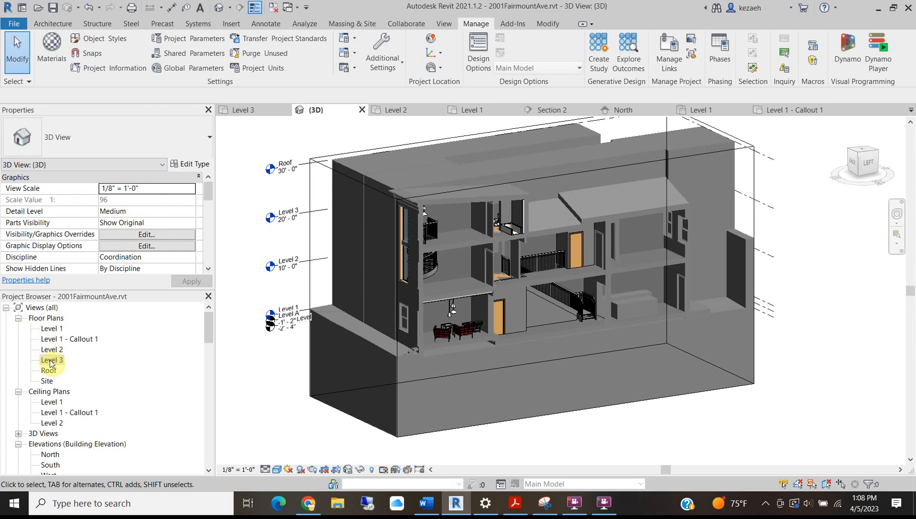
Expand the 3D Views group and look through the views, sheets and families listed in the project browser
left_click_drag(208, 332, 207, 350)
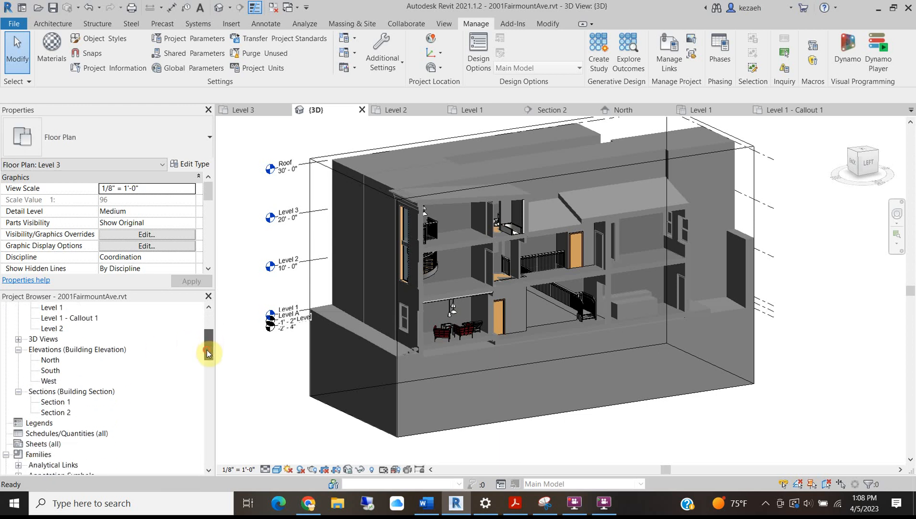
left_click(17, 340)
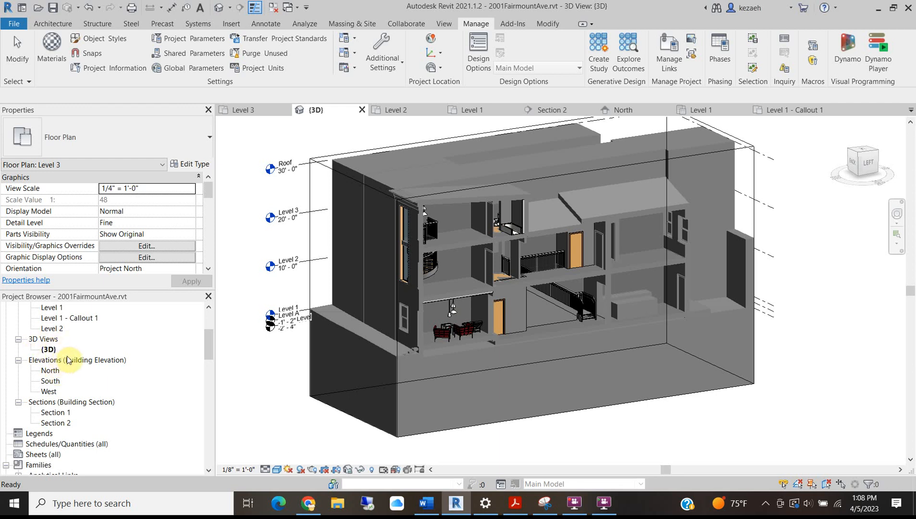
scroll(49, 430, "down", 3)
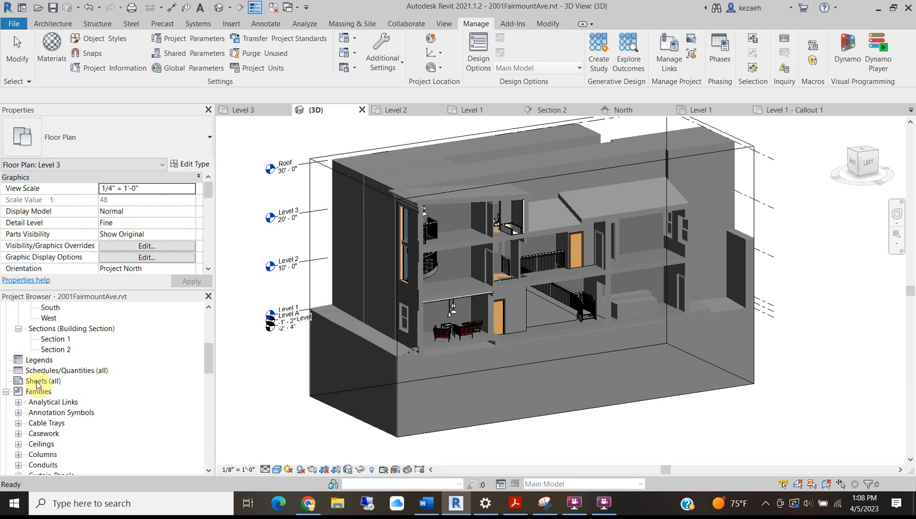
scroll(33, 387, "down", 6)
scroll(34, 387, "up", 5)
scroll(34, 387, "up", 5)
scroll(34, 388, "up", 6)
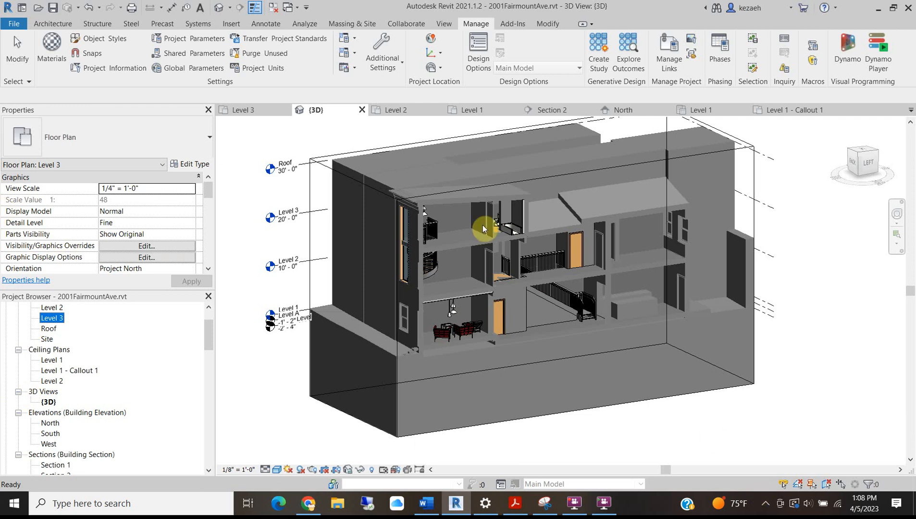
Extend the 3D view's section box outward past the long brick side wall to take in the whole house
left_click(320, 166)
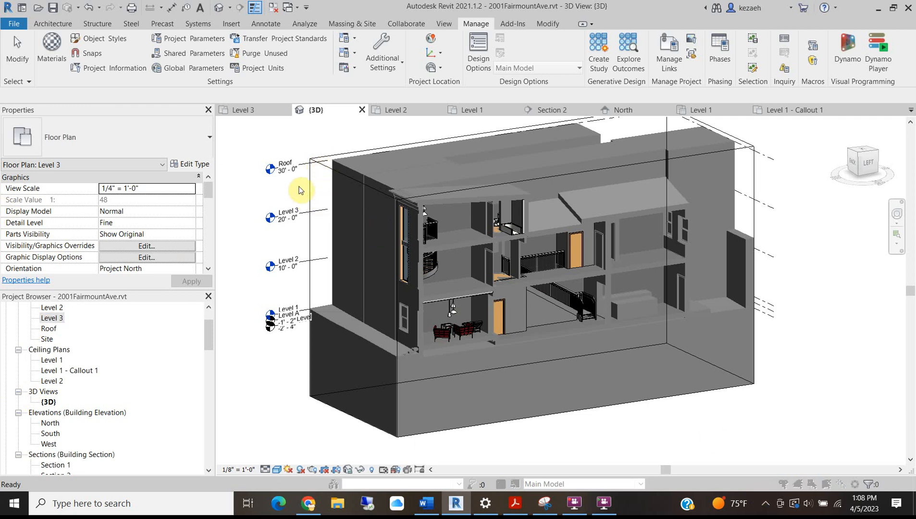
left_click(341, 171)
left_click_drag(577, 291, 661, 313)
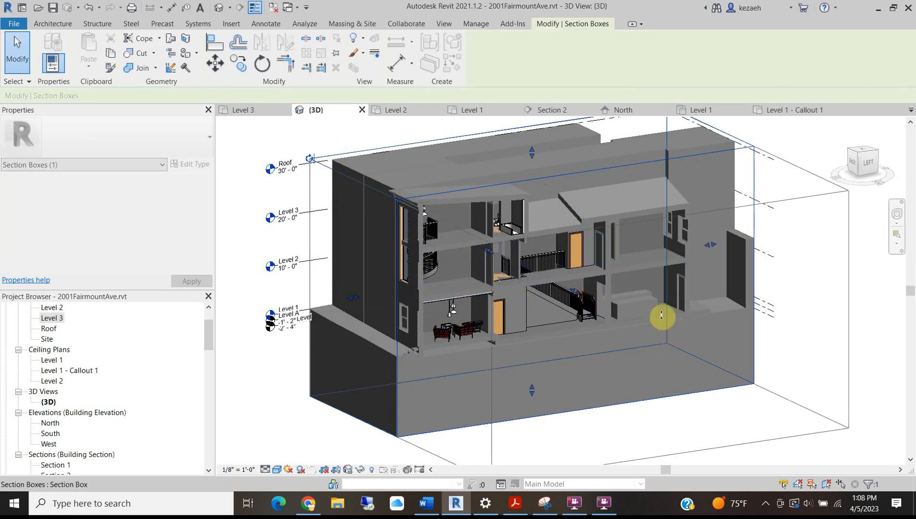
scroll(493, 222, "up", 4)
scroll(494, 222, "down", 5)
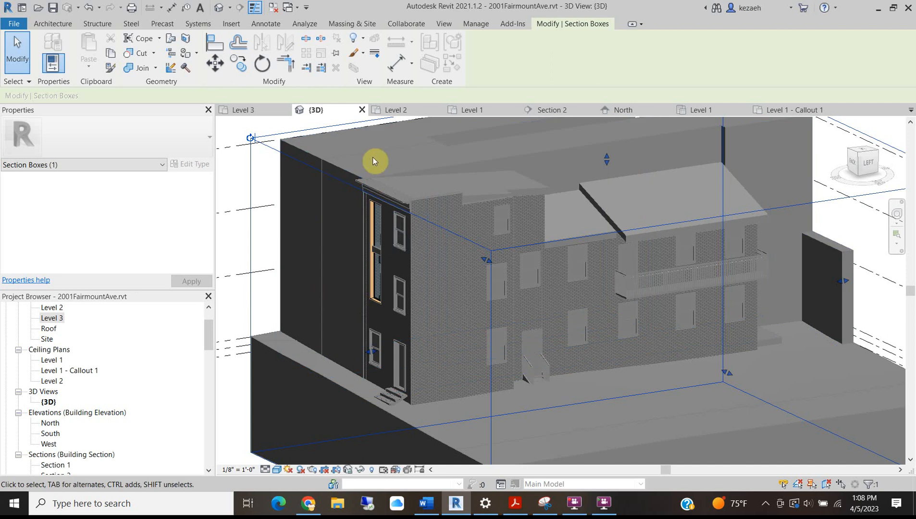
scroll(518, 191, "up", 4)
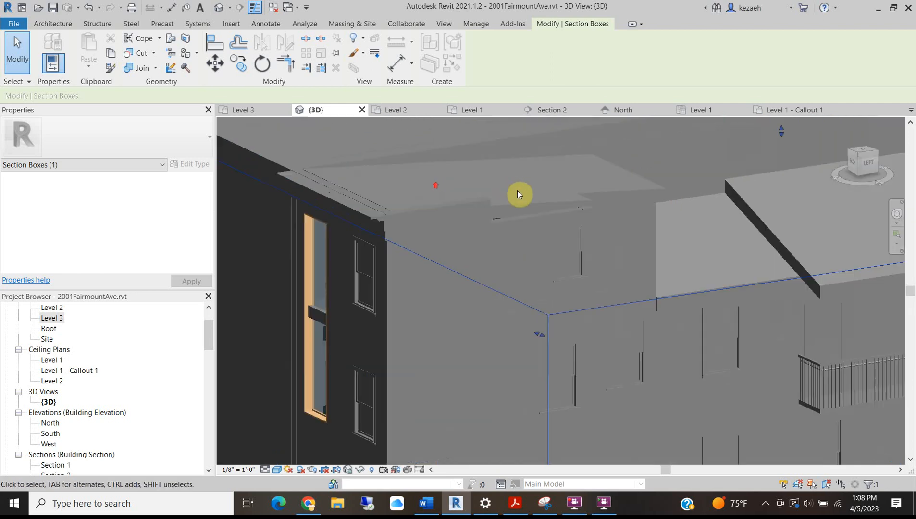
scroll(389, 223, "down", 6)
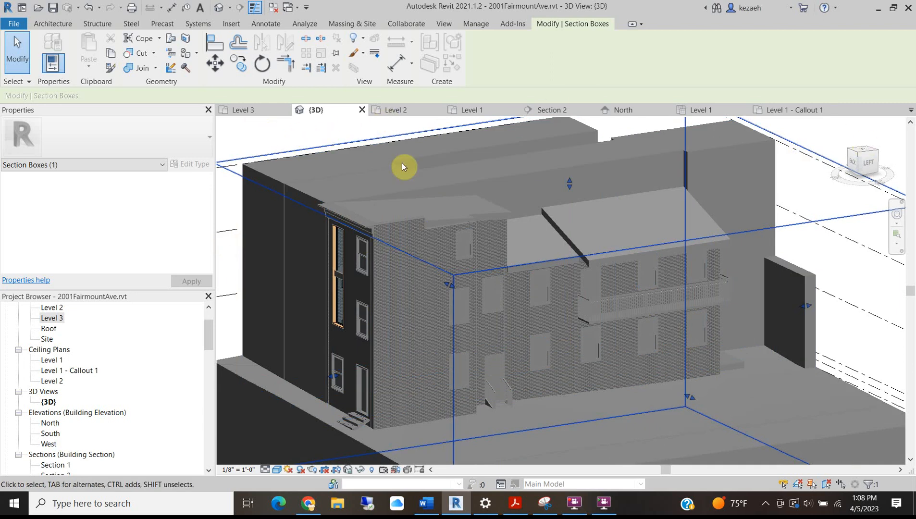
Open the Level 1 floor plan and examine the living room, WC, entry hall, stairs and kitchen layout
left_click(471, 110)
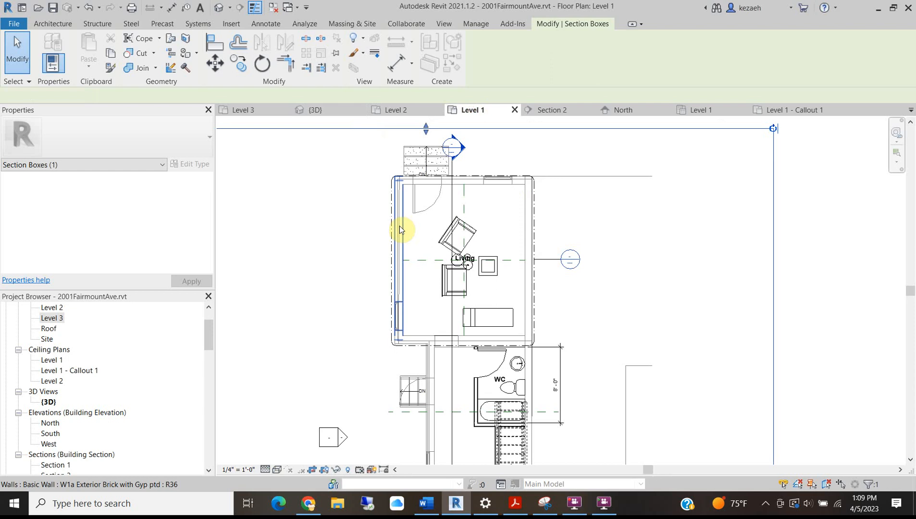
scroll(388, 235, "down", 3)
scroll(375, 407, "up", 2)
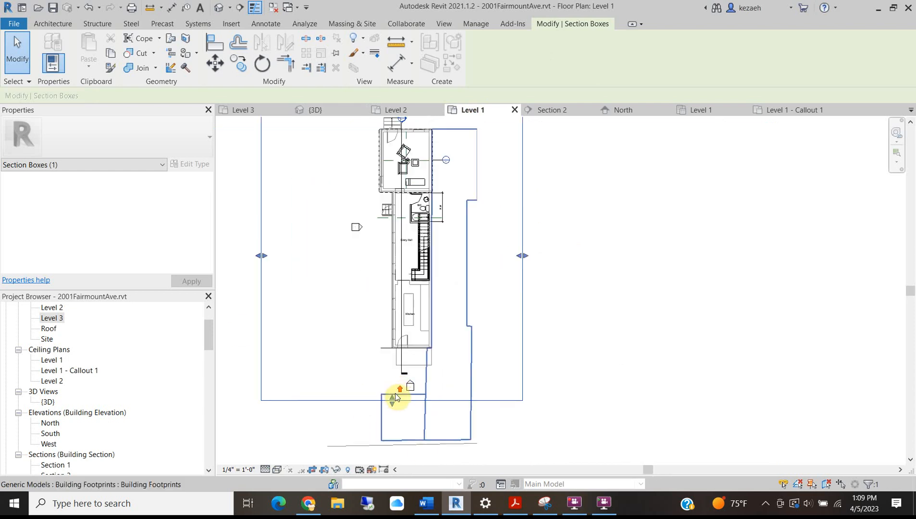
middle_click_drag(414, 298, 388, 240)
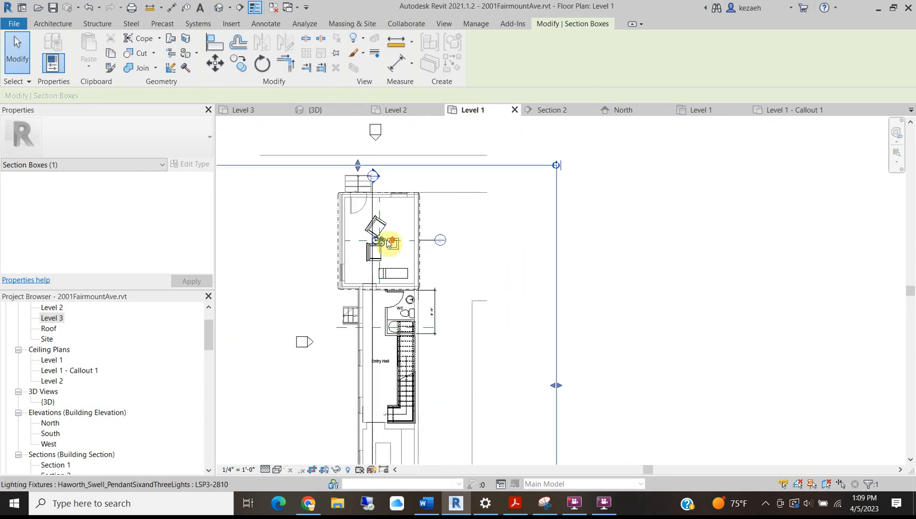
scroll(388, 241, "up", 3)
scroll(386, 230, "down", 4)
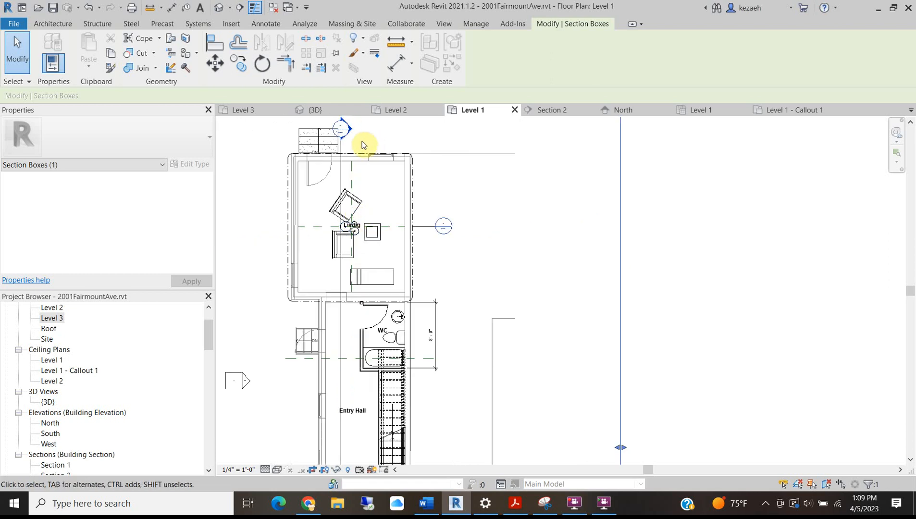
scroll(364, 229, "down", 1)
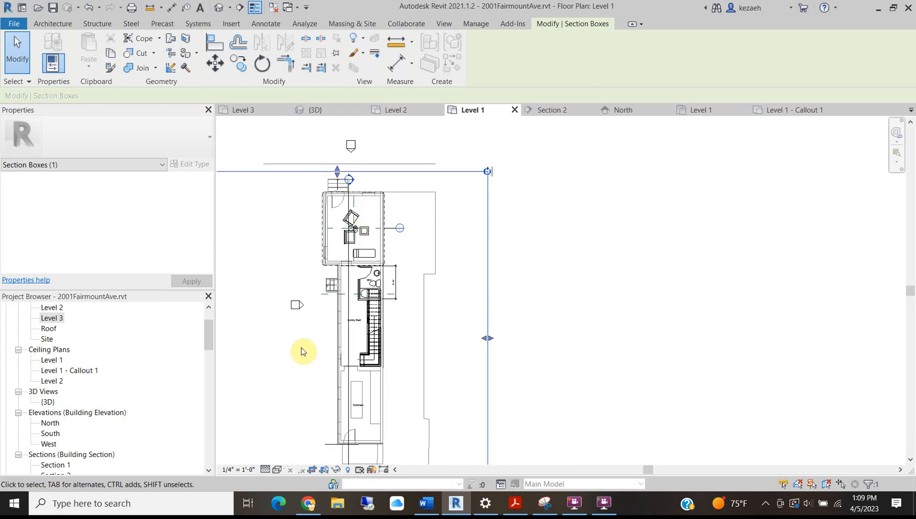
scroll(376, 362, "down", 1)
scroll(376, 362, "up", 5)
middle_click_drag(450, 181, 402, 429)
scroll(420, 262, "up", 3)
scroll(369, 214, "down", 1)
middle_click_drag(369, 214, 364, 327)
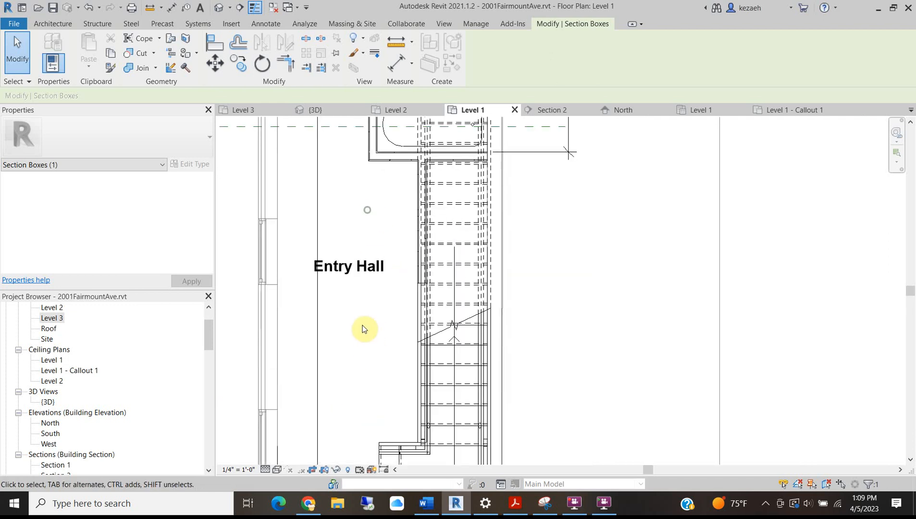
scroll(399, 296, "down", 3)
scroll(387, 189, "up", 2)
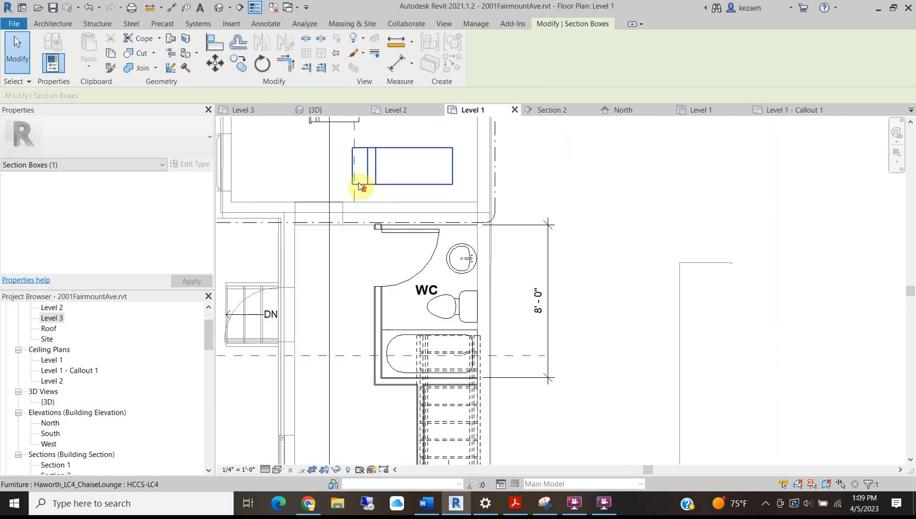
Turn off Thin Lines in the Level 1 plan to display the line weights around the WC door and walls
scroll(378, 214, "up", 4)
scroll(399, 211, "up", 5)
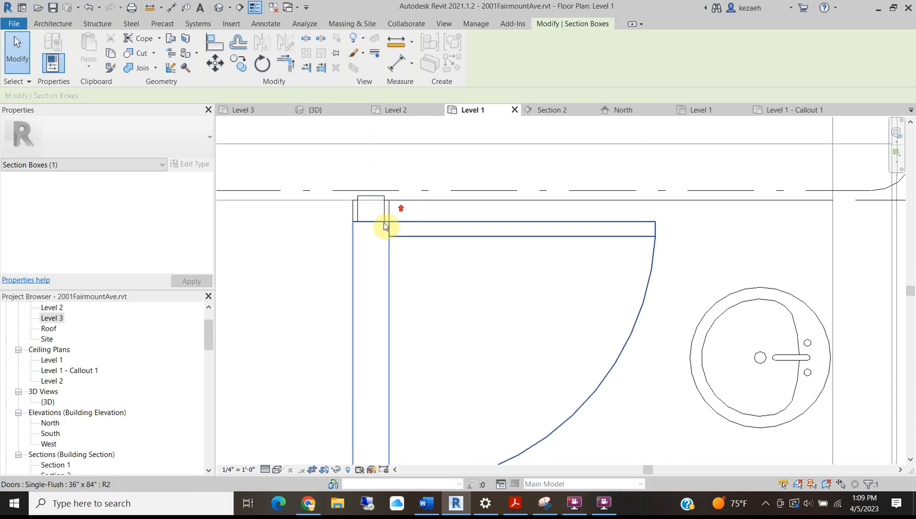
key("t")
key("l")
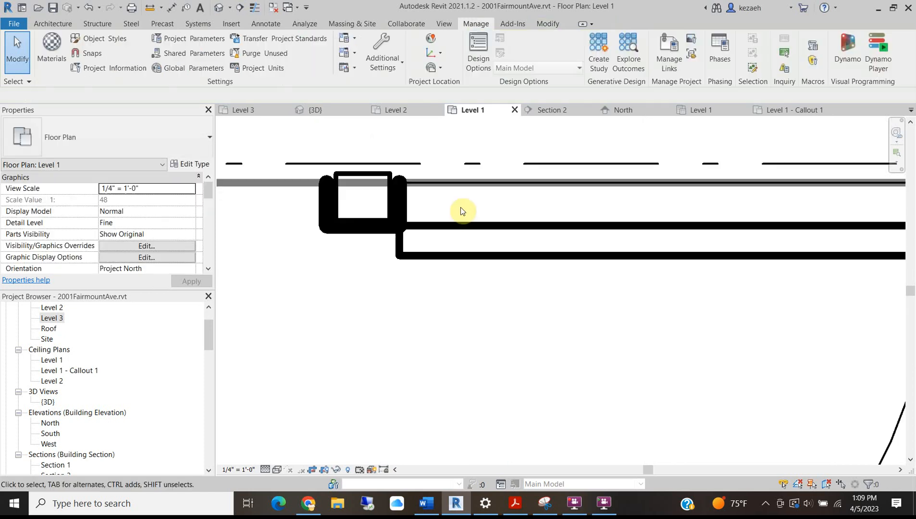
scroll(420, 287, "down", 6)
middle_click_drag(423, 281, 599, 231)
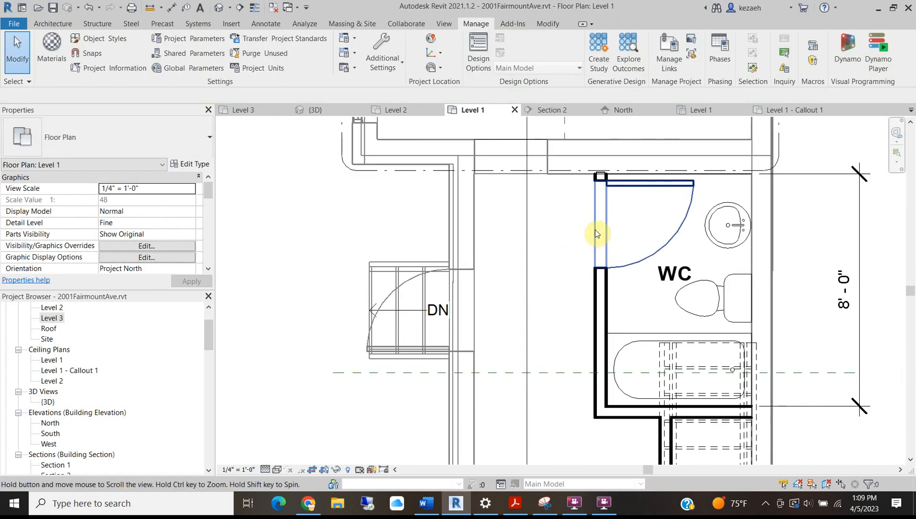
middle_click_drag(593, 194, 528, 211)
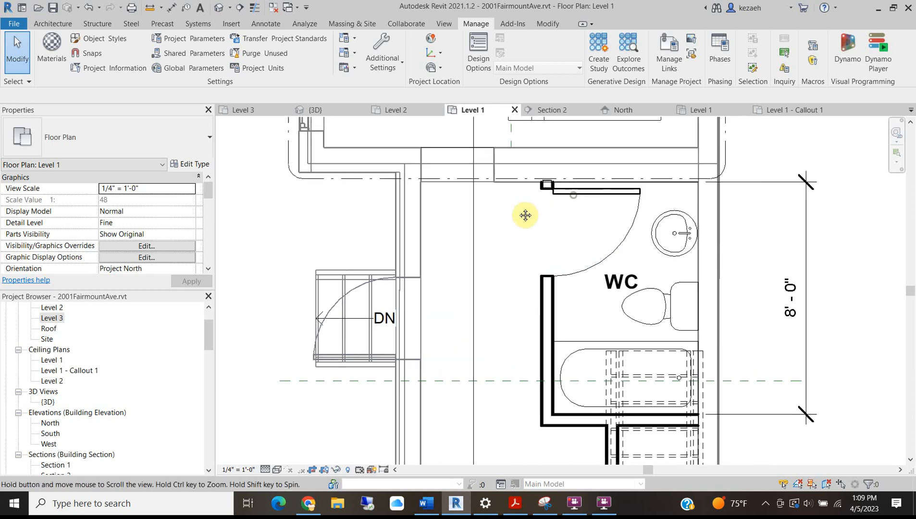
Examine the line weights across the Level 1 plan, including the stairs, kitchen, site outlines, living room and WC
middle_click_drag(618, 409, 458, 222)
scroll(455, 271, "down", 3)
middle_click_drag(454, 345, 467, 190)
scroll(429, 368, "up", 3)
scroll(428, 362, "down", 5)
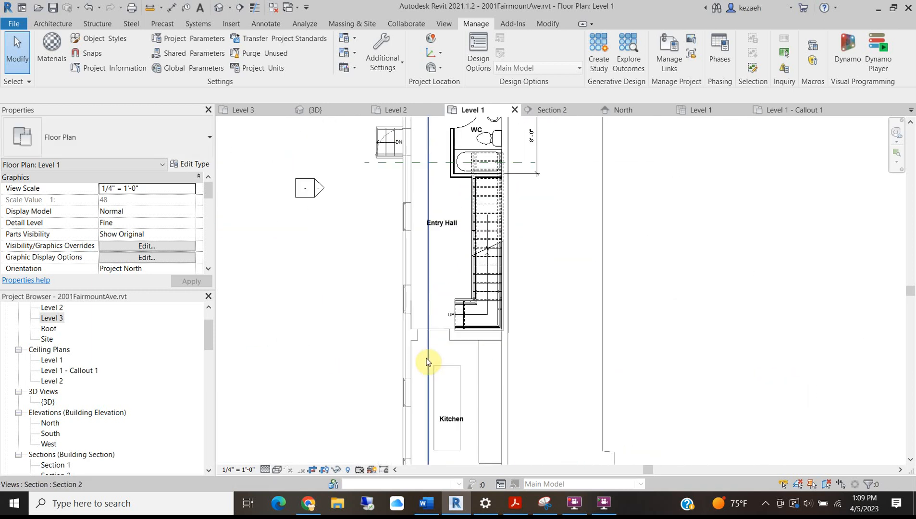
scroll(414, 231, "down", 5)
scroll(411, 234, "down", 3)
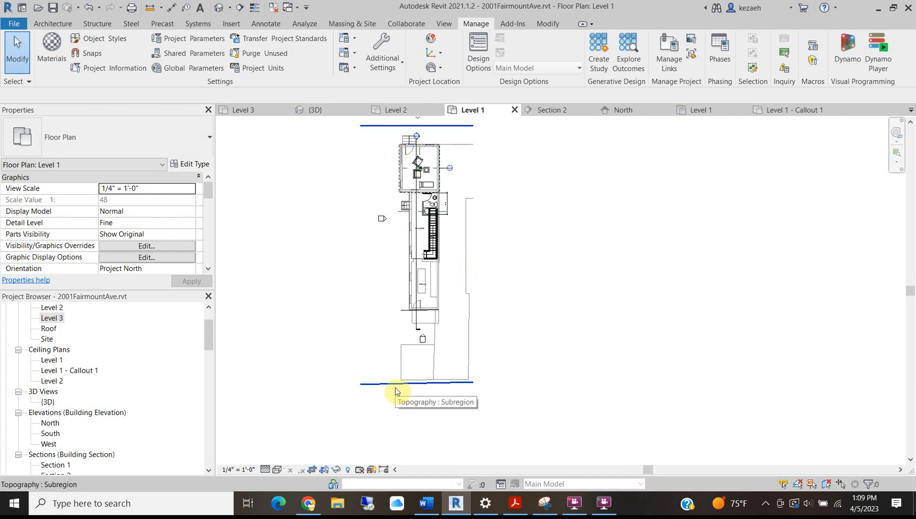
scroll(507, 296, "down", 4)
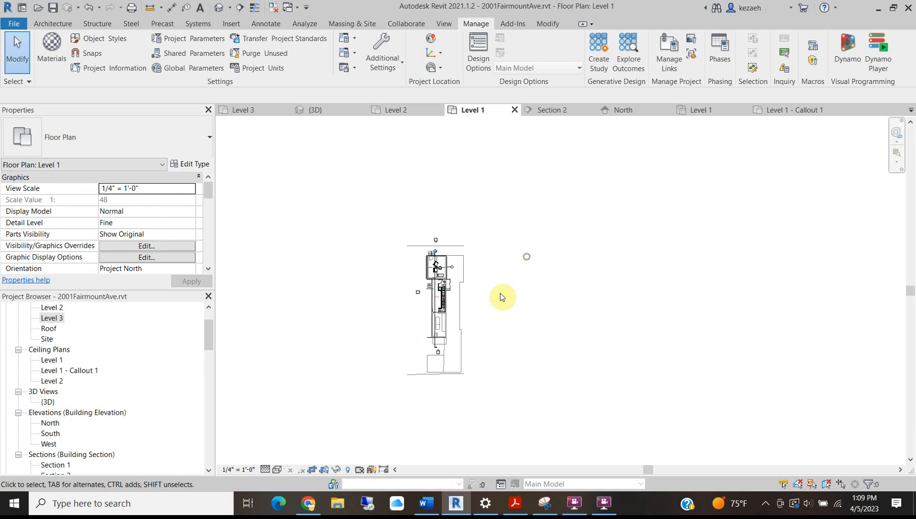
scroll(459, 313, "up", 3)
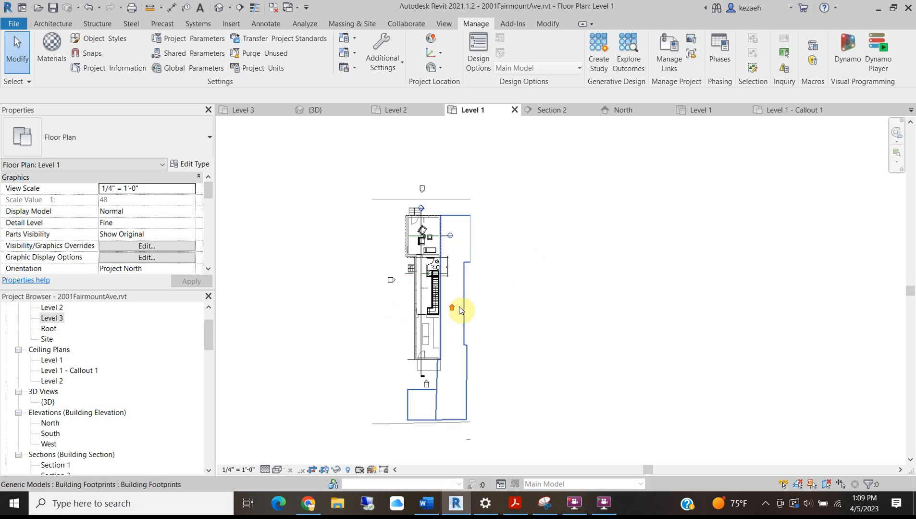
scroll(437, 223, "up", 3)
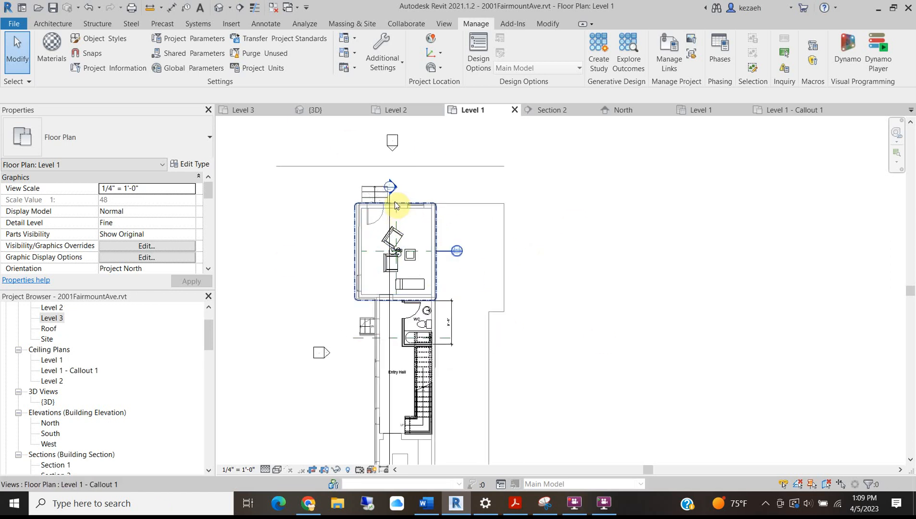
scroll(373, 211, "up", 2)
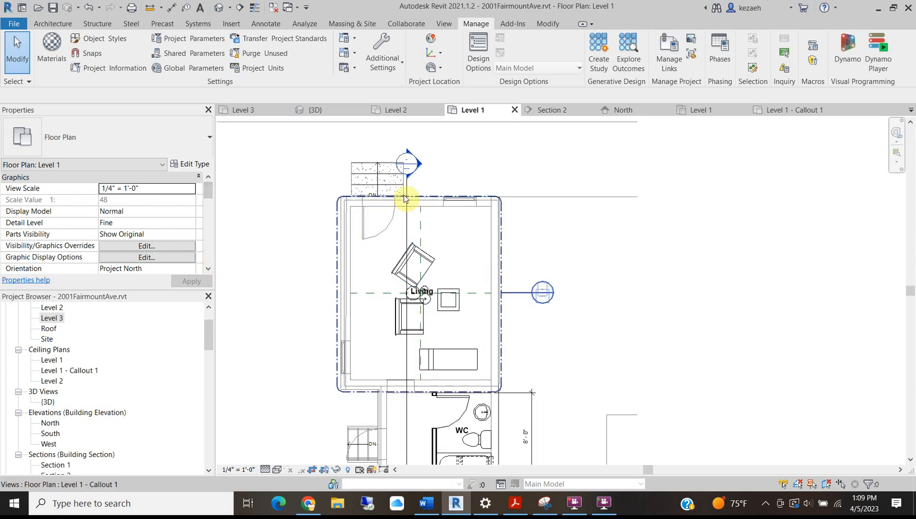
scroll(362, 225, "down", 2)
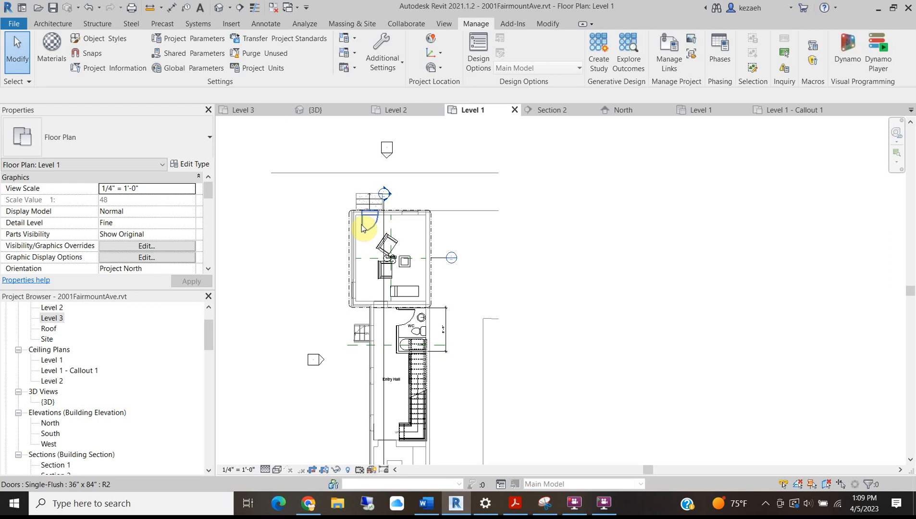
scroll(457, 326, "up", 3)
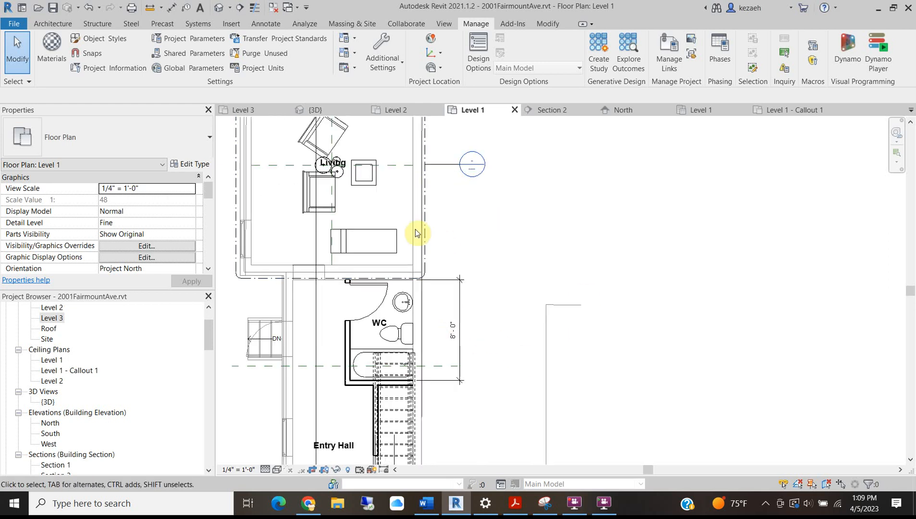
Move the living room callout boundary's edge on the entry steps side slightly outside the exterior wall
scroll(447, 226, "down", 1)
scroll(457, 262, "up", 3)
left_click(438, 264)
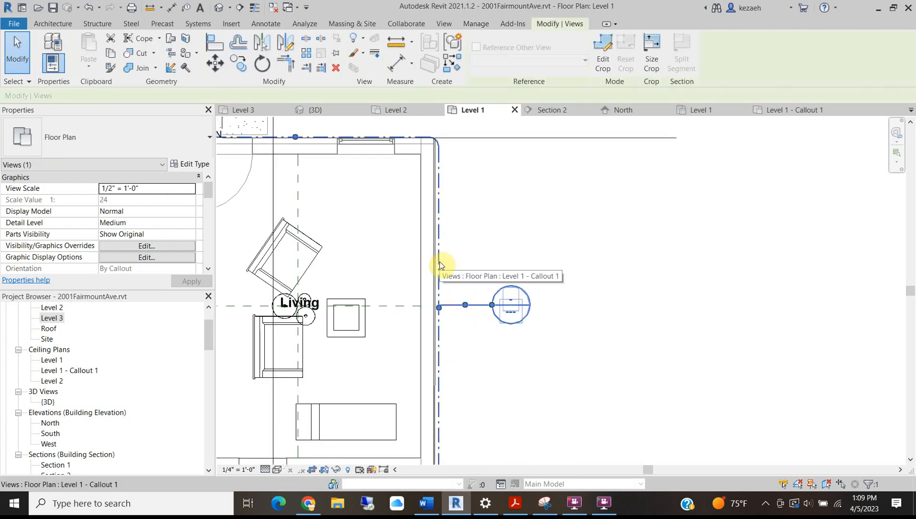
scroll(300, 180, "down", 2)
left_click_drag(293, 156, 297, 151)
scroll(351, 279, "down", 2)
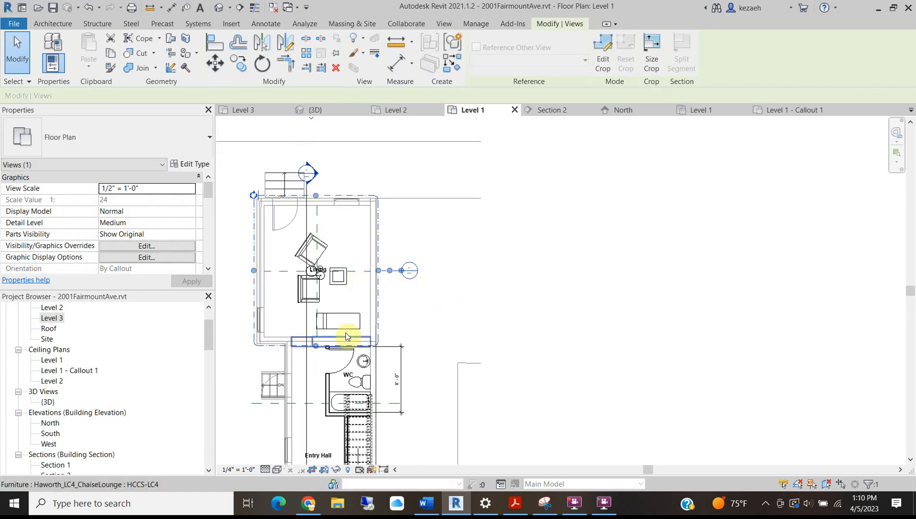
left_click(333, 299)
Examine the living room callout's boundary, leader and head, along with the furniture and pendant lights it encloses
scroll(265, 265, "up", 2)
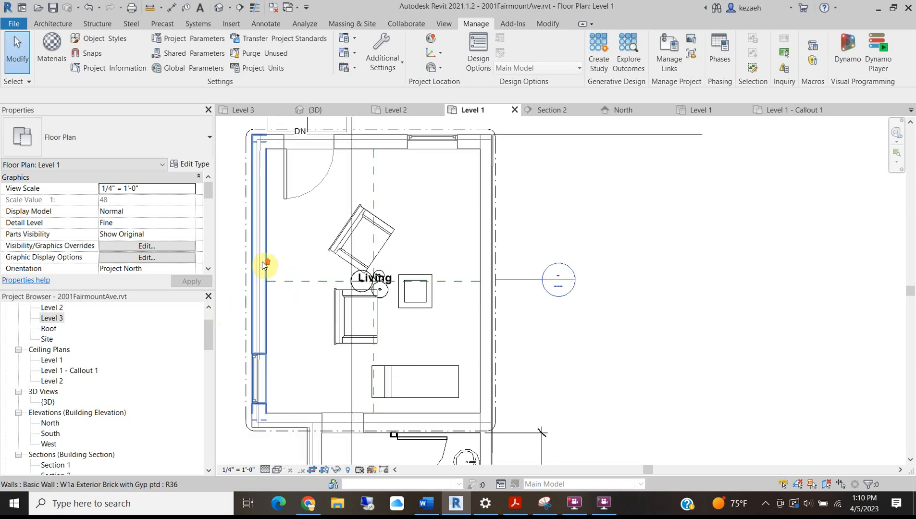
scroll(373, 278, "up", 2)
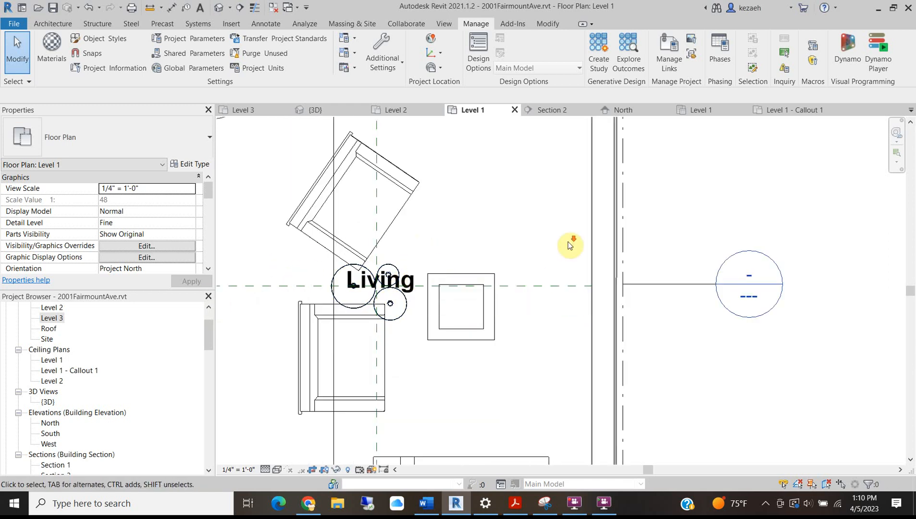
scroll(570, 245, "down", 3)
left_click(651, 261)
scroll(658, 258, "up", 3)
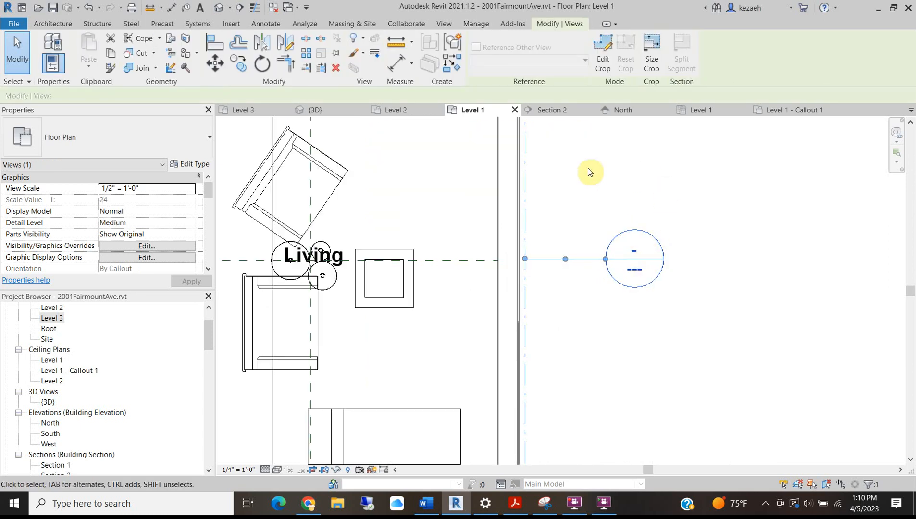
left_click(773, 275)
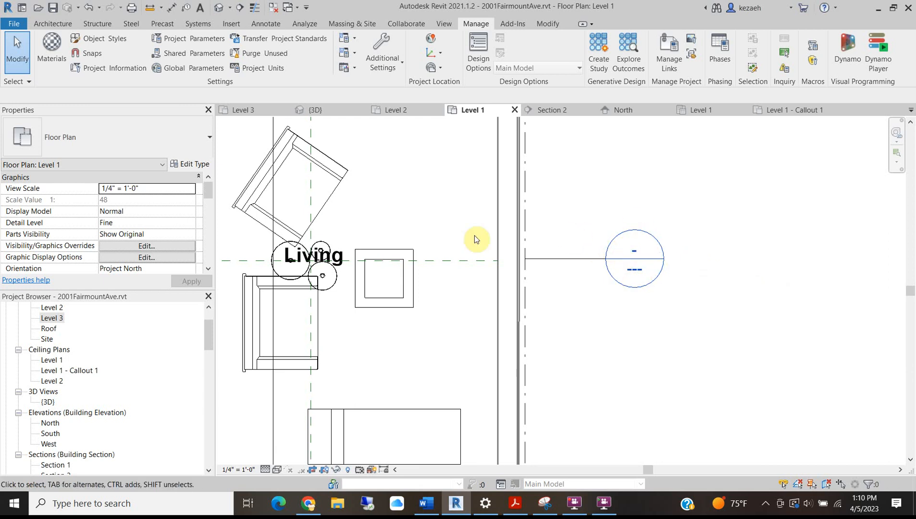
scroll(378, 179, "down", 3)
scroll(338, 239, "up", 4)
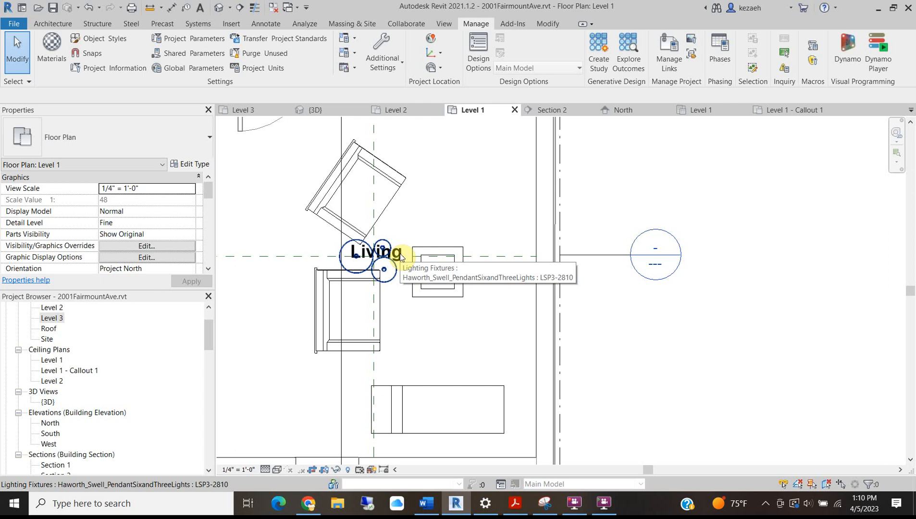
Move the Living room tag off the pendant lights onto the clear floor beside the angled armchair
key("Tab")
key("Tab")
key("Tab")
key("Tab")
key("Tab")
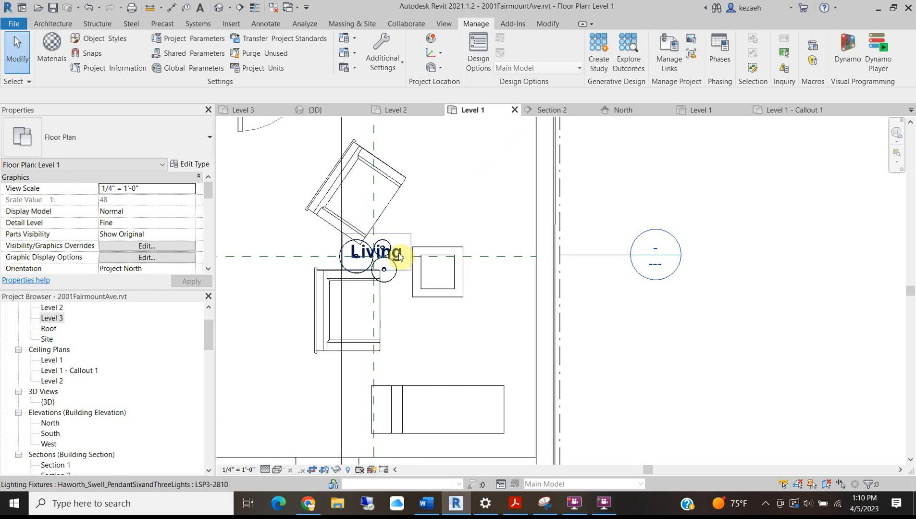
left_click(399, 256)
left_click_drag(376, 293, 453, 239)
scroll(453, 239, "down", 3)
key("Escape")
scroll(430, 235, "up", 3)
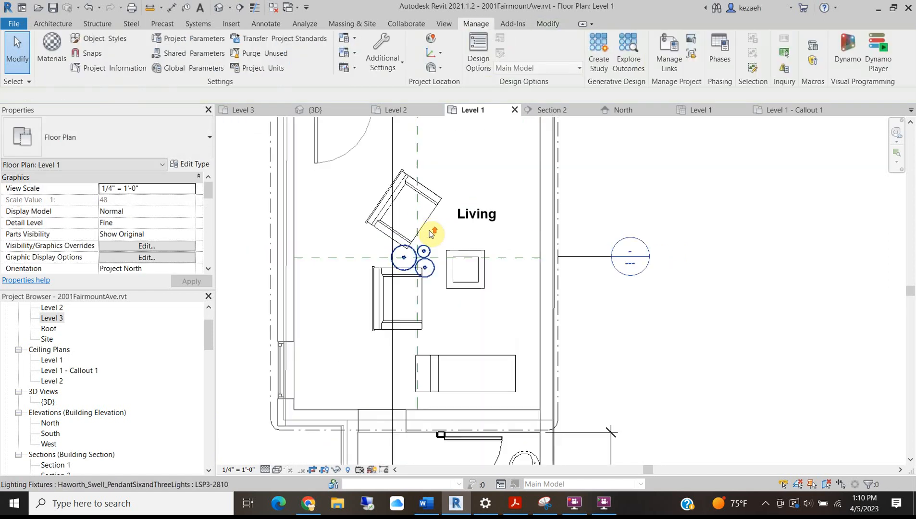
Examine the elevation, section and callout markers around the Level 1 plan, from the entry steps to the kitchen end
scroll(373, 262, "down", 4)
scroll(374, 298, "down", 5)
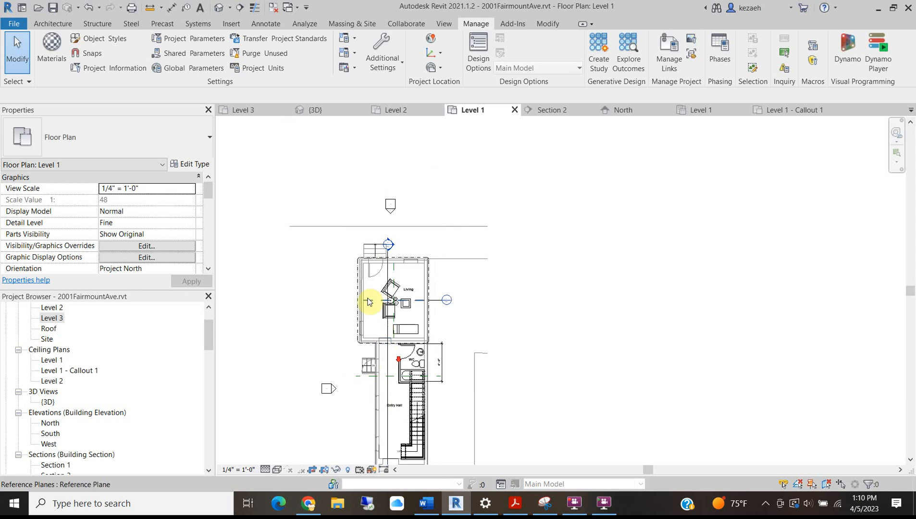
scroll(377, 408, "up", 4)
scroll(370, 315, "down", 5)
middle_click_drag(378, 292, 380, 326)
scroll(377, 323, "up", 3)
scroll(378, 384, "up", 5)
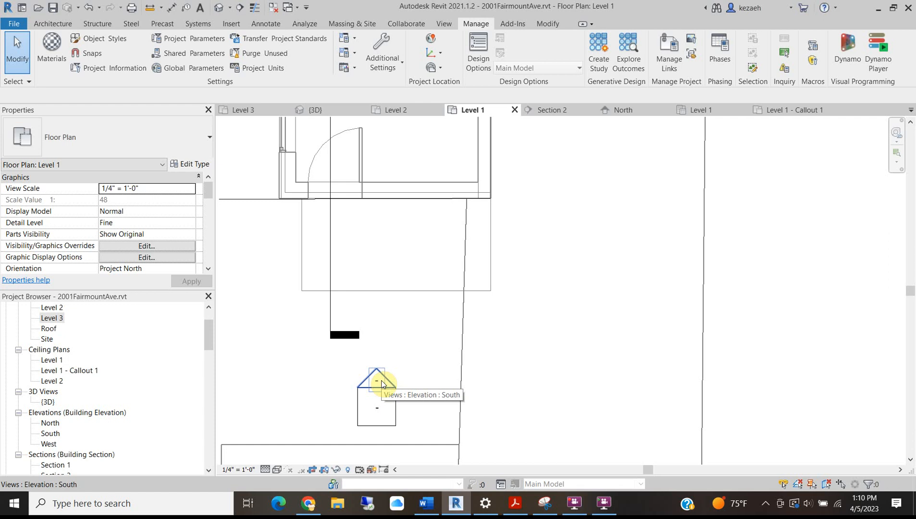
scroll(382, 383, "down", 5)
middle_click_drag(364, 353, 364, 403)
middle_click_drag(357, 240, 340, 393)
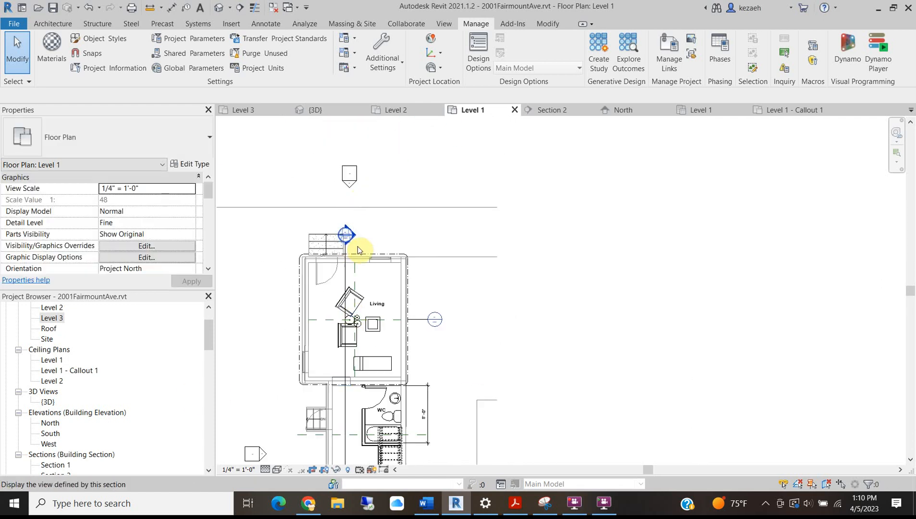
scroll(347, 264, "up", 3)
scroll(336, 229, "down", 3)
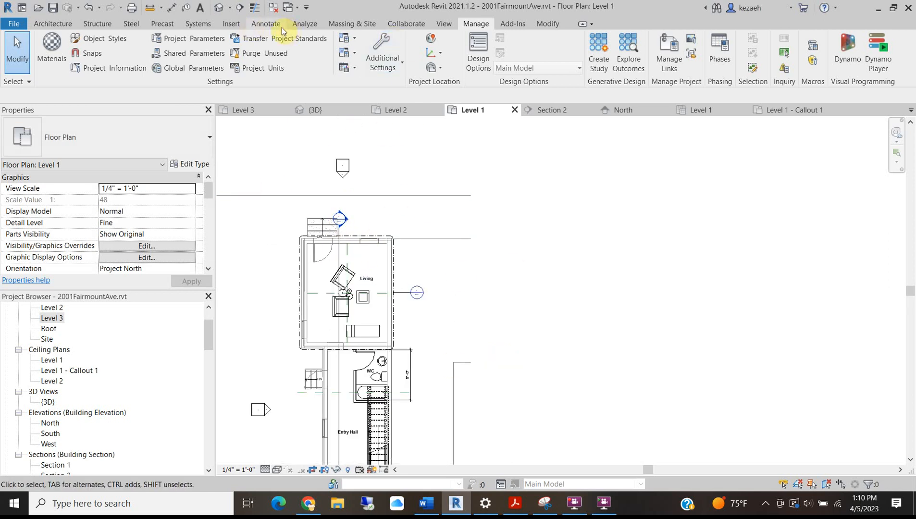
Examine the available view tools and the Level 1 plan's WC dimension, interior walls and section head by the entry steps
left_click(444, 23)
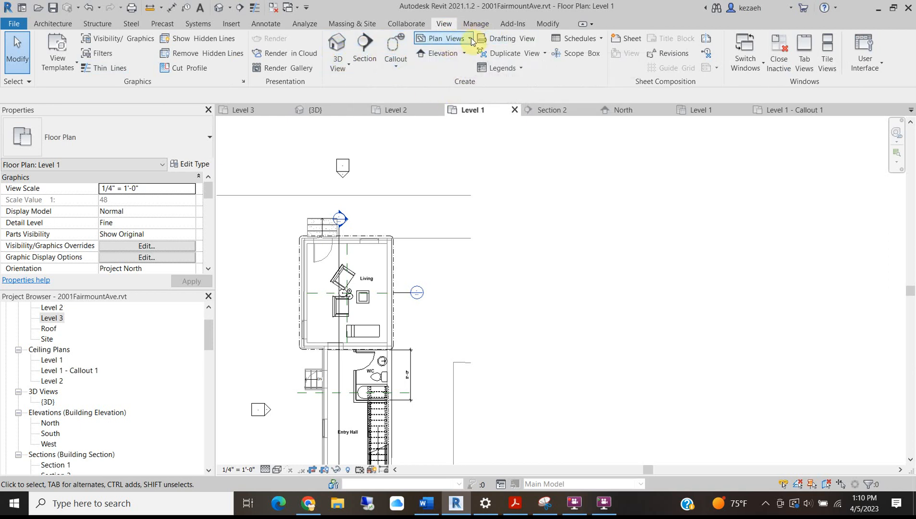
scroll(342, 243, "up", 3)
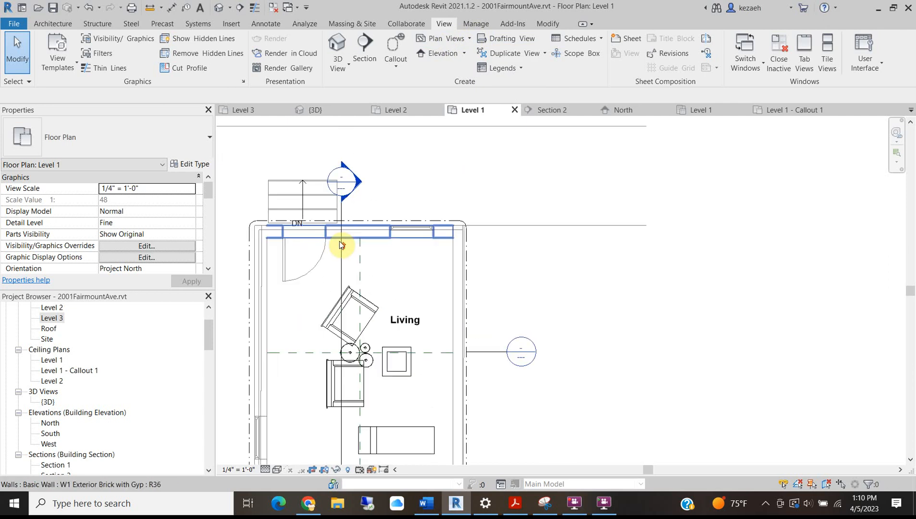
scroll(348, 240, "down", 4)
scroll(264, 271, "down", 3)
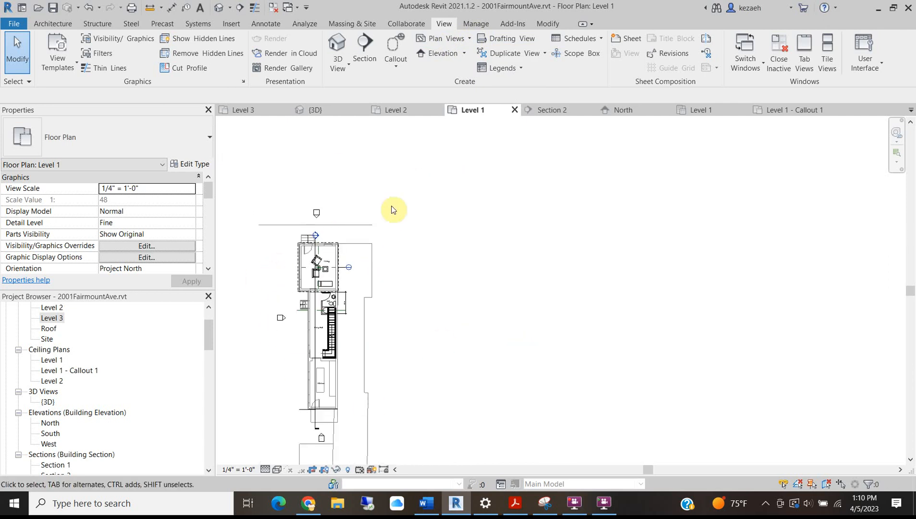
scroll(354, 305, "up", 2)
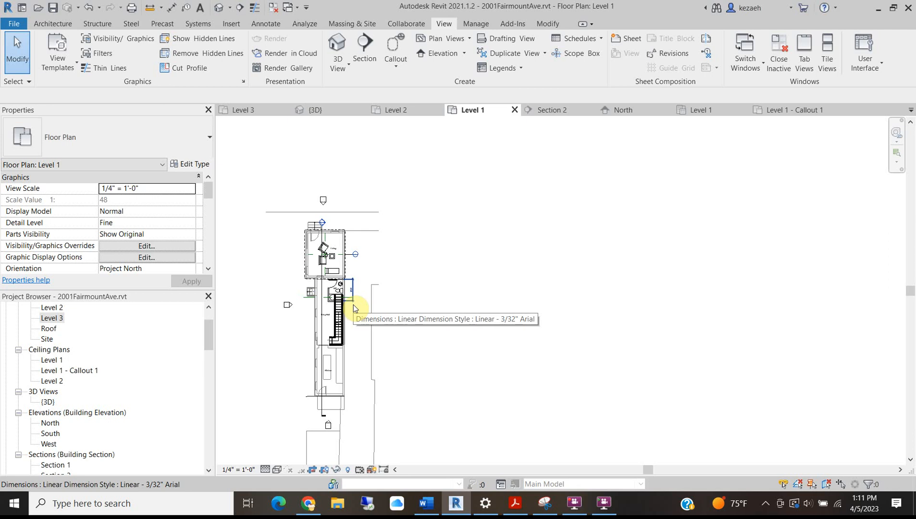
scroll(319, 320, "up", 5)
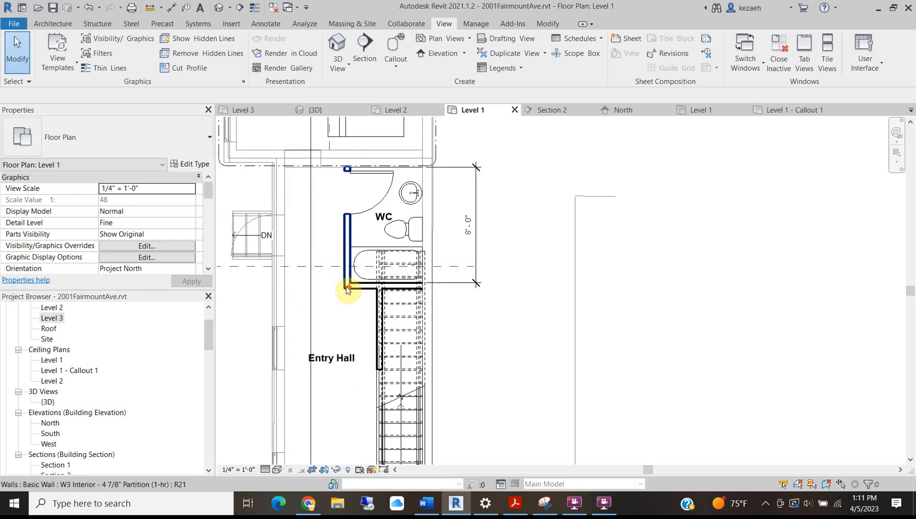
scroll(347, 288, "down", 2)
scroll(359, 364, "down", 4)
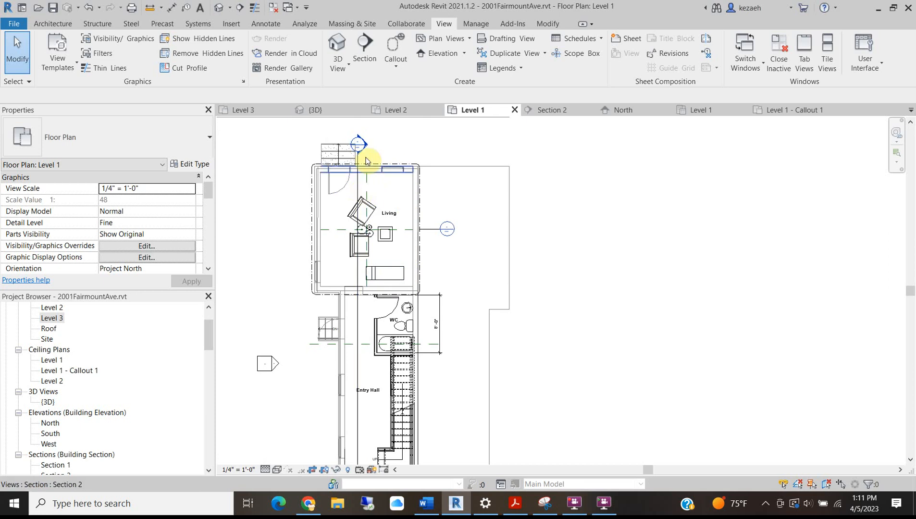
scroll(361, 190, "up", 3)
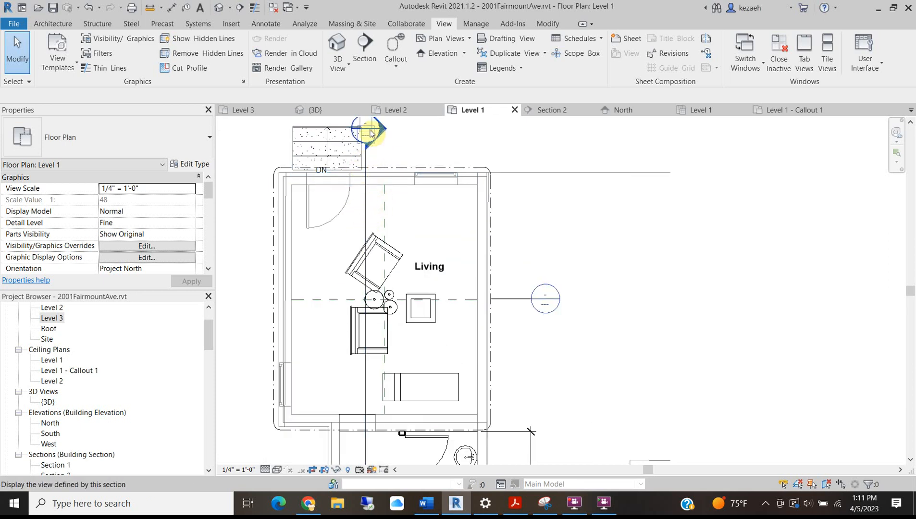
Pull the head end of the Section 2 line slightly farther out from the house beside the entry steps
left_click(369, 200)
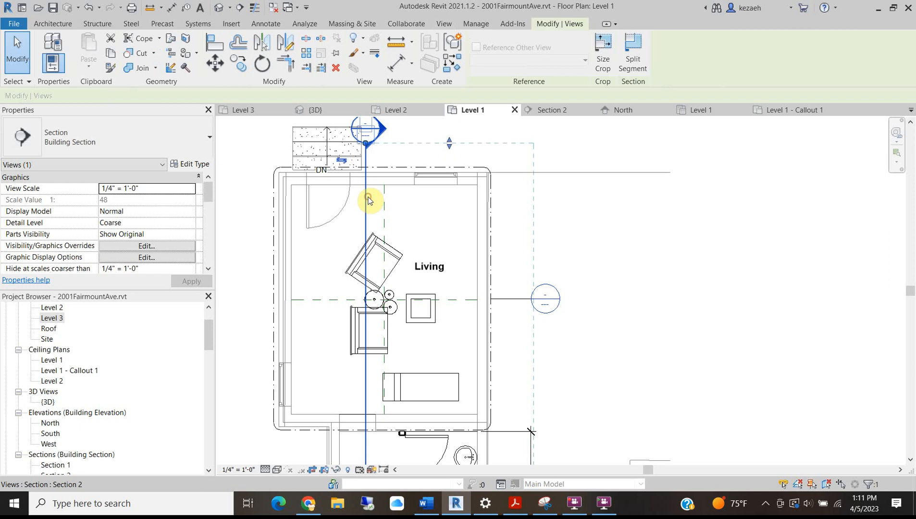
scroll(369, 200, "down", 4)
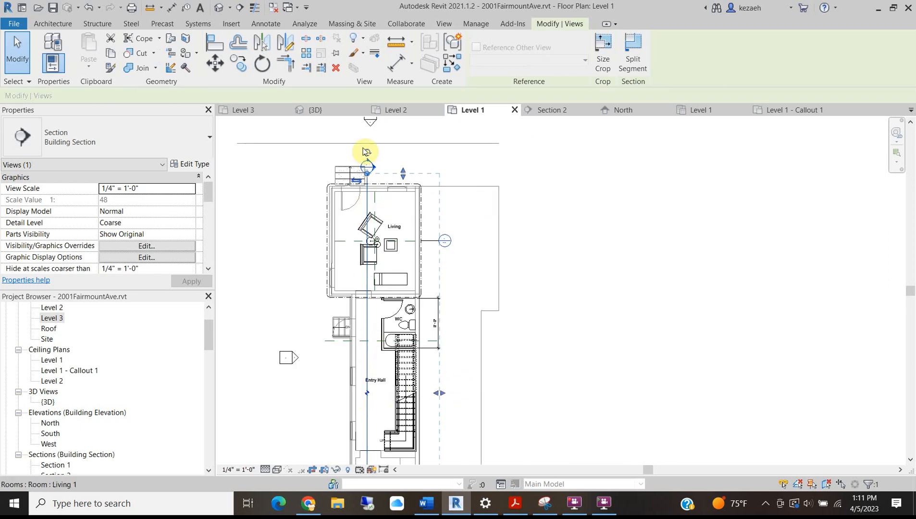
scroll(370, 179, "up", 3)
left_click_drag(365, 171, 365, 157)
scroll(448, 353, "down", 3)
middle_click_drag(447, 353, 470, 255)
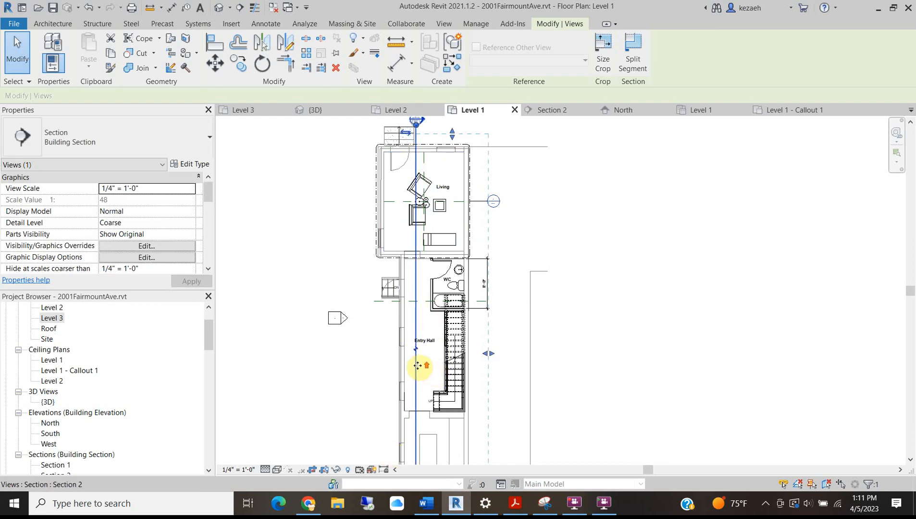
Break the Section 2 line with a gap and shorten both segments to short stubs at the two ends of the house
scroll(418, 366, "up", 3)
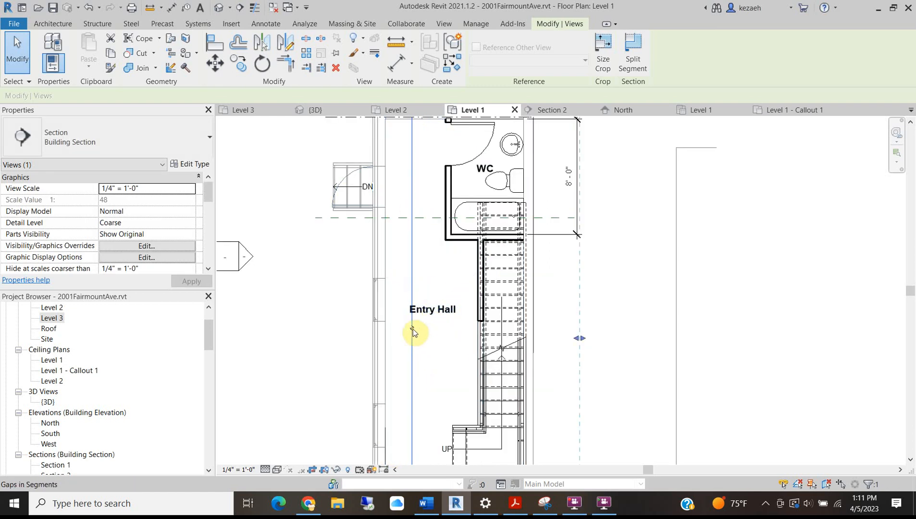
left_click(413, 329)
scroll(417, 319, "down", 3)
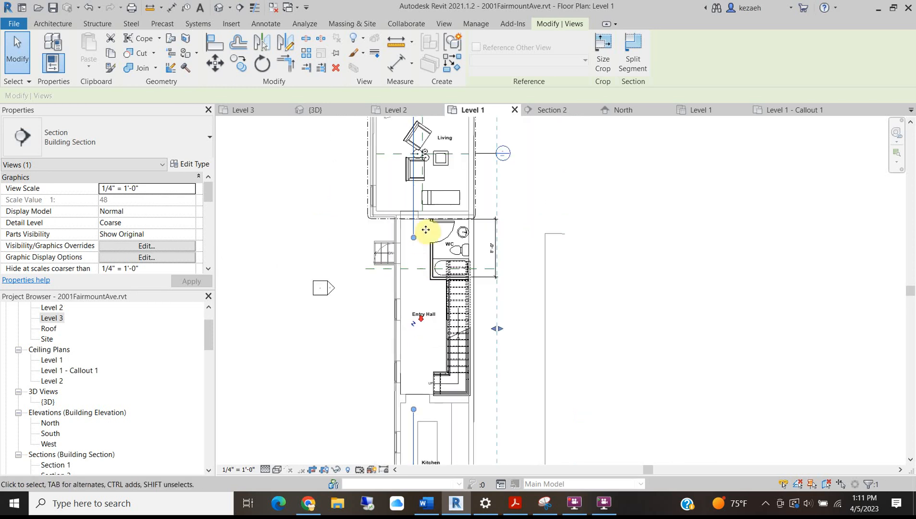
middle_click_drag(422, 248, 397, 350)
left_click_drag(390, 342, 401, 189)
scroll(396, 237, "down", 2)
middle_click_drag(395, 391, 397, 236)
left_click_drag(391, 251, 395, 340)
scroll(395, 342, "up", 4)
scroll(453, 337, "down", 3)
middle_click_drag(437, 226, 414, 348)
left_click(551, 271)
middle_click_drag(461, 204, 405, 382)
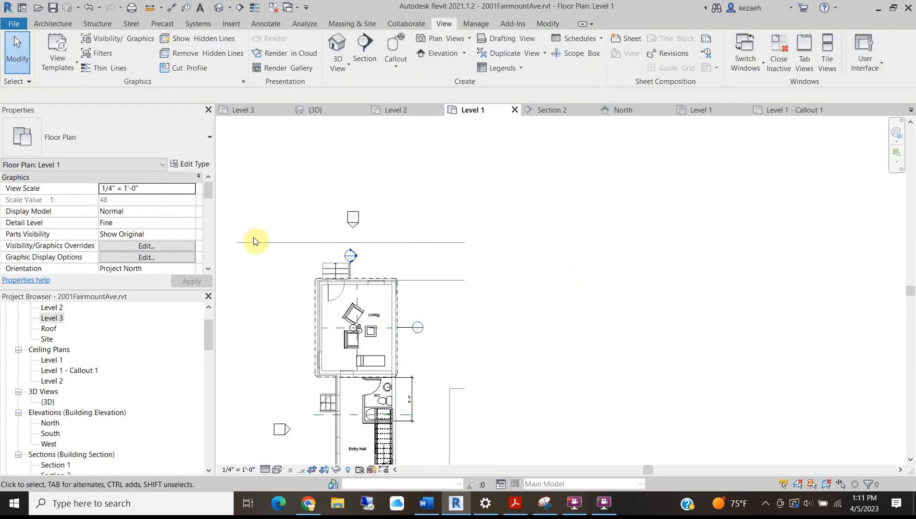
Examine the Level 1 plan from the kitchen through the stairs and entry hall to the living room's walls and callout
middle_click_drag(319, 377, 354, 249)
scroll(332, 310, "up", 3)
scroll(339, 355, "down", 4)
middle_click_drag(341, 358, 322, 237)
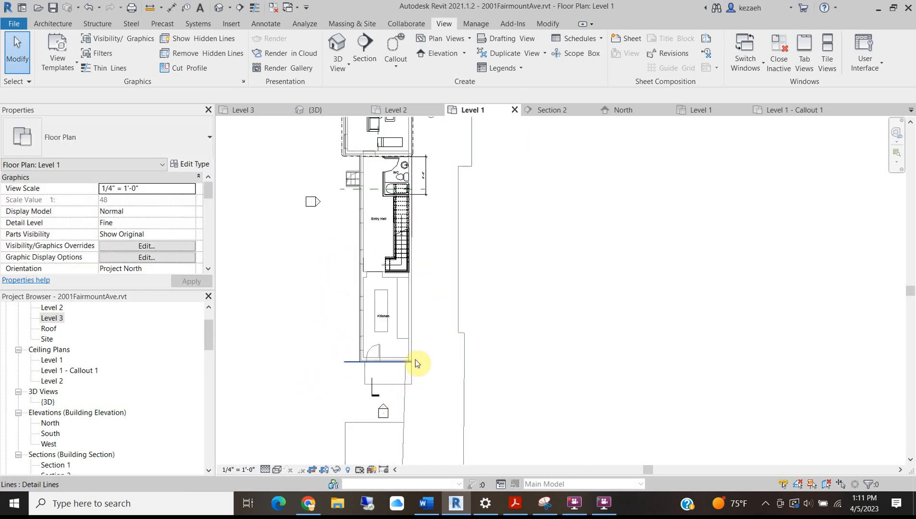
scroll(366, 263, "up", 2)
scroll(363, 255, "up", 3)
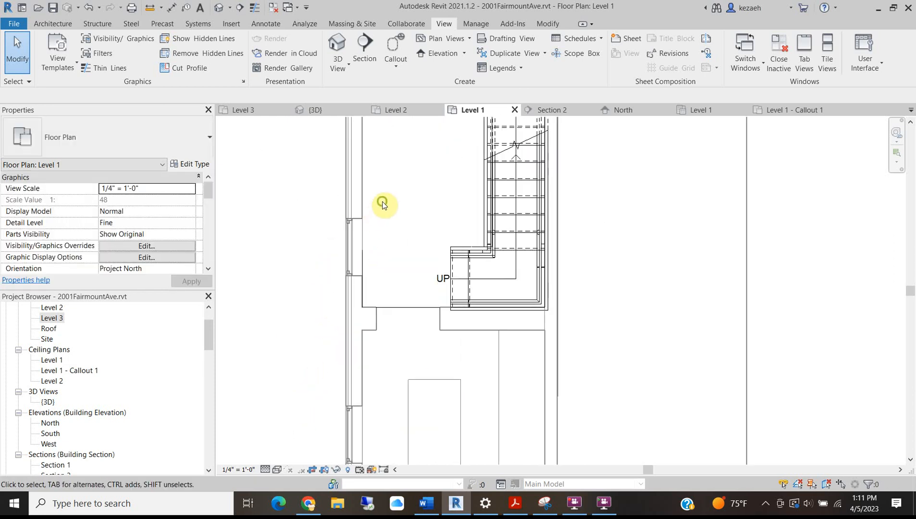
middle_click_drag(386, 207, 373, 242)
scroll(428, 335, "up", 2)
scroll(425, 332, "down", 4)
middle_click_drag(431, 254, 390, 397)
middle_click_drag(337, 149, 297, 434)
scroll(364, 283, "down", 3)
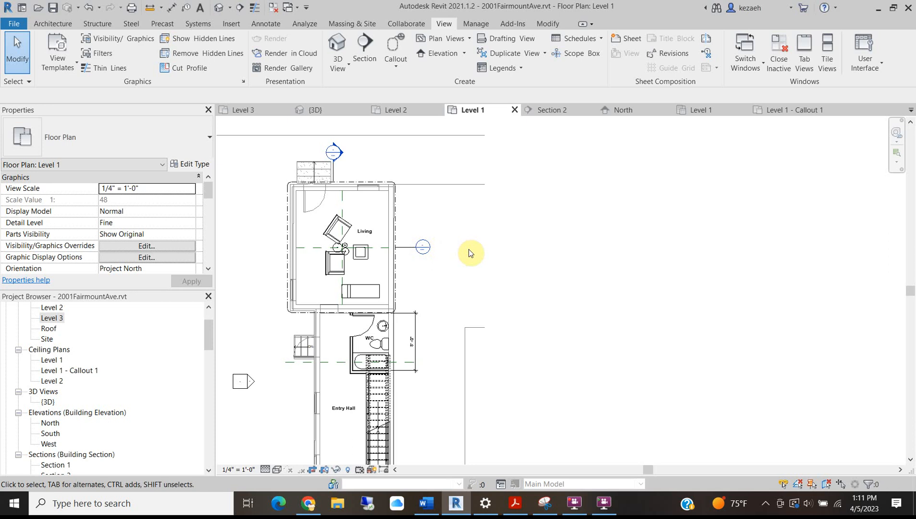
scroll(303, 272, "up", 3)
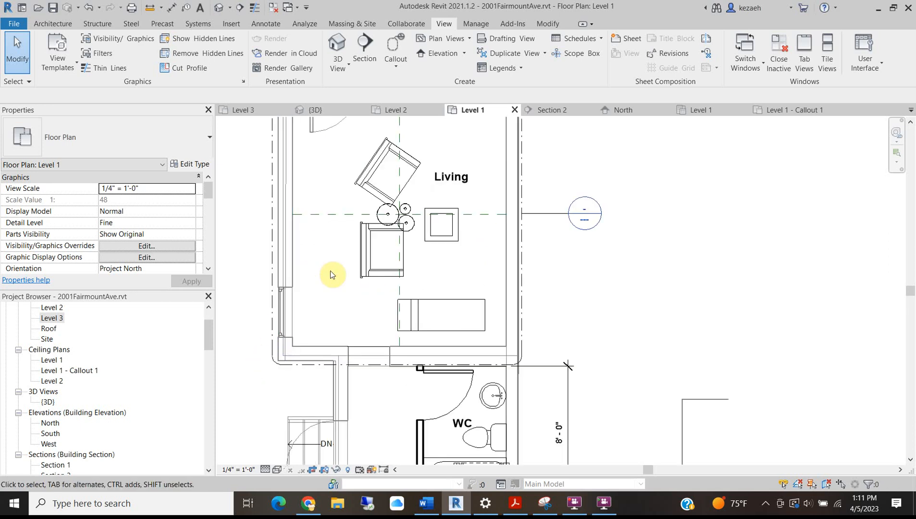
scroll(332, 275, "up", 1)
scroll(333, 275, "down", 3)
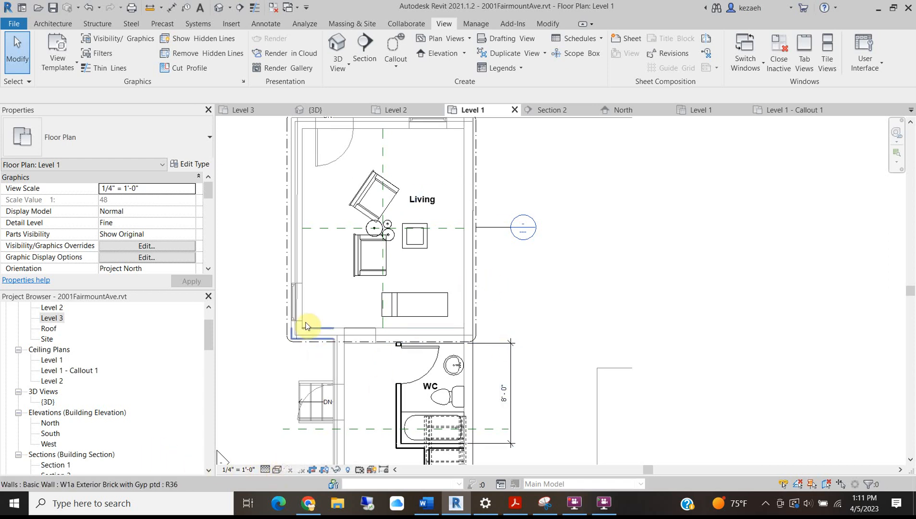
Set the Level 1 plan's visual style to Hidden Line and its detail level to Medium
left_click(268, 470)
left_click(278, 469)
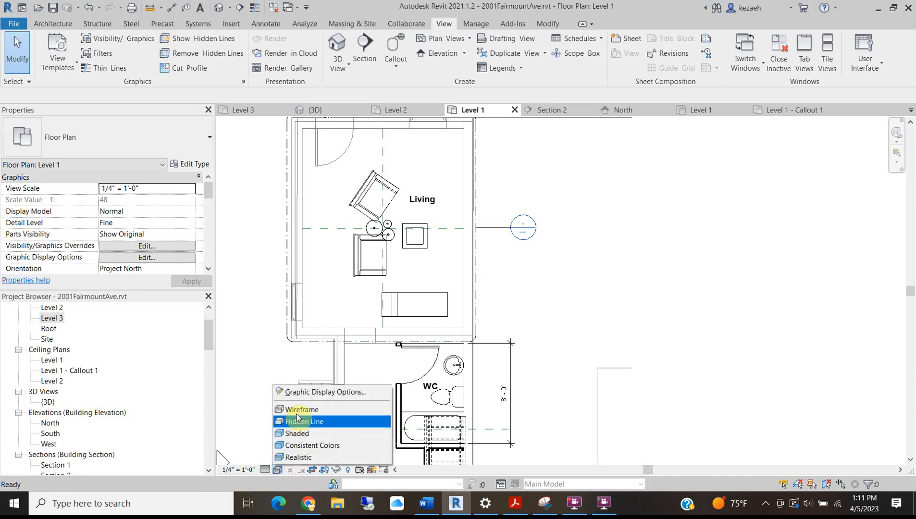
left_click(294, 421)
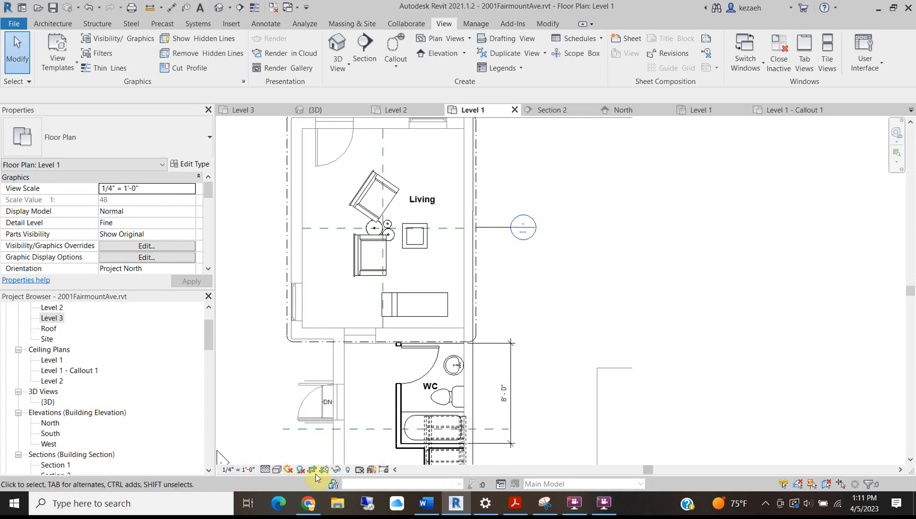
left_click(266, 470)
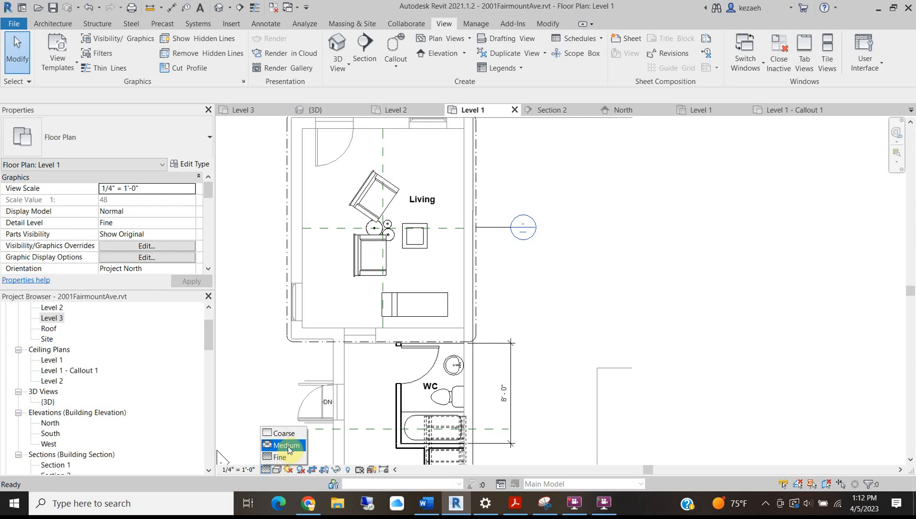
left_click(287, 446)
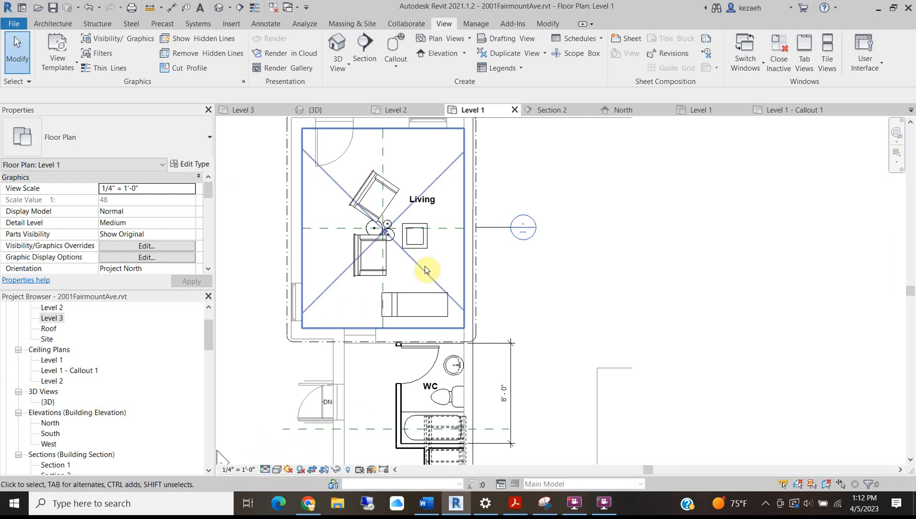
Align the edge of the living room's exterior entry steps with the outer face of the brick wall
middle_click_drag(412, 227, 411, 270)
middle_click_drag(354, 167, 368, 204)
scroll(324, 220, "up", 5)
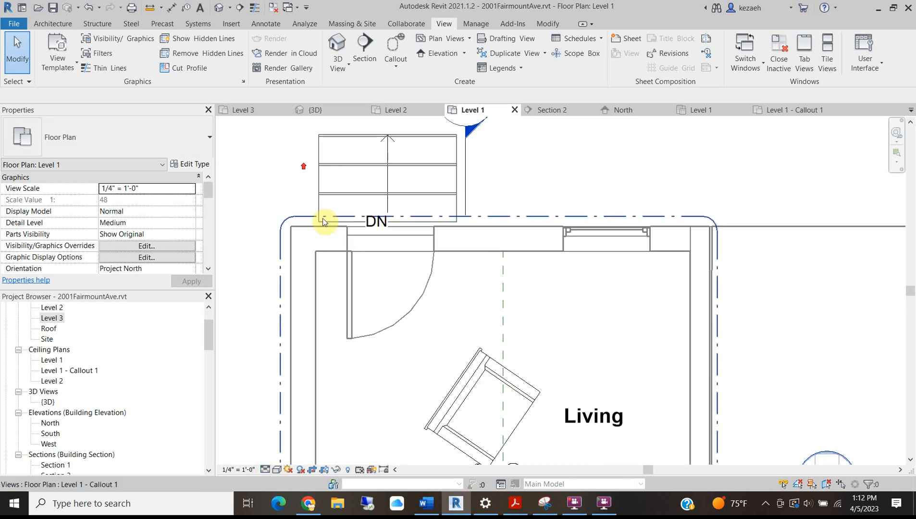
scroll(333, 229, "down", 3)
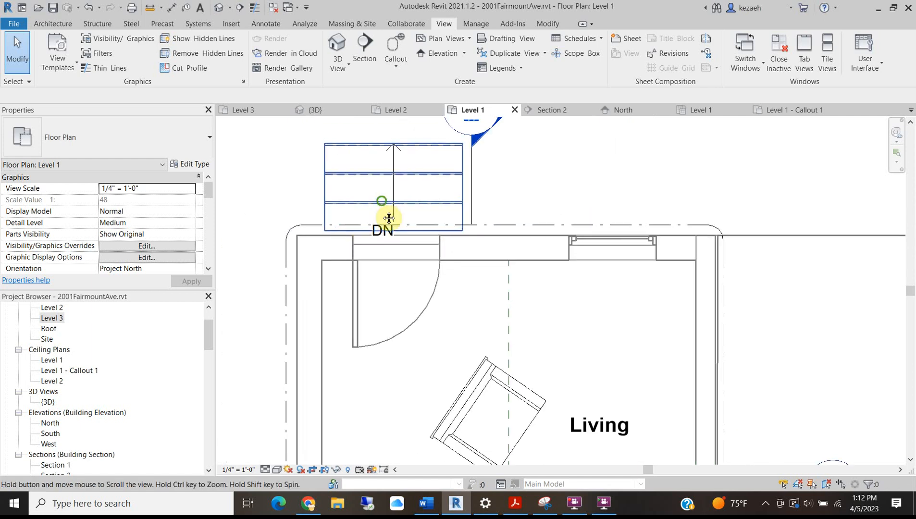
scroll(369, 248, "up", 3)
key("a")
key("l")
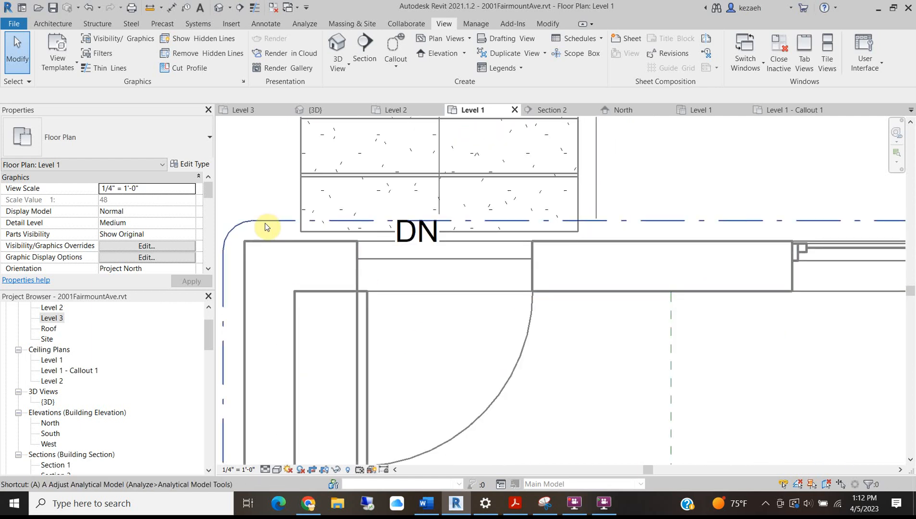
left_click(298, 240)
left_click(309, 231)
scroll(292, 229, "down", 4)
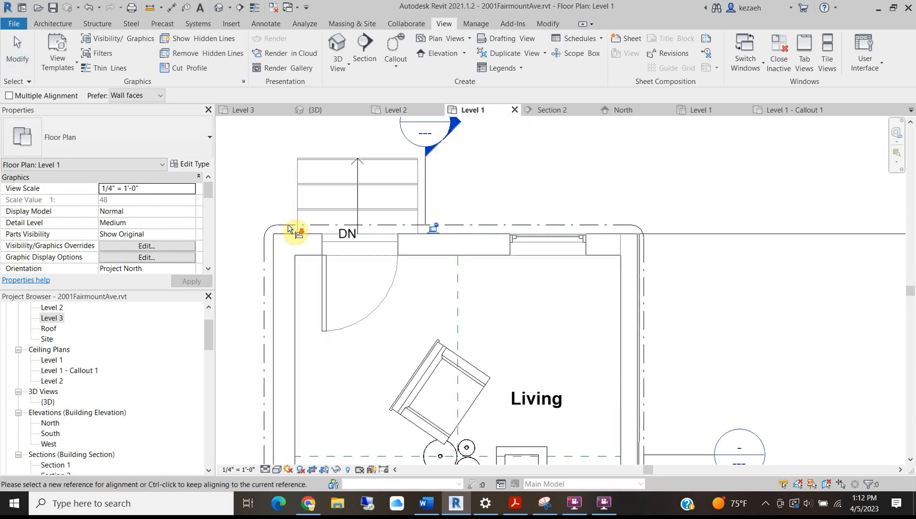
middle_click_drag(308, 240, 315, 250)
key("Escape")
Examine the lines of the walls, stairs and detail linework around the Entry Hall and kitchen
scroll(404, 225, "down", 3)
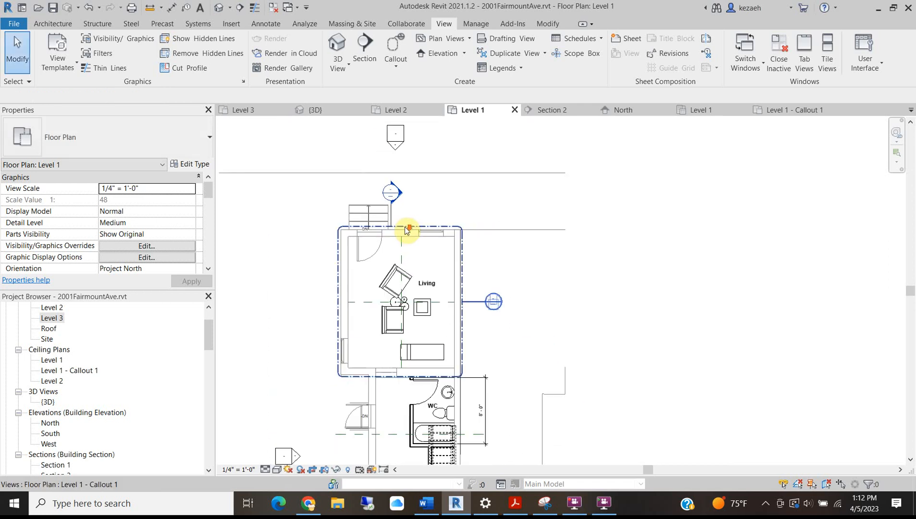
scroll(452, 284, "down", 2)
scroll(438, 337, "up", 5)
scroll(435, 313, "up", 2)
scroll(379, 226, "down", 3)
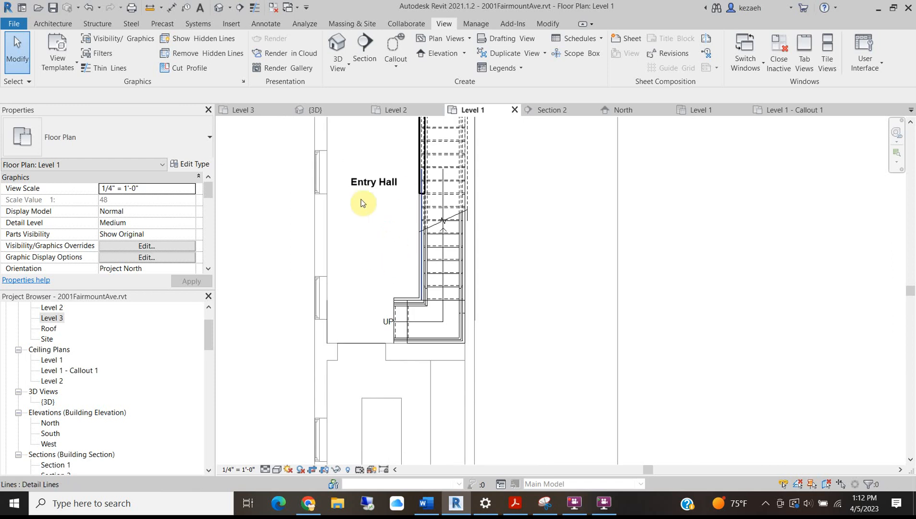
scroll(489, 265, "down", 4)
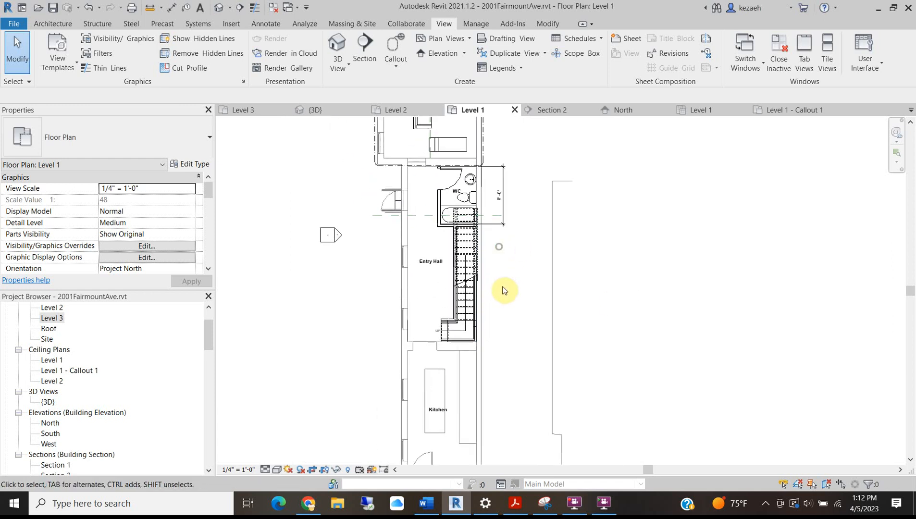
Turn off the reference planes among the annotation categories in the Level 1 plan's Visibility/Graphic Overrides
scroll(505, 289, "down", 2)
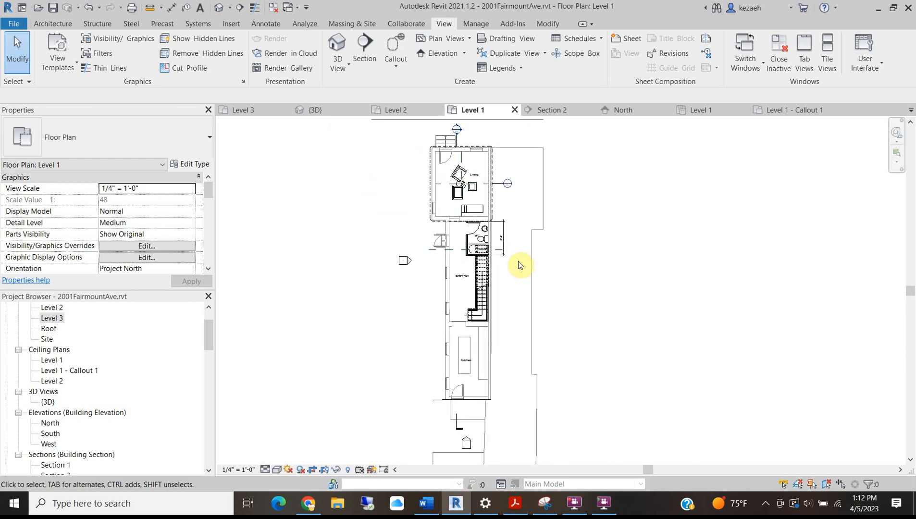
key("g")
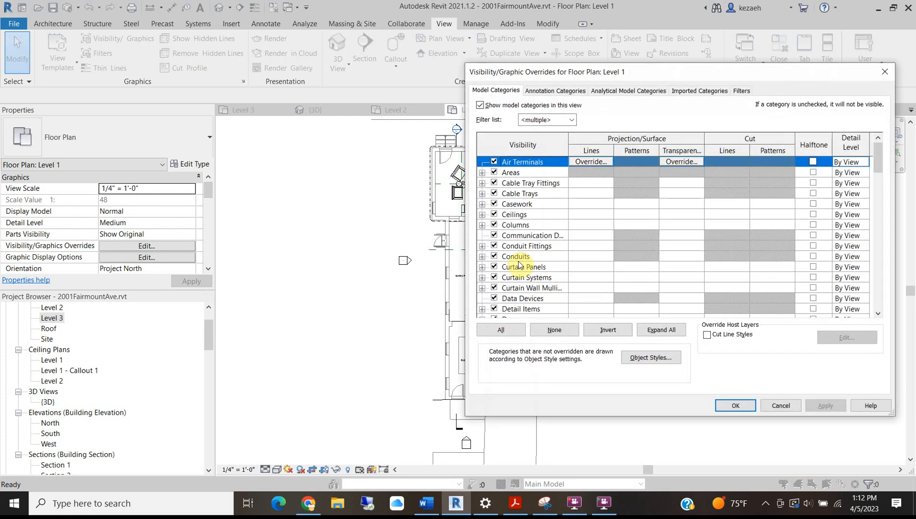
scroll(560, 249, "down", 12)
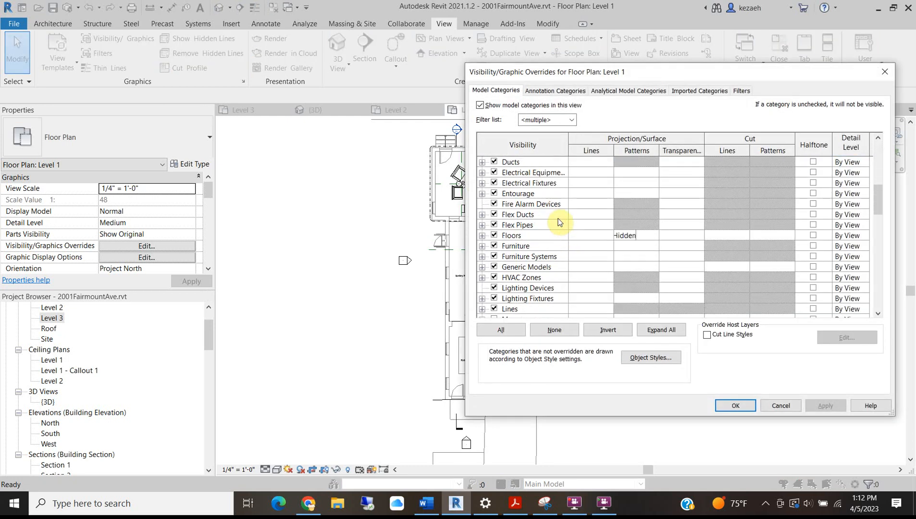
scroll(561, 212, "down", 3)
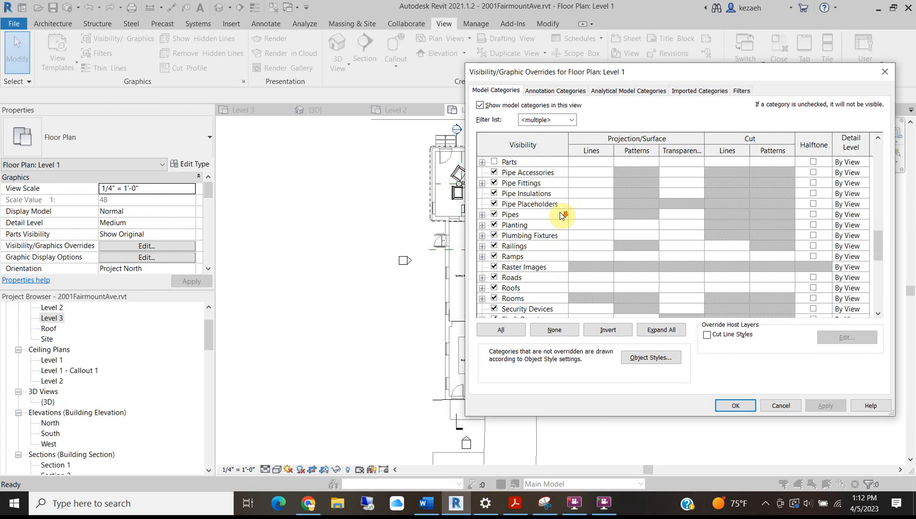
scroll(525, 233, "down", 1)
left_click(556, 93)
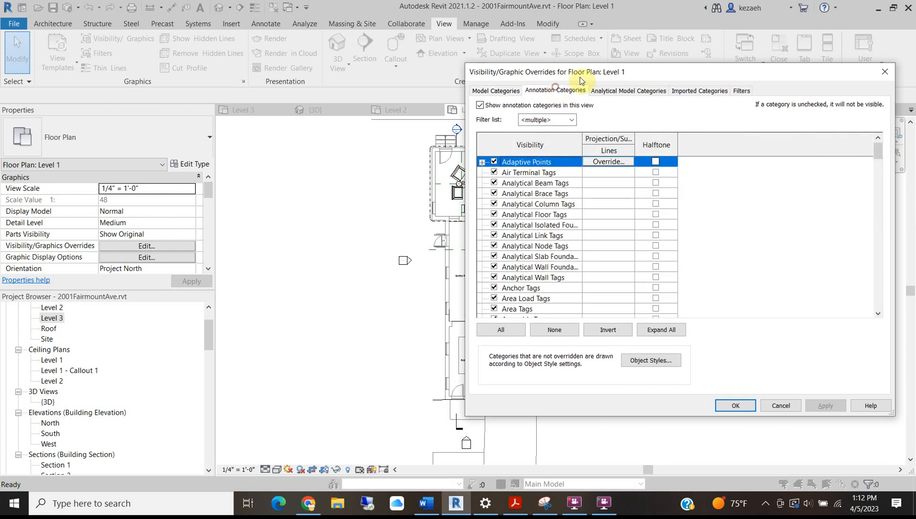
left_click_drag(582, 80, 383, 78)
scroll(348, 282, "down", 15)
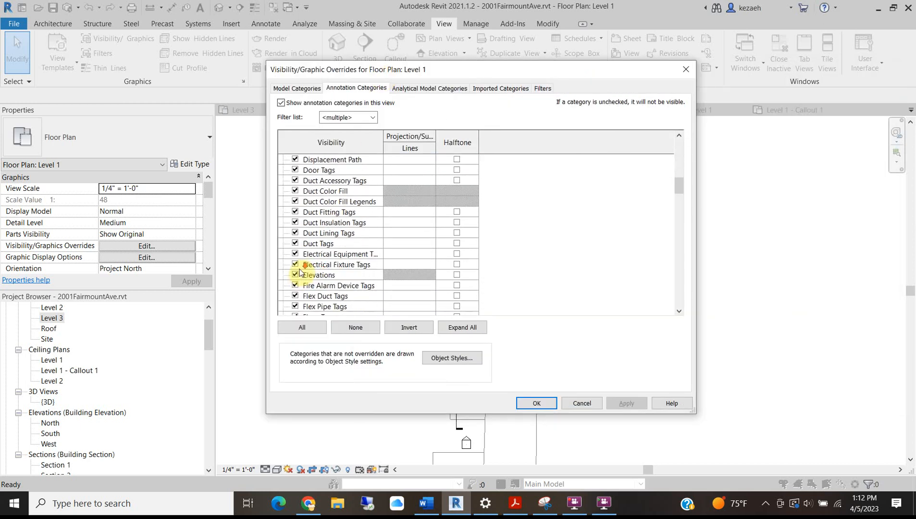
scroll(311, 242, "down", 10)
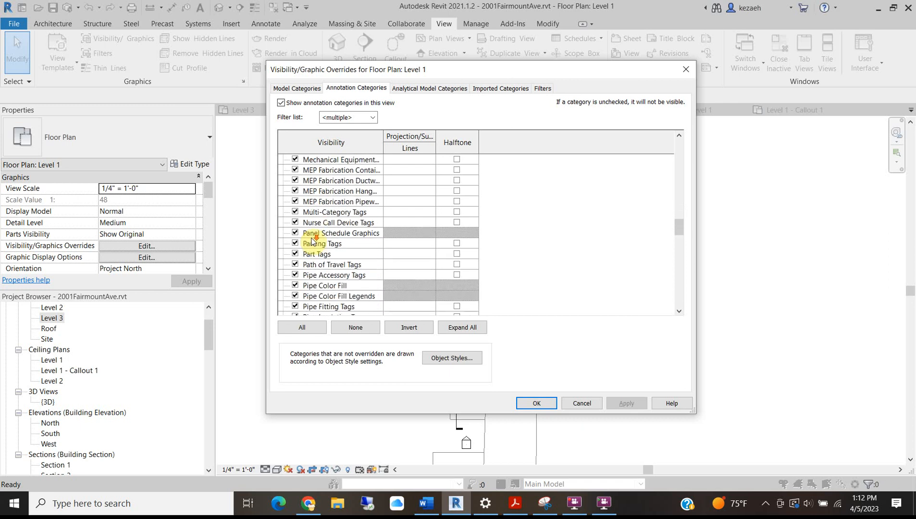
left_click(295, 275)
left_click(295, 285)
left_click(535, 403)
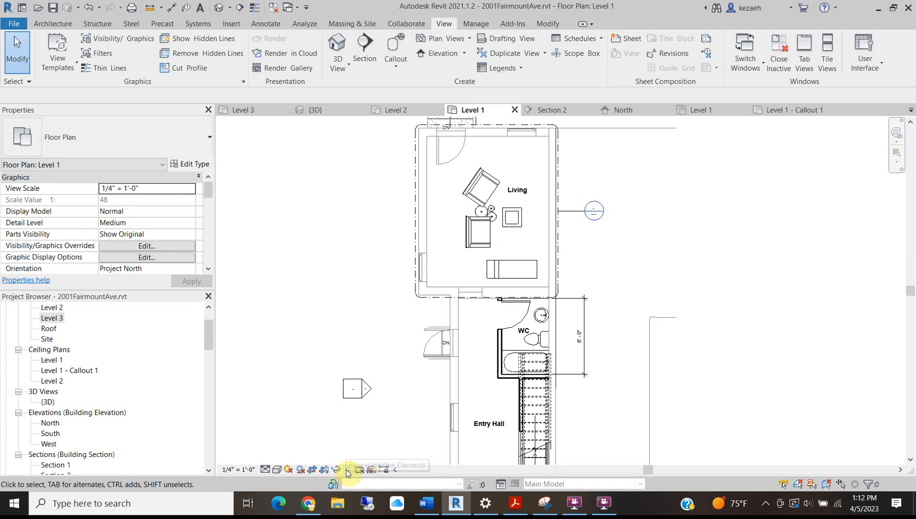
Temporarily reveal the hidden elements in the Level 1 plan, and examine the living room, its callout and the adjoining rooms
left_click(347, 469)
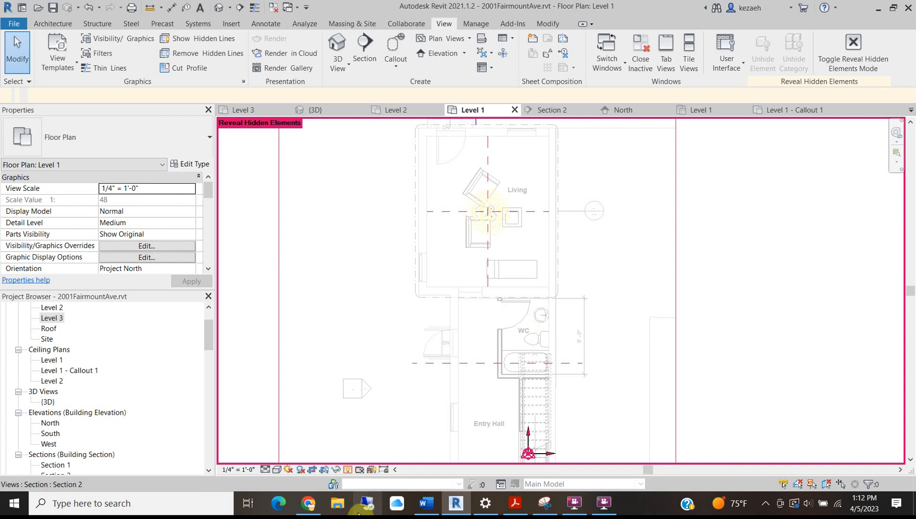
left_click(347, 470)
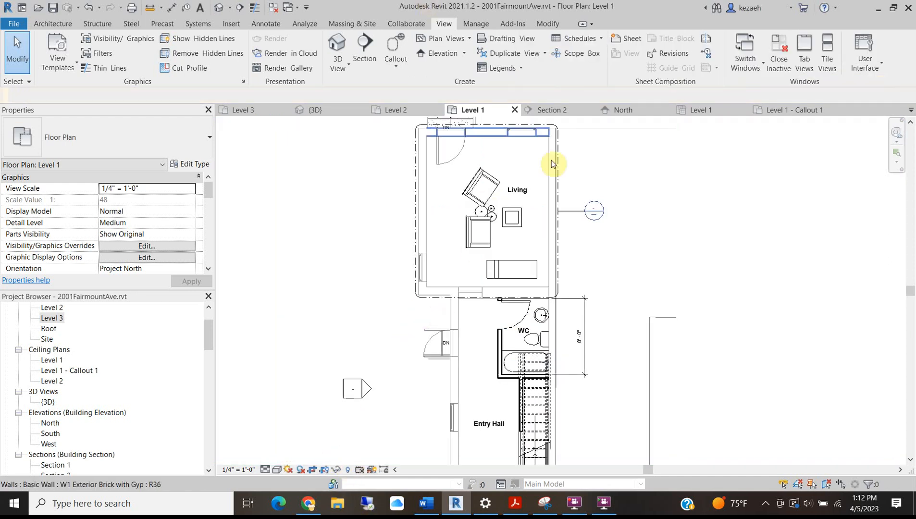
scroll(493, 210, "up", 2)
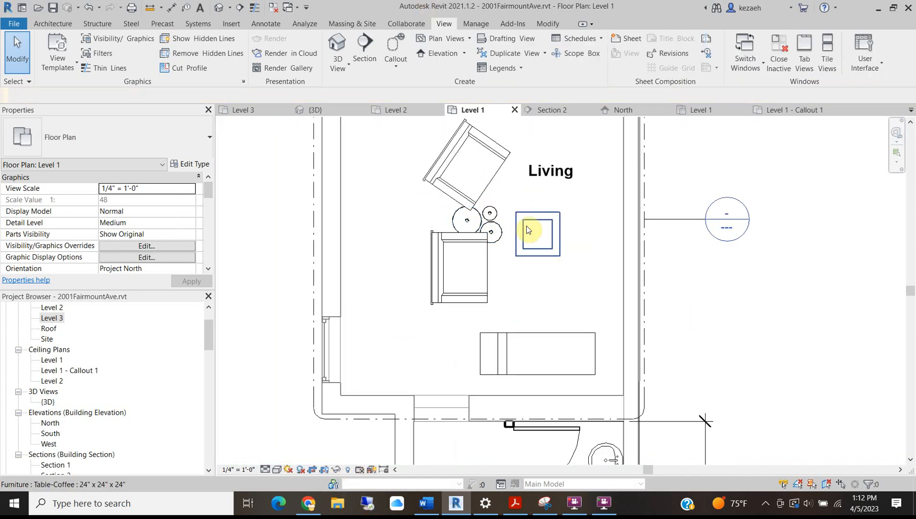
scroll(525, 227, "up", 2)
scroll(454, 239, "down", 3)
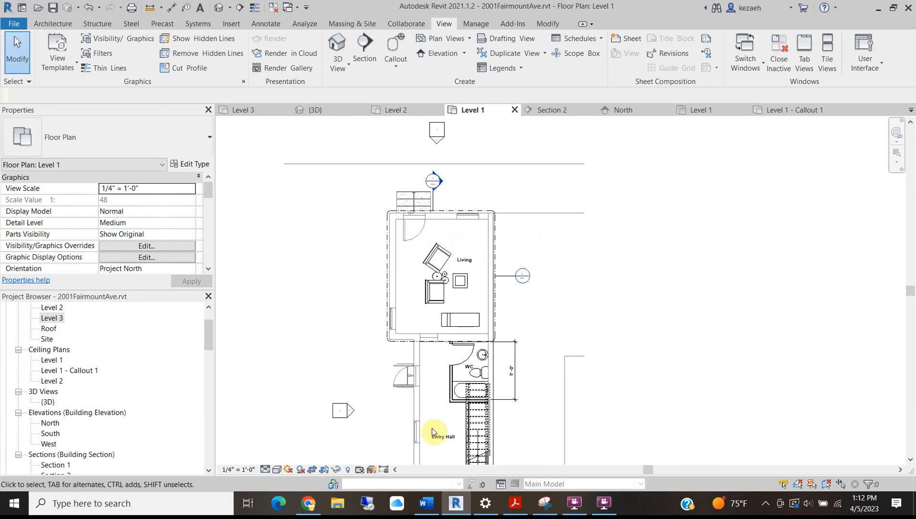
scroll(488, 230, "up", 2)
scroll(489, 231, "down", 3)
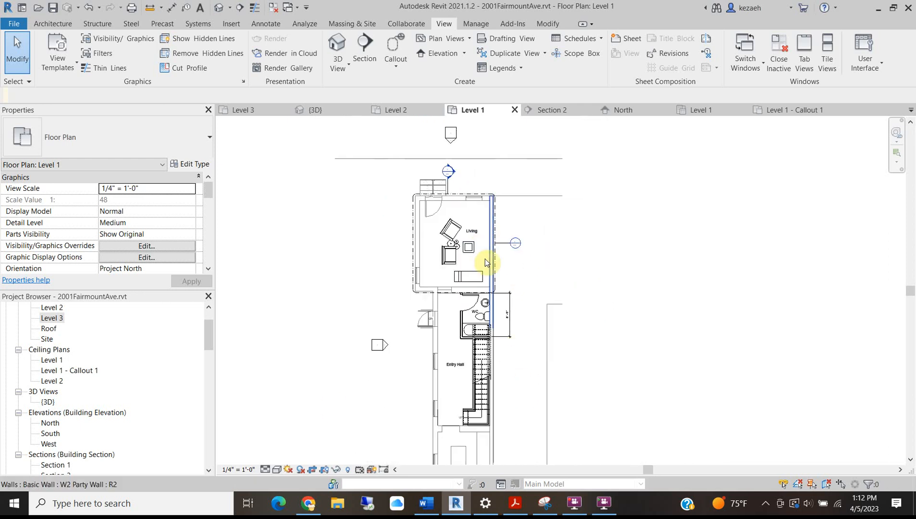
scroll(485, 260, "up", 2)
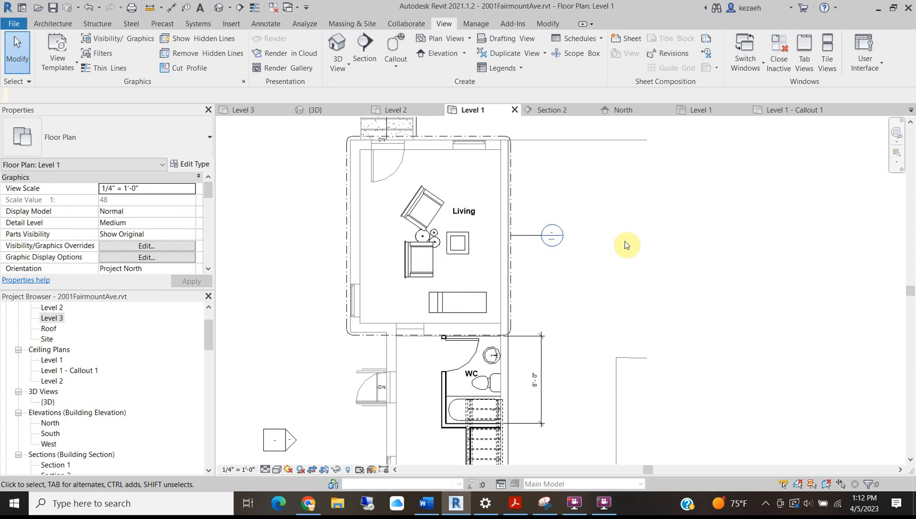
Hide the Furniture and Lighting Fixtures model categories in the Level 1 plan
key("v")
key("v")
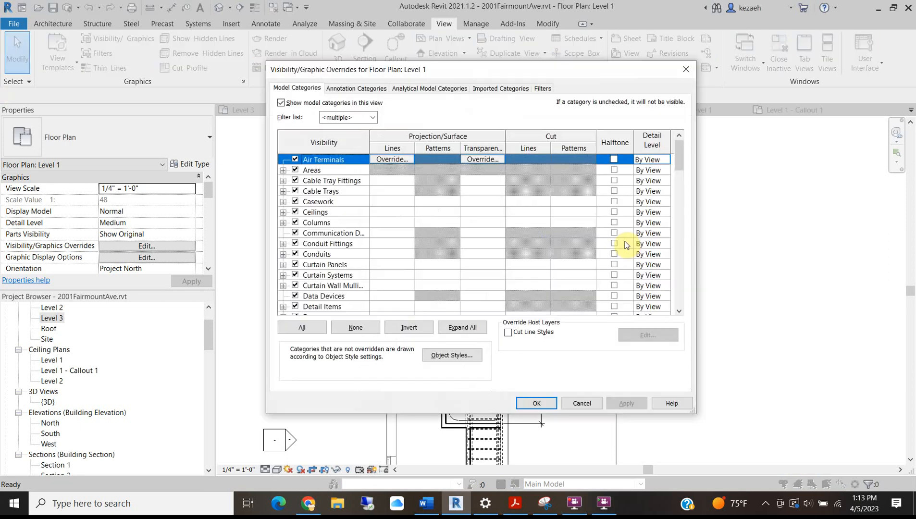
scroll(335, 220, "down", 7)
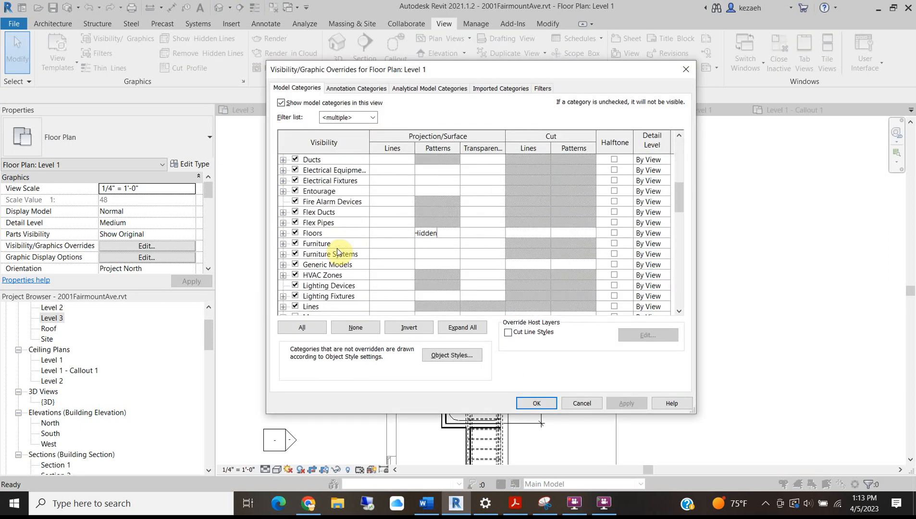
left_click(295, 234)
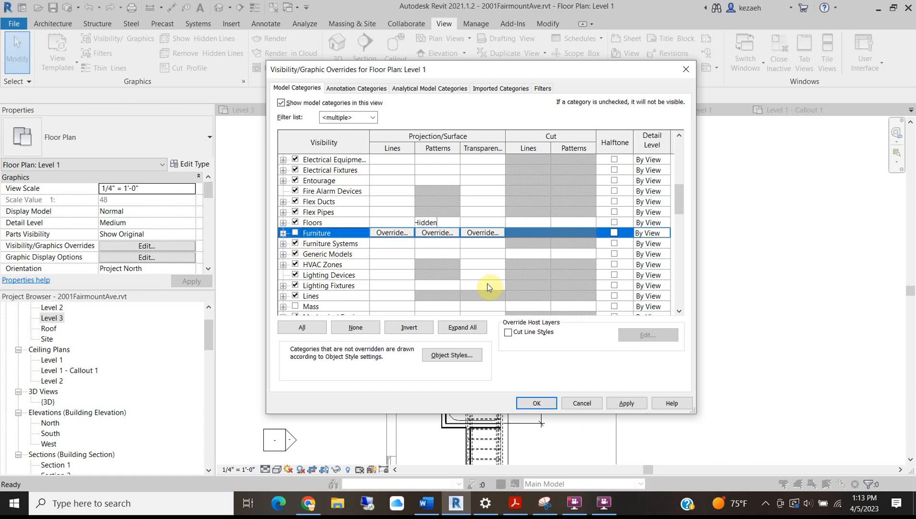
left_click(626, 403)
left_click_drag(337, 71, 592, 71)
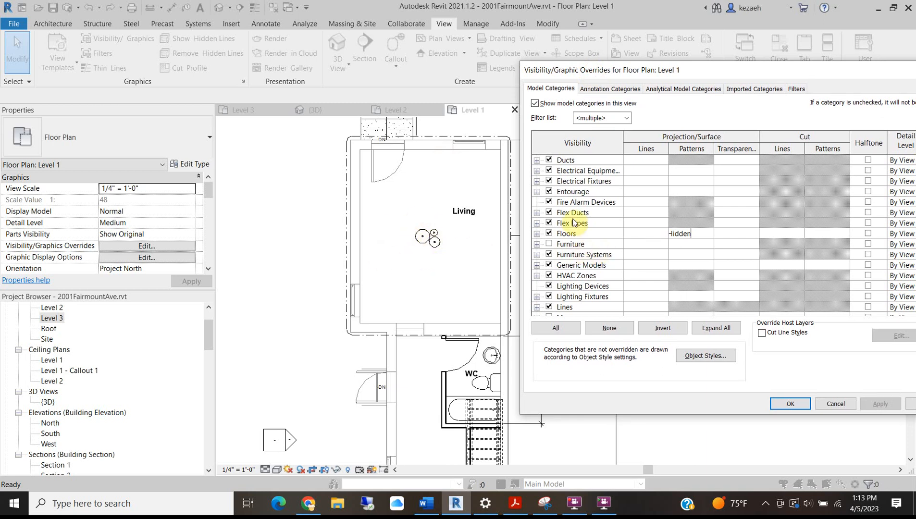
scroll(577, 246, "down", 1)
left_click(549, 265)
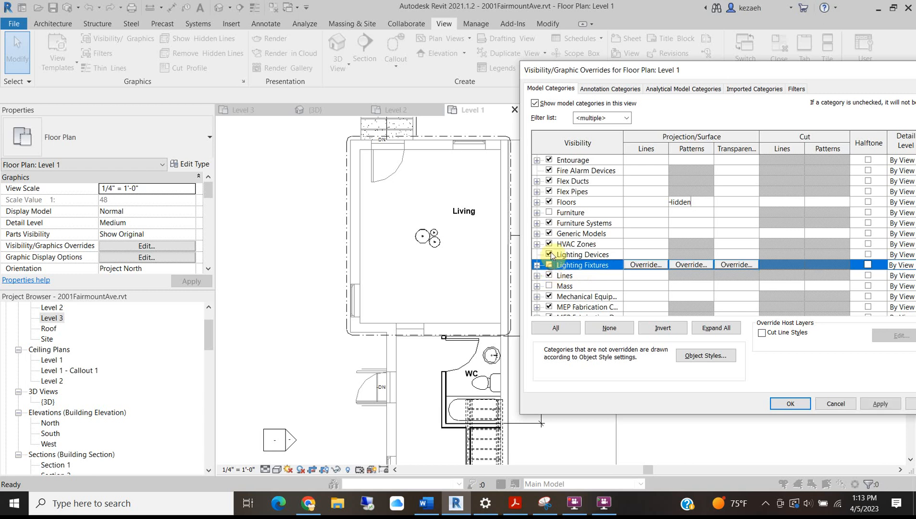
left_click(790, 404)
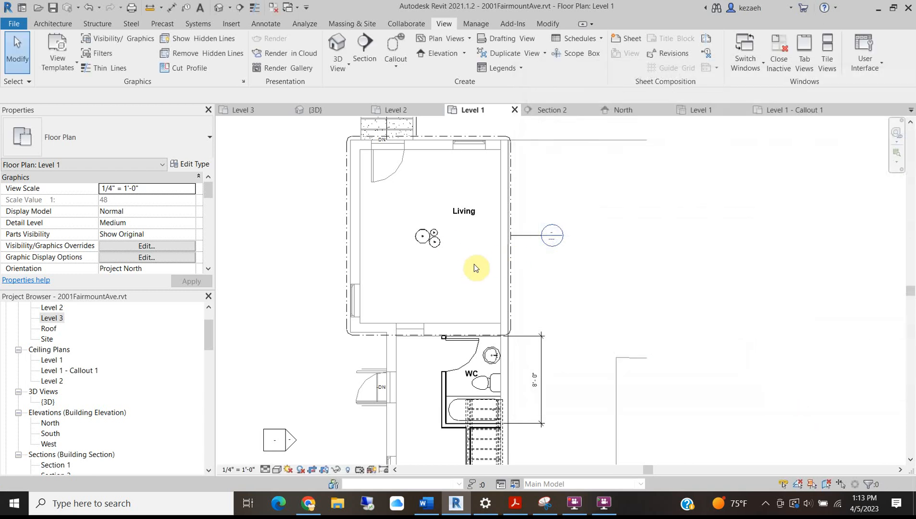
Examine the Level 1 plan from the living room to the kitchen, closing in on the partition walls around the WC
scroll(363, 283, "down", 2)
scroll(374, 300, "up", 4)
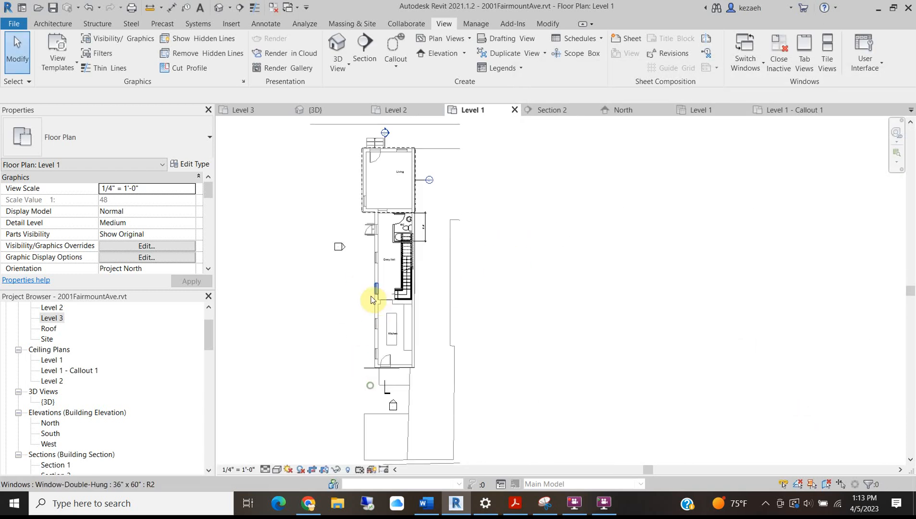
middle_click_drag(395, 165, 403, 264)
middle_click_drag(404, 197, 403, 300)
scroll(367, 194, "up", 2)
scroll(391, 337, "down", 3)
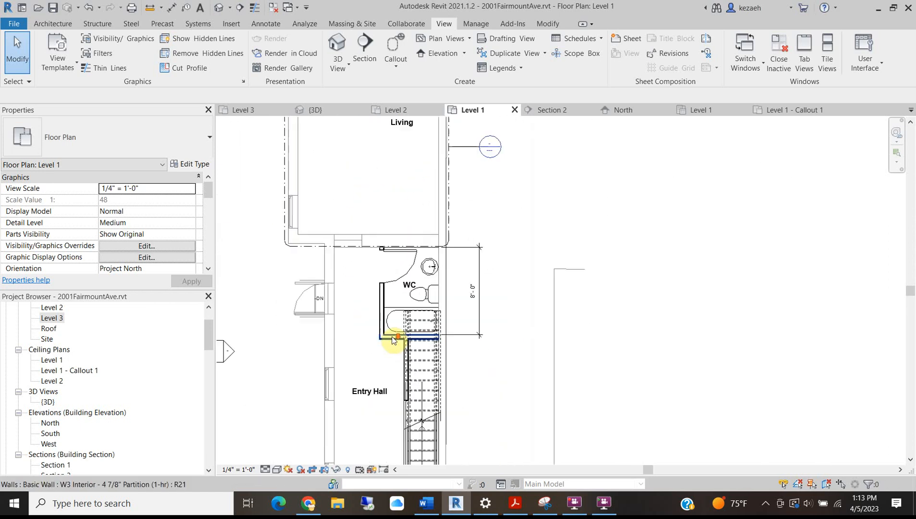
scroll(390, 269, "down", 2)
scroll(382, 307, "up", 3)
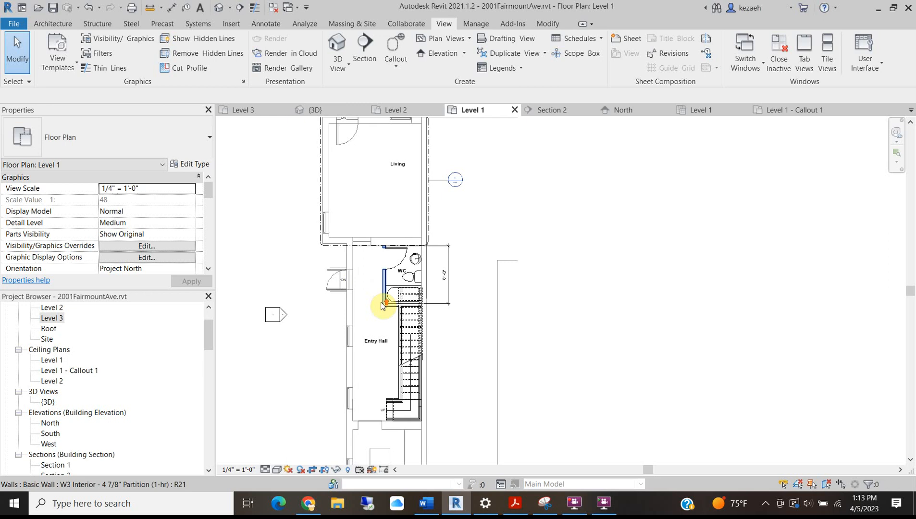
scroll(388, 306, "up", 4)
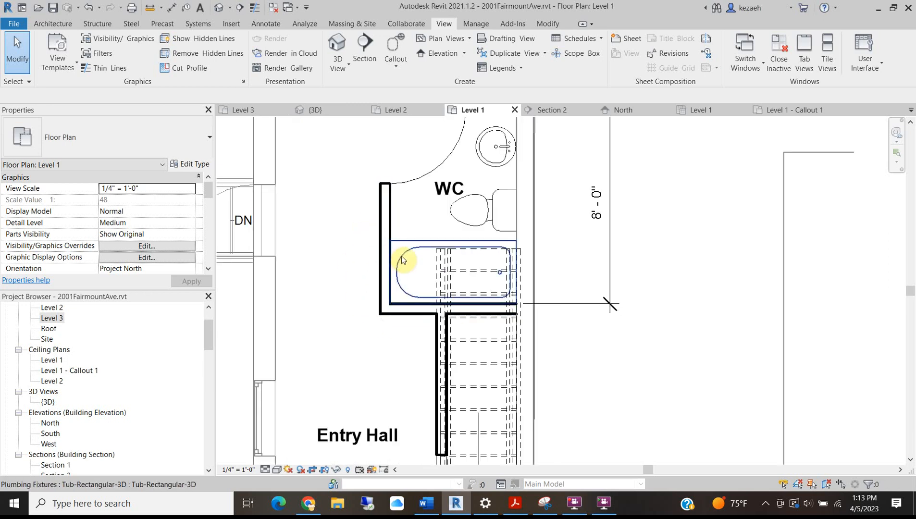
Open the Level 1 plan's Visibility/Graphic Overrides and select the Walls model category
key("v")
key("g")
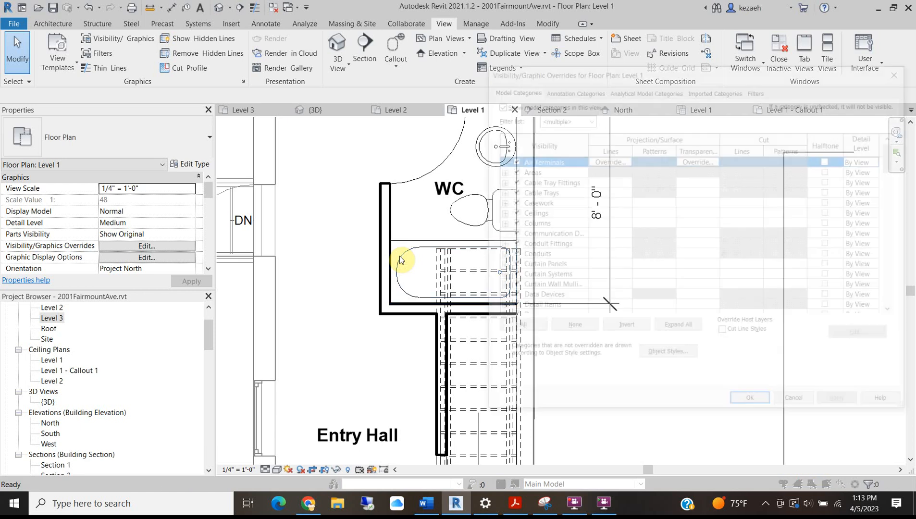
scroll(538, 169, "down", 6)
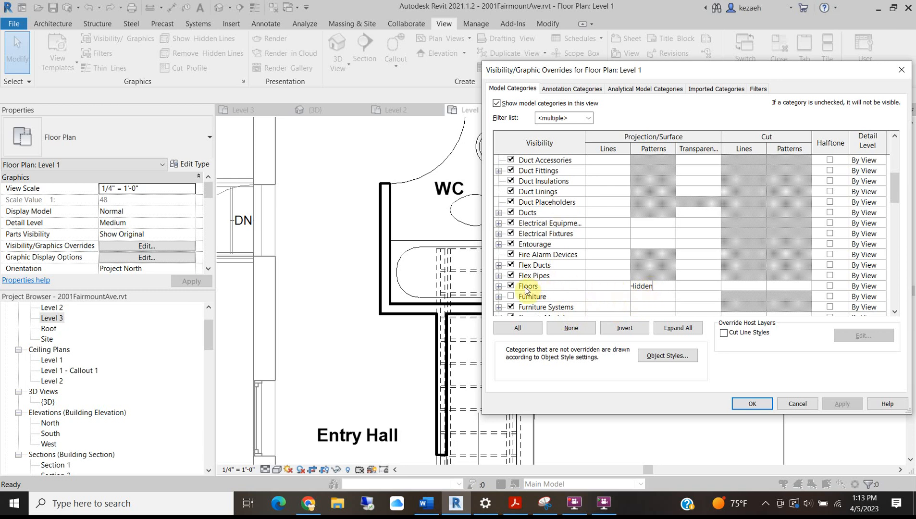
scroll(526, 288, "down", 11)
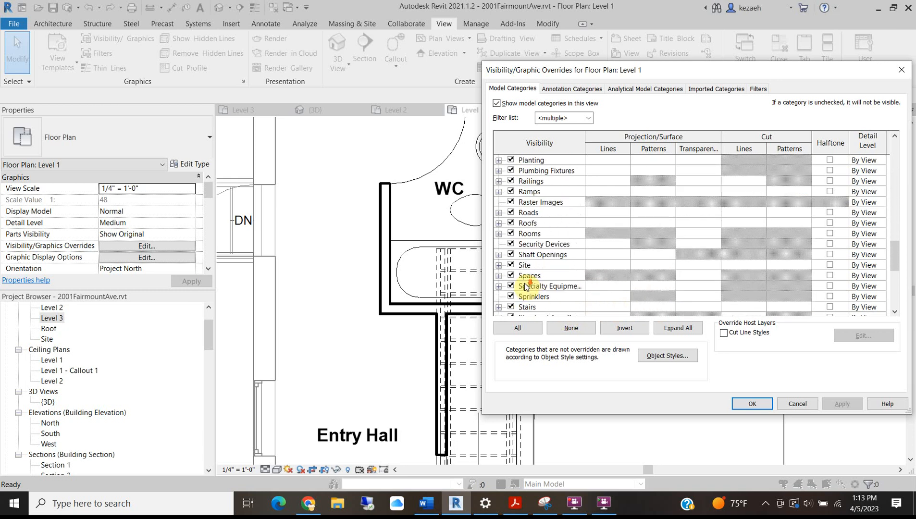
scroll(526, 287, "down", 6)
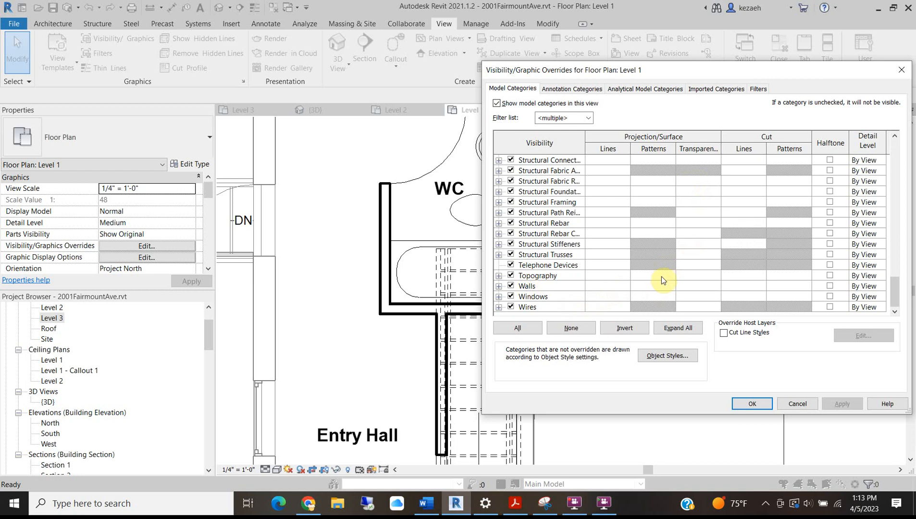
left_click(645, 287)
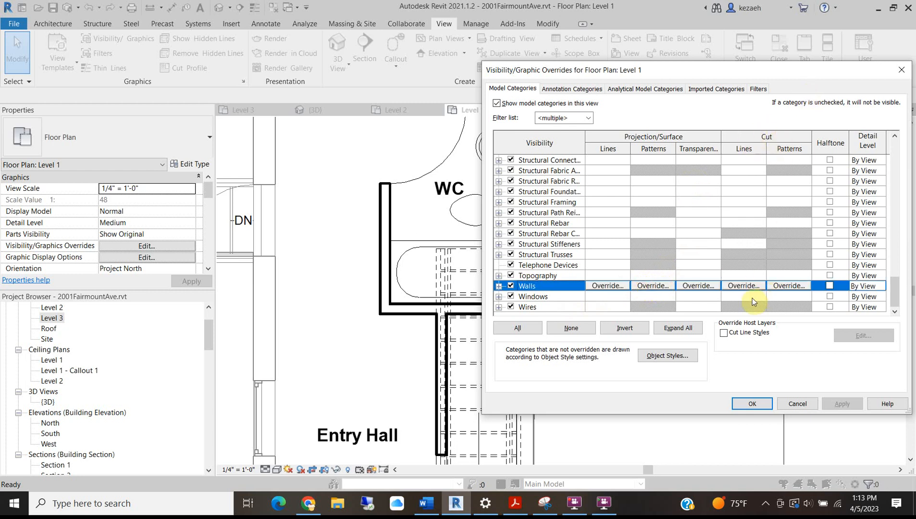
left_click(742, 286)
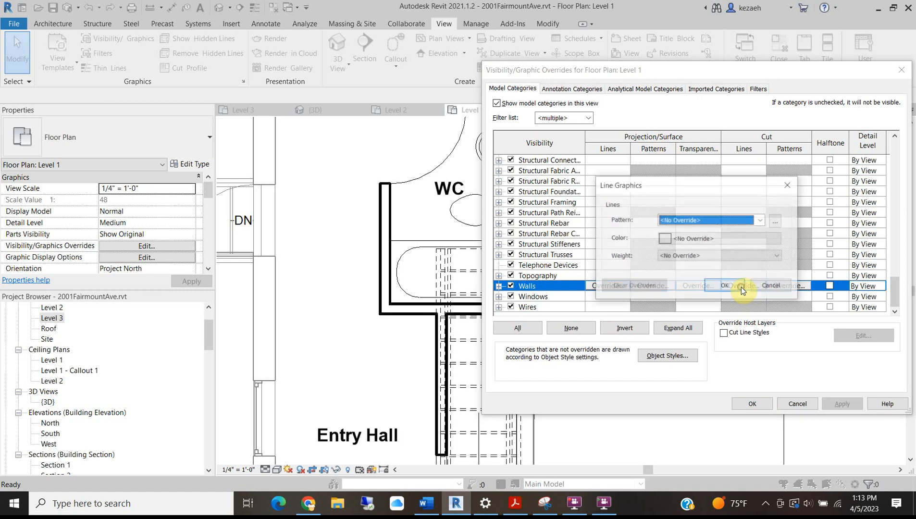
left_click(682, 220)
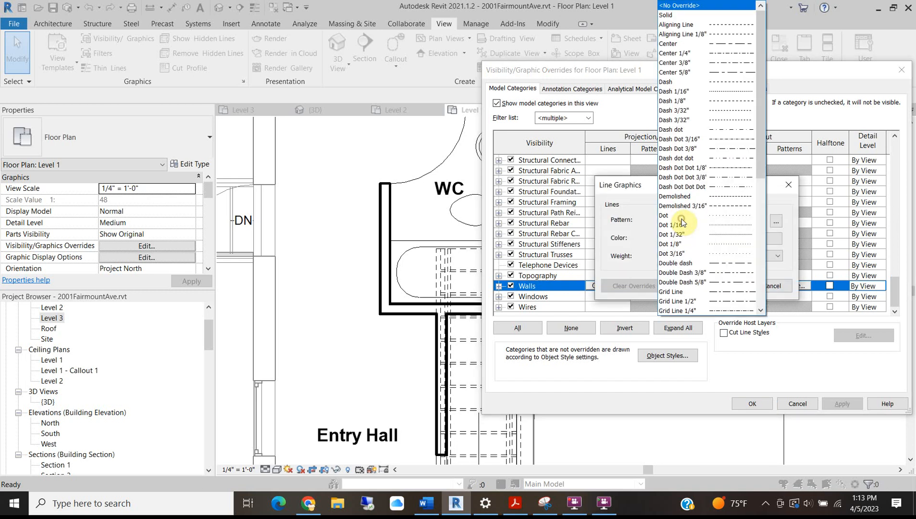
left_click(778, 189)
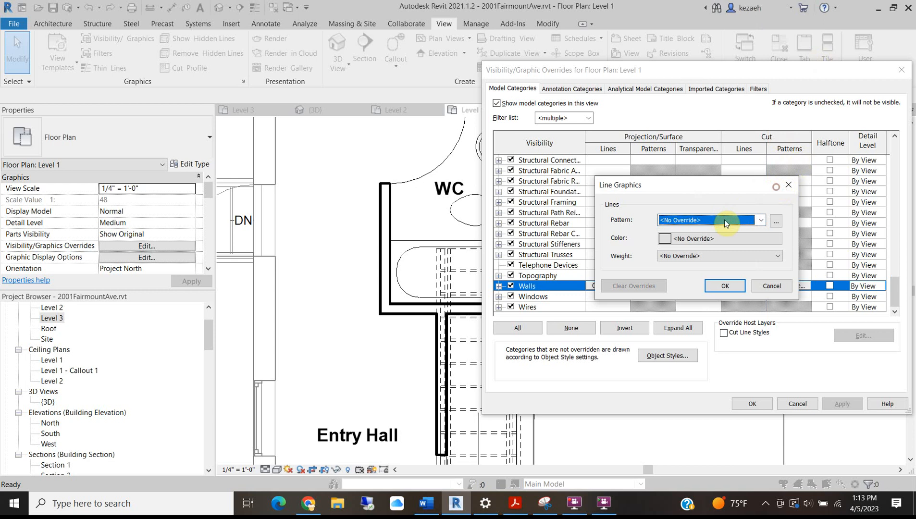
left_click(772, 287)
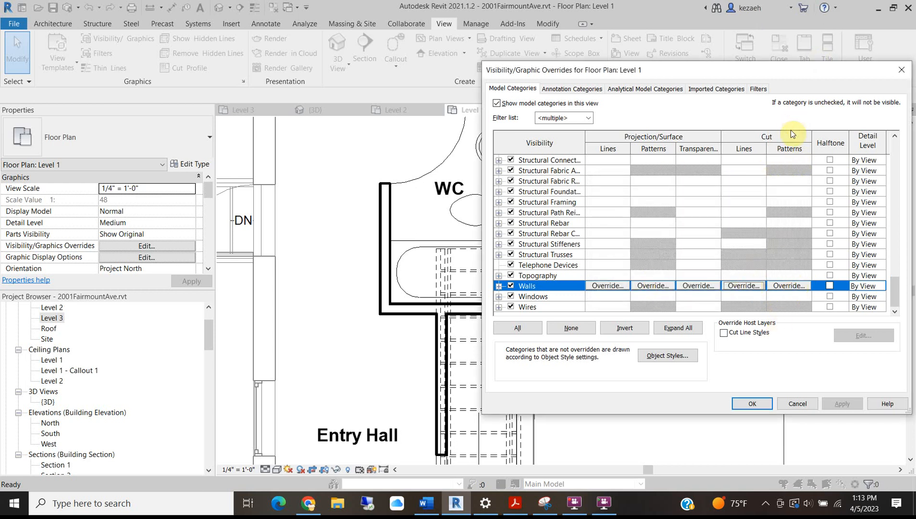
Override the Walls category's cut pattern foreground with a black Solid fill and apply it to the Level 1 plan
left_click(789, 288)
left_click(677, 204)
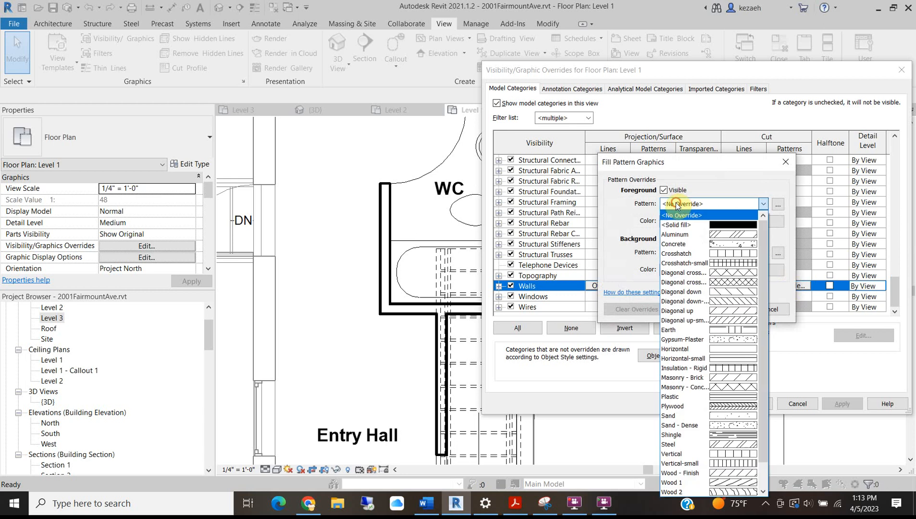
left_click(694, 225)
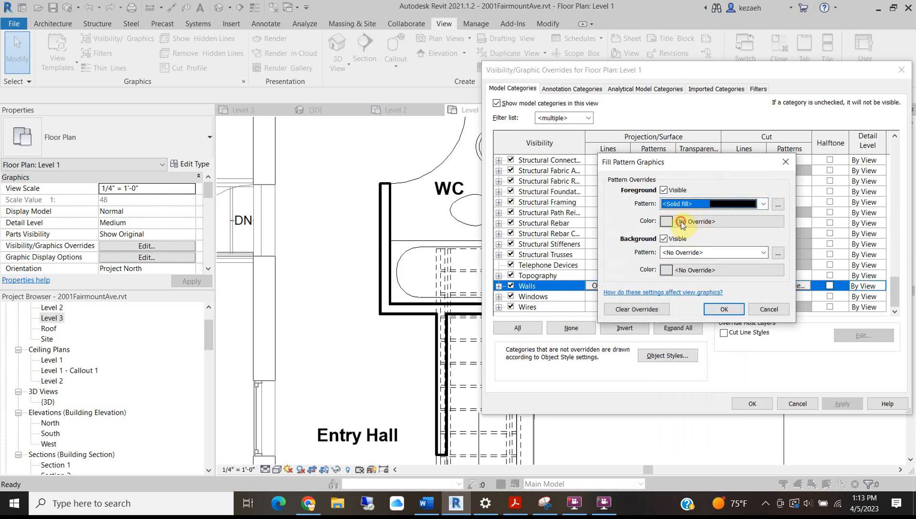
left_click(682, 222)
left_click(582, 223)
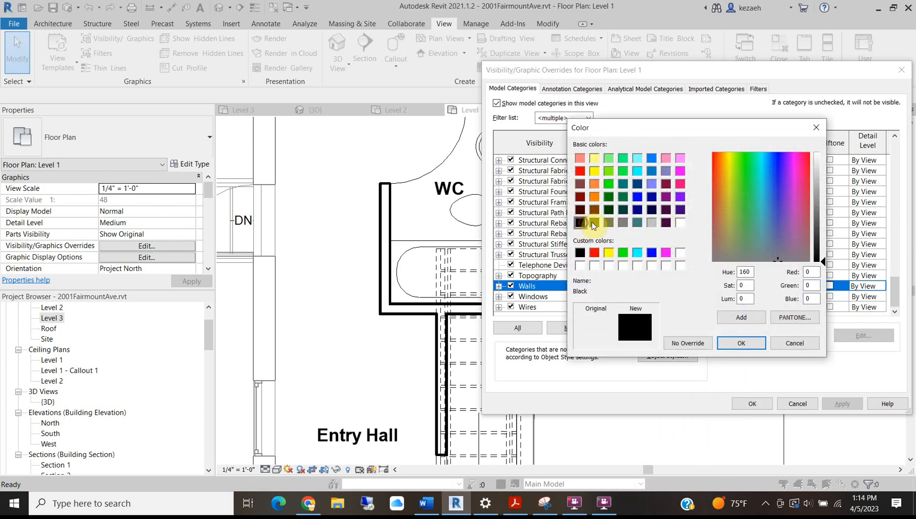
left_click(741, 344)
left_click(723, 307)
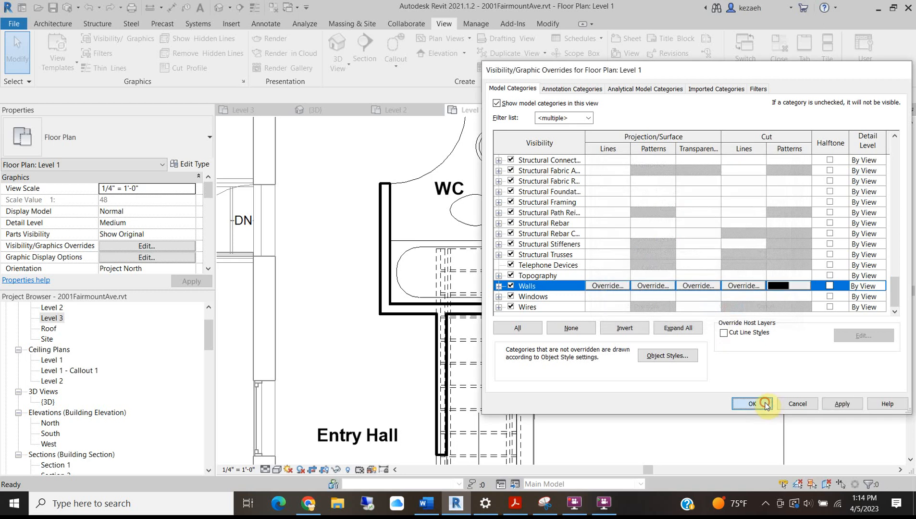
left_click(753, 404)
Examine how the cut walls are filled around the WC, the kitchen and the living room in the Level 1 plan
scroll(325, 267, "down", 2)
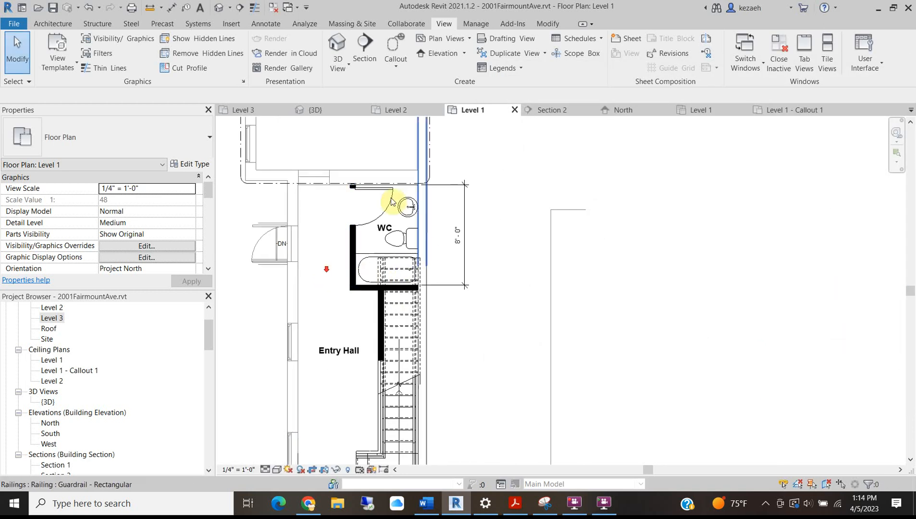
middle_click_drag(366, 356, 431, 304)
scroll(433, 262, "down", 4)
middle_click_drag(428, 356, 428, 263)
scroll(420, 370, "up", 4)
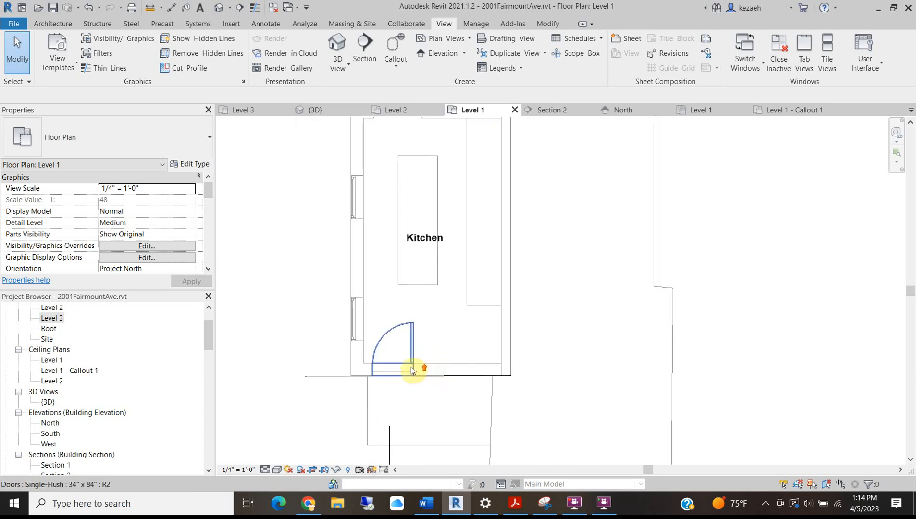
middle_click_drag(397, 194, 418, 262)
scroll(391, 286, "up", 2)
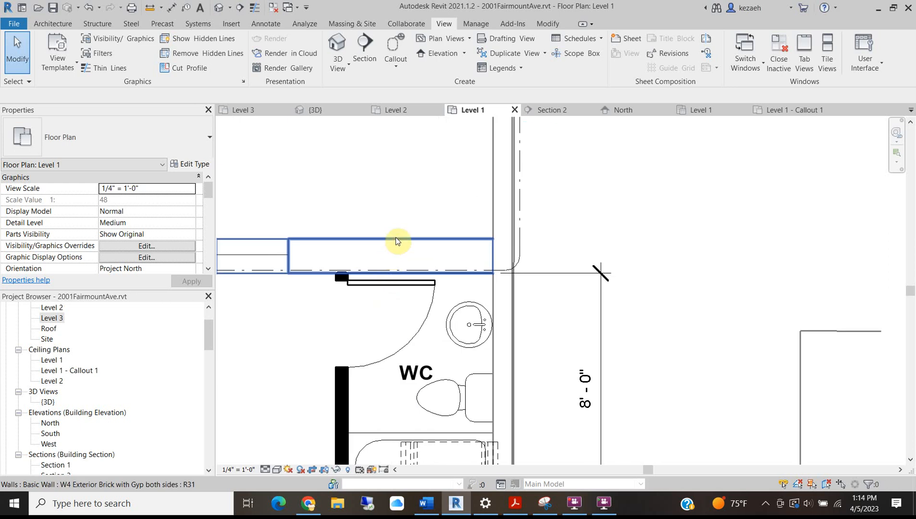
scroll(397, 247, "down", 3)
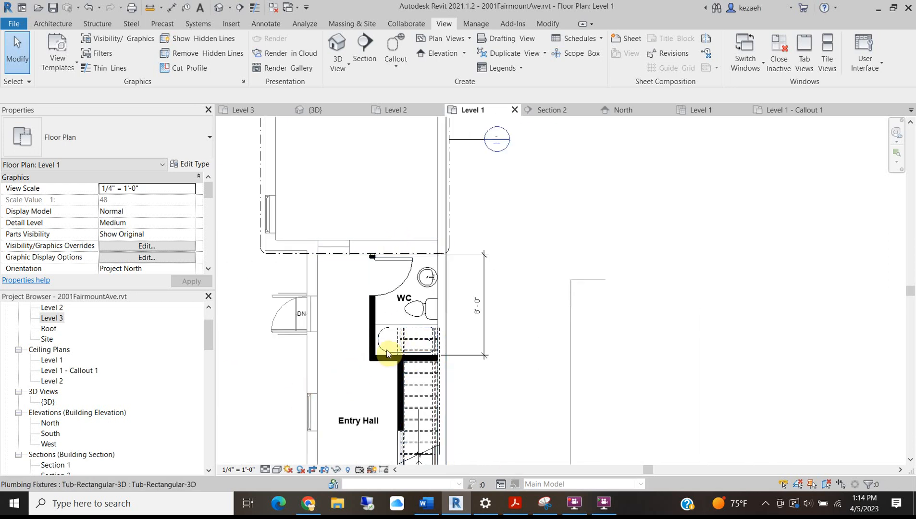
scroll(414, 308, "up", 3)
scroll(326, 323, "down", 2)
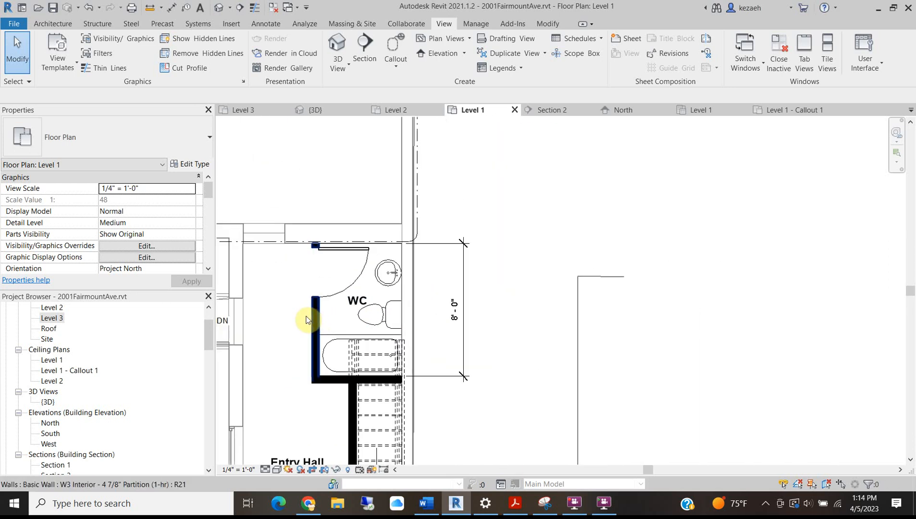
middle_click_drag(294, 219, 410, 387)
scroll(388, 303, "down", 2)
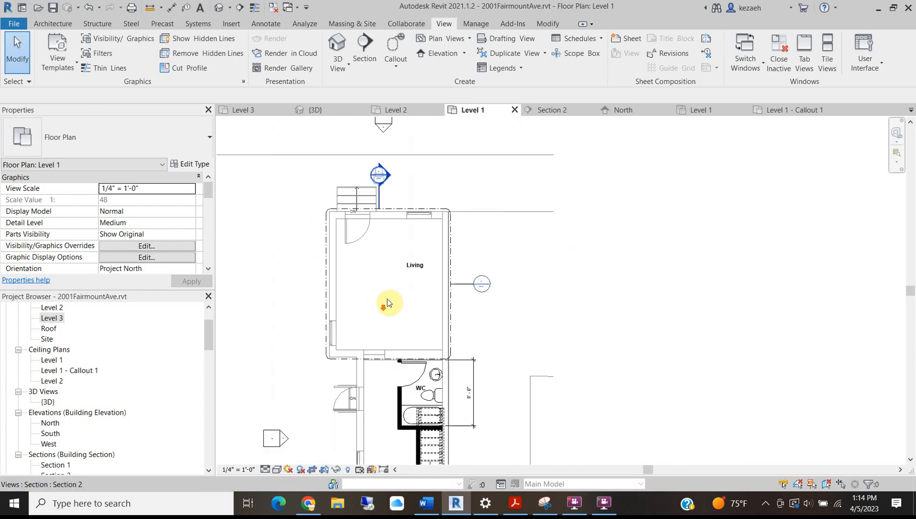
Move the Living room tag to the middle of its room
left_click_drag(406, 268, 390, 292)
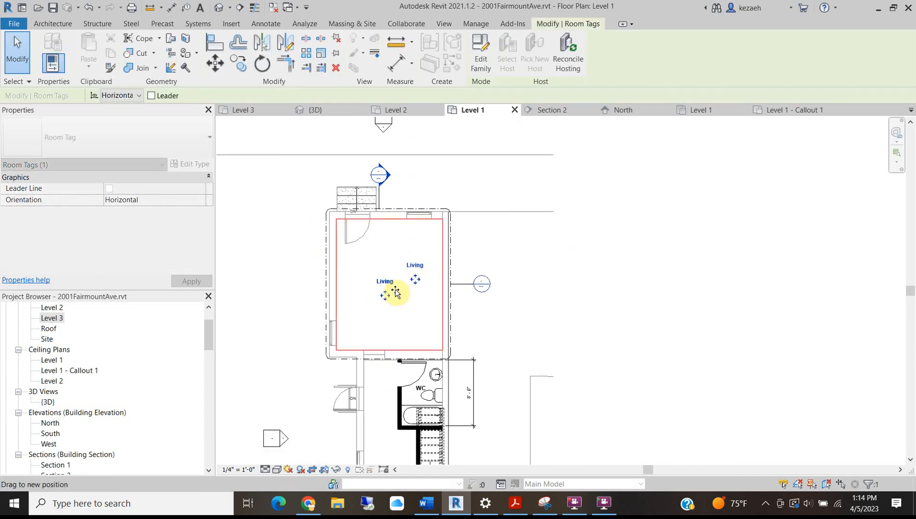
middle_click_drag(409, 301, 429, 292)
left_click(511, 319)
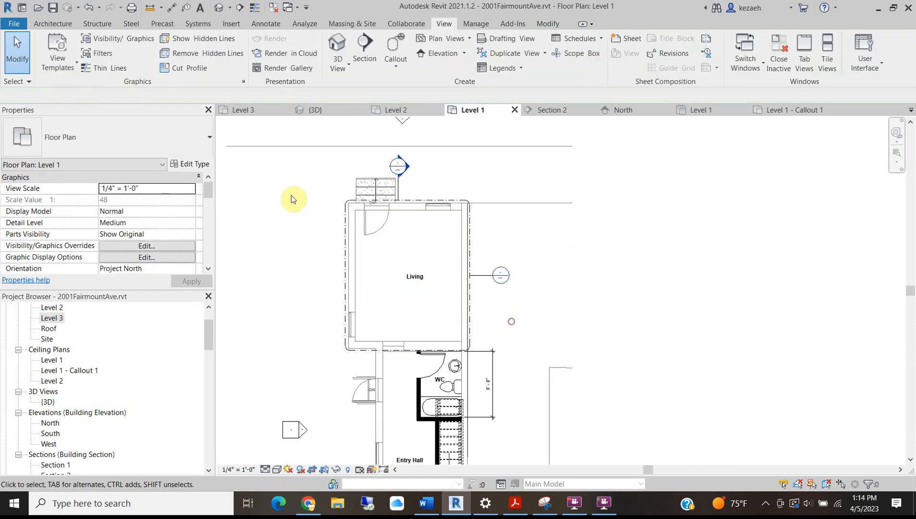
Delete the stray detail line running along the outer face of the kitchen's exterior door wall
middle_click_drag(288, 364, 249, 226)
middle_click_drag(297, 372, 325, 301)
scroll(343, 192, "up", 1)
scroll(349, 209, "down", 2)
scroll(345, 294, "down", 2)
scroll(343, 384, "up", 3)
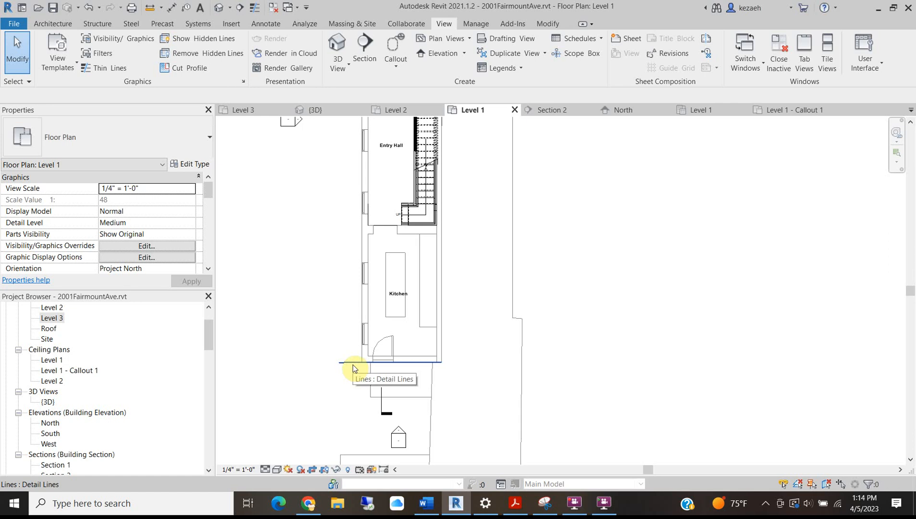
left_click(353, 365)
key("Delete")
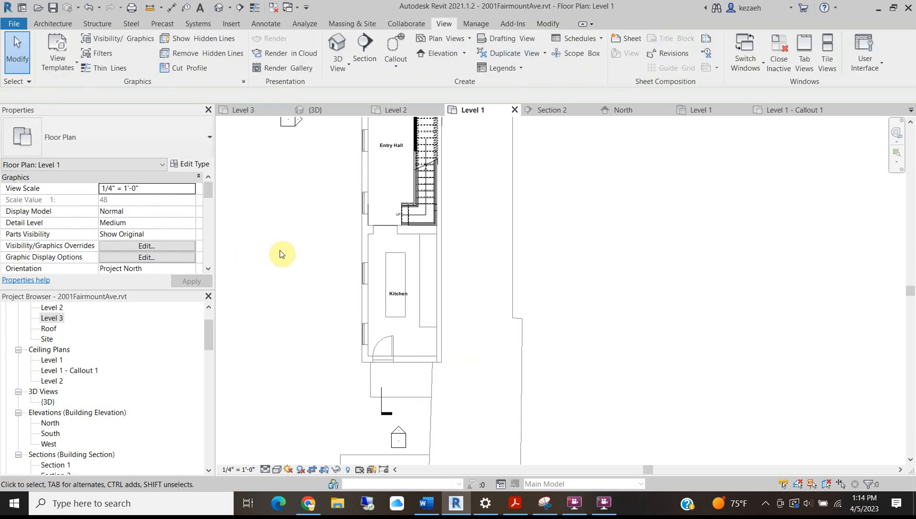
Delete the existing linear dimension beside the WC
scroll(284, 251, "down", 2)
scroll(455, 255, "down", 2)
middle_click_drag(443, 247, 426, 301)
scroll(390, 275, "up", 2)
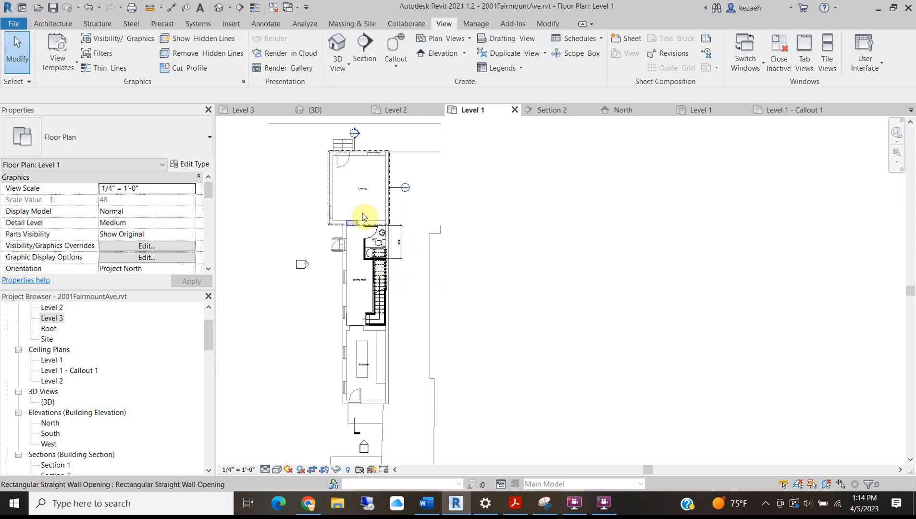
scroll(411, 256, "up", 2)
left_click(394, 228)
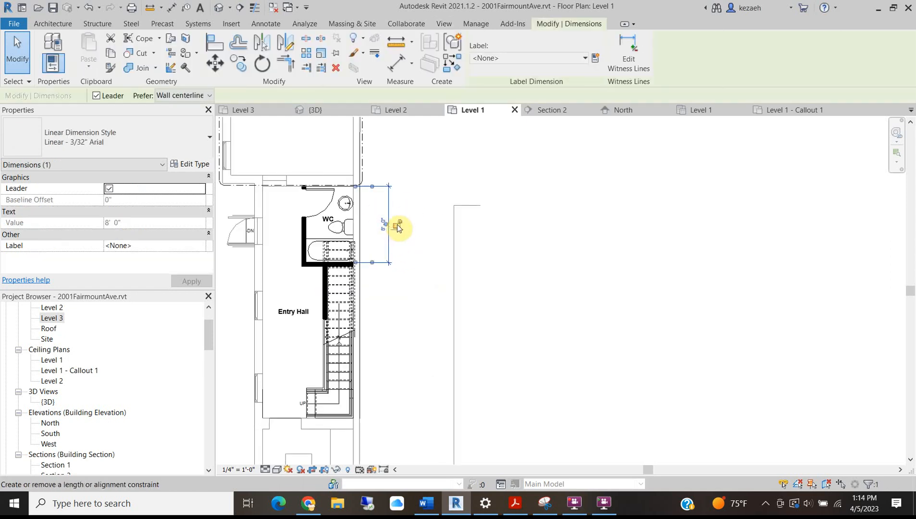
key("Escape")
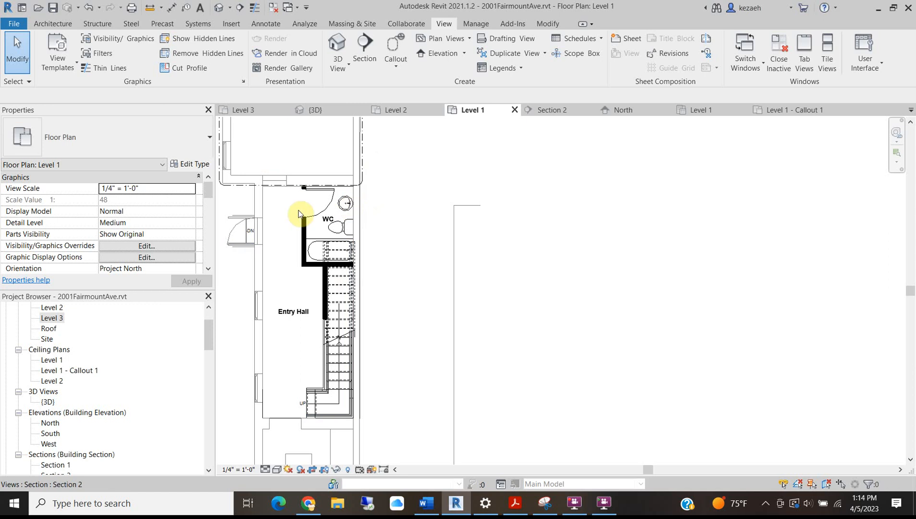
Look over the living room and entry hall, closing in on the WC and its surrounding walls
middle_click_drag(307, 223, 327, 387)
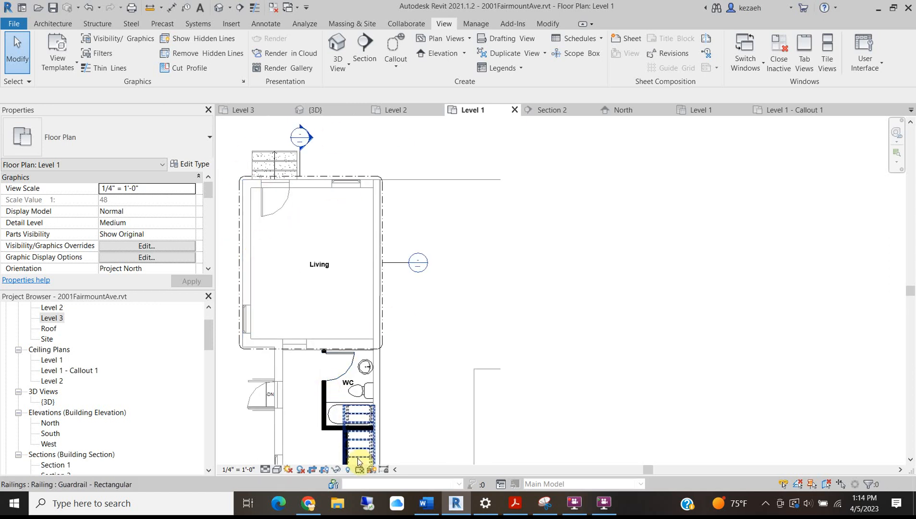
scroll(317, 423, "up", 1)
scroll(317, 423, "up", 1)
scroll(347, 300, "up", 1)
scroll(347, 299, "down", 2)
scroll(346, 299, "down", 2)
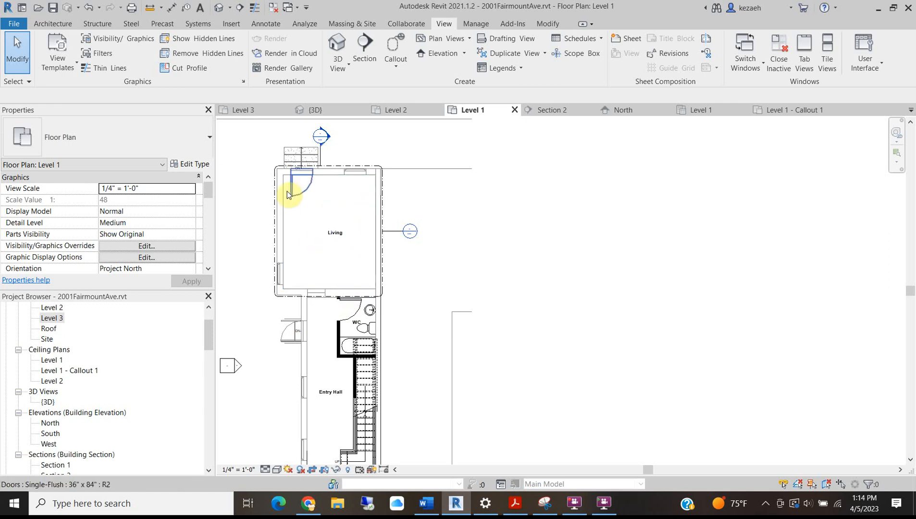
scroll(344, 378, "up", 2)
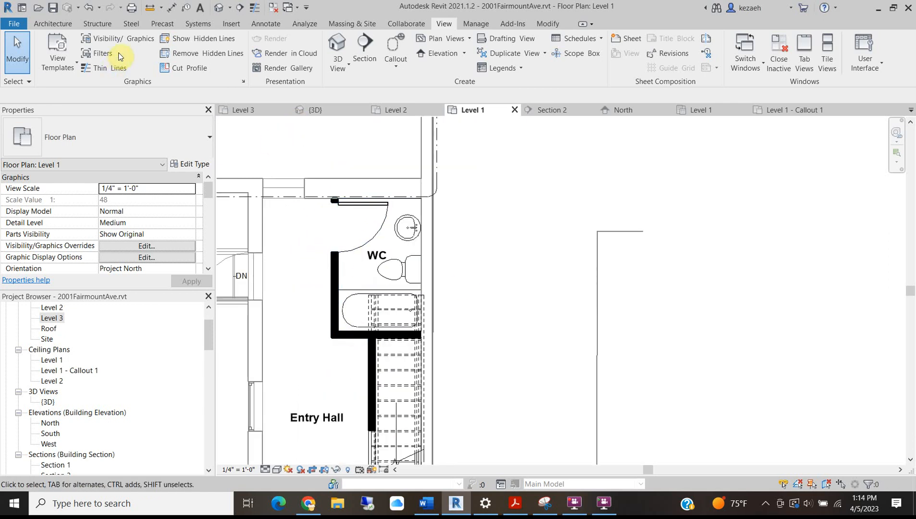
Add an aligned dimension for the WC's length, from the living room wall to the partition behind the tub, placed outside the exterior wall
key("d")
key("i")
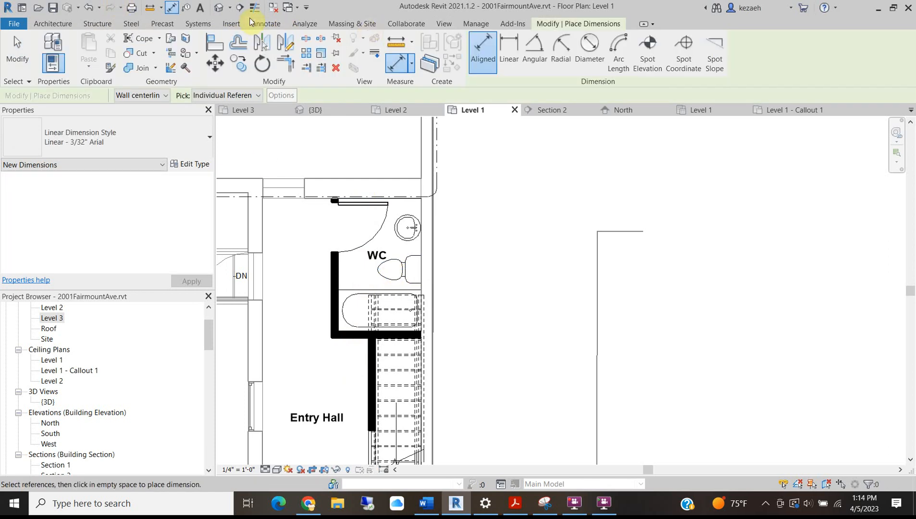
left_click(265, 23)
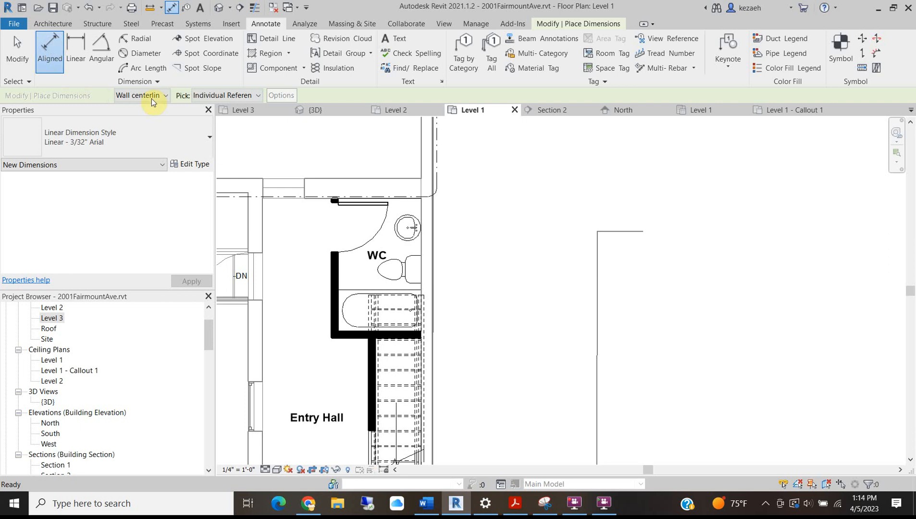
left_click(48, 51)
scroll(385, 204, "up", 4)
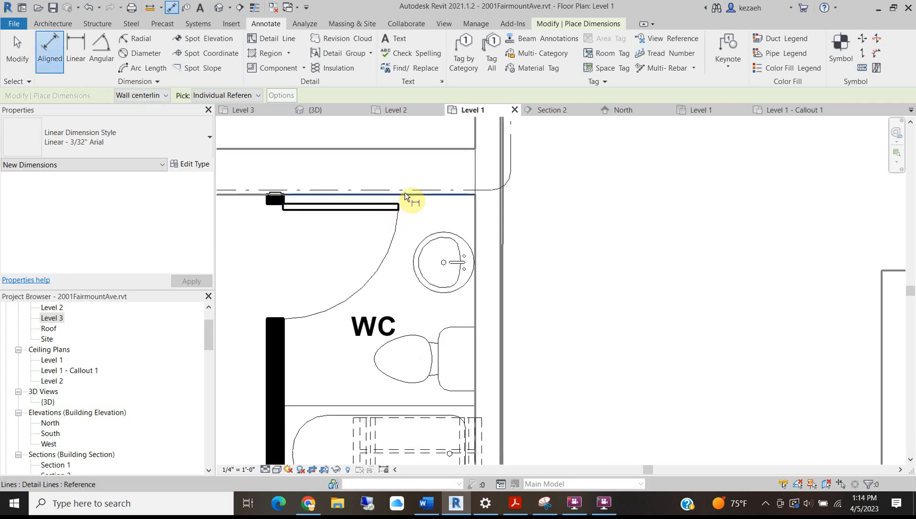
scroll(407, 230, "down", 3)
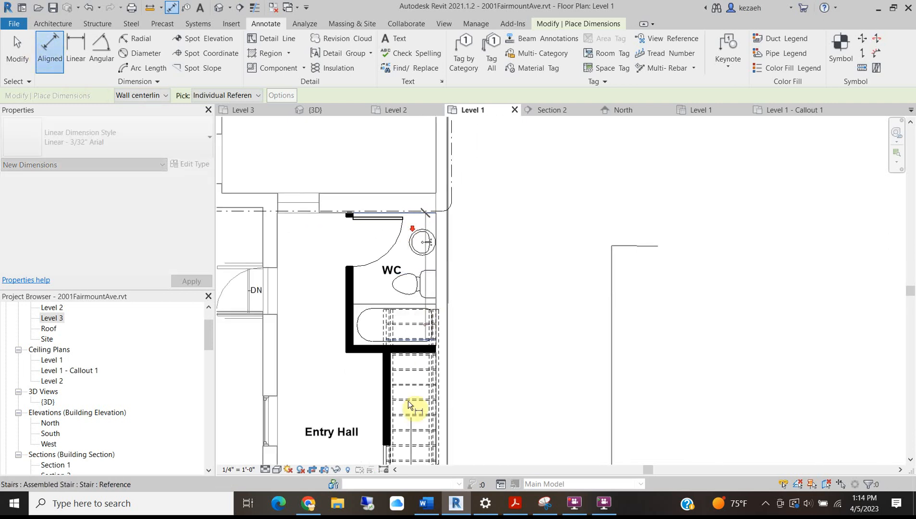
scroll(375, 362, "up", 2)
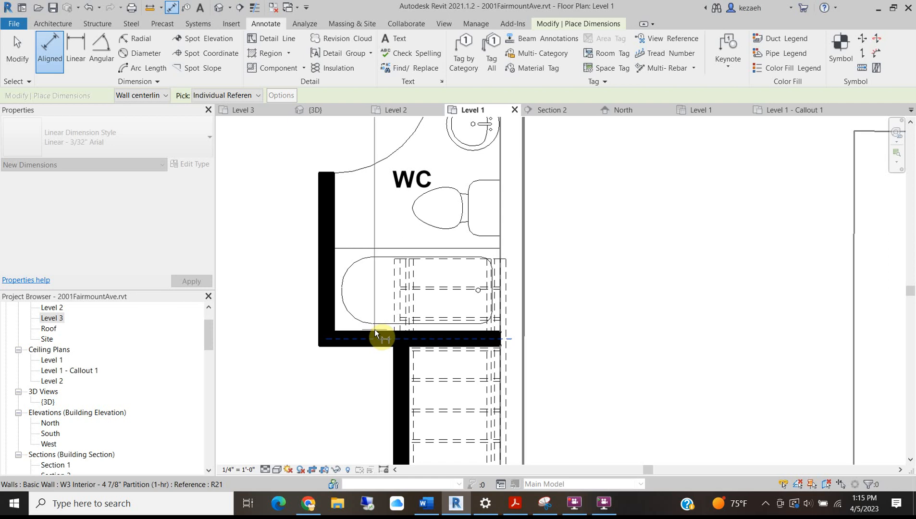
left_click(375, 329)
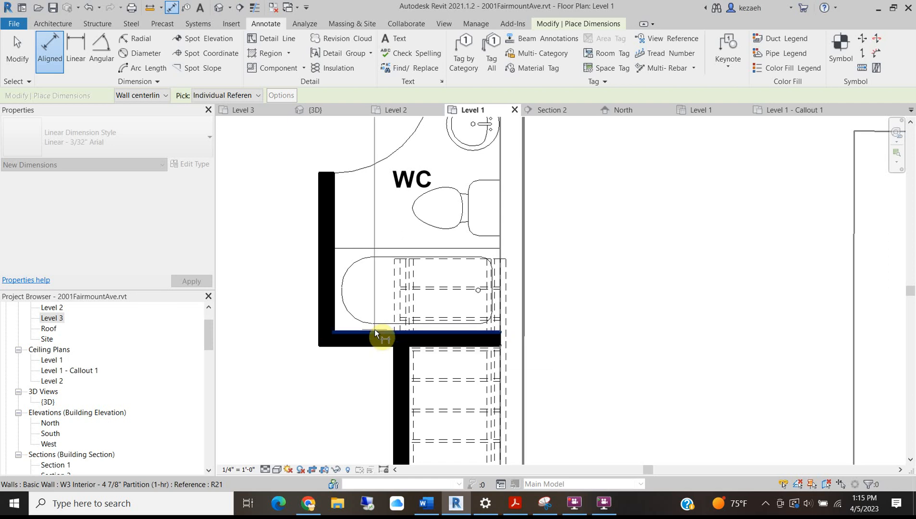
scroll(382, 298, "down", 2)
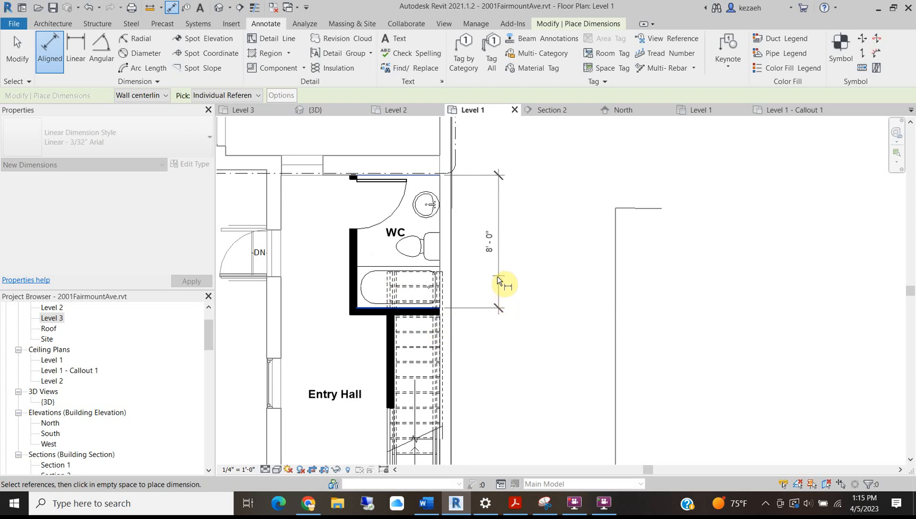
left_click(495, 281)
Add an aligned dimension for the WC's width, from the exterior wall's inner face to the partition, placed inside the living room
scroll(437, 190, "up", 2)
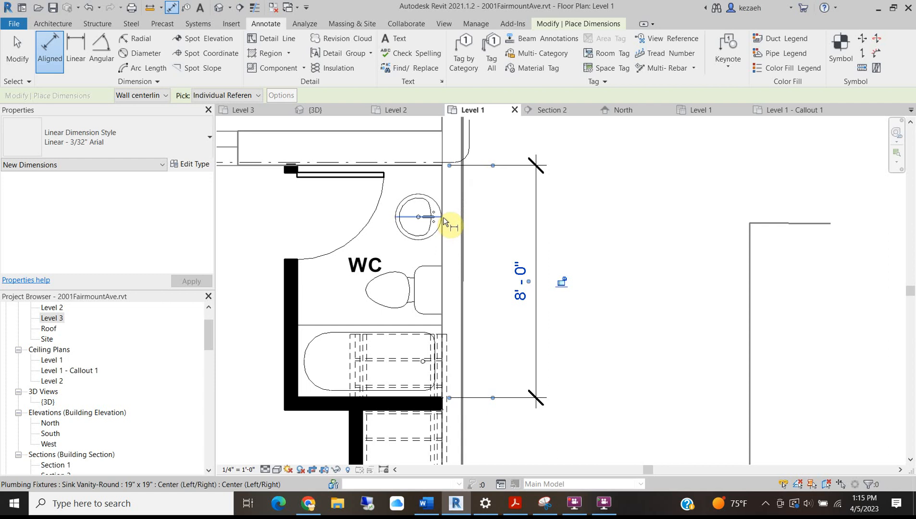
left_click(441, 195)
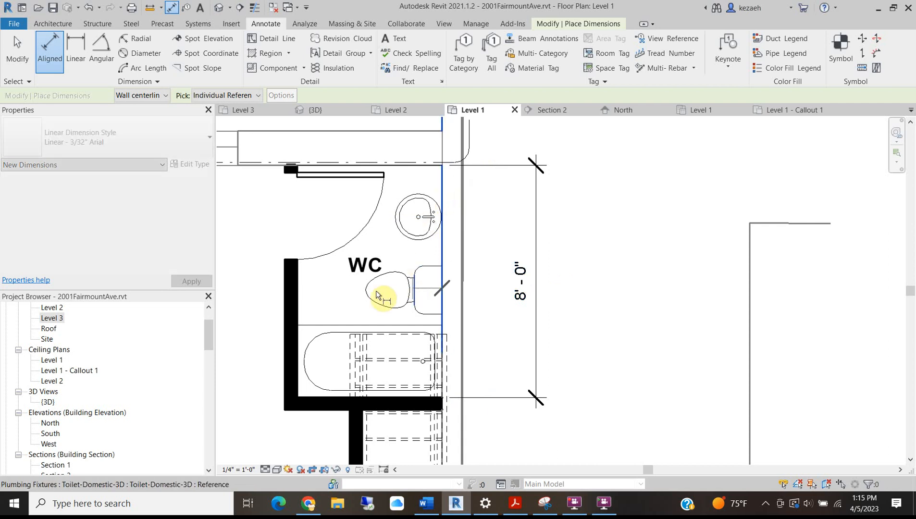
left_click(298, 292)
scroll(352, 272, "down", 3)
scroll(360, 204, "up", 3)
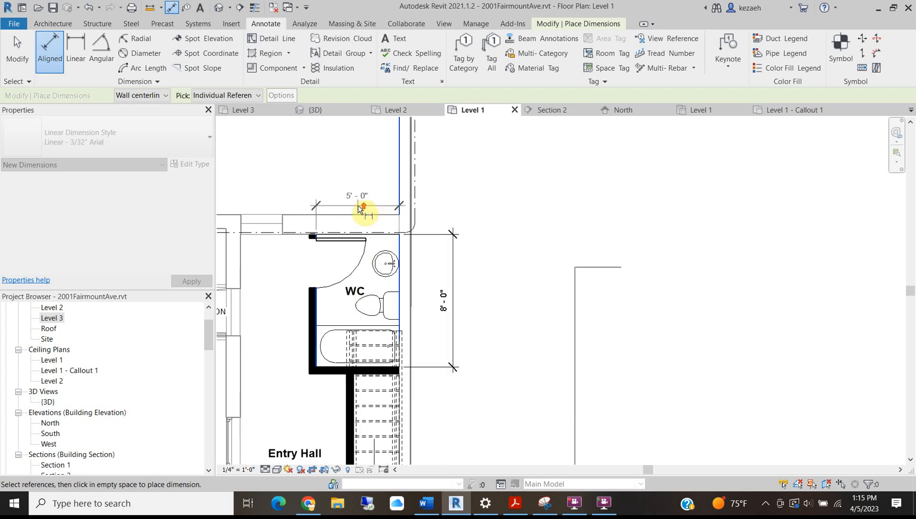
left_click(347, 187)
scroll(346, 187, "down", 2)
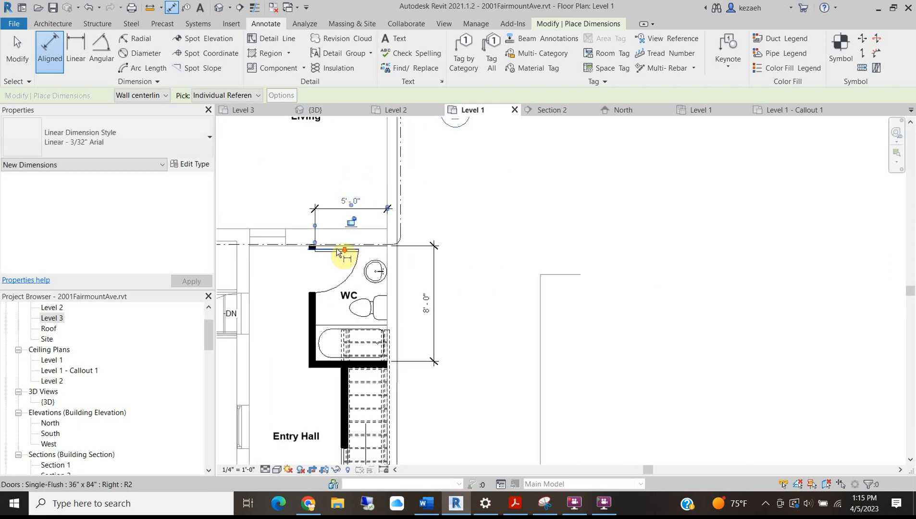
key("Escape")
key("Escape")
scroll(312, 287, "up", 3)
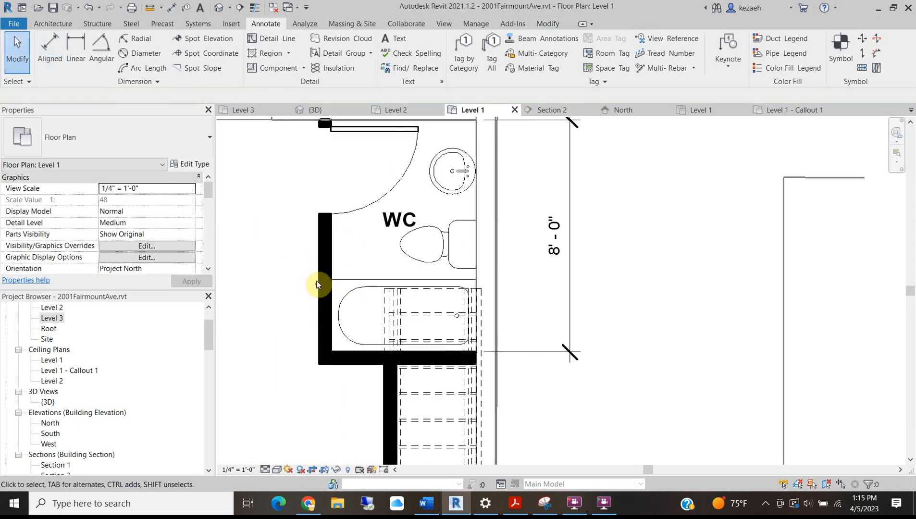
scroll(332, 312, "down", 2)
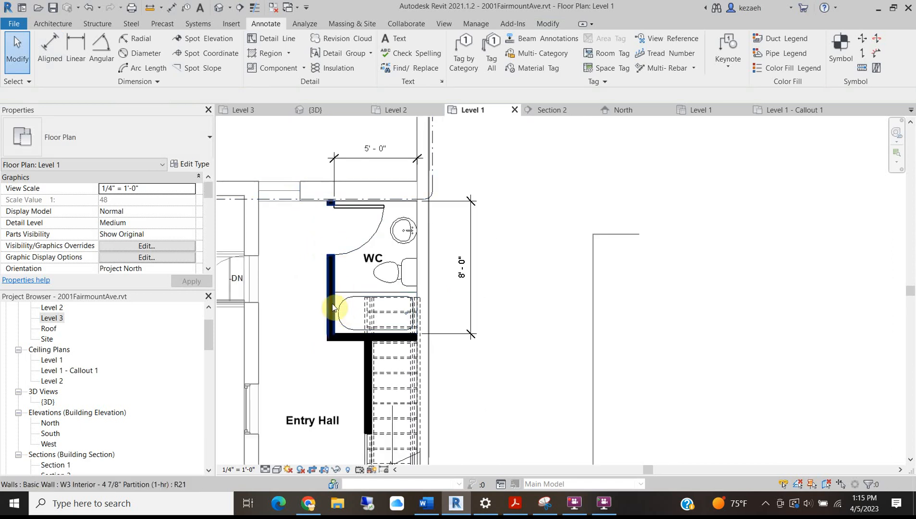
left_click(538, 503)
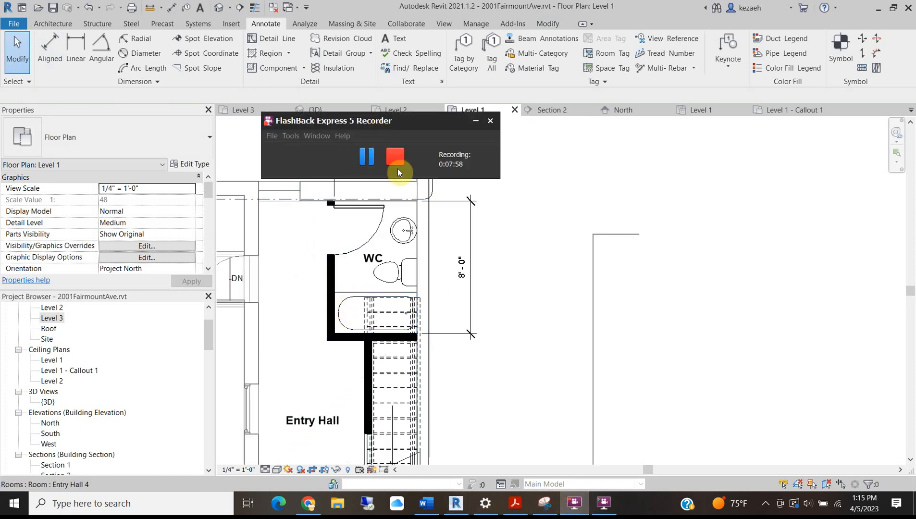
left_click(364, 153)
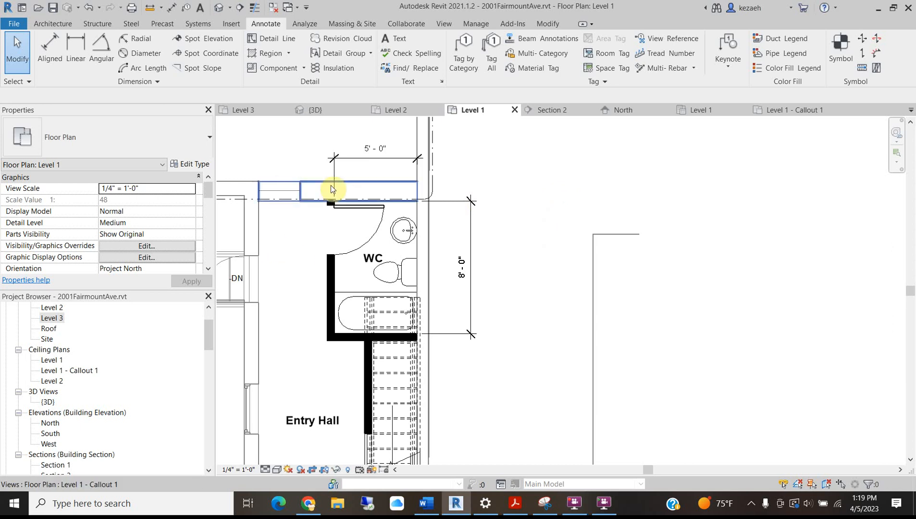
Tag the WC's entry hall side partition by category, with an attached leader extending into the entry hall
scroll(317, 206, "up", 2)
scroll(318, 205, "up", 2)
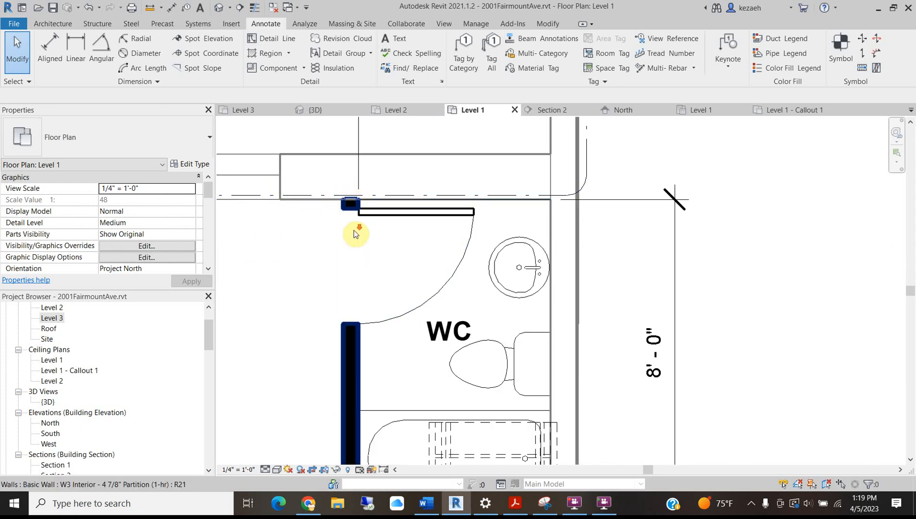
scroll(352, 230, "down", 4)
scroll(355, 303, "up", 2)
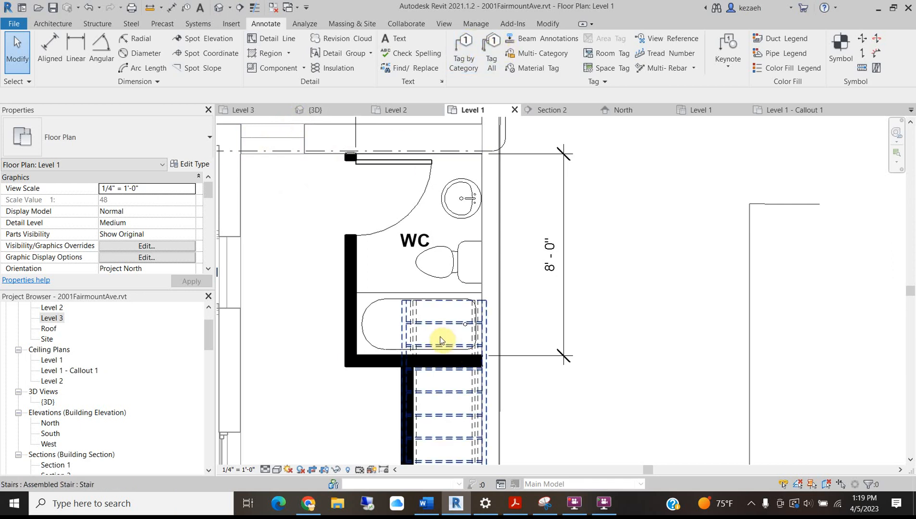
key("t")
key("g")
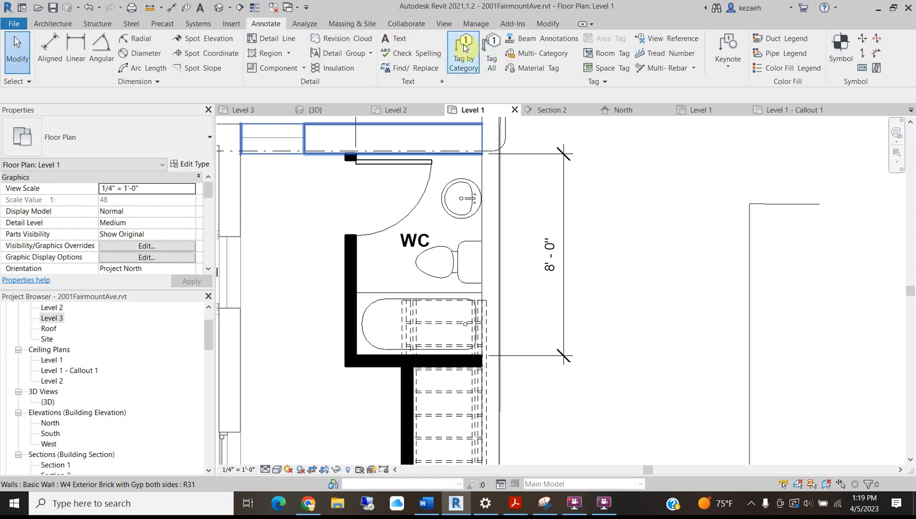
left_click(464, 44)
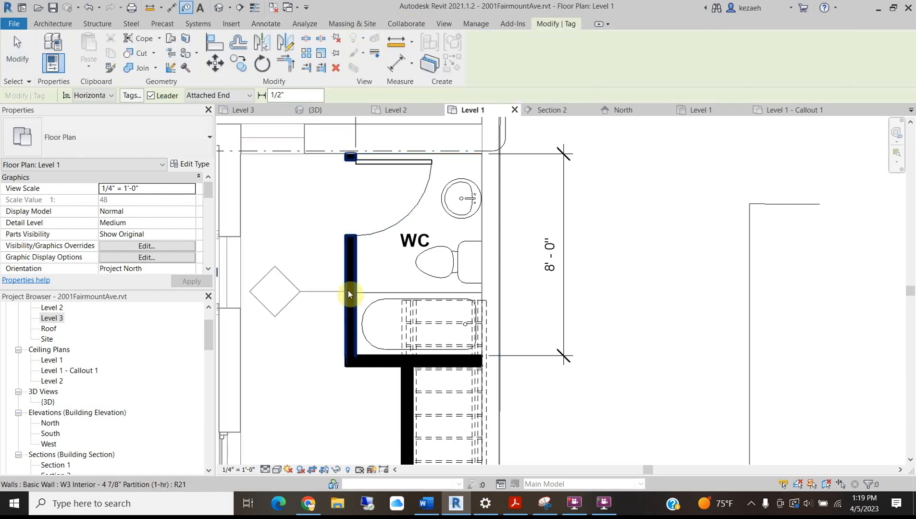
left_click(343, 264)
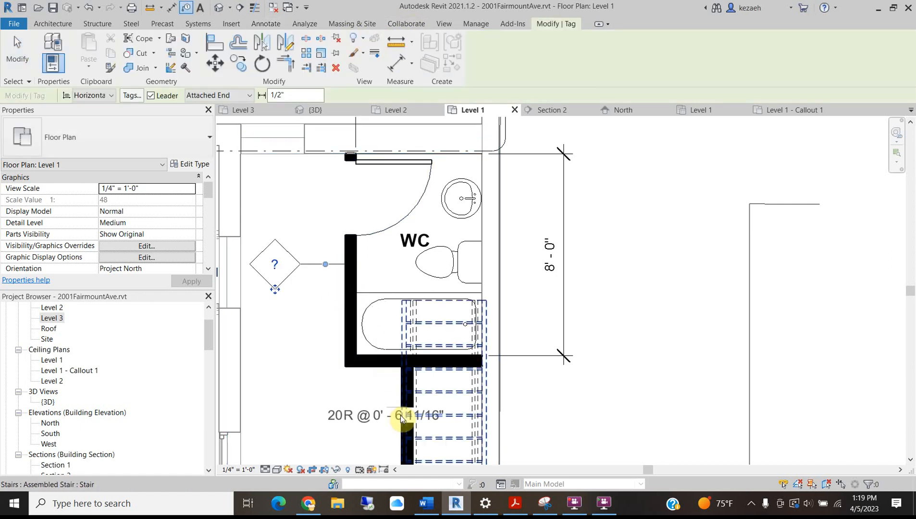
Tag the partition alongside the stairs by category, placing the wall tag with its leader in the entry hall
middle_click_drag(392, 425, 396, 343)
scroll(396, 342, "up", 2)
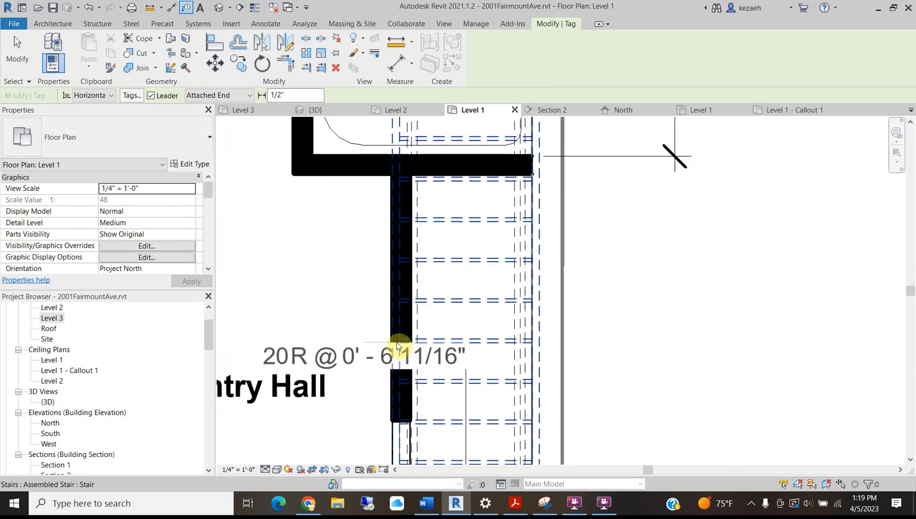
key("Tab")
key("Tab")
left_click(394, 262)
scroll(394, 262, "down", 2)
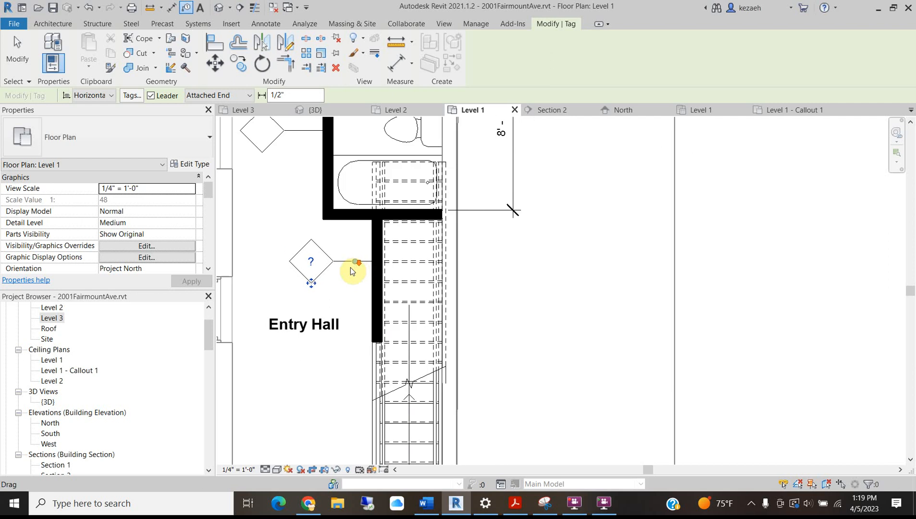
key("Escape")
scroll(345, 267, "down", 2)
scroll(306, 178, "up", 2)
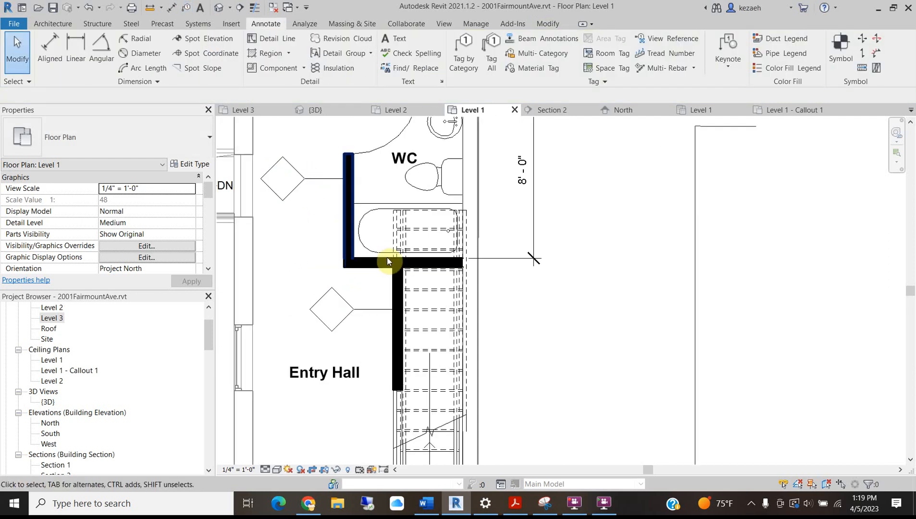
Set the Type Mark of the W3 Interior - 4 7/8" Partition (1-hr) wall type to W3
left_click(349, 166)
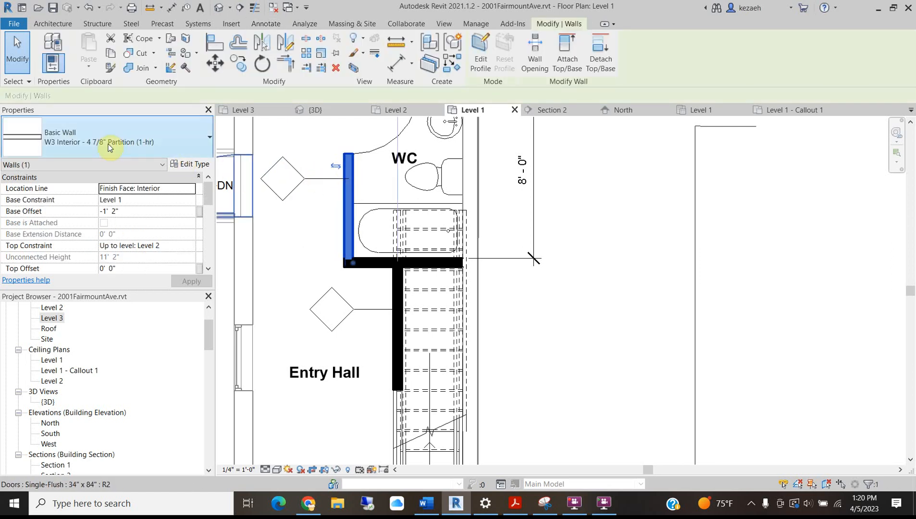
left_click(191, 164)
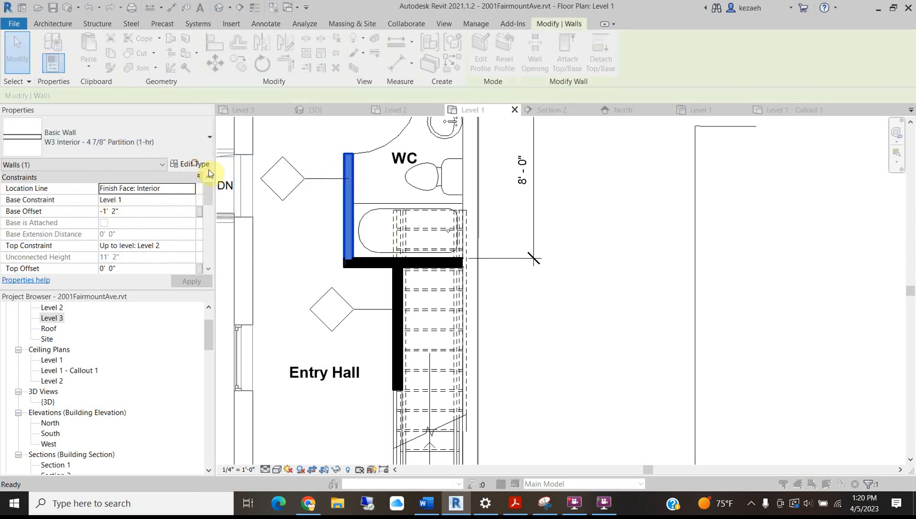
scroll(246, 235, "down", 5)
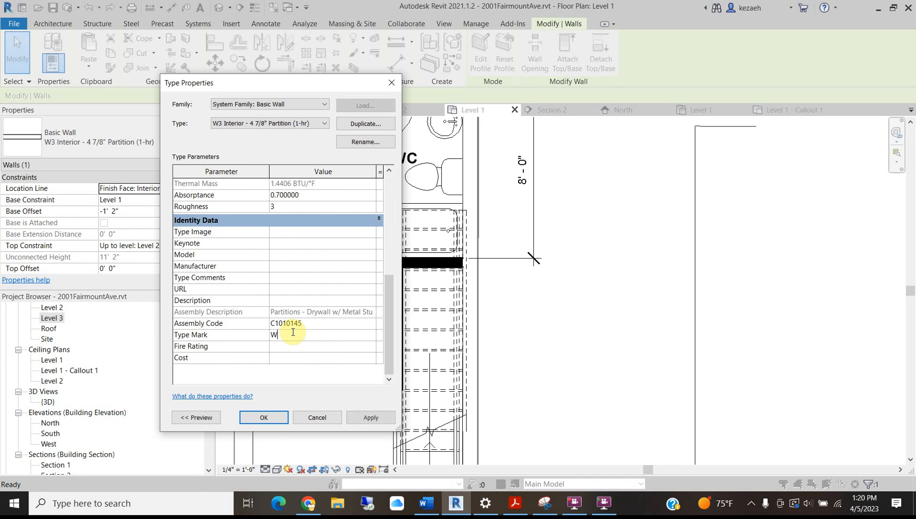
left_click(266, 417)
left_click(535, 312)
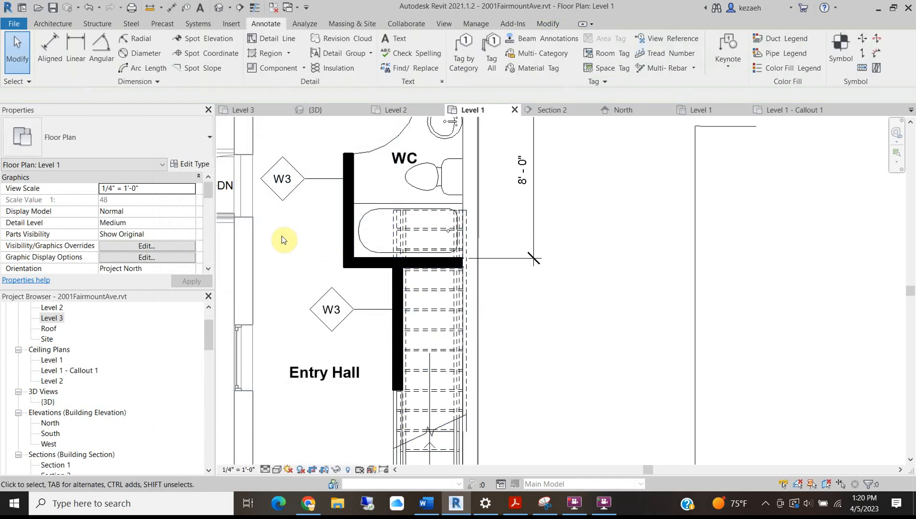
Move the stair partition's wall tag slightly down and closer to the wall, above the Entry Hall label
scroll(339, 304, "down", 2)
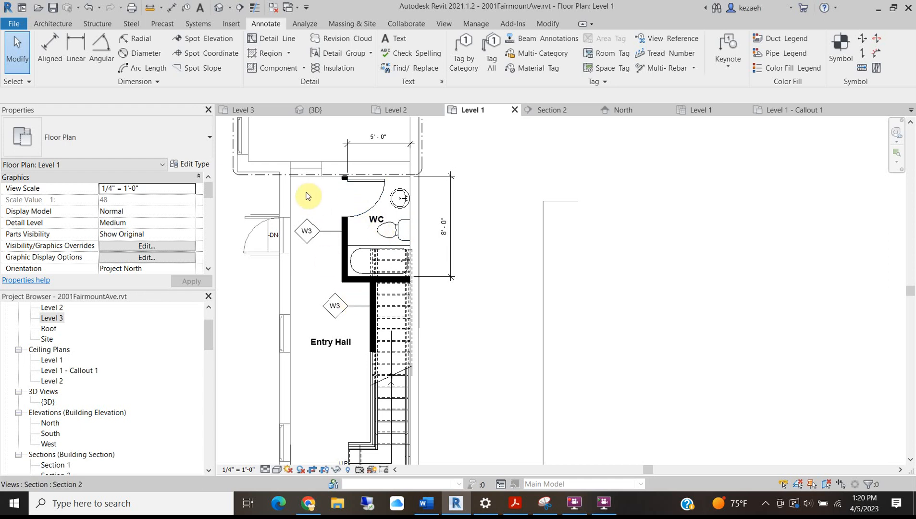
scroll(309, 209, "up", 2)
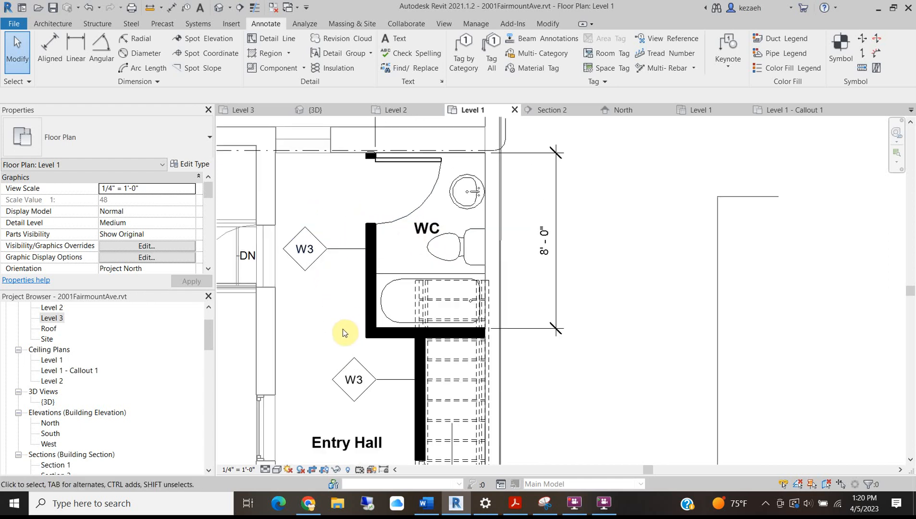
left_click_drag(380, 381, 378, 399)
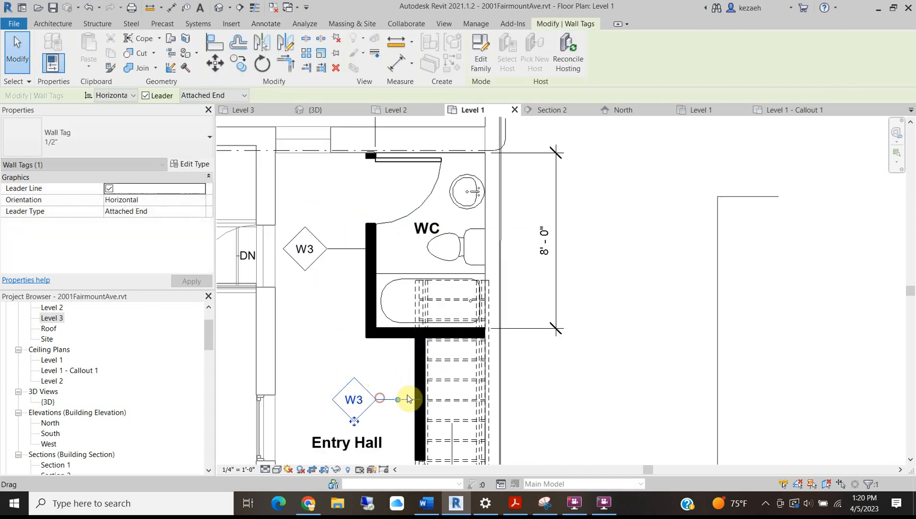
scroll(352, 422, "up", 3)
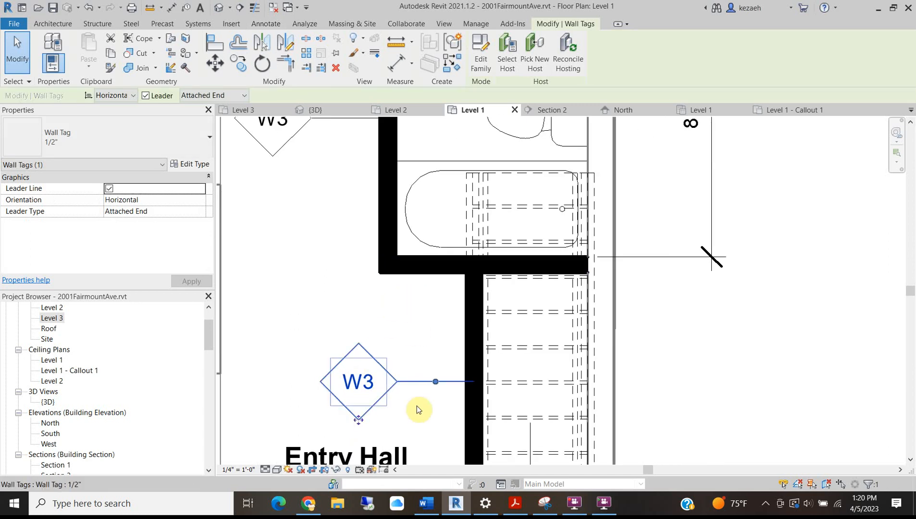
left_click_drag(358, 419, 390, 421)
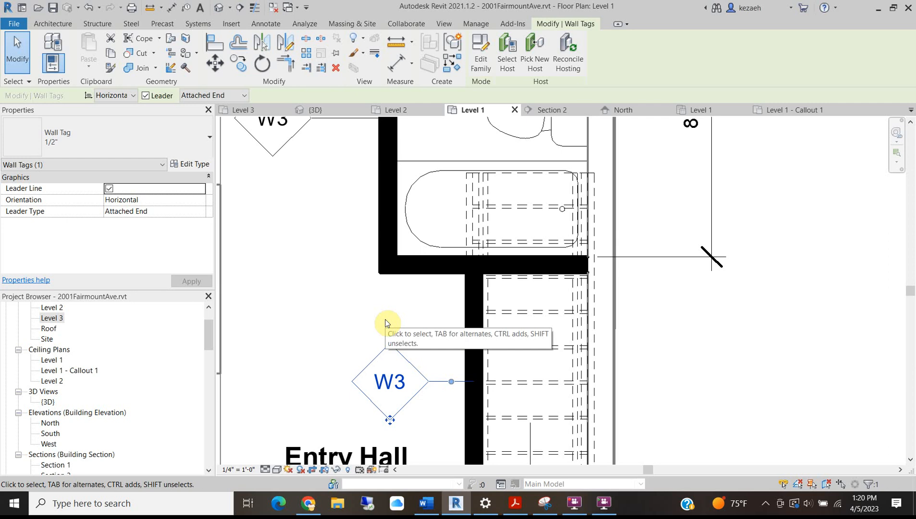
left_click_drag(389, 420, 396, 420)
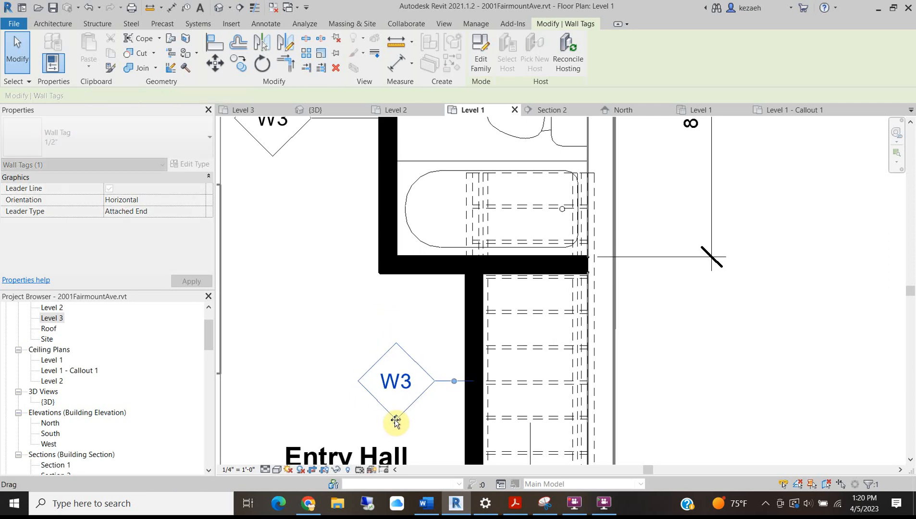
left_click(311, 249)
Tag the partition behind the tub and align the stair partition's tag over it so both leaders share one diamond
key("t")
key("g")
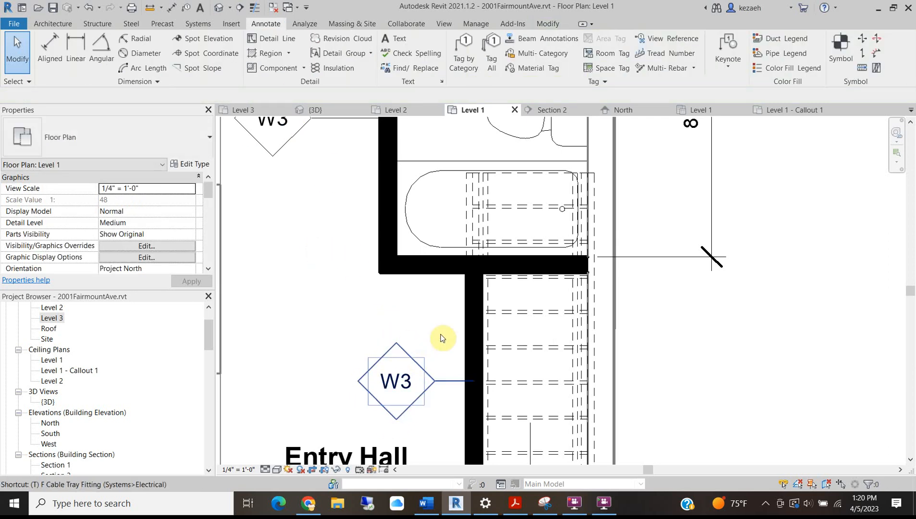
left_click(408, 275)
key("Escape")
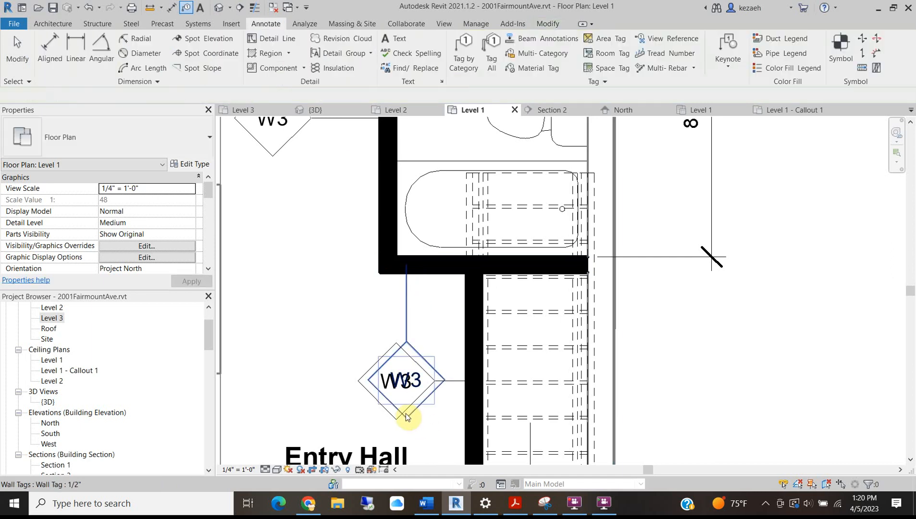
left_click(392, 420)
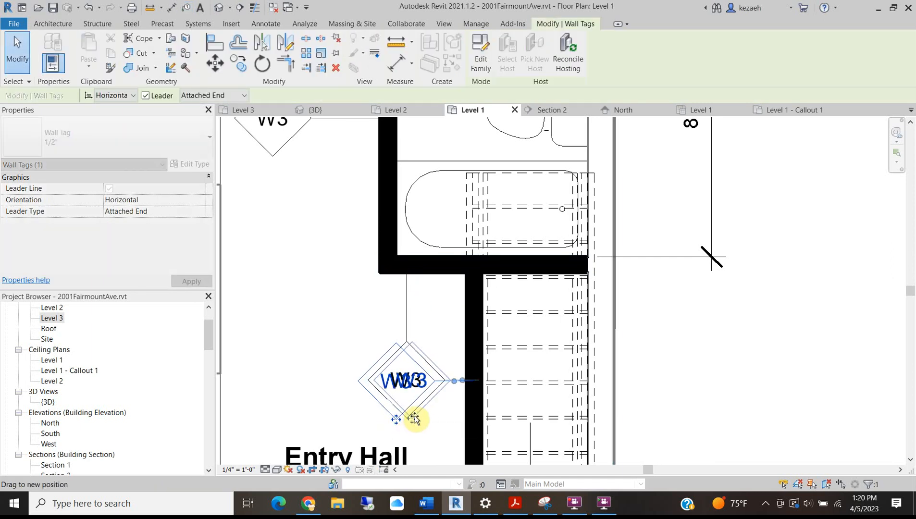
left_click_drag(405, 419, 408, 416)
key("Escape")
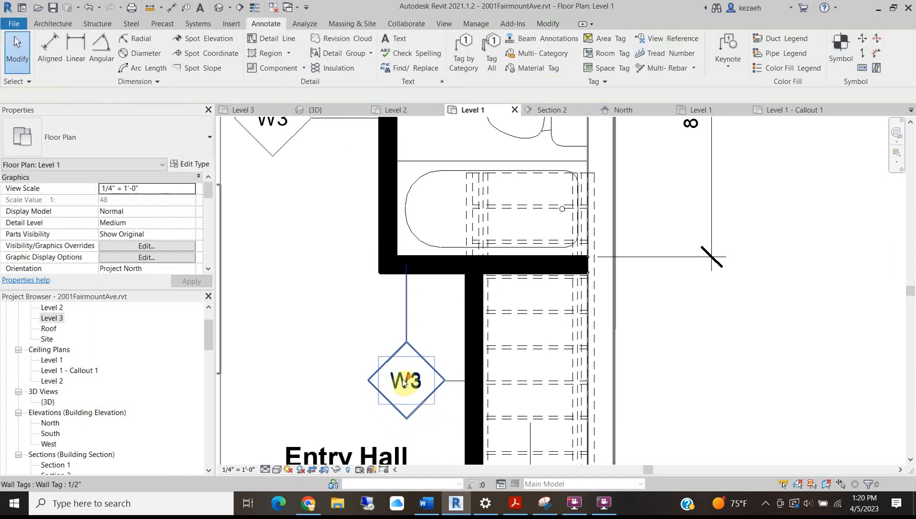
Look over the tagged partitions, WC fixtures and stairs between the living room and the entry hall
scroll(405, 382, "down", 3)
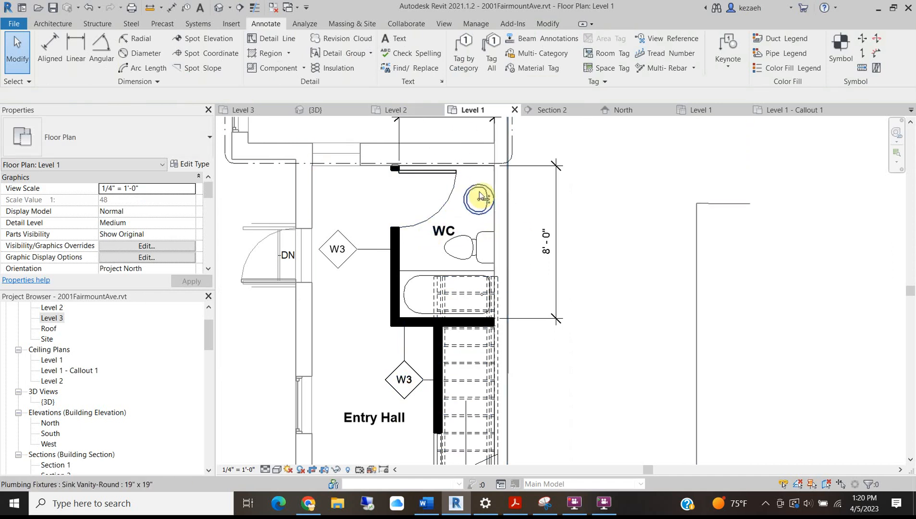
scroll(449, 221, "up", 2)
scroll(429, 302, "down", 2)
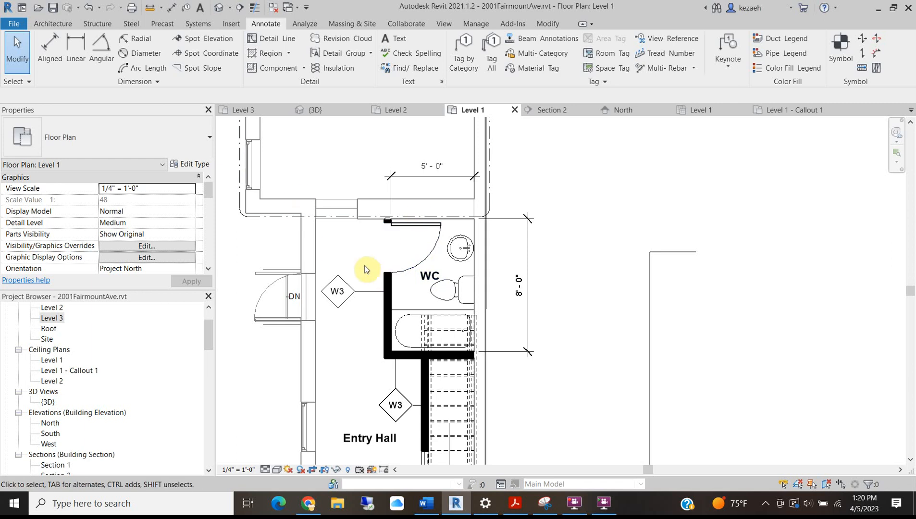
scroll(370, 253, "down", 2)
middle_click_drag(371, 254, 394, 235)
scroll(383, 400, "up", 3)
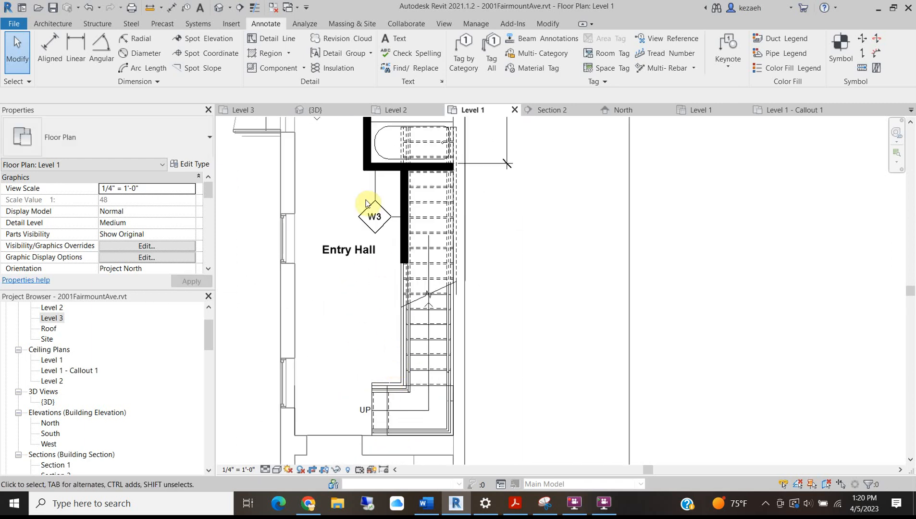
middle_click_drag(428, 192, 416, 304)
middle_click_drag(371, 176, 371, 251)
Tag the WC door by category
scroll(368, 237, "up", 2)
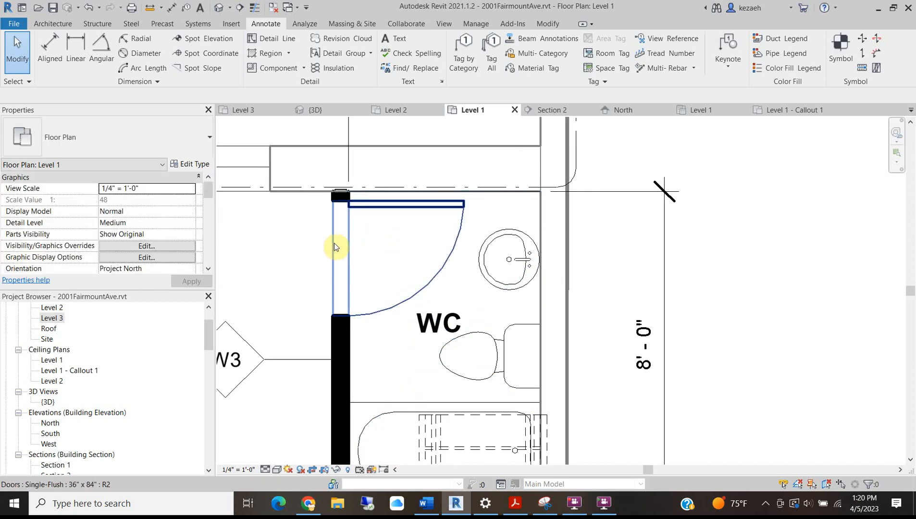
key("t")
key("g")
left_click(426, 265)
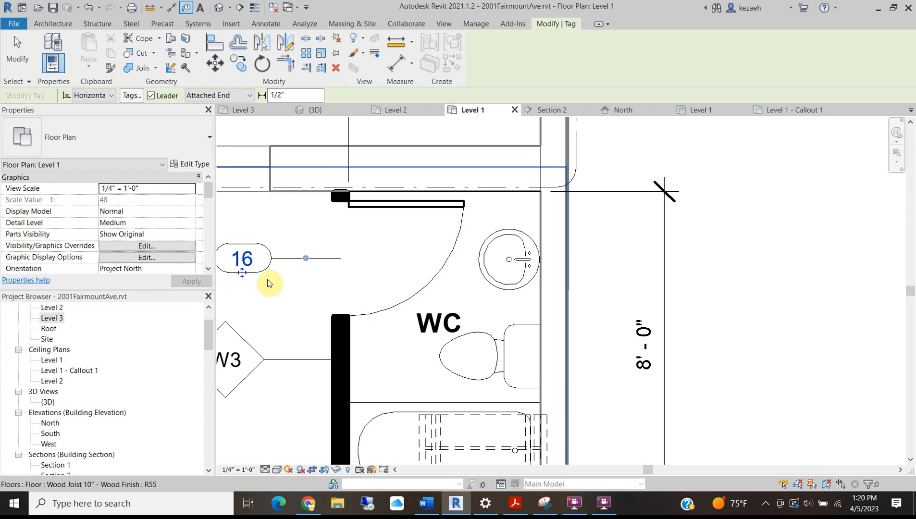
key("Escape")
key("Escape")
Remove the leader from the WC door tag and move the tag inside the door swing
left_click(251, 254)
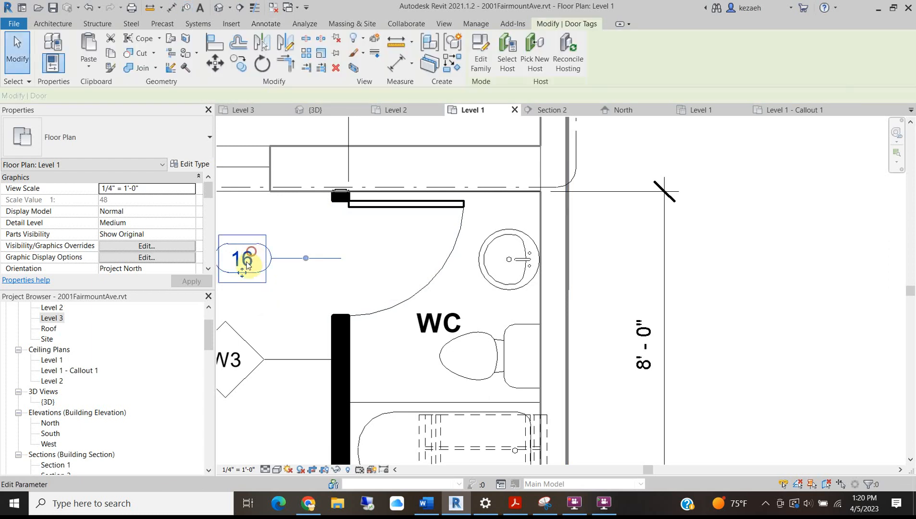
left_click(156, 97)
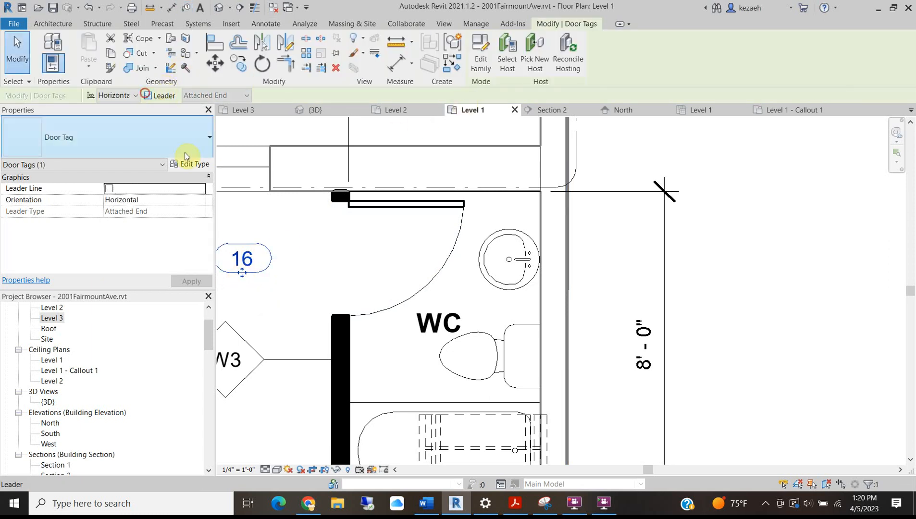
mouse_move(242, 272)
left_mouse_down()
mouse_move(402, 245)
mouse_move(397, 249)
left_mouse_up()
key("Escape")
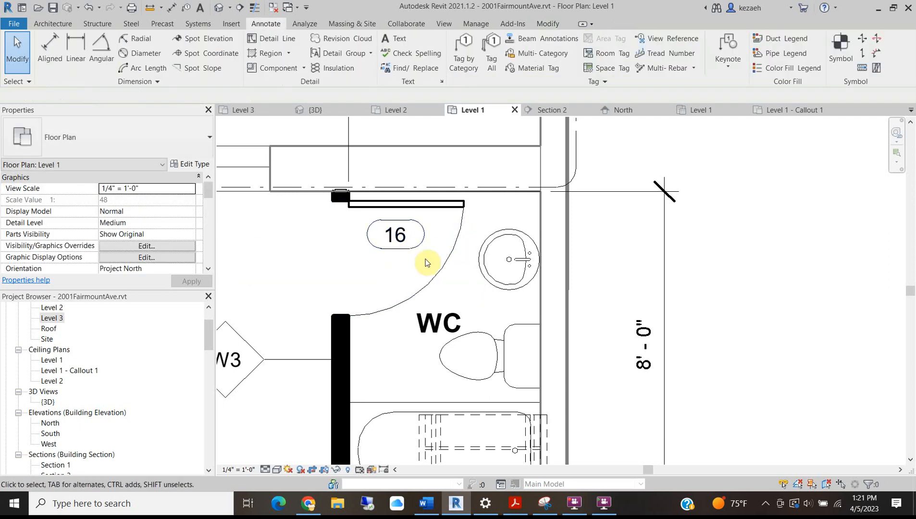
Set the WC door's Mark to 01
scroll(414, 263, "down", 6)
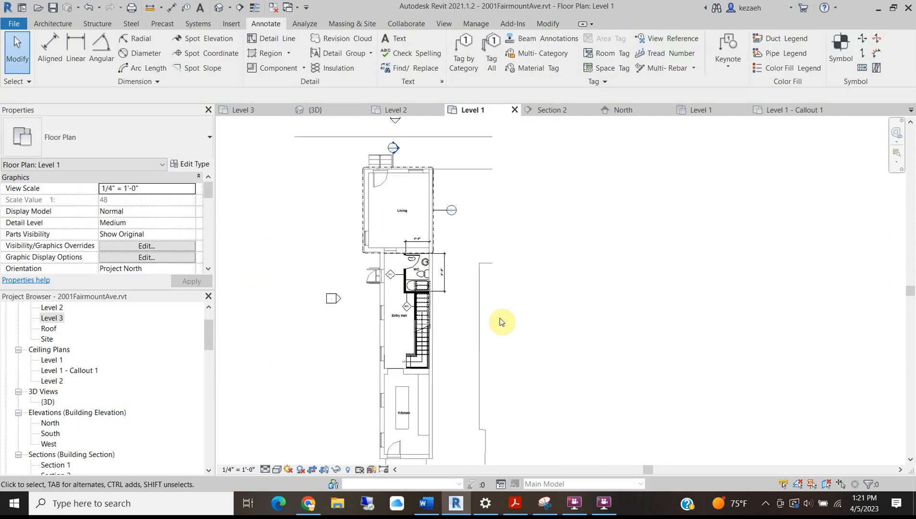
scroll(393, 365, "up", 3)
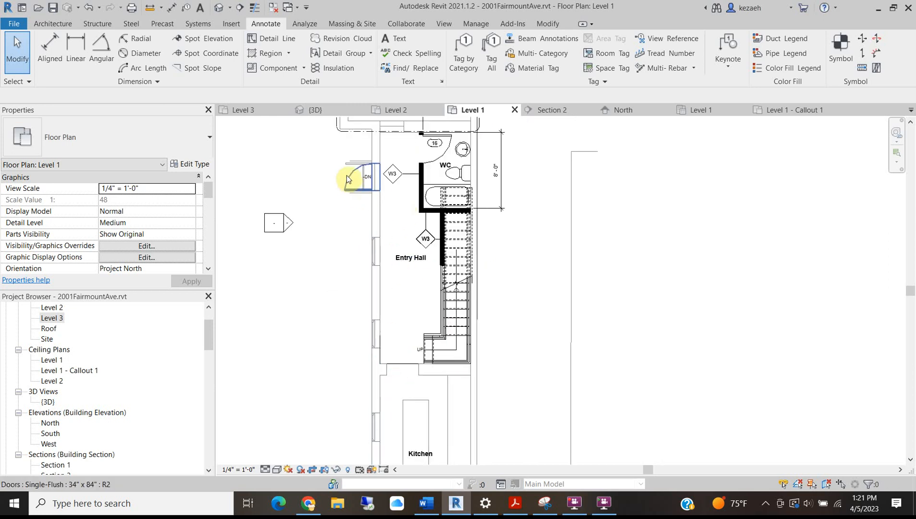
scroll(405, 239, "down", 1)
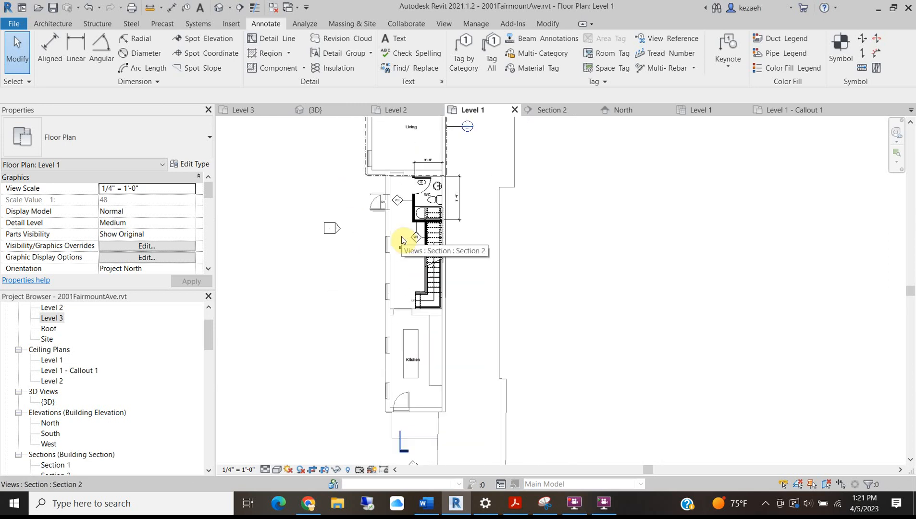
scroll(401, 236, "up", 5)
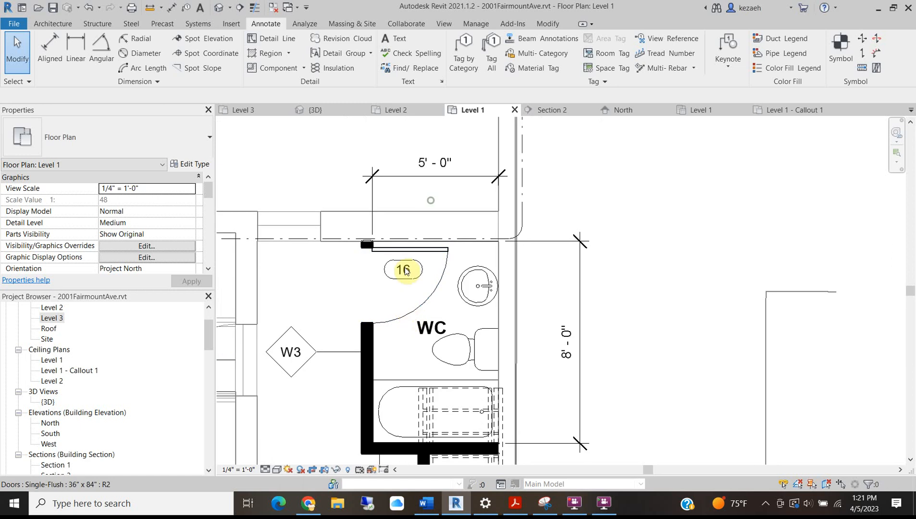
left_click(395, 251)
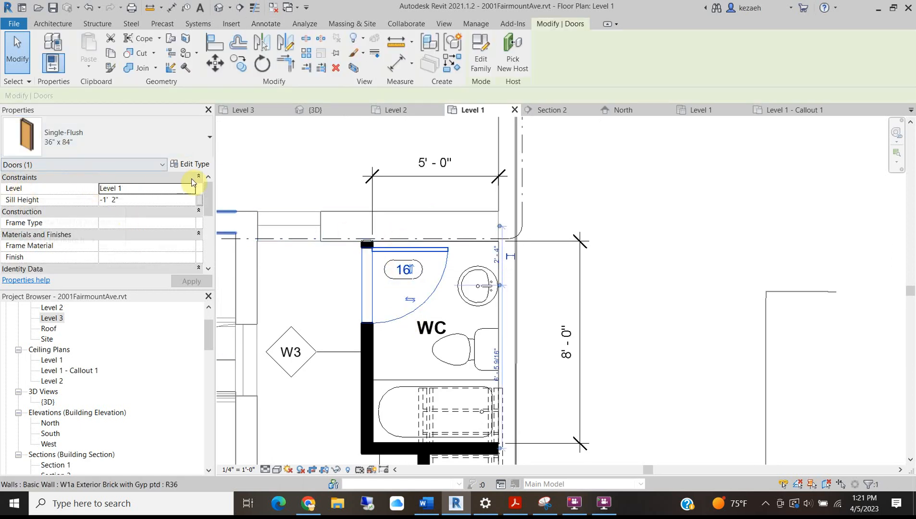
scroll(113, 231, "down", 3)
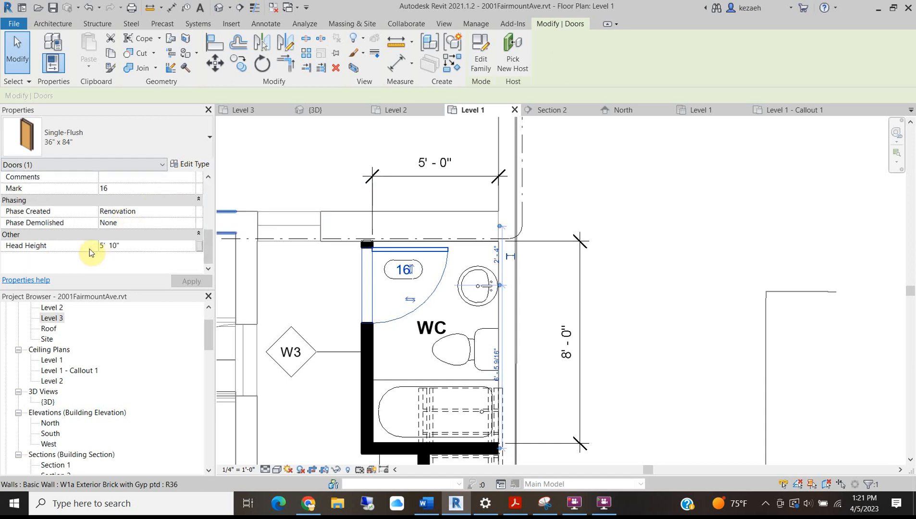
scroll(101, 241, "up", 2)
left_click(116, 246)
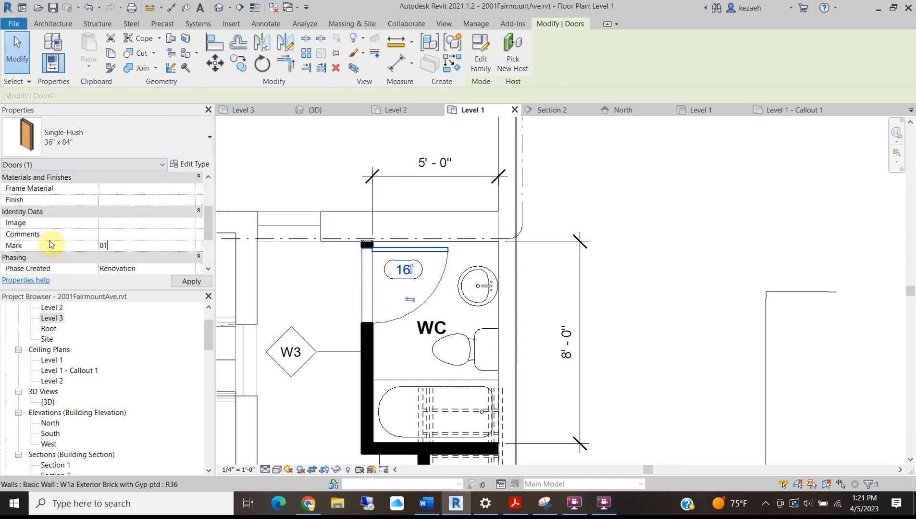
left_click(647, 192)
scroll(462, 226, "down", 4)
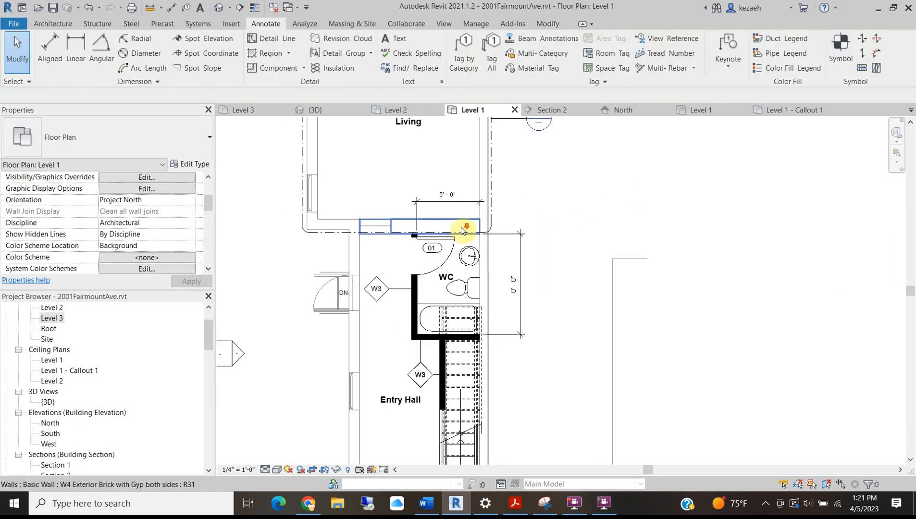
Try to tag the round WC sink by category, looking for a plumbing fixture tag in the English-Imperial library's Annotations folder
scroll(468, 253, "up", 3)
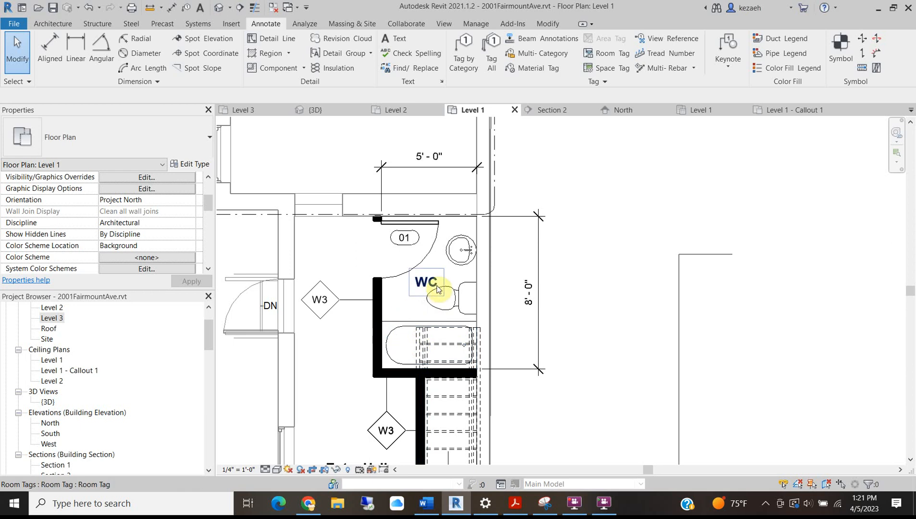
scroll(439, 310, "up", 2)
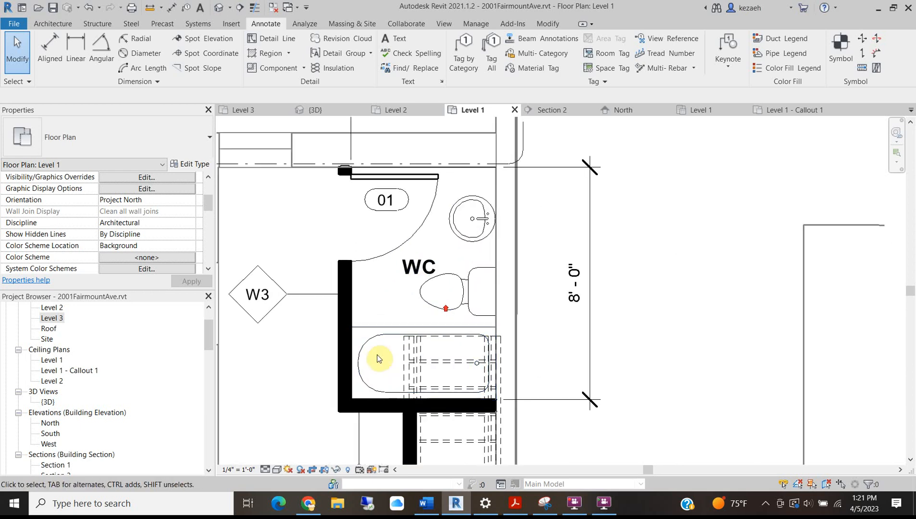
key("t")
key("g")
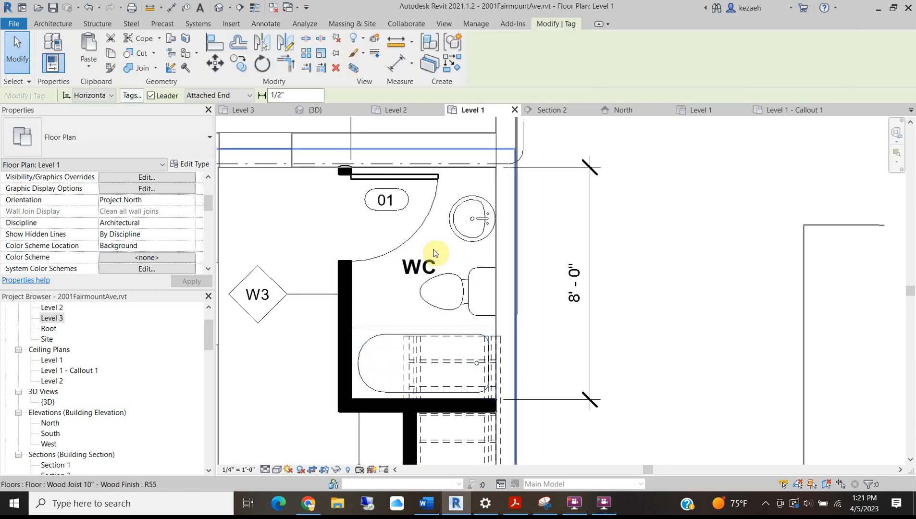
left_click(474, 227)
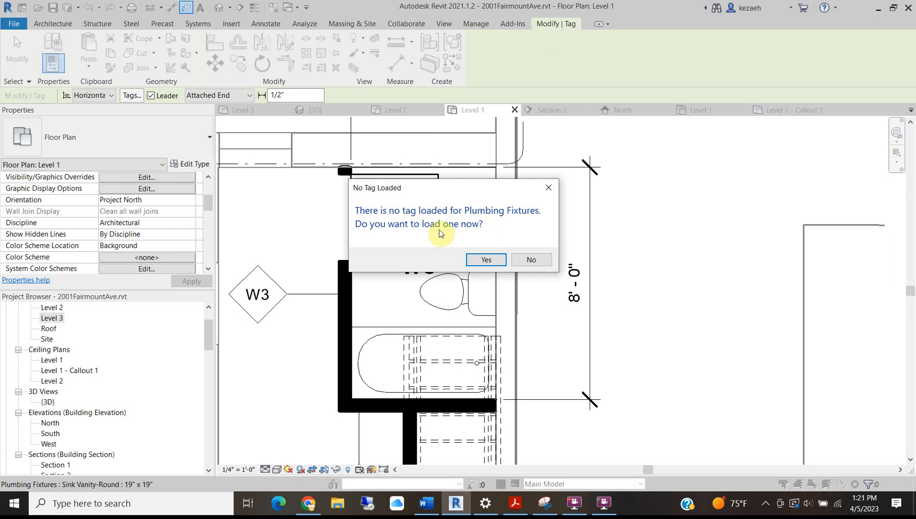
left_click(491, 264)
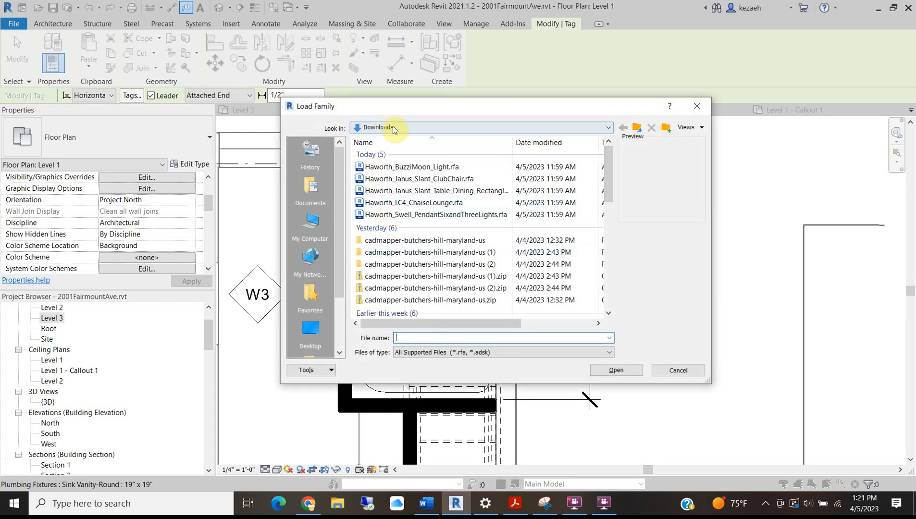
scroll(289, 280, "down", 2)
left_click(311, 292)
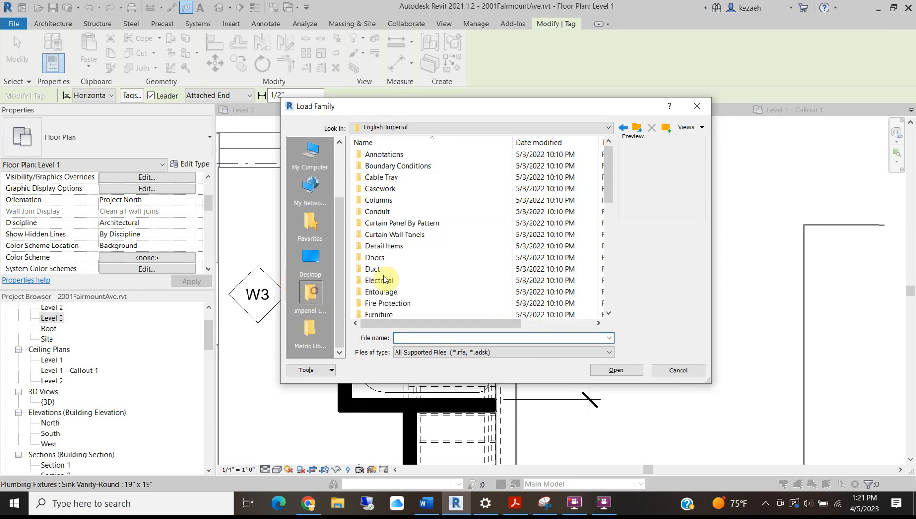
double_click(384, 154)
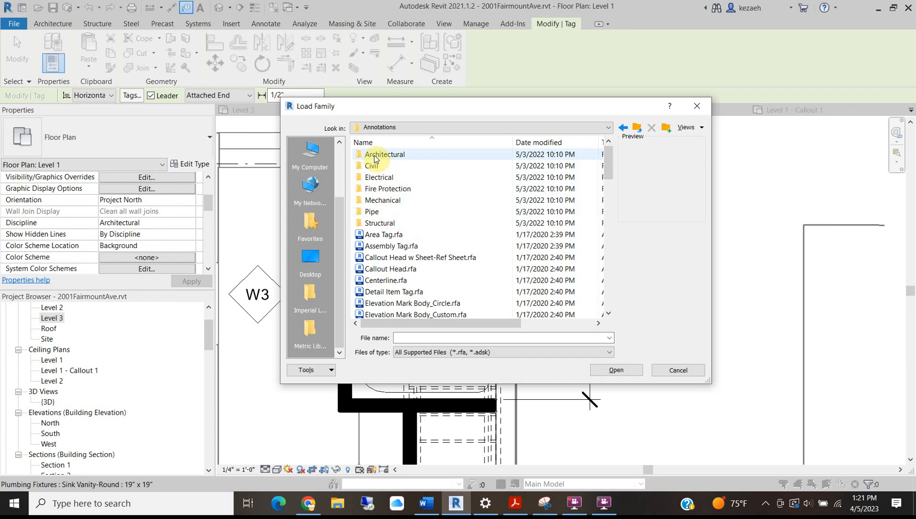
Look through the Annotations folder's tag families for a plumbing fixture tag, leaving without loading one
scroll(400, 277, "down", 2)
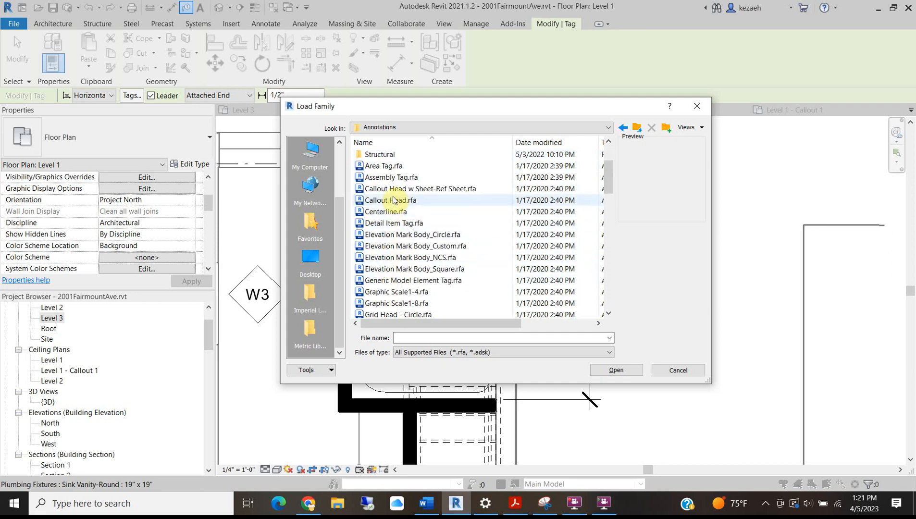
scroll(399, 230, "down", 2)
scroll(397, 182, "up", 2)
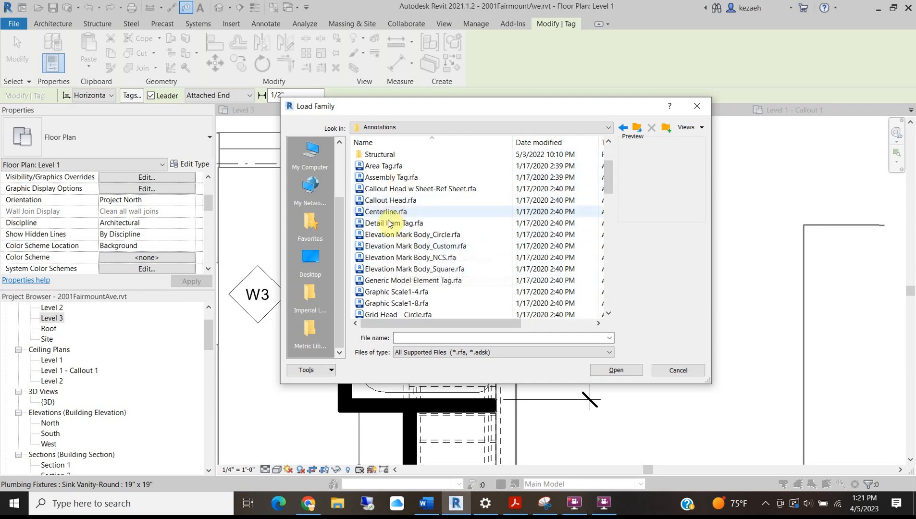
scroll(387, 250, "down", 4)
scroll(385, 264, "down", 12)
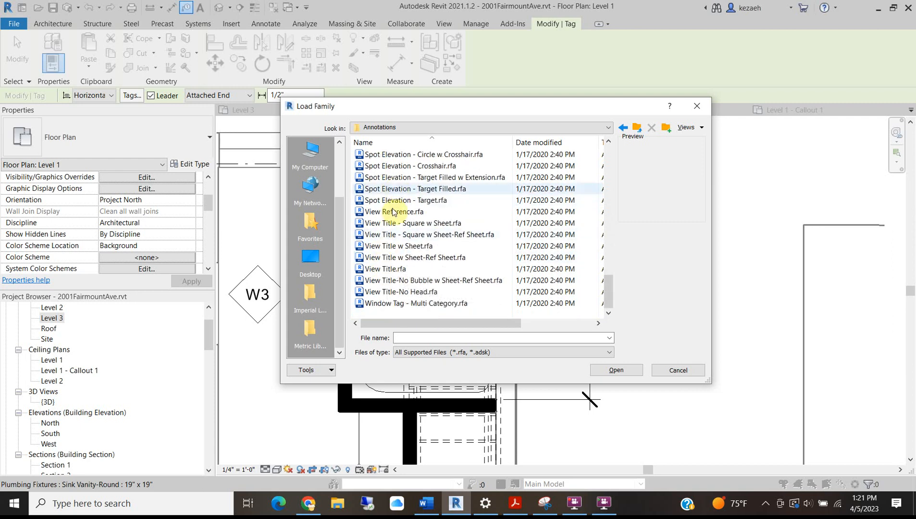
scroll(394, 228, "up", 2)
scroll(395, 212, "up", 6)
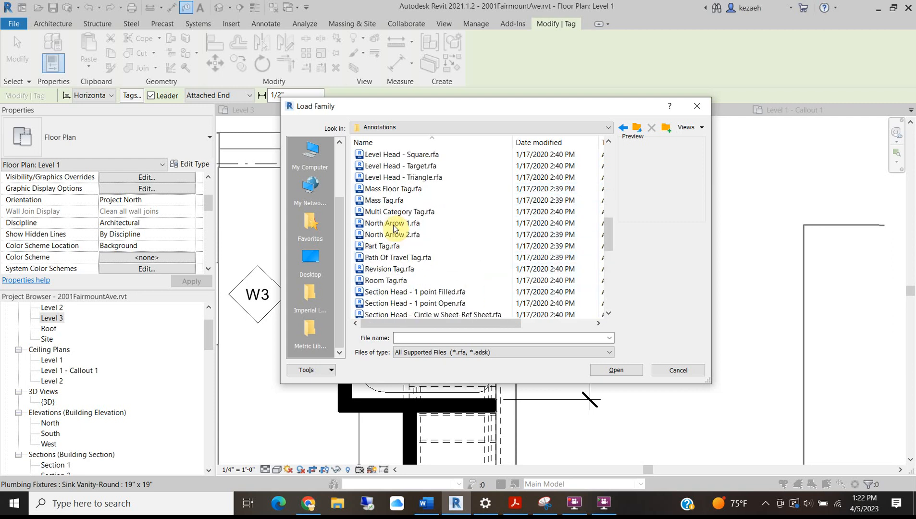
scroll(397, 178, "up", 8)
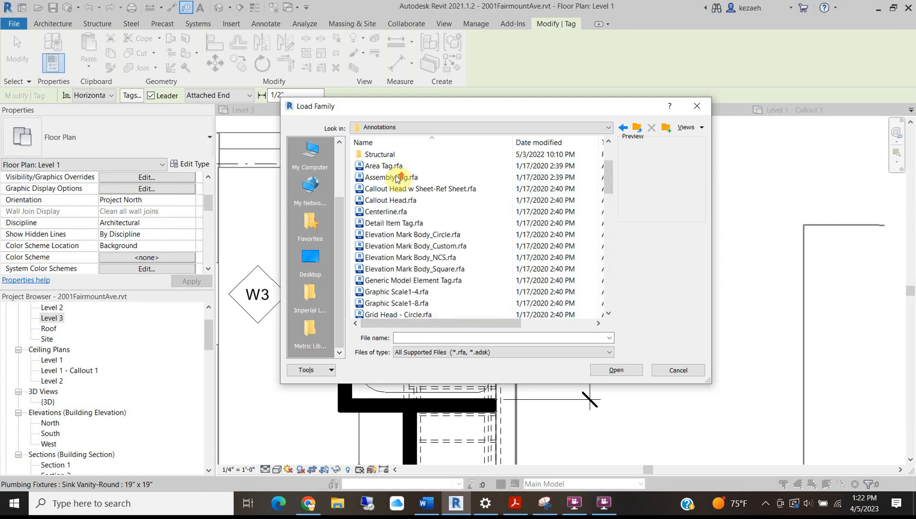
left_click(678, 370)
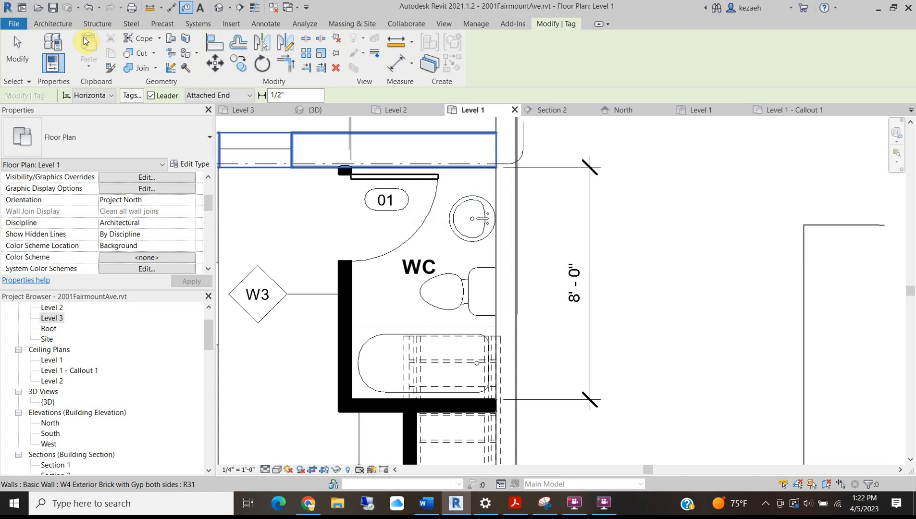
Look through the Imperial annotation templates for a new tag family, then leave the template selection and the tagging command
left_click(11, 23)
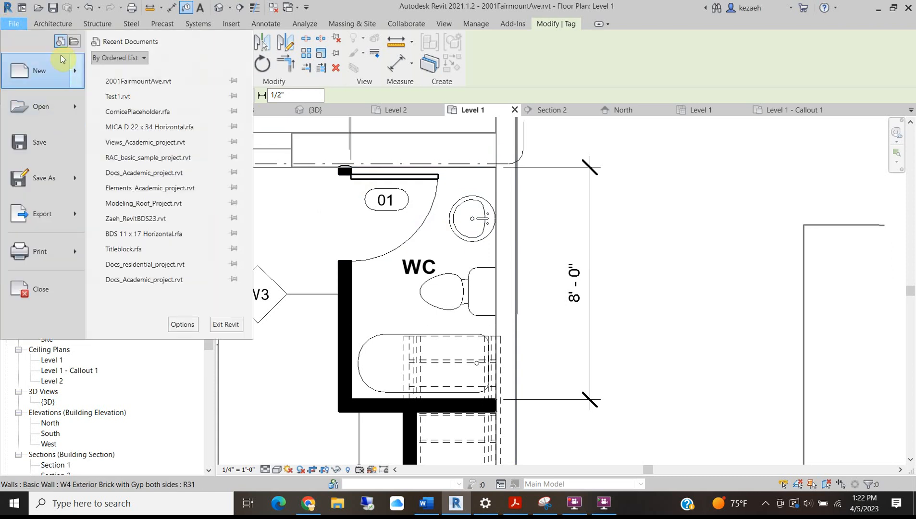
mouse_move(52, 70)
left_click(168, 117)
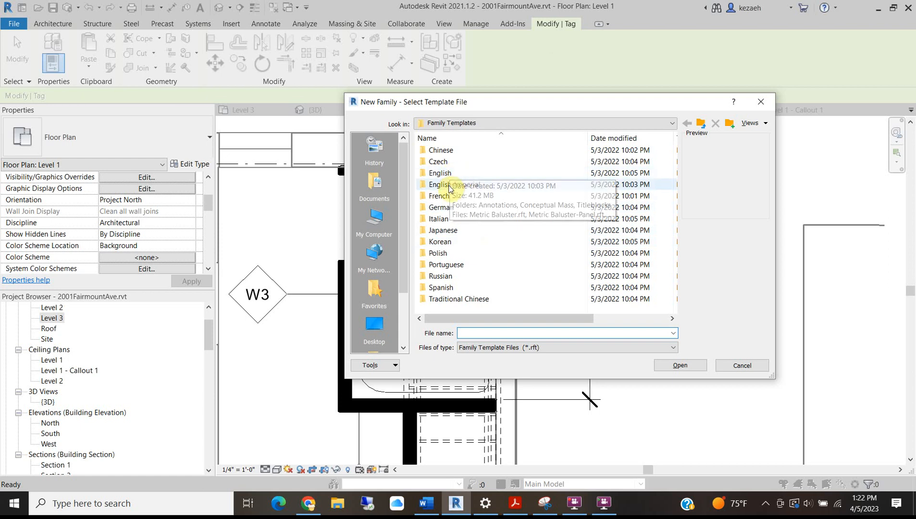
double_click(454, 184)
double_click(464, 152)
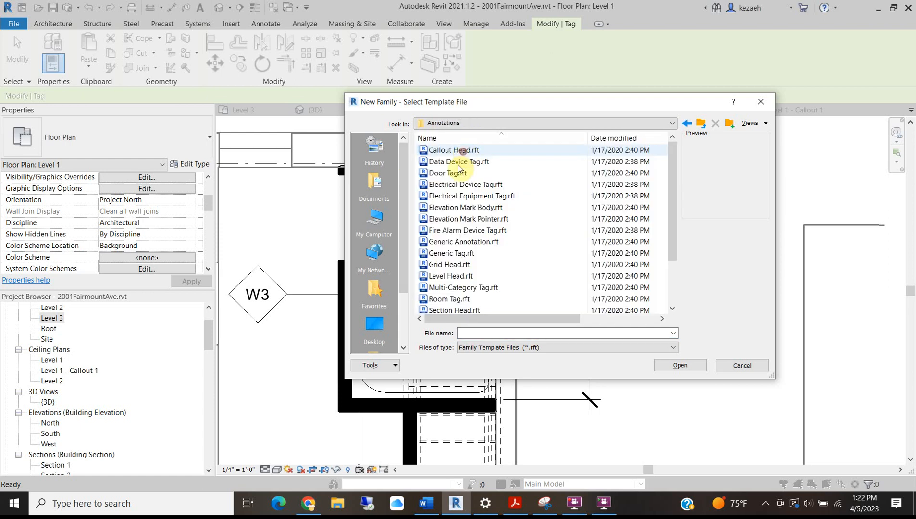
scroll(465, 214, "down", 2)
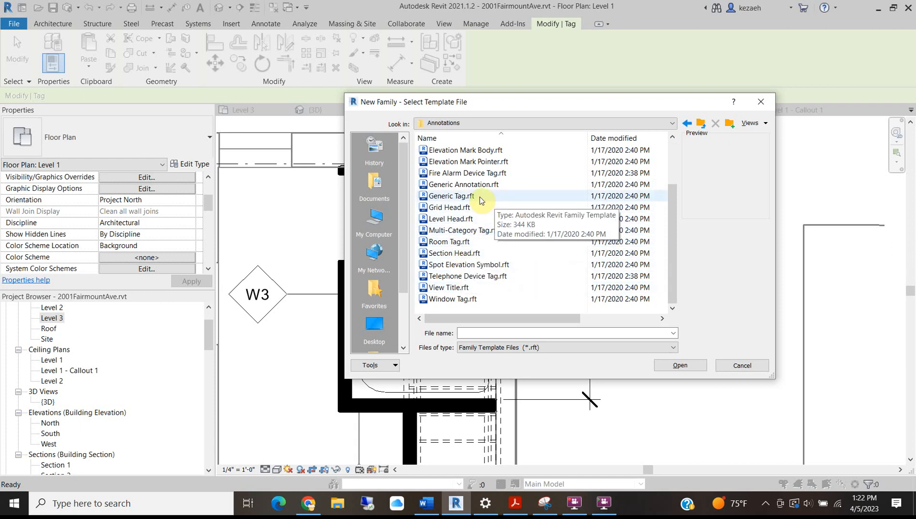
left_click(759, 368)
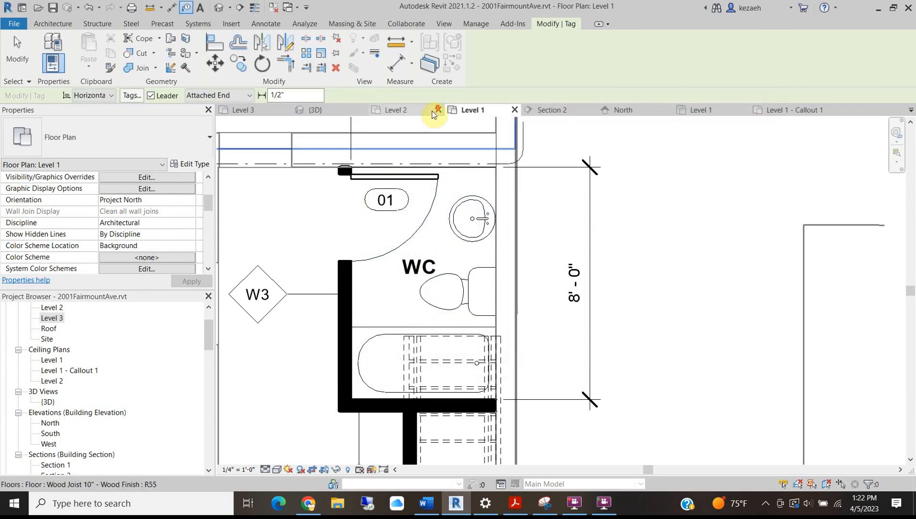
scroll(491, 276, "down", 4)
key("Escape")
Look over the tagged WC, the living room and the rest of the Level 1 plan
scroll(481, 222, "up", 3)
scroll(481, 222, "down", 3)
scroll(484, 218, "up", 3)
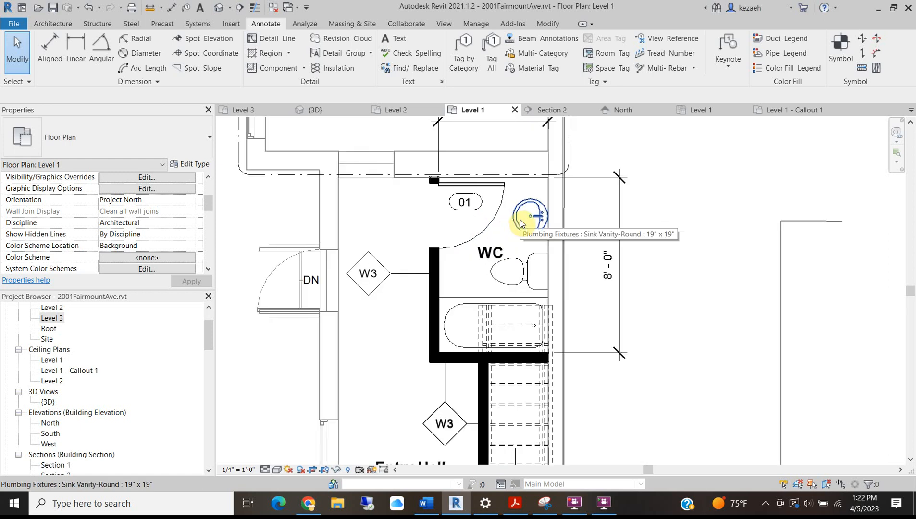
scroll(466, 306, "down", 3)
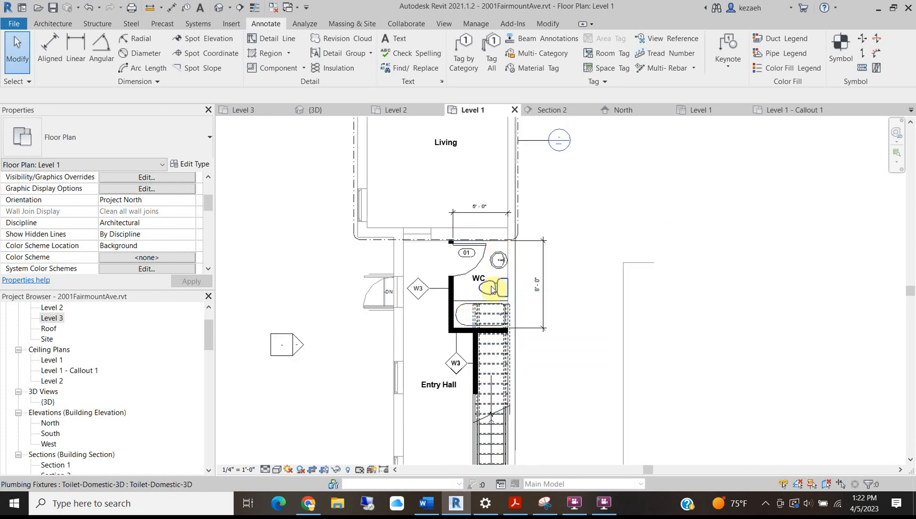
scroll(448, 276, "down", 3)
middle_click_drag(453, 249, 450, 266)
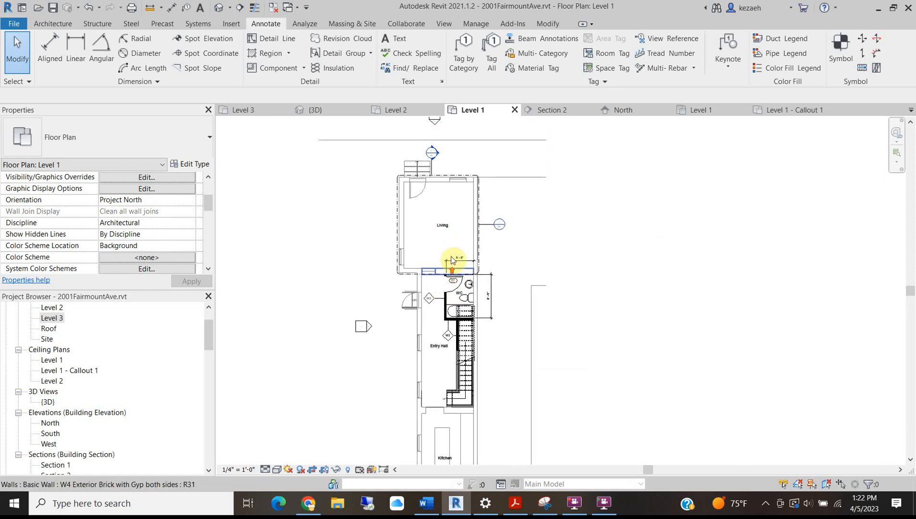
scroll(450, 265, "up", 3)
scroll(385, 185, "up", 1)
middle_click_drag(390, 240, 388, 341)
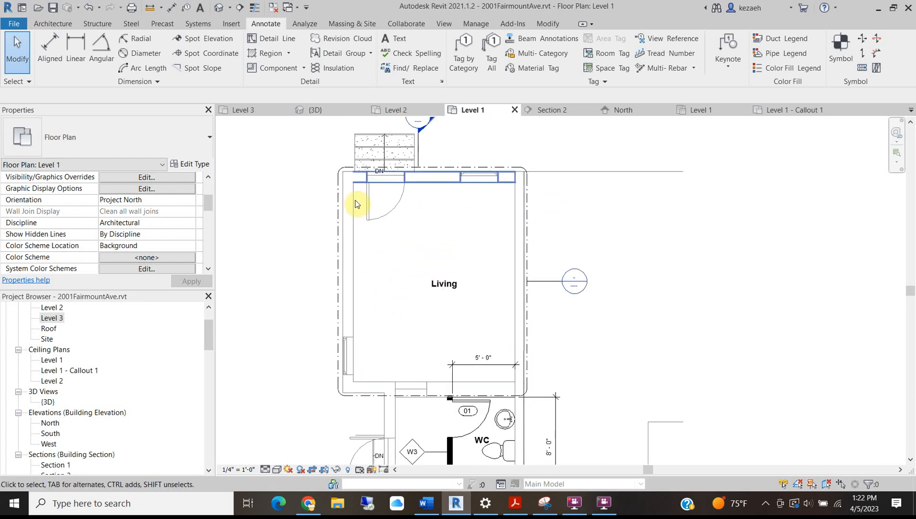
scroll(384, 318, "down", 2)
middle_click_drag(419, 444, 398, 232)
middle_click_drag(418, 338, 417, 255)
scroll(431, 336, "down", 4)
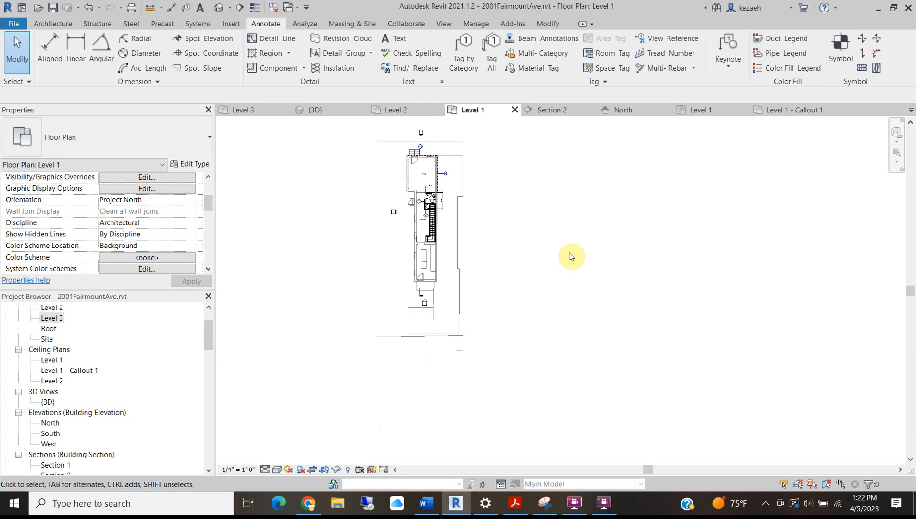
Close the Level 1 floor plan and open the Level 2 floor plan
left_click(515, 111)
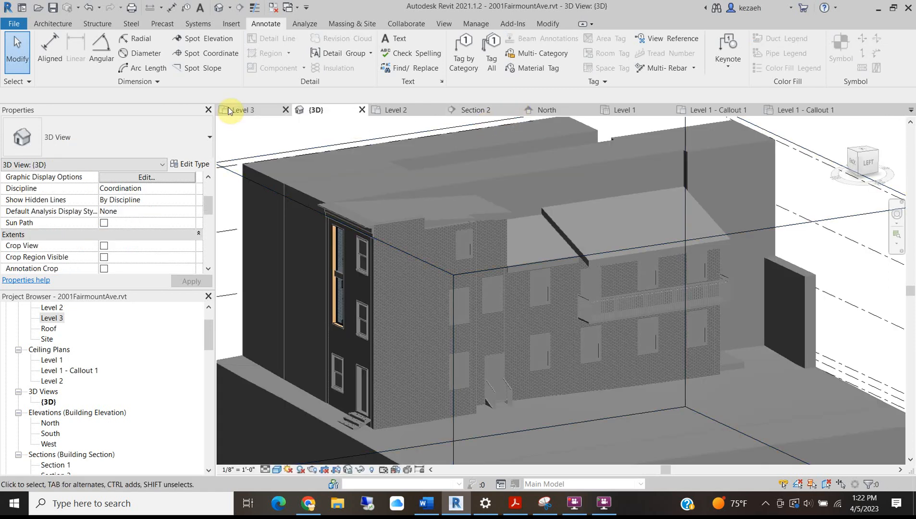
scroll(54, 312, "up", 1)
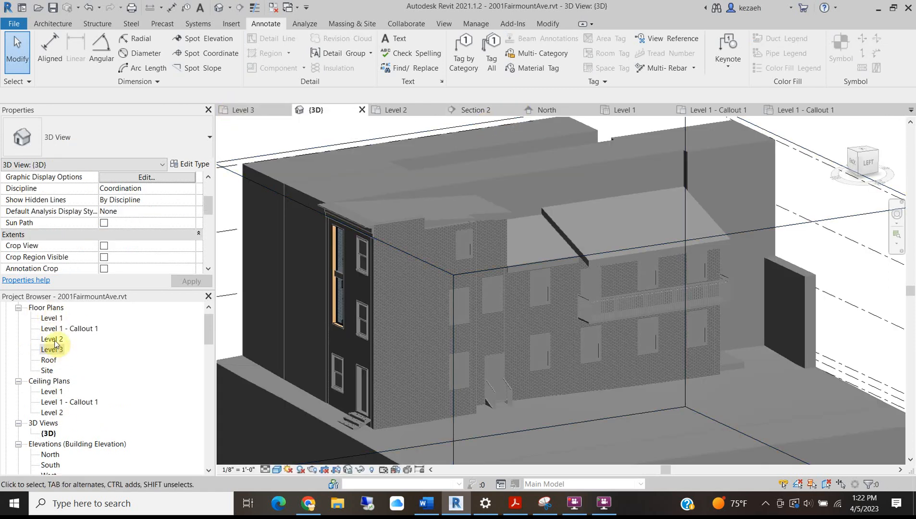
double_click(52, 339)
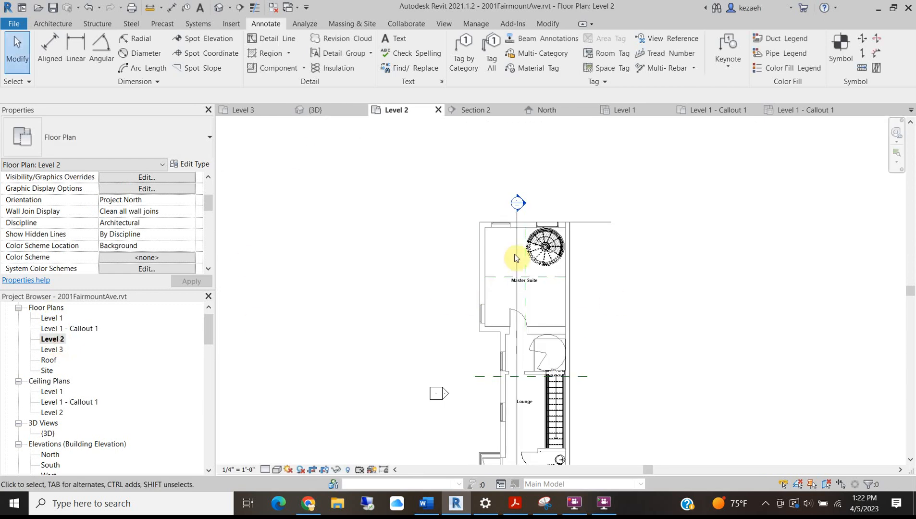
middle_click_drag(556, 260, 485, 236)
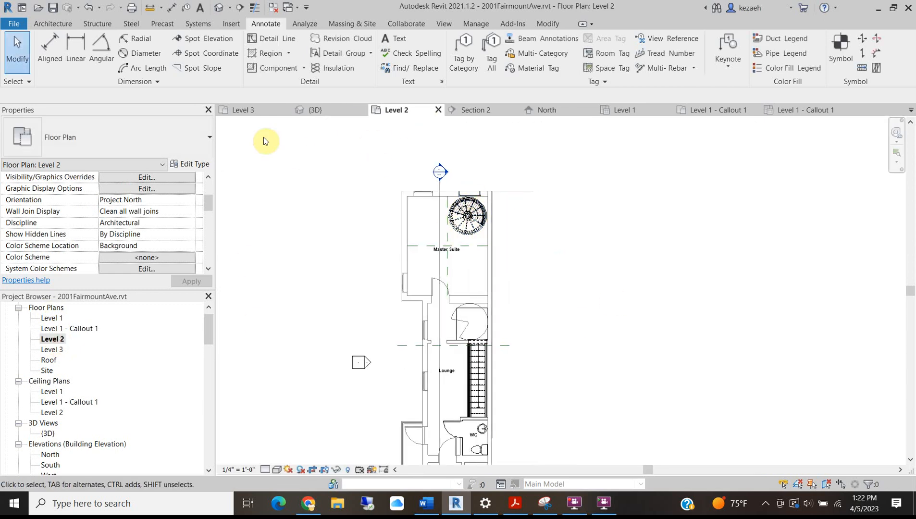
Open the Level 1 floor plan again at the foot of the Entry Hall stair
double_click(51, 319)
scroll(469, 356, "up", 4)
scroll(459, 334, "up", 4)
scroll(334, 228, "down", 1)
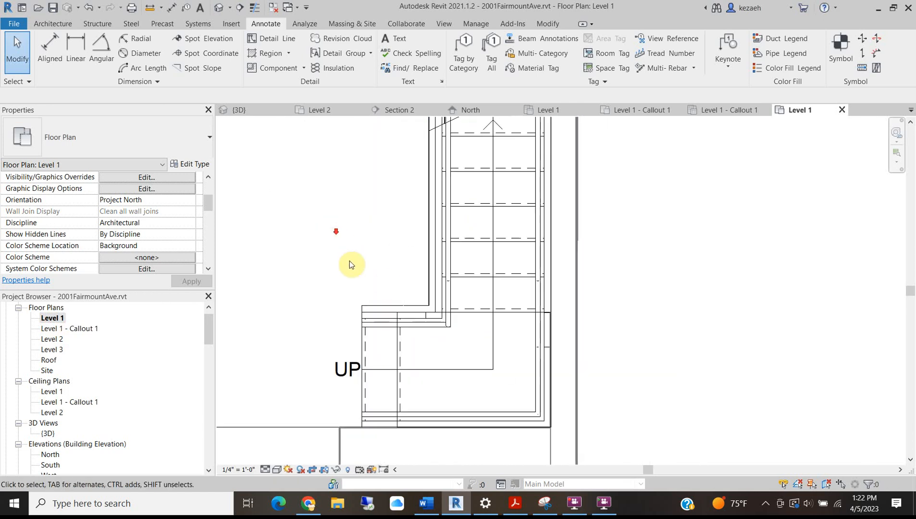
middle_click_drag(358, 250, 407, 203)
Add an aligned dimension across the width of the stair's entry at the bottom landing, placed beside the UP label
key("d")
key("i")
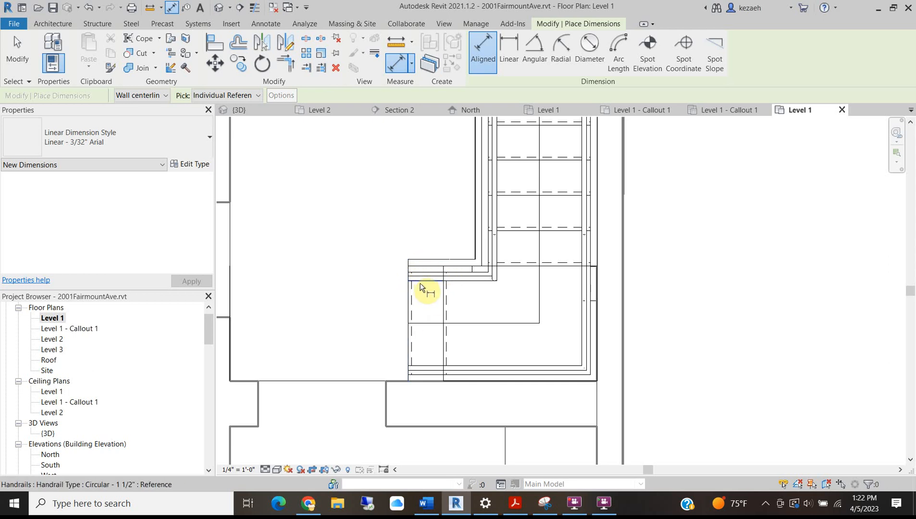
scroll(416, 263, "up", 5)
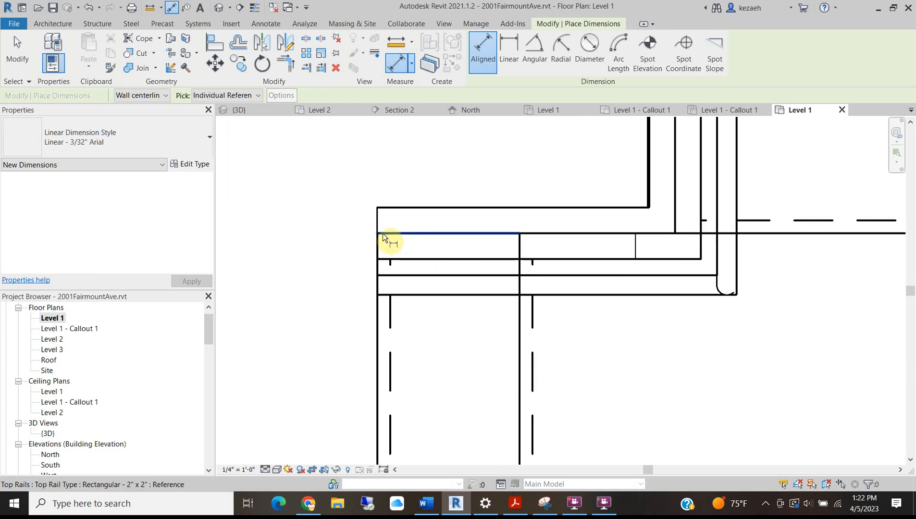
left_click(385, 234)
scroll(382, 282, "down", 3)
left_click(384, 440)
left_click(283, 296)
scroll(290, 297, "down", 3)
middle_click_drag(390, 247, 394, 278)
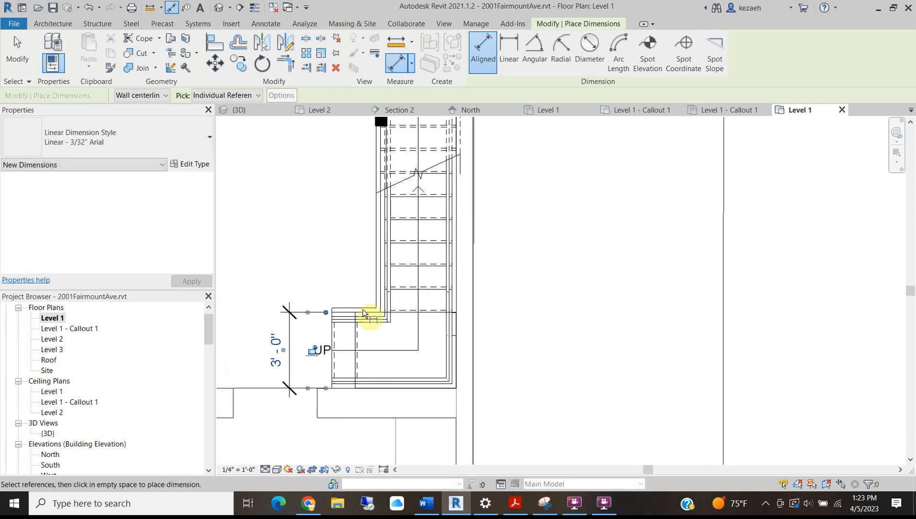
Dimension the depth of the stair's first tread, placing the dimension just above the bottom landing
scroll(322, 343, "up", 2)
left_click(335, 337)
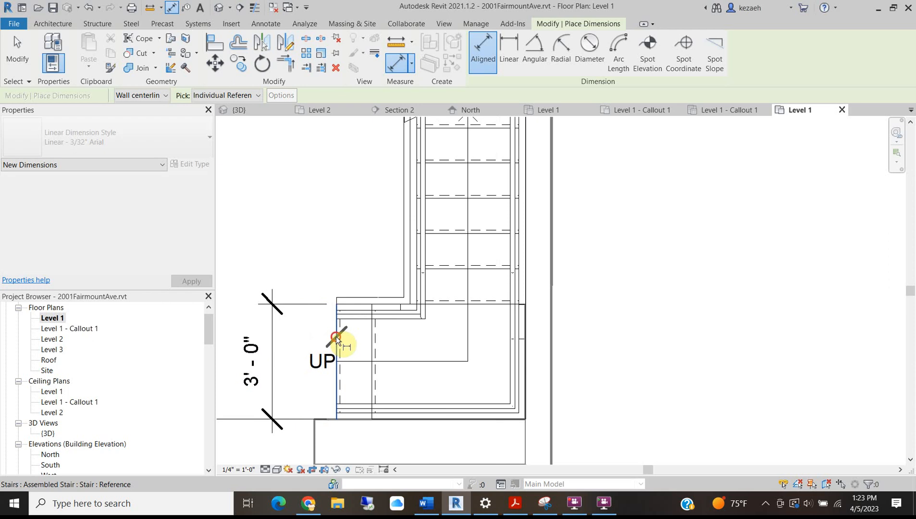
left_click(372, 317)
left_click(370, 284)
Dimension the stair's long run from the bottom landing's edge to the last riser beneath the WC bathtub, placed outside the party wall
left_click(454, 303)
middle_click_drag(449, 218, 448, 419)
scroll(443, 264, "down", 5)
scroll(442, 167, "up", 3)
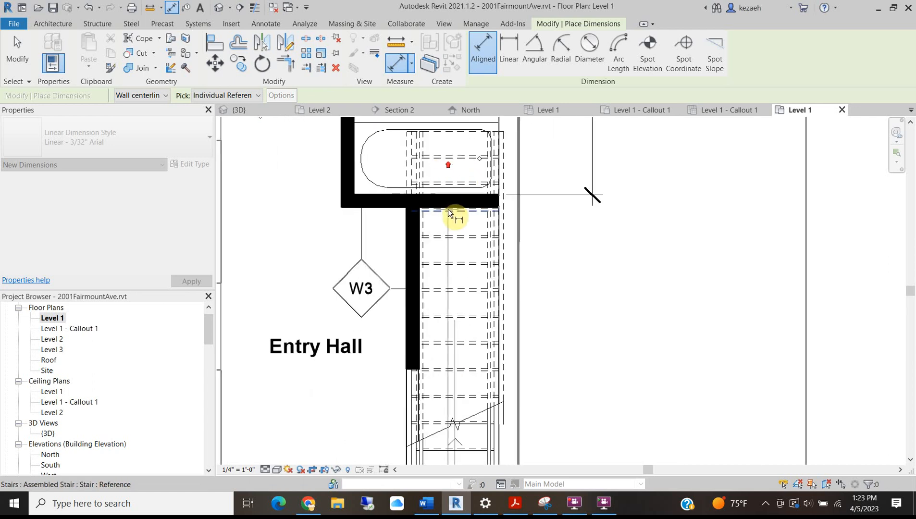
scroll(457, 219, "up", 3)
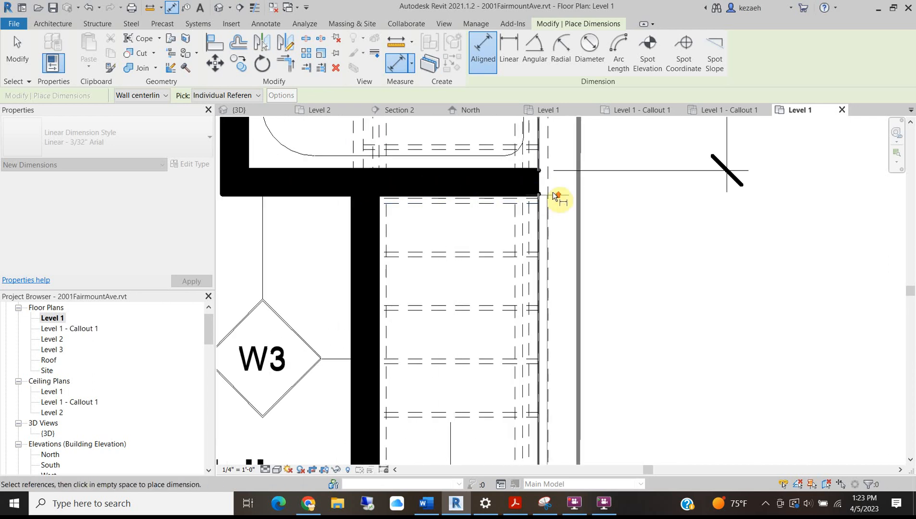
scroll(511, 184, "up", 3)
scroll(507, 231, "down", 6)
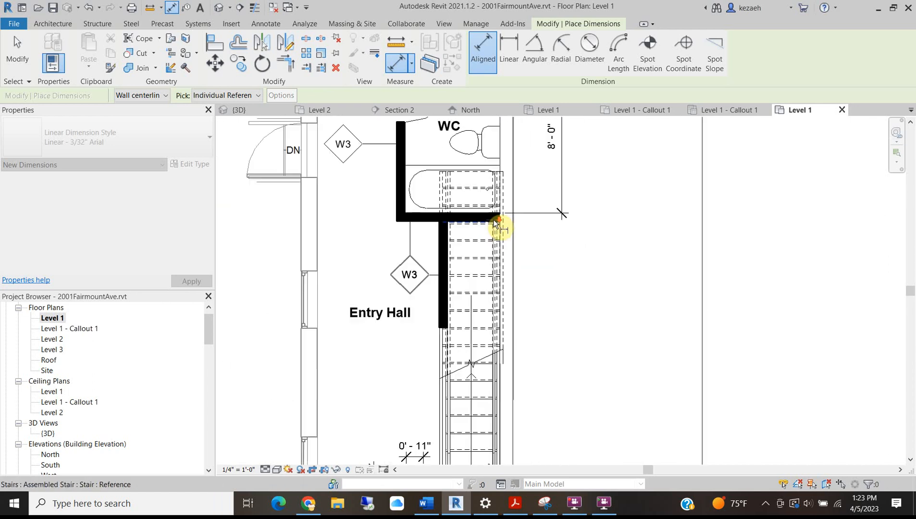
scroll(495, 224, "down", 1)
scroll(462, 166, "up", 3)
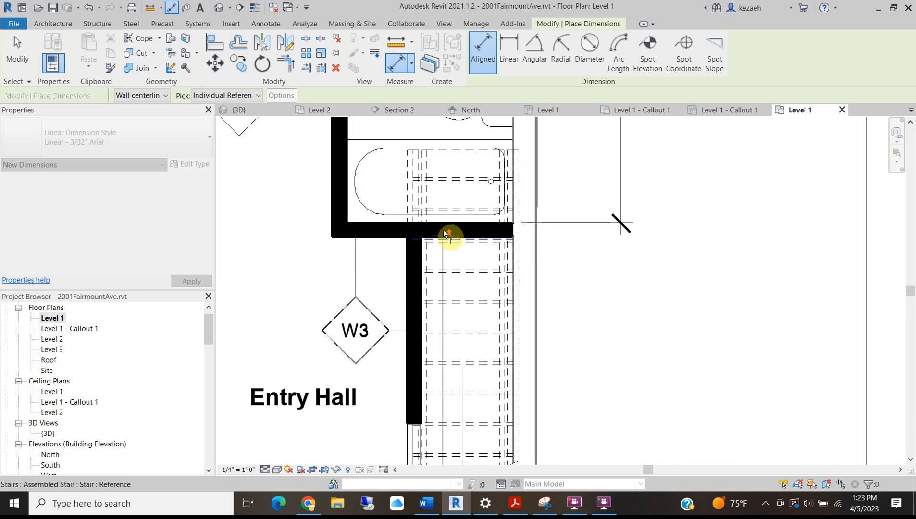
scroll(431, 199, "down", 1)
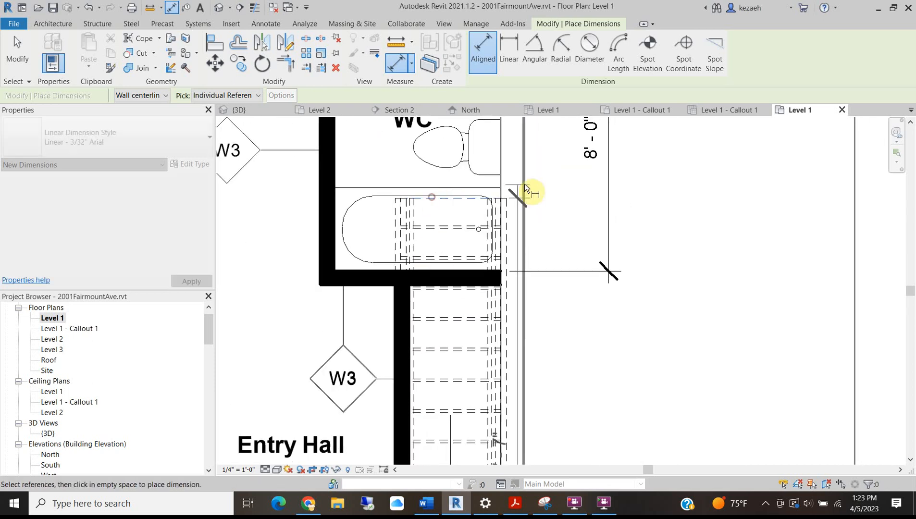
scroll(567, 231, "down", 2)
left_click(566, 295)
middle_click_drag(599, 449, 533, 367)
key("Escape")
key("Escape")
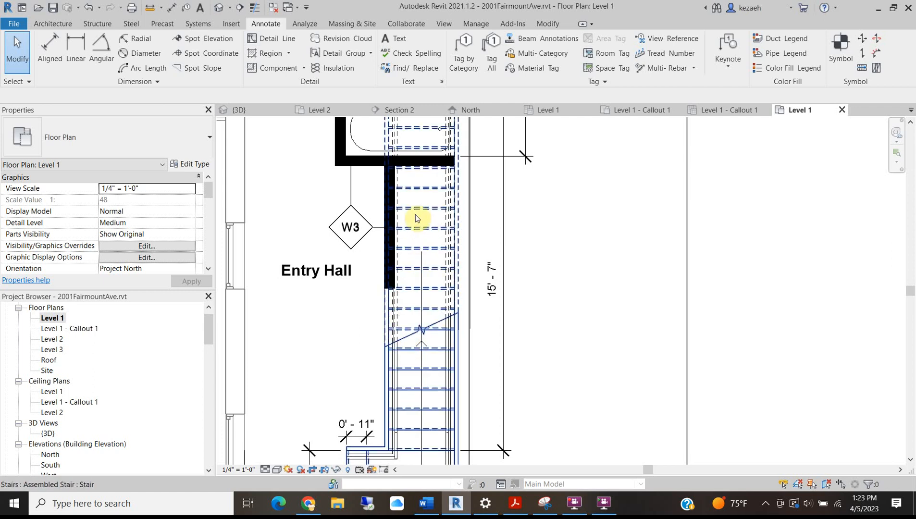
middle_click_drag(426, 192, 417, 262)
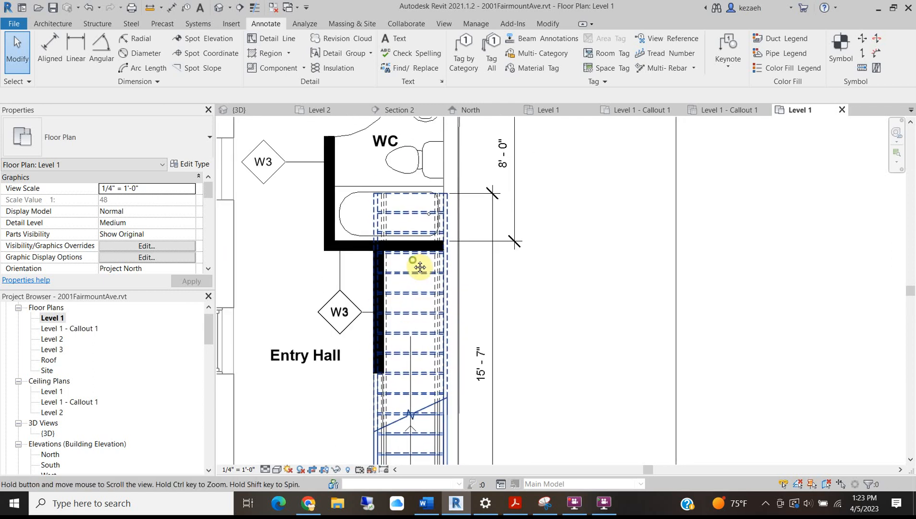
left_click(482, 359)
left_click(481, 351)
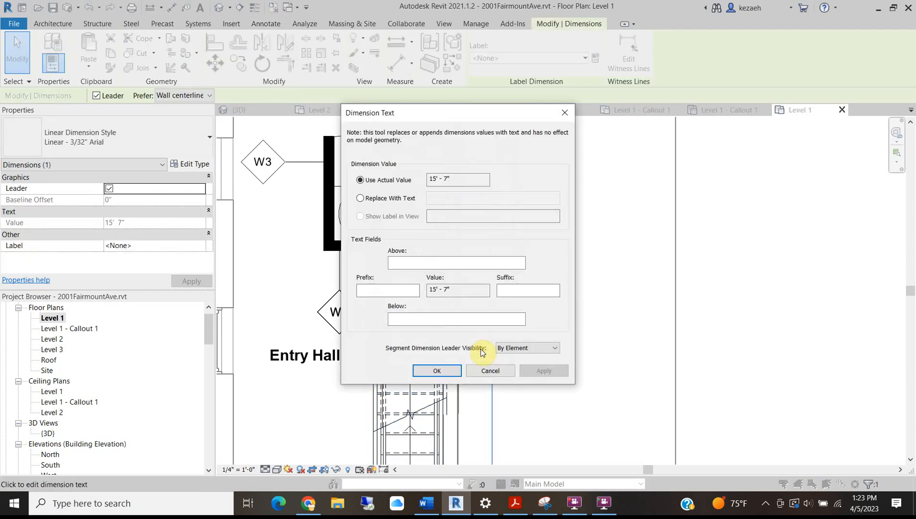
left_click(564, 114)
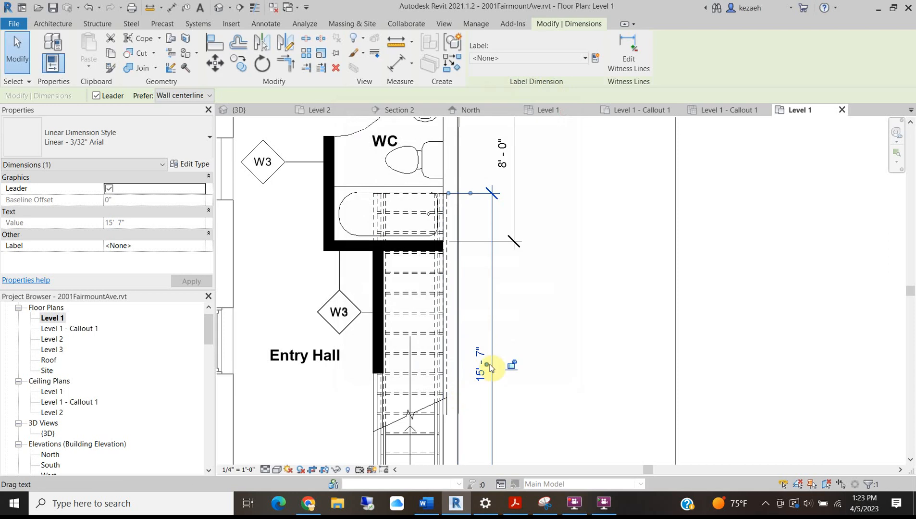
left_click(481, 358)
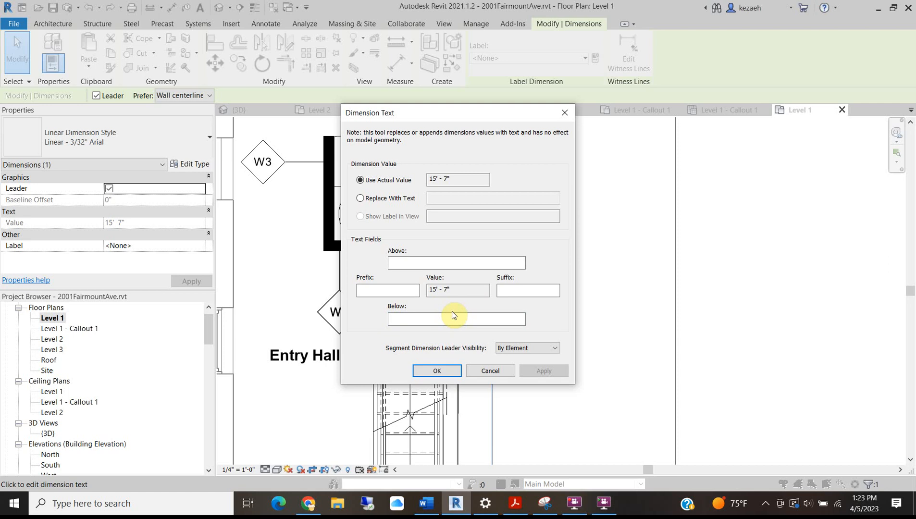
left_click(490, 370)
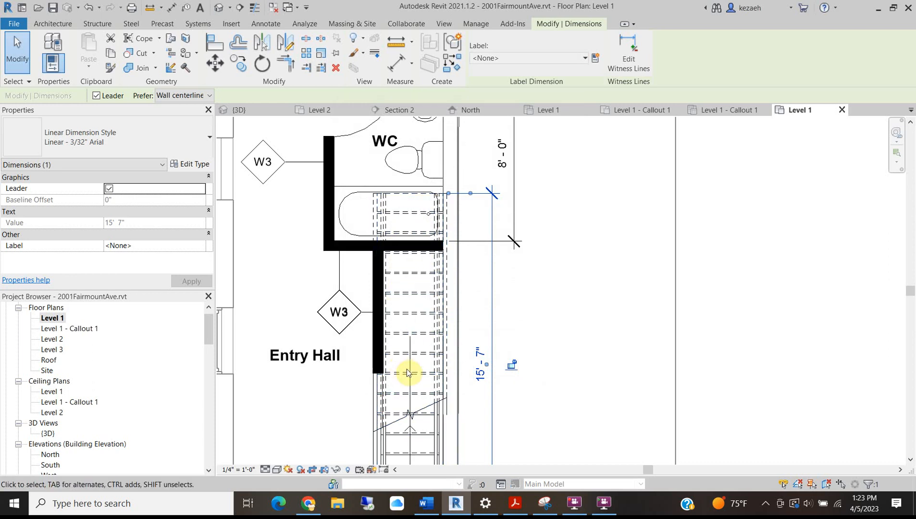
Add the text "17 TREADS @ 11" EA" below the value of the stair's long run dimension
middle_click_drag(402, 409, 402, 296)
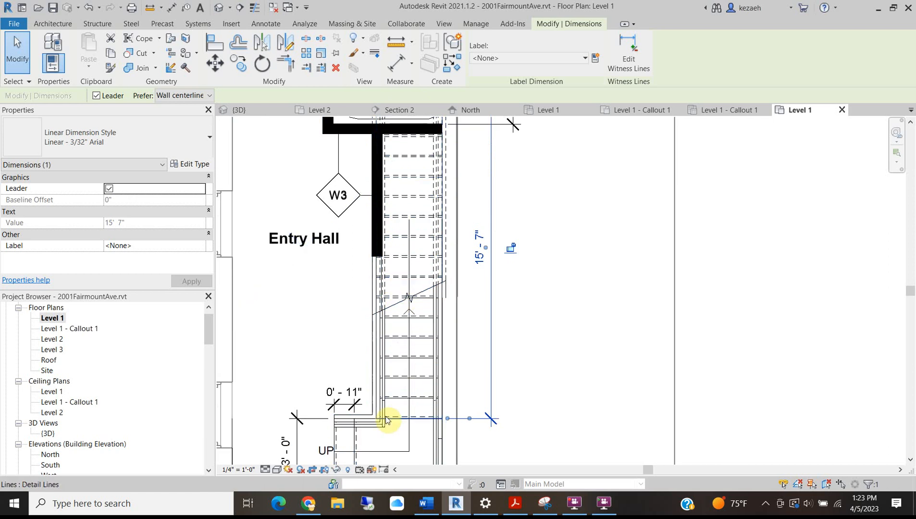
left_click(479, 245)
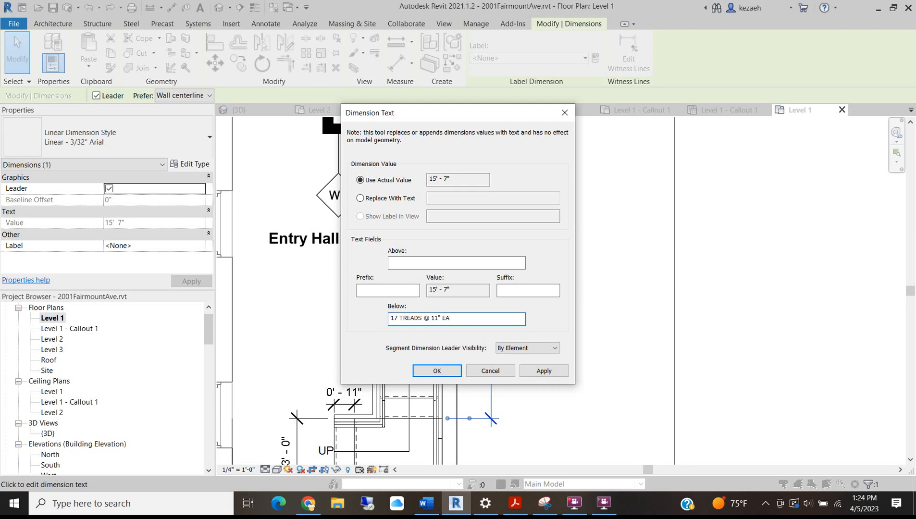
left_click(436, 370)
left_click(548, 327)
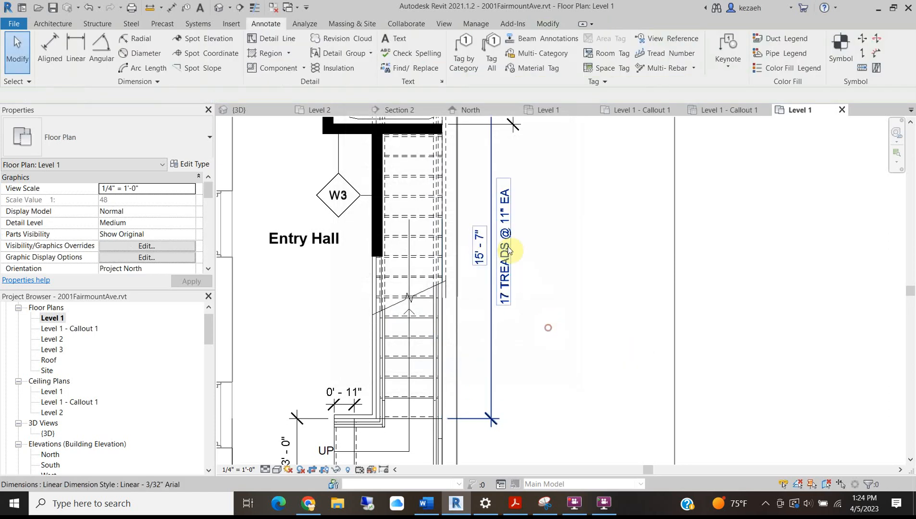
Move the first tread's depth dimension from above the bottom landing to below it
scroll(462, 377, "down", 2)
scroll(490, 241, "up", 3)
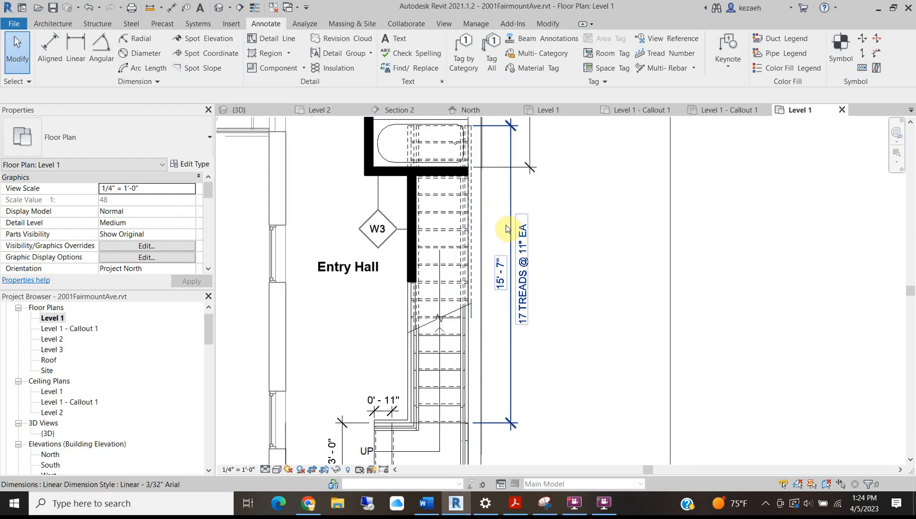
scroll(452, 208, "down", 2)
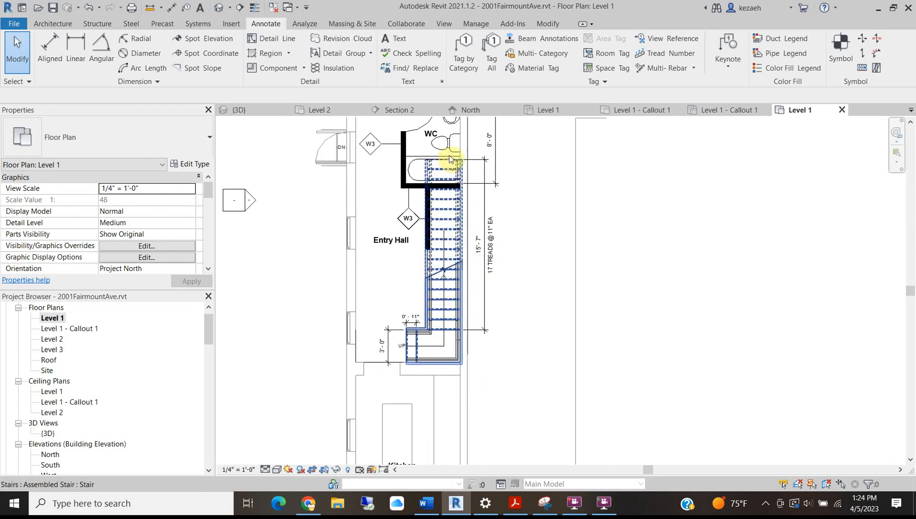
scroll(459, 333, "up", 2)
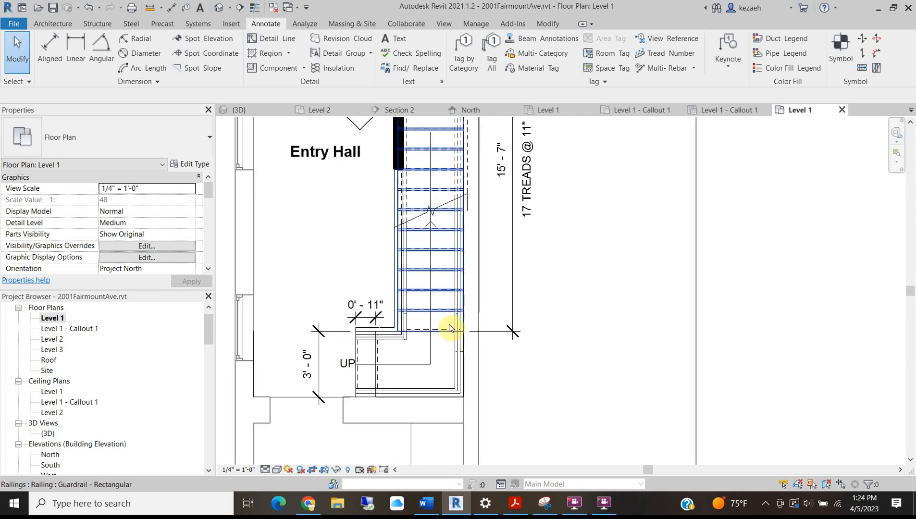
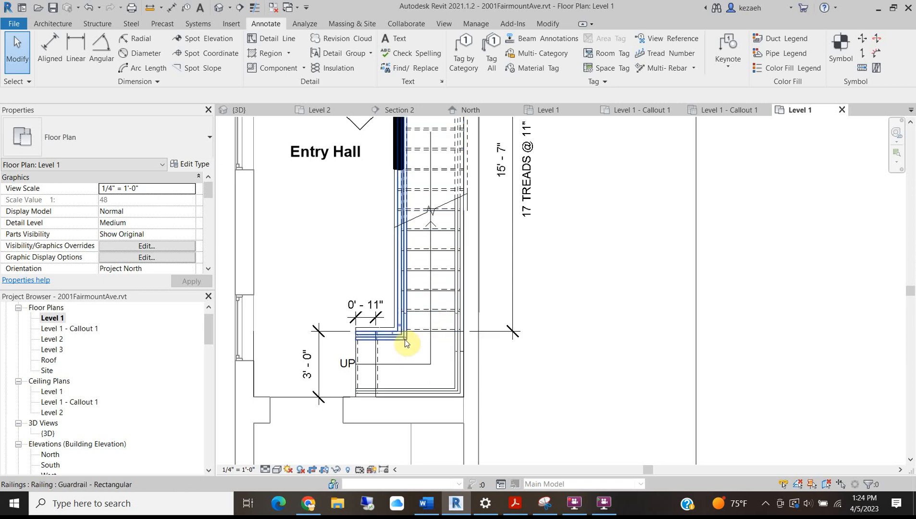
scroll(404, 343, "up", 2)
middle_click_drag(407, 344, 398, 252)
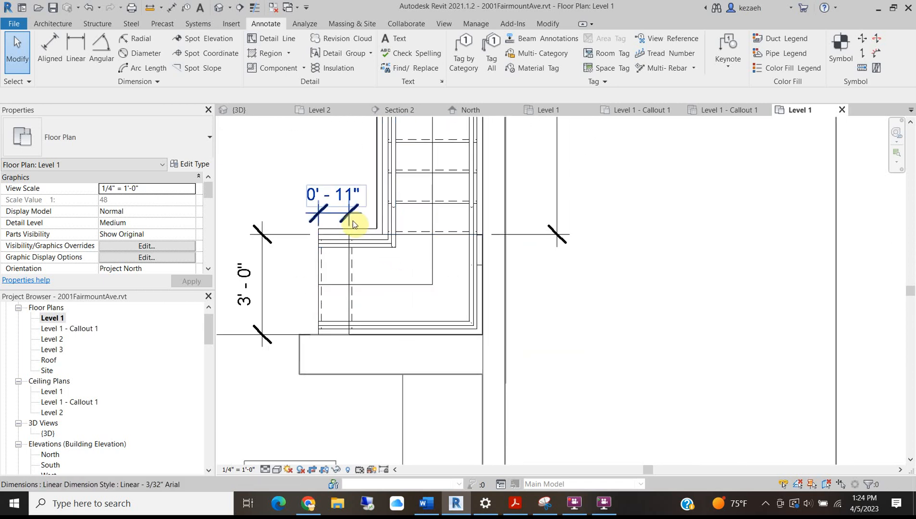
left_click_drag(343, 220, 343, 408)
key("Escape")
Dimension the bottom landing from the second riser to the party wall face, in line with the tread depth dimension
key("d")
key("i")
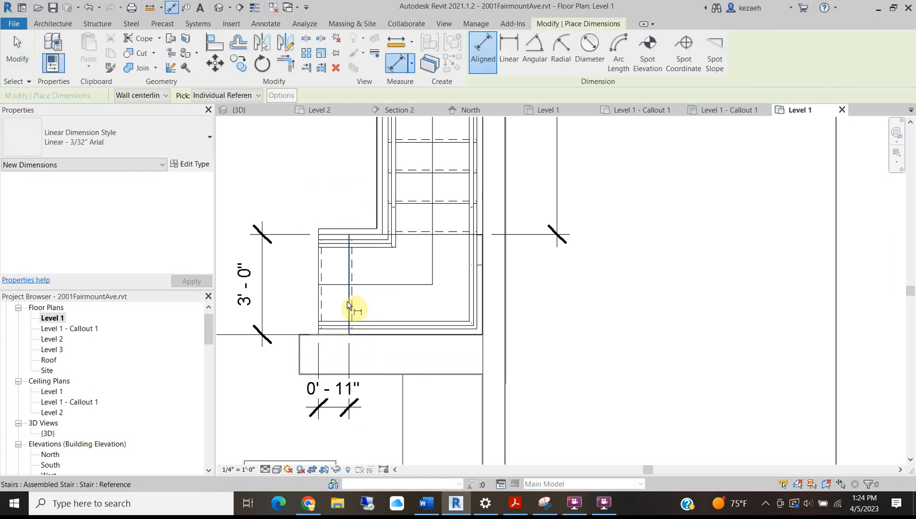
left_click(353, 312)
scroll(486, 326, "up", 2)
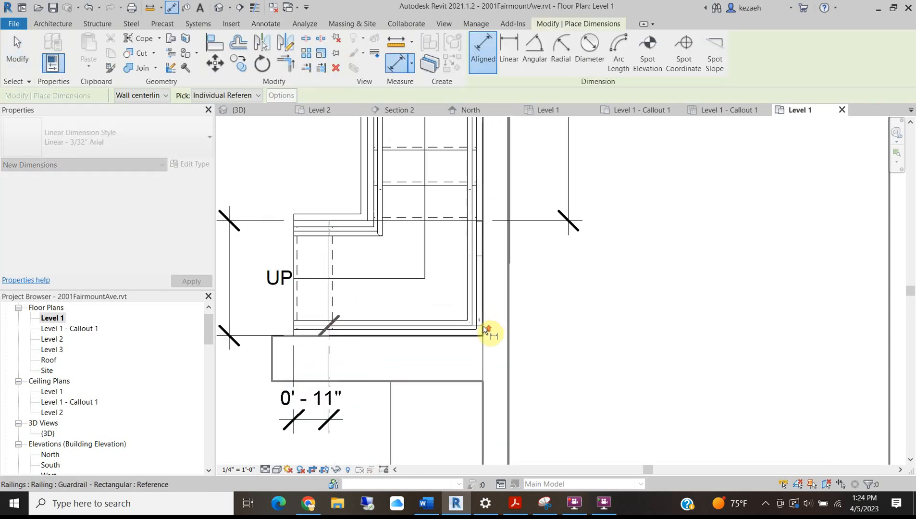
left_click(483, 326)
scroll(461, 358, "down", 3)
left_click(441, 401)
scroll(463, 395, "up", 2)
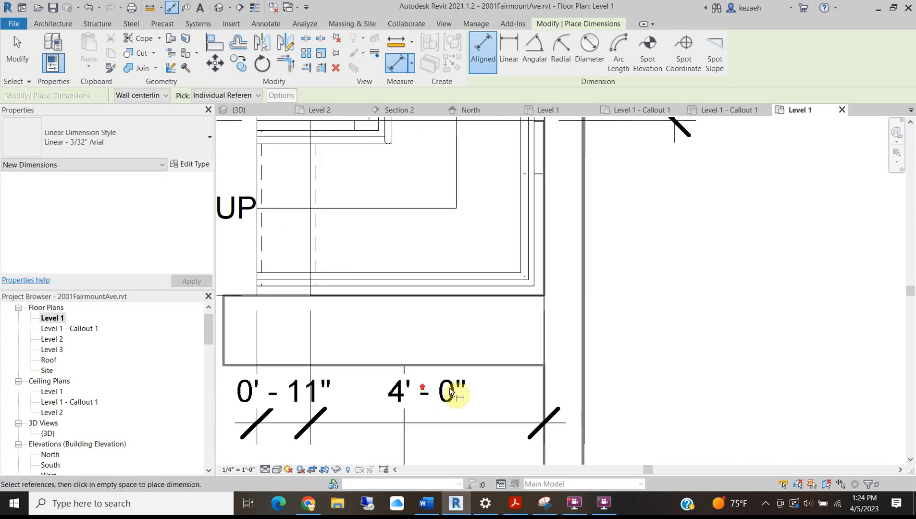
Add the suffix CLR to the bottom landing's length dimension
key("Escape")
left_click(450, 393)
left_click(450, 394)
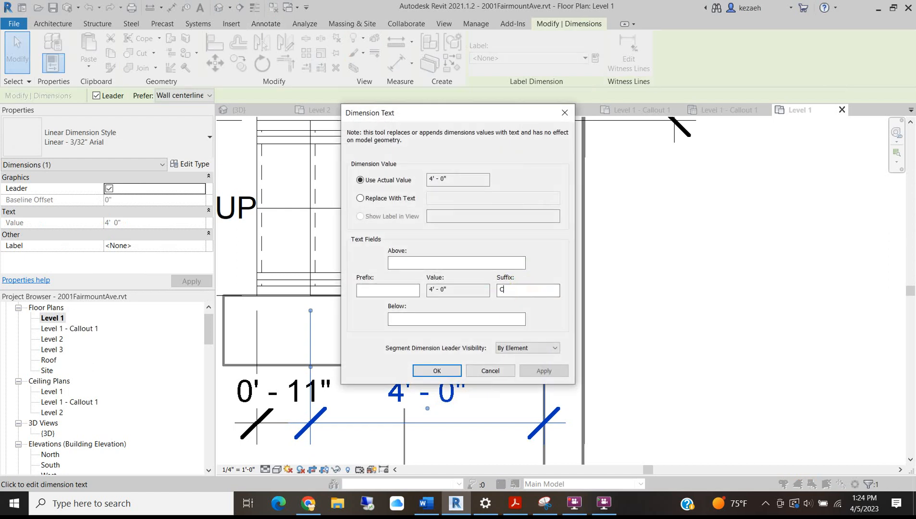
left_click(452, 372)
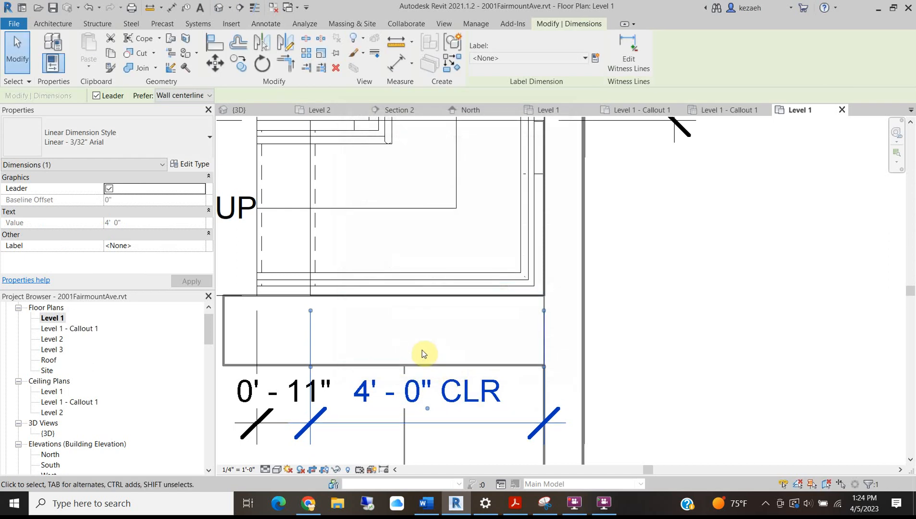
scroll(425, 352, "down", 2)
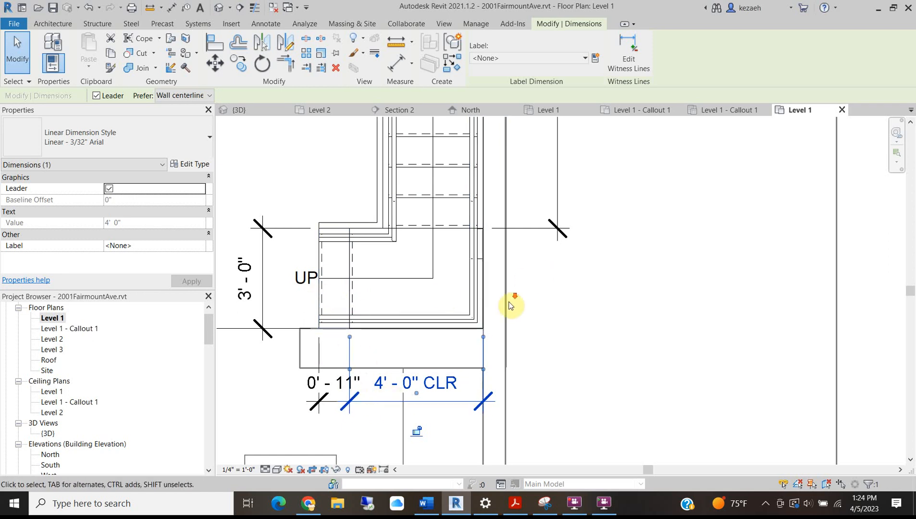
scroll(508, 299, "down", 2)
middle_click_drag(412, 298, 423, 361)
left_click(598, 306)
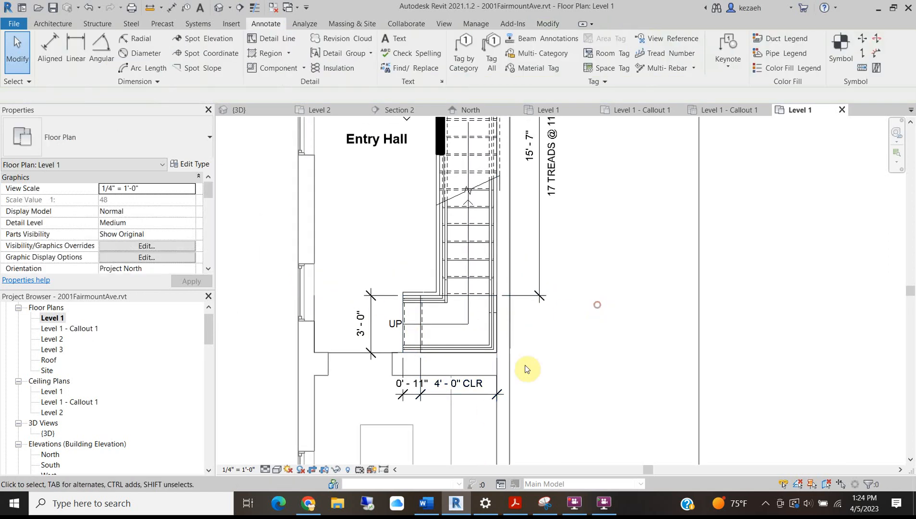
Dimension the main stair flight's width from its outer edge on the Entry Hall side to the party wall face, across the lower treads
middle_click_drag(475, 306, 475, 369)
scroll(505, 257, "down", 2)
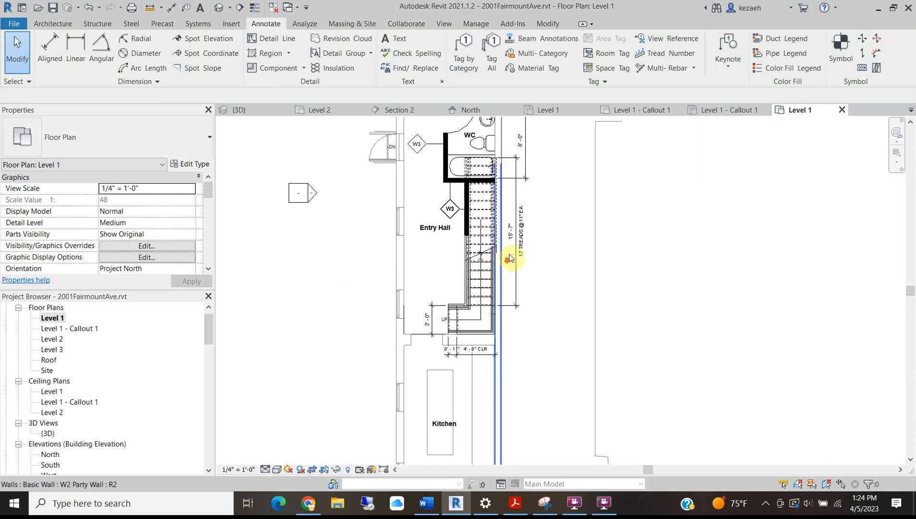
scroll(454, 298, "up", 3)
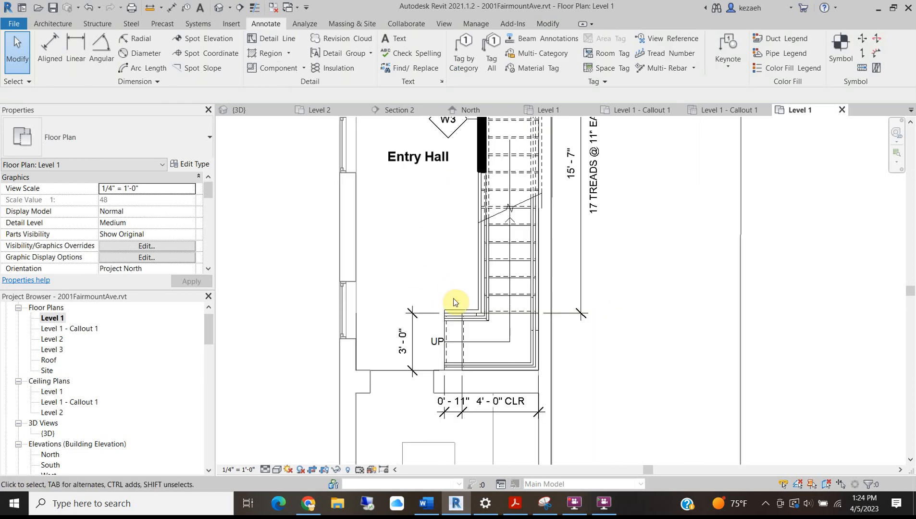
scroll(486, 301, "up", 3)
scroll(484, 297, "up", 1)
scroll(424, 245, "down", 3)
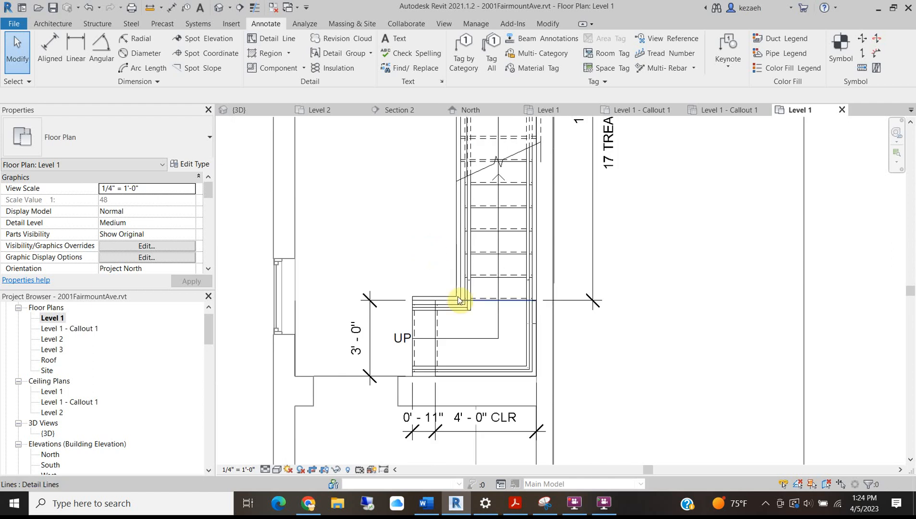
scroll(454, 280, "up", 2)
key("d")
key("i")
scroll(470, 294, "up", 2)
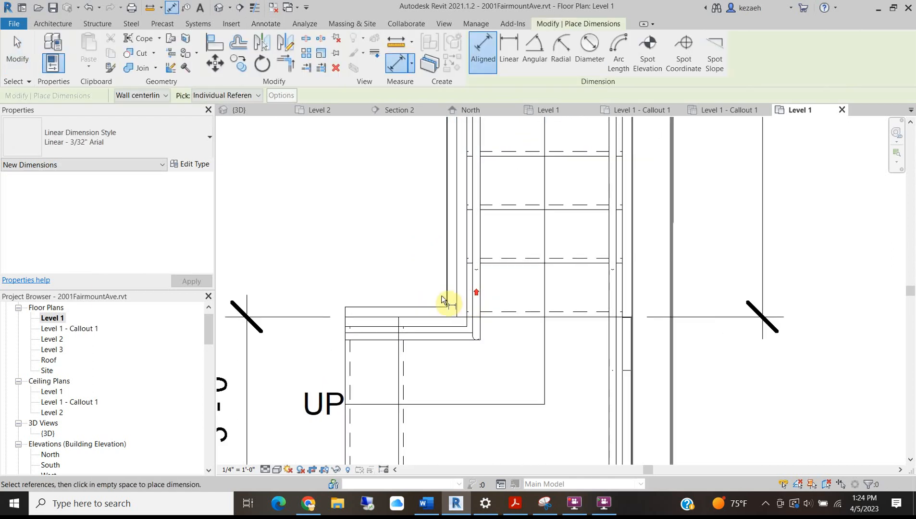
left_click(459, 289)
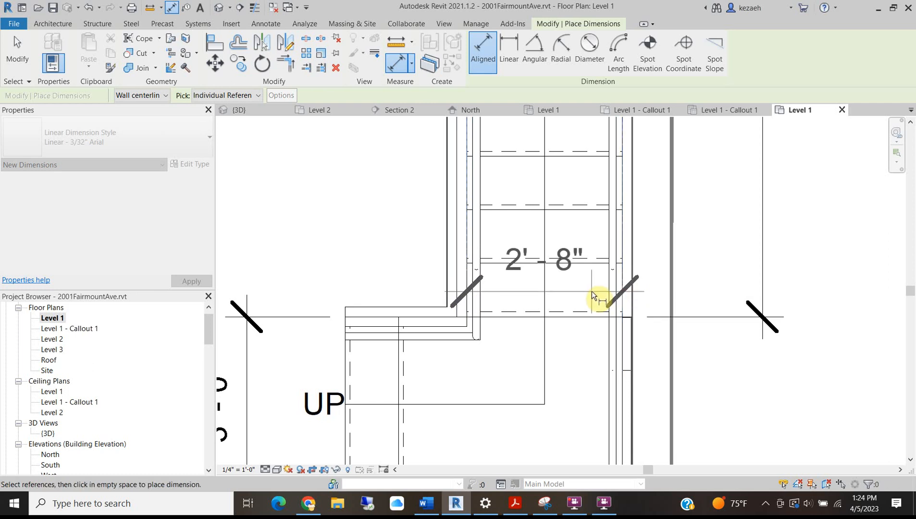
key("Escape")
left_click(460, 298)
scroll(506, 279, "down", 3)
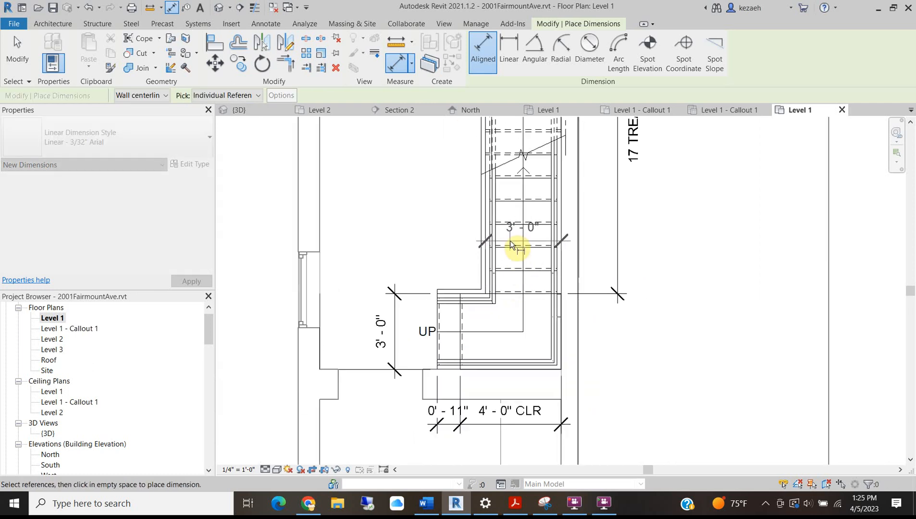
left_click(513, 219)
key("Escape")
key("Escape")
scroll(525, 253, "down", 2)
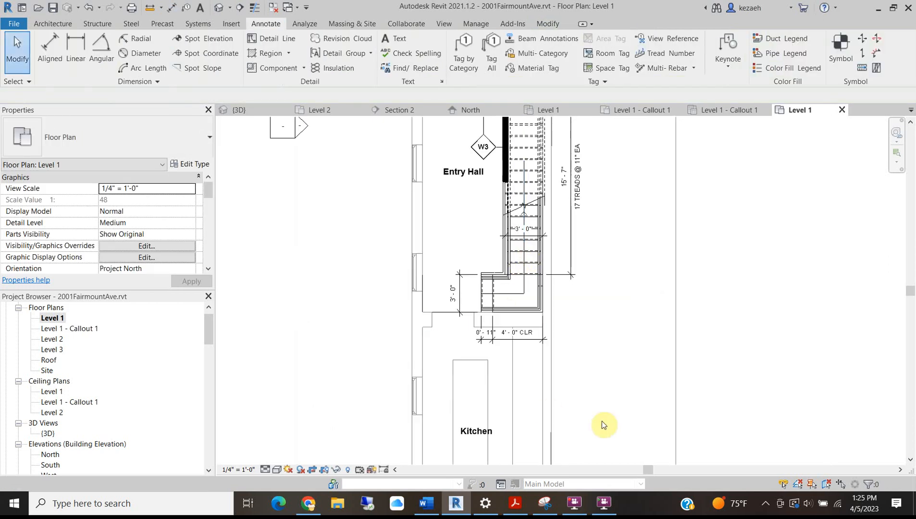
Review the Level 1 plan's annotations around the Living room, WC and stair
scroll(618, 283, "down", 5)
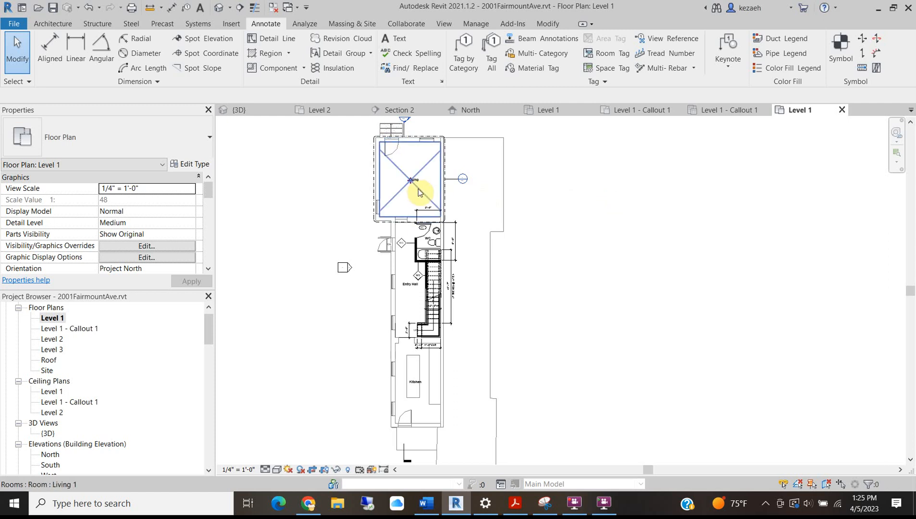
scroll(412, 187, "up", 2)
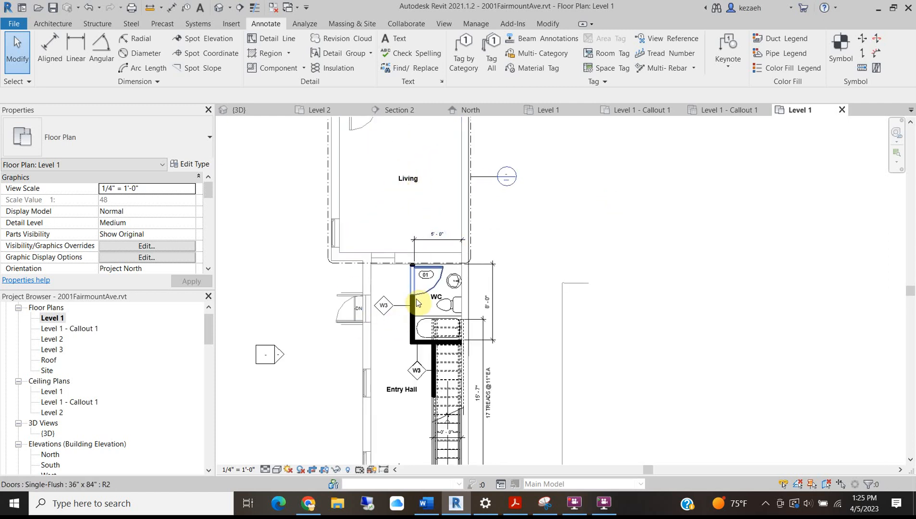
scroll(419, 282, "up", 2)
scroll(426, 282, "down", 2)
scroll(399, 262, "up", 2)
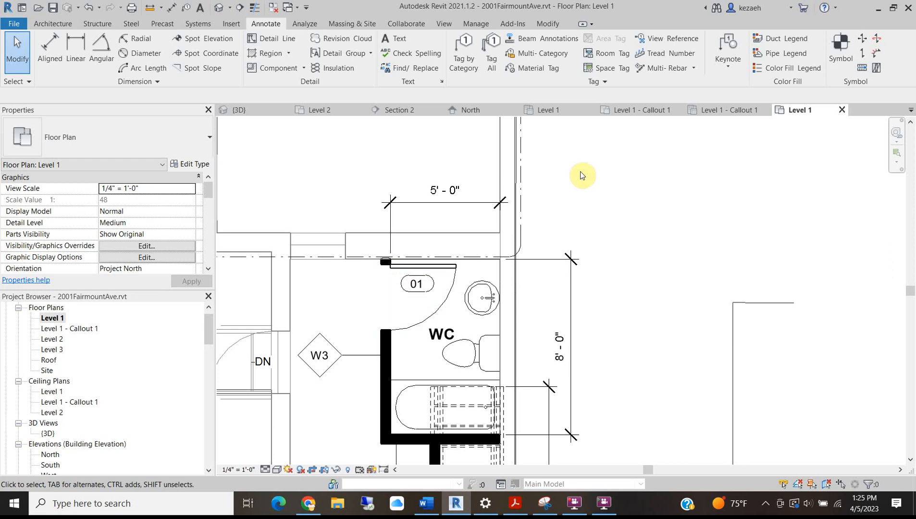
scroll(515, 231, "down", 3)
middle_click_drag(564, 397, 505, 263)
scroll(504, 263, "down", 3)
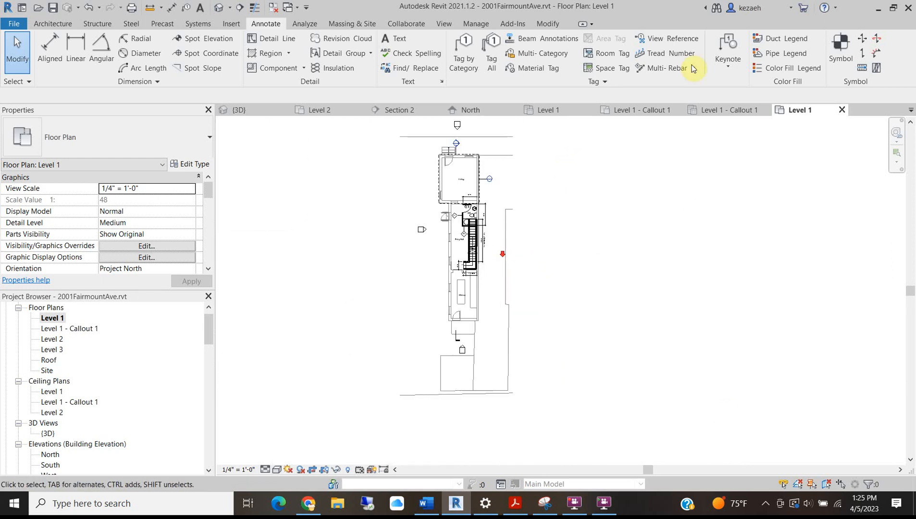
Open the Level 2 floor plan and break the building section line, pulling its two segments back to the ends of the building, clear of the rooms
double_click(54, 339)
scroll(423, 217, "up", 2)
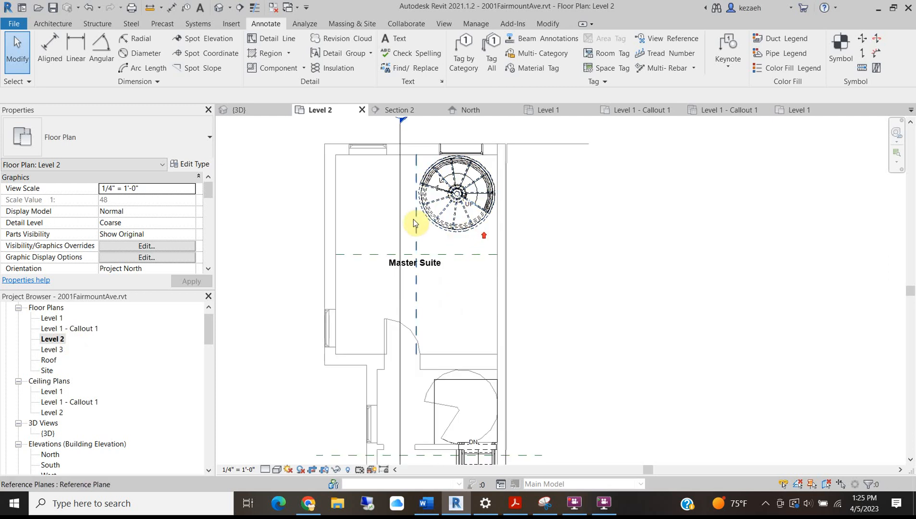
scroll(399, 214, "down", 2)
left_click(397, 211)
left_click_drag(403, 363, 399, 329)
left_click_drag(397, 177, 397, 175)
middle_click_drag(397, 280, 395, 174)
middle_click_drag(383, 373, 381, 252)
left_click_drag(392, 268, 398, 380)
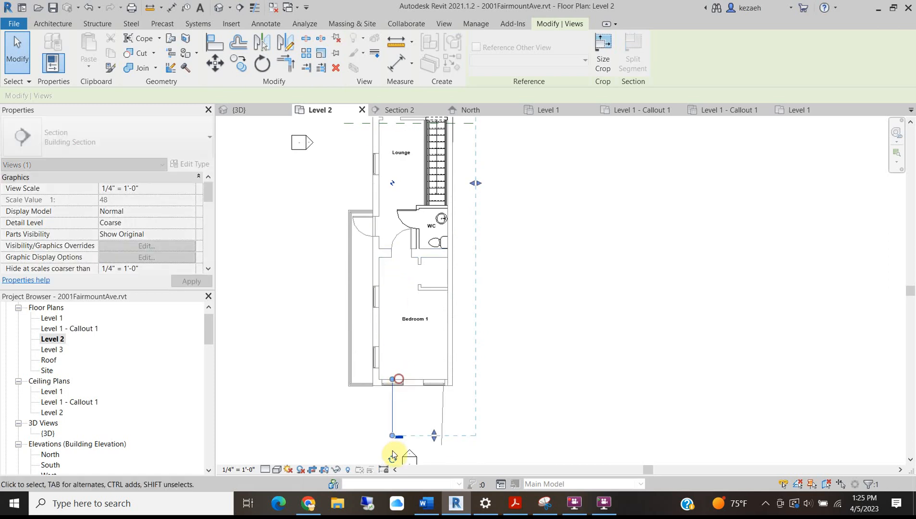
left_click_drag(395, 436, 393, 408)
left_click_drag(392, 352, 394, 374)
left_click(602, 319)
Examine the Level 2 hall, the floor outline at the head of the stair, the Lounge and the WC
middle_click_drag(506, 214, 498, 368)
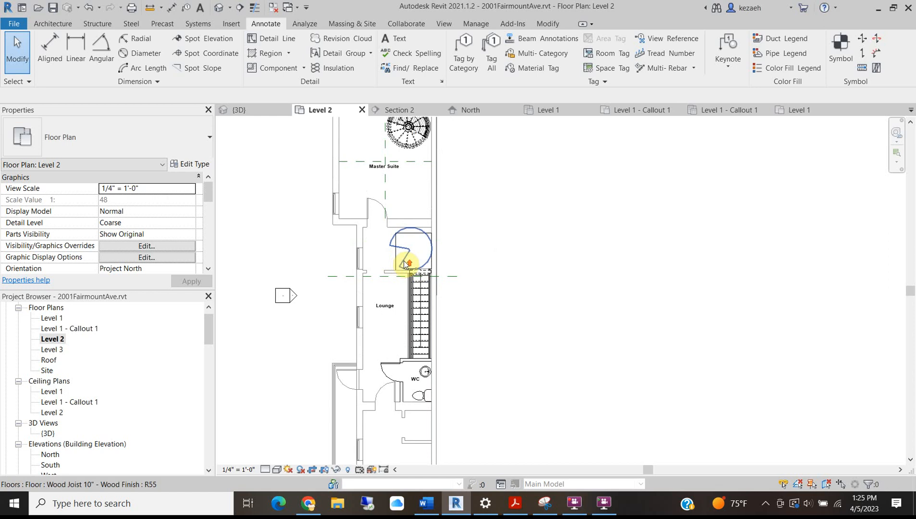
scroll(406, 262, "up", 1)
scroll(417, 219, "up", 2)
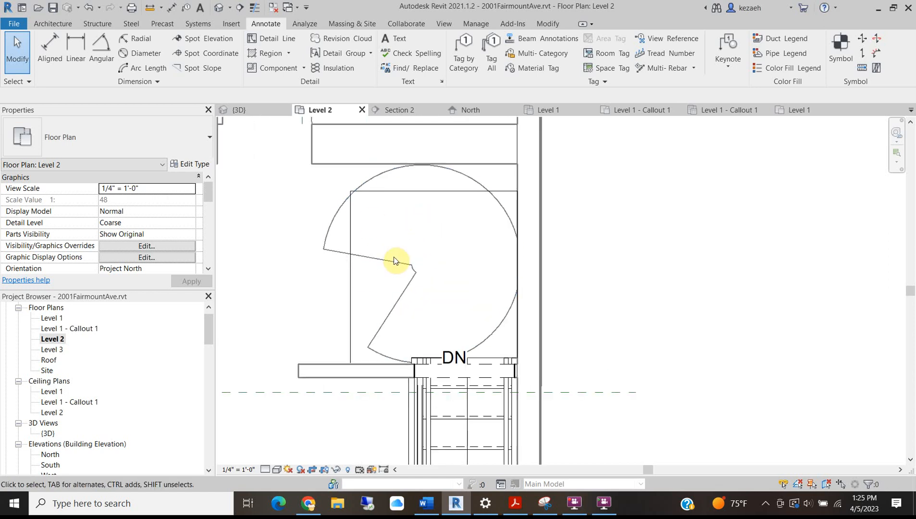
scroll(487, 258, "down", 4)
scroll(493, 374, "up", 2)
scroll(506, 222, "up", 3)
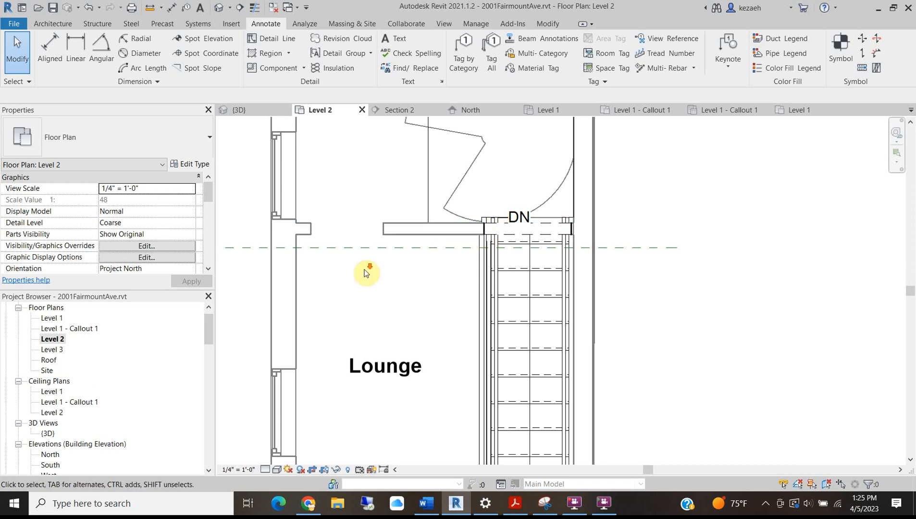
scroll(363, 272, "down", 5)
scroll(402, 431, "up", 4)
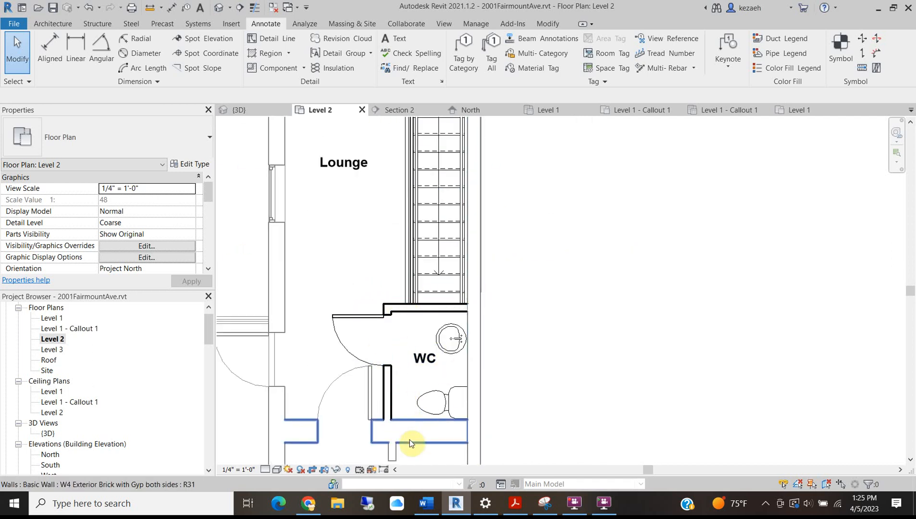
Dimension the WC's inside length between its stair-side wall and the brick wall of Bedroom 1, placing the dimension outside the party wall
key("d")
key("i")
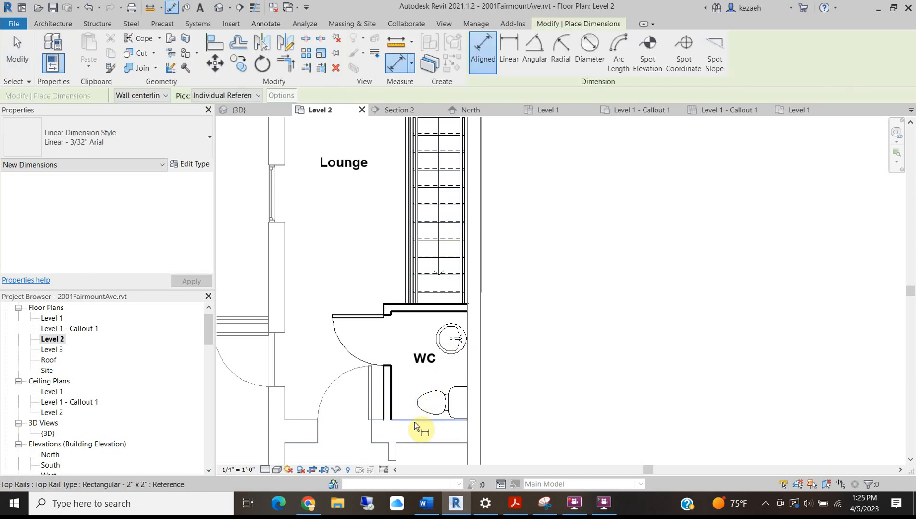
left_click(416, 315)
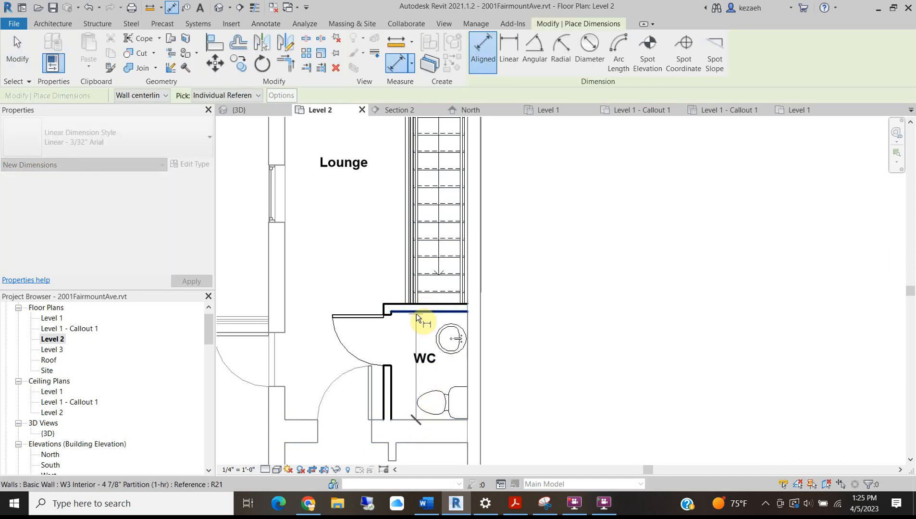
left_click(505, 295)
Dimension the width of the door opening at the head of the stair, placing the dimension just above the opening
middle_click_drag(422, 251, 388, 420)
scroll(378, 243, "up", 2)
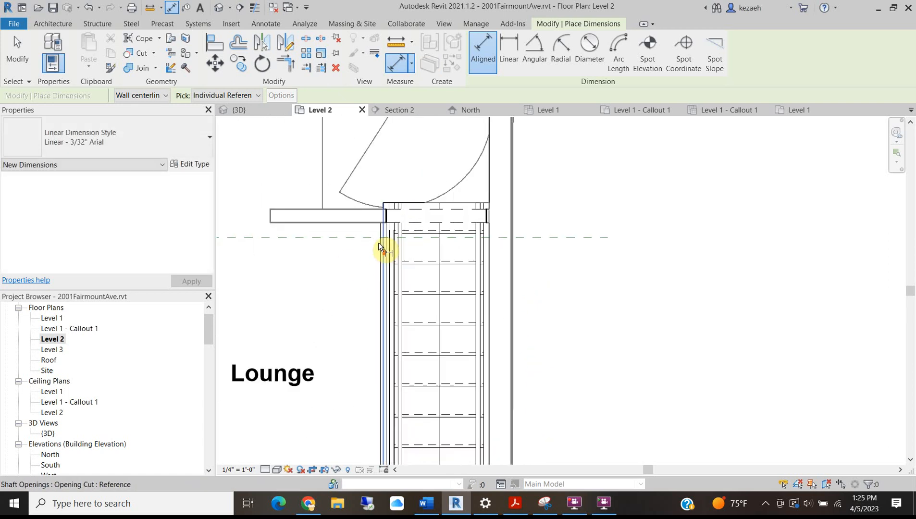
scroll(379, 242, "up", 2)
left_click(385, 222)
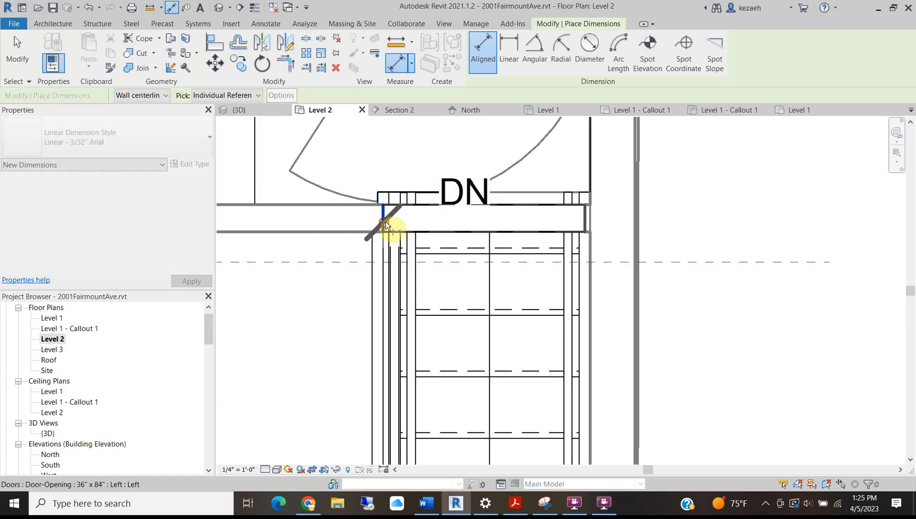
left_click(586, 221)
scroll(496, 161, "down", 1)
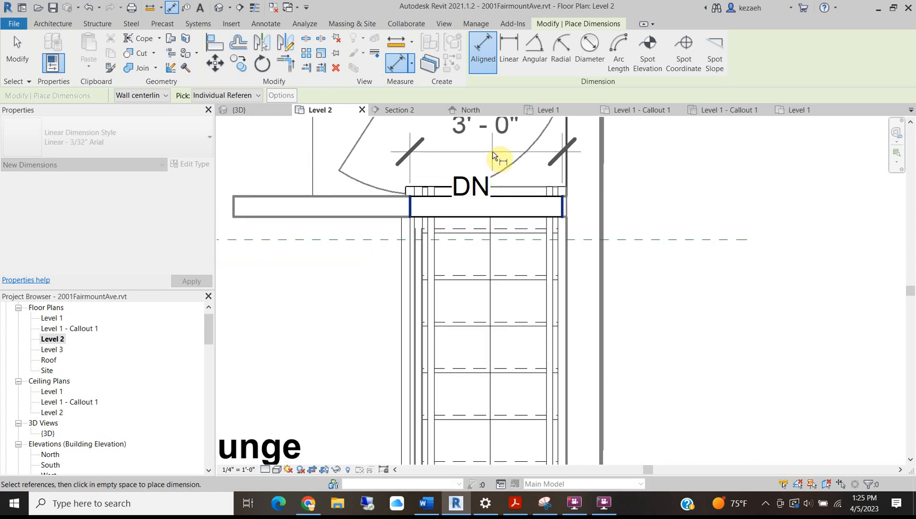
left_click(501, 152)
Dimension the stair floor opening's width from its Lounge-side edge to the party wall side, placing the dimension across the upper treads
middle_click_drag(501, 152, 486, 252)
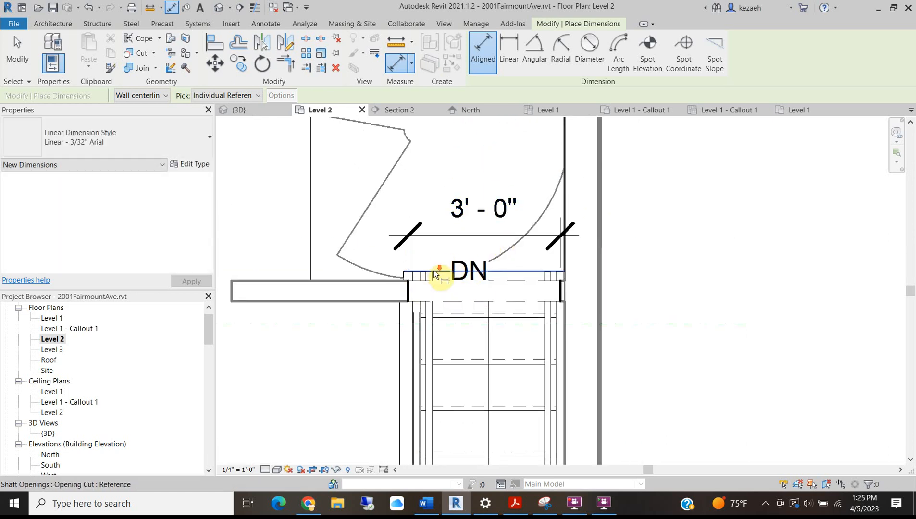
scroll(439, 272, "down", 1)
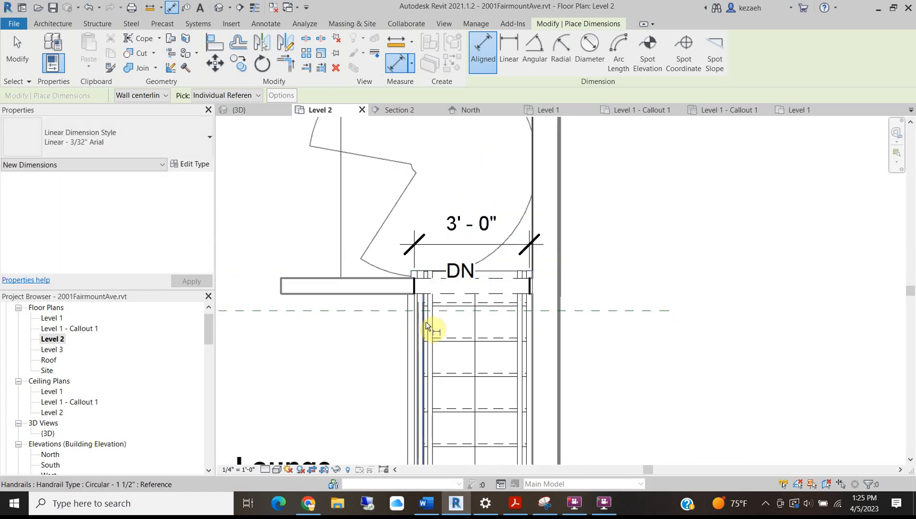
scroll(415, 303, "up", 1)
scroll(419, 281, "down", 2)
scroll(394, 281, "down", 1)
scroll(398, 290, "up", 3)
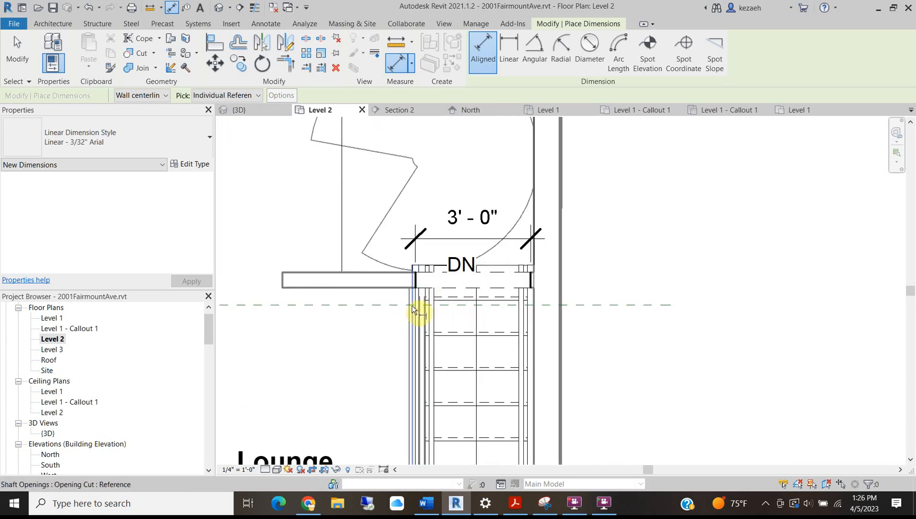
left_click(413, 305)
scroll(536, 310, "down", 2)
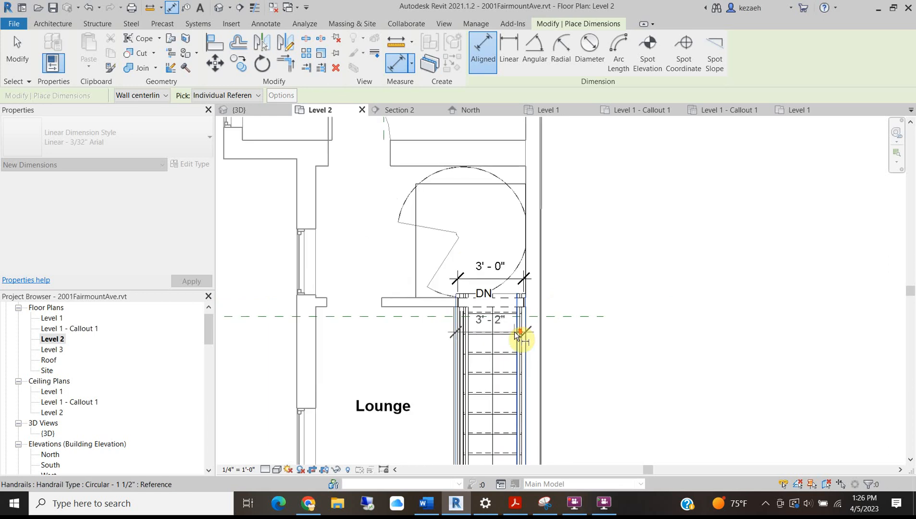
scroll(560, 345, "down", 1)
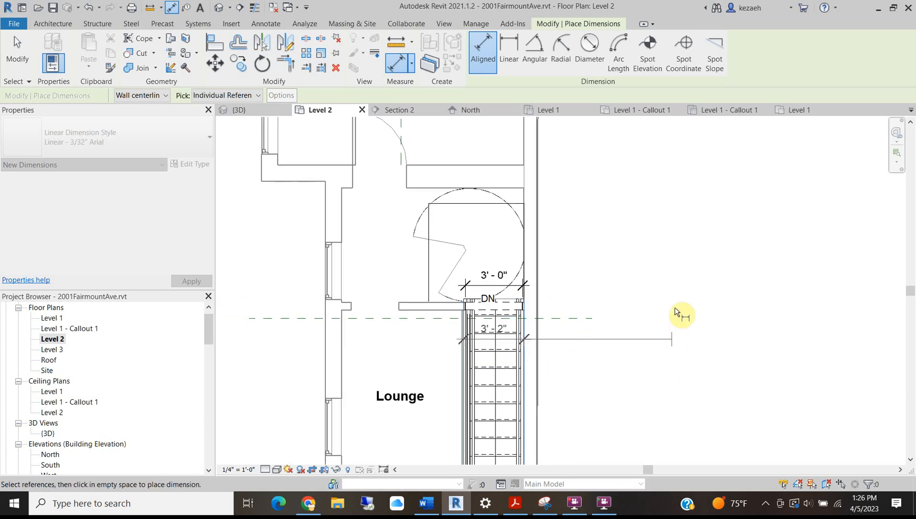
left_click(629, 395)
Dimension the stair floor opening's length from the WC wall to the opening's edge at the stair head, placed outside the party wall
middle_click_drag(630, 395, 589, 217)
scroll(483, 365, "up", 2)
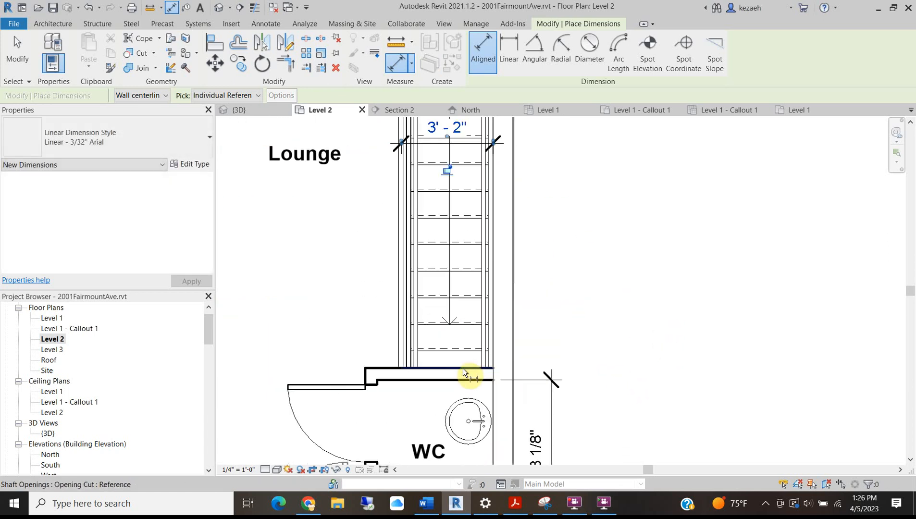
left_click(463, 367)
scroll(463, 367, "down", 2)
middle_click_drag(467, 266, 472, 353)
scroll(467, 252, "up", 4)
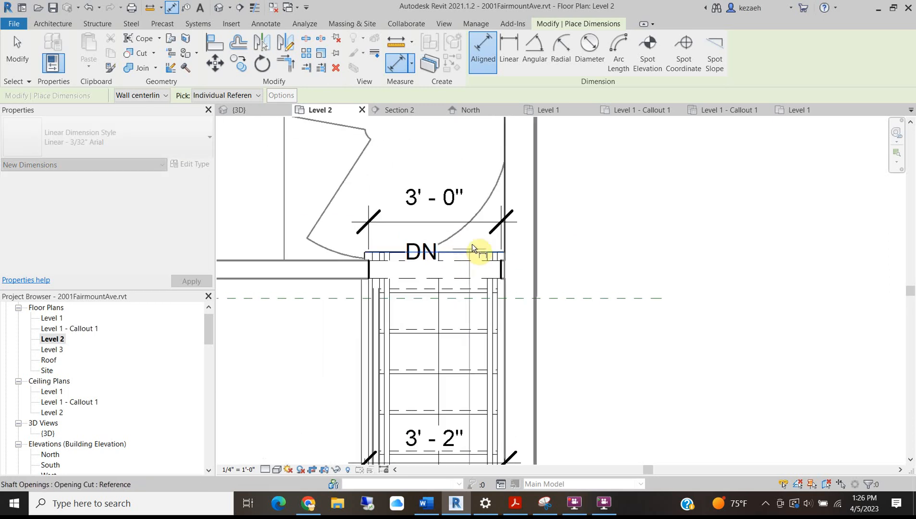
left_click(475, 251)
scroll(555, 247, "down", 2)
middle_click_drag(567, 249, 541, 202)
left_click(561, 215)
key("Escape")
key("Escape")
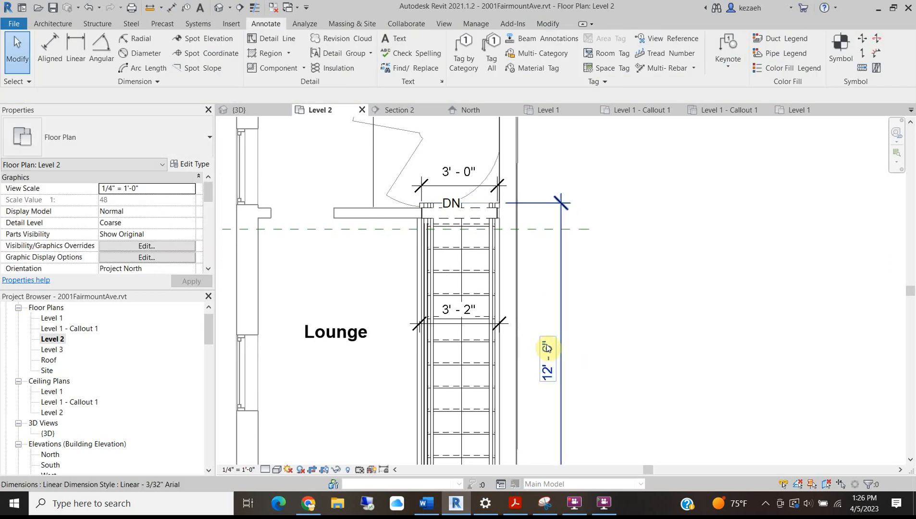
Add the suffix NEW FLOOR OPENING to the floor opening's length dimension
left_click(544, 347)
left_click(545, 347)
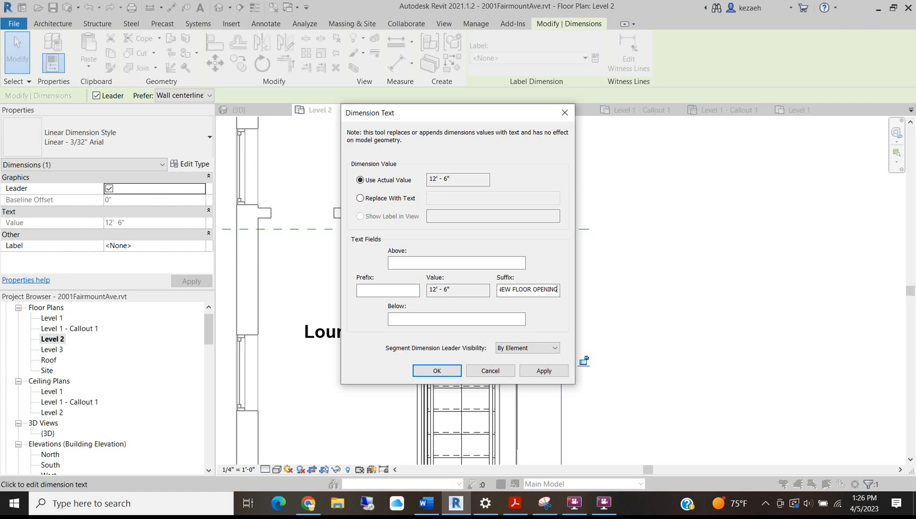
left_click(437, 372)
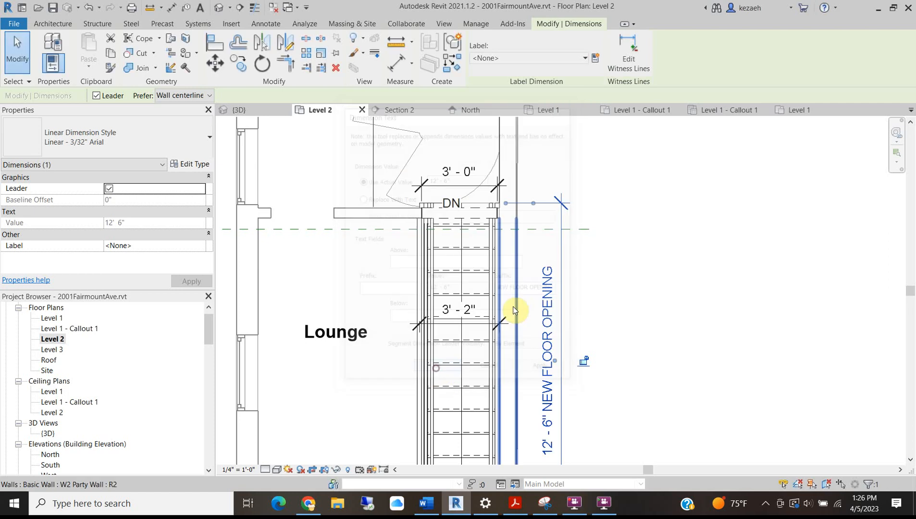
left_click(660, 260)
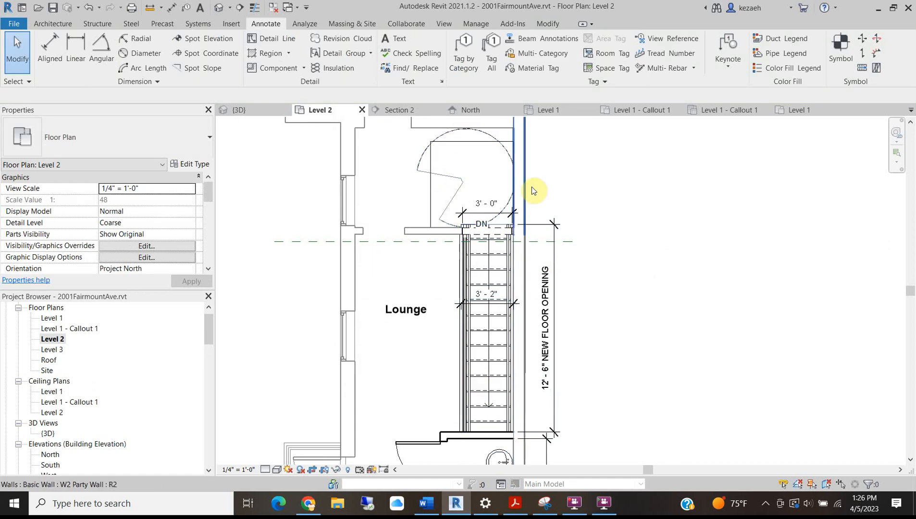
Examine the floor opening's dimensions and the hall area at the head of the Level 2 stair
left_click(499, 330)
scroll(499, 329, "down", 1)
scroll(482, 319, "up", 2)
scroll(519, 227, "down", 1)
middle_click_drag(522, 229, 505, 265)
key("Escape")
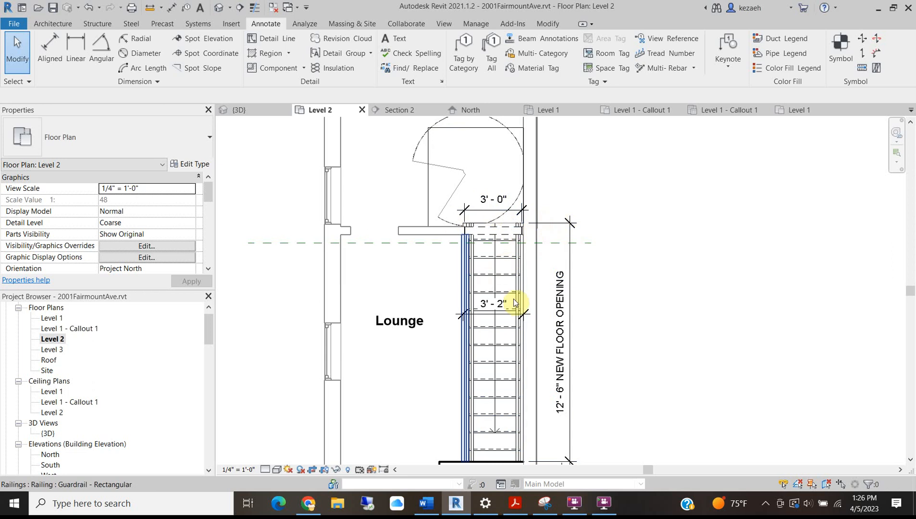
scroll(510, 198, "up", 2)
scroll(518, 270, "down", 2)
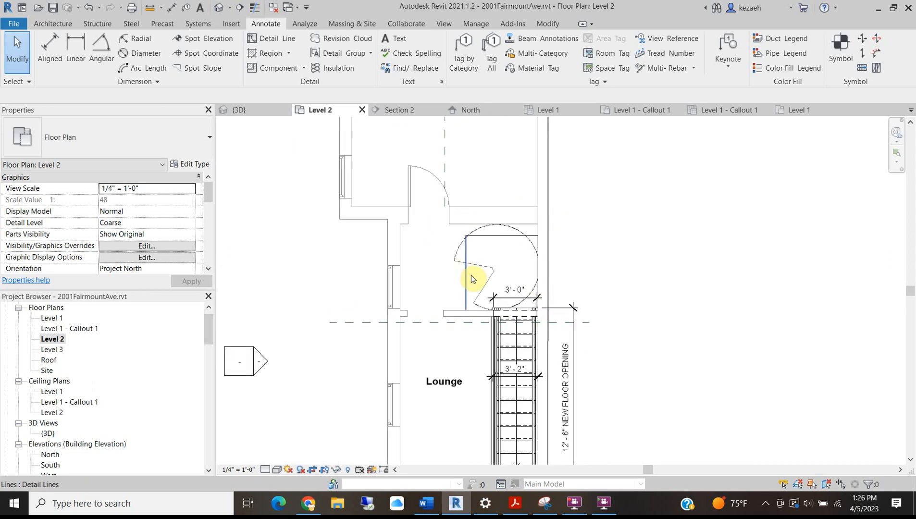
Delete the thin detail lines boxing in the turning circle at the head of the Level 2 stair
left_click(502, 236)
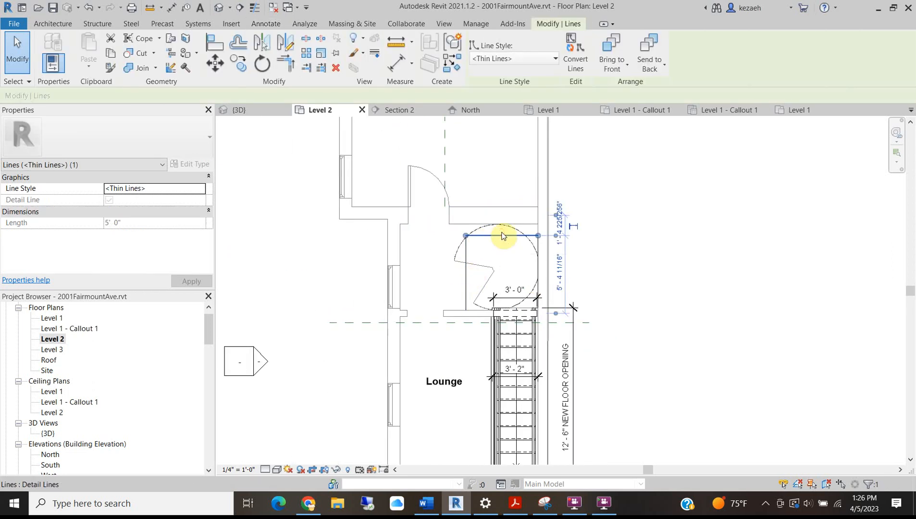
key("Escape")
left_click(468, 288)
key("Delete")
scroll(461, 260, "down", 2)
middle_click_drag(496, 202, 481, 278)
scroll(446, 160, "up", 2)
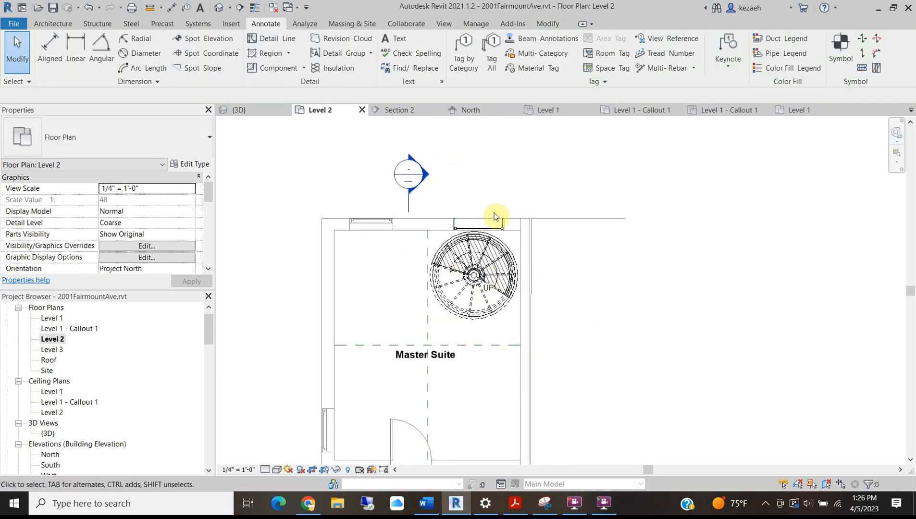
scroll(456, 238, "up", 2)
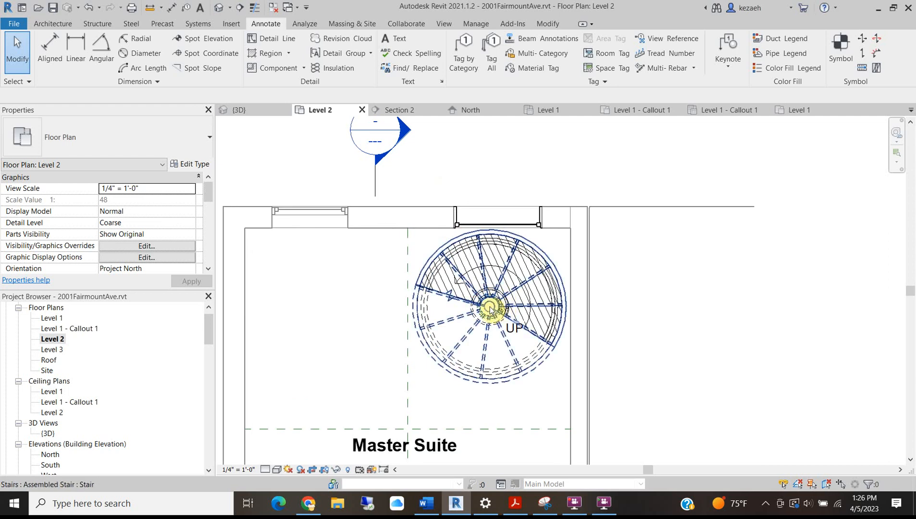
left_click(52, 47)
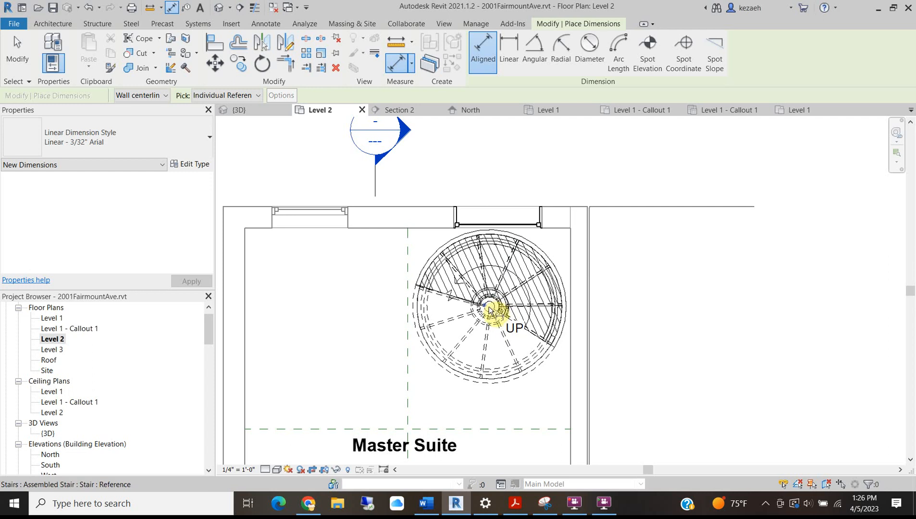
scroll(490, 311, "up", 3)
scroll(490, 310, "down", 1)
left_click(53, 24)
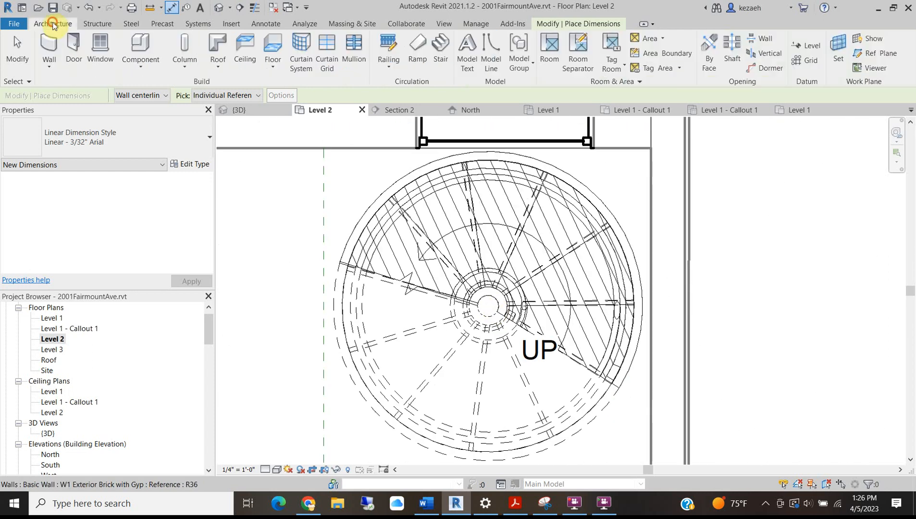
left_click(586, 24)
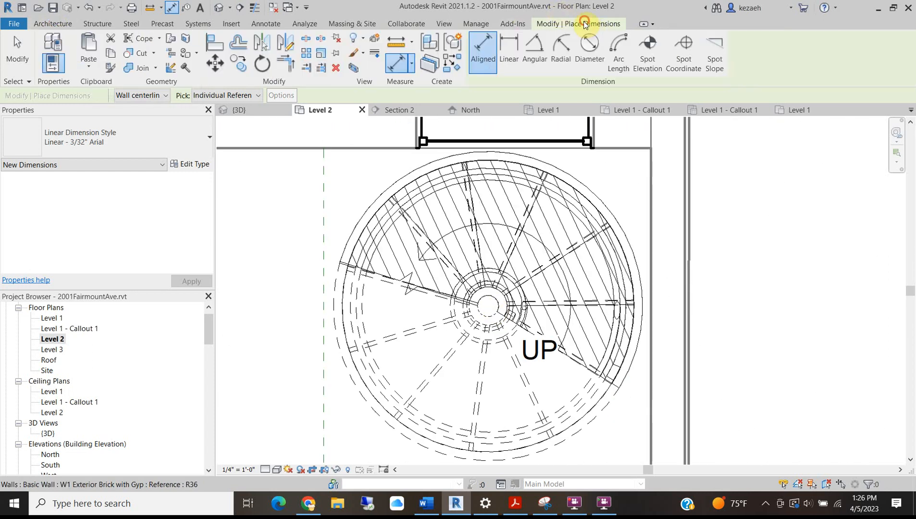
key("Escape")
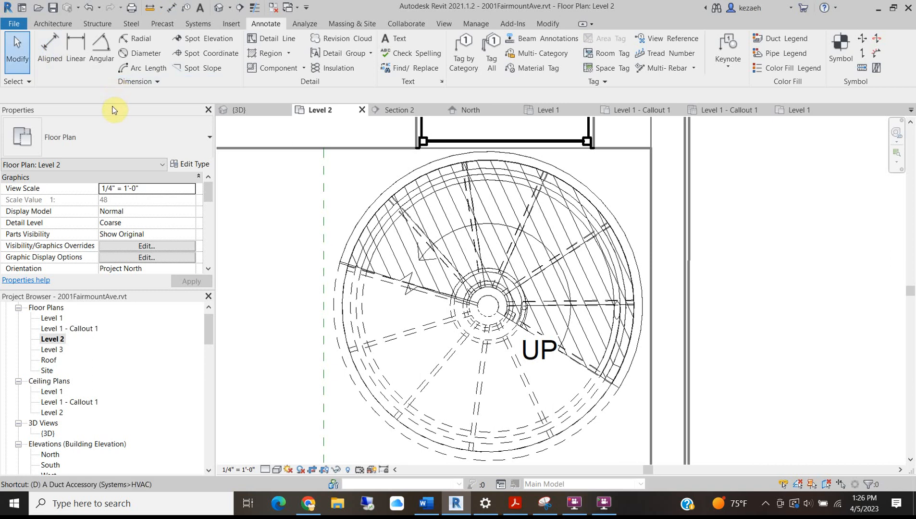
Add a radial dimension to the outer edge of the Master Suite's spiral stair, placed toward the party wall
key("i")
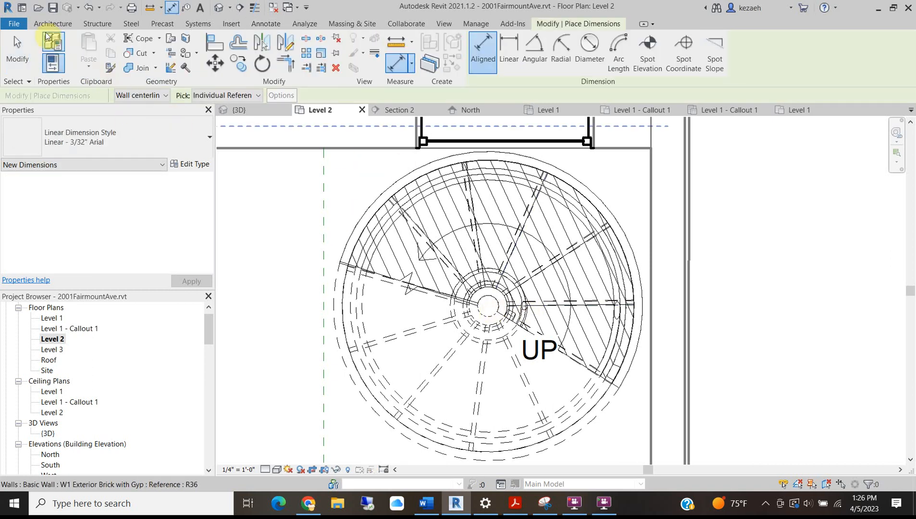
left_click(46, 25)
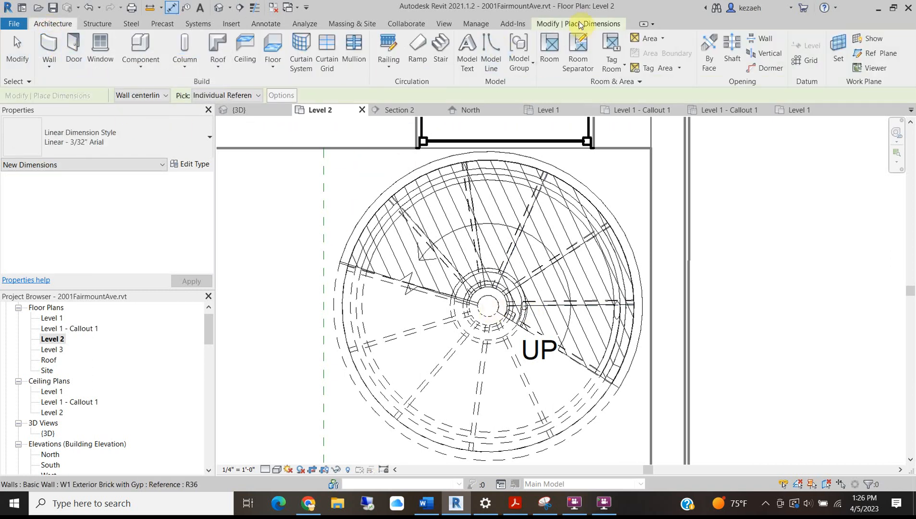
left_click(272, 25)
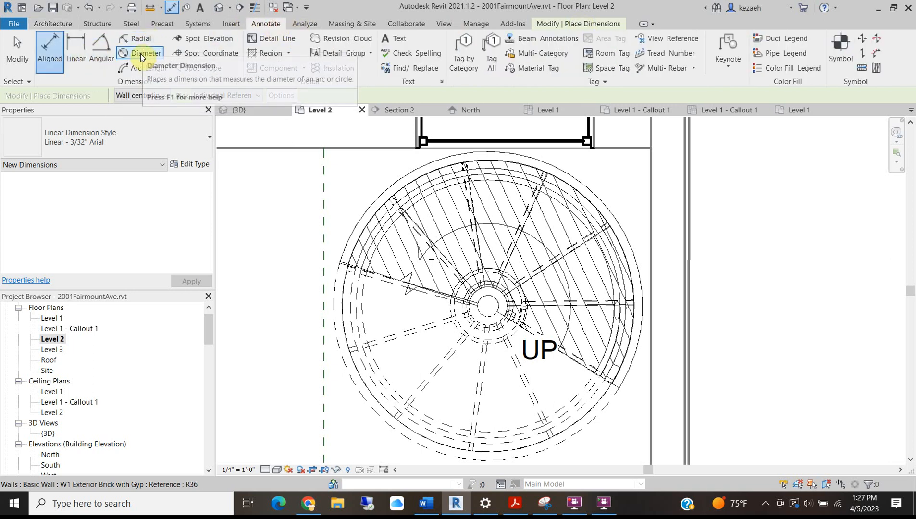
left_click(136, 39)
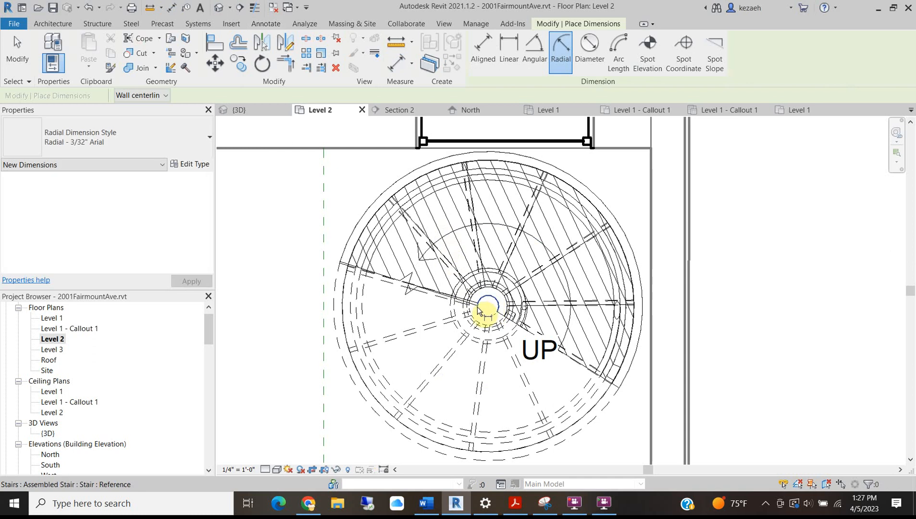
left_click(641, 267)
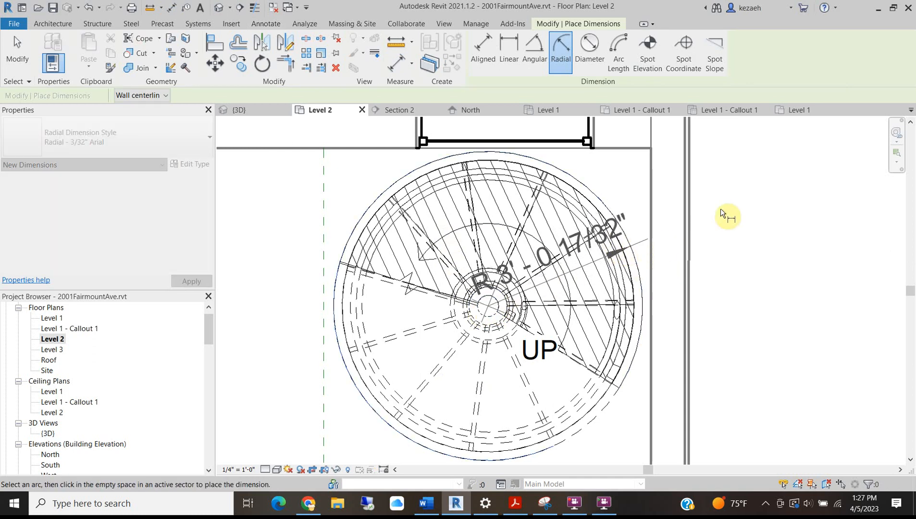
left_click(736, 207)
key("Escape")
key("Escape")
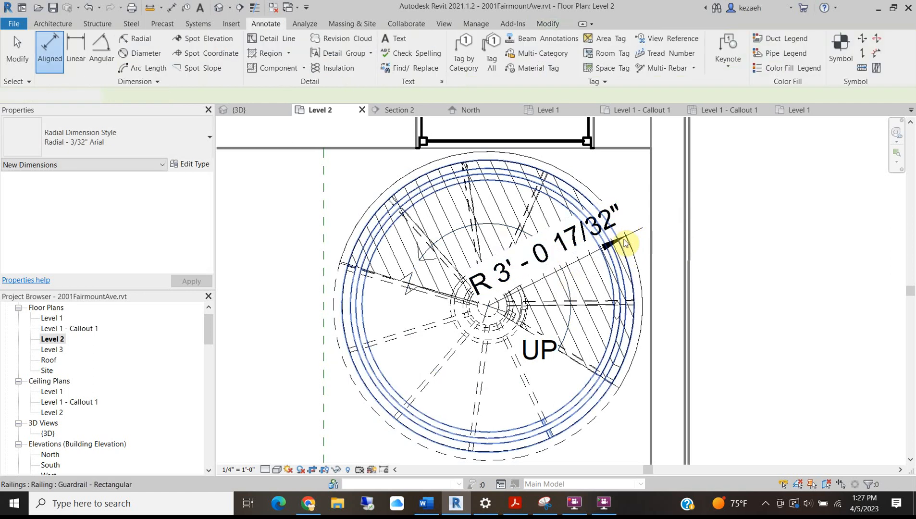
Try to set the spiral stair's radius value to 3' 0"
left_click(627, 245)
left_click(549, 260)
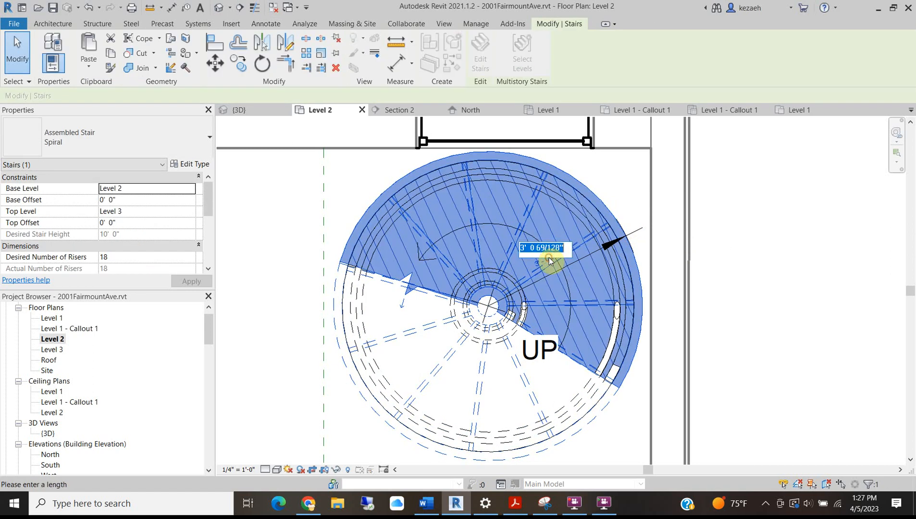
key("Return")
left_click(556, 258)
left_click(556, 248)
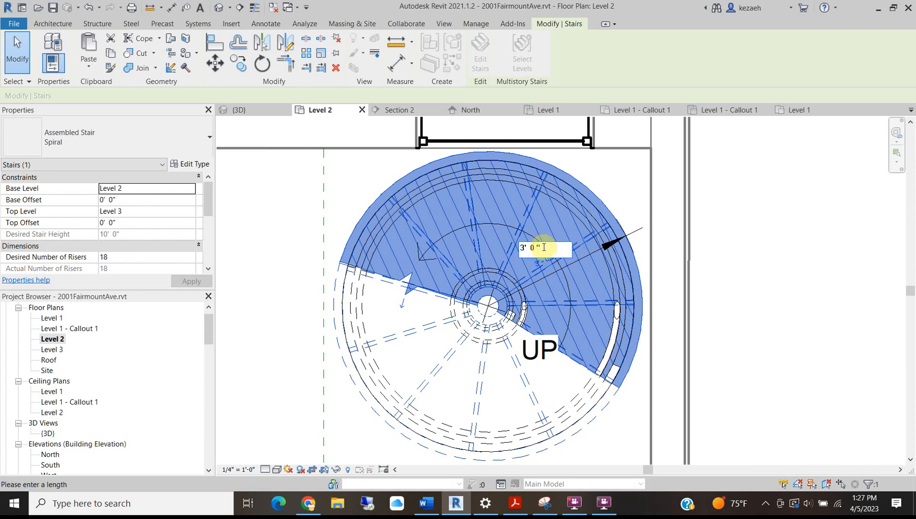
key("Escape")
key("Escape")
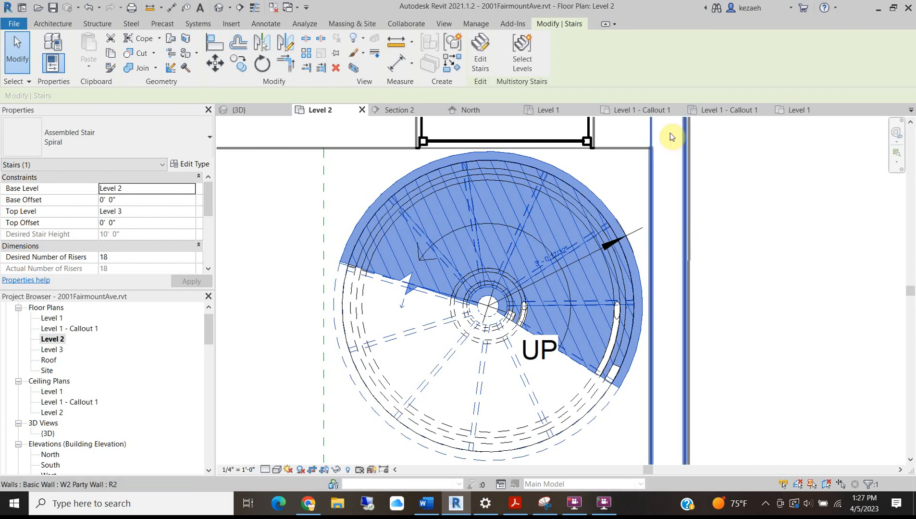
scroll(589, 255, "up", 2)
left_click(659, 215)
key("Escape")
left_click(620, 335)
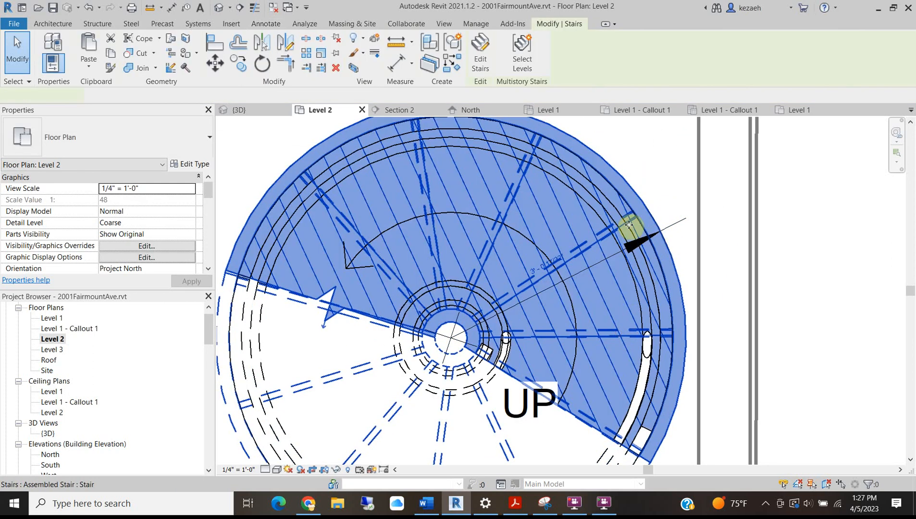
scroll(548, 363, "down", 3)
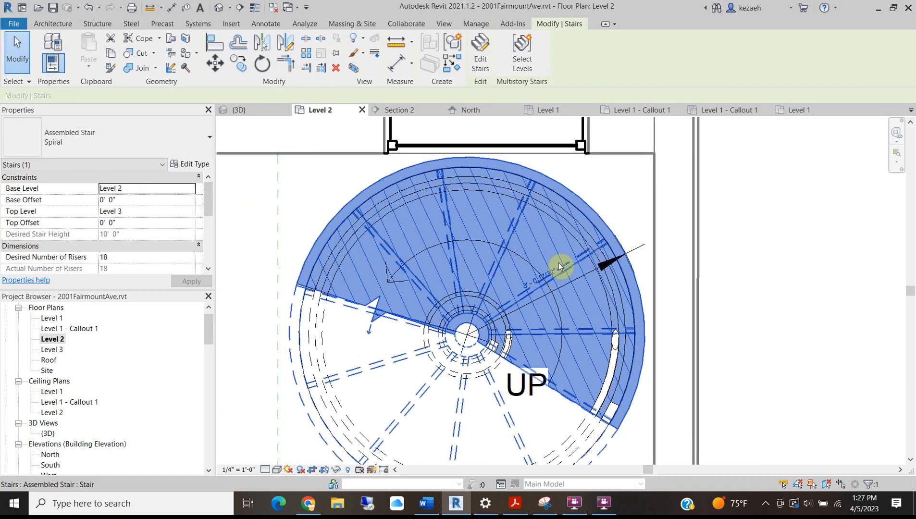
left_click(542, 277)
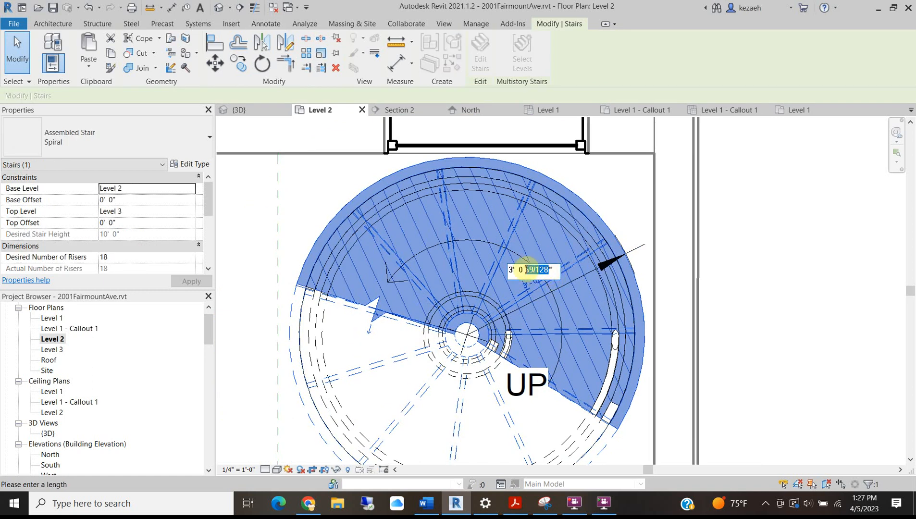
left_click(778, 274)
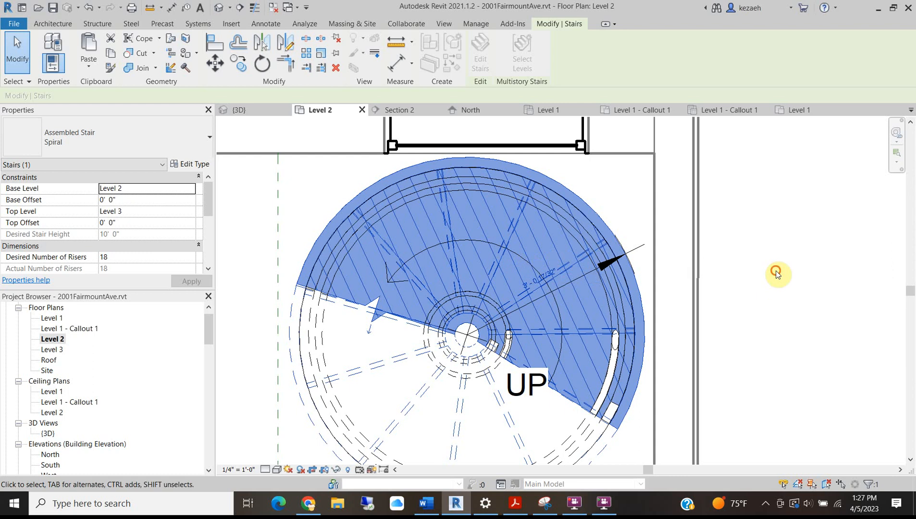
left_click(539, 277)
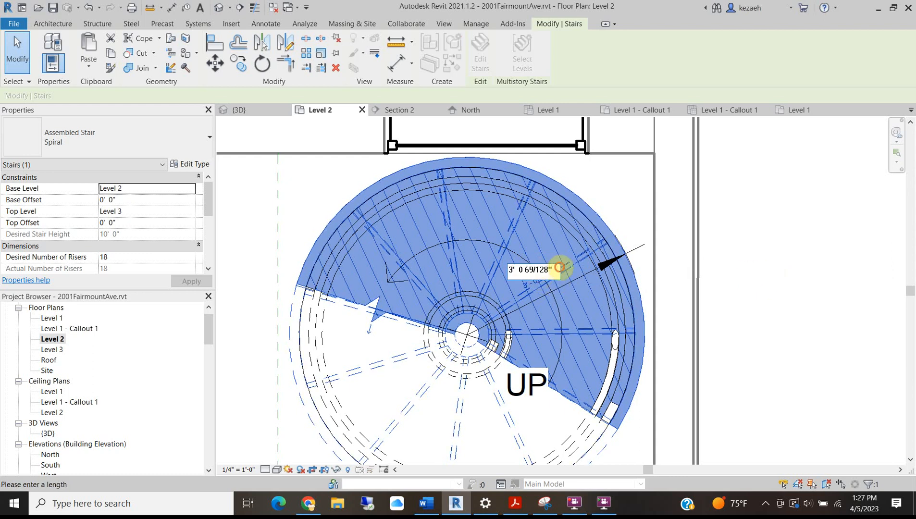
left_click(469, 271)
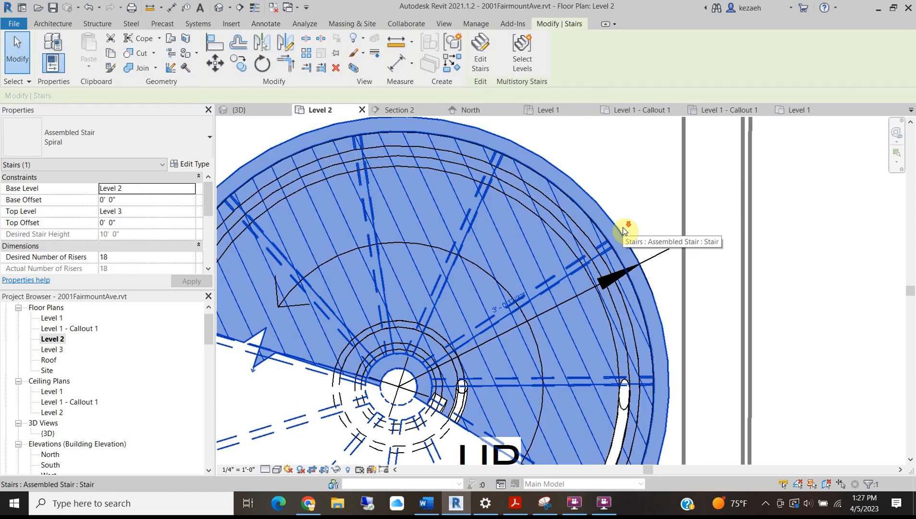
scroll(549, 339, "down", 5)
left_click_drag(549, 339, 558, 290)
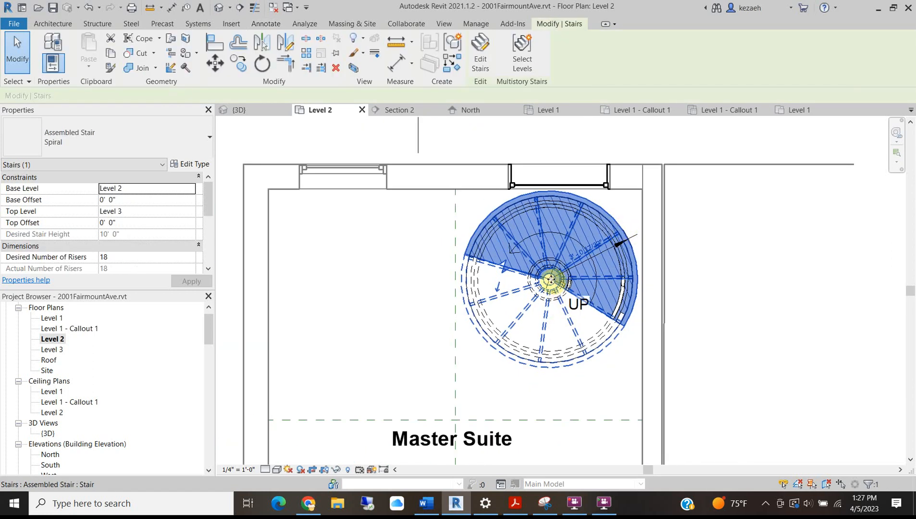
left_click(743, 340)
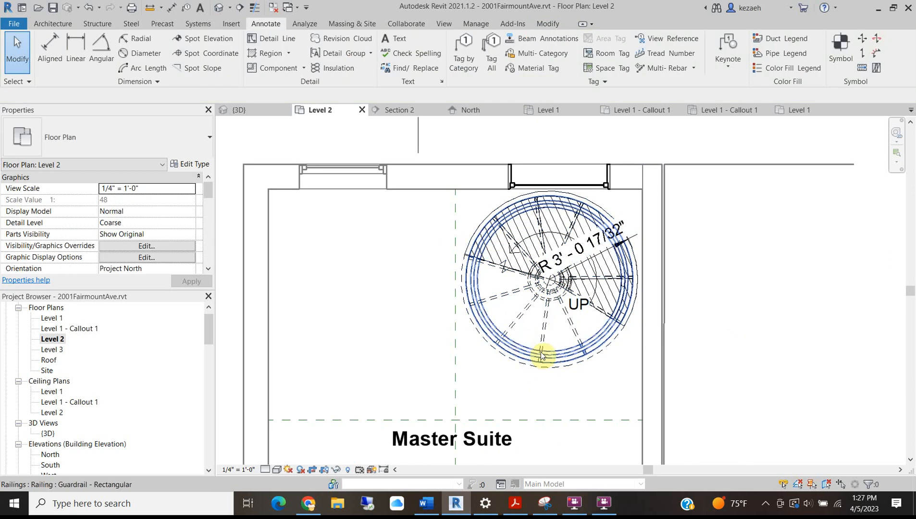
left_click(541, 355)
scroll(581, 218, "up", 3)
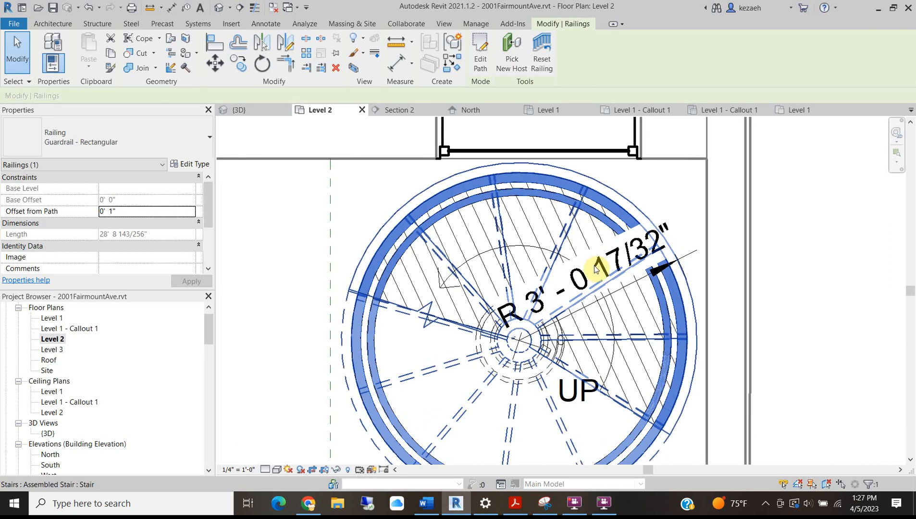
key("Escape")
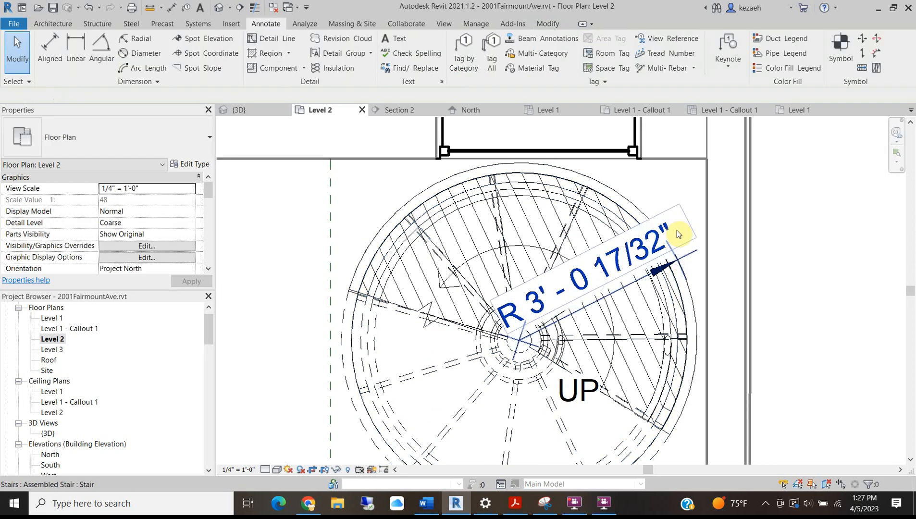
Override the project units format of the Radial - 3/32" Arial dimension type, rounding to the nearest 1/2"
left_click(653, 240)
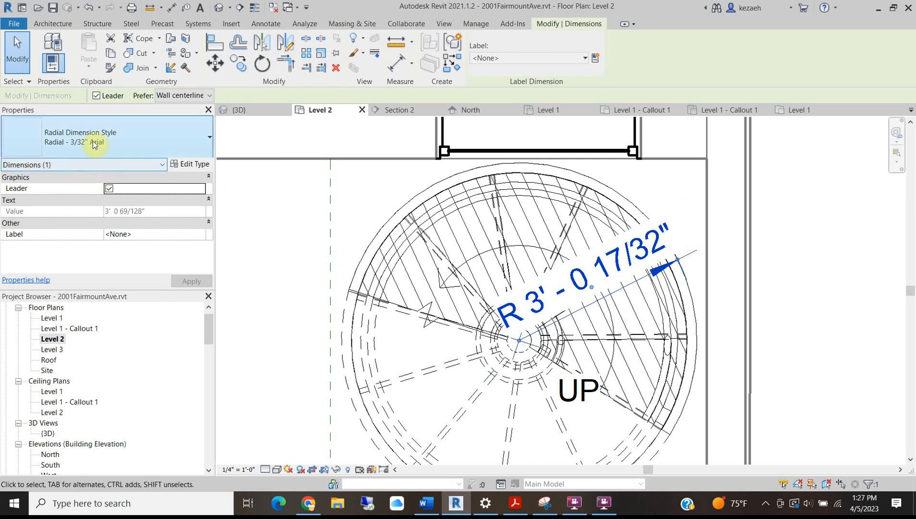
left_click(193, 165)
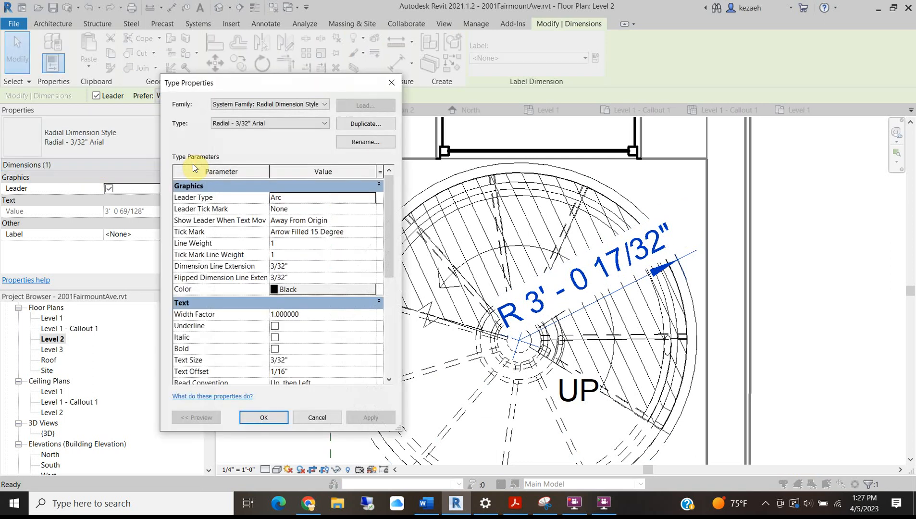
scroll(332, 274, "down", 2)
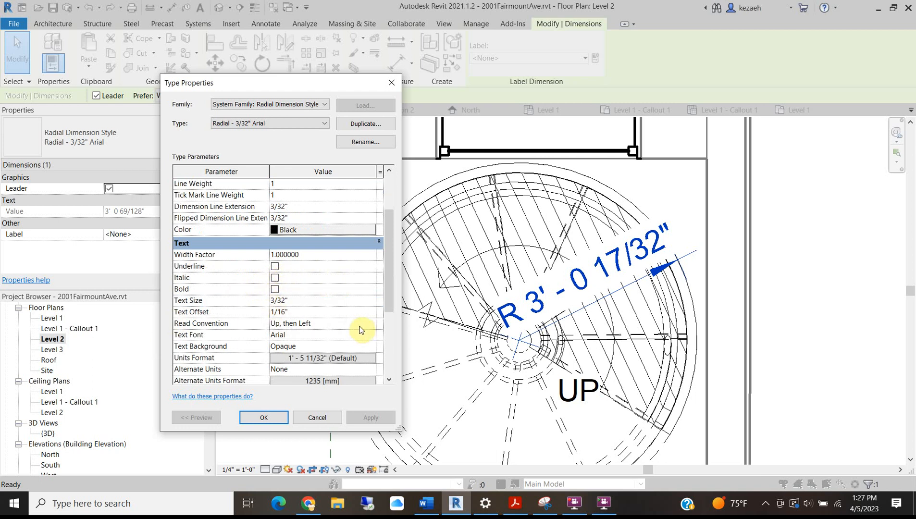
left_click(360, 358)
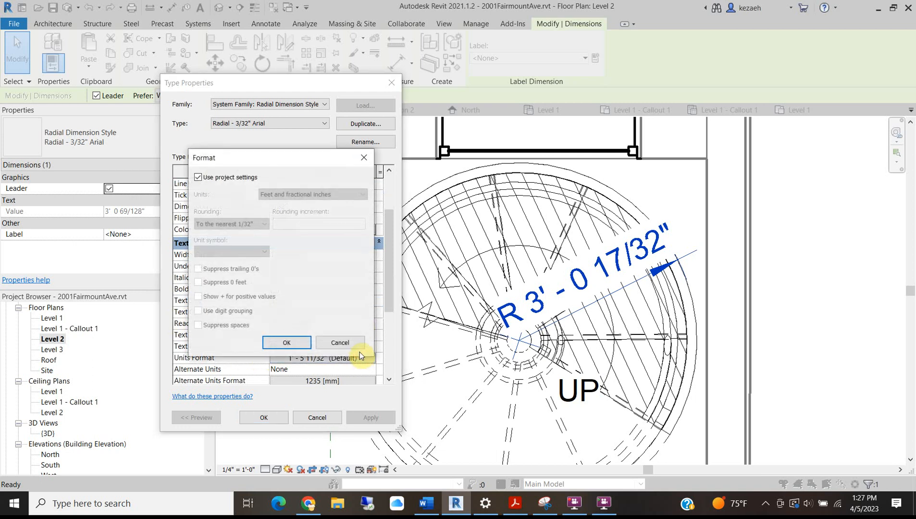
left_click(218, 178)
left_click(260, 226)
left_click(254, 254)
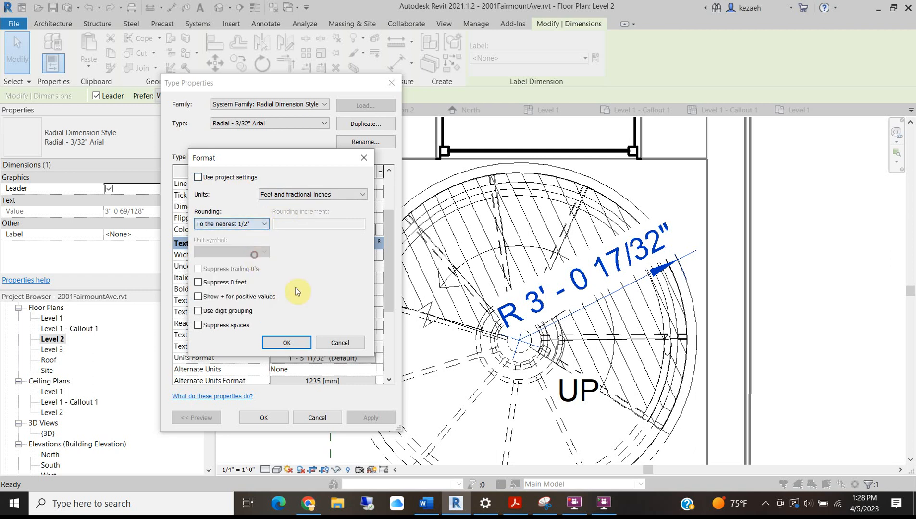
left_click(289, 342)
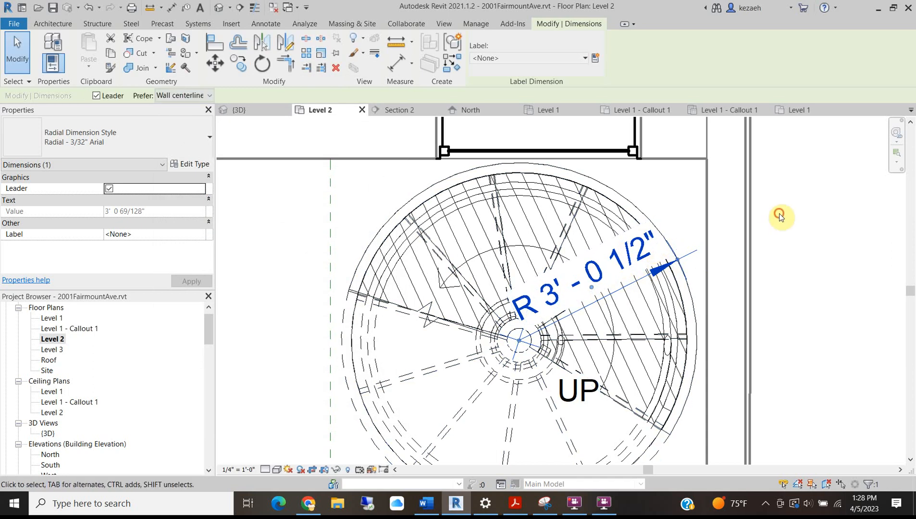
left_click(780, 214)
Examine the spiral stair's radial dimension and the plan from the Master Suite to the hall at the stair head
scroll(593, 286, "down", 4)
scroll(614, 262, "up", 6)
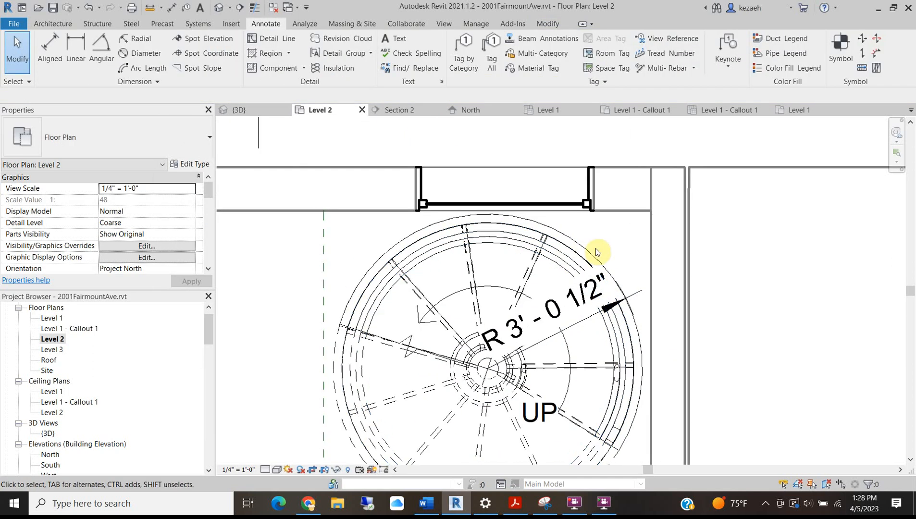
scroll(629, 281, "down", 5)
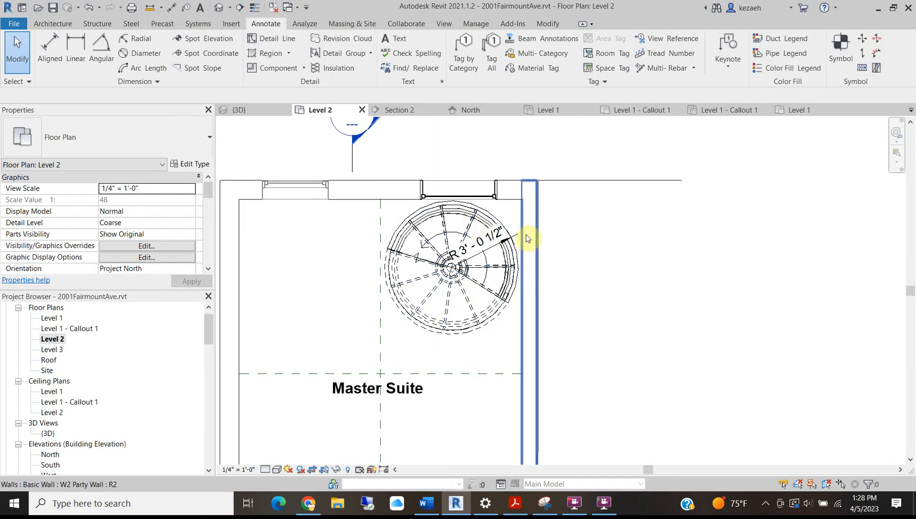
scroll(427, 236, "up", 3)
scroll(433, 217, "down", 2)
middle_click_drag(402, 422, 431, 332)
scroll(432, 331, "down", 2)
middle_click_drag(364, 453, 325, 308)
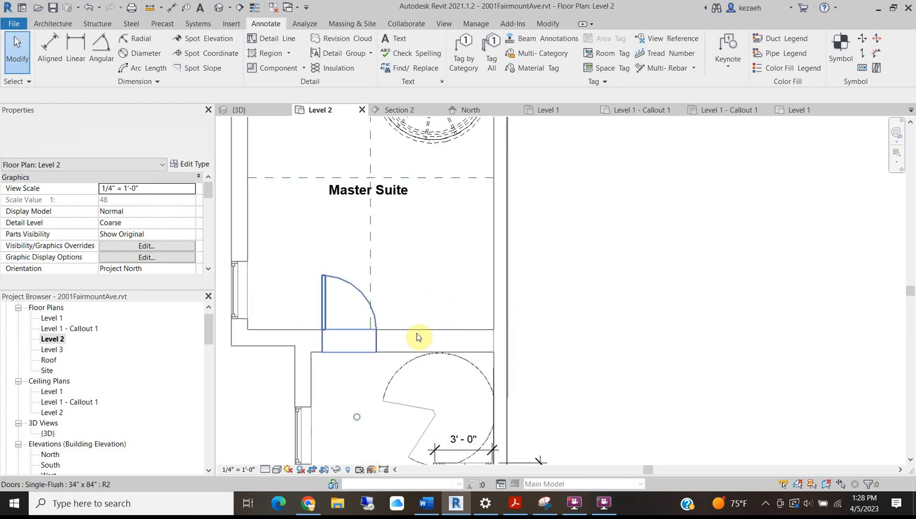
Set Level 2's phase filter to Show Previous + Demo and examine the plan from the Master Suite to the WC
middle_click_drag(392, 413, 414, 278)
scroll(401, 300, "down", 4)
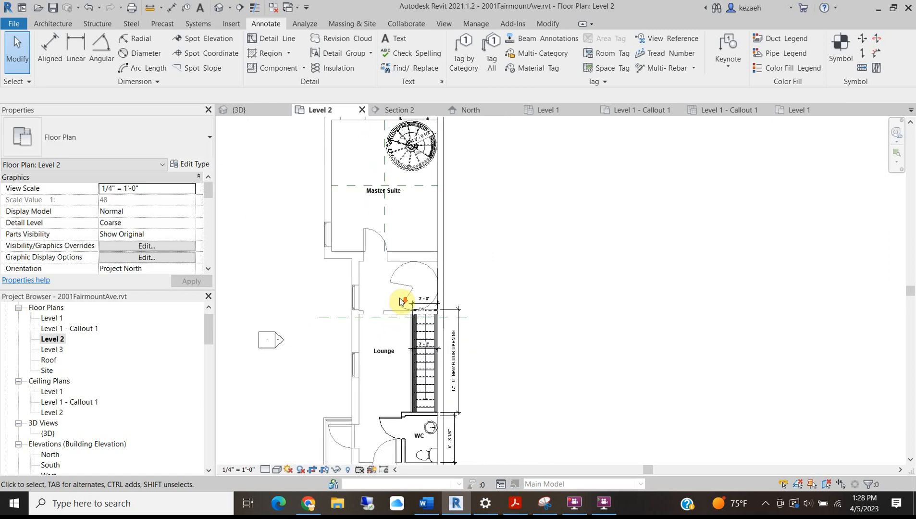
scroll(464, 390, "up", 2)
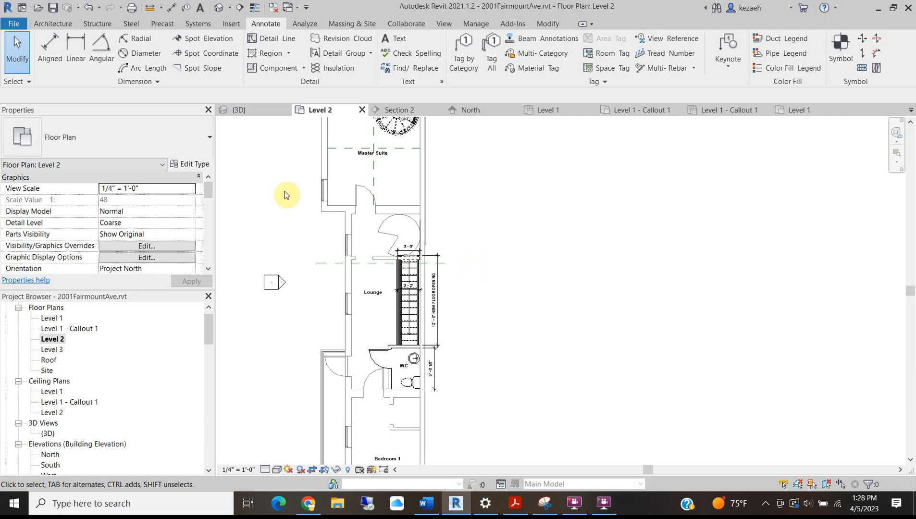
left_click_drag(210, 189, 204, 258)
left_click(192, 239)
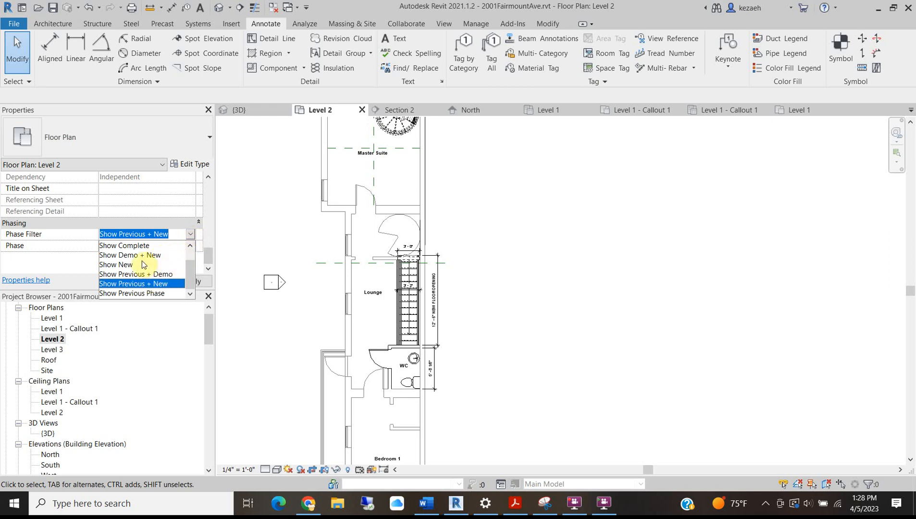
left_click(183, 275)
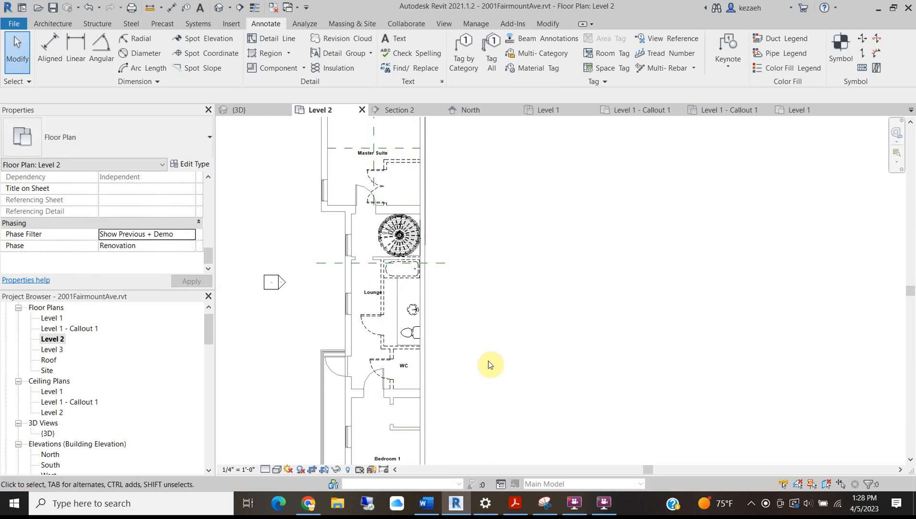
middle_click_drag(406, 175, 391, 248)
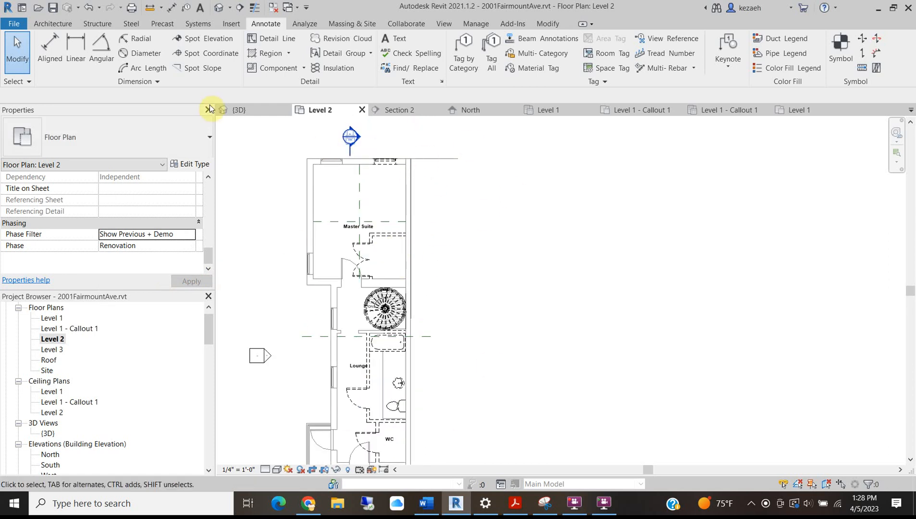
scroll(407, 163, "up", 2)
scroll(406, 164, "down", 2)
middle_click_drag(435, 259, 454, 181)
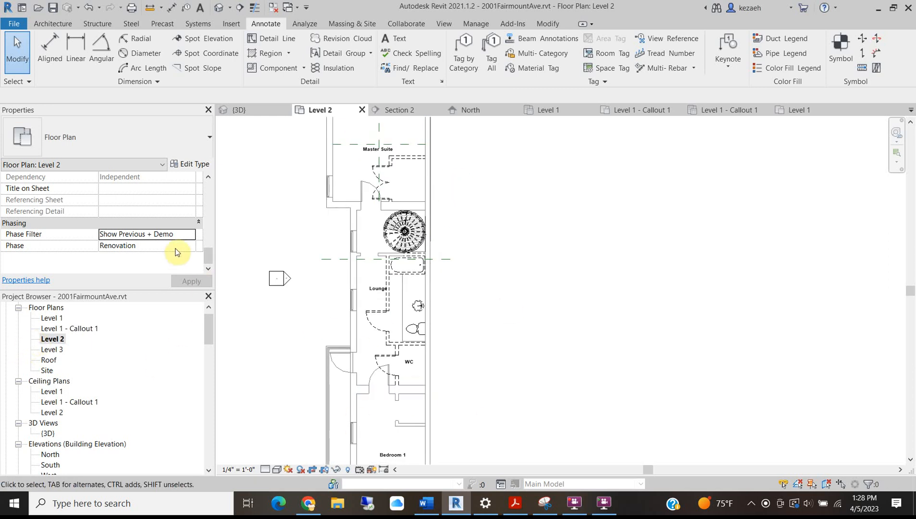
Return Level 2's phase filter to Show Previous + New
left_click(189, 236)
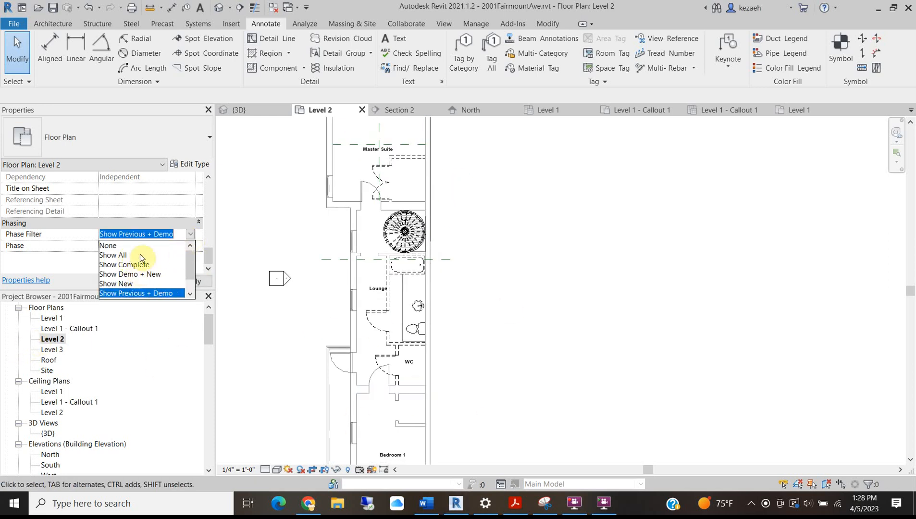
scroll(172, 269, "down", 1)
left_click(164, 278)
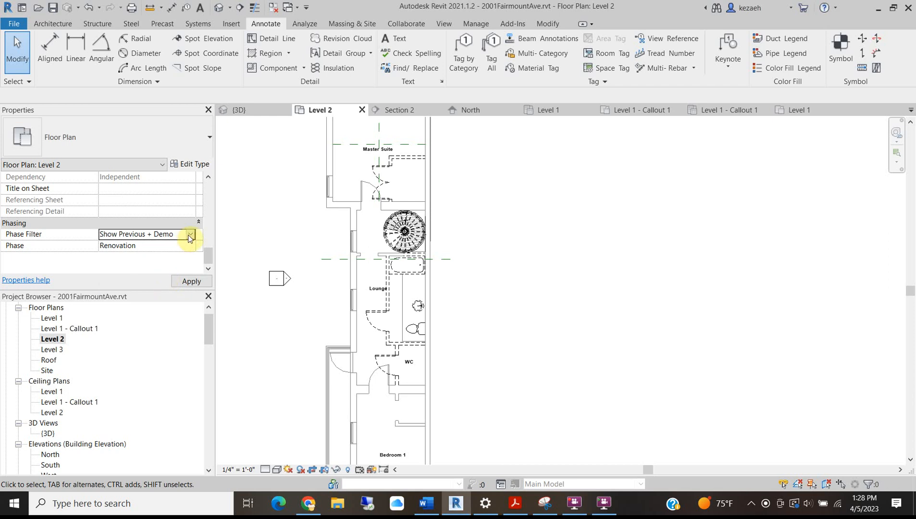
left_click(189, 236)
scroll(161, 290, "down", 1)
left_click(159, 292)
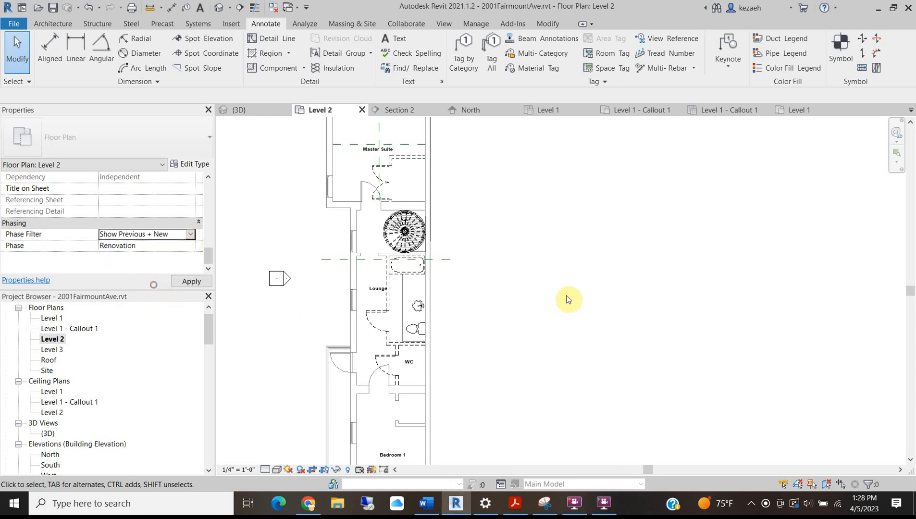
Examine the renovation plan from the Lounge and WC up to the Master Suite's spiral stair
scroll(417, 322, "up", 2)
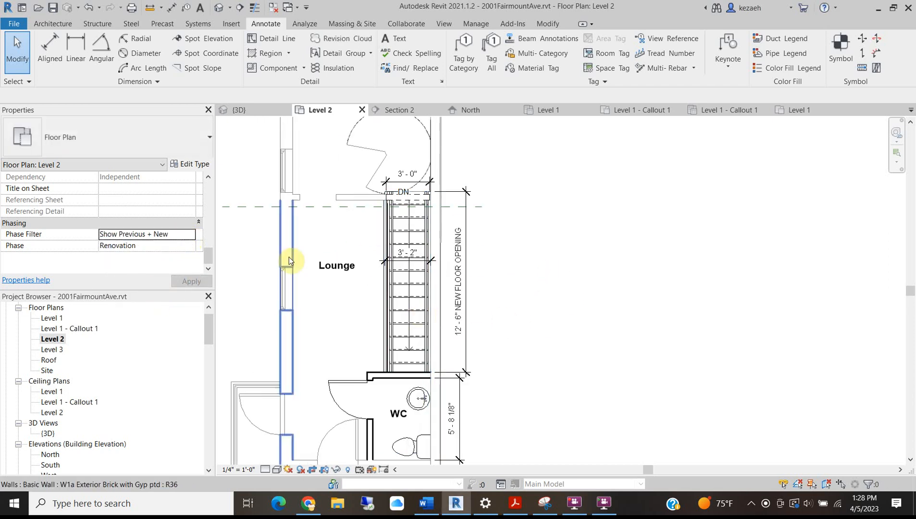
scroll(402, 262, "down", 3)
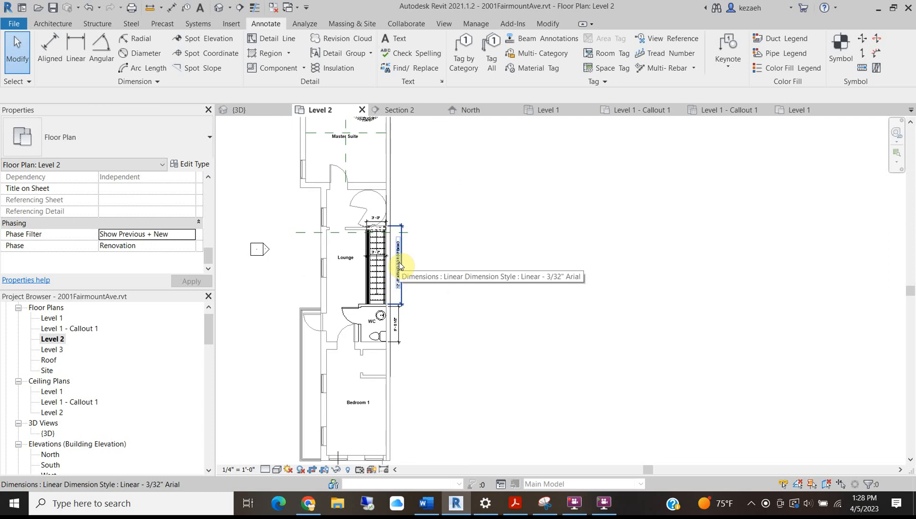
middle_click_drag(421, 286, 406, 397)
scroll(392, 347, "up", 1)
scroll(338, 177, "up", 5)
scroll(391, 201, "down", 4)
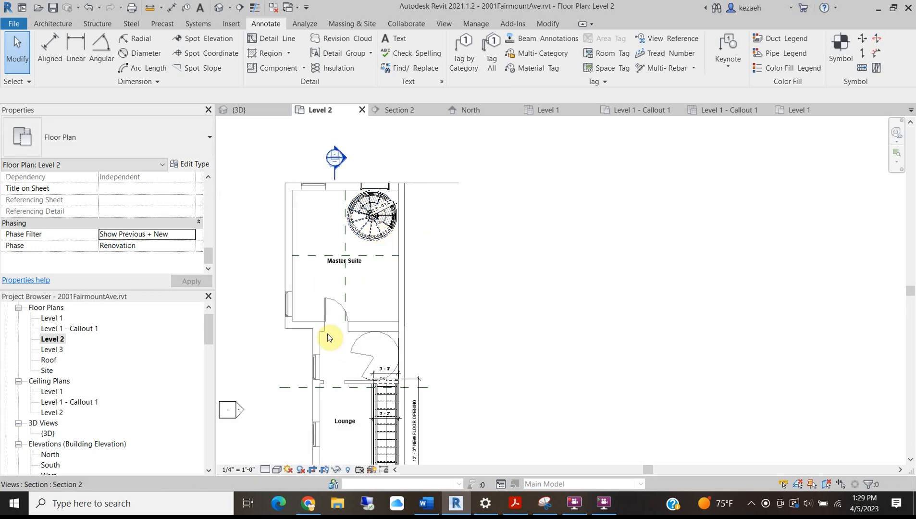
Add an aligned dimension across the WC's width, from the party wall to the inner face of the door-side wall, placed below the room
scroll(331, 379, "up", 2)
scroll(380, 390, "up", 4)
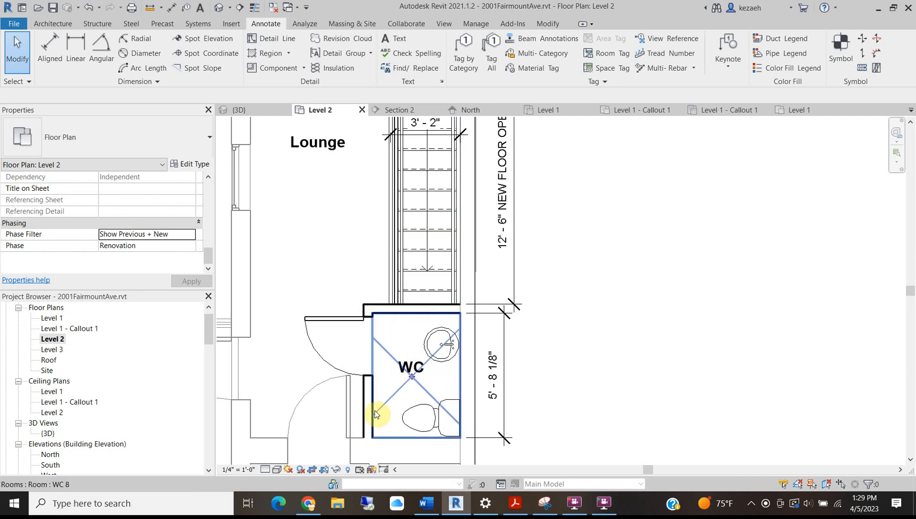
key("d")
key("i")
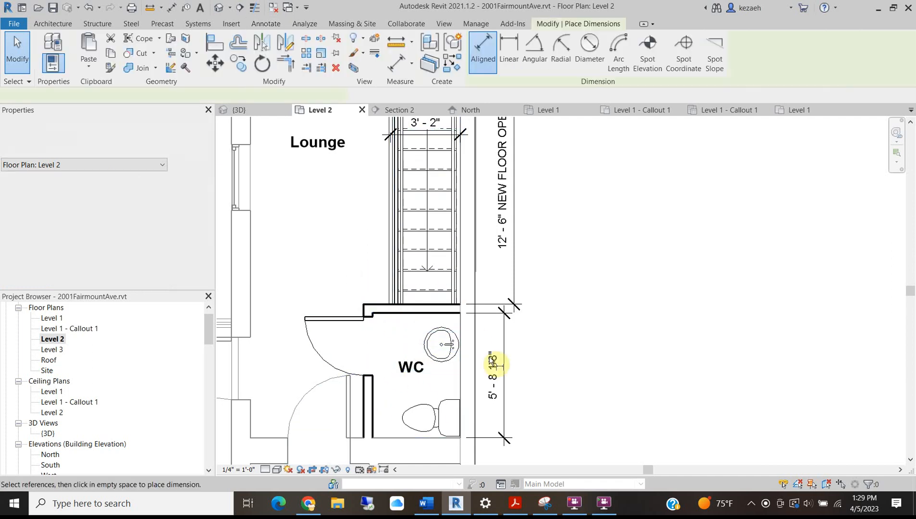
scroll(450, 403, "up", 1)
left_click(464, 391)
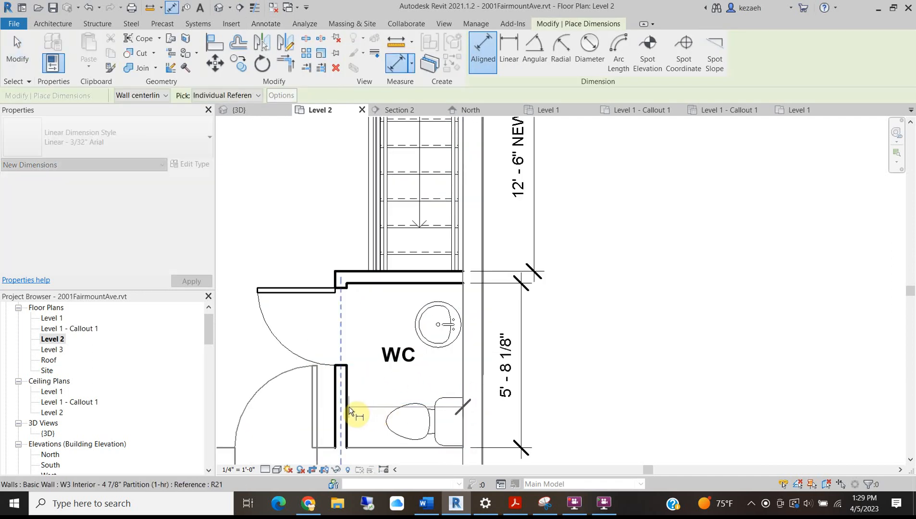
left_click(347, 408)
middle_click_drag(368, 388, 360, 235)
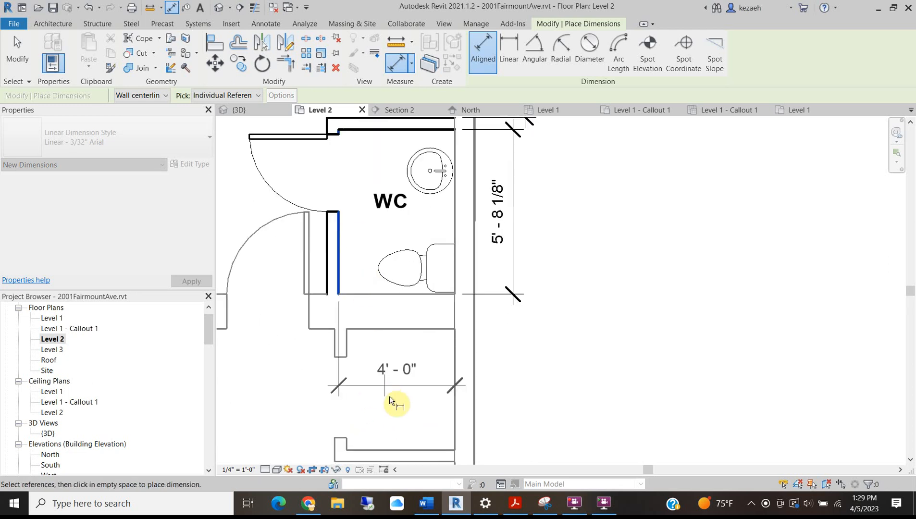
left_click(385, 321)
middle_click_drag(355, 196, 341, 255)
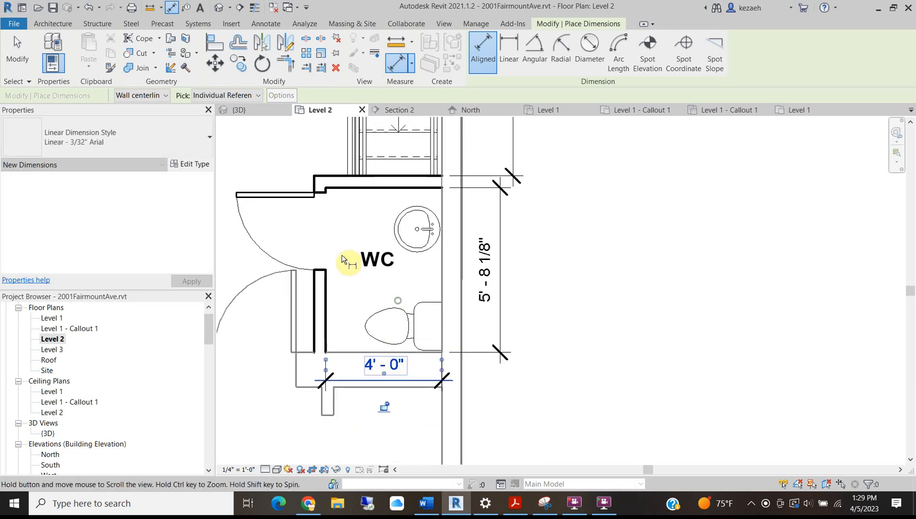
key("Escape")
Tag the WC door and set its Mark to 02
key("t")
key("g")
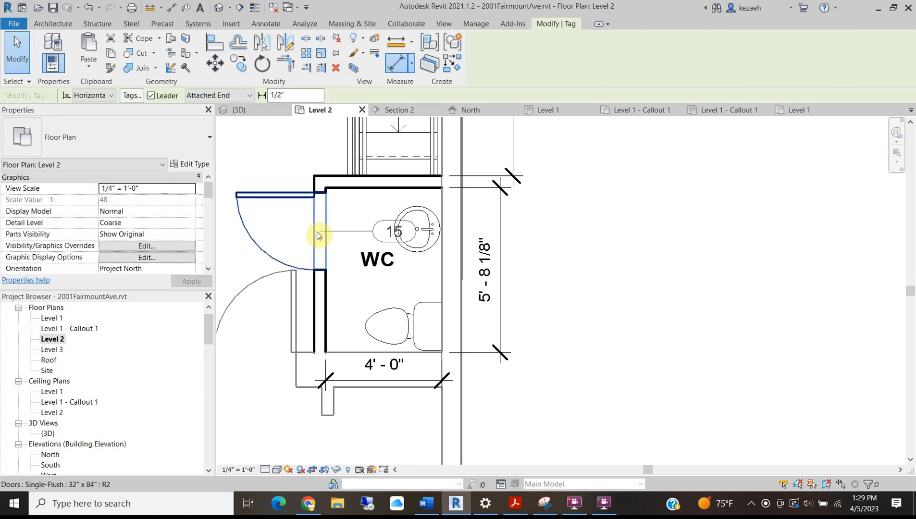
left_click(317, 235)
key("Escape")
left_click(287, 199)
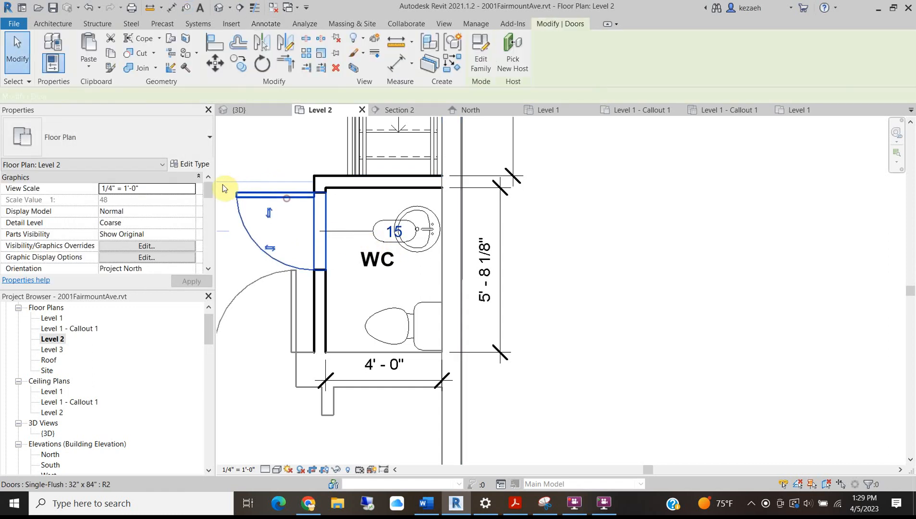
scroll(137, 211, "down", 5)
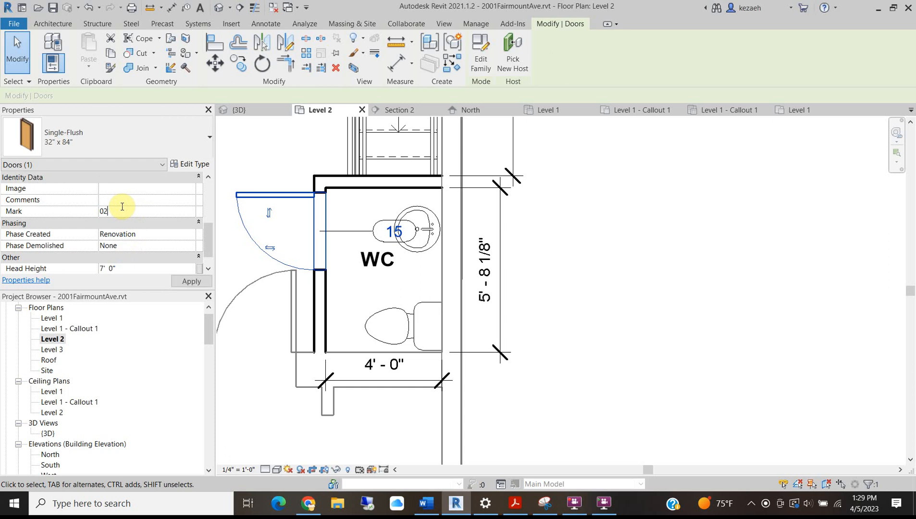
left_click(697, 208)
Remove the leader from the WC door's tag and move the tag inside the door swing
left_click(358, 226)
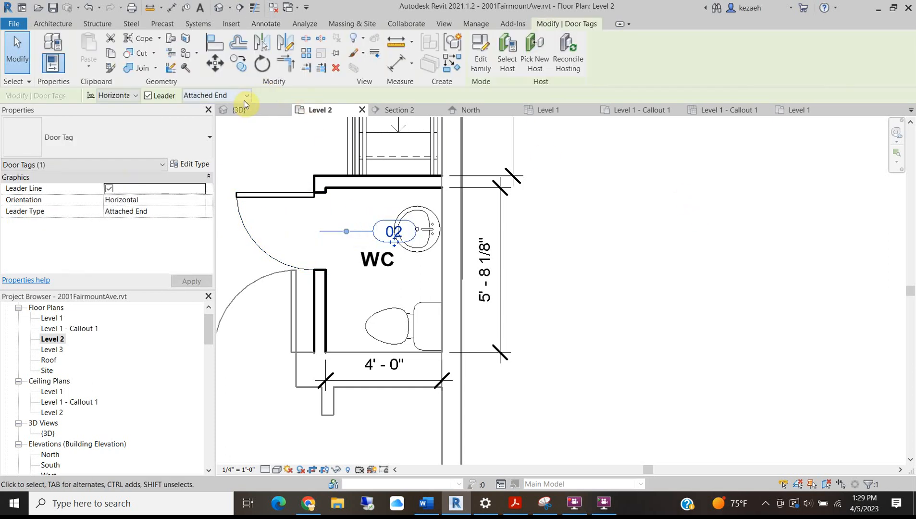
left_click(149, 95)
left_click_drag(398, 238, 282, 231)
scroll(338, 248, "down", 3)
left_click(339, 246)
scroll(342, 206, "up", 3)
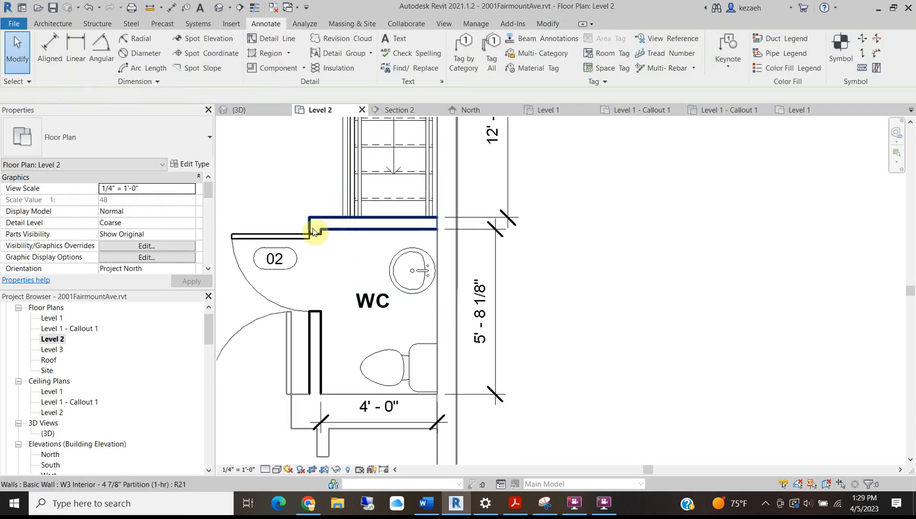
Tag the wall between the stairs and the WC, placing the tag in the Lounge with its leader bent over the stairs
key("t")
key("g")
left_click(324, 222)
left_click_drag(324, 171, 377, 145)
left_click_drag(315, 171, 235, 172)
left_click_drag(299, 148, 378, 143)
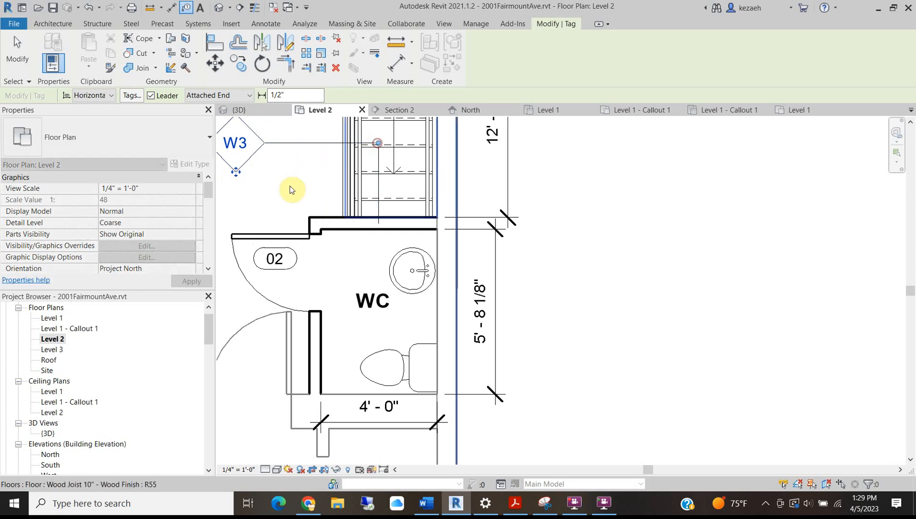
Tag the WC's short wall below the door, stacking its tag on the Lounge's W3 tag with a separate bent leader
middle_click_drag(295, 237, 401, 236)
left_click(420, 337)
left_click_drag(333, 365, 330, 357)
left_click_drag(388, 329, 341, 171)
left_click_drag(388, 194, 345, 357)
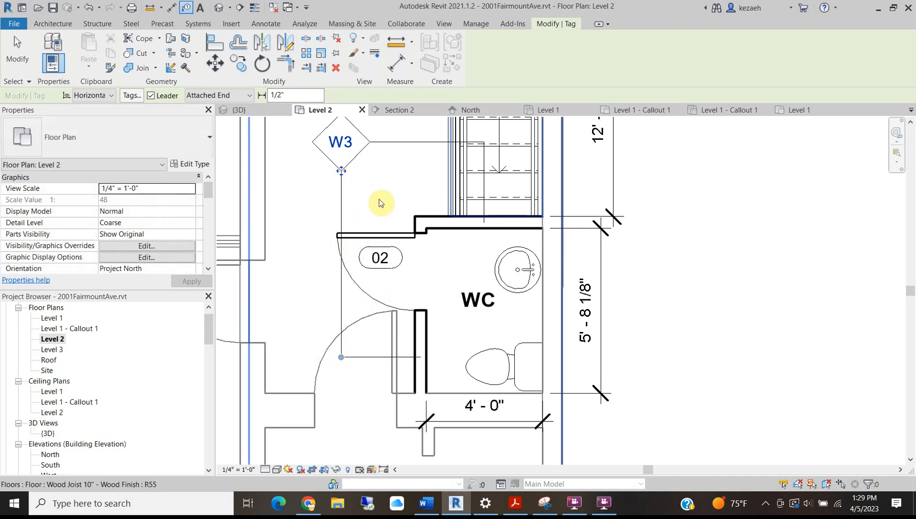
middle_click_drag(370, 215, 350, 293)
scroll(462, 262, "down", 3)
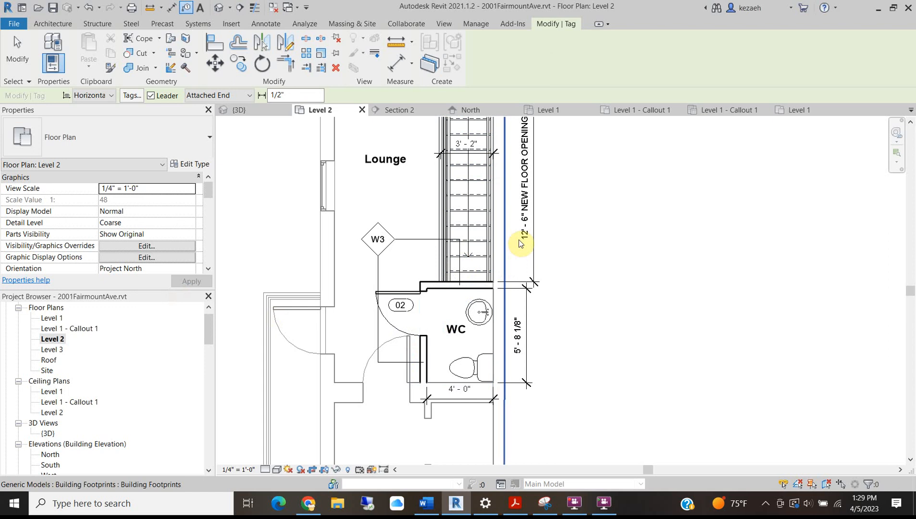
Add a 3/32" Arial text note reading "INFILL FLOOR OPENING WITH FLOOR TYPE 1" outside the party wall beside the round floor infill
key("Escape")
scroll(463, 320, "up", 3)
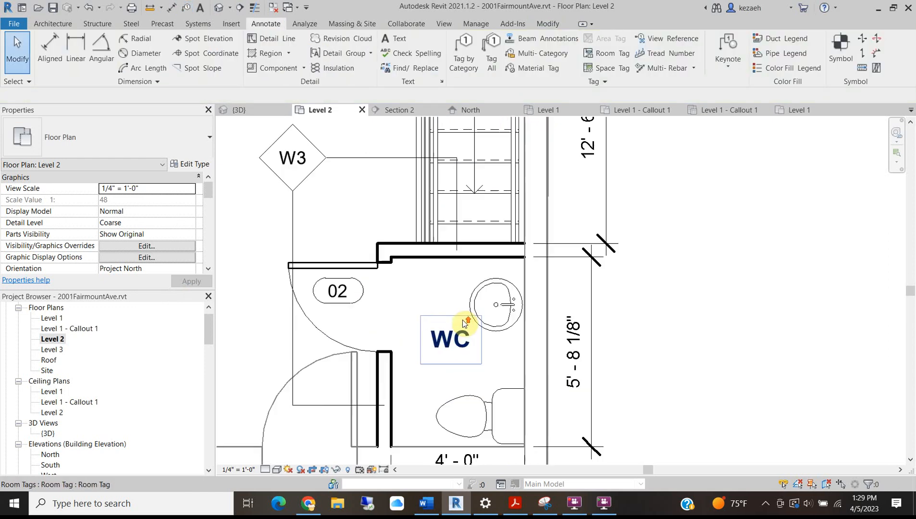
scroll(462, 336, "down", 3)
scroll(423, 240, "down", 2)
middle_click_drag(400, 188, 374, 275)
scroll(402, 233, "up", 2)
scroll(408, 280, "down", 2)
scroll(399, 270, "up", 2)
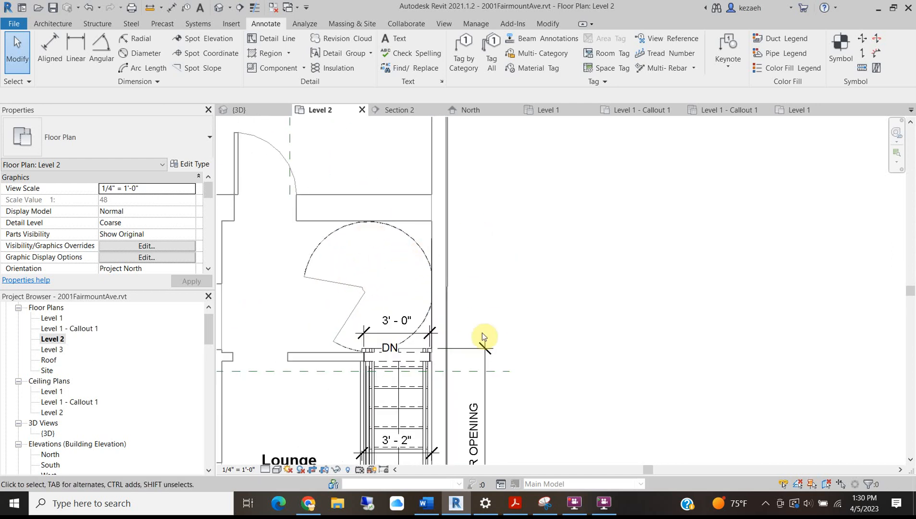
left_click(392, 41)
left_click(123, 148)
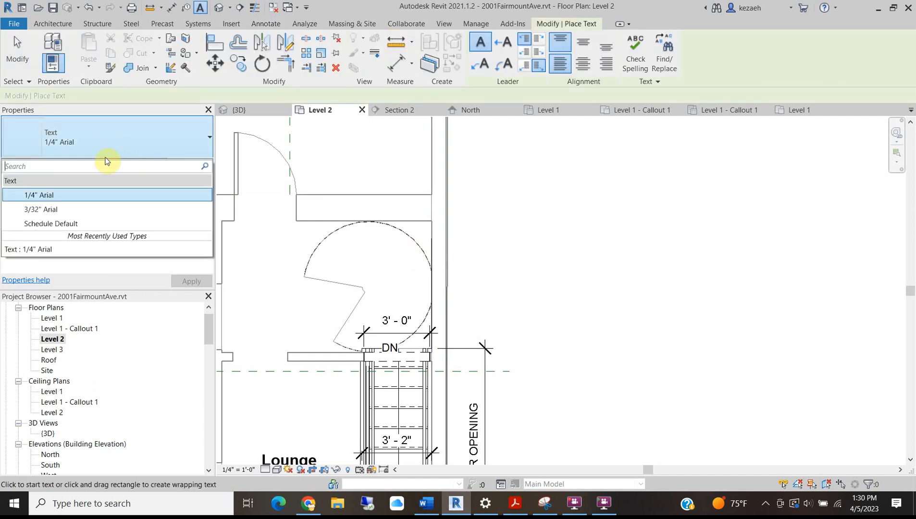
left_click(67, 207)
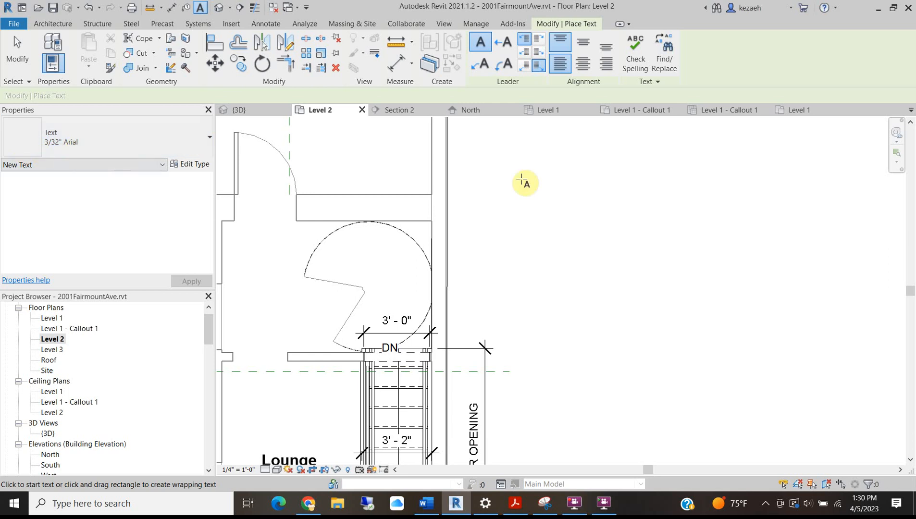
left_click_drag(462, 243, 569, 288)
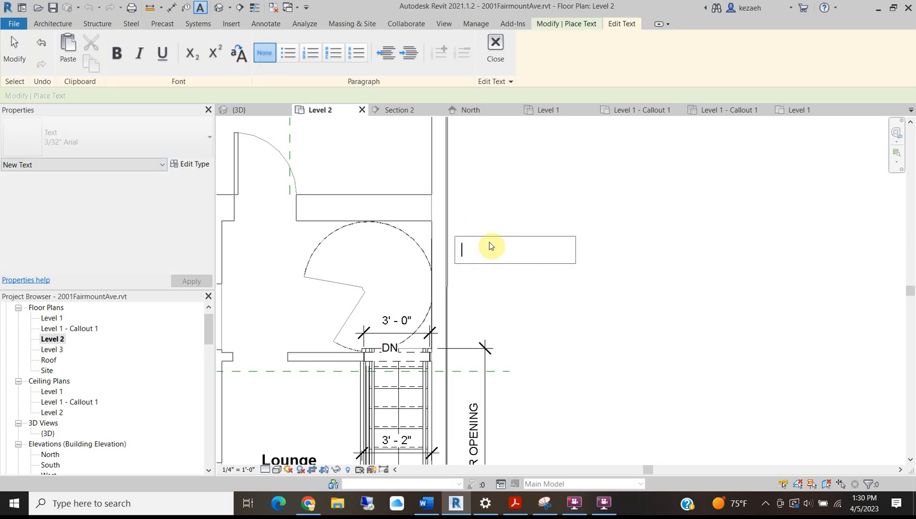
type("FLOOR TYPEINFILL FLOOR")
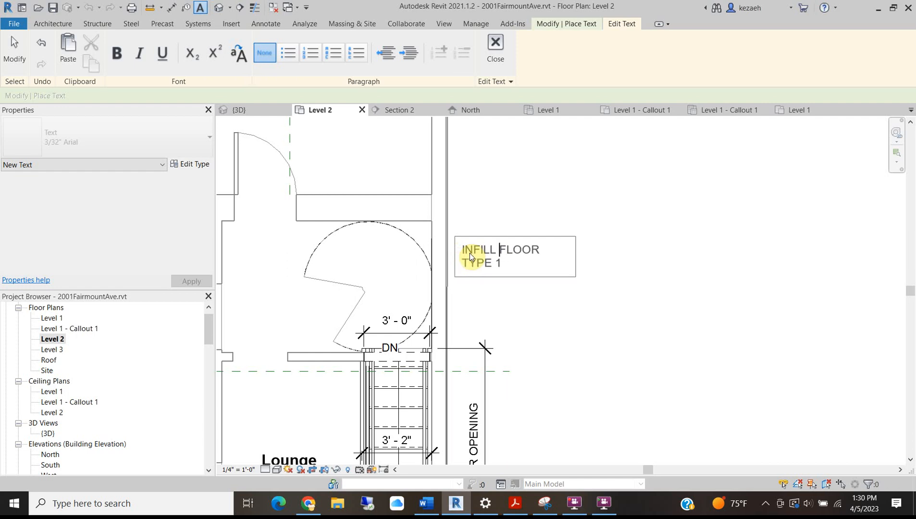
type(" O")
type("PENING WITH")
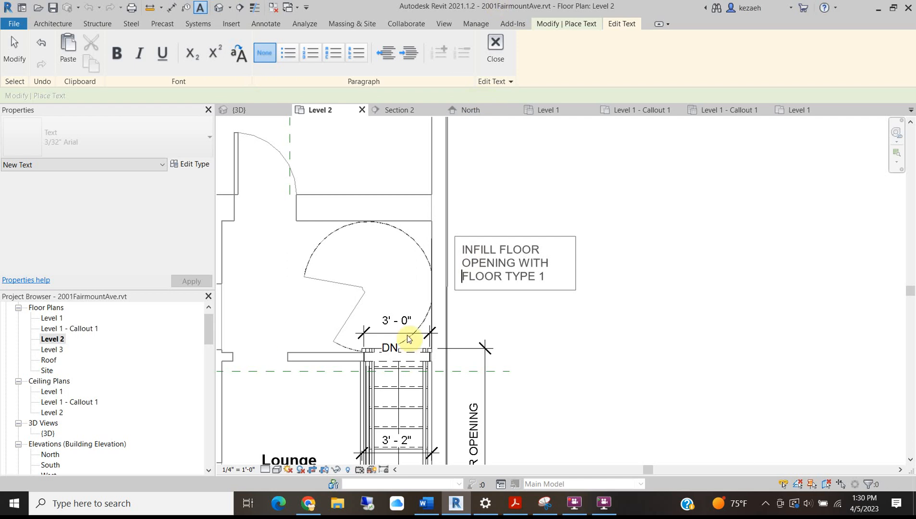
left_click(559, 222)
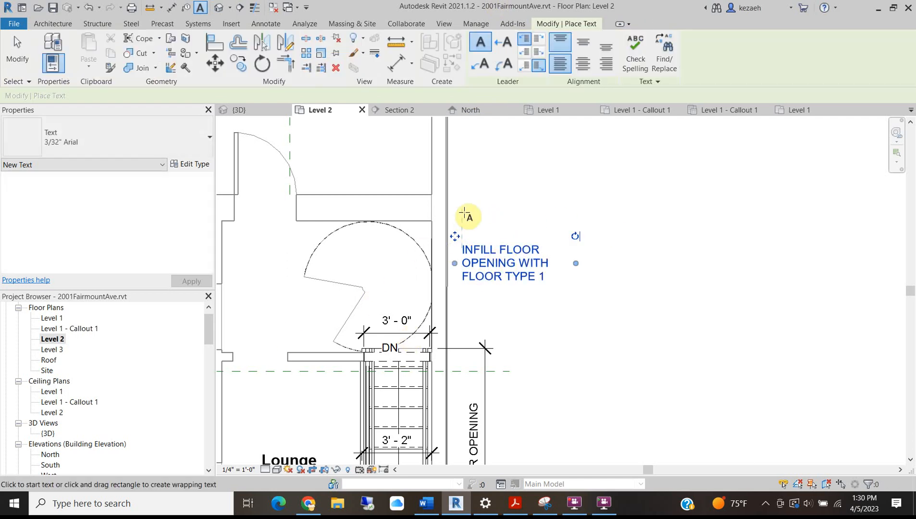
Shift the infill note farther from the wall and add an elbowed leader pointing to the round floor infill
key("Escape")
left_click(471, 246)
left_click_drag(455, 236, 479, 236)
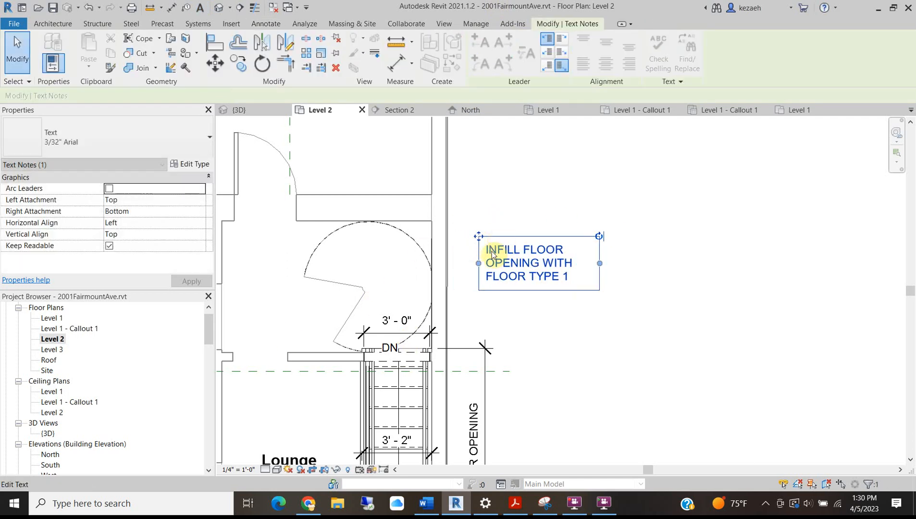
left_click(479, 46)
left_click_drag(355, 270, 409, 288)
left_click_drag(434, 249, 457, 249)
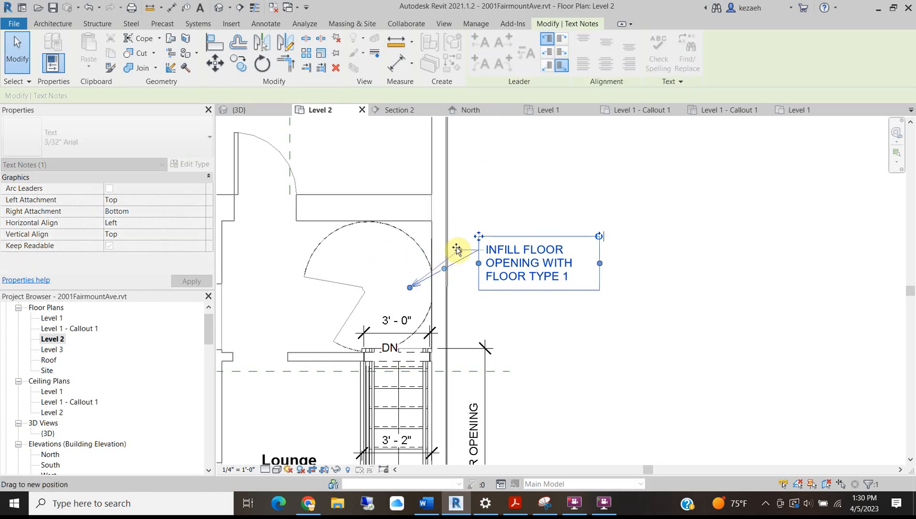
left_click(356, 262)
Override the infill floor's graphics in this view with the small Diagonal down pattern as the surface foreground
scroll(312, 262, "up", 3)
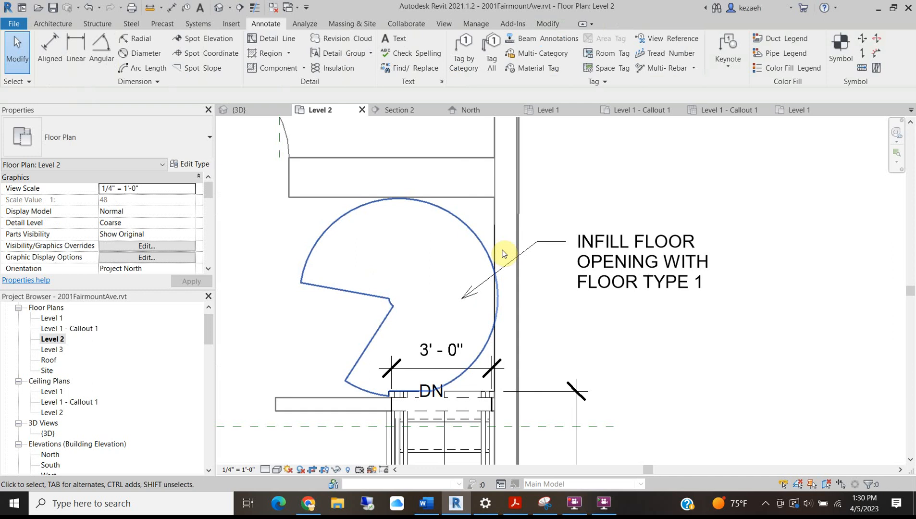
left_click(460, 226)
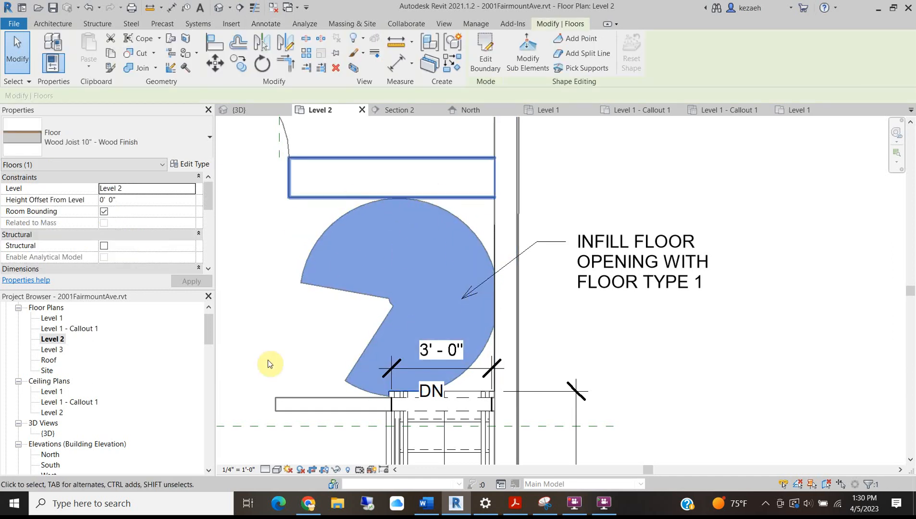
right_click(364, 229)
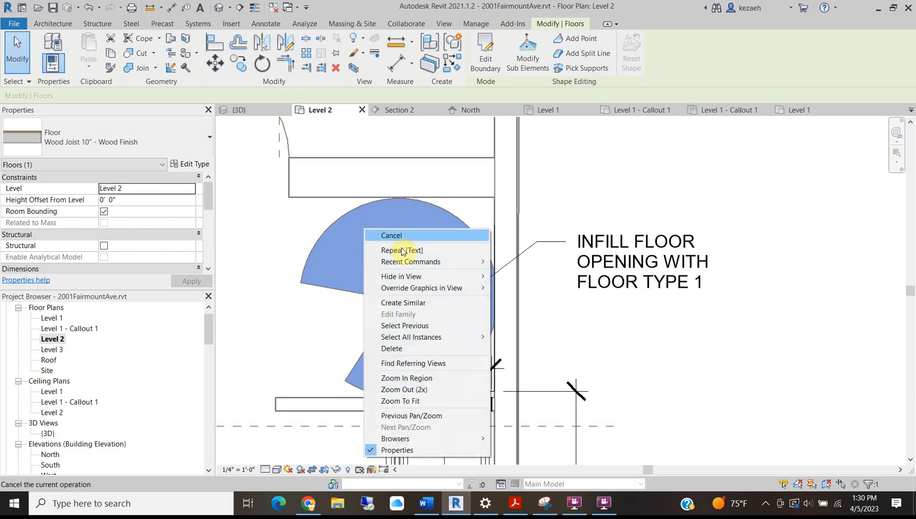
mouse_move(458, 288)
left_click(521, 288)
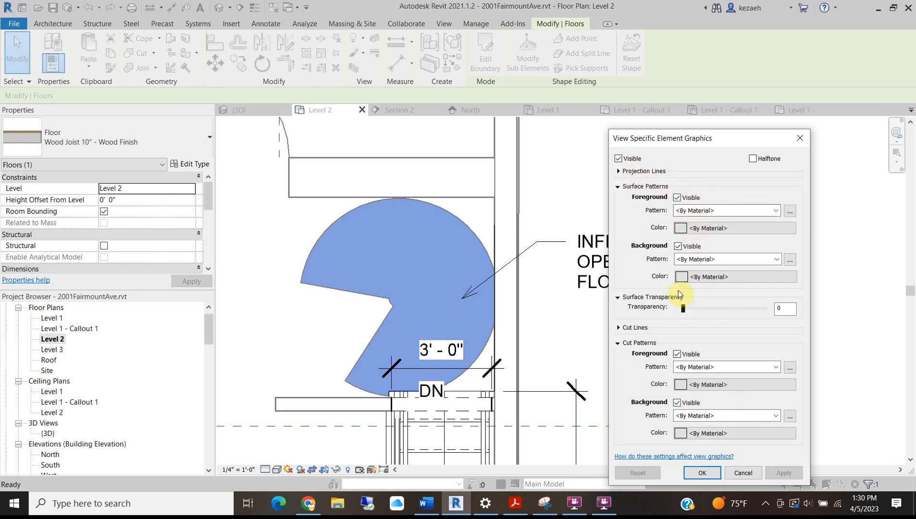
left_click(700, 215)
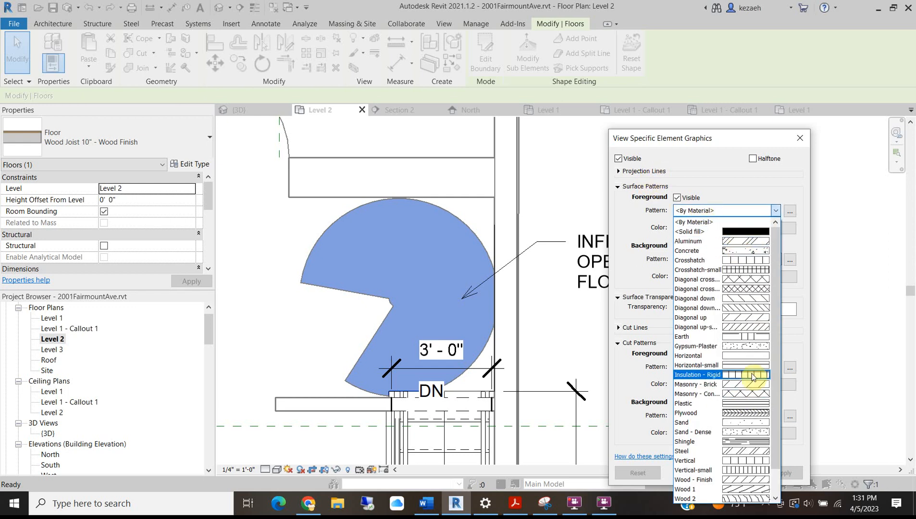
left_click(754, 306)
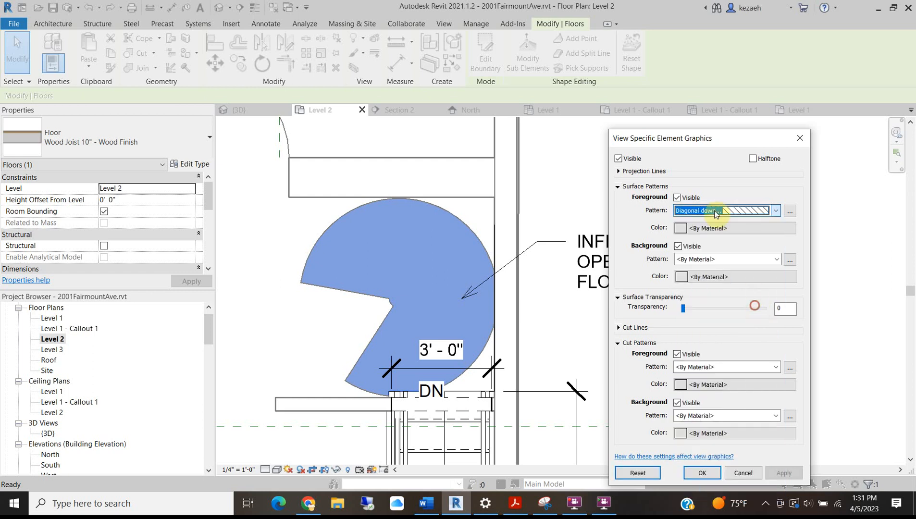
Set the infill floor's foreground surface pattern color to gray RGB 128-128-128 and apply the override
left_click(688, 230)
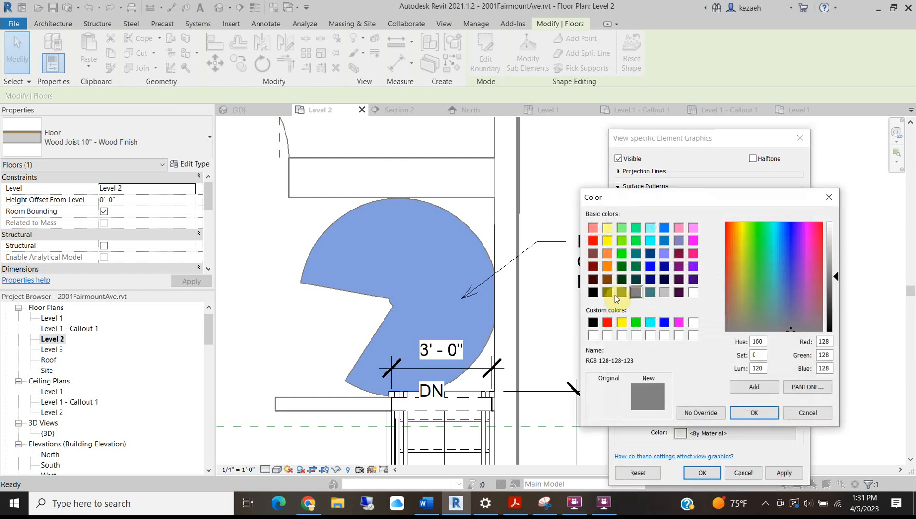
left_click(775, 413)
left_click(791, 473)
left_click(793, 472)
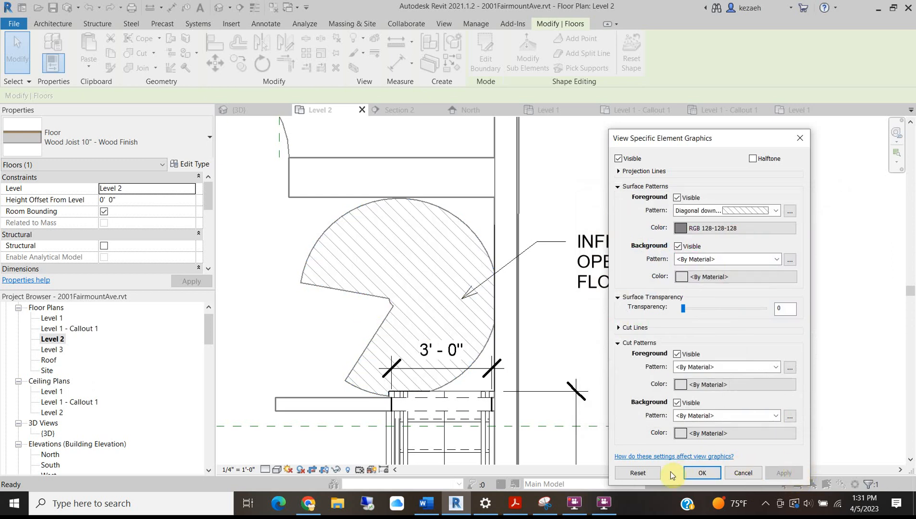
left_click(702, 473)
left_click(556, 153)
Review the Level 2 floor plan's notes, dimensions and tags from the Master Suite to Bedroom 1
scroll(391, 276, "down", 5)
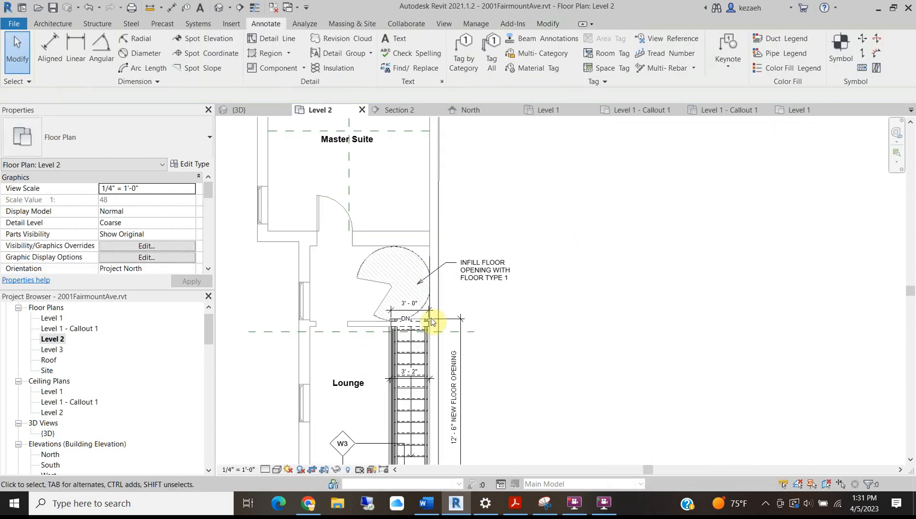
scroll(378, 275, "down", 2)
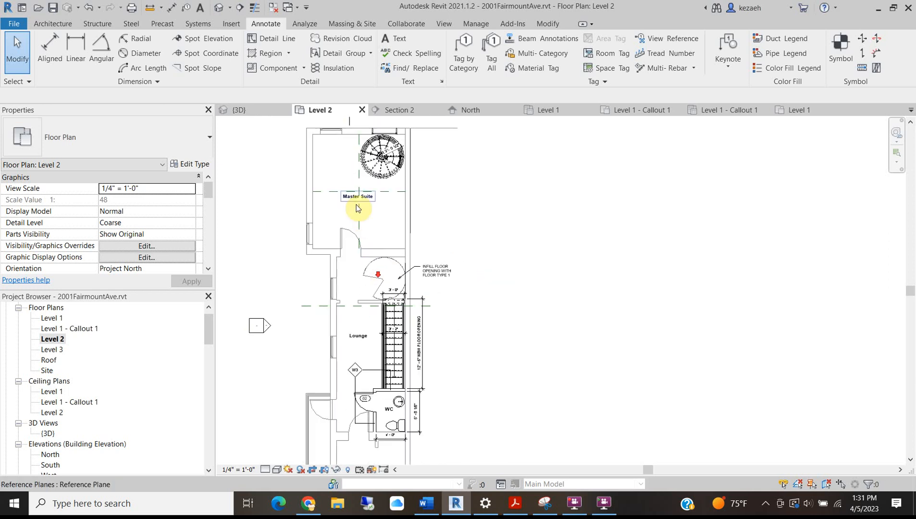
scroll(315, 269, "up", 2)
middle_click_drag(430, 368, 464, 361)
scroll(410, 377, "down", 1)
scroll(391, 328, "down", 4)
middle_click_drag(476, 258, 485, 203)
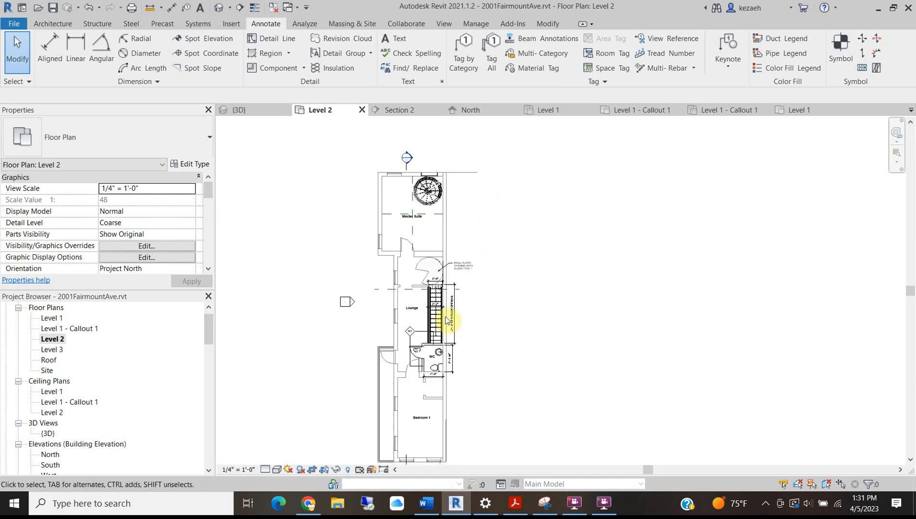
scroll(396, 300, "up", 3)
middle_click_drag(558, 181, 555, 213)
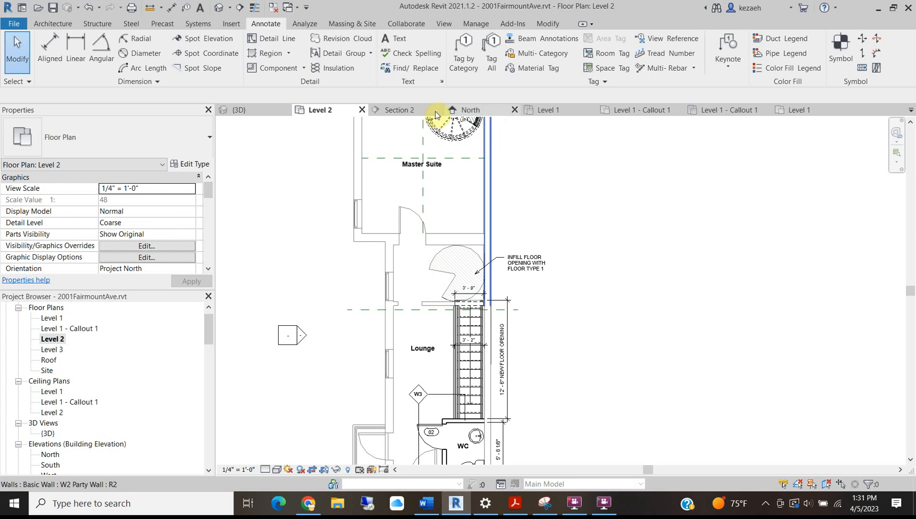
Open the Level 3 floor plan and examine the spiral stair and the Master Suite
double_click(52, 350)
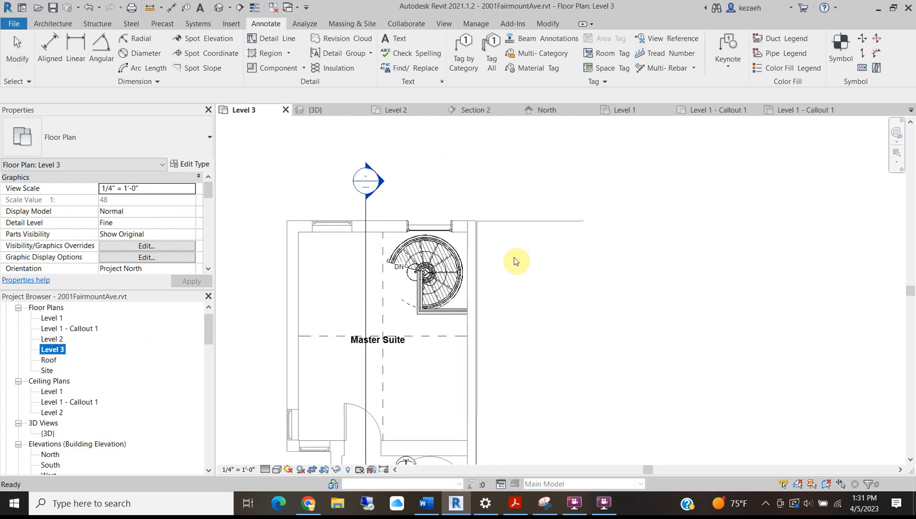
scroll(452, 272, "up", 3)
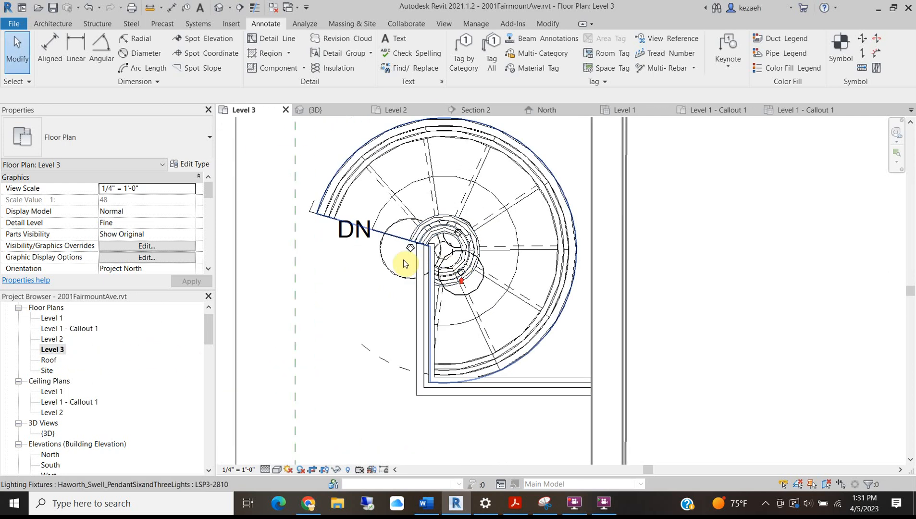
scroll(342, 270, "down", 3)
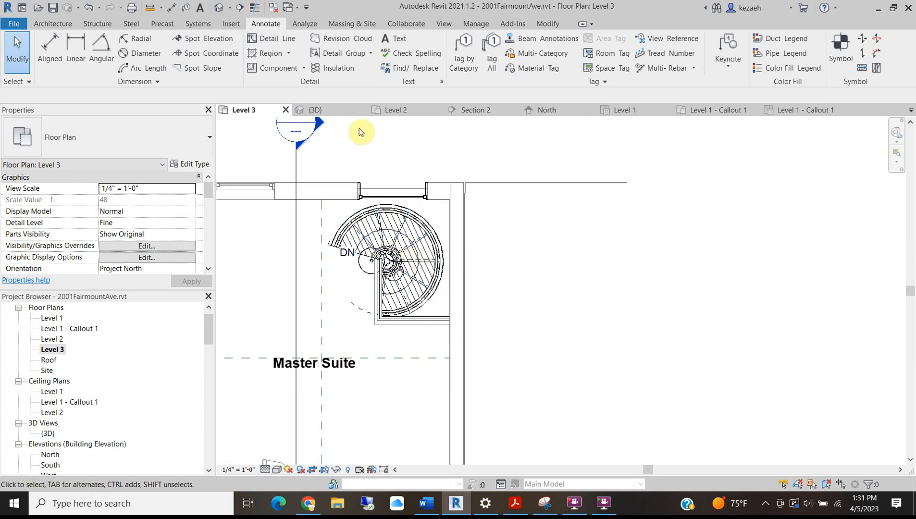
scroll(337, 264, "down", 3)
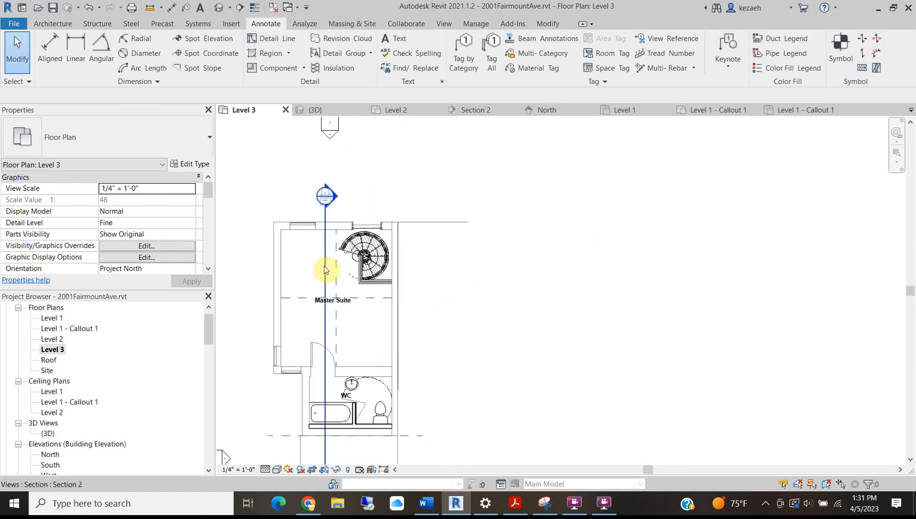
Open the Level 1 floor plan and review its annotations around the Living room, WC, stair and Entry Hall
left_click(625, 109)
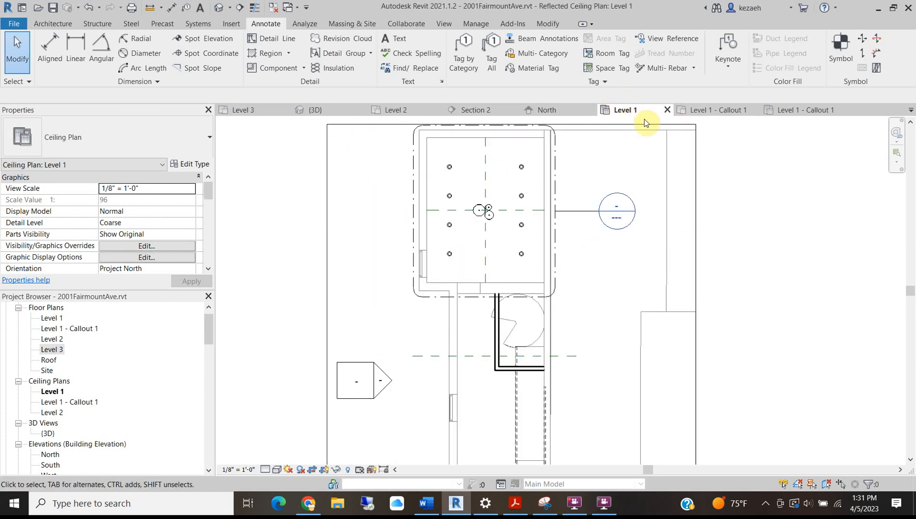
double_click(52, 318)
scroll(472, 235, "up", 2)
scroll(473, 236, "up", 2)
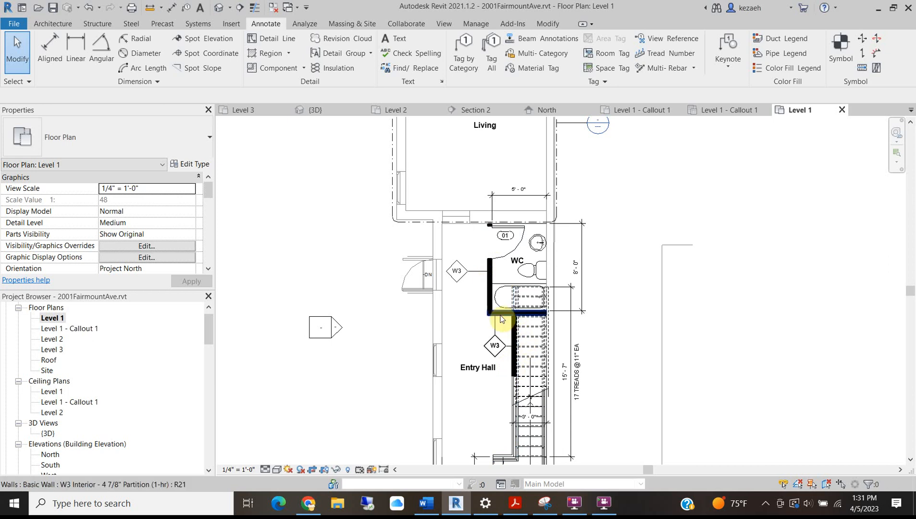
scroll(471, 258, "down", 1)
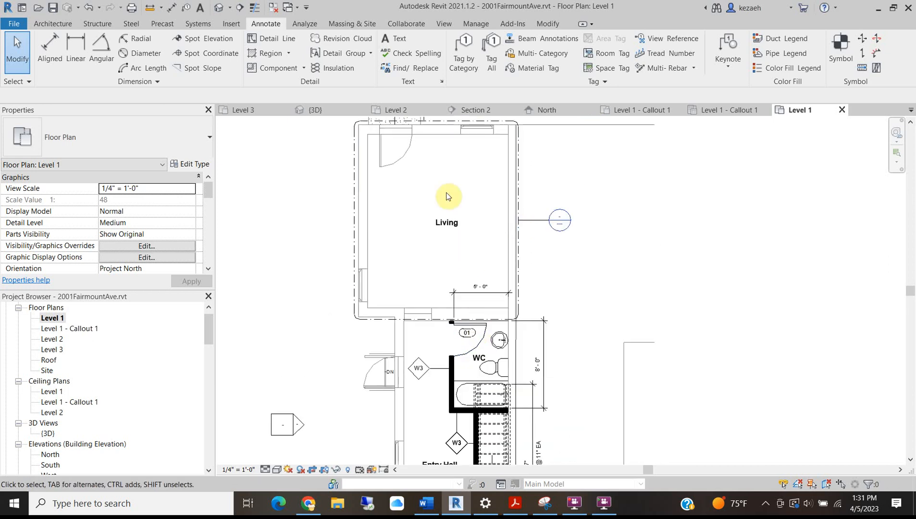
scroll(453, 257, "down", 1)
middle_click_drag(505, 340, 476, 225)
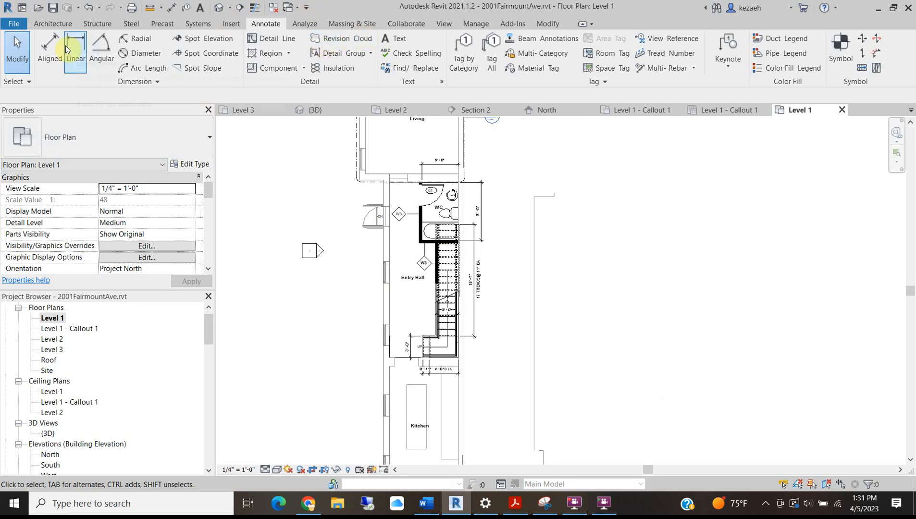
Create a view template named "New Floor Plans" from the current Level 1 floor plan
left_click(443, 25)
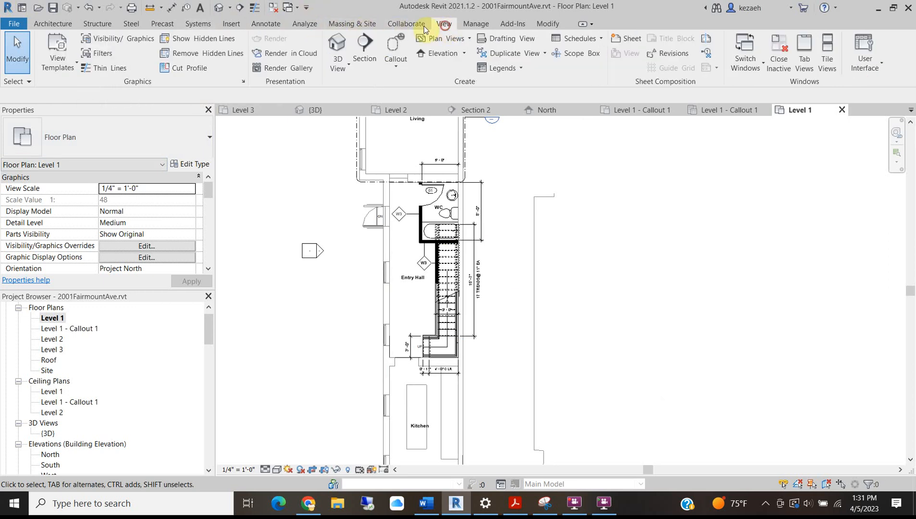
left_click(56, 64)
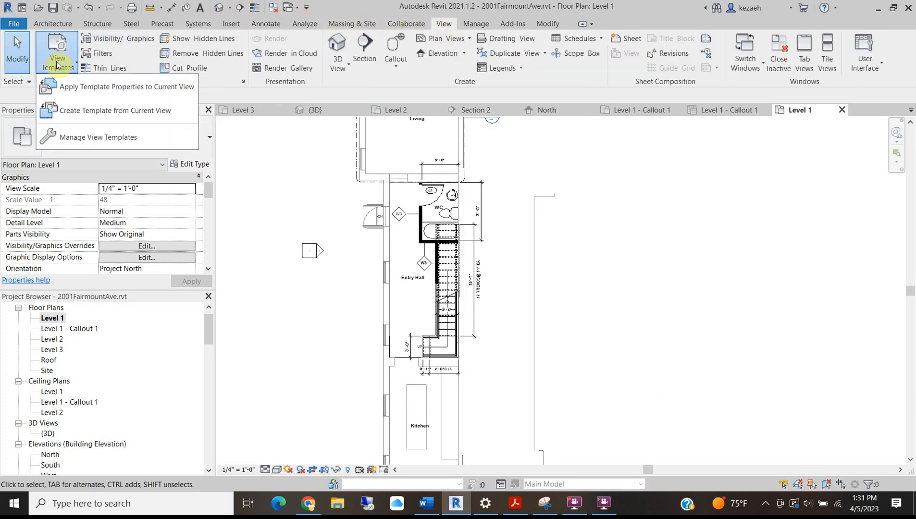
left_click(105, 109)
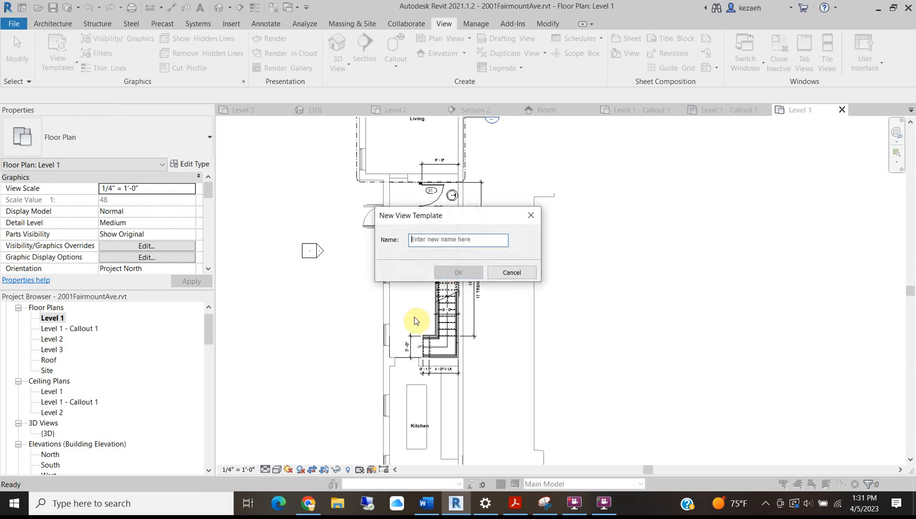
type("Floor")
key("BackSpace")
key("BackSpace")
key("BackSpace")
key("BackSpace")
key("BackSpace")
type("New")
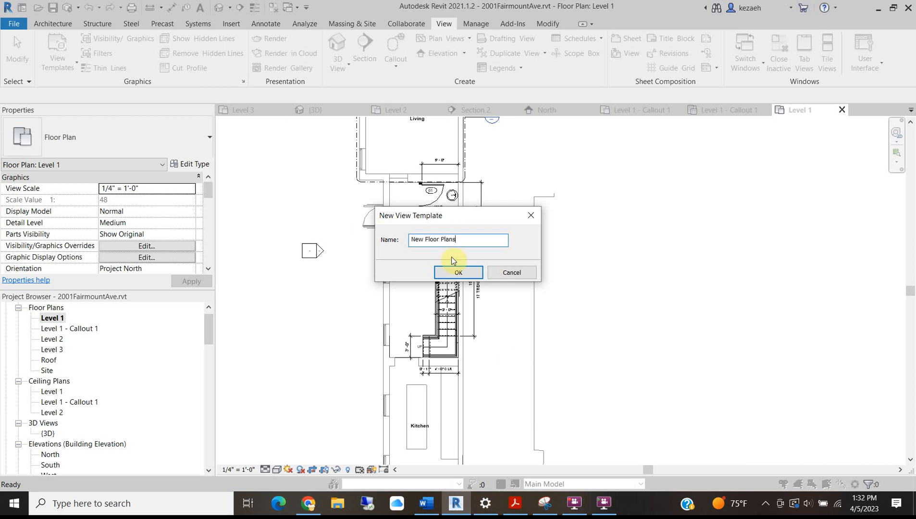
left_click(460, 272)
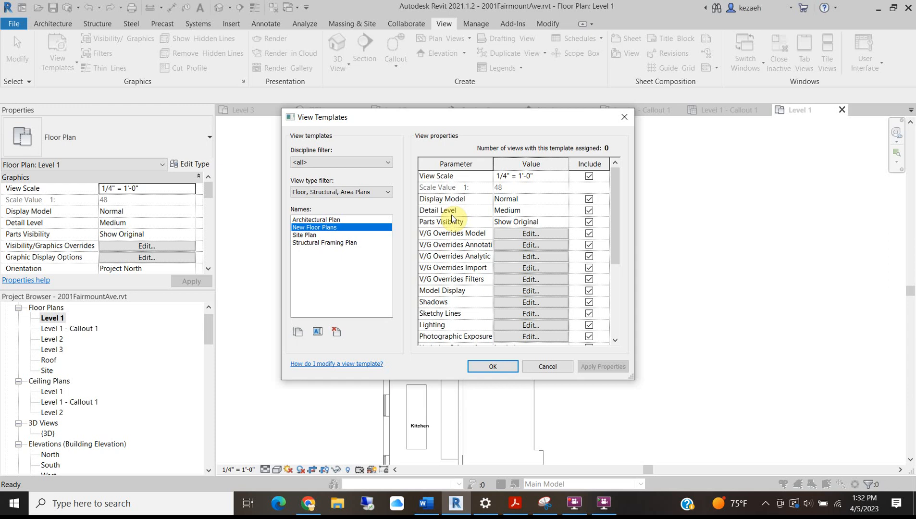
Review the included view properties of the New Floor Plans template and accept the template
left_click_drag(615, 204, 609, 324)
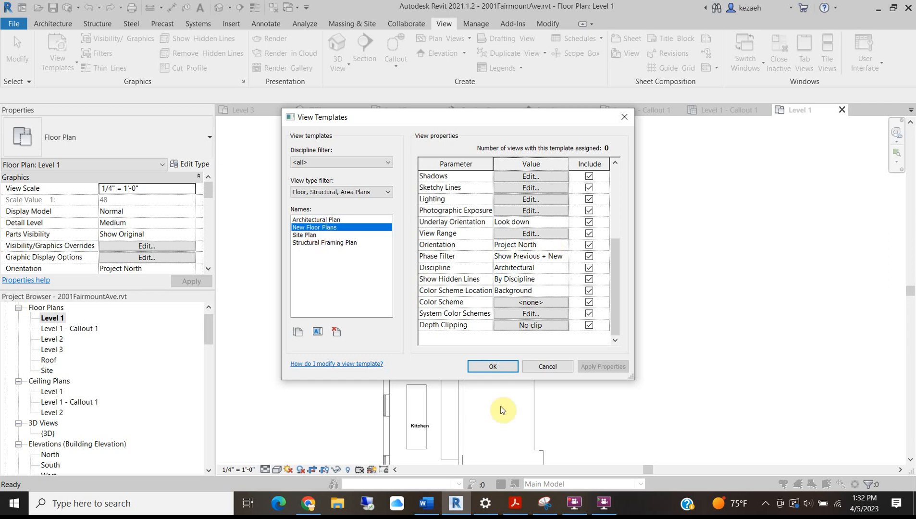
left_click(488, 368)
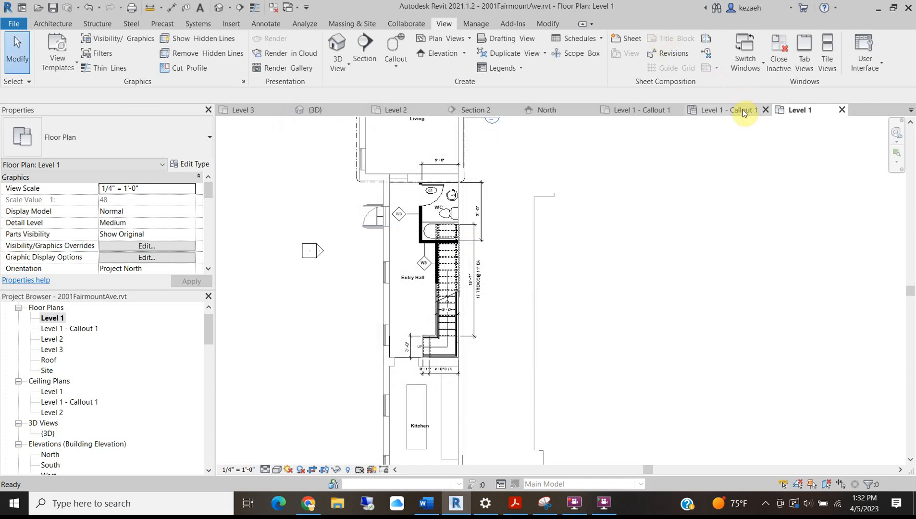
Open the Level 2 floor plan and assign the New Floor Plans view template to it
left_click(54, 339)
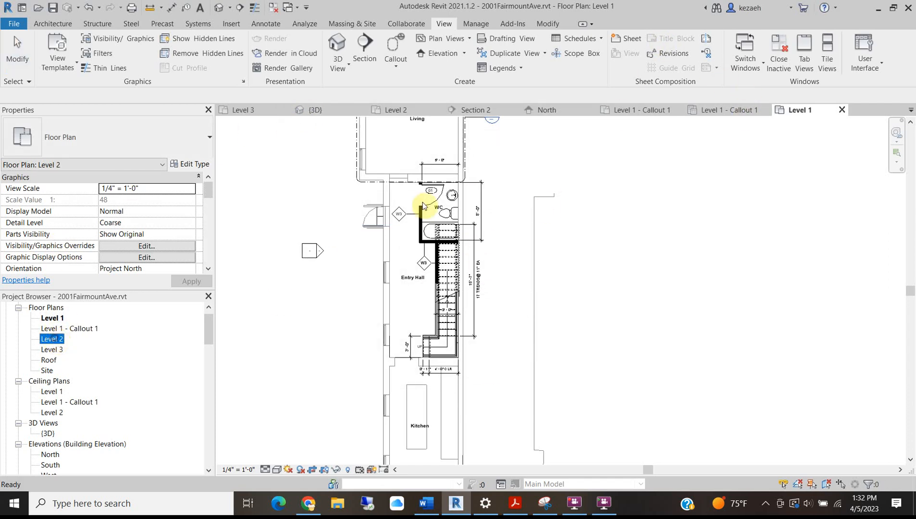
left_click(48, 339)
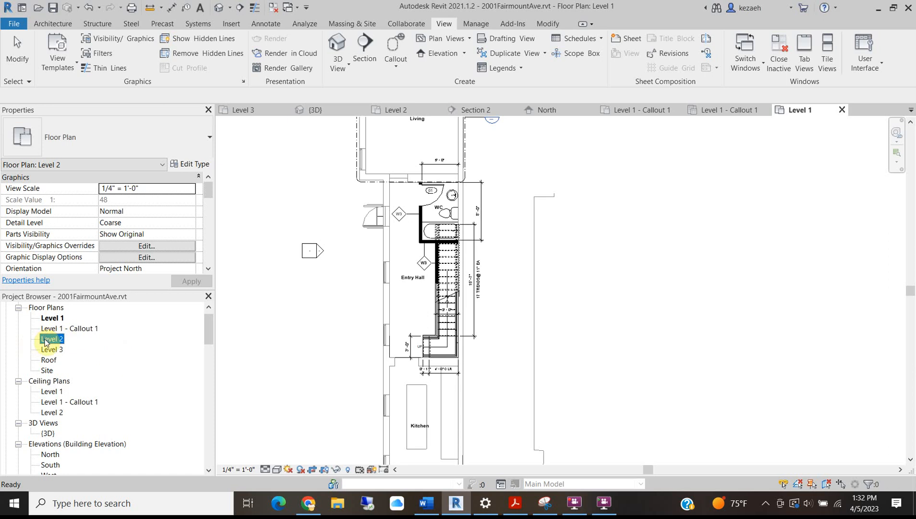
double_click(48, 340)
left_click_drag(206, 192, 200, 247)
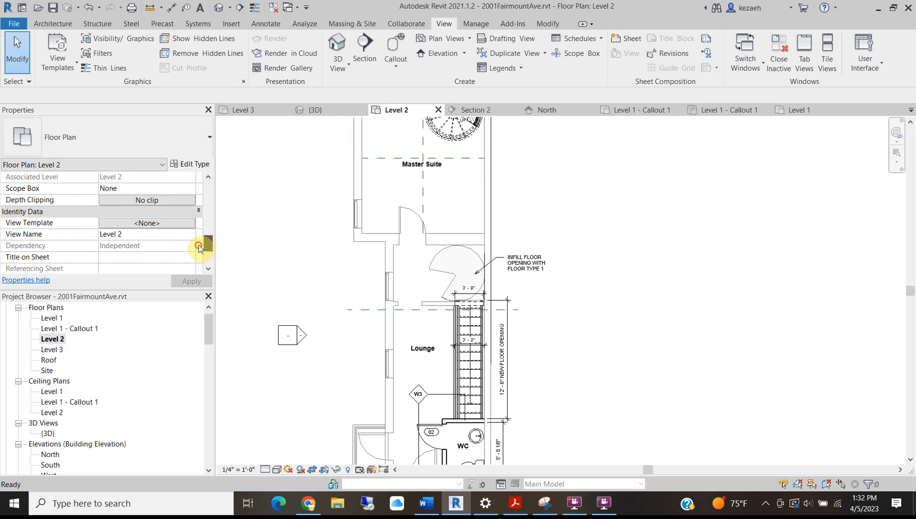
left_click(142, 224)
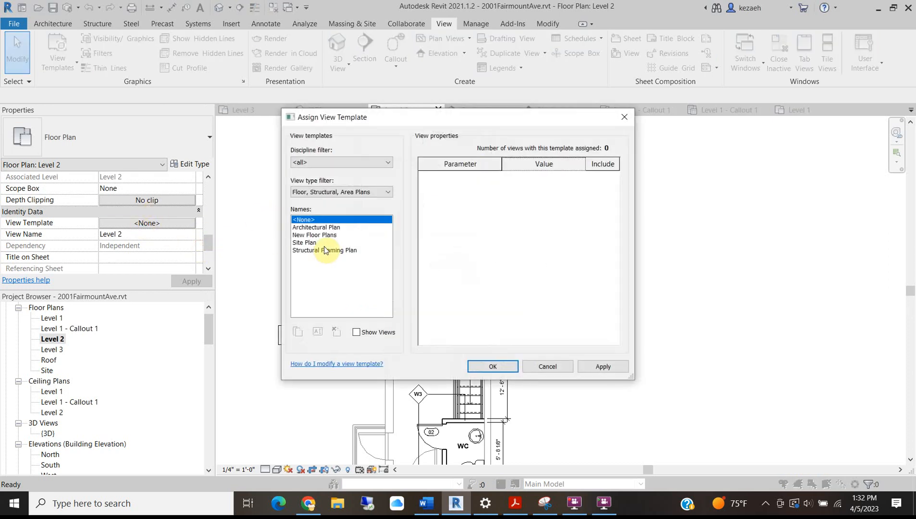
left_click(326, 228)
left_click(316, 235)
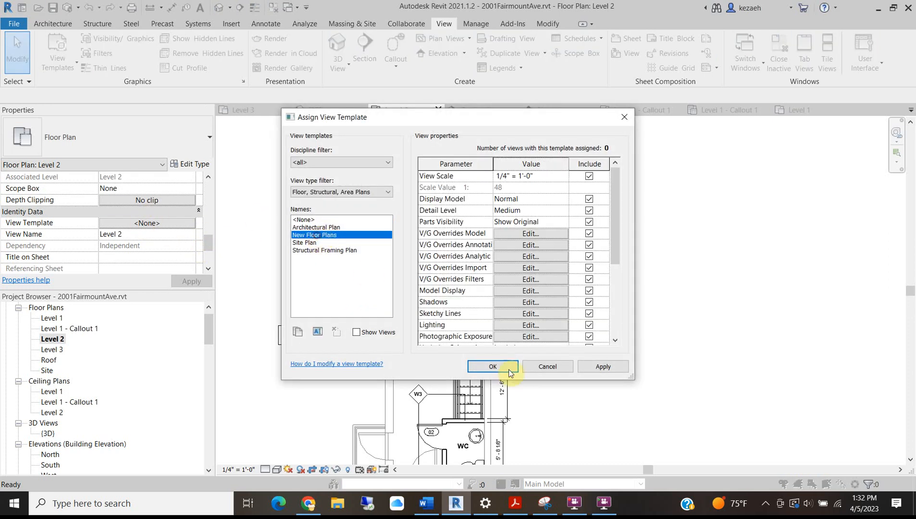
left_click(495, 366)
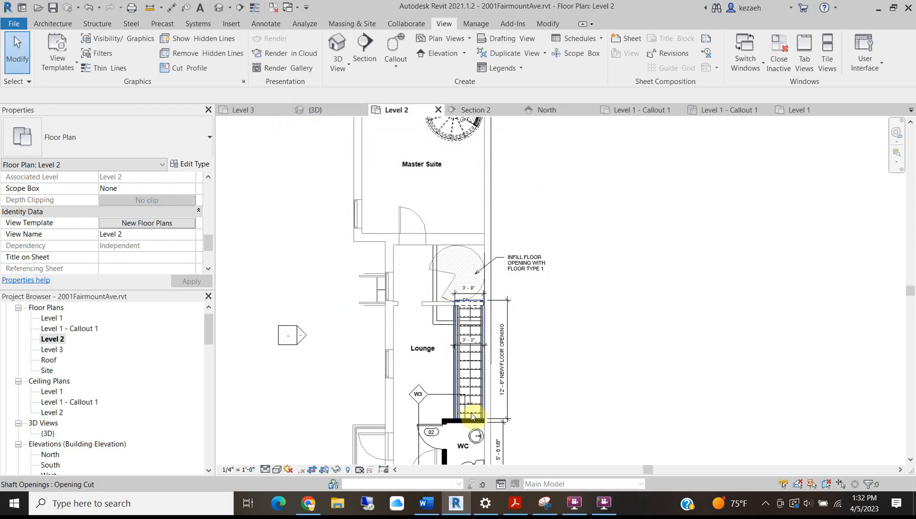
Inspect the Level 2 walls and phasing around the Lounge stair, and undo the view template assignment
middle_click_drag(440, 390, 409, 311)
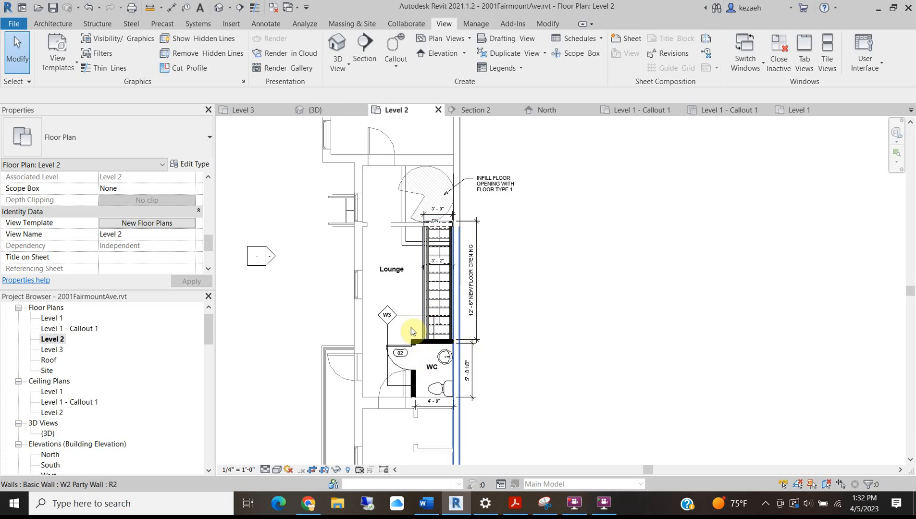
scroll(411, 253, "up", 2)
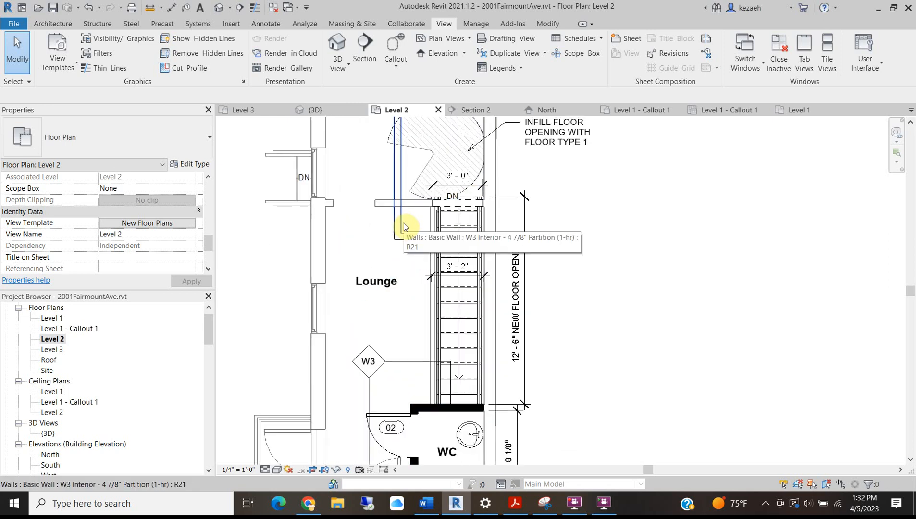
left_click_drag(205, 245, 206, 259)
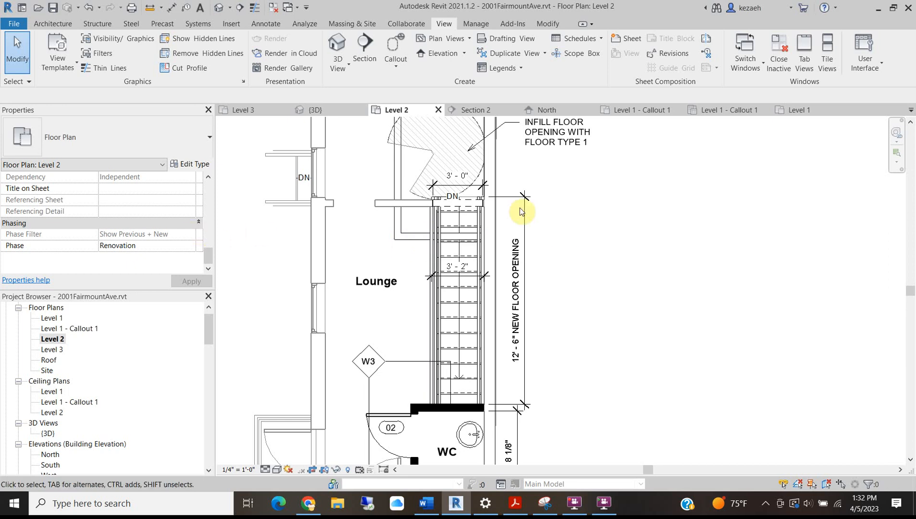
scroll(414, 250, "down", 3)
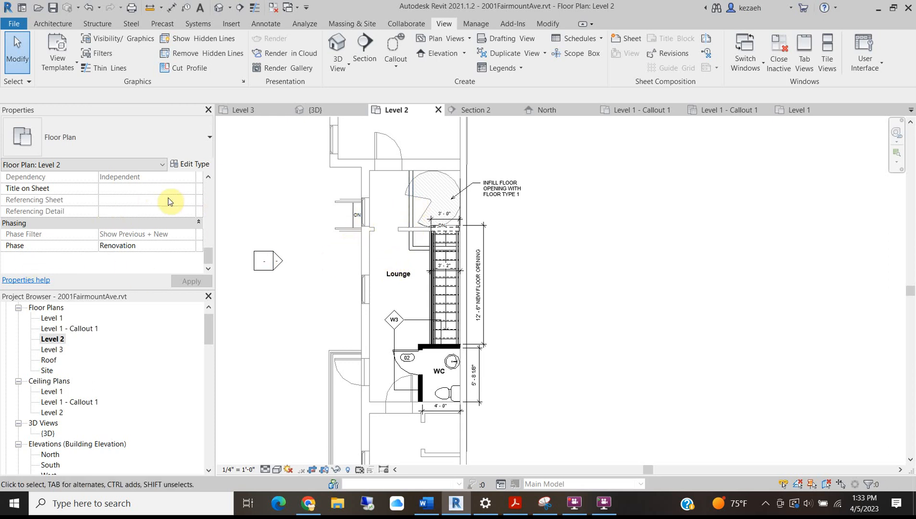
left_click(287, 194)
key("ctrl+z")
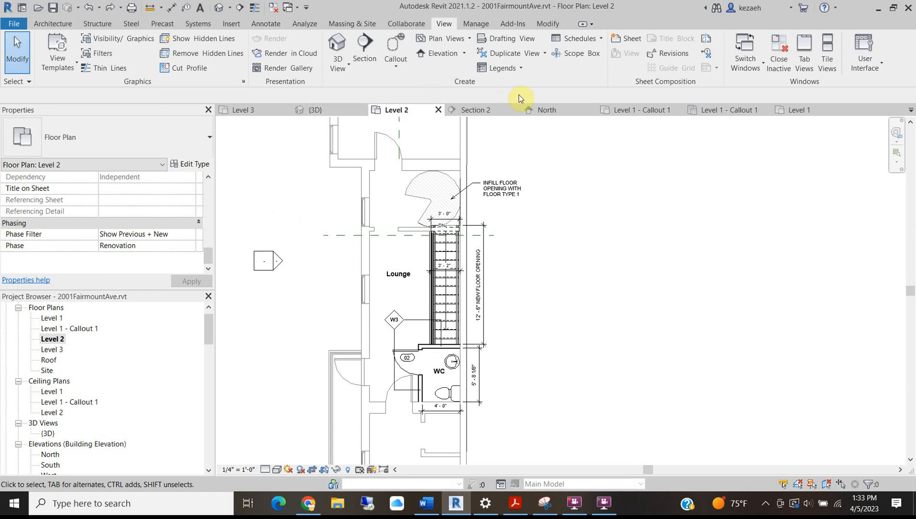
Switch to the Level 1 floor plan and assign the New Floor Plans view template to it
left_click(796, 109)
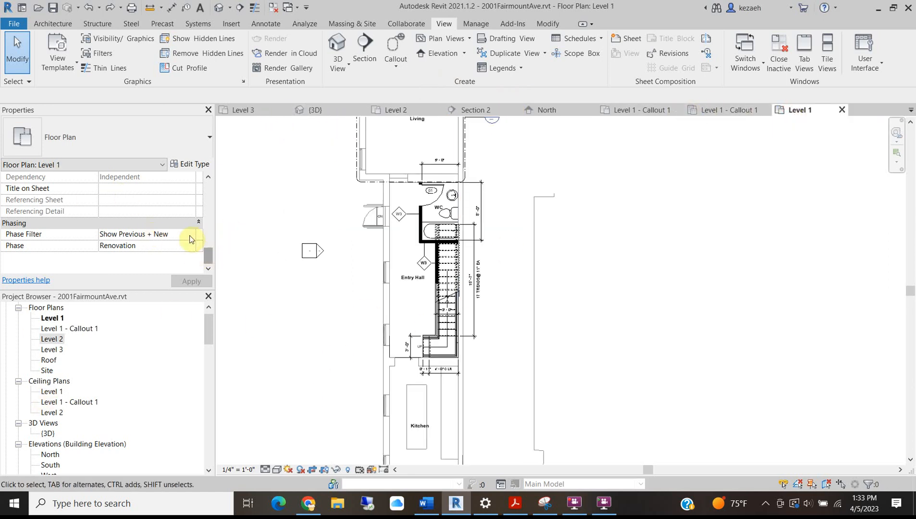
scroll(191, 237, "up", 5)
scroll(166, 207, "down", 1)
mouse_move(209, 238)
left_mouse_down()
mouse_move(207, 199)
mouse_move(211, 245)
left_mouse_up()
left_click(147, 245)
left_click(317, 235)
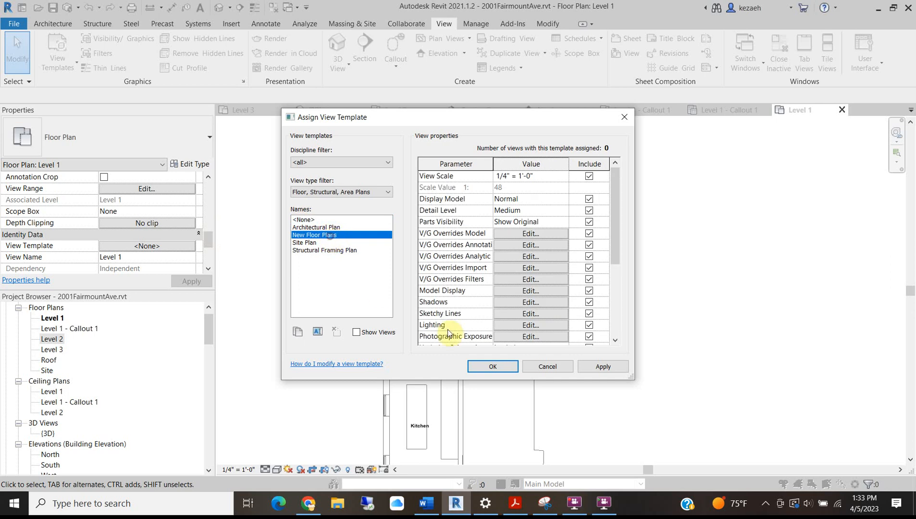
left_click(481, 367)
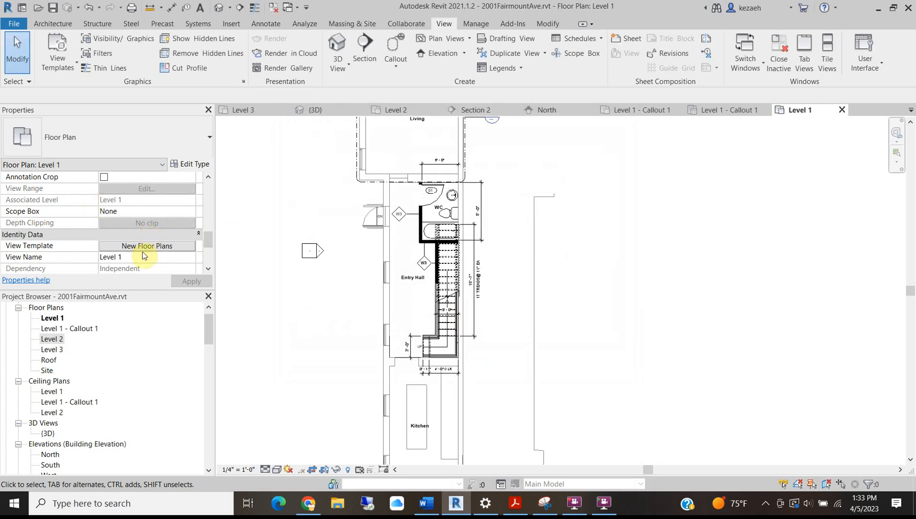
Exclude the View Range parameter from the New Floor Plans view template
left_click(141, 247)
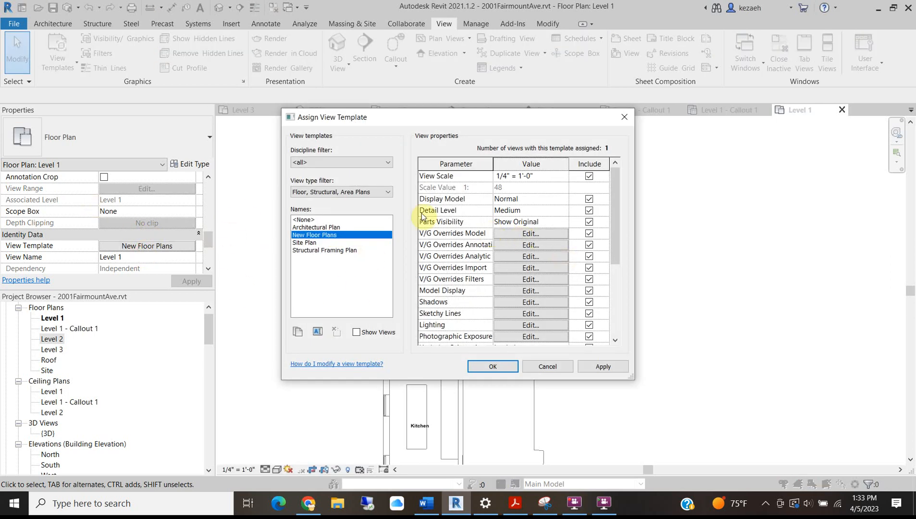
scroll(483, 308, "down", 2)
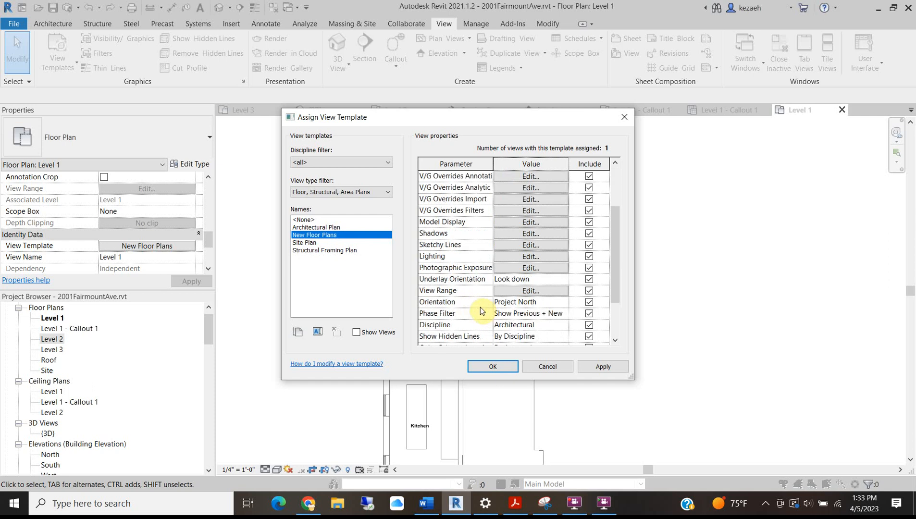
left_click_drag(614, 254, 604, 224)
left_click_drag(492, 164, 521, 169)
left_click_drag(618, 243, 610, 271)
mouse_move(517, 341)
left_mouse_down()
mouse_move(579, 342)
mouse_move(526, 340)
left_mouse_up()
left_click(589, 283)
left_click(593, 282)
left_click(594, 282)
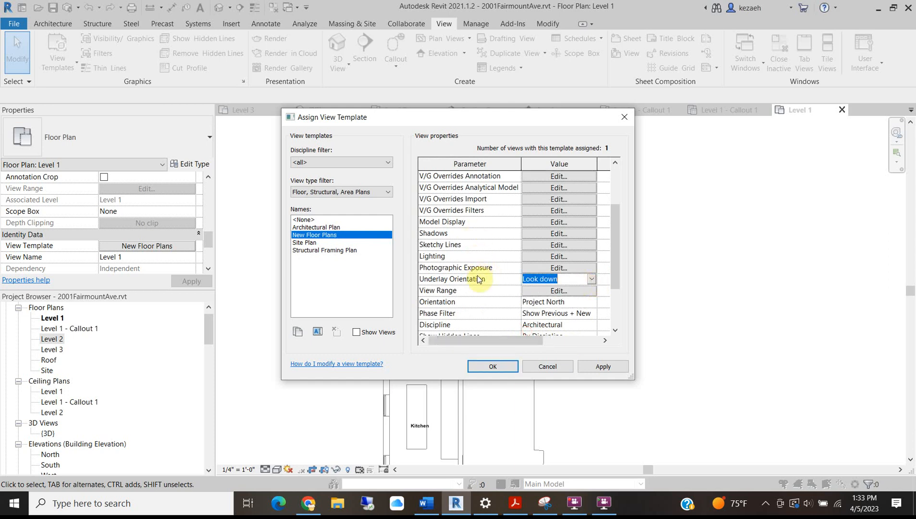
left_click(562, 291)
left_click(840, 283)
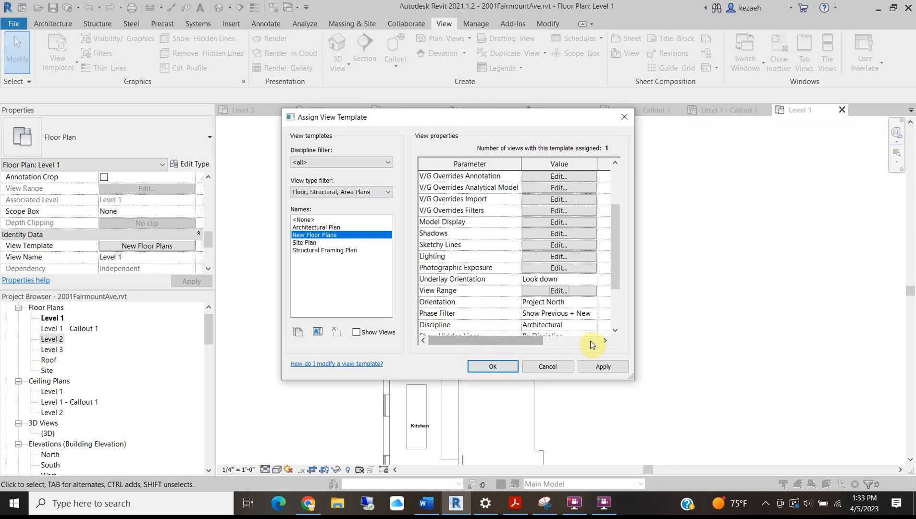
left_click_drag(520, 339, 578, 328)
left_click(552, 291)
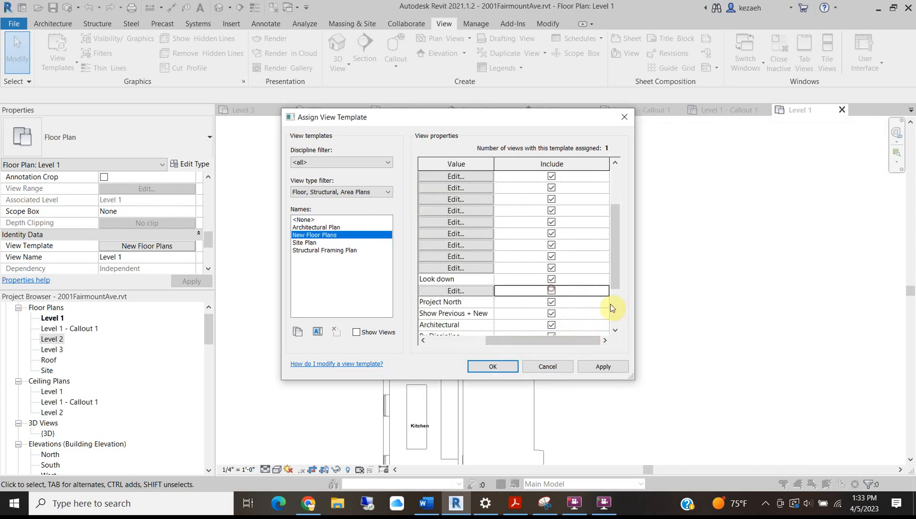
left_click(503, 368)
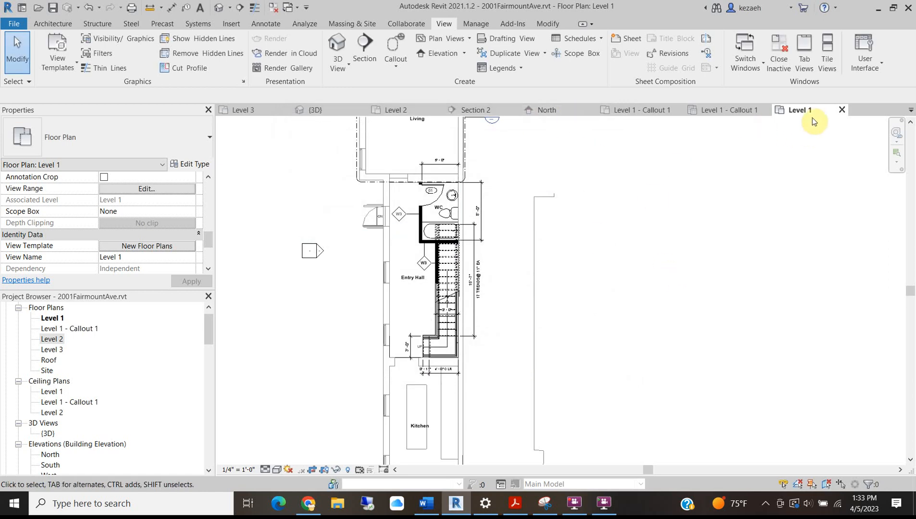
Assign the New Floor Plans view template to the Level 2 floor plan
left_click(403, 114)
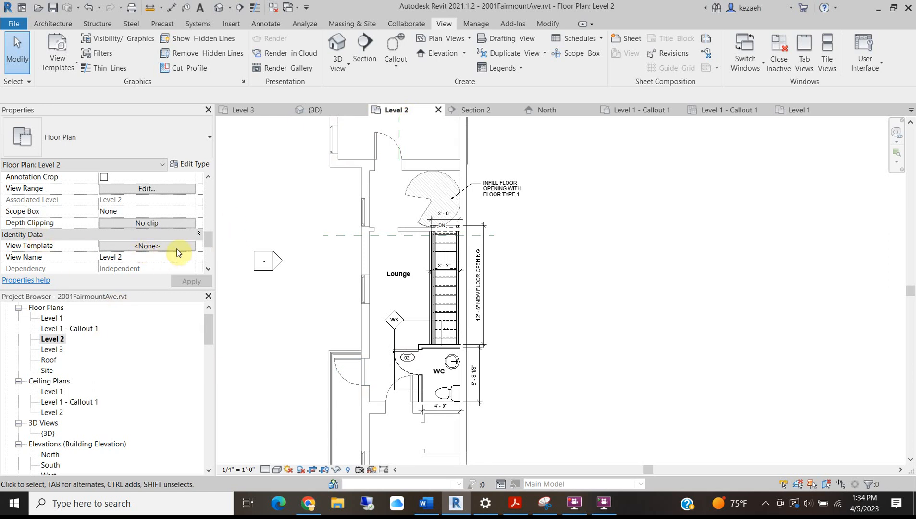
left_click(187, 246)
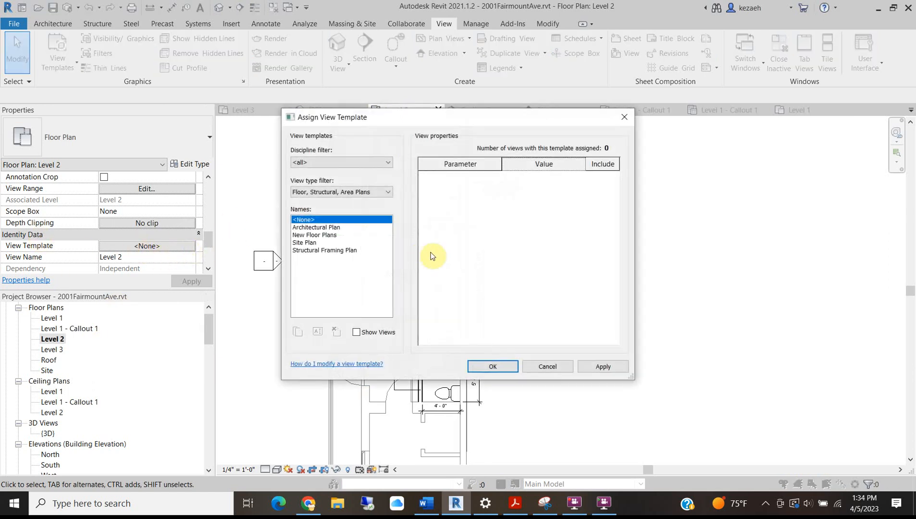
left_click(320, 235)
left_click(493, 367)
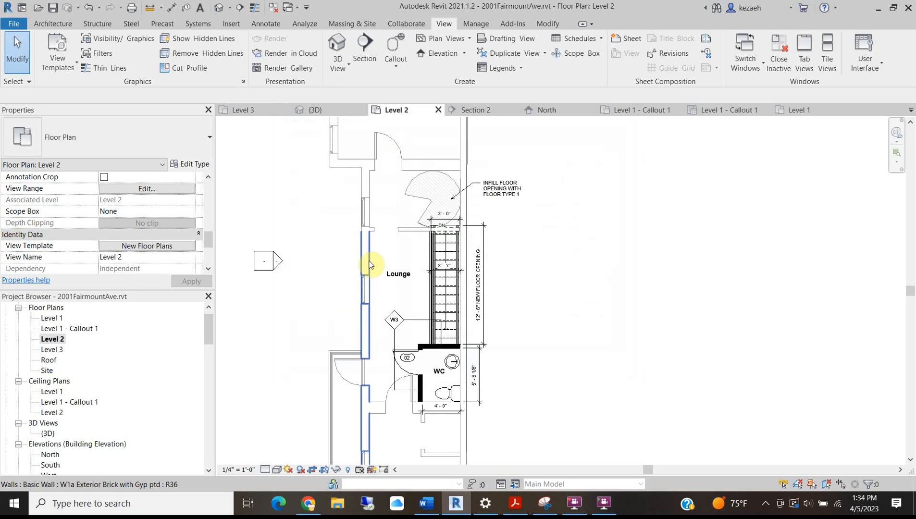
Examine the Level 2 floor plan's graphics from the Lounge and stair up to the Master Suite spiral stair
left_click(319, 236)
scroll(319, 235, "down", 2)
scroll(395, 355, "up", 4)
scroll(354, 293, "down", 3)
middle_click_drag(350, 234, 376, 349)
scroll(416, 276, "up", 3)
scroll(373, 264, "down", 3)
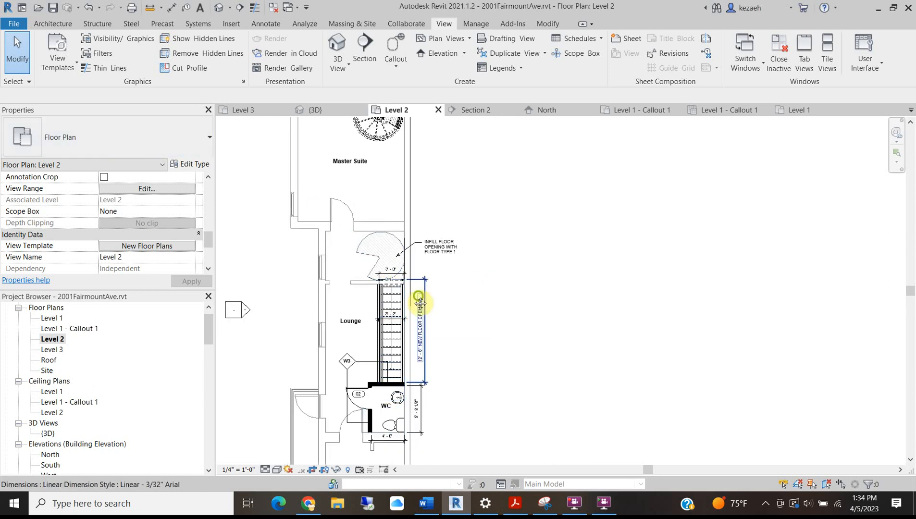
middle_click_drag(392, 177, 334, 307)
scroll(310, 263, "up", 2)
scroll(350, 233, "up", 1)
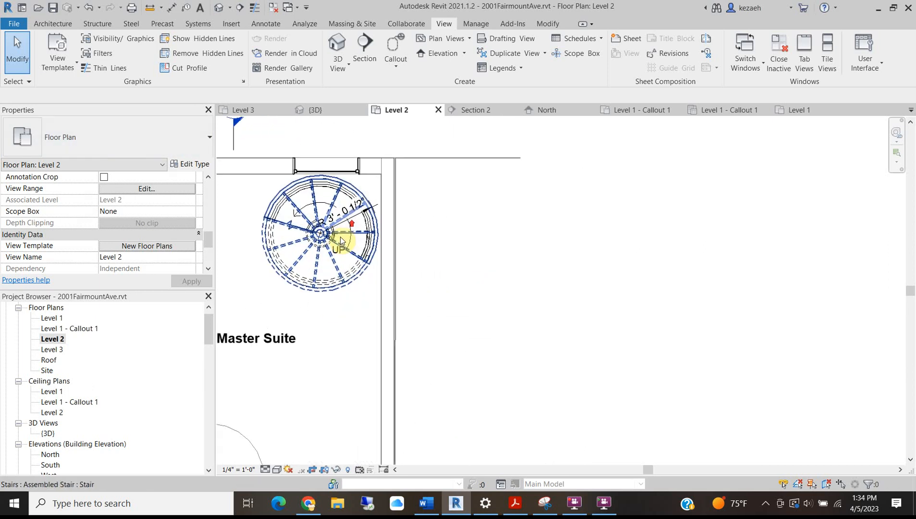
scroll(374, 222, "down", 1)
scroll(445, 265, "down", 1)
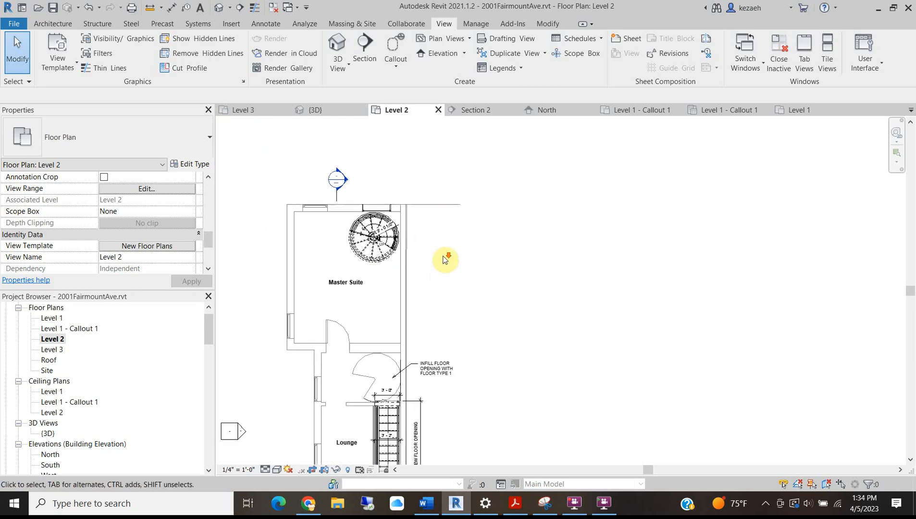
Flip the facing of the large picture window beside the Master Suite spiral stair, placing its glass on the exterior side
scroll(380, 209, "up", 4)
left_click(387, 205)
left_click(678, 159)
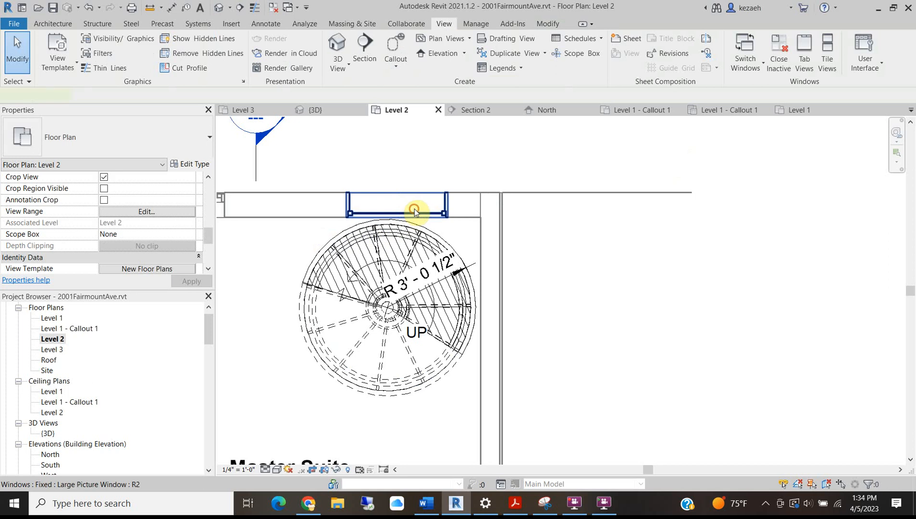
left_click(414, 212)
scroll(481, 168, "up", 1)
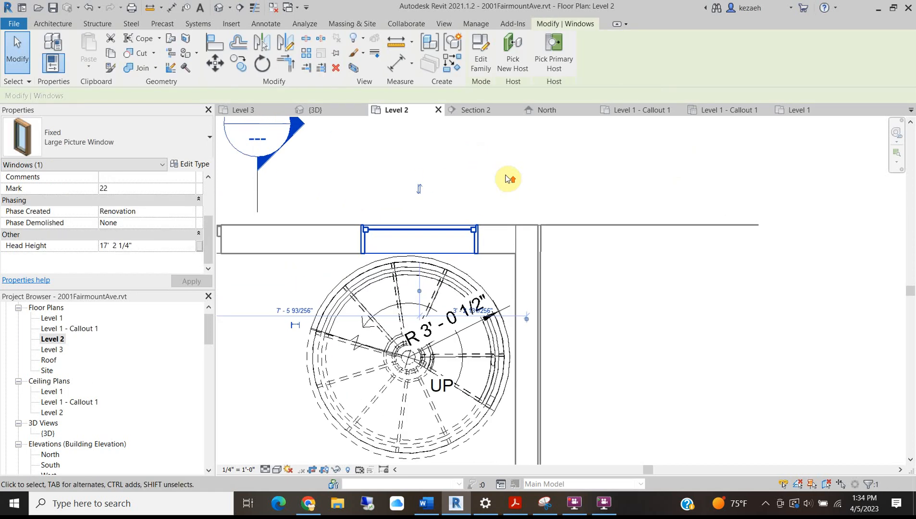
left_click(504, 174)
Tag the large picture window beside the spiral stair by category, with a leader
key("t")
key("g")
left_click(418, 230)
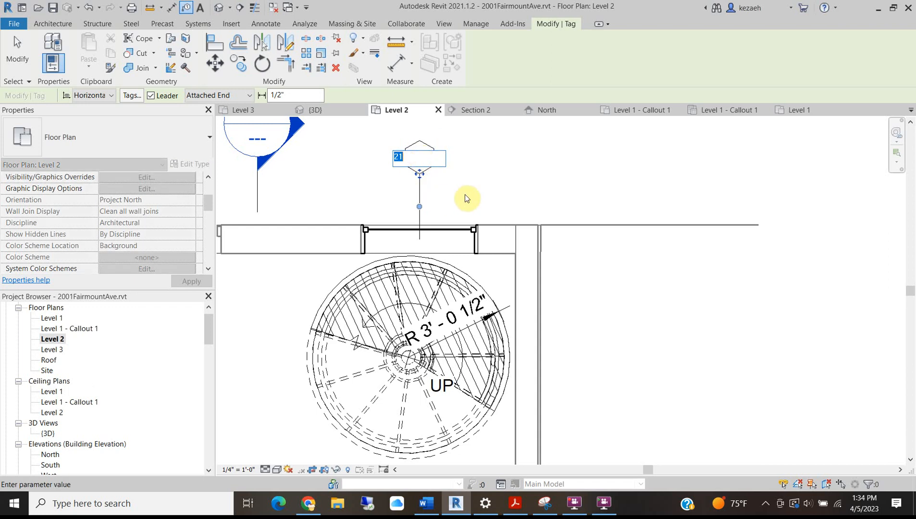
scroll(144, 211, "down", 6)
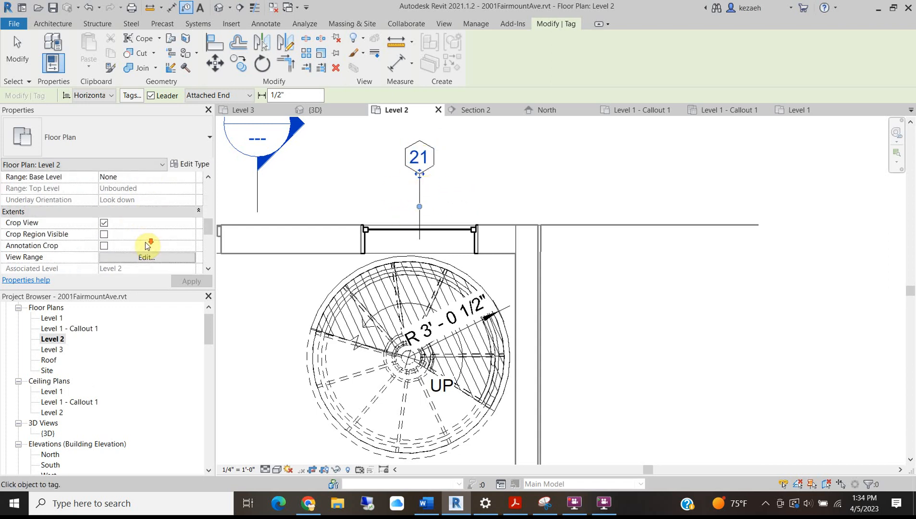
key("Escape")
Set the large picture window's Mark to G1
left_click(390, 235)
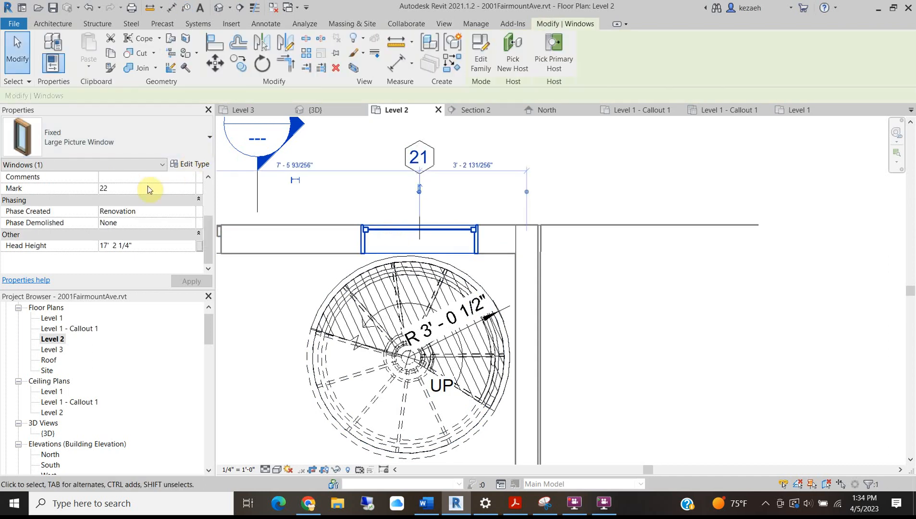
left_click(116, 190)
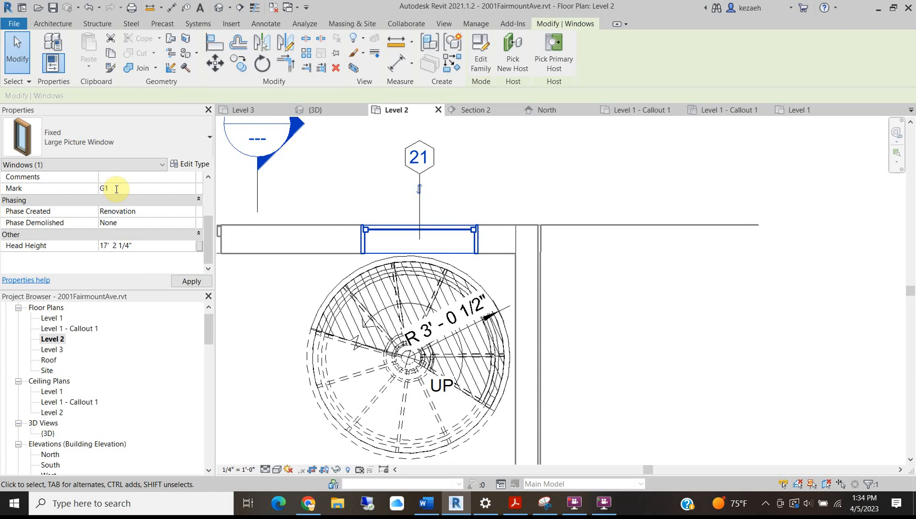
left_click(556, 186)
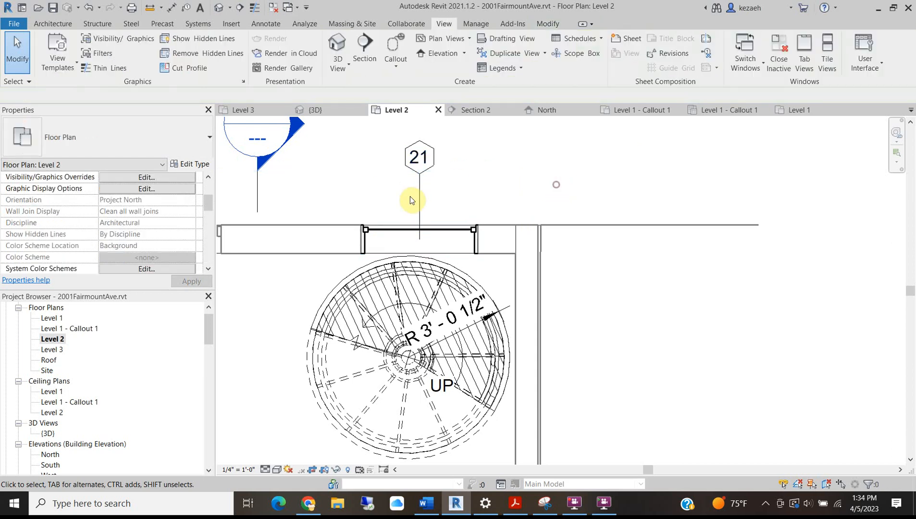
Try to set the Type Mark of the Large Picture Window type beside the spiral stair to G1
left_click(410, 232)
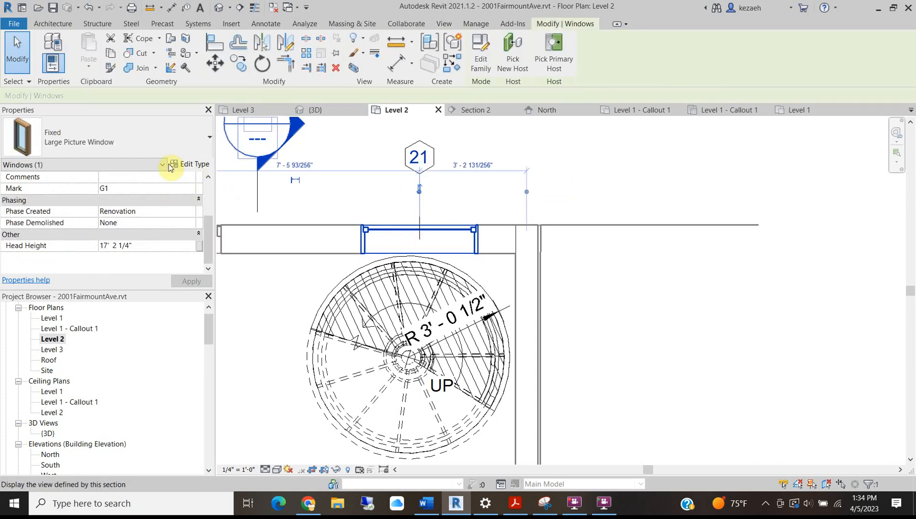
scroll(154, 202, "up", 3)
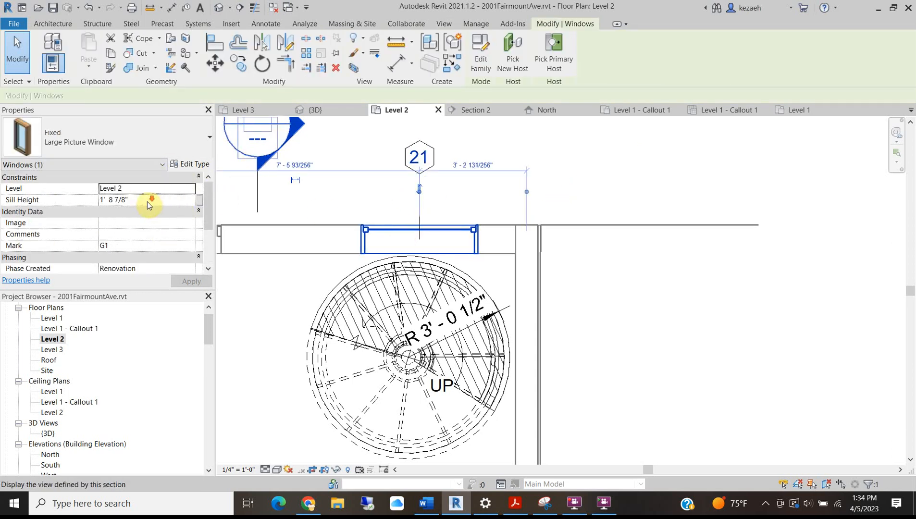
scroll(146, 201, "down", 3)
left_click(190, 164)
scroll(298, 354, "down", 6)
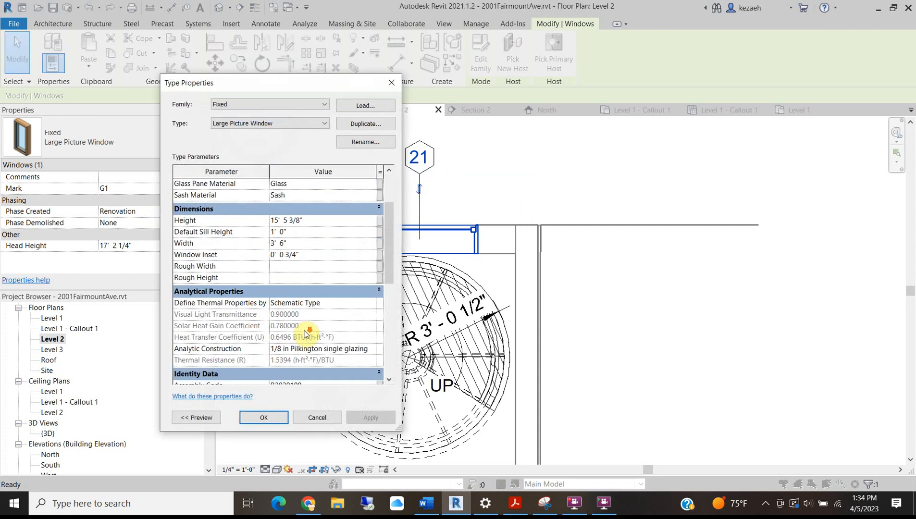
left_click_drag(281, 312, 246, 313)
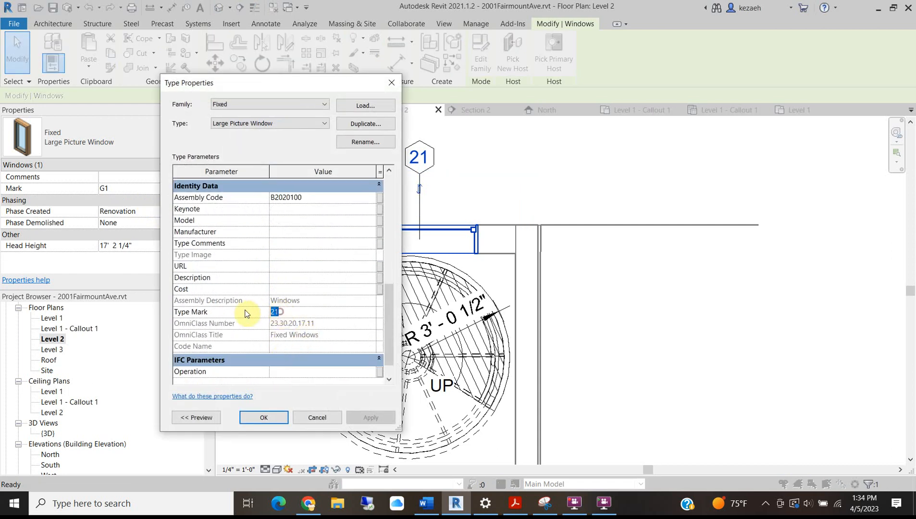
type("g")
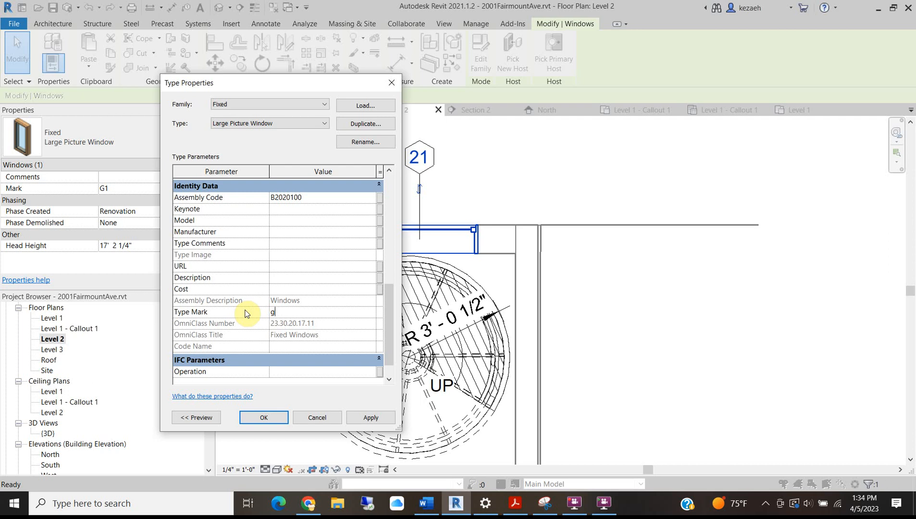
type("1G1")
left_click(268, 418)
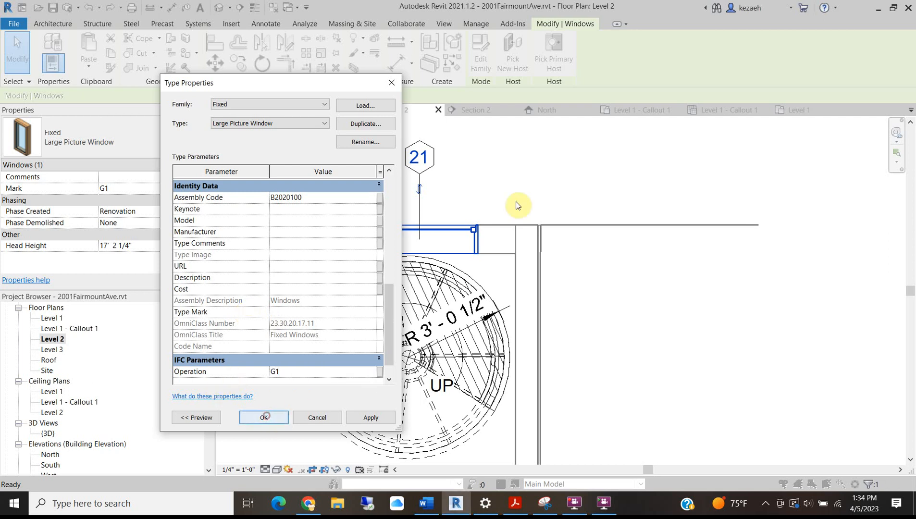
left_click(261, 418)
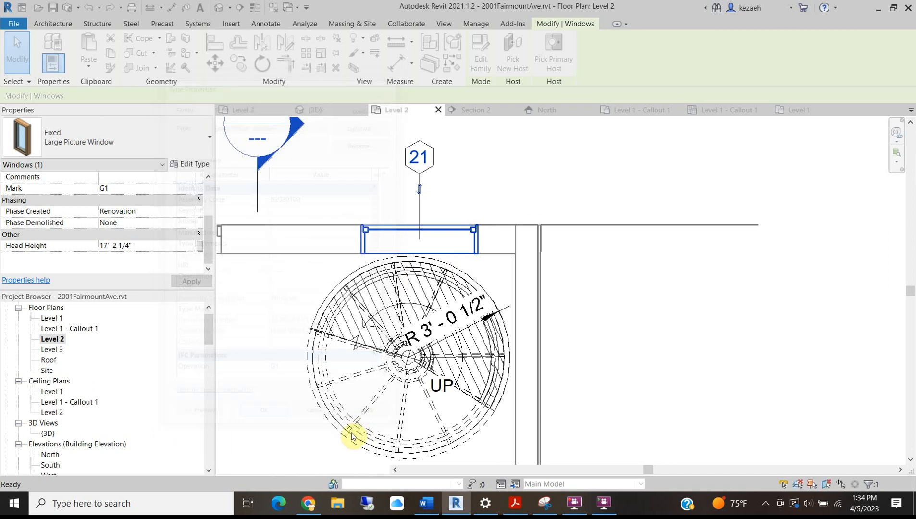
left_click(531, 180)
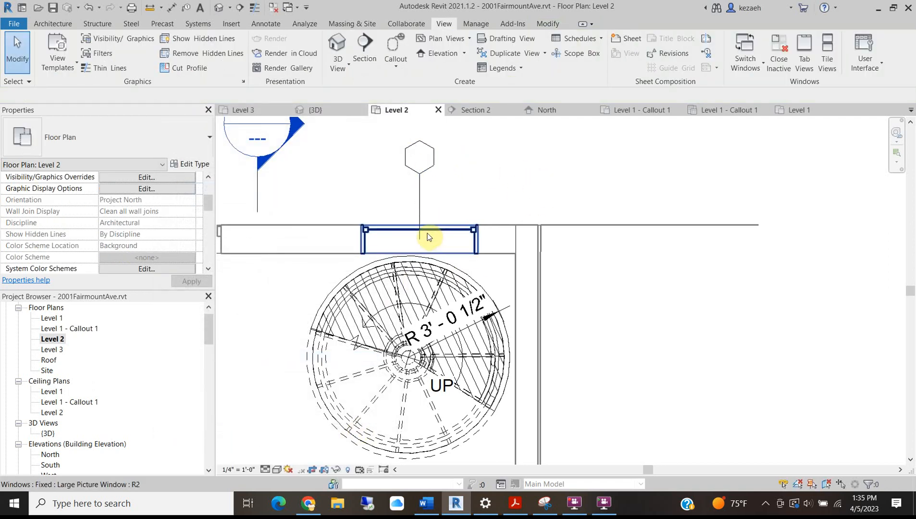
Clear the Operation parameter of the Large Picture Window type and set its Type Mark to G1
left_click(428, 233)
left_click(432, 171)
left_click(447, 234)
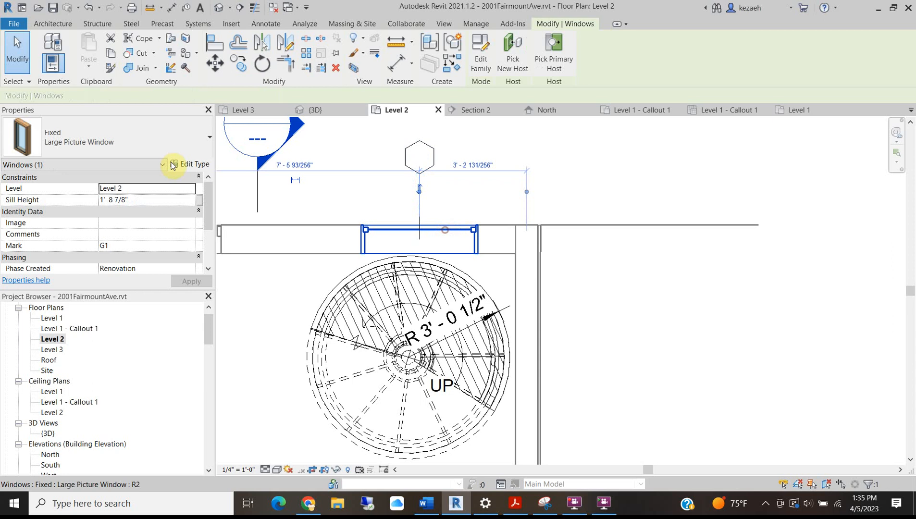
left_click(193, 165)
scroll(321, 321, "down", 5)
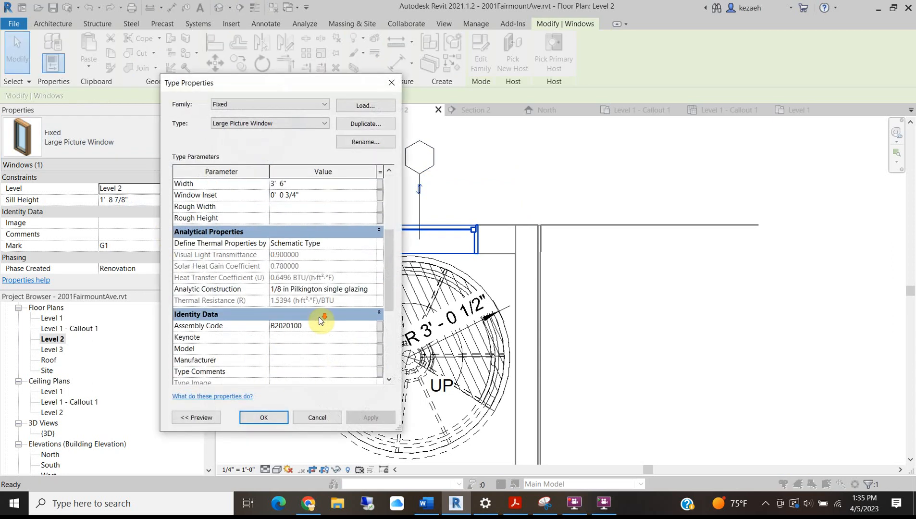
scroll(321, 321, "down", 2)
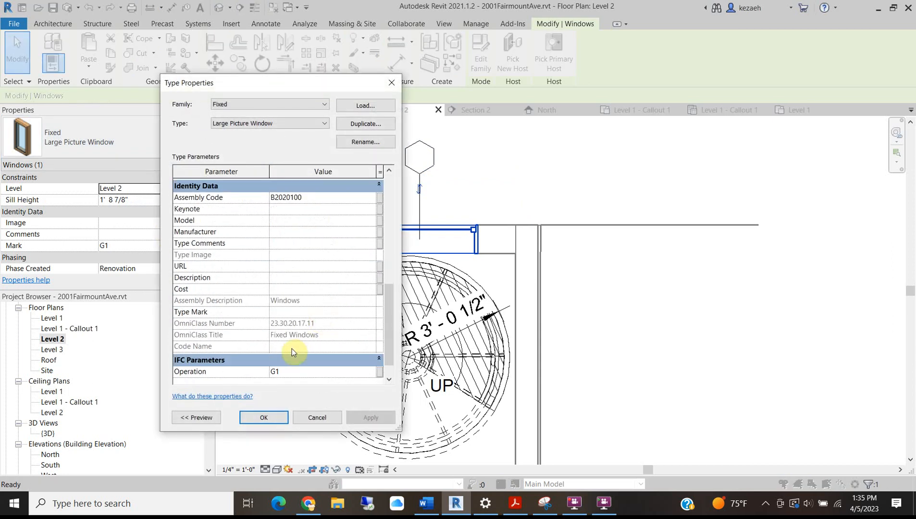
left_click(285, 372)
key("Delete")
left_click(278, 312)
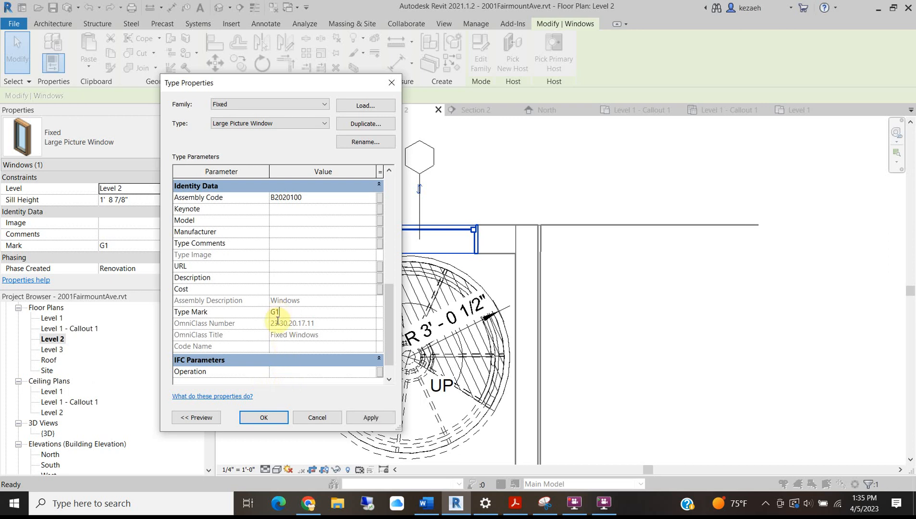
left_click(264, 417)
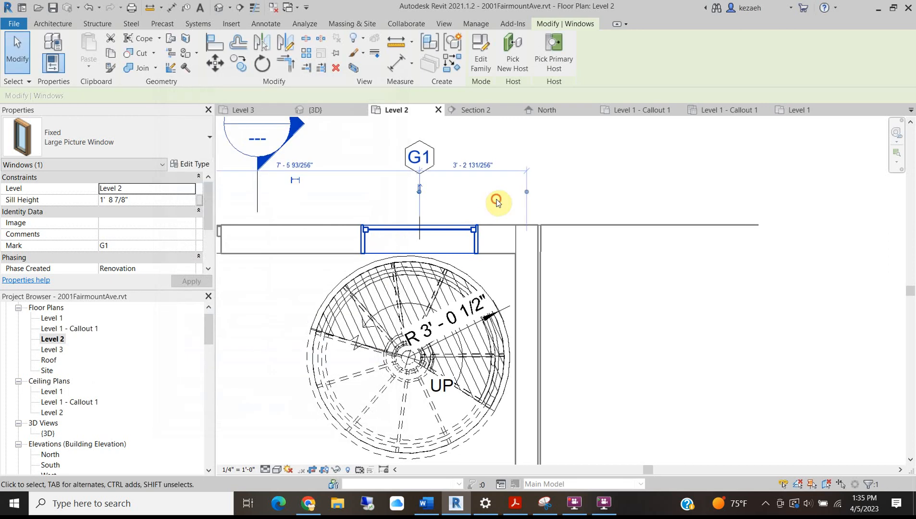
left_click(497, 199)
Examine the picture window's tag and the Level 2 floor plan from the Master Suite down to Bedroom 1
scroll(546, 190, "down", 3)
scroll(503, 170, "up", 3)
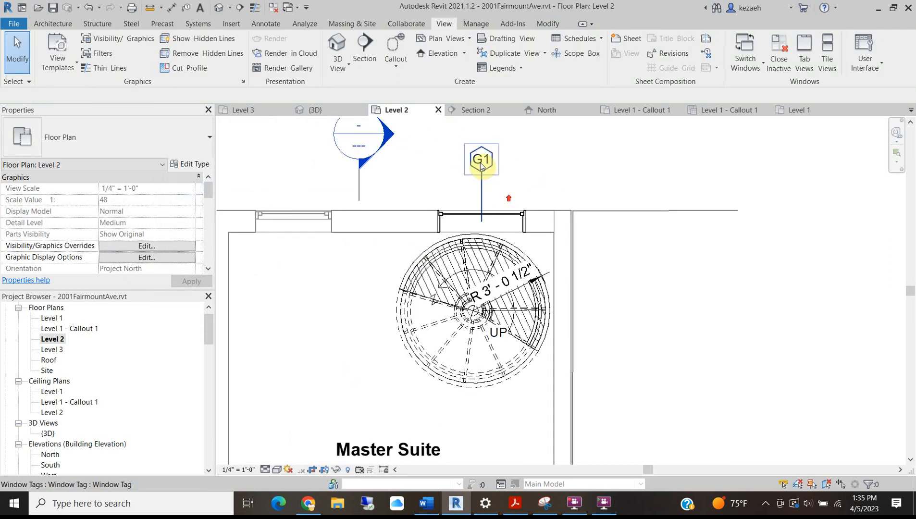
left_click(481, 172)
left_click(582, 174)
scroll(473, 224, "down", 5)
middle_click_drag(413, 336, 367, 170)
scroll(367, 171, "down", 1)
scroll(313, 294, "down", 3)
middle_click_drag(374, 367, 352, 303)
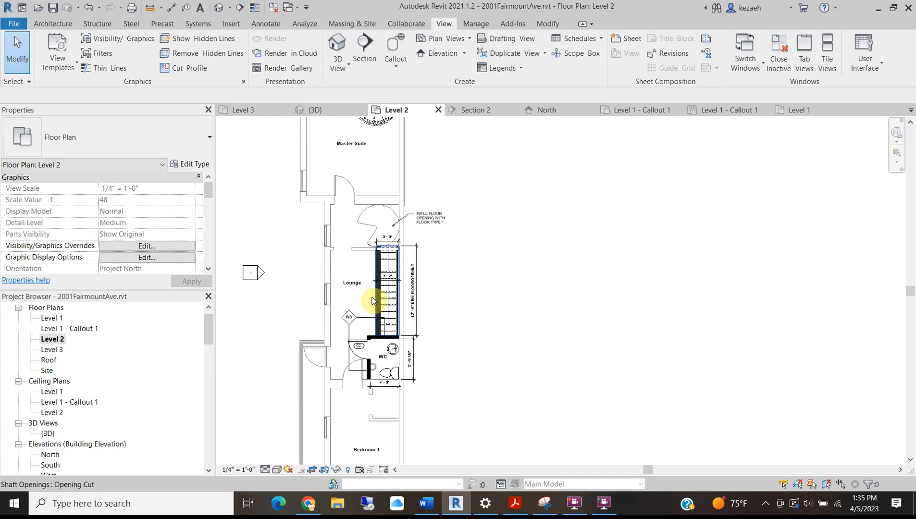
middle_click_drag(352, 393, 352, 246)
middle_click_drag(424, 243, 420, 306)
scroll(354, 257, "down", 2)
middle_click_drag(497, 168, 493, 295)
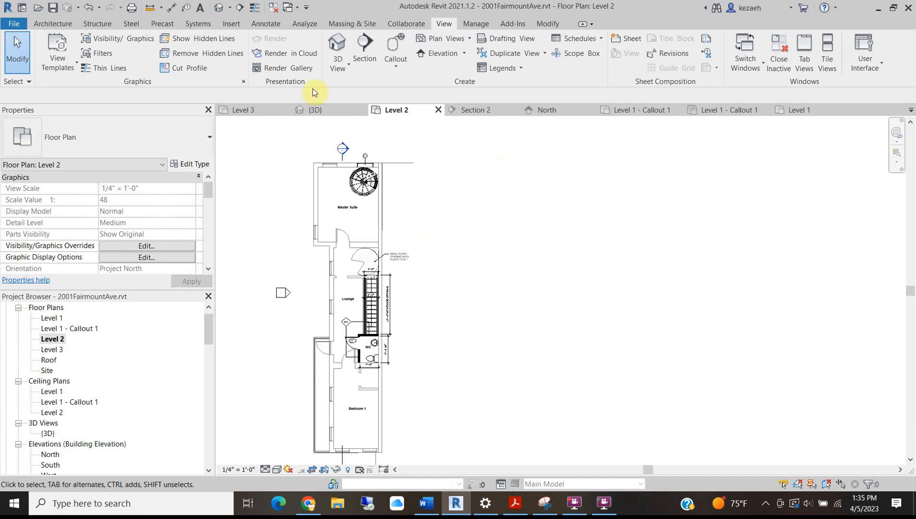
Open the Level 3 floor plan and assign the New Floor Plans view template to it
double_click(51, 349)
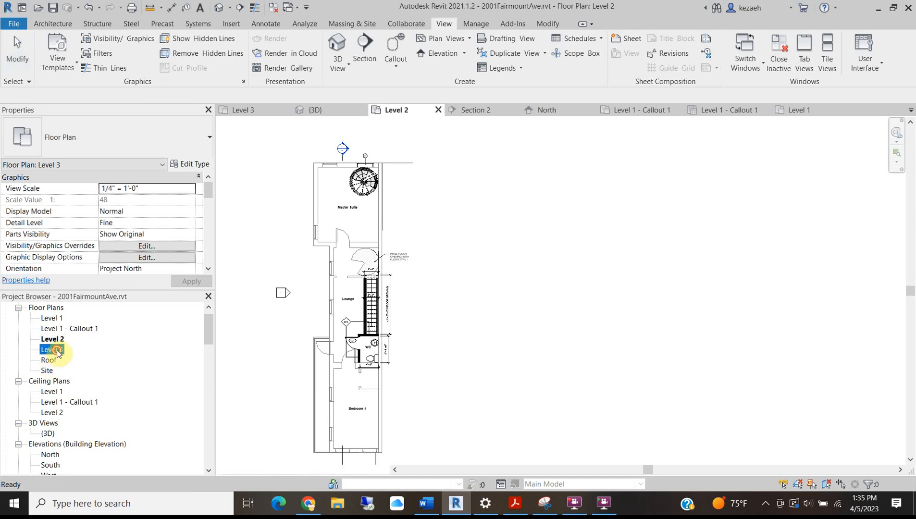
scroll(357, 266, "up", 4)
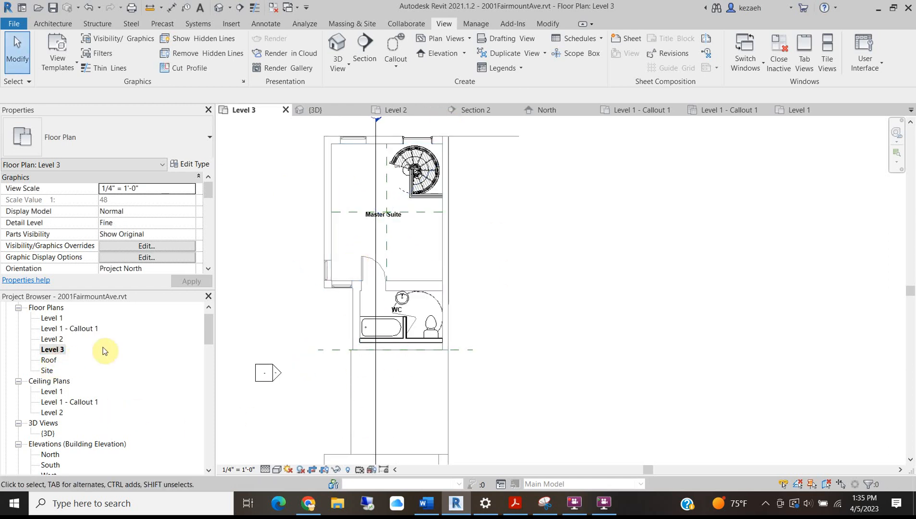
left_click_drag(207, 188, 214, 246)
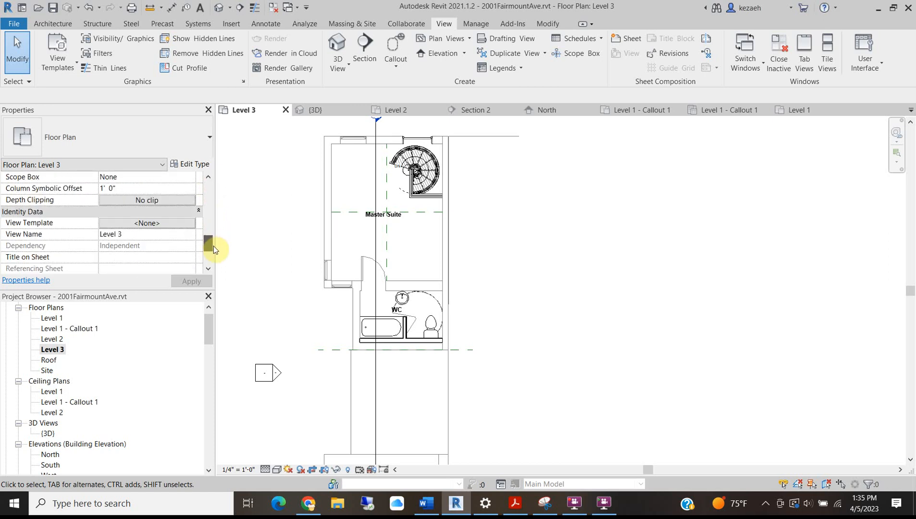
left_click(135, 225)
left_click(318, 235)
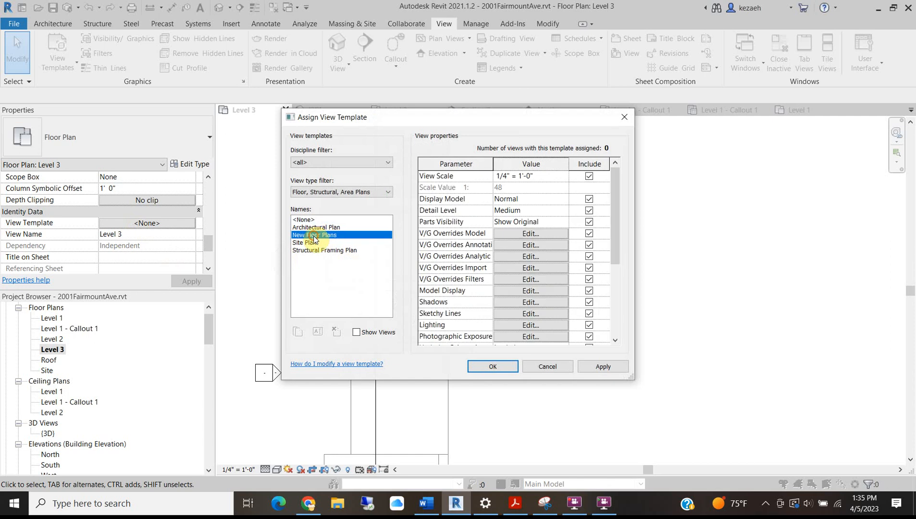
left_click(504, 364)
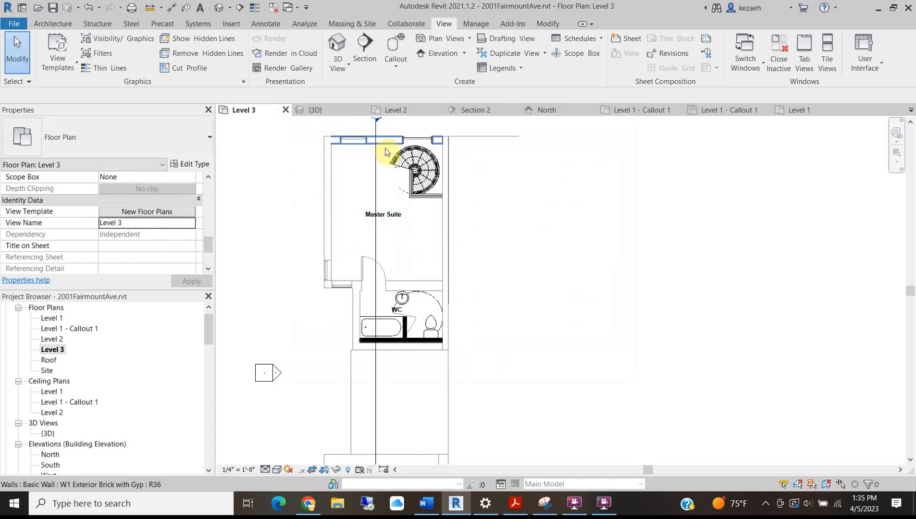
Gap the building section line crossing the Level 3 plan, shortening its segments to short stubs at the building's two ends
left_click(376, 152)
left_click_drag(373, 428, 376, 321)
left_click_drag(376, 143, 383, 342)
left_click_drag(379, 378, 379, 364)
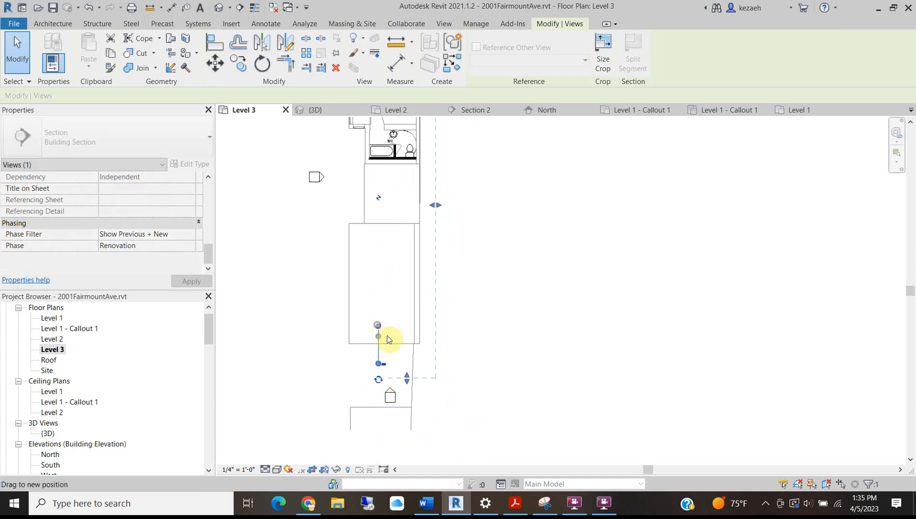
left_click(518, 287)
Copy the INFILL FLOOR OPENING WITH FLOOR TYPE 1 note from Level 2 and paste it aligned to the same place on Level 3
scroll(403, 306, "up", 4)
scroll(417, 231, "up", 4)
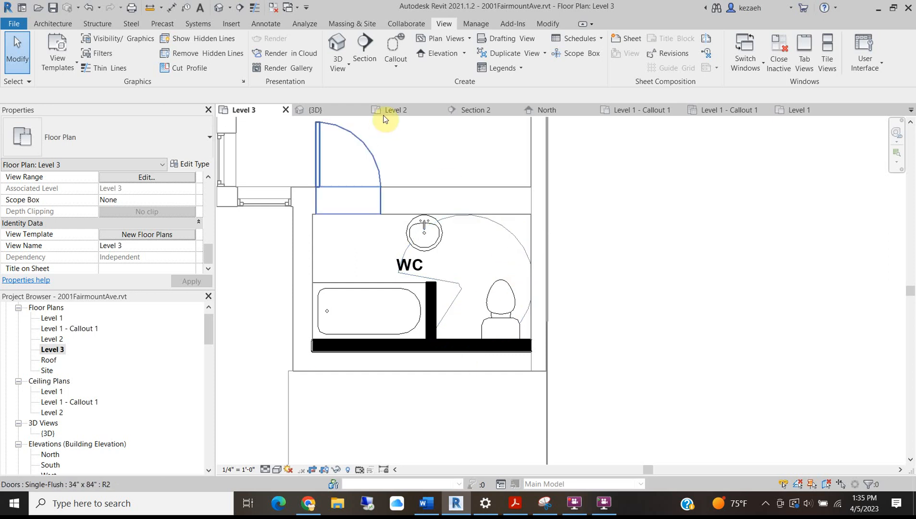
left_click(420, 113)
scroll(383, 264, "up", 5)
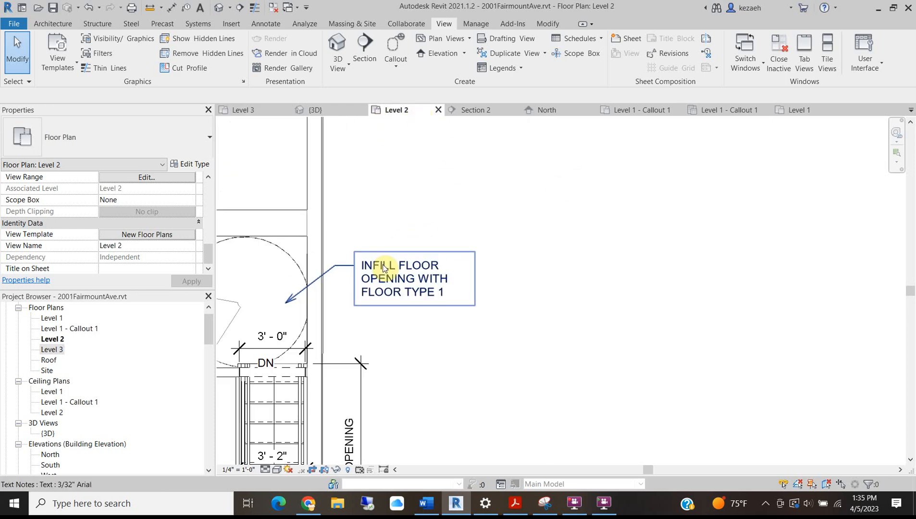
left_click(384, 268)
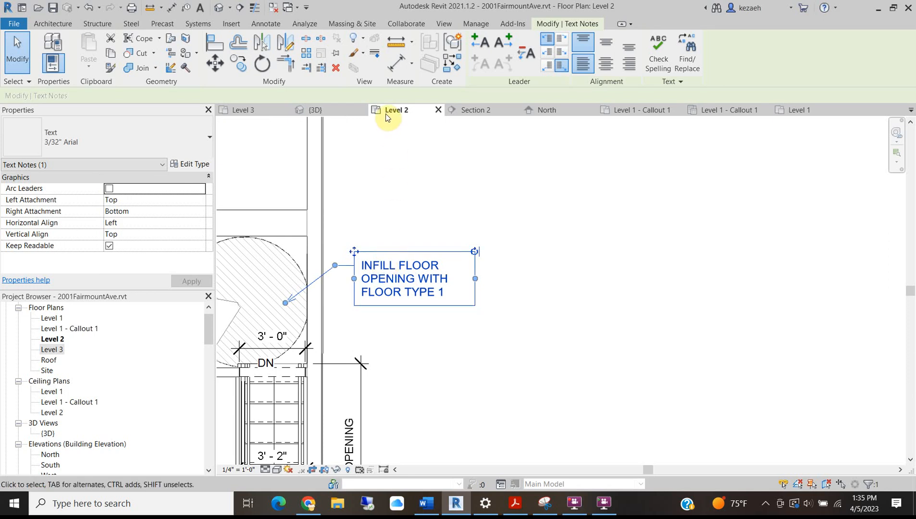
left_click(271, 111)
left_click(87, 69)
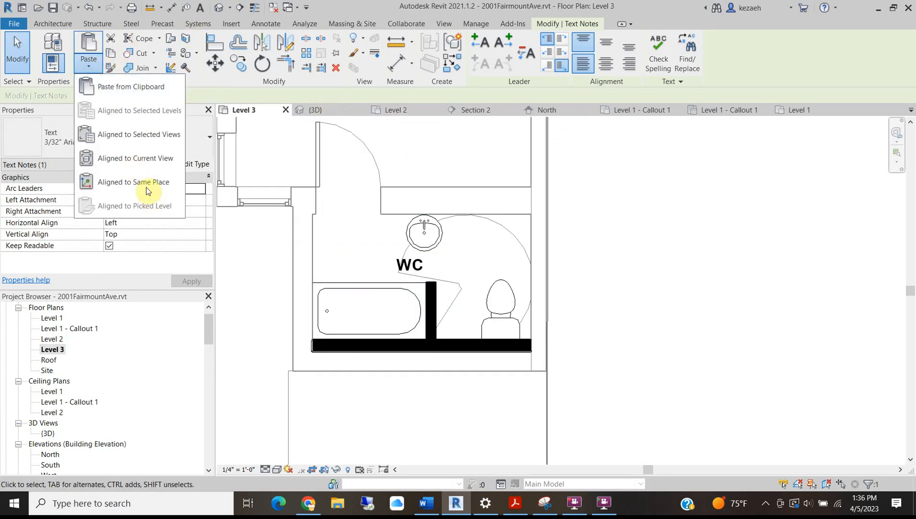
left_click(139, 181)
left_click(645, 181)
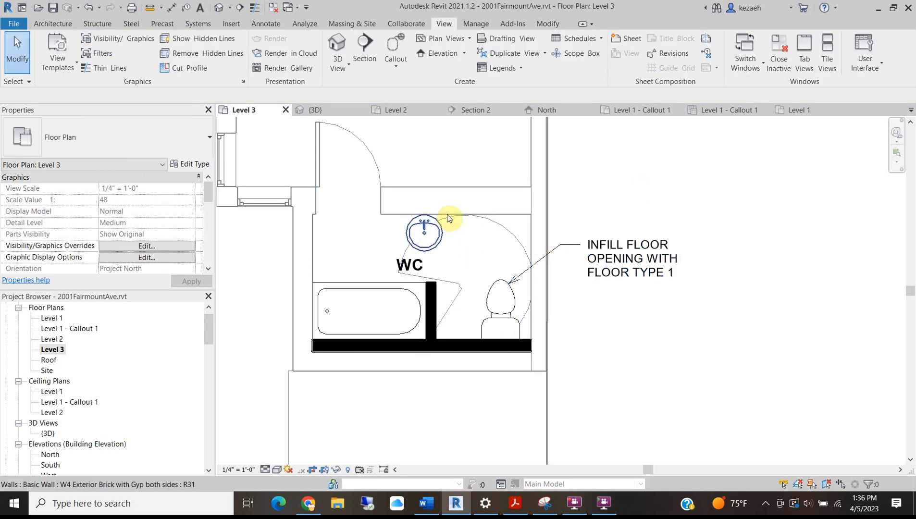
Override the WC infill floor's foreground surface pattern in the Level 3 view with the small Diagonal down hatch, colored gray RGB 128-128-128
right_click(500, 223)
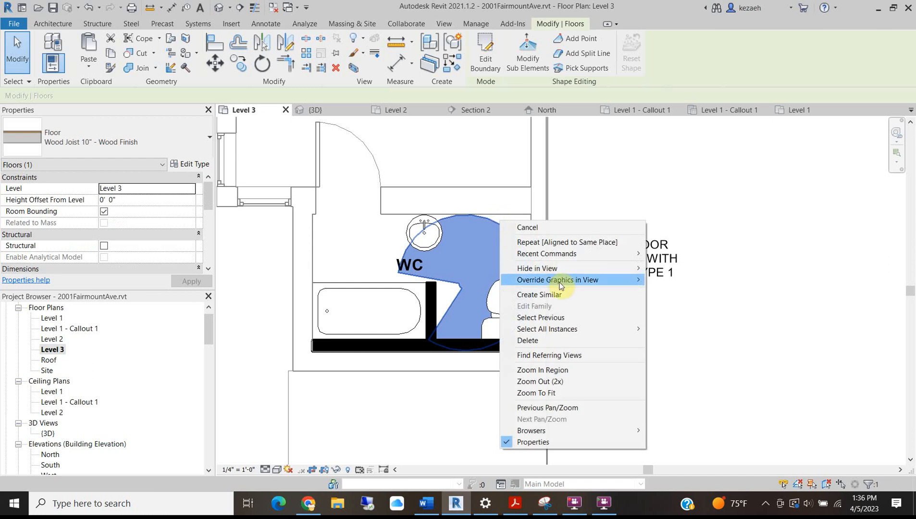
mouse_move(557, 280)
left_click(672, 281)
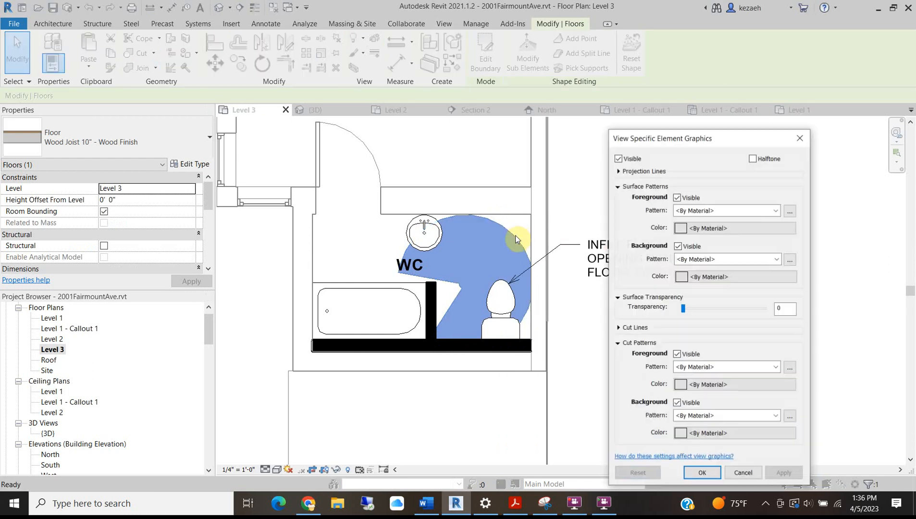
left_click(676, 212)
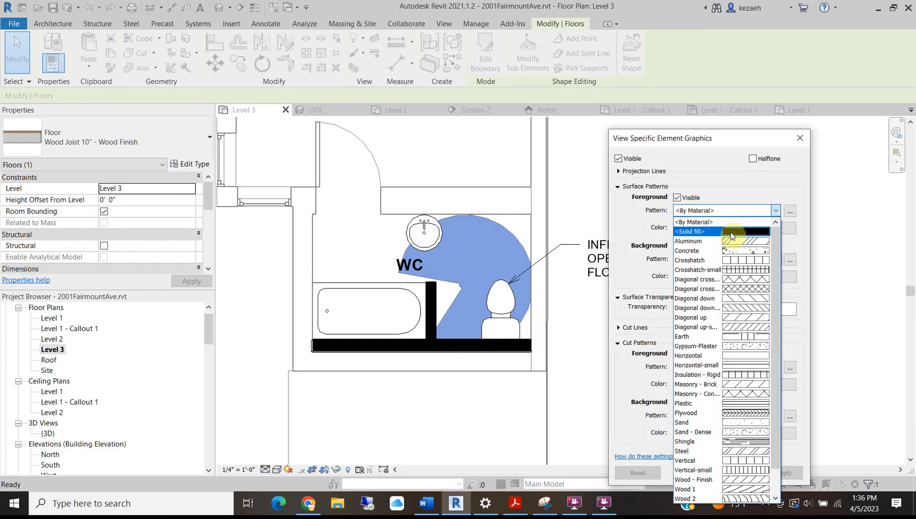
left_click(745, 308)
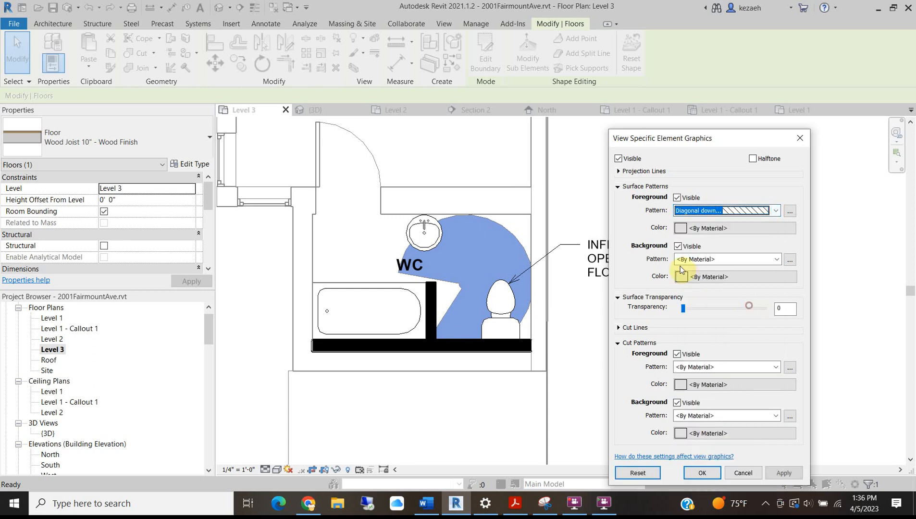
left_click(726, 230)
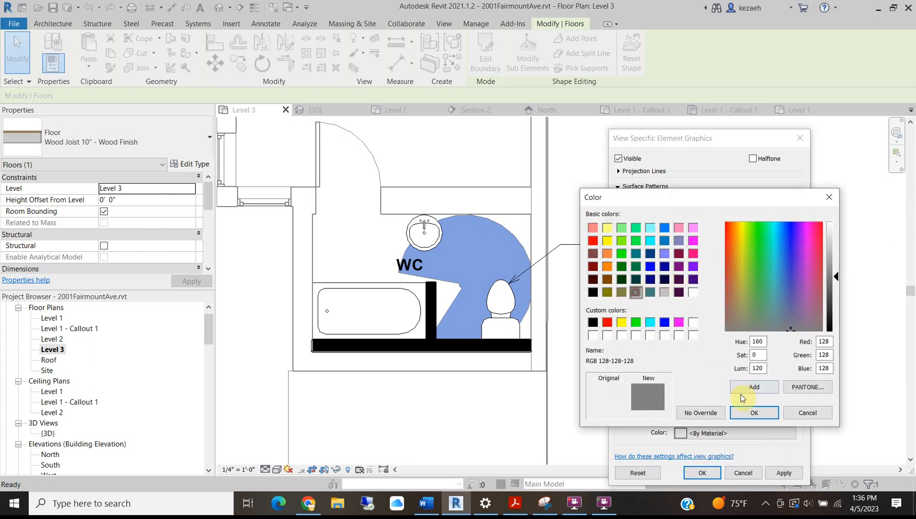
left_click(743, 412)
left_click(694, 476)
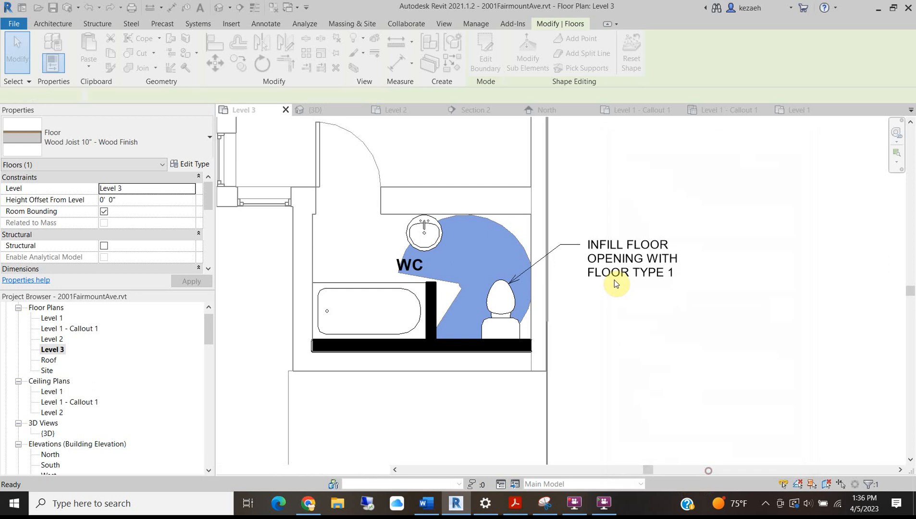
left_click(594, 189)
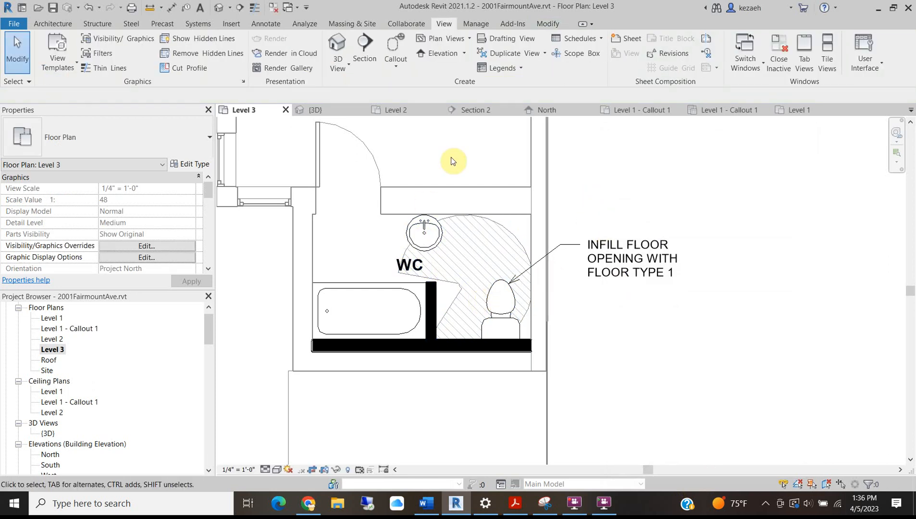
Tag the window behind the spiral stair on the Level 3 plan, positioning the tag outside the exterior wall with an attached leader
scroll(448, 288, "down", 4)
scroll(392, 176, "up", 1)
middle_click_drag(392, 176, 344, 403)
scroll(389, 256, "up", 3)
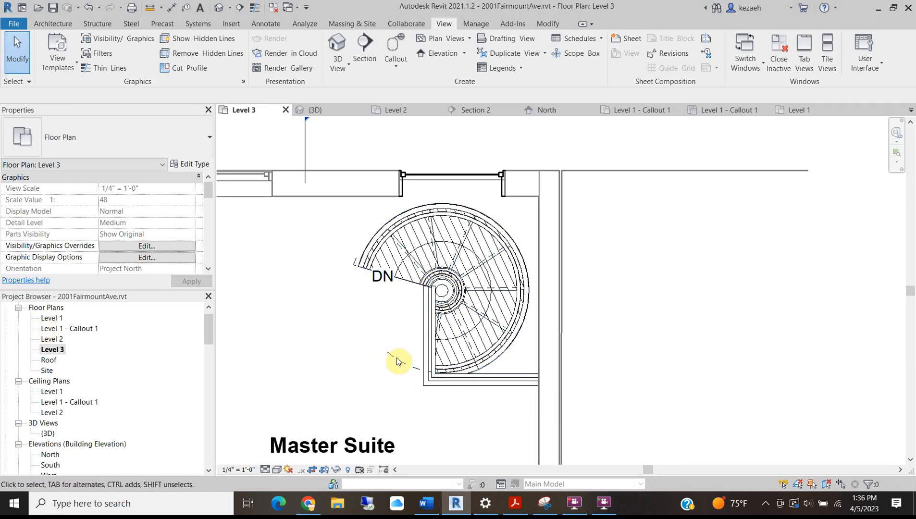
scroll(440, 306, "down", 4)
scroll(440, 250, "up", 5)
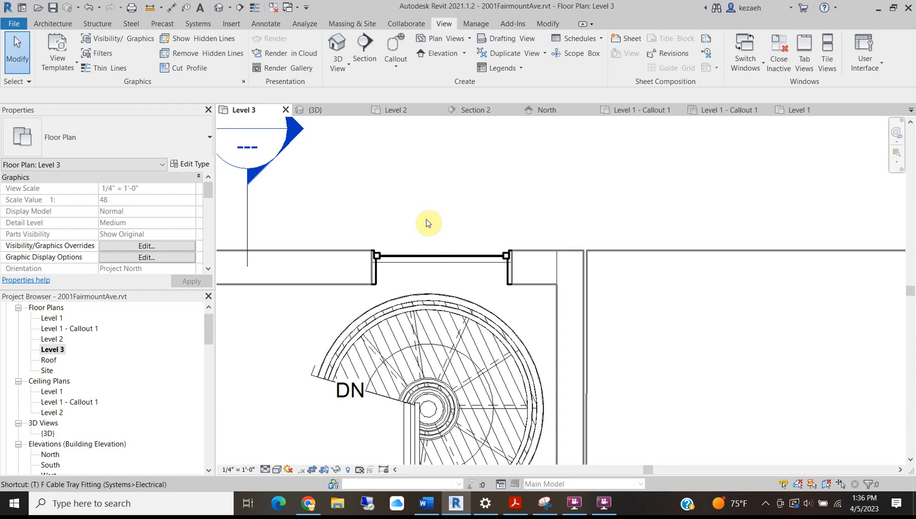
key("t")
key("g")
left_click(443, 261)
left_click_drag(443, 198, 444, 221)
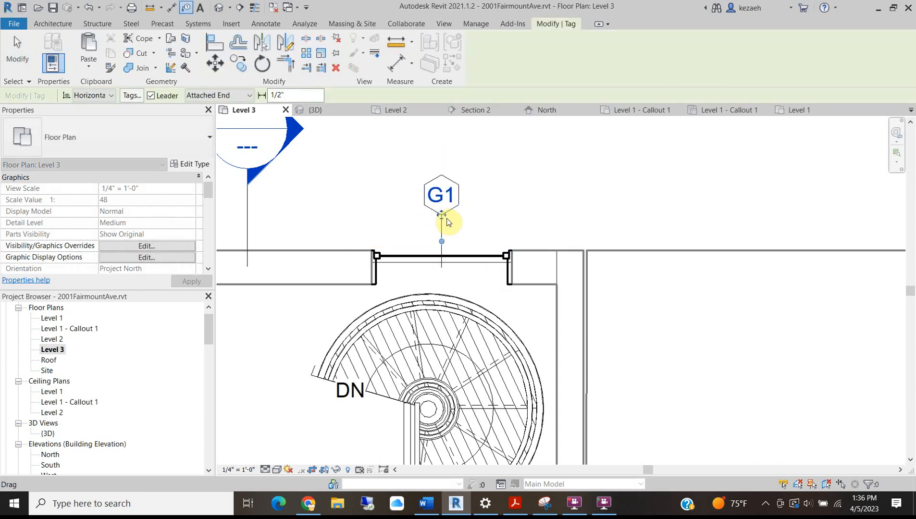
scroll(481, 224, "down", 5)
middle_click_drag(463, 375, 472, 211)
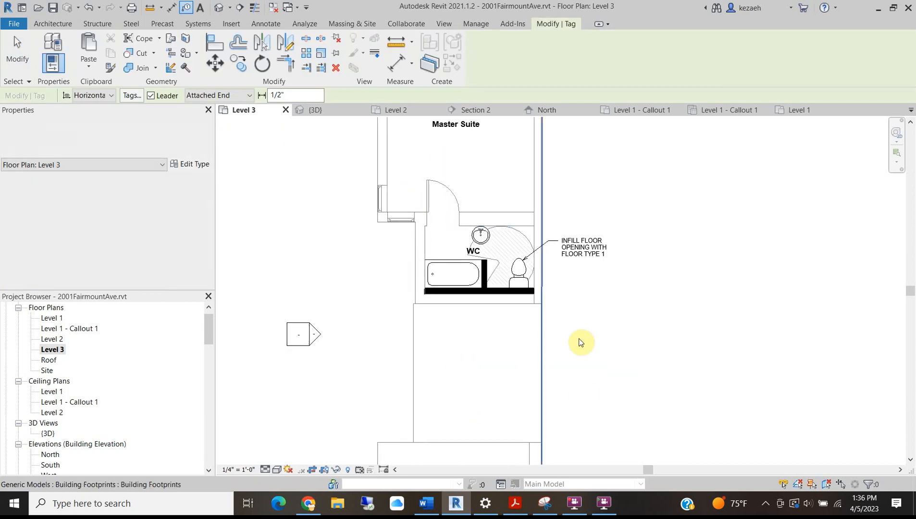
scroll(511, 295, "down", 3)
scroll(527, 298, "down", 2)
key("Escape")
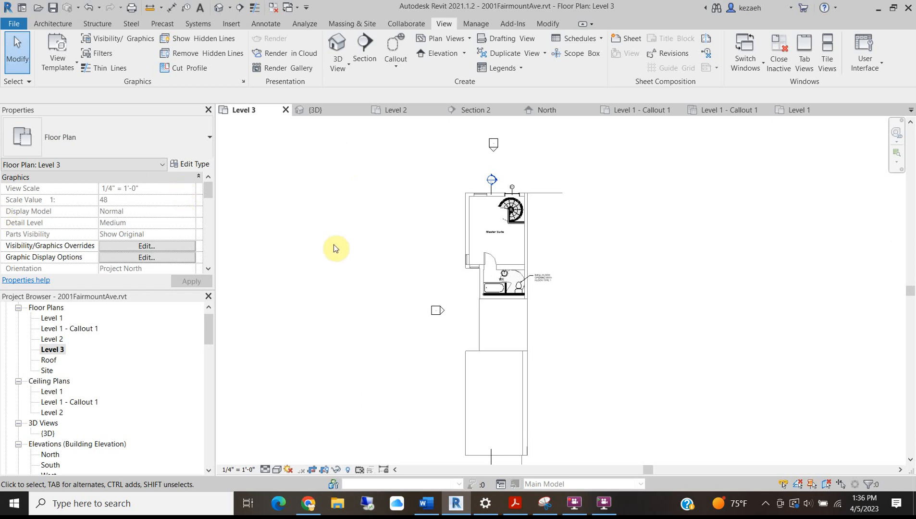
Switch to the project brief in Word and review the required sheet contents, especially the floor plans and exterior elevations
left_click(426, 505)
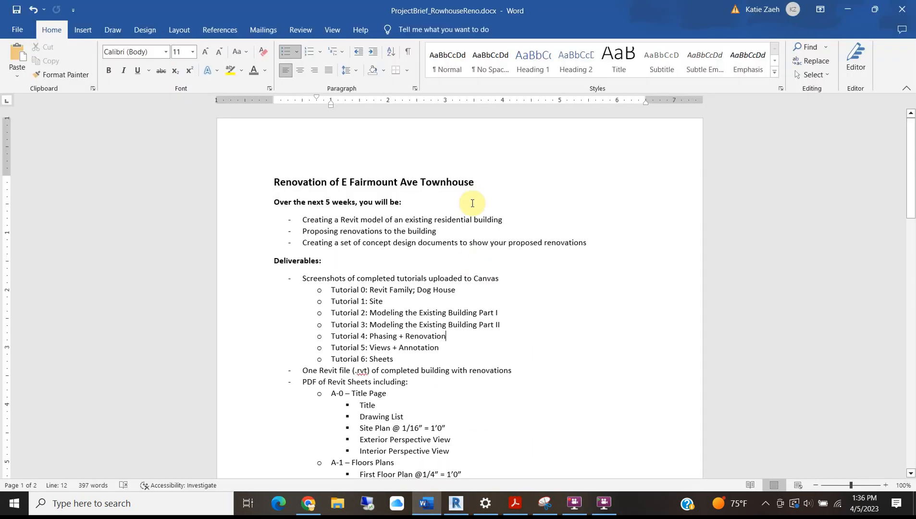
scroll(402, 337, "down", 8)
scroll(367, 226, "up", 1)
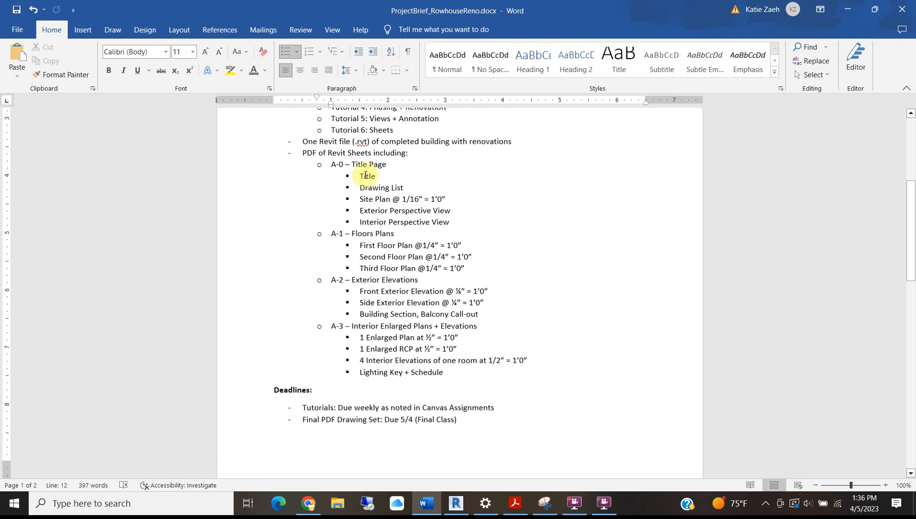
left_click_drag(359, 244, 482, 278)
left_click(465, 304)
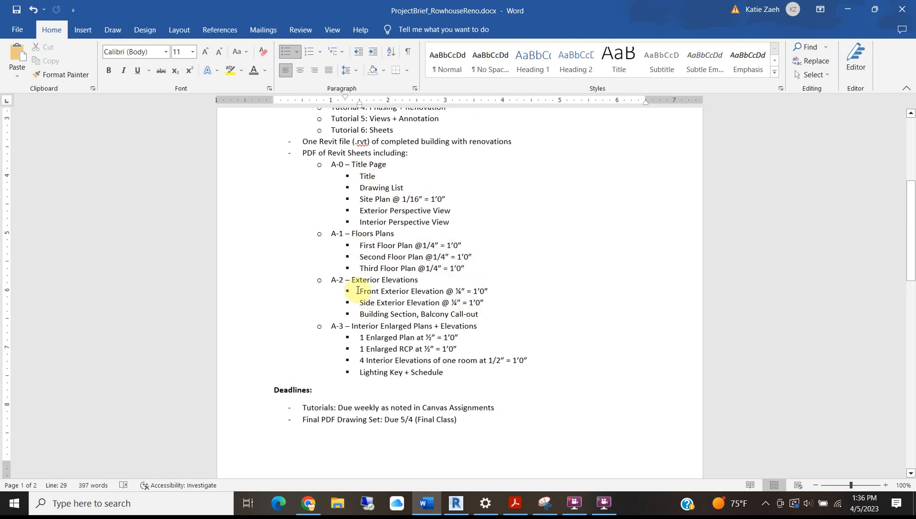
left_click_drag(357, 290, 434, 302)
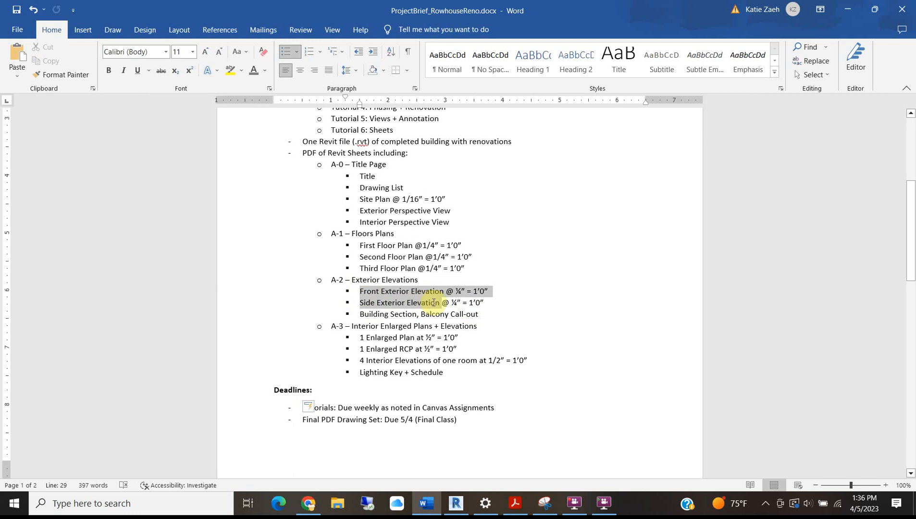
left_click(488, 306)
left_click(849, 13)
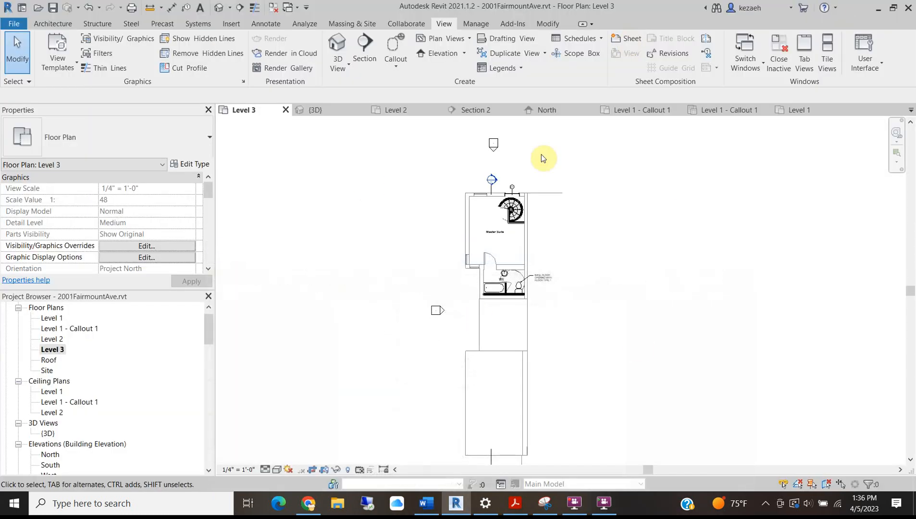
Switch back to Revit, open the North elevation from its marker on the Level 3 plan and close all inactive views
scroll(511, 155, "up", 3)
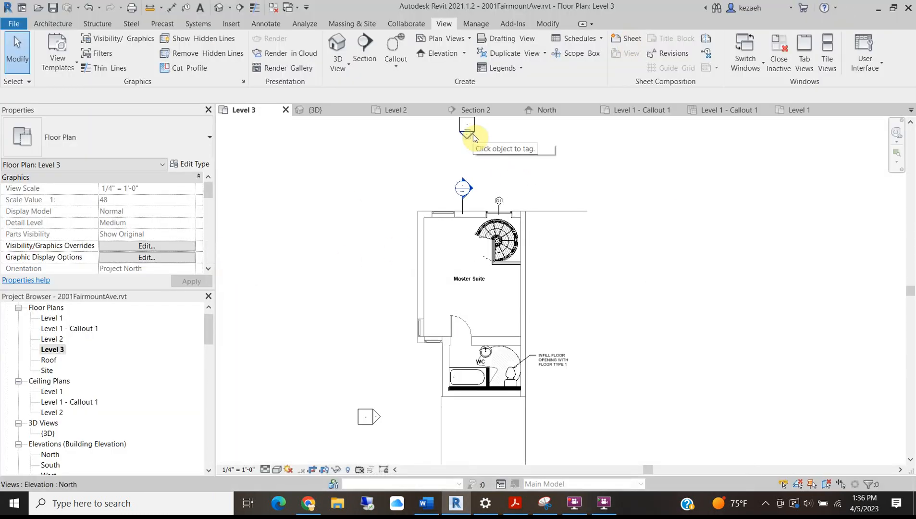
middle_click_drag(474, 136, 467, 201)
left_click(466, 201)
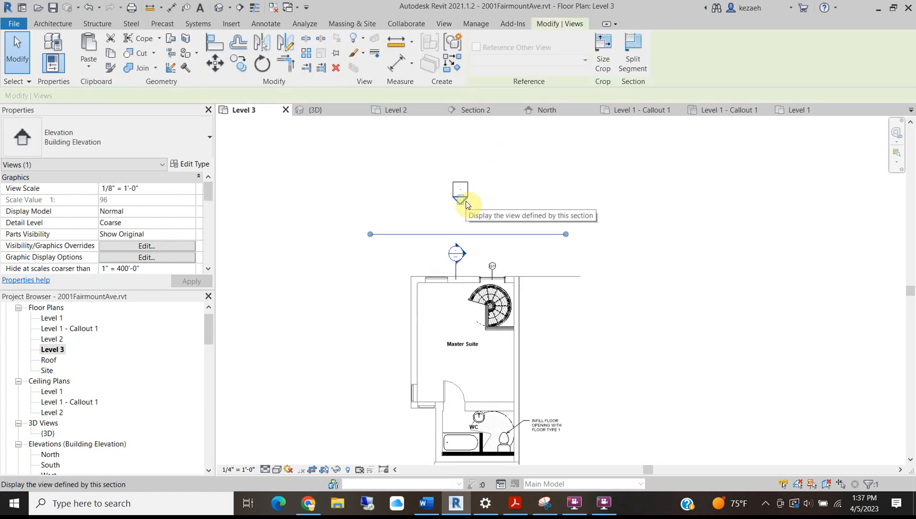
double_click(461, 201)
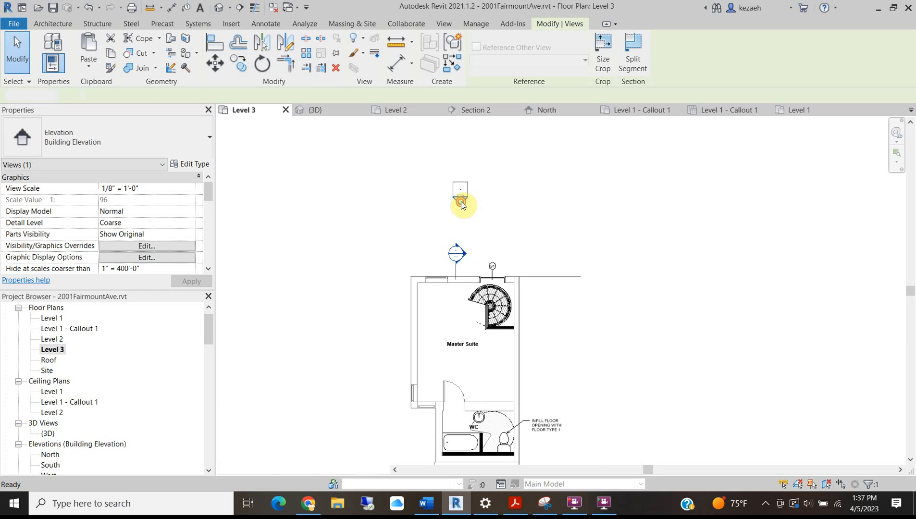
scroll(546, 426, "up", 2)
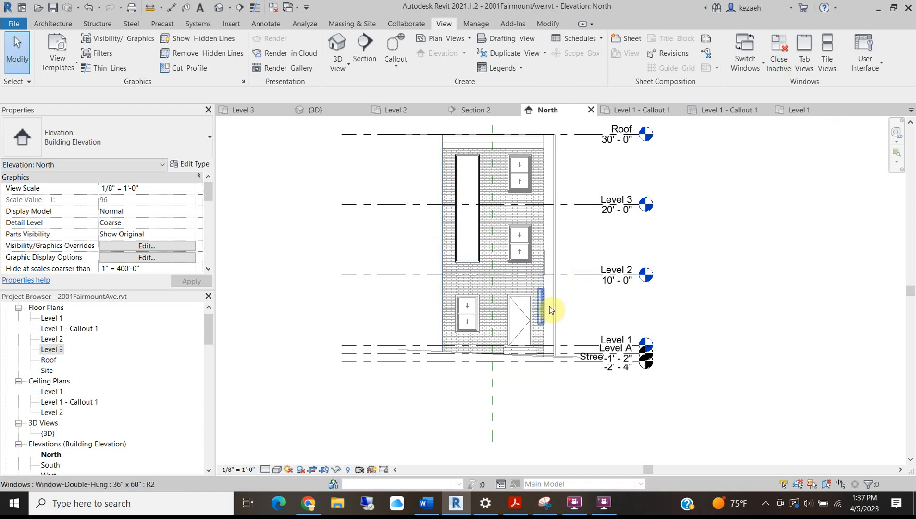
left_click(557, 177)
left_click(721, 240)
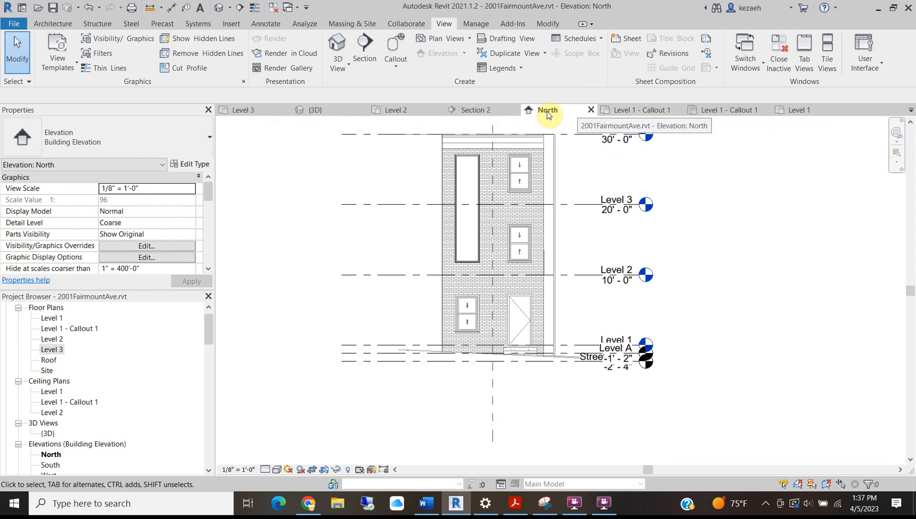
left_click(777, 69)
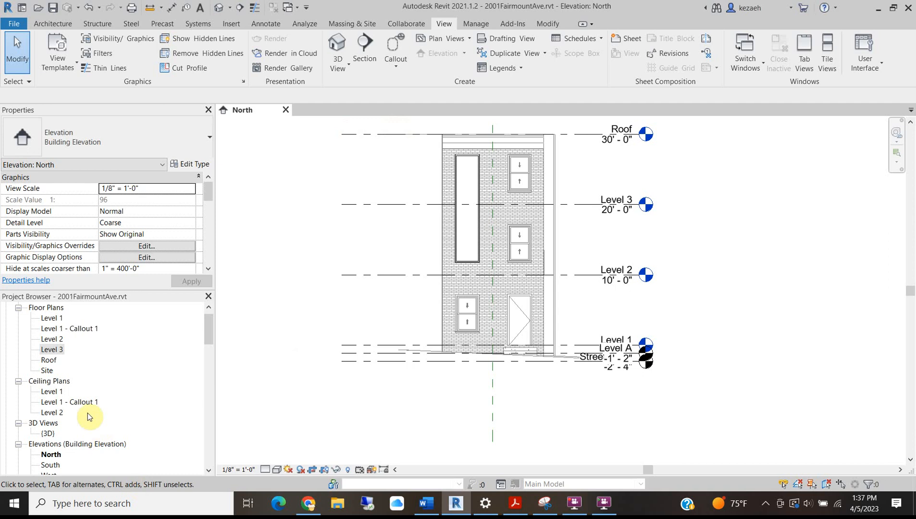
Open the Level 1 floor plan, select the north elevation marker's view and set its far clipping to Clip without line
double_click(52, 319)
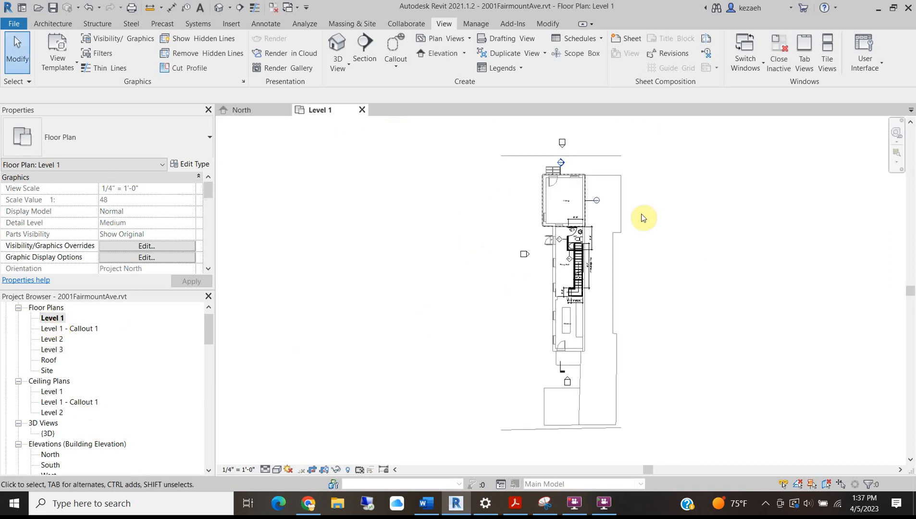
middle_click_drag(591, 159, 476, 209)
left_click(477, 206)
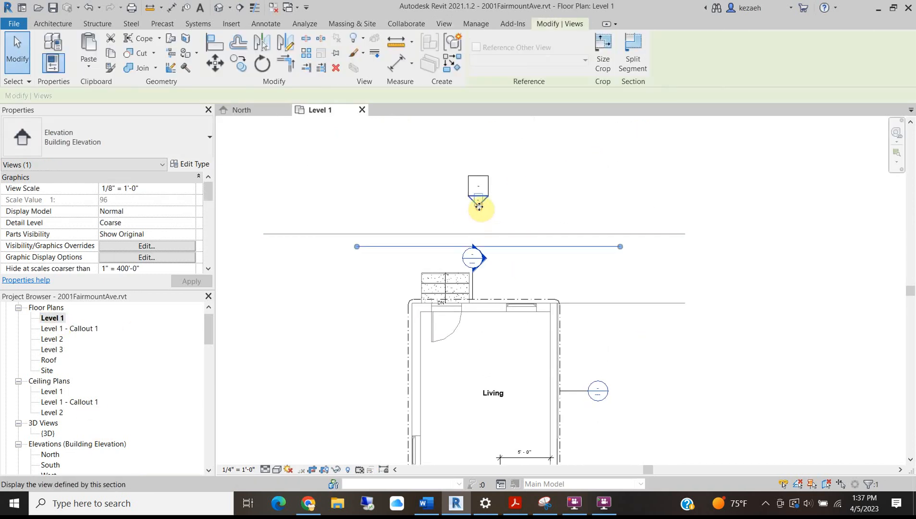
scroll(478, 206, "down", 2)
scroll(532, 240, "down", 2)
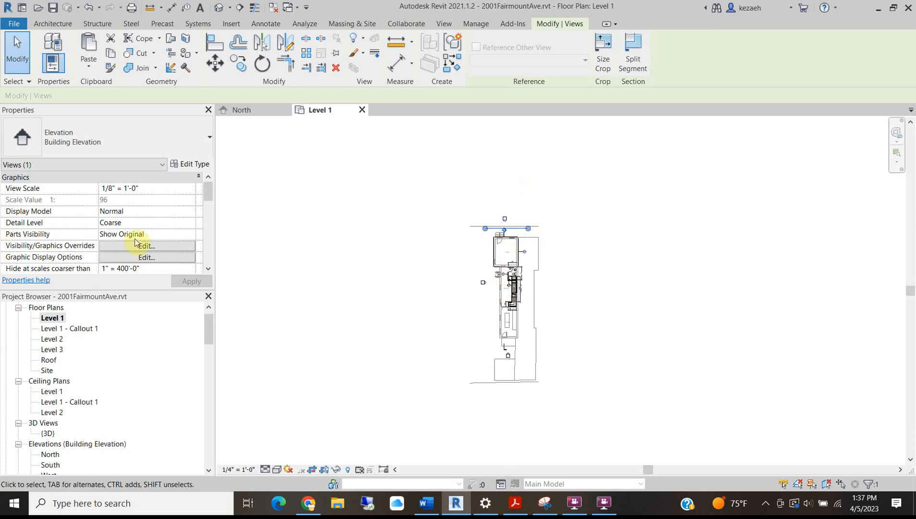
left_click(243, 111)
scroll(103, 226, "down", 2)
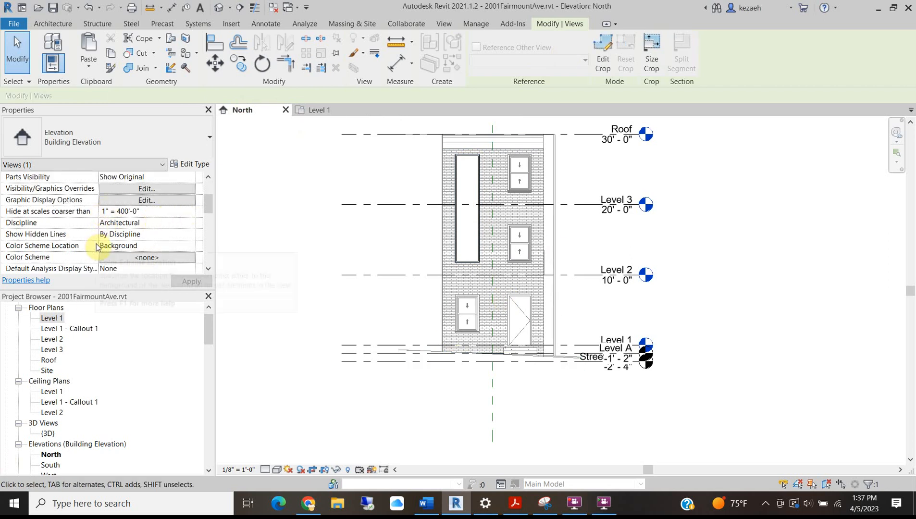
scroll(96, 247, "down", 2)
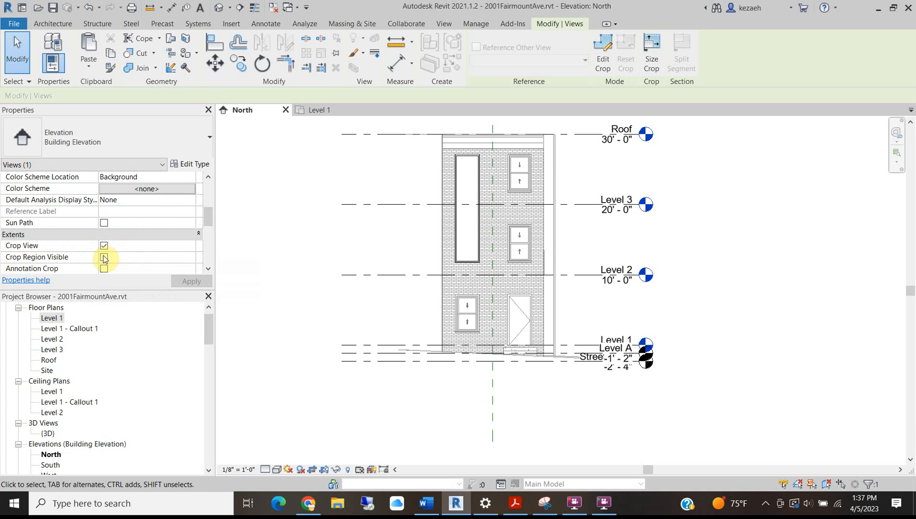
scroll(113, 261, "down", 2)
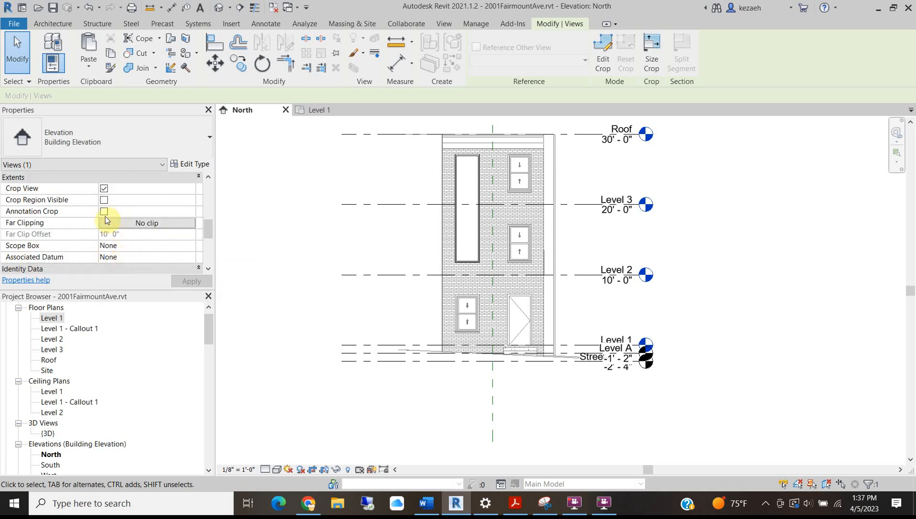
left_click(153, 224)
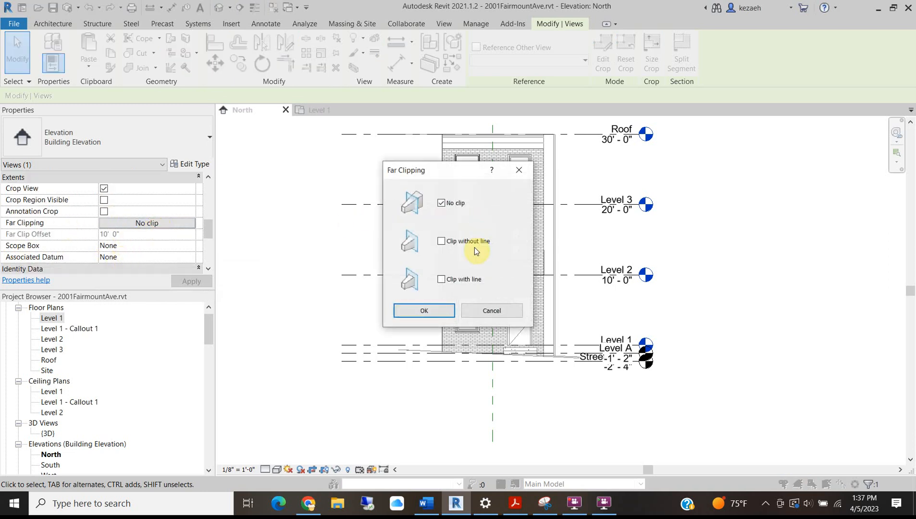
left_click(425, 311)
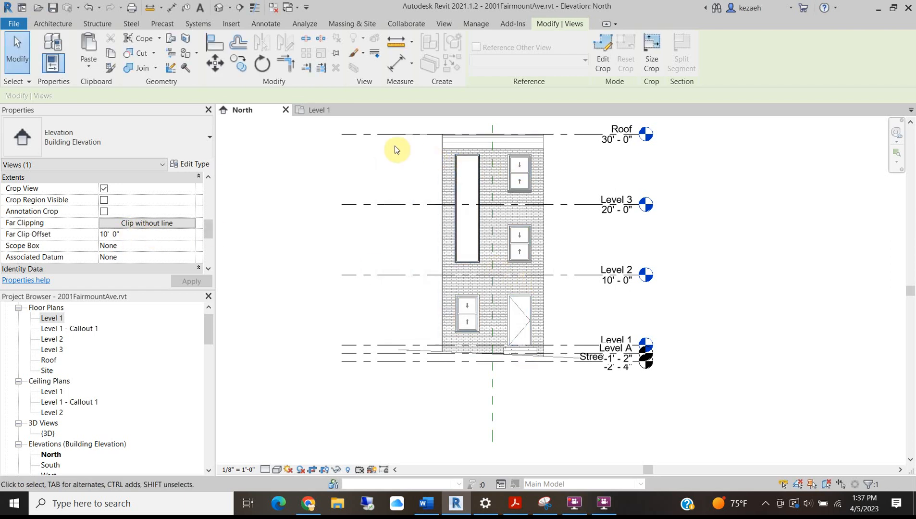
Check the north clip extent on the Level 1 plan and set the west-side elevation's far clipping to Clip without line
left_click(307, 110)
scroll(529, 231, "up", 2)
scroll(543, 211, "up", 2)
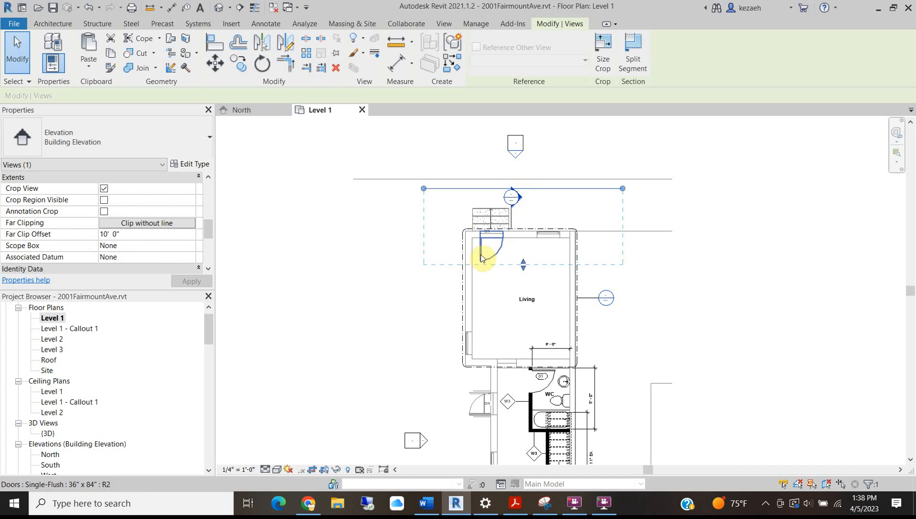
left_click(369, 249)
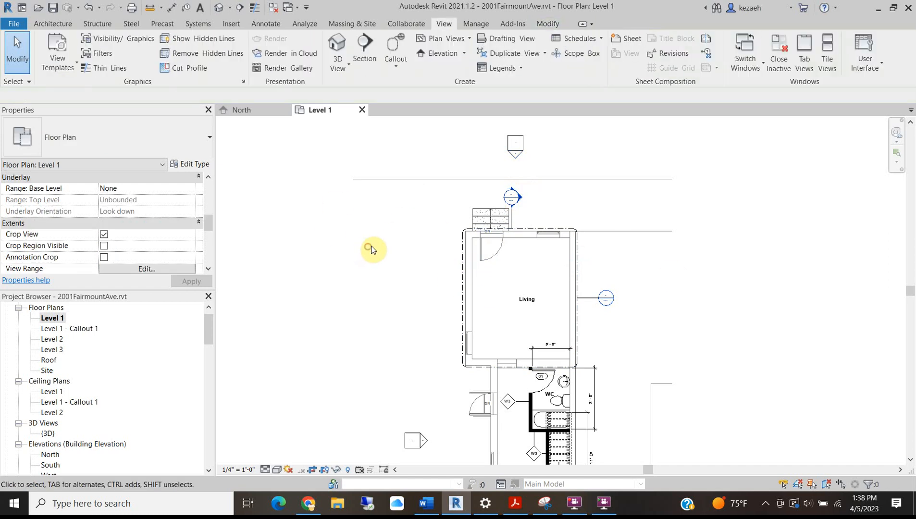
left_click(421, 440)
scroll(411, 284, "down", 3)
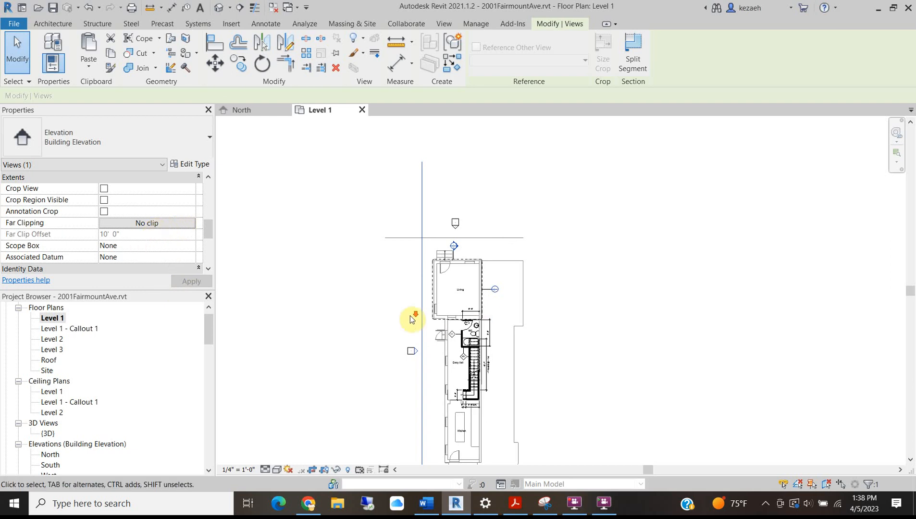
scroll(409, 317, "down", 2)
left_click(143, 224)
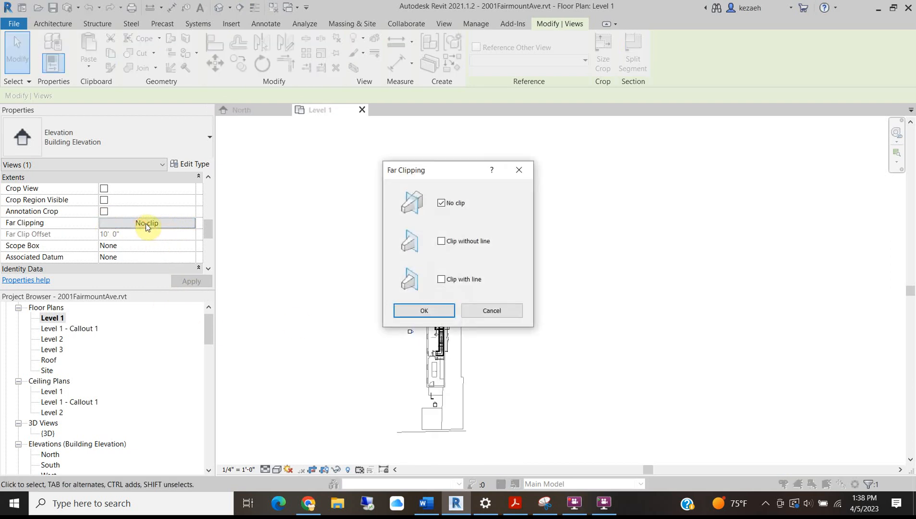
left_click(454, 243)
left_click(430, 310)
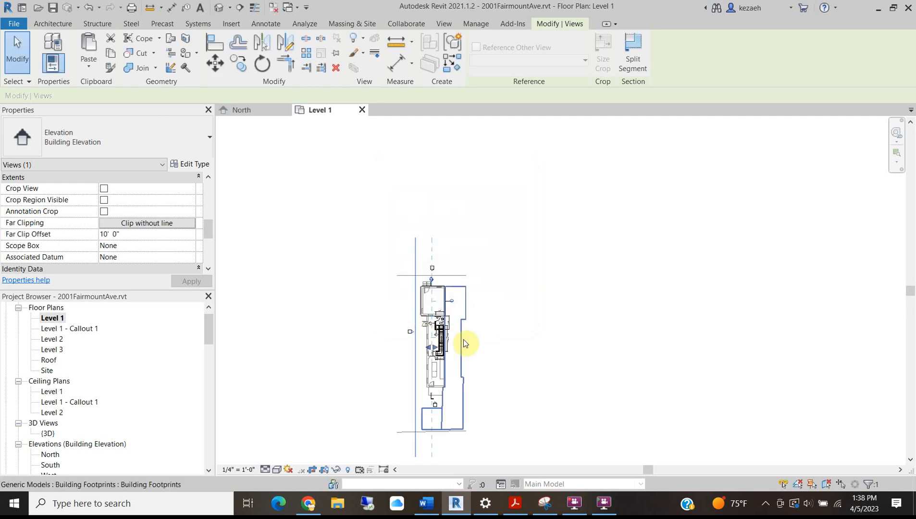
middle_click_drag(450, 362, 435, 272)
scroll(447, 244, "down", 2)
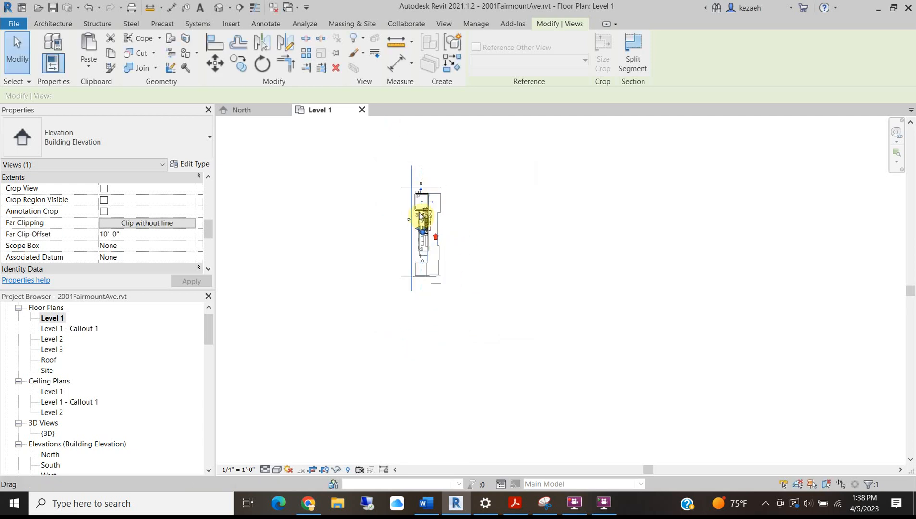
scroll(424, 226, "up", 5)
scroll(387, 223, "up", 1)
middle_click_drag(388, 223, 355, 305)
Return to the North elevation and tag the tall window spanning Levels 2 and 3 by category, without a leader
left_click(256, 110)
middle_click_drag(559, 228, 523, 270)
scroll(481, 394, "up", 7)
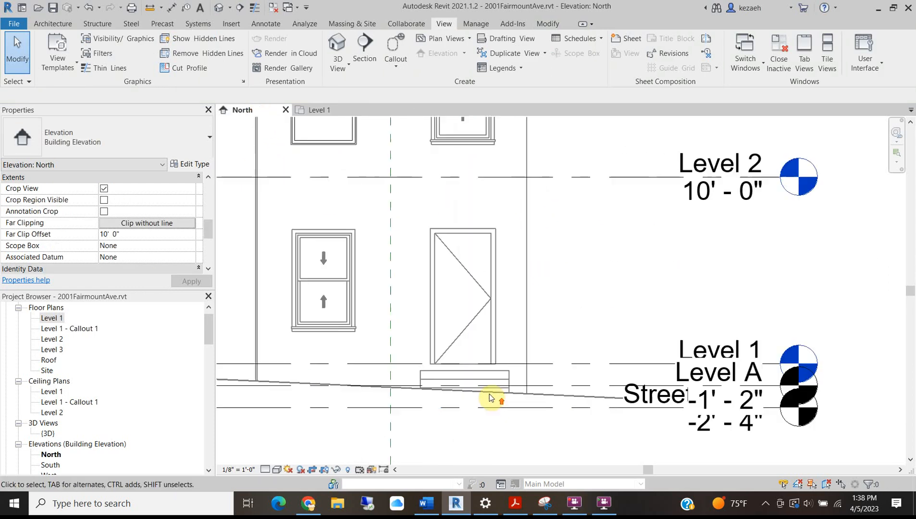
scroll(417, 348, "down", 6)
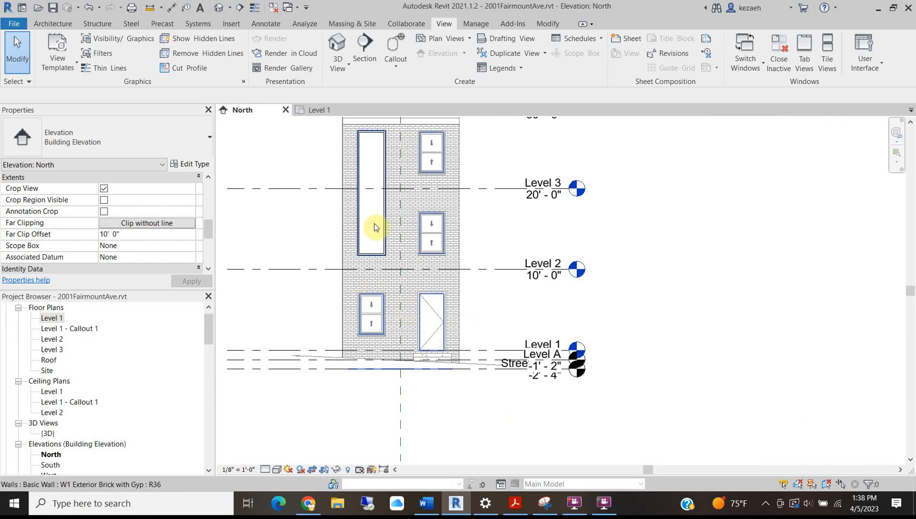
scroll(352, 205, "up", 3)
middle_click_drag(374, 213, 376, 283)
key("t")
key("g")
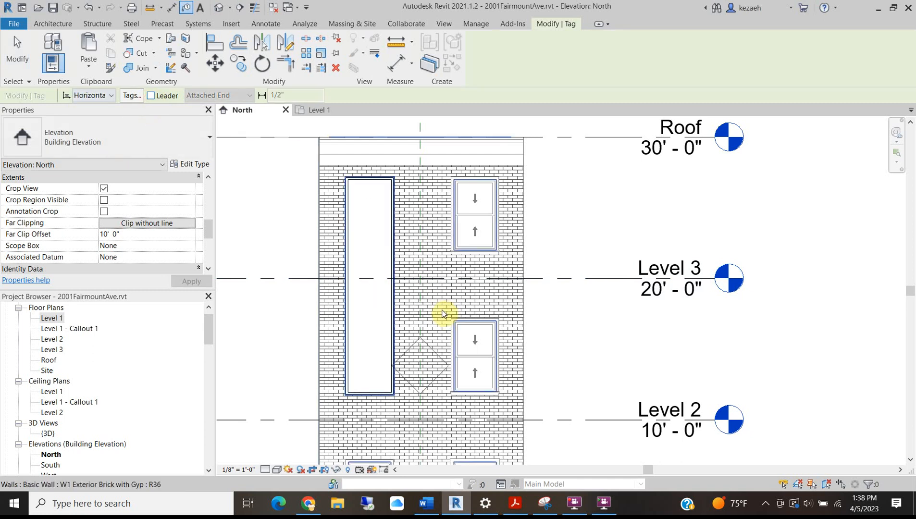
left_click(385, 296)
key("Escape")
scroll(381, 224, "up", 3)
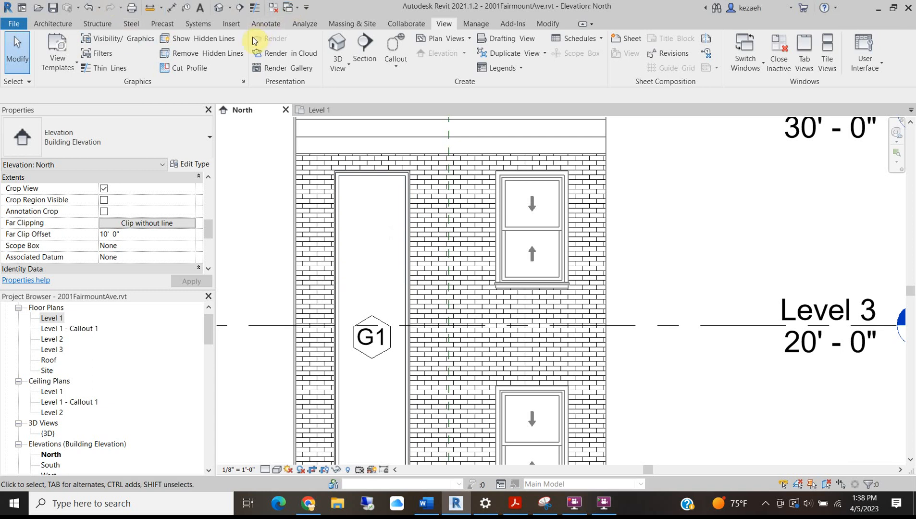
left_click(267, 24)
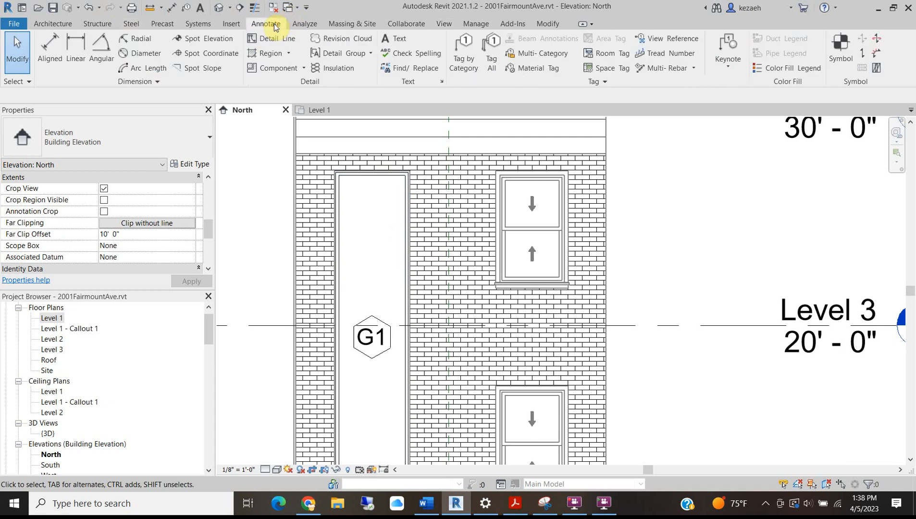
Draw a diagonal Thin Lines detail line about 1'-4" long in the upper part of the tall window's glass
left_click(266, 40)
scroll(363, 202, "up", 3)
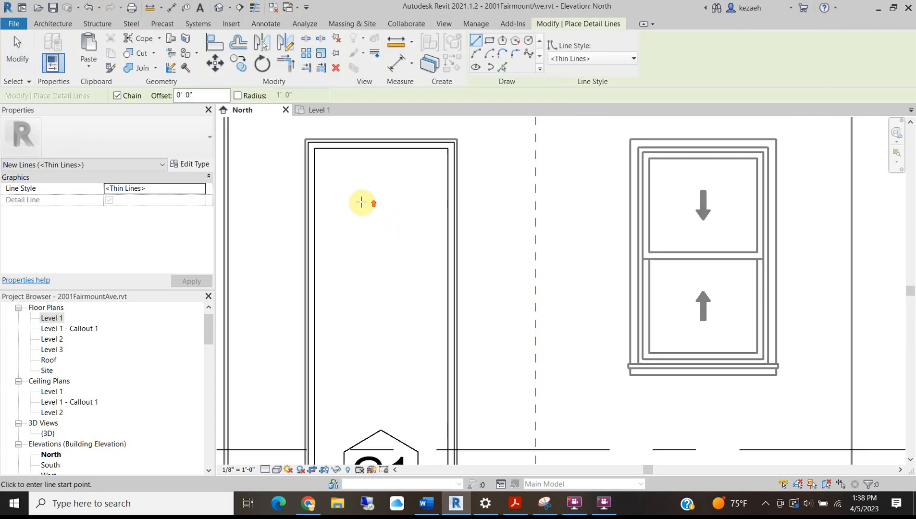
left_click(587, 59)
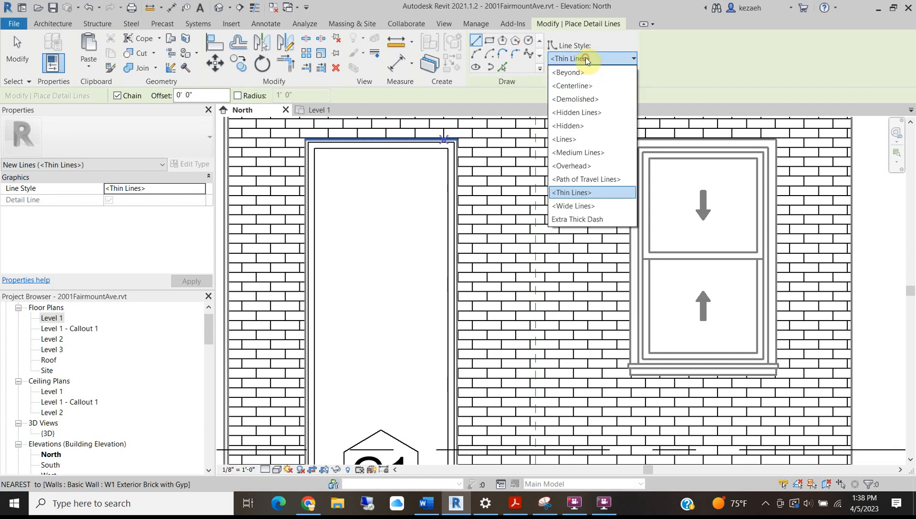
left_click(573, 192)
left_click(364, 184)
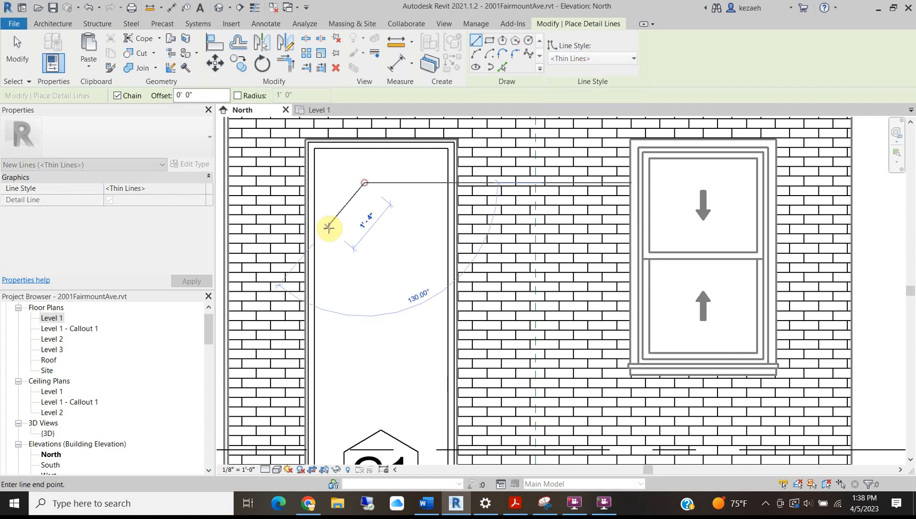
left_click(327, 225)
Cancel the save reminder and draw two shorter parallel detail lines, one on each side of the diagonal, the upper about 8" long
scroll(355, 201, "up", 2)
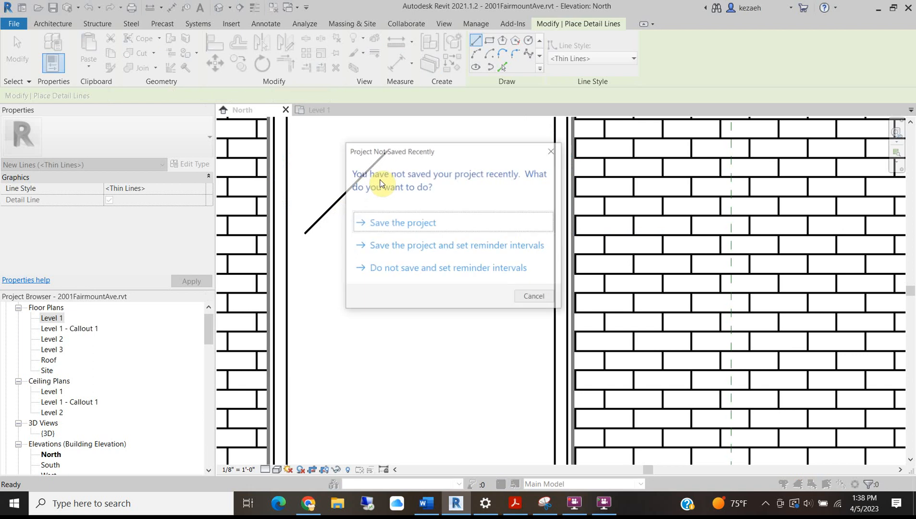
left_click(535, 298)
left_click(385, 182)
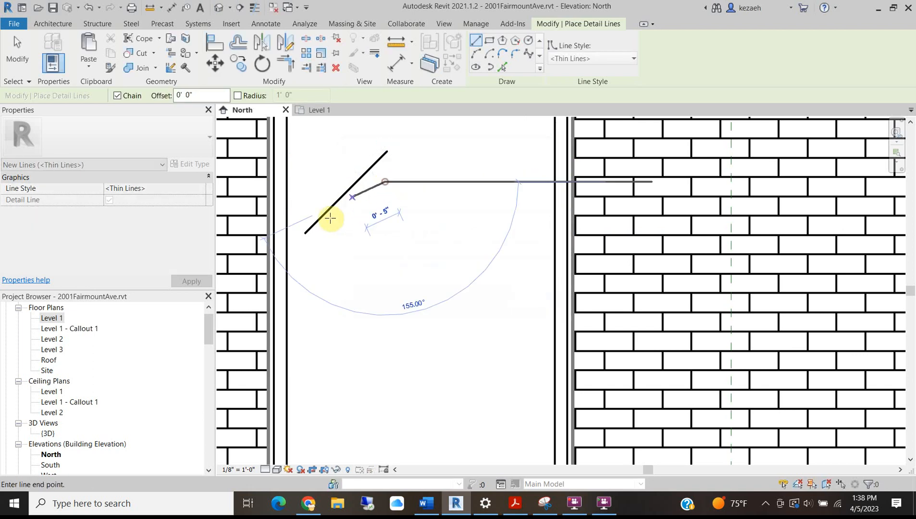
left_click(350, 219)
key("Escape")
left_click(370, 143)
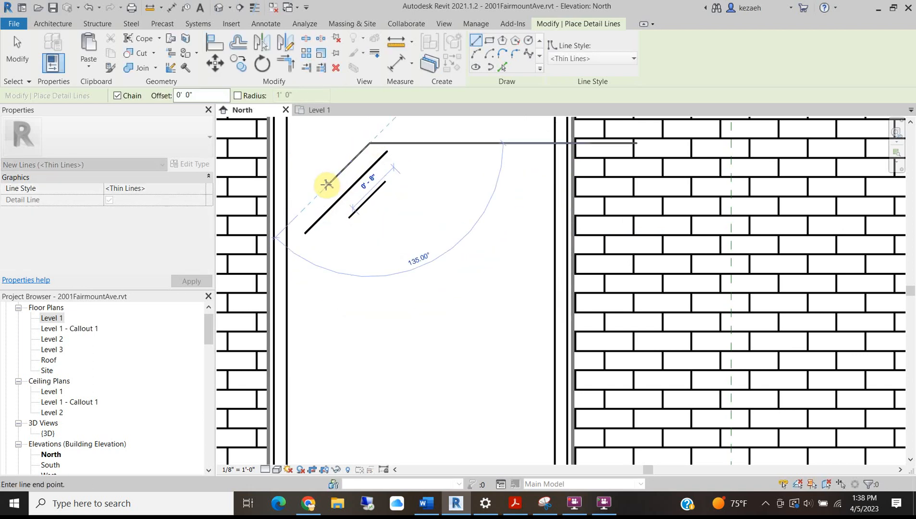
left_click(327, 184)
key("Escape")
key("Escape")
Group the three diagonal detail lines as a detail group named Glass Lines
left_click(346, 170)
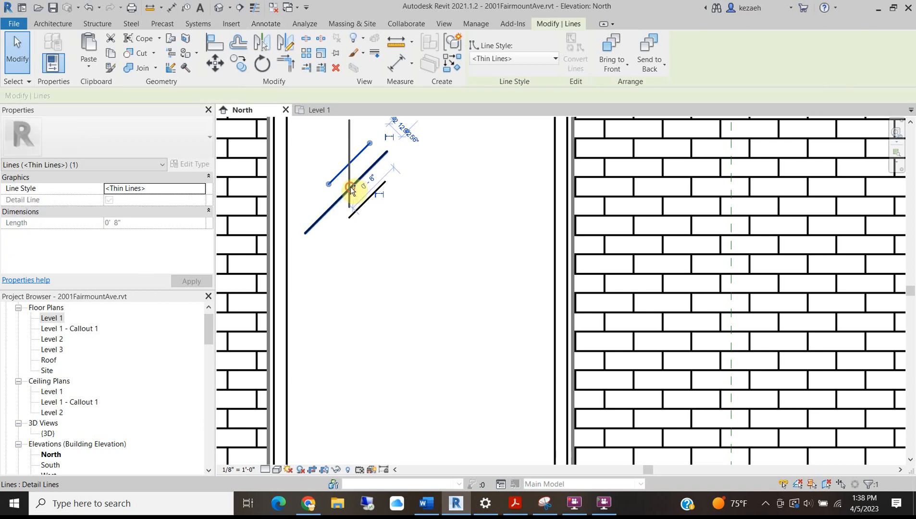
left_click(352, 189, "ctrl")
left_click(364, 200, "ctrl")
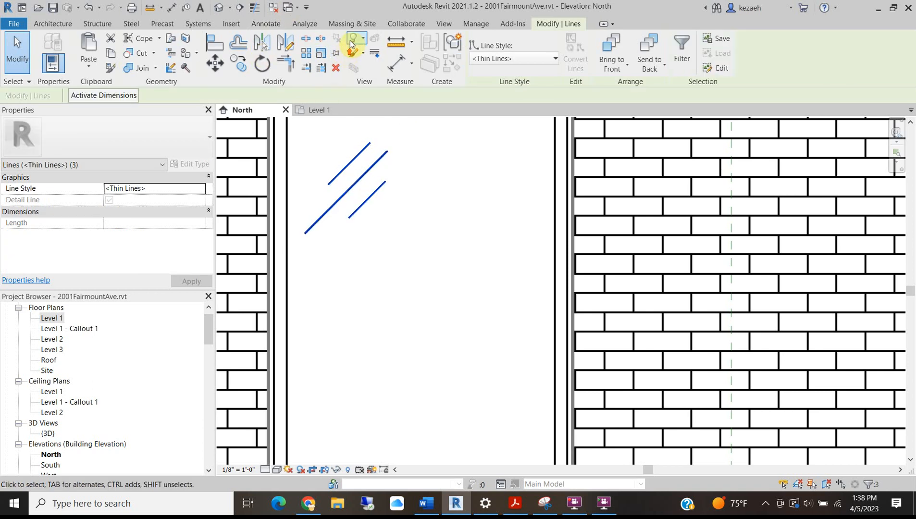
left_click(452, 43)
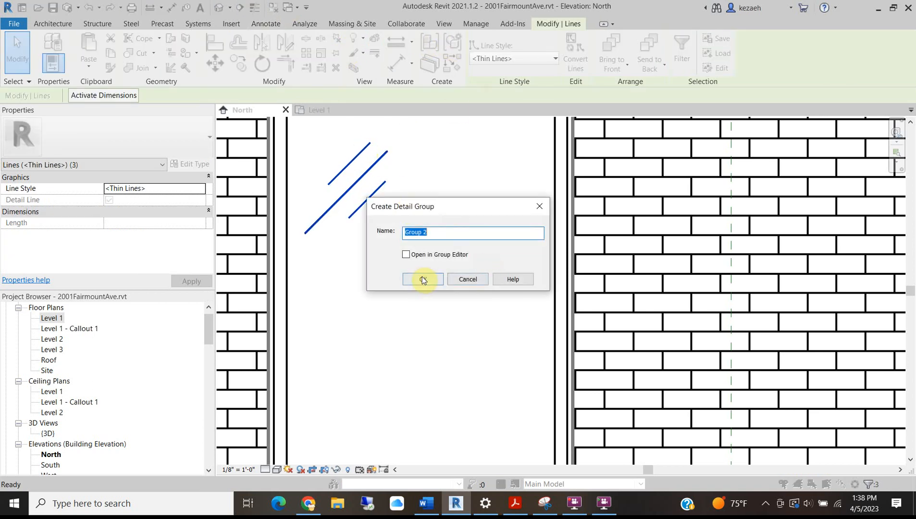
type("gLASS")
key("BackSpace")
key("BackSpace")
key("BackSpace")
key("BackSpace")
key("BackSpace")
key("BackSpace")
type("Glass")
left_click(423, 279)
Copy the Glass Lines group down to the right side of the tall window, just above the G1 tag
scroll(366, 186, "down", 3)
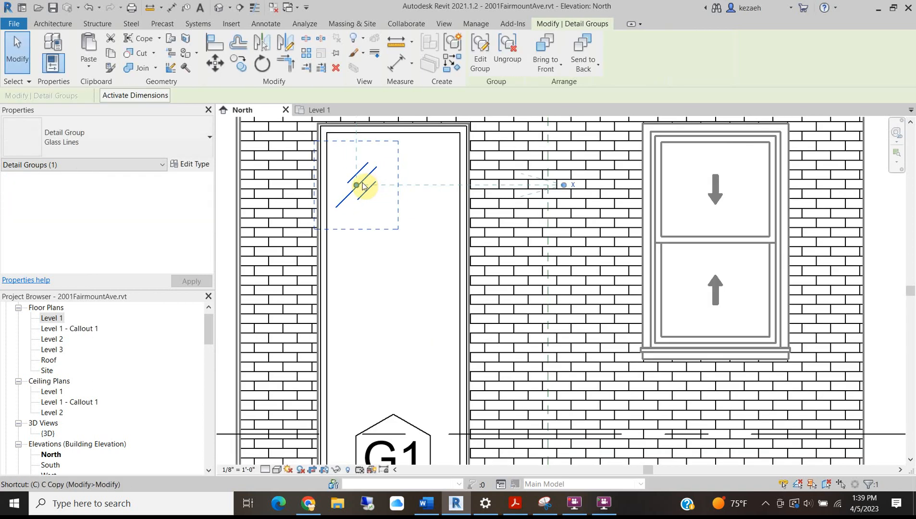
key("c")
key("o")
left_click(364, 184)
scroll(371, 239, "down", 3)
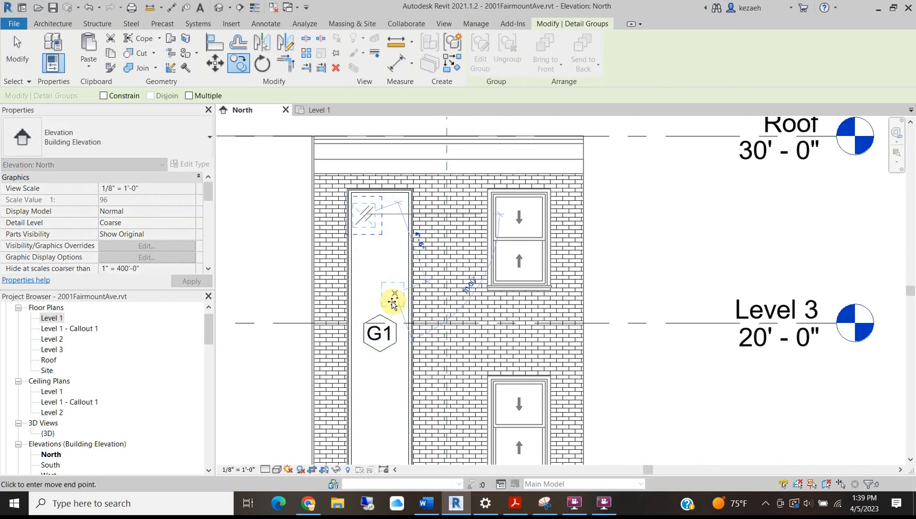
left_click(394, 306)
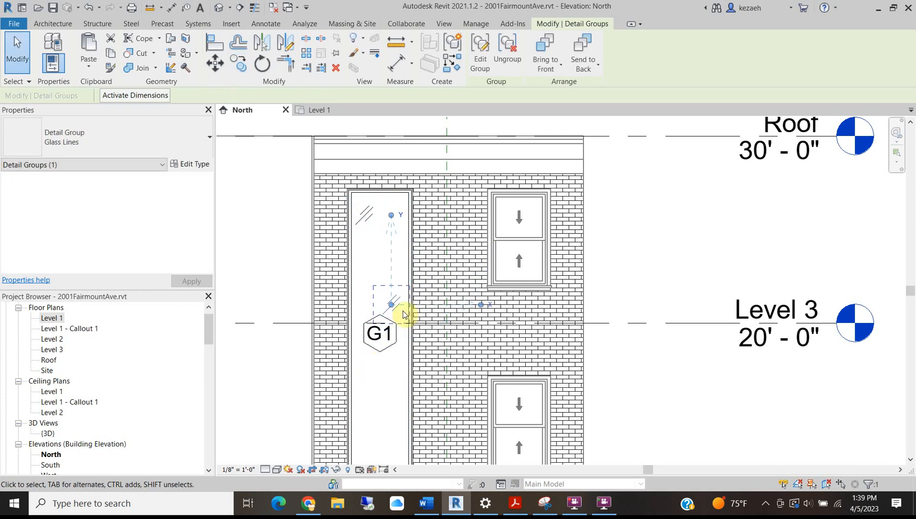
Copy the glass lines group twice more, to the left below the G1 tag and to the right near the window's bottom
key("c")
key("o")
left_click(404, 315)
left_click(366, 374)
middle_click_drag(367, 373, 351, 292)
key("c")
key("o")
left_click(344, 290)
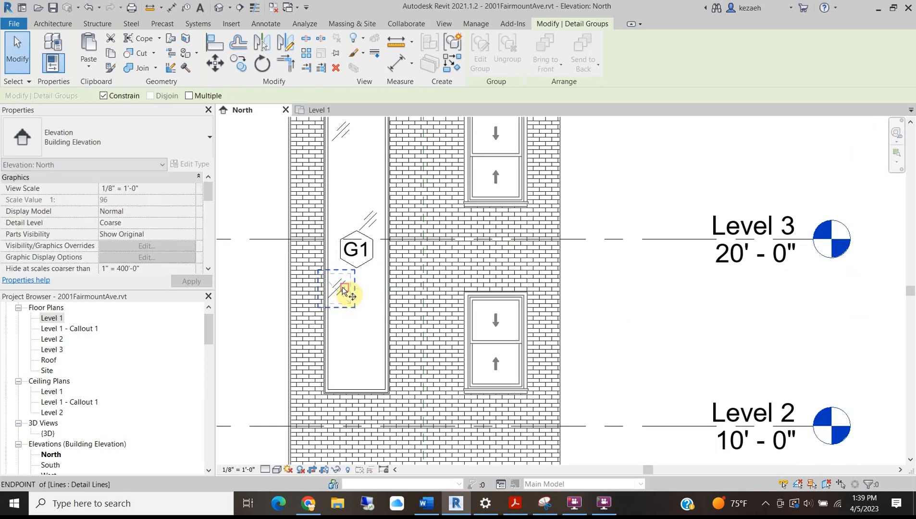
left_click(371, 369)
key("Escape")
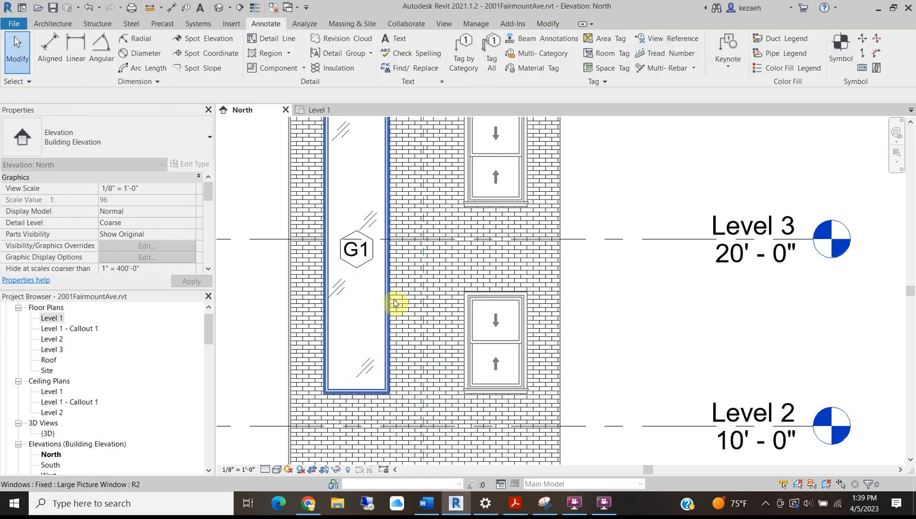
Nudge the glass lines just below the G1 tag slightly to the right within the window
scroll(387, 289, "down", 3)
scroll(378, 271, "up", 3)
left_click(366, 273)
left_click_drag(366, 273, 369, 273)
left_click(293, 185)
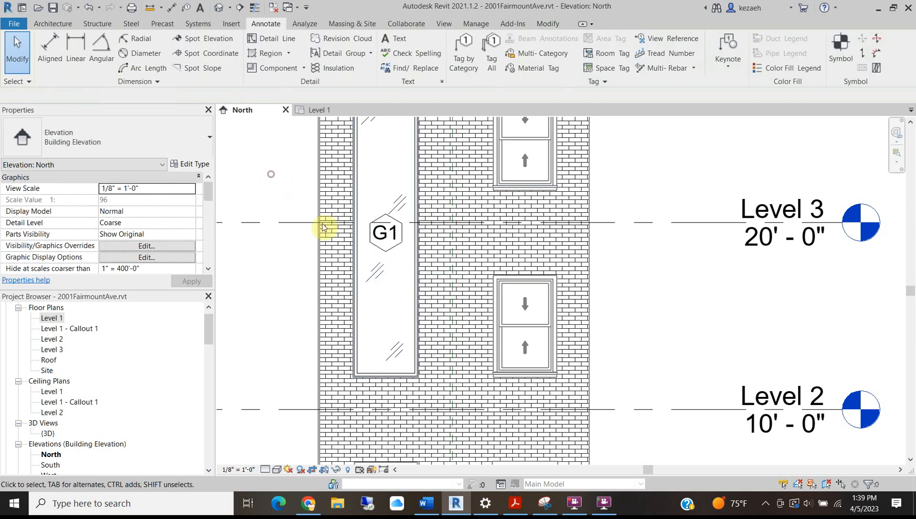
Place a text note reading ALIGN beside the upper left of the facade, without a leader
scroll(375, 212, "down", 3)
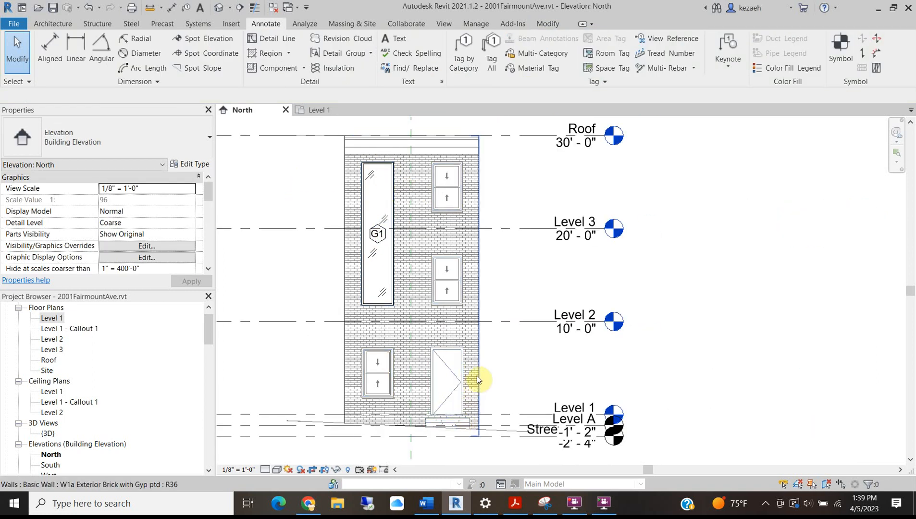
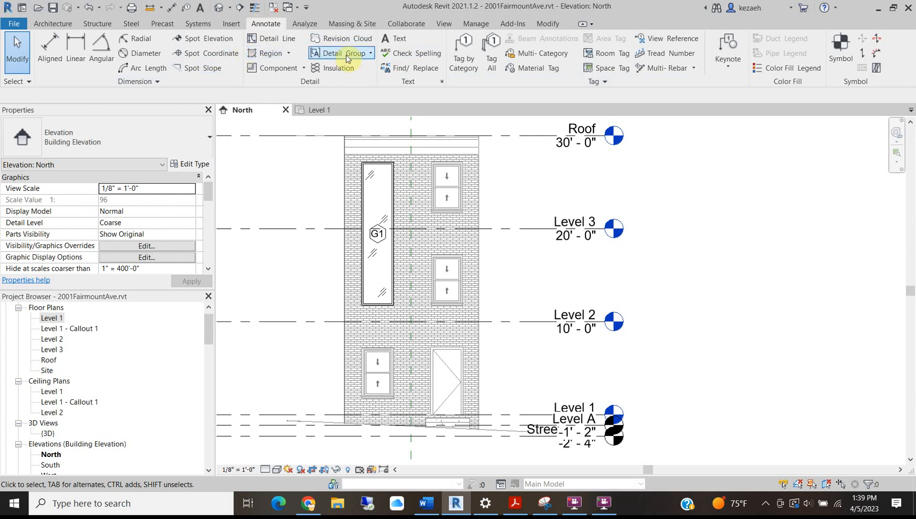
left_click(393, 45)
left_click_drag(272, 148, 309, 169)
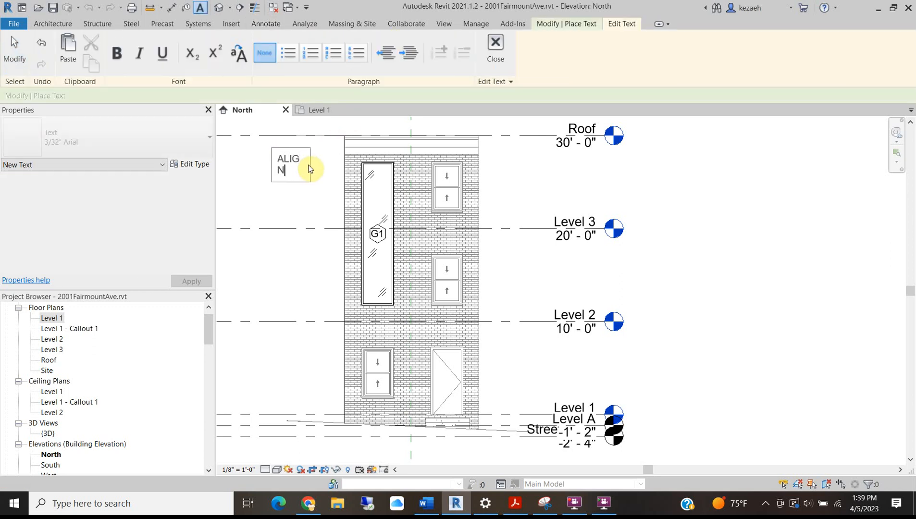
left_click(323, 199)
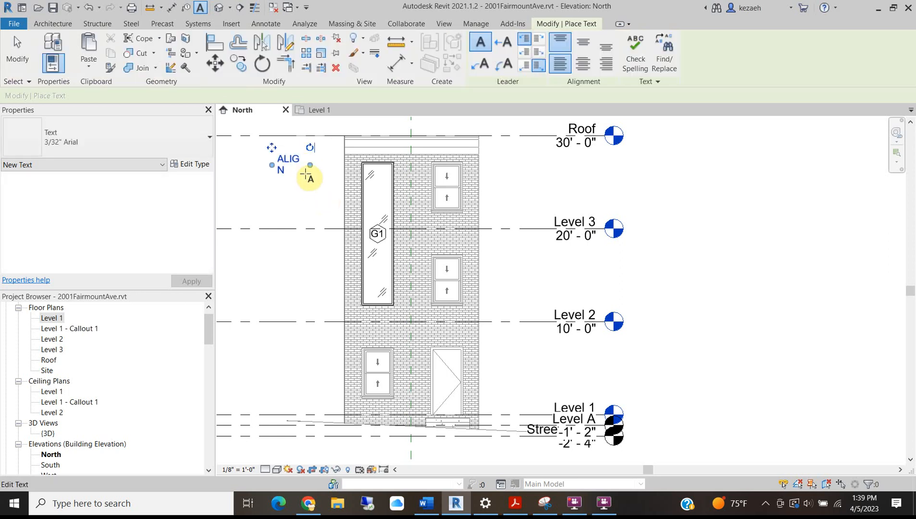
key("Escape")
key("Escape")
Widen the ALIGN note to fit on one line and move it onto the parapet between the two upper windows
left_click(289, 161)
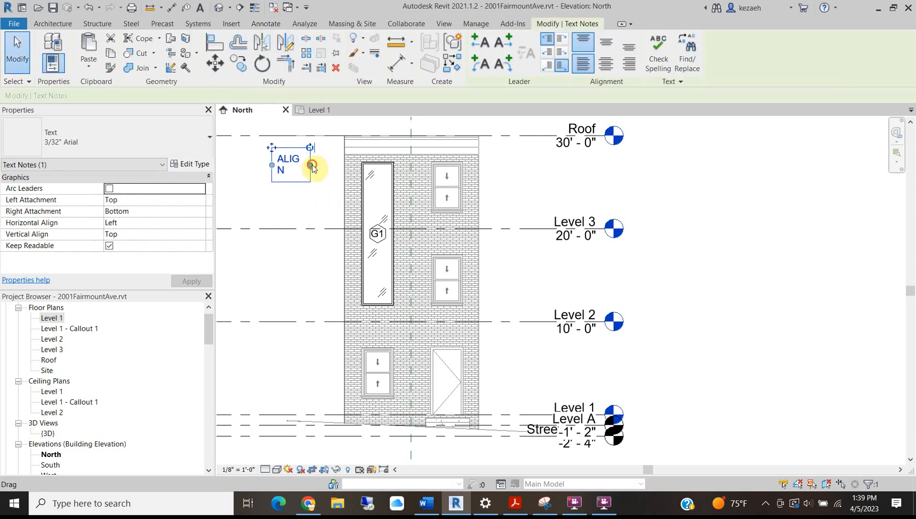
left_click_drag(311, 165, 324, 164)
left_click_drag(271, 147, 385, 133, "ctrl")
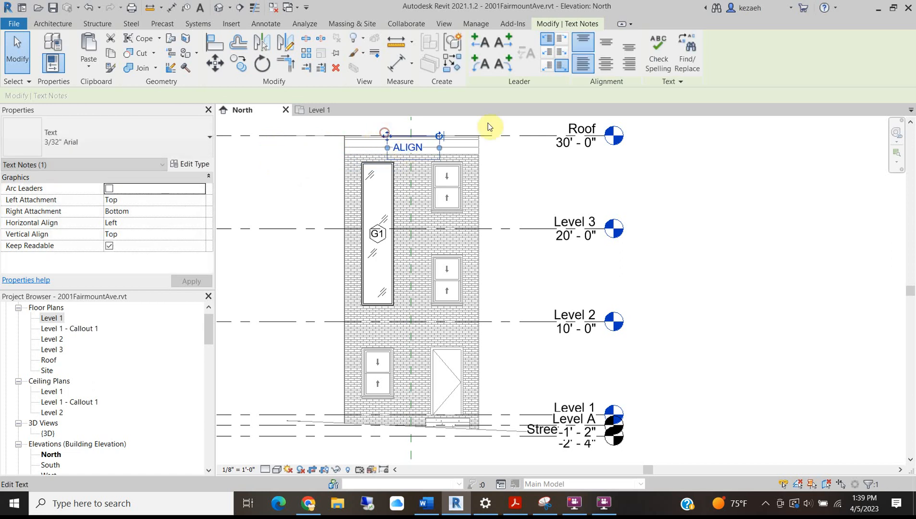
Add left and right leaders to the ALIGN note and point them at the heads of the tall window and the Level 3 double-hung window
left_click(481, 42)
left_click(502, 45)
scroll(533, 161, "up", 1)
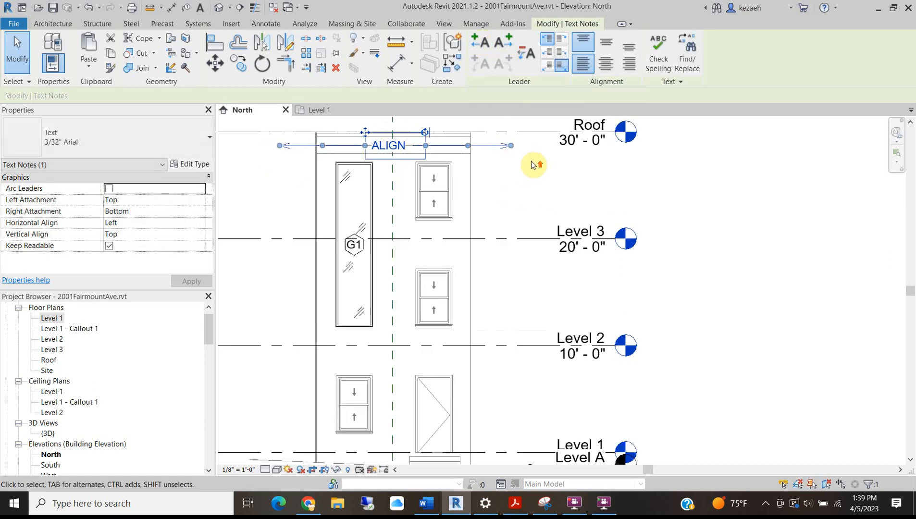
left_click_drag(511, 145, 441, 159)
left_click_drag(278, 146, 347, 163)
scroll(356, 154, "up", 3)
scroll(303, 204, "down", 4)
left_click(564, 243)
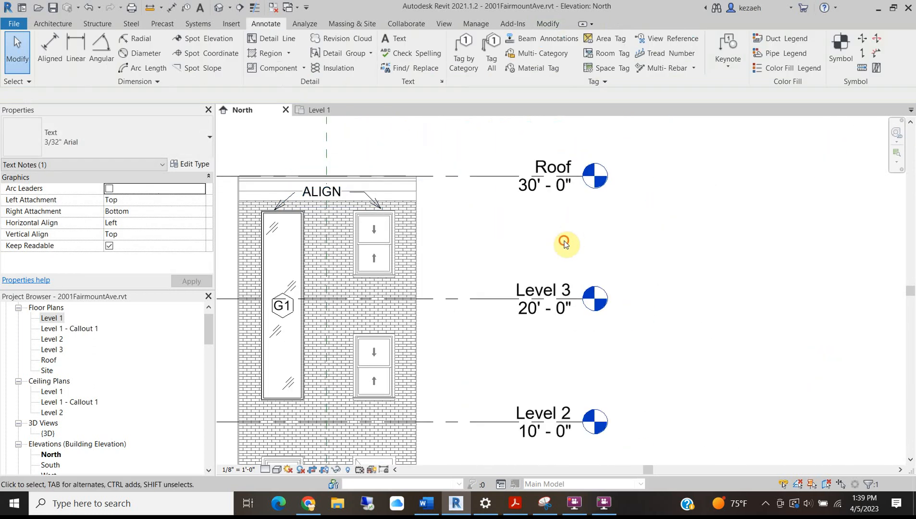
Hide the Level A datum element in the North elevation view
middle_click_drag(347, 182, 388, 149)
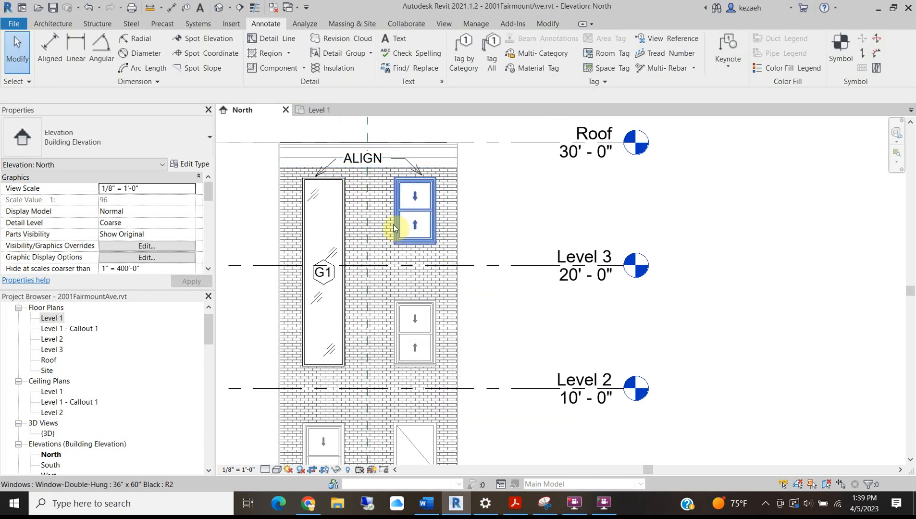
scroll(394, 232, "down", 4)
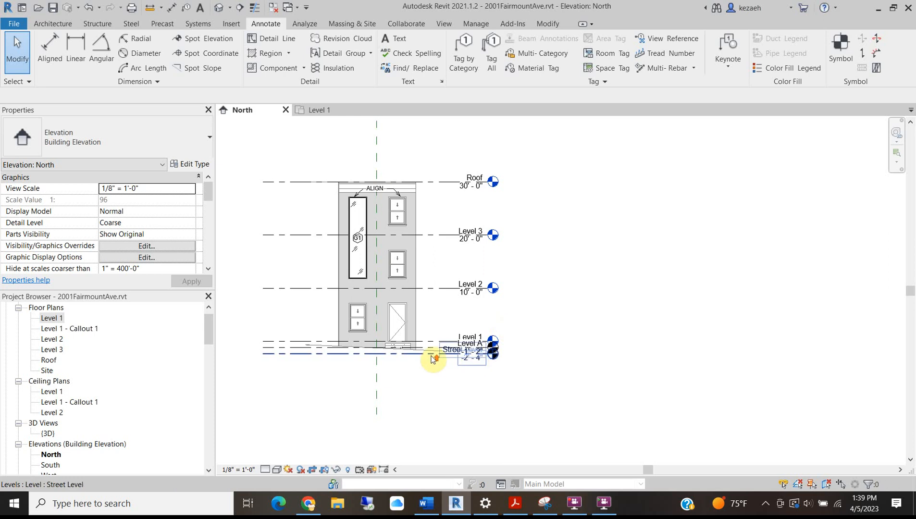
scroll(436, 358, "up", 3)
left_click(522, 360)
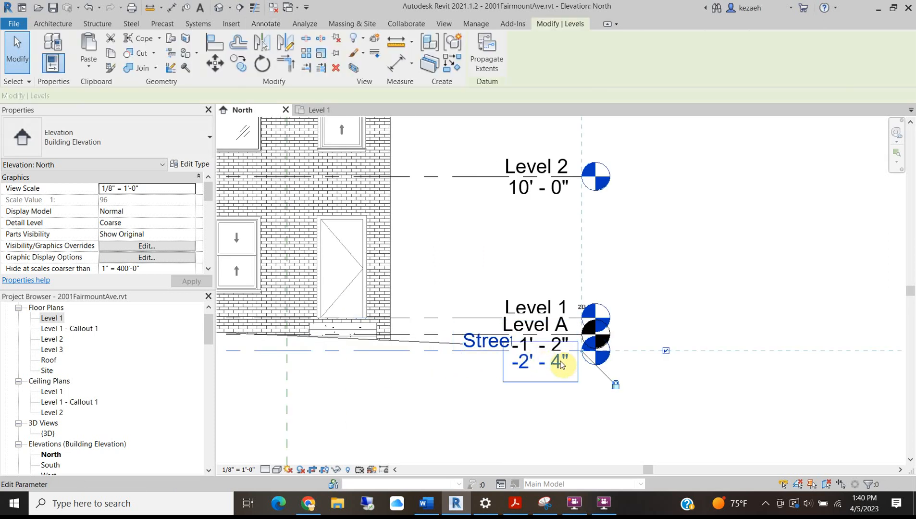
middle_click_drag(448, 327, 521, 272)
left_click(519, 277)
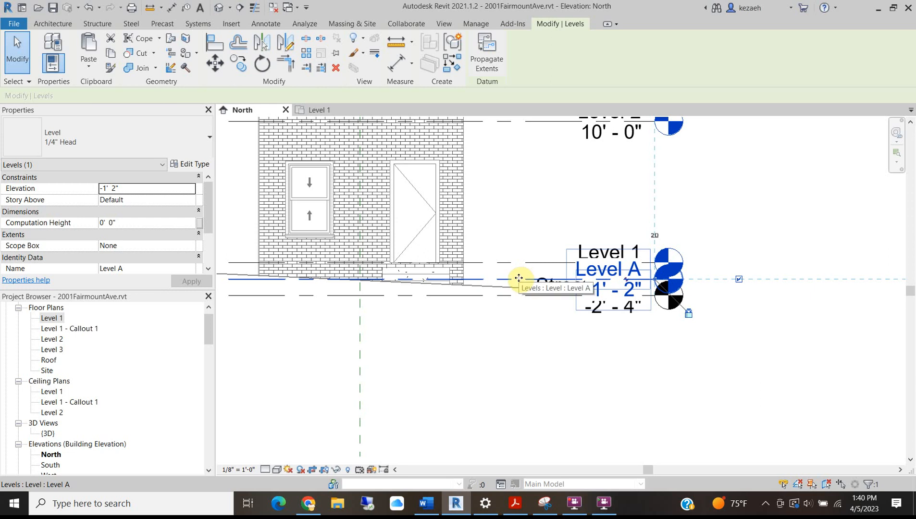
right_click(520, 278)
mouse_move(586, 311)
left_click(688, 312)
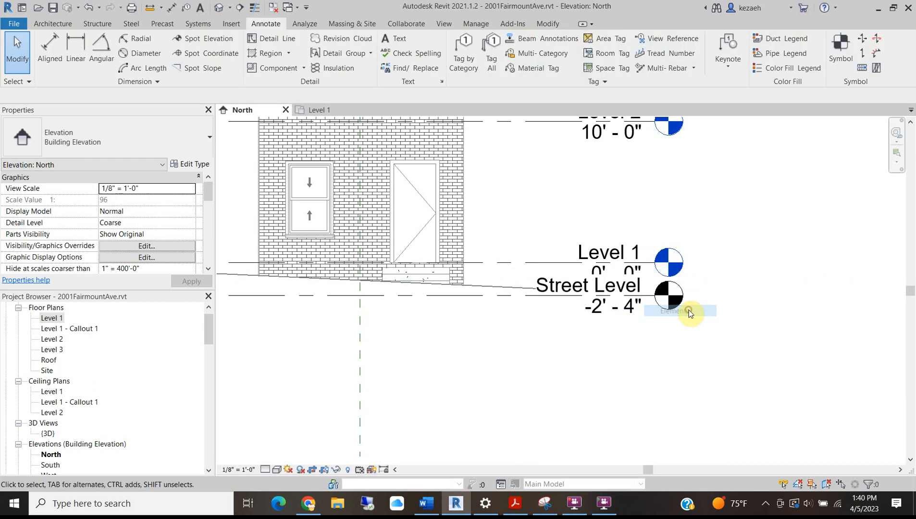
Try an elbow on the Street Level line that drops its head below the Level 1 label, and undo it
left_click(520, 297)
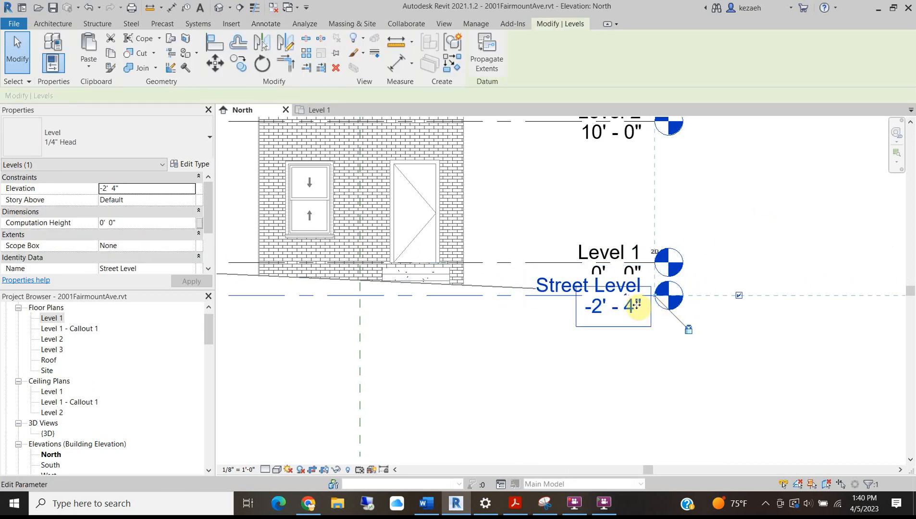
left_click(627, 296)
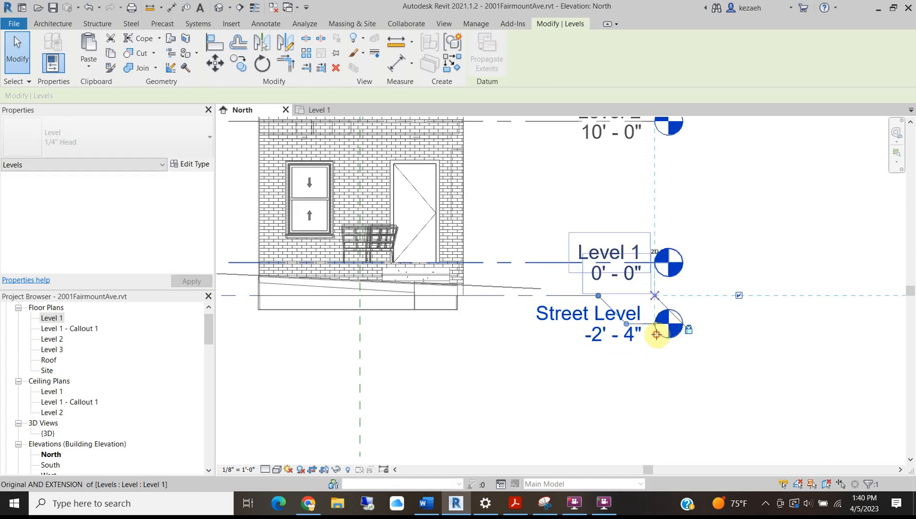
left_click(764, 279)
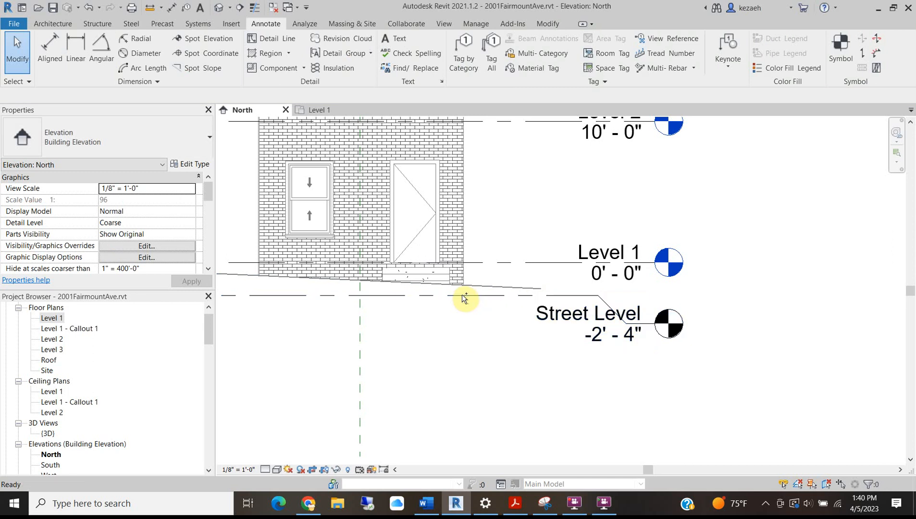
key("ctrl+z")
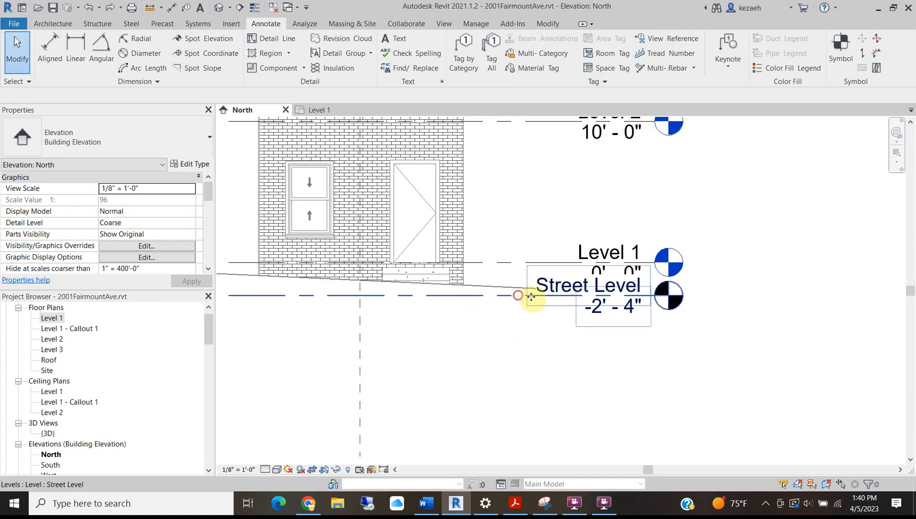
Add an elbow to the Street Level line so its head and text sit clear below the Level 1 elevation label
left_click(521, 295)
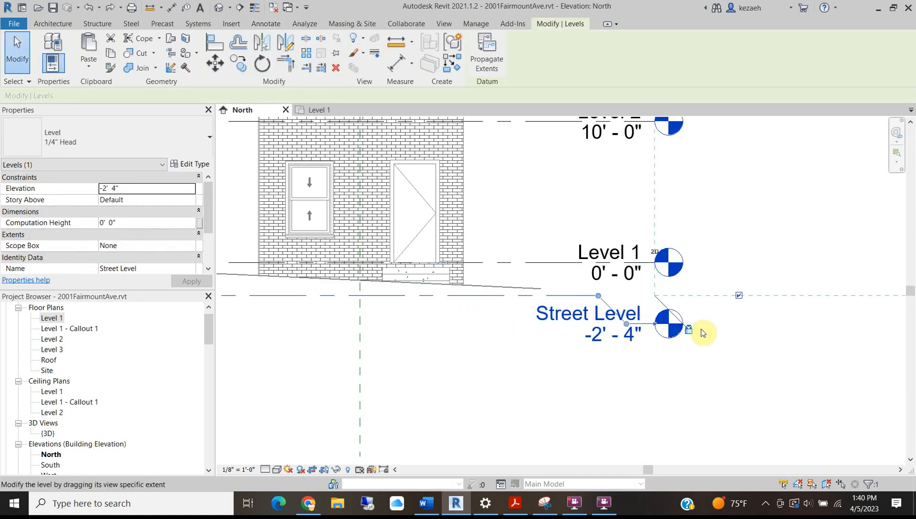
key("Escape")
Show the North elevation's crop region and pull its left edge slightly inward toward the building
scroll(498, 315, "down", 5)
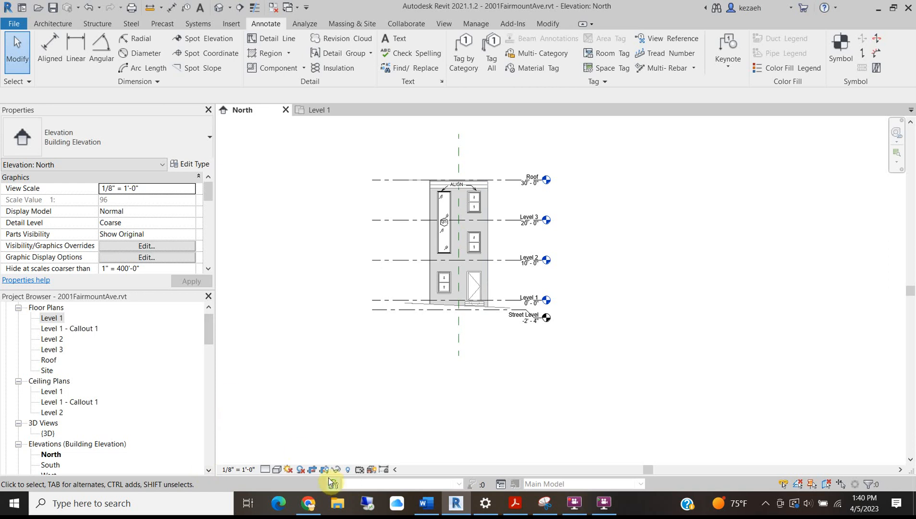
left_click(407, 272)
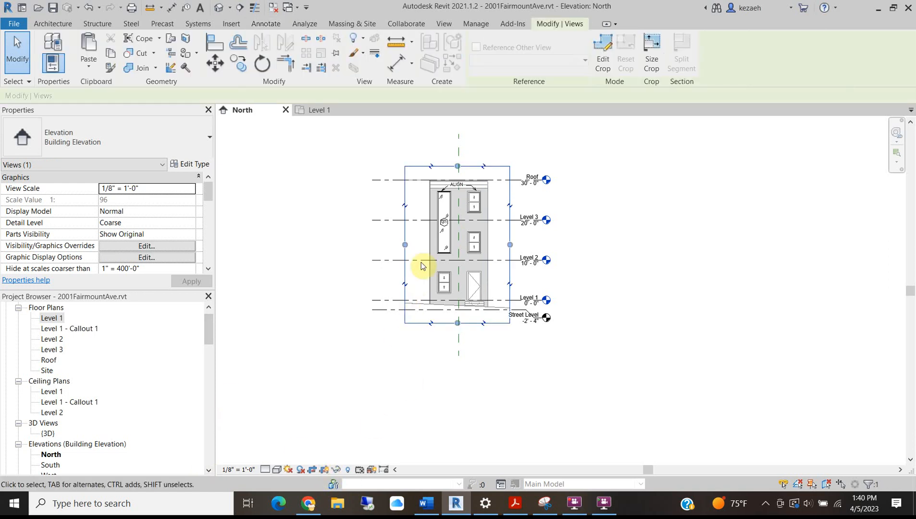
left_click_drag(405, 245, 411, 244)
scroll(465, 301, "up", 3)
left_click(693, 260)
right_click(615, 327)
left_click(313, 193)
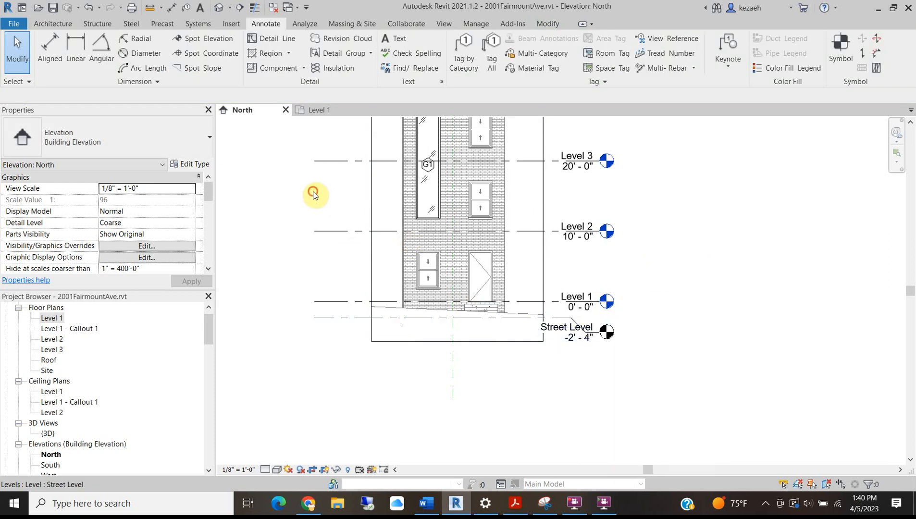
middle_click_drag(477, 216, 467, 311)
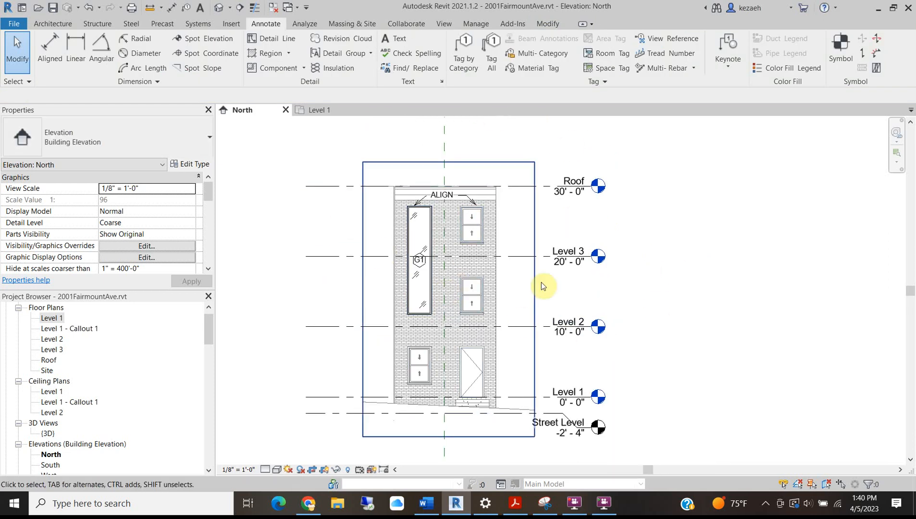
Try a Sky background for the North elevation in the Graphic Display Options
left_click(279, 471)
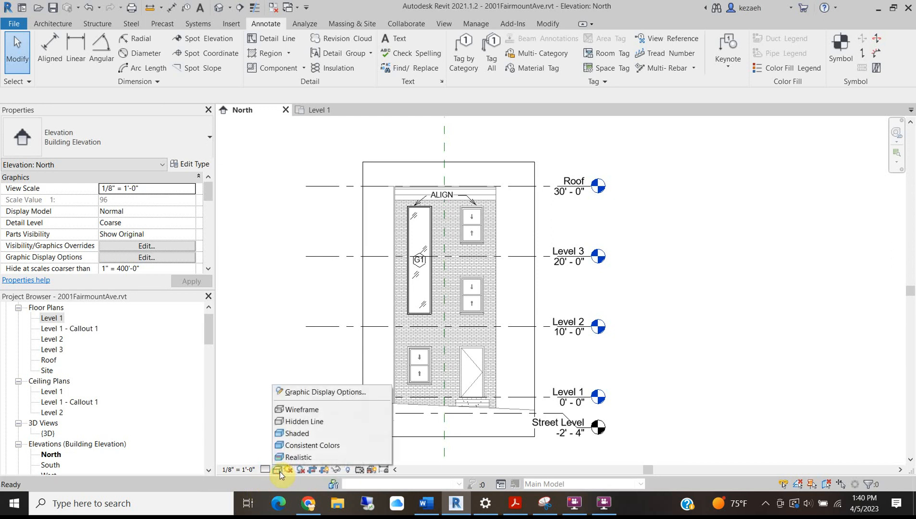
left_click(307, 392)
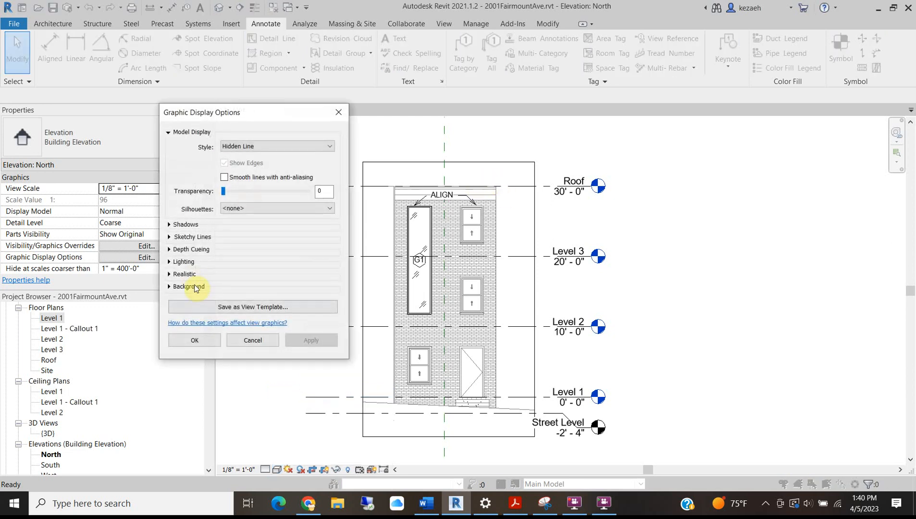
left_click(168, 287)
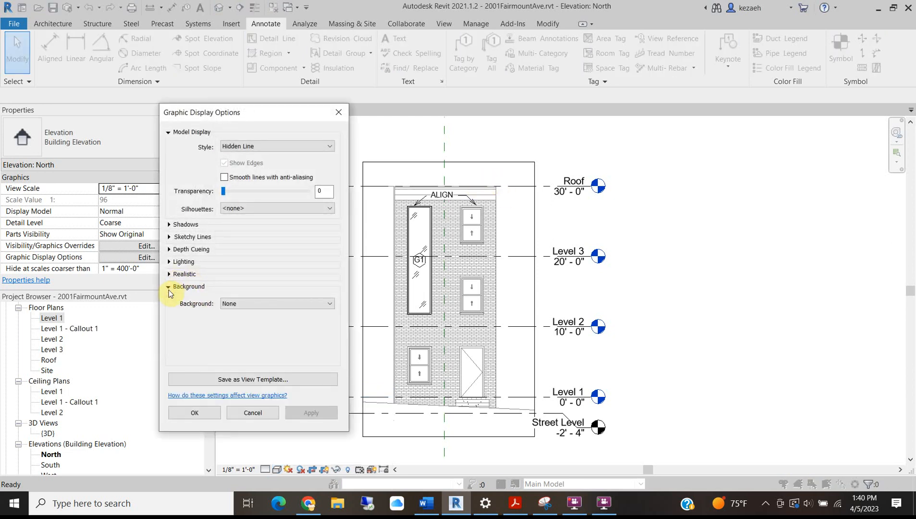
left_click(256, 303)
left_click(233, 320)
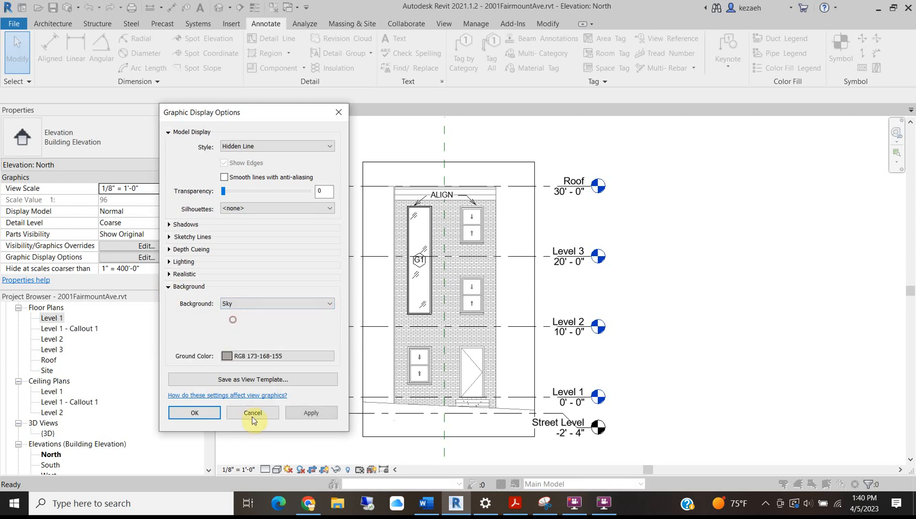
left_click(310, 414)
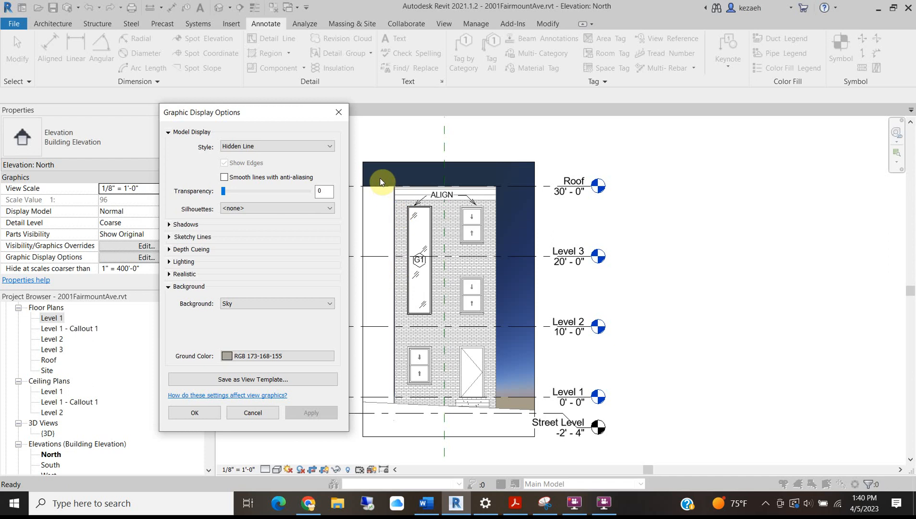
Change the North elevation's background to Gradient and apply it
left_click(239, 301)
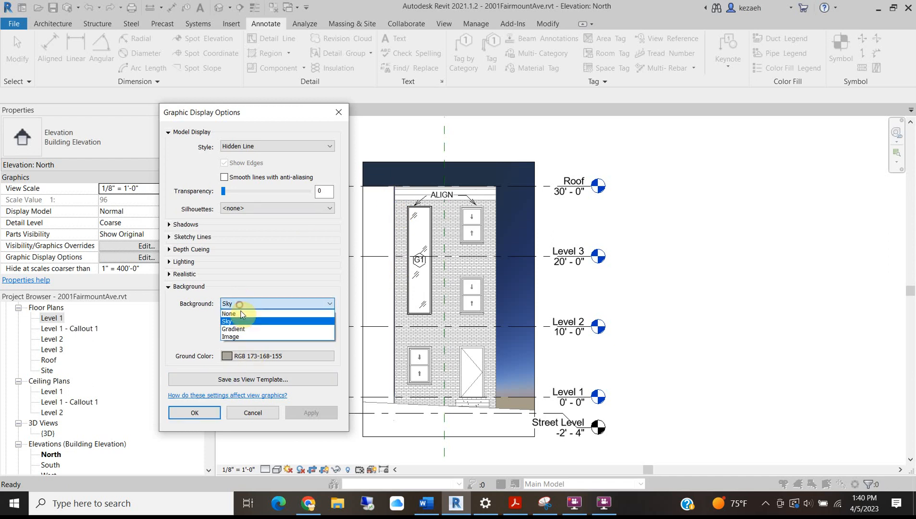
left_click(239, 328)
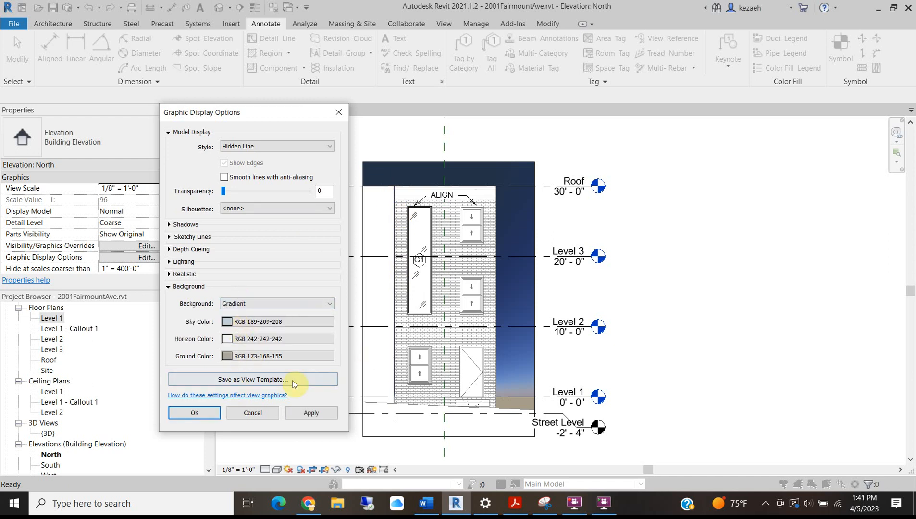
left_click(311, 413)
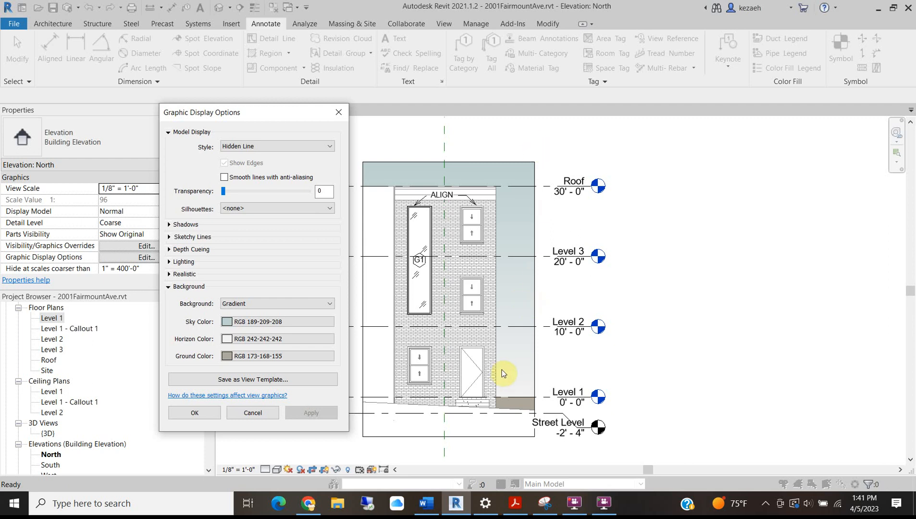
Try cast shadows in the North elevation, turn them off again and accept the display options
left_click(169, 225)
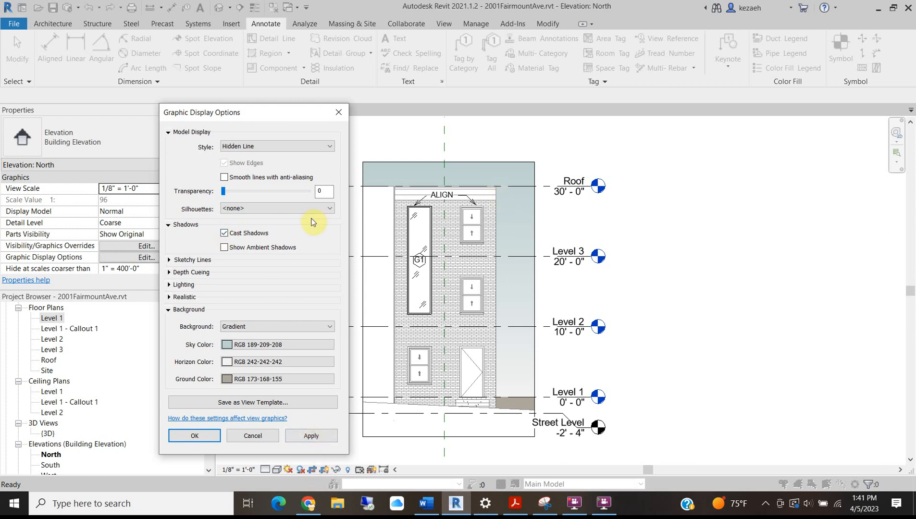
left_click(310, 435)
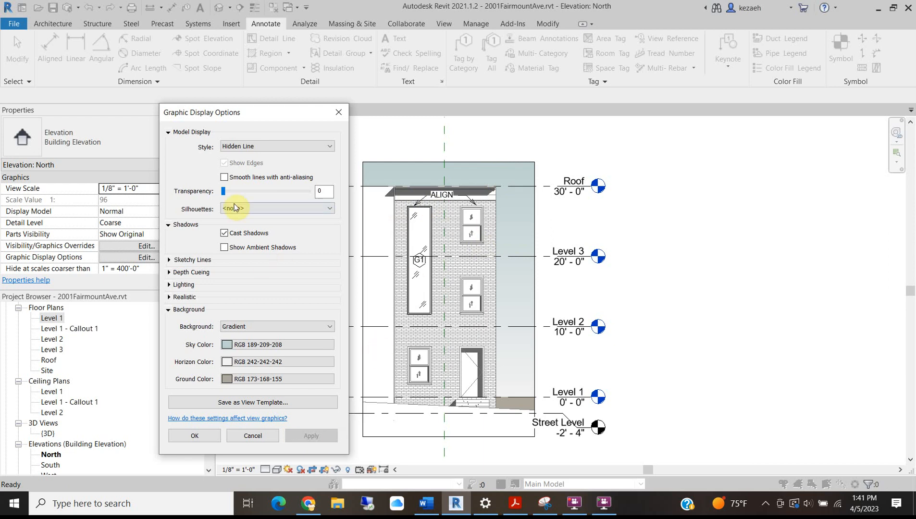
left_click(225, 233)
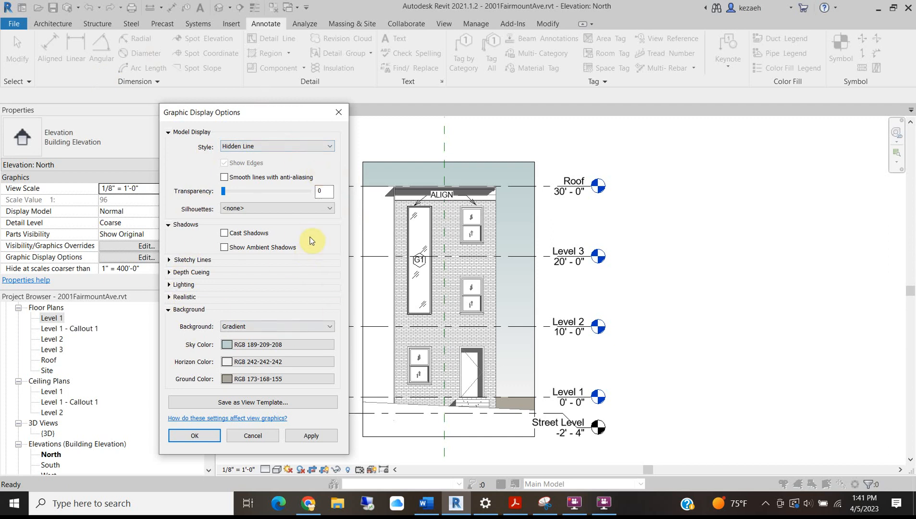
left_click(308, 435)
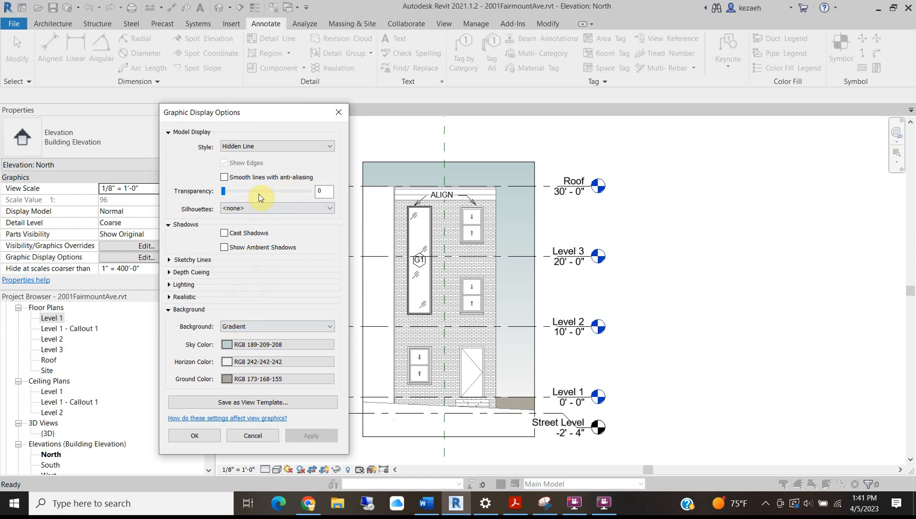
left_click(207, 436)
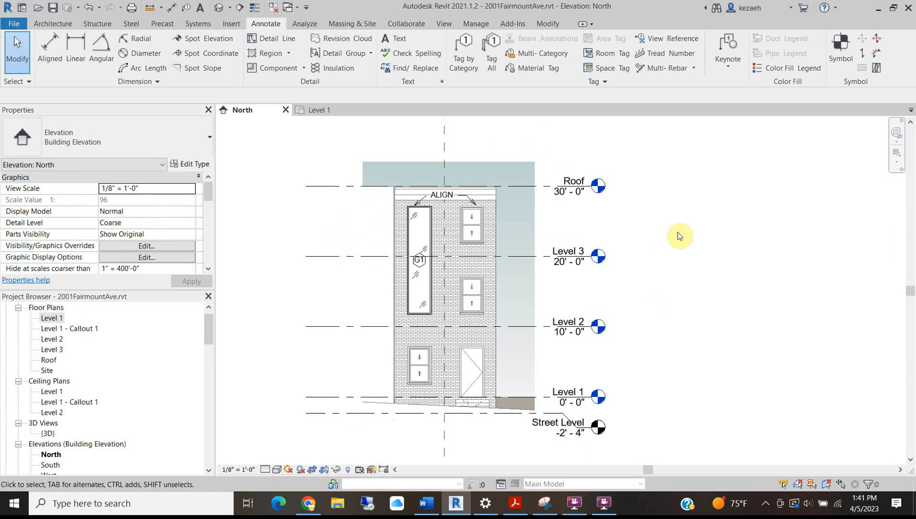
Open the West elevation from its marker in the Level 1 floor plan
left_click(317, 110)
double_click(345, 317)
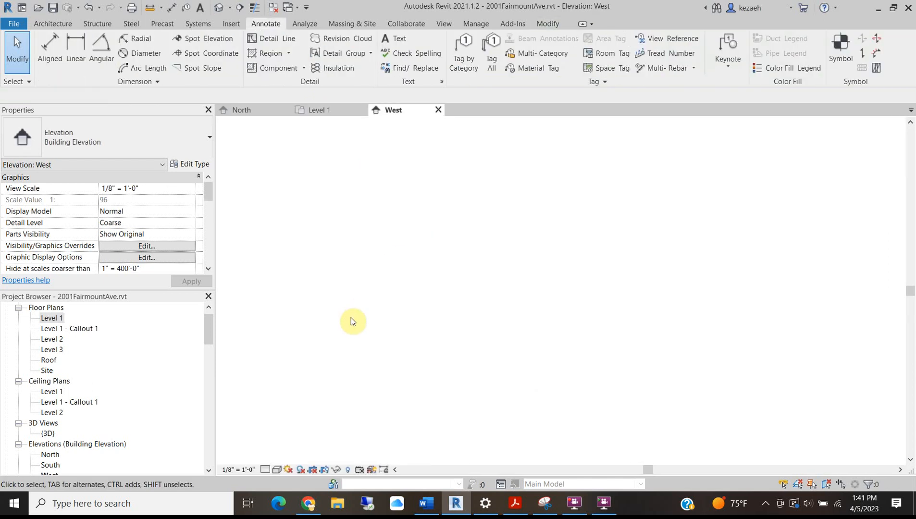
scroll(680, 282, "up", 2)
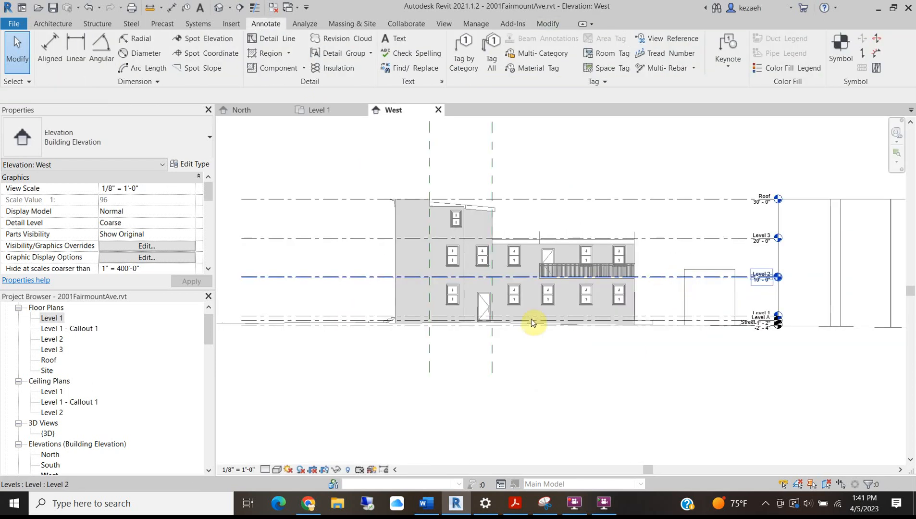
scroll(407, 316, "down", 1)
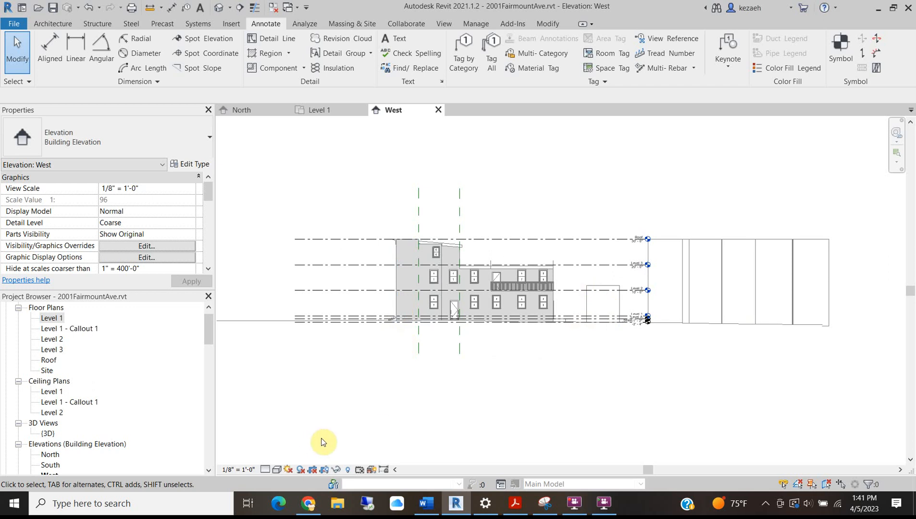
Show the West elevation's crop region and pull its left and right sides in toward the townhouse, ending just before the level heads
left_click(327, 469)
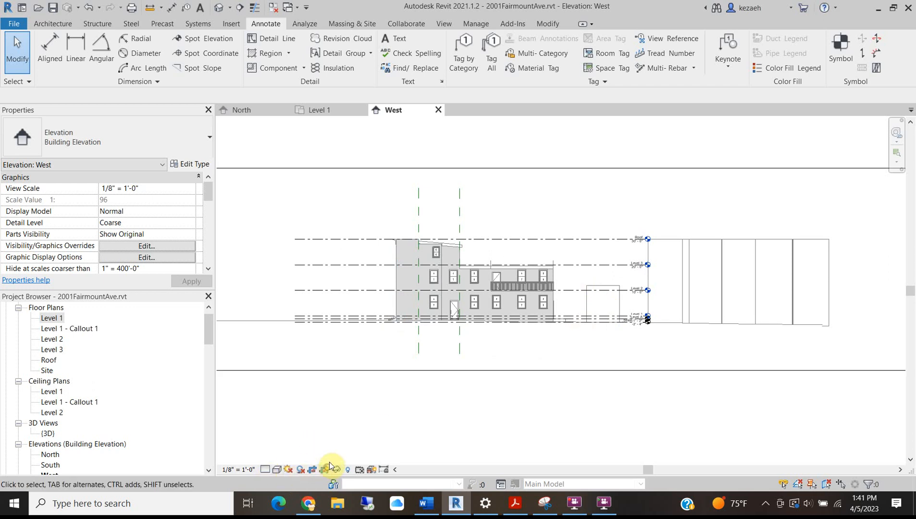
scroll(398, 356, "down", 2)
left_click(401, 363)
middle_click_drag(355, 371, 482, 389)
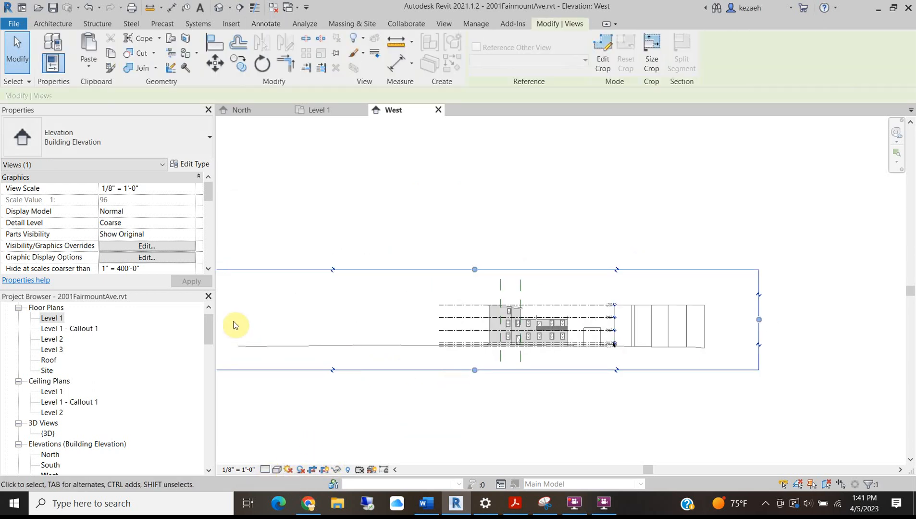
middle_click_drag(255, 321, 372, 321)
left_click_drag(308, 321, 590, 320)
left_click_drag(875, 321, 729, 323)
scroll(714, 339, "up", 5)
left_click_drag(793, 235, 750, 237)
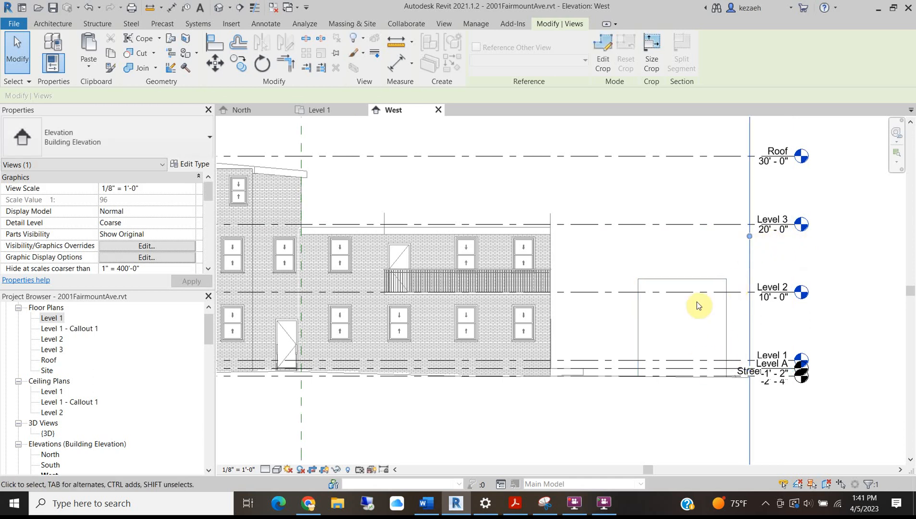
Tighten the West crop region by lowering its top, raising its bottom and moving its left side close to the front wall
scroll(726, 244, "down", 4)
middle_click_drag(503, 231, 546, 323)
left_click_drag(583, 188, 581, 278)
middle_click_drag(581, 278, 577, 180)
left_click_drag(580, 397, 580, 348)
left_click_drag(380, 262, 417, 265)
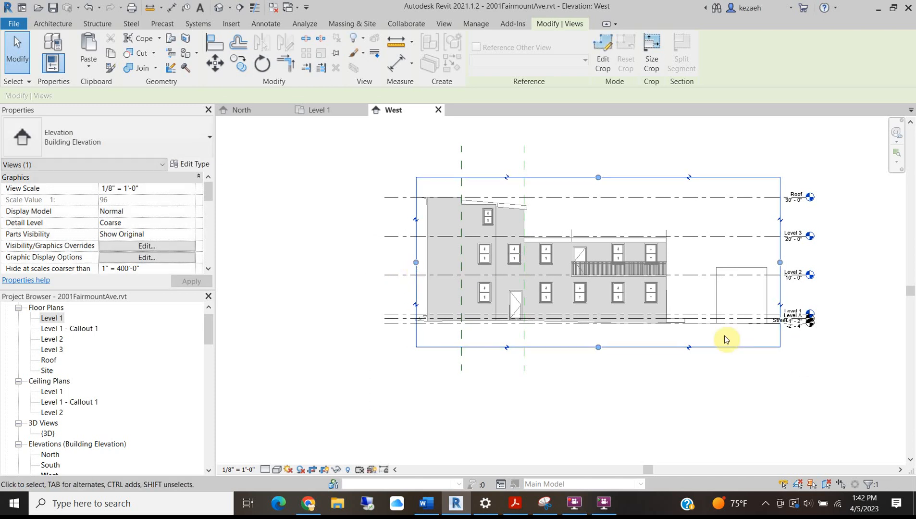
Hide the Level A datum element in the West elevation view
scroll(722, 336, "up", 3)
left_click(720, 342)
left_click(694, 305)
right_click(694, 305)
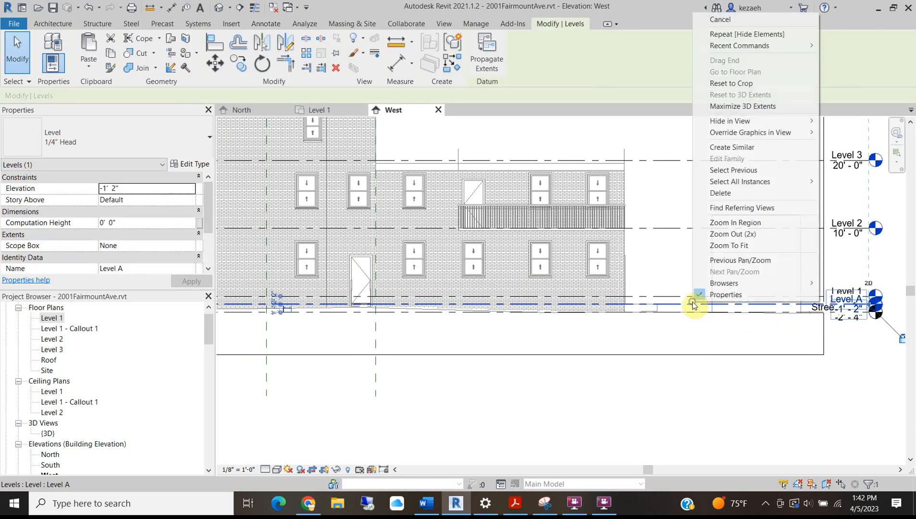
mouse_move(762, 121)
left_click(839, 121)
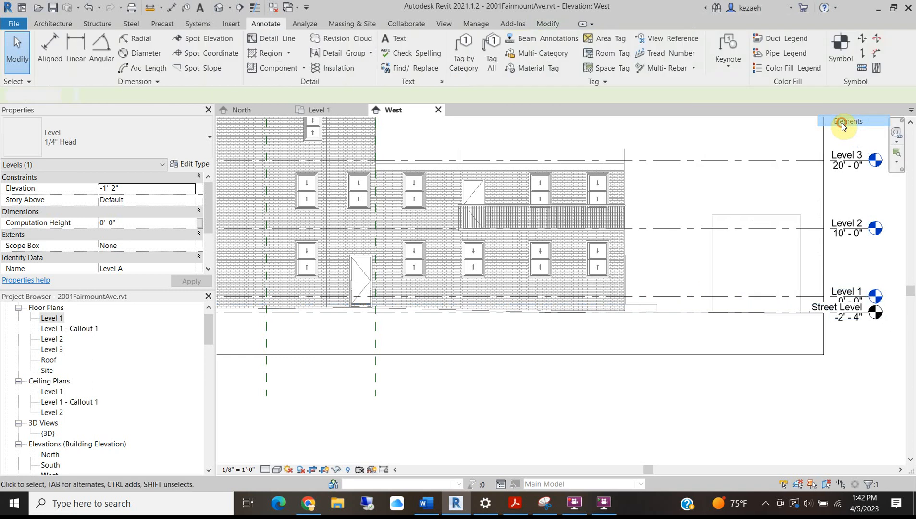
Hide the crop region boundary in the West elevation after checking the cropped facade
scroll(571, 286, "down", 4)
scroll(432, 188, "up", 6)
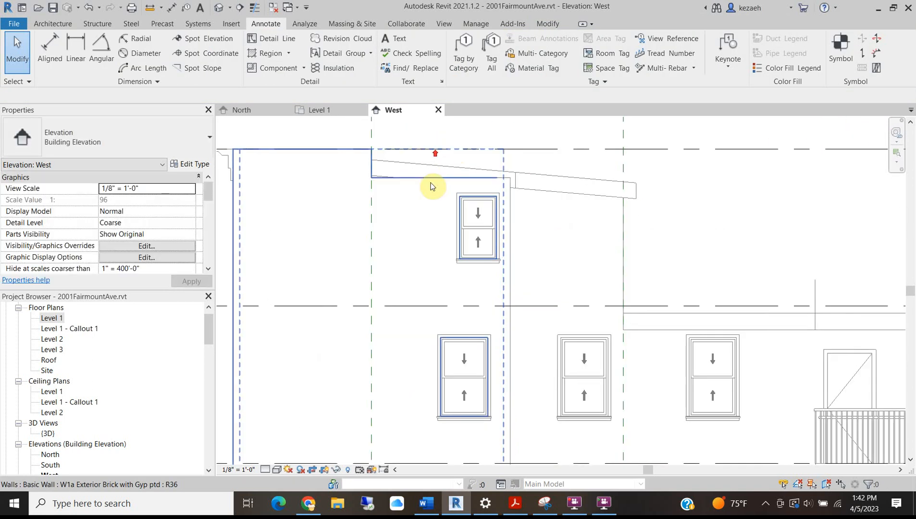
scroll(395, 188, "down", 2)
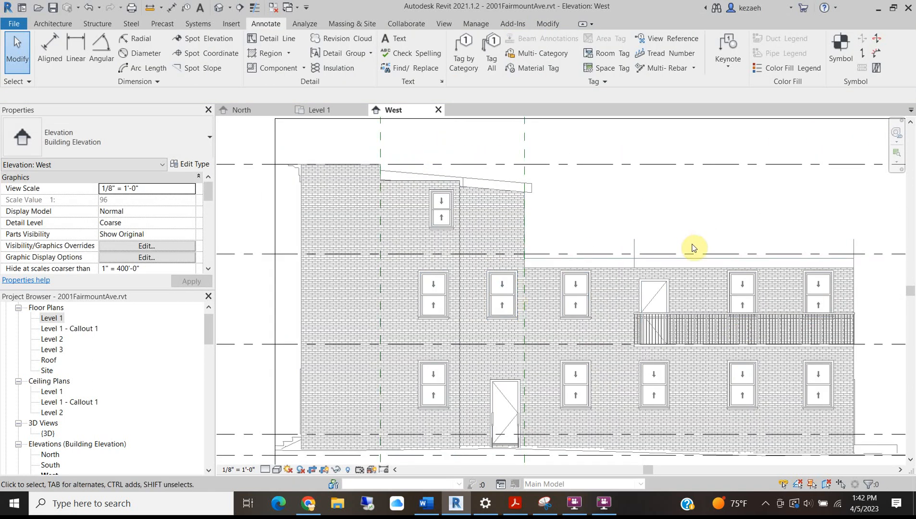
scroll(331, 289, "down", 2)
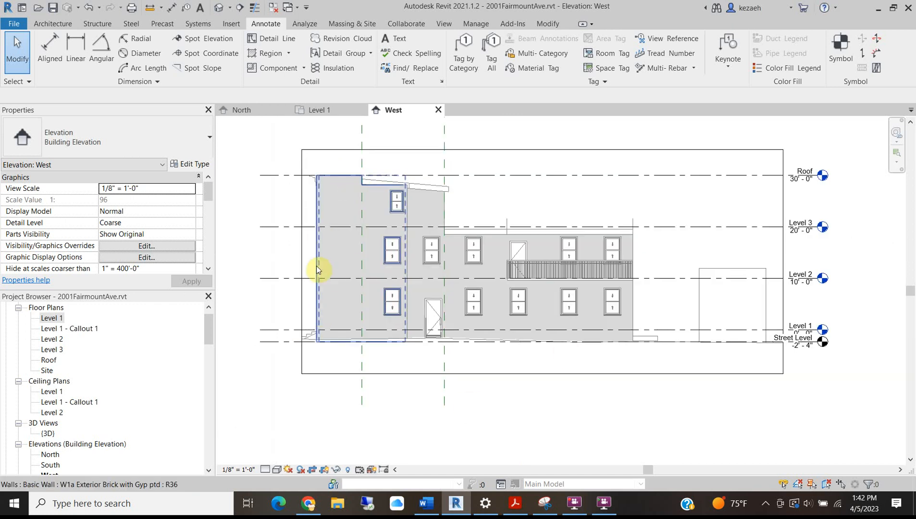
scroll(316, 172, "up", 3)
scroll(308, 185, "down", 2)
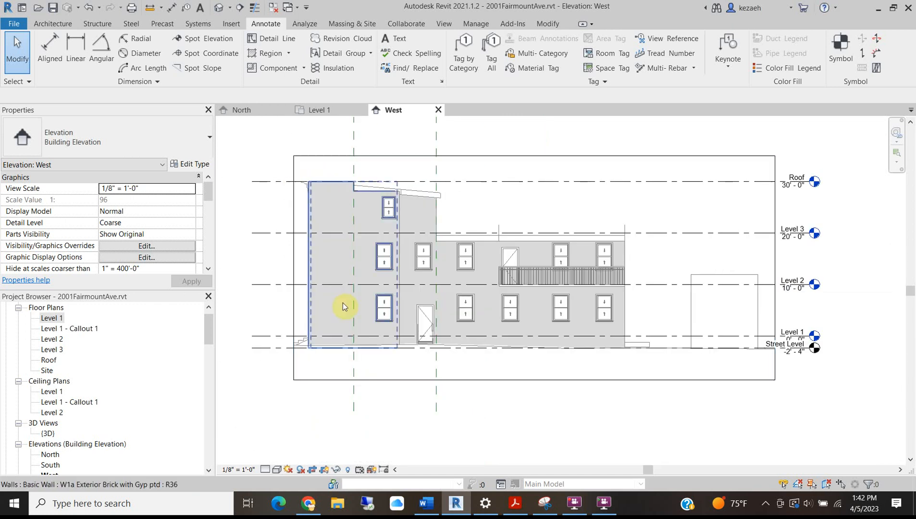
left_click(324, 470)
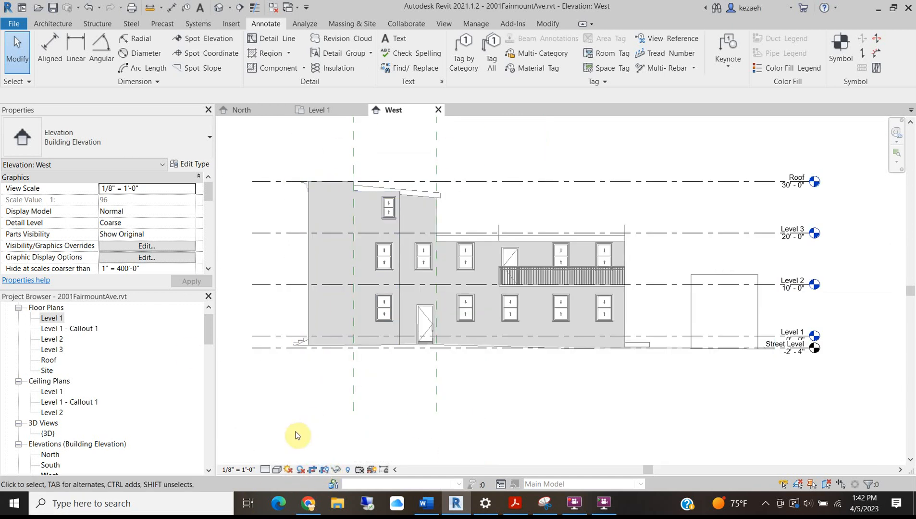
Set the West elevation's background to Gradient in the Graphic Display Options and apply it
left_click(277, 469)
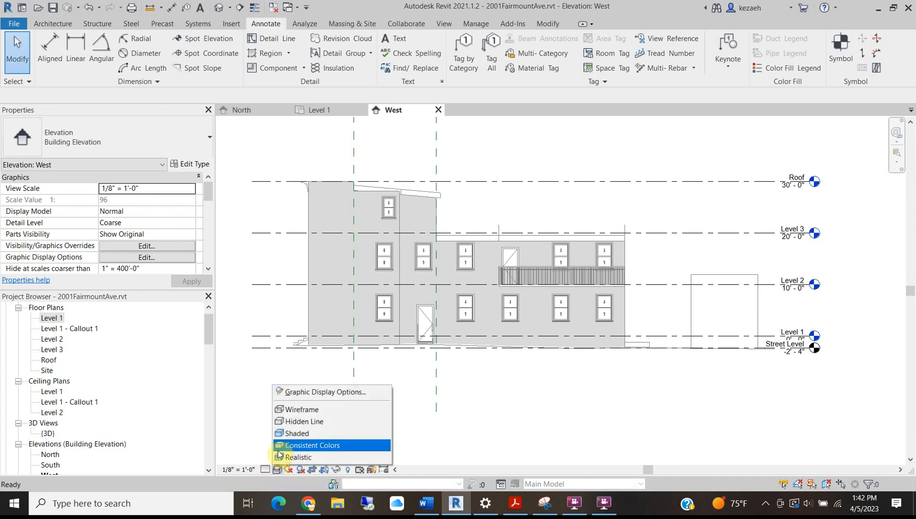
left_click(319, 392)
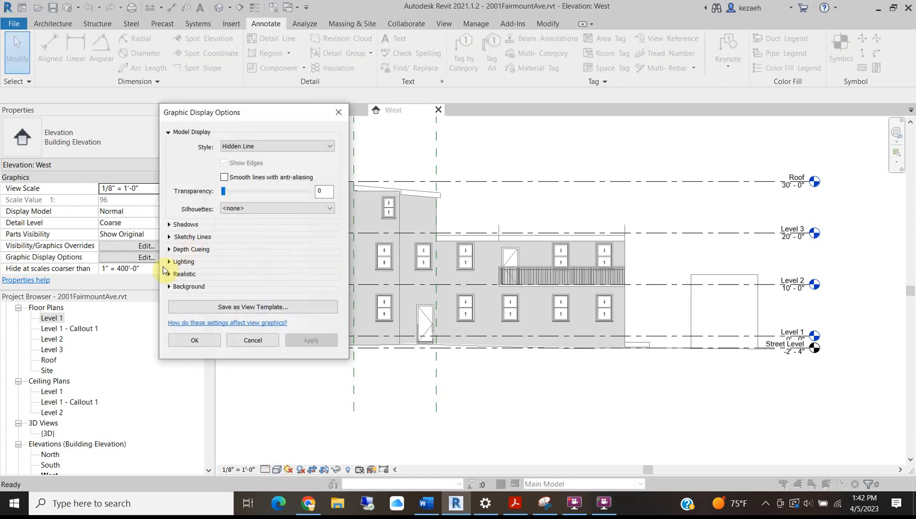
left_click(171, 287)
left_click(253, 306)
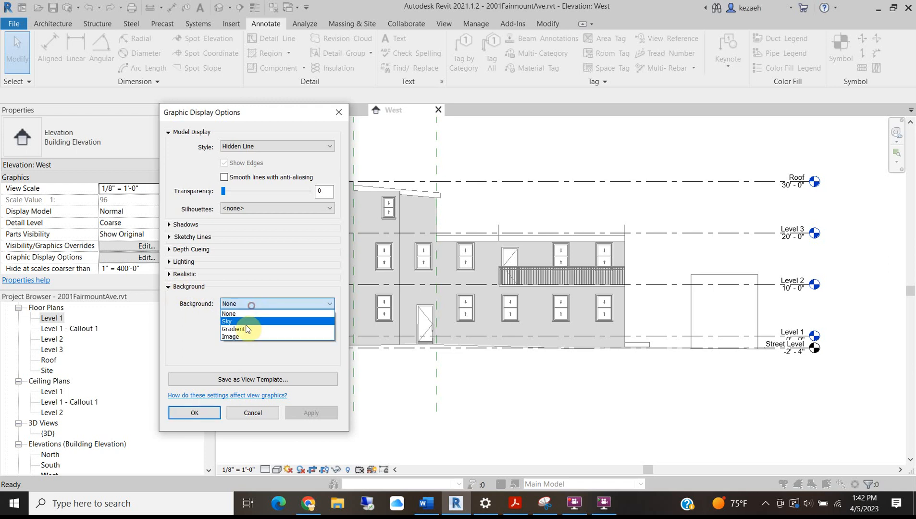
left_click(247, 327)
left_click(311, 414)
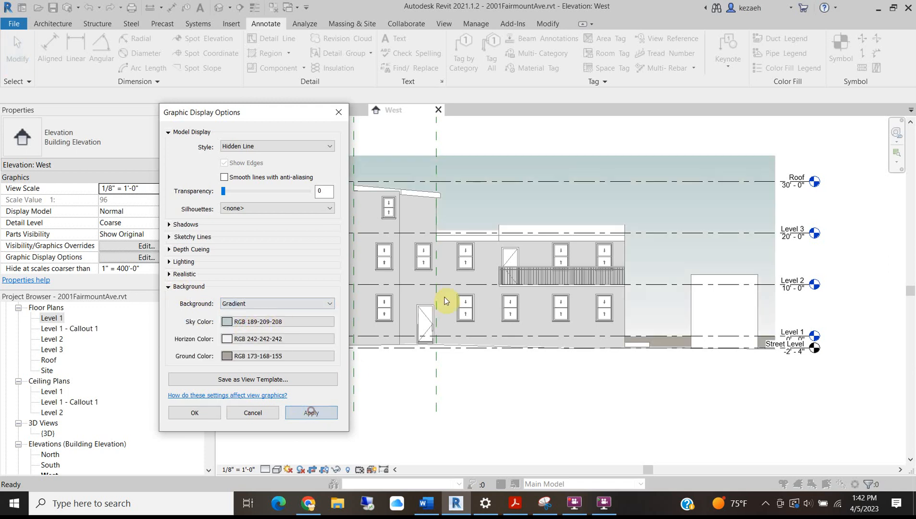
Confirm the display options, then add an elbow to the Street Level head in the West elevation to separate it from Level 1
left_click(205, 414)
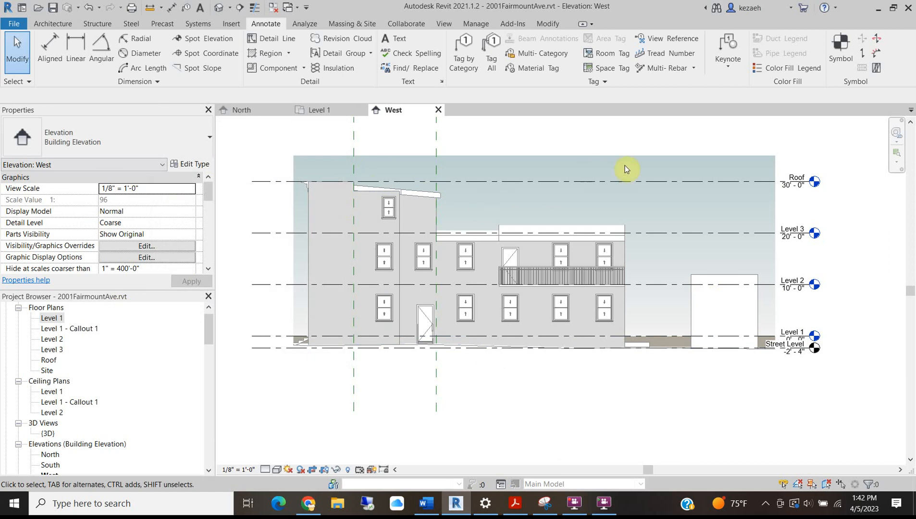
scroll(788, 358, "up", 2)
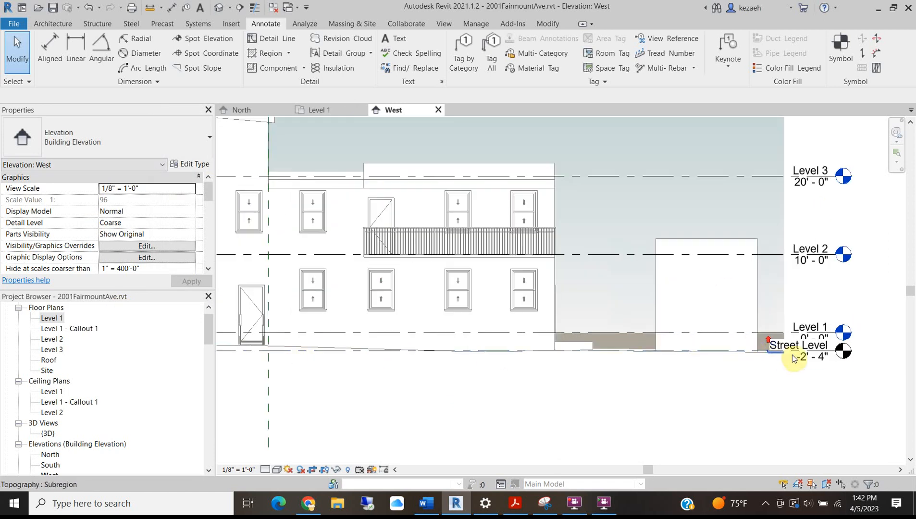
left_click(798, 356)
scroll(828, 358, "up", 2)
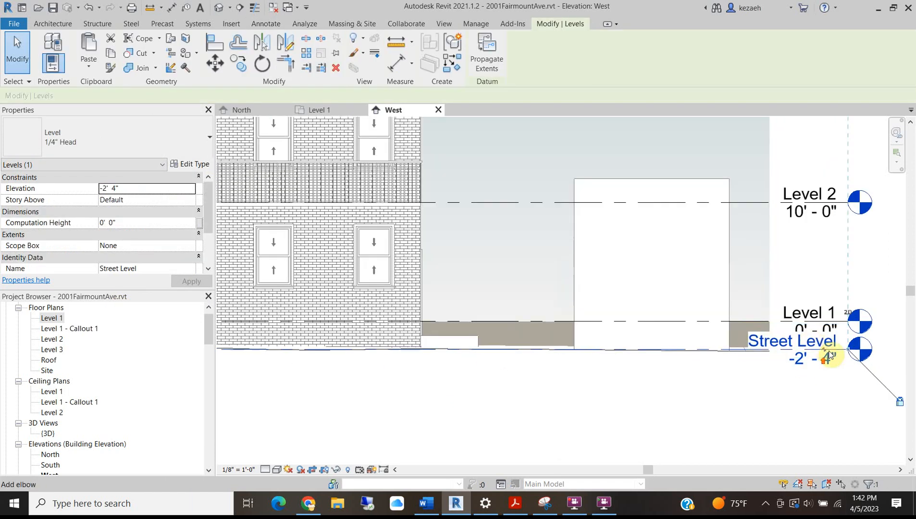
left_click(368, 364)
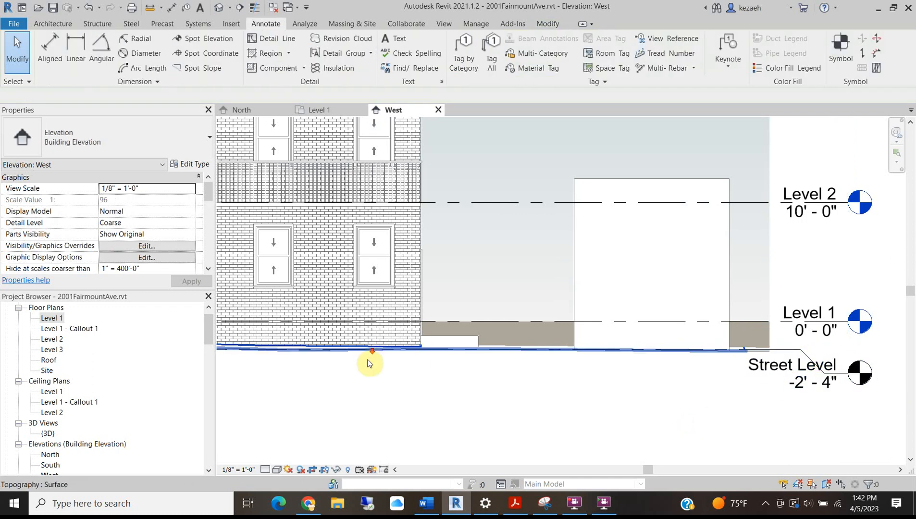
Open the by-element graphics override for the topography surface in the West elevation
scroll(369, 359, "down", 5)
middle_click_drag(340, 370, 489, 343)
middle_click_drag(372, 344, 427, 361)
scroll(427, 359, "up", 4)
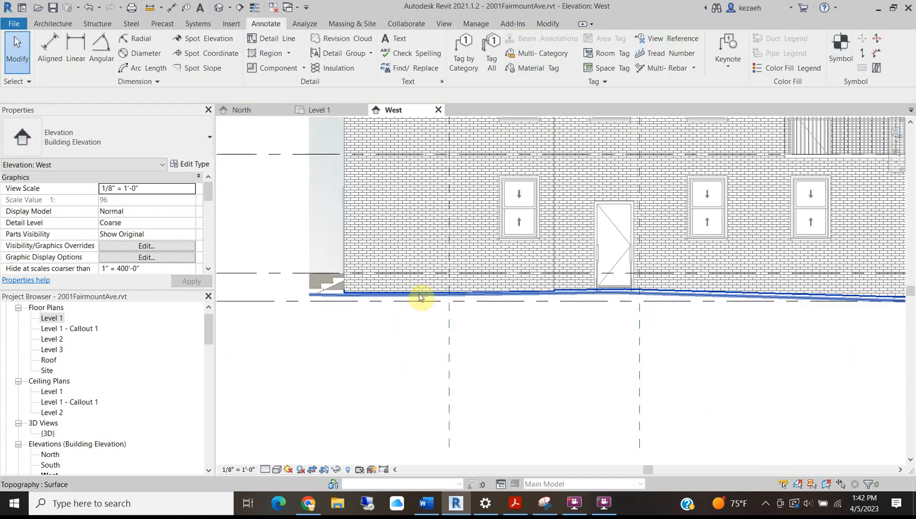
scroll(323, 292, "up", 2)
scroll(297, 306, "down", 3)
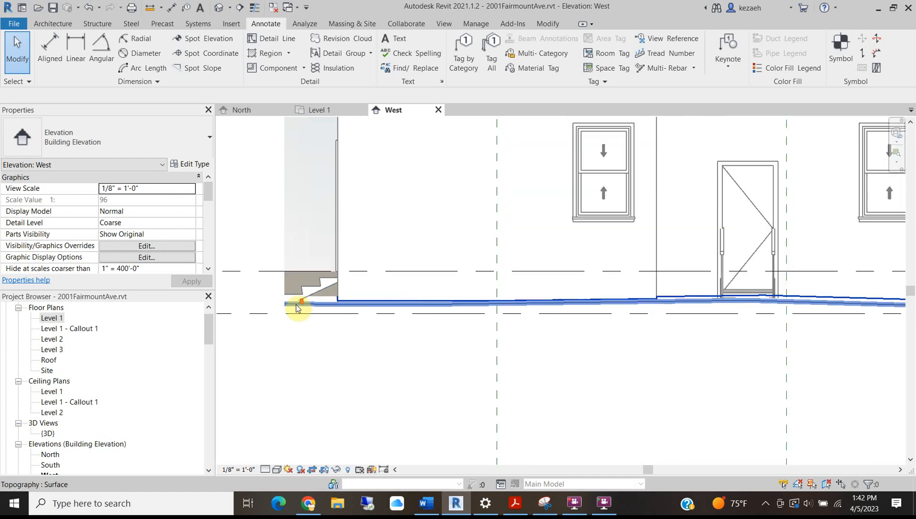
middle_click_drag(809, 329, 588, 332)
left_click(722, 310)
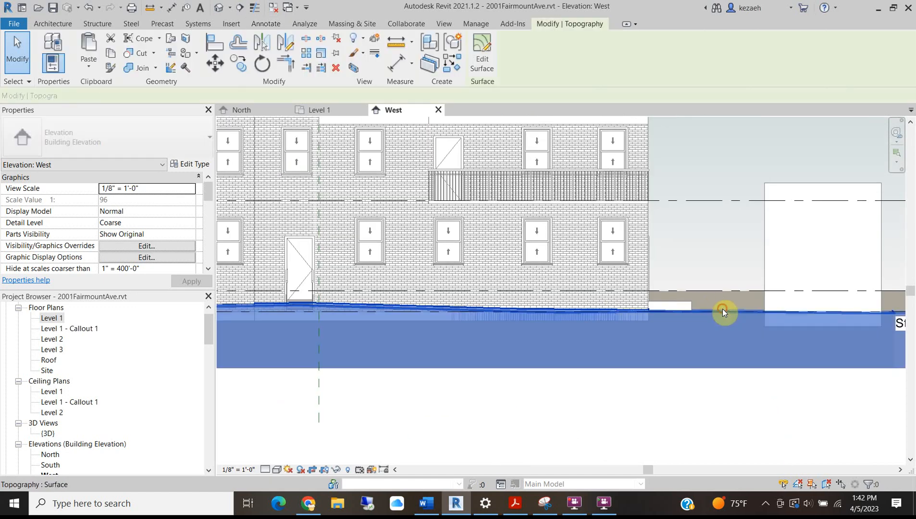
right_click(368, 309)
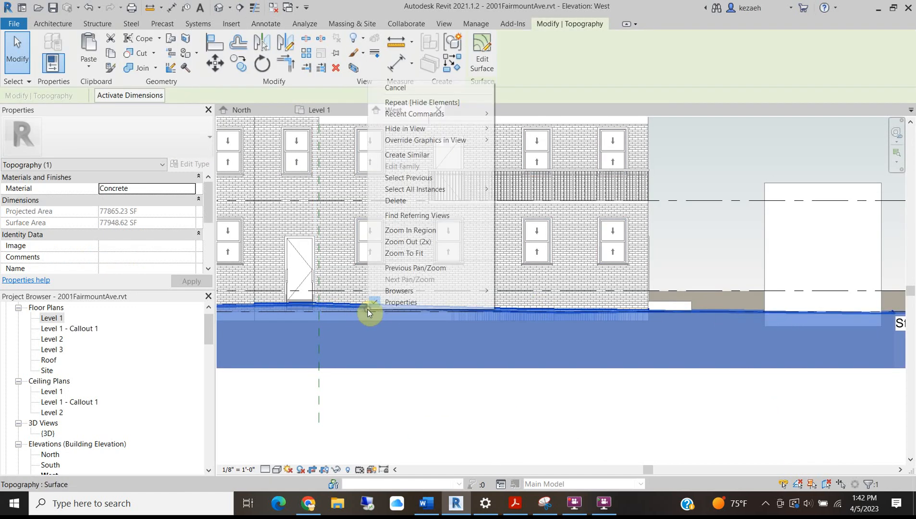
mouse_move(434, 141)
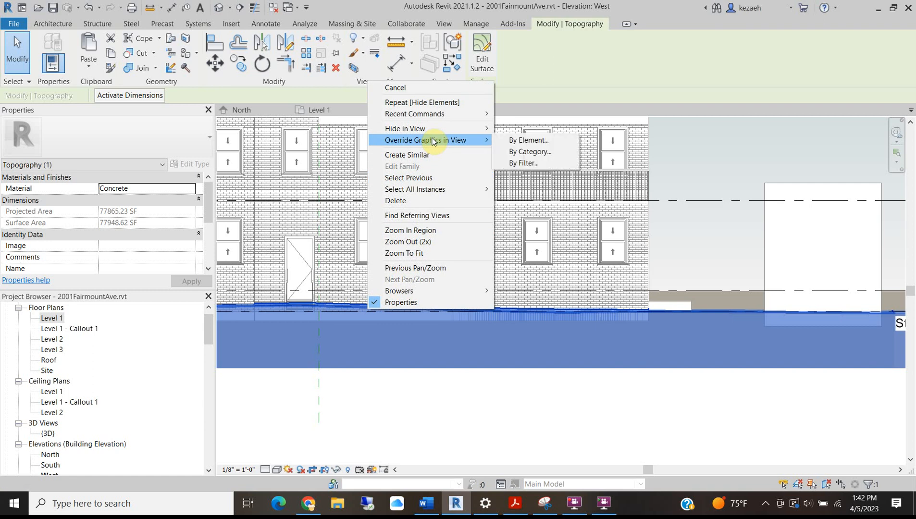
left_click(531, 142)
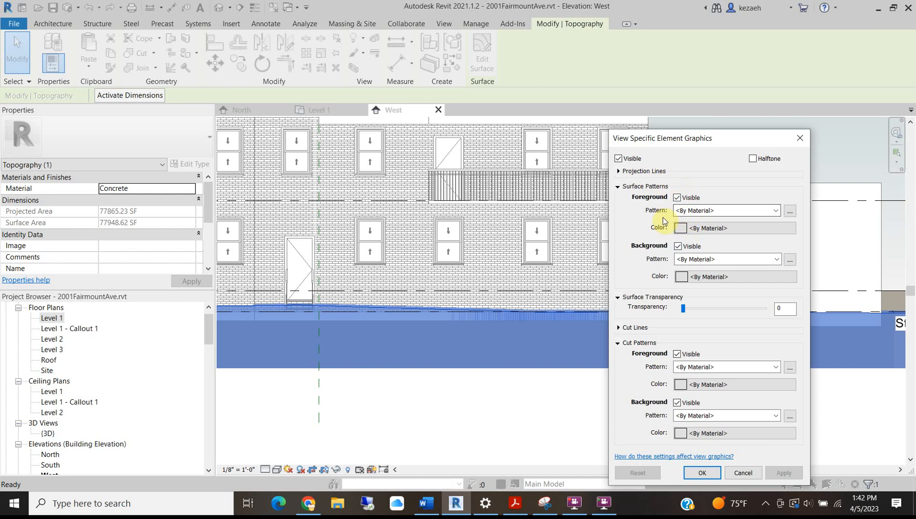
Override the topography's cut lines in the West elevation with a Solid pattern and Black colour
left_click(614, 328)
left_click(723, 341)
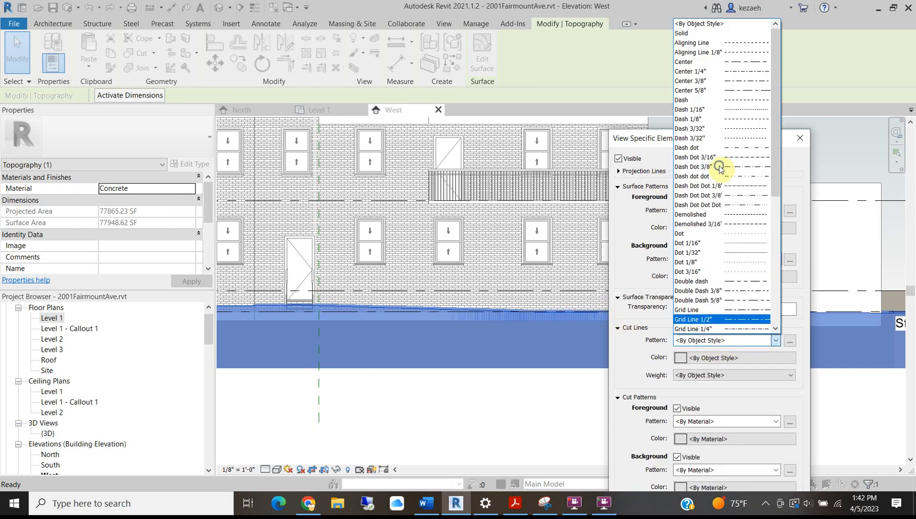
left_click(699, 32)
left_click(710, 359)
left_click(593, 350)
left_click(755, 439)
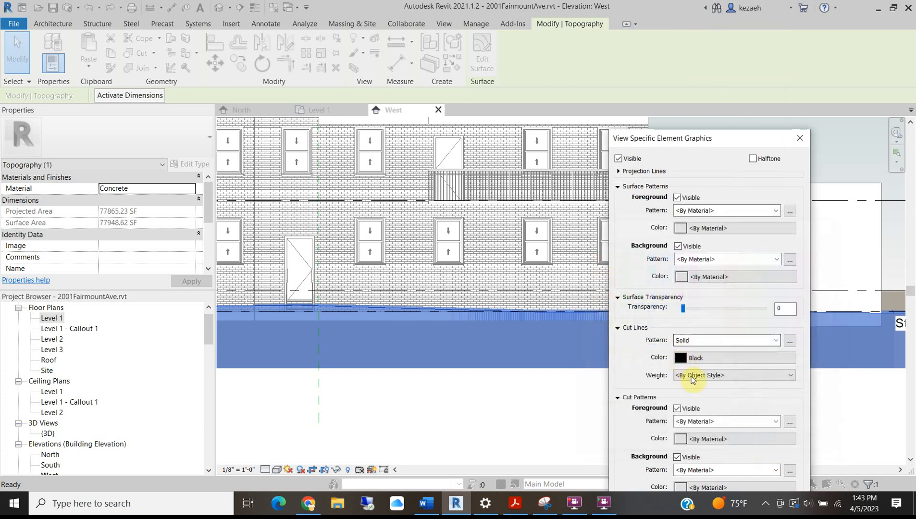
Try cut line weight 9 for the topography and apply it to the West elevation
left_click(692, 375)
left_click(689, 455)
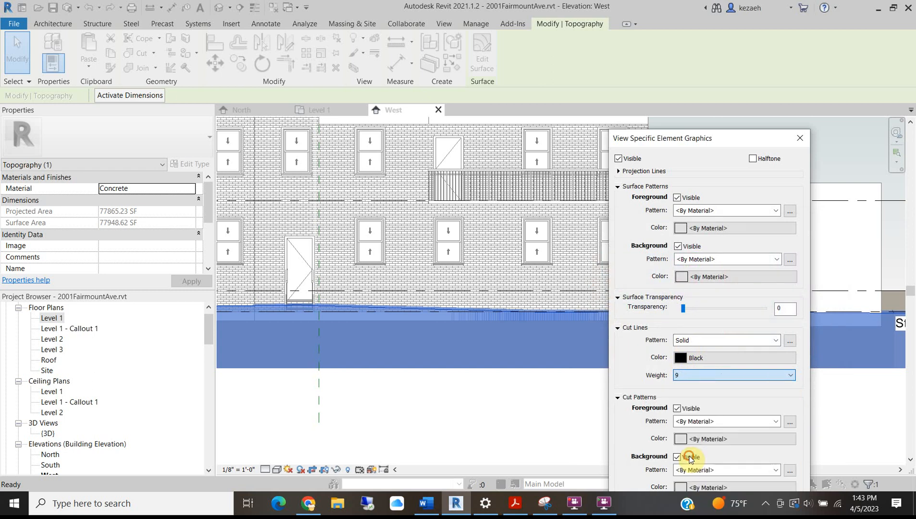
left_click_drag(708, 135, 763, 28)
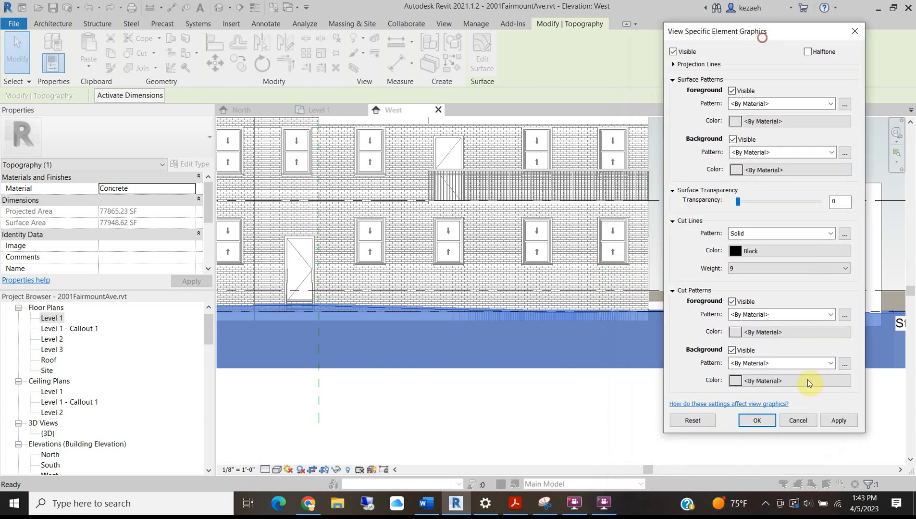
left_click(836, 421)
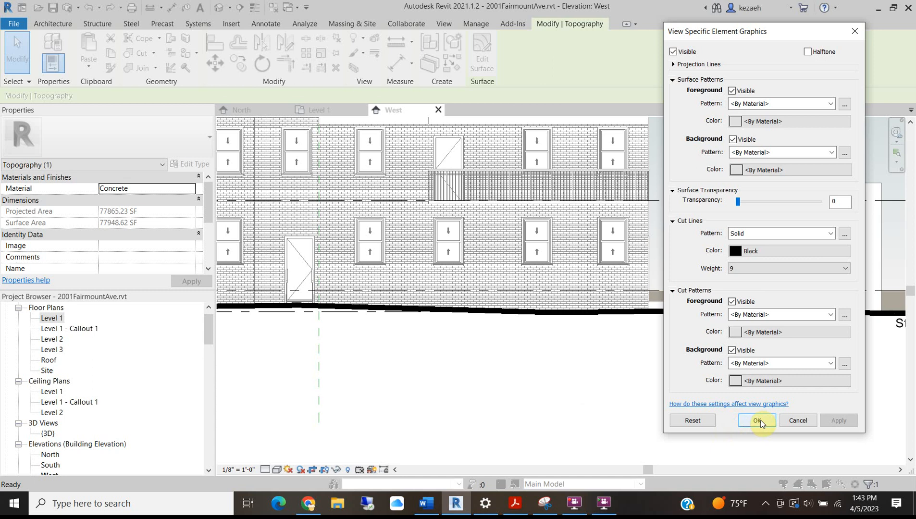
Set the topography's cut line weight to 6, confirm the override and check the ground line across the West elevation
left_click(752, 268)
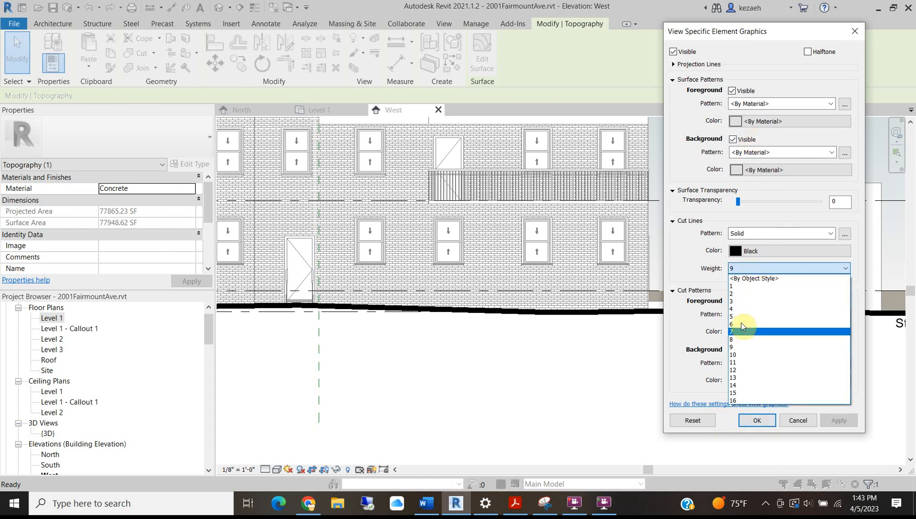
left_click(742, 323)
left_click(756, 420)
left_click(628, 432)
scroll(536, 364, "down", 3)
scroll(331, 338, "up", 3)
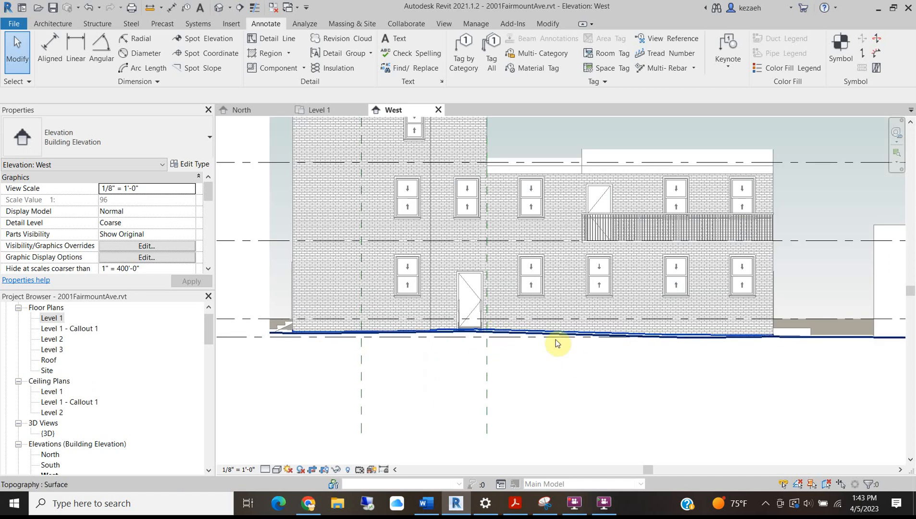
scroll(585, 334, "down", 5)
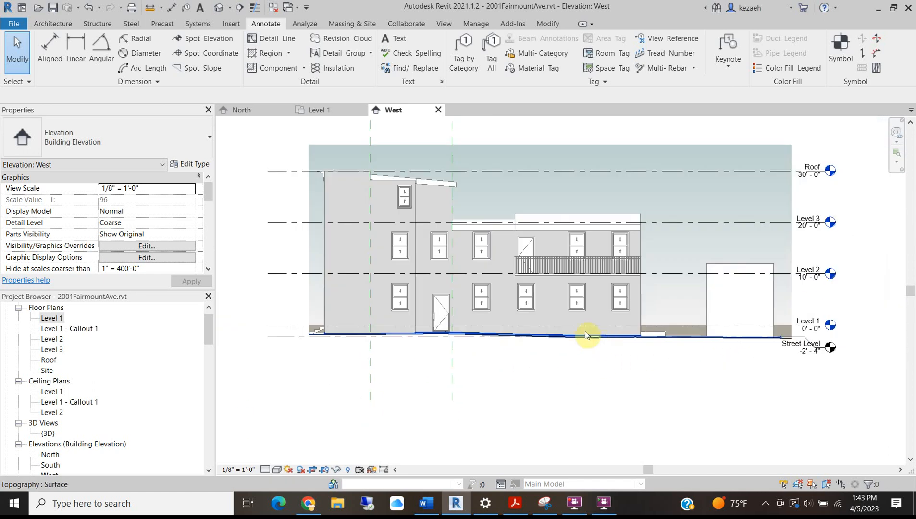
left_click(353, 186)
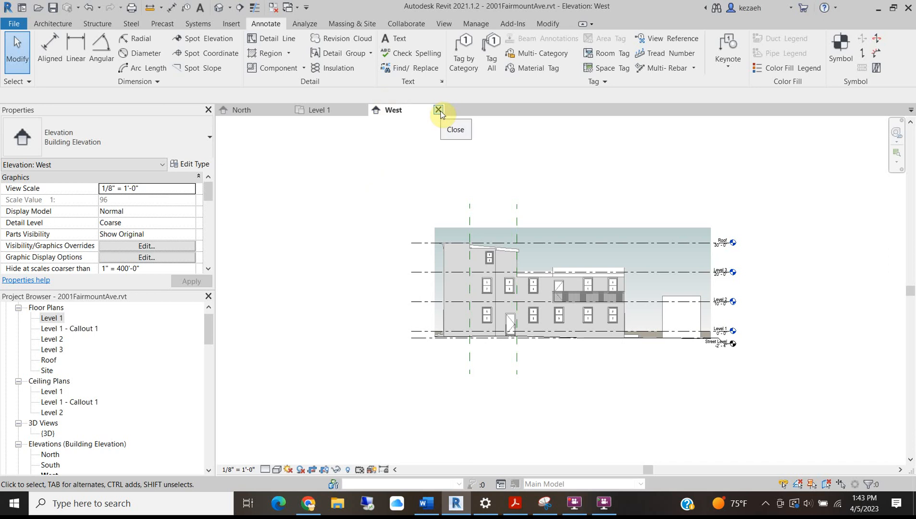
Switch to the North elevation and open the by-element graphics override for its topography surface
left_click(257, 111)
scroll(522, 389, "up", 3)
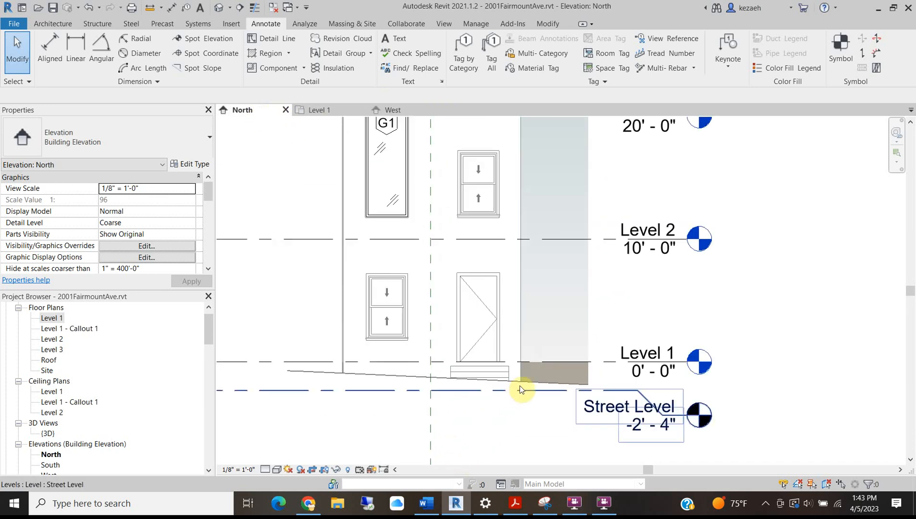
left_click(528, 385)
right_click(529, 386)
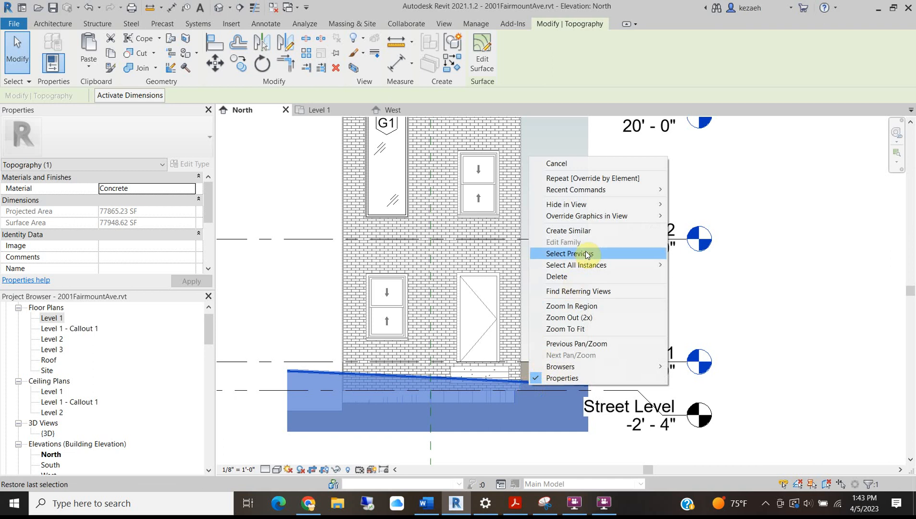
mouse_move(594, 216)
left_click(721, 217)
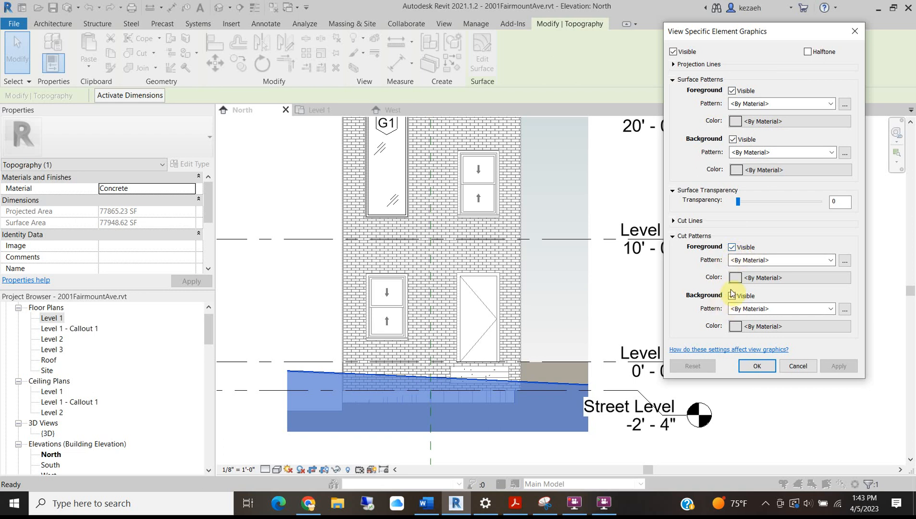
Override the North elevation topography's cut lines with weight 6, Black colour and a Solid pattern, and confirm
left_click(675, 221)
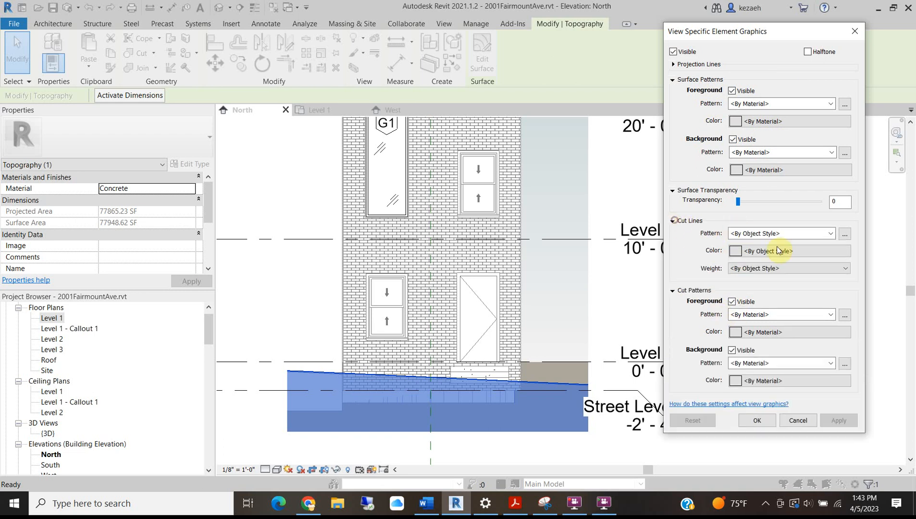
left_click(756, 271)
left_click(749, 323)
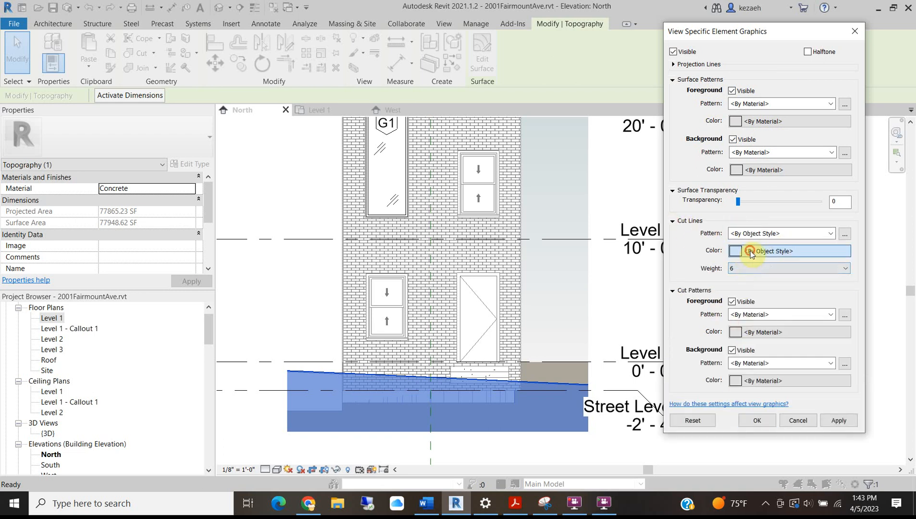
left_click(750, 252)
left_click(648, 213)
left_click(795, 331)
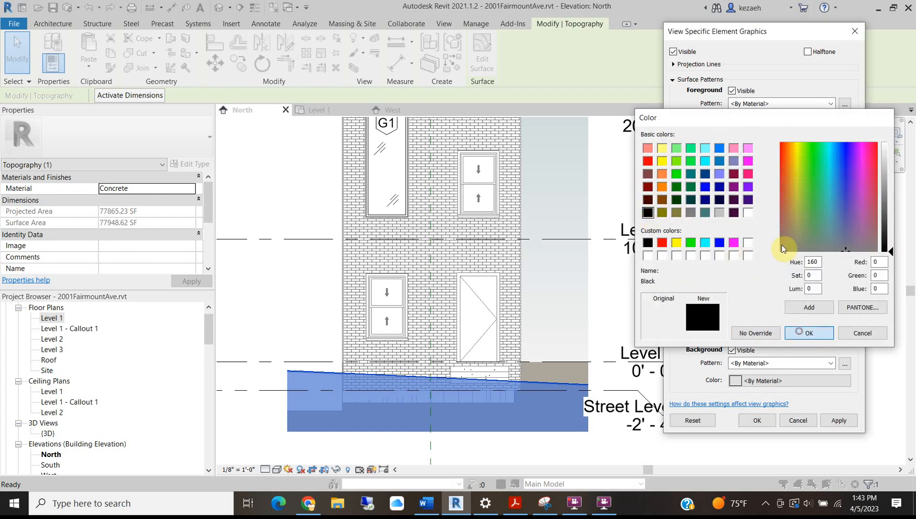
left_click(774, 232)
left_click(776, 15)
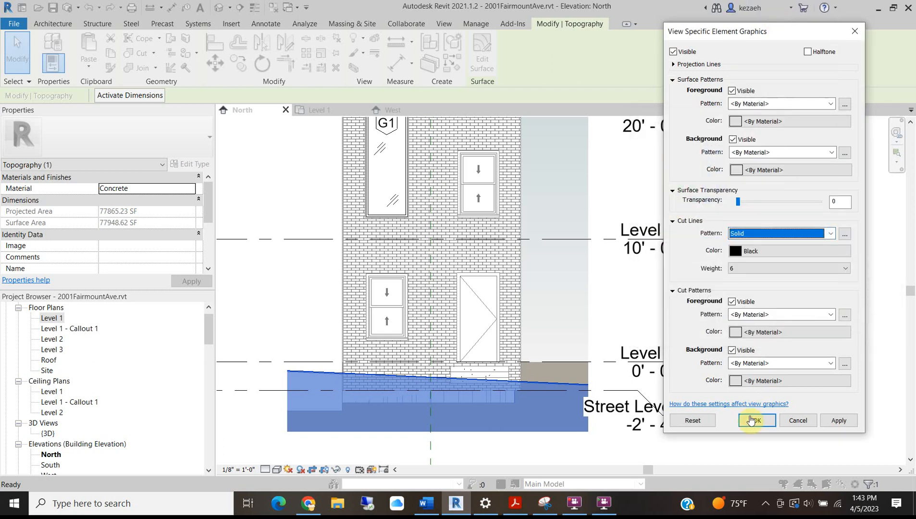
left_click(757, 420)
left_click(290, 297)
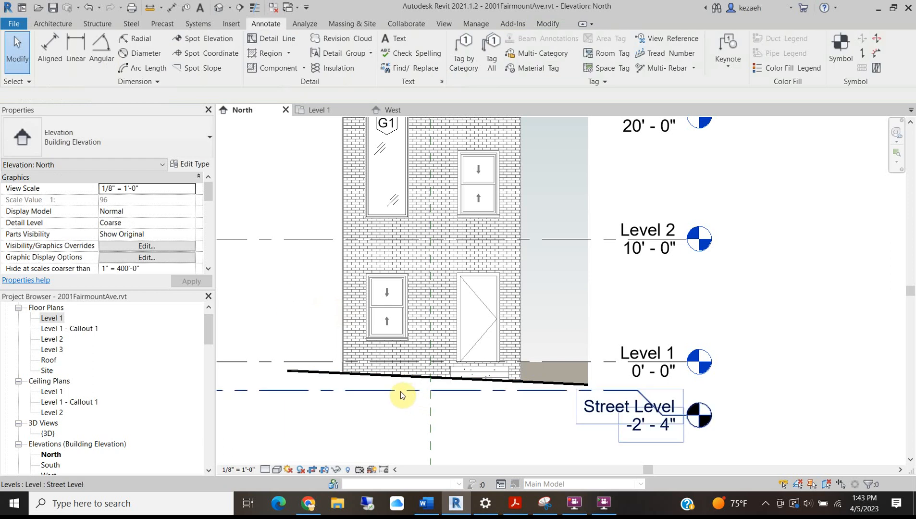
Check the whole North elevation, then switch to Word and read the project brief's list of required sheets and views
scroll(424, 349, "down", 2)
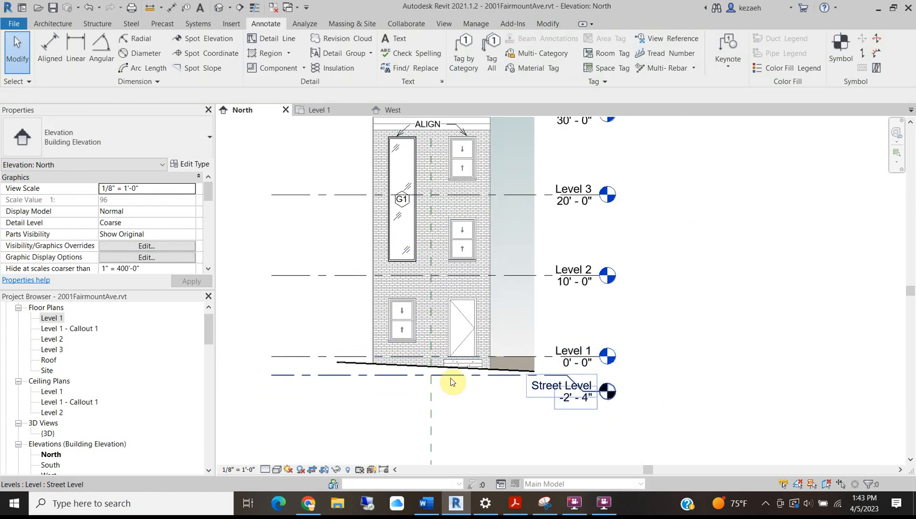
scroll(450, 378, "down", 1)
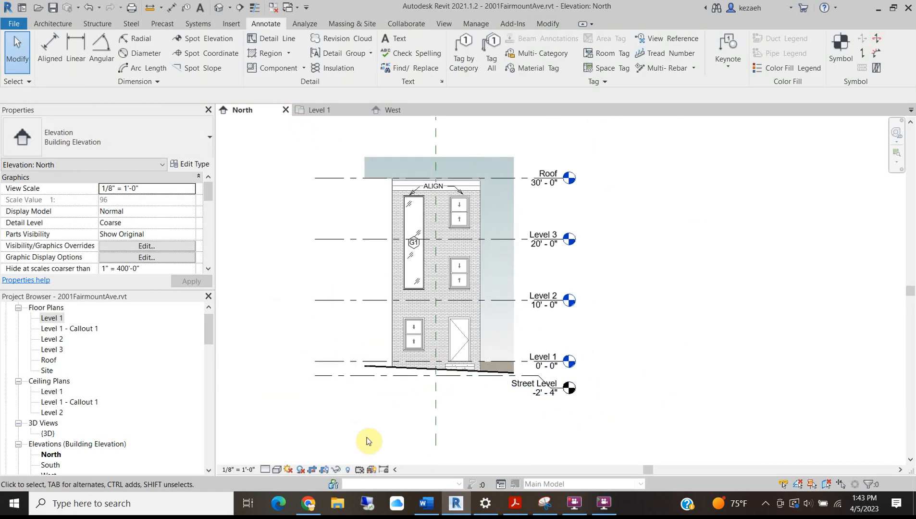
left_click(423, 504)
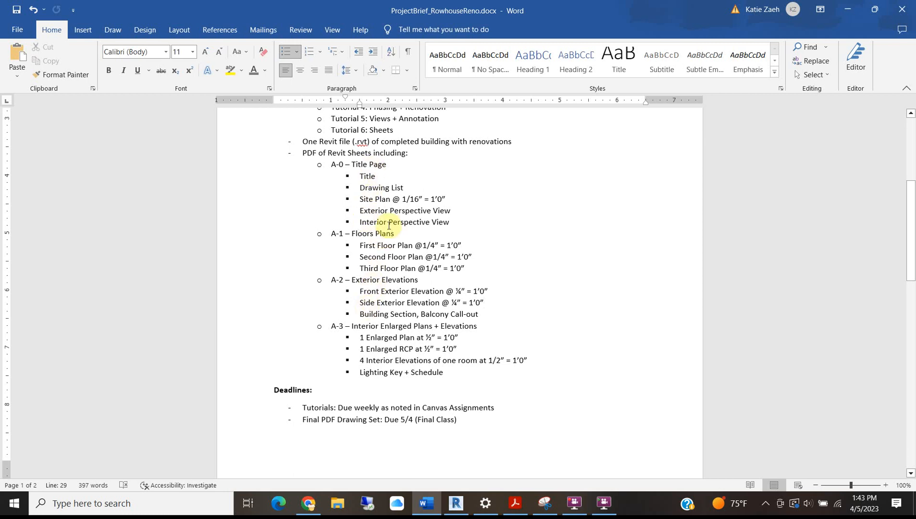
left_click(848, 10)
Open the Site floor plan in Revit and examine the house footprint and its surrounding streets
scroll(96, 379, "up", 1)
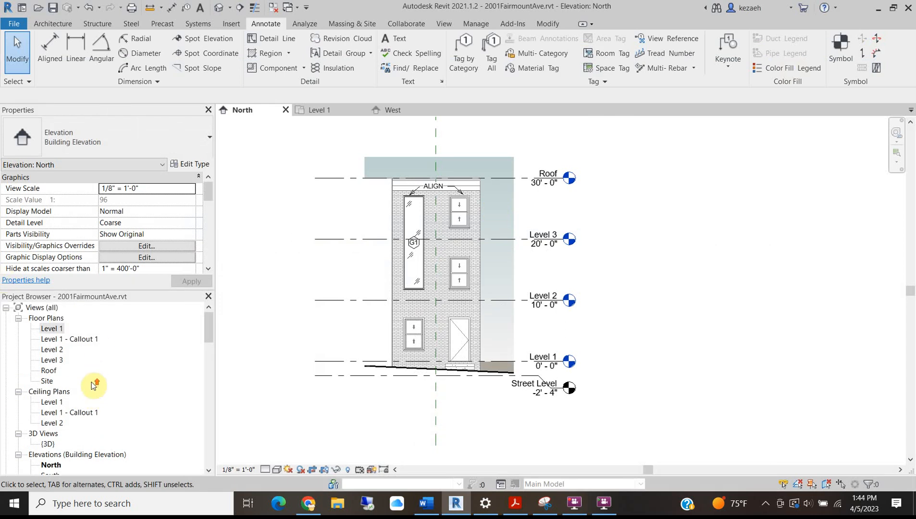
scroll(79, 395, "down", 3)
scroll(72, 418, "down", 1)
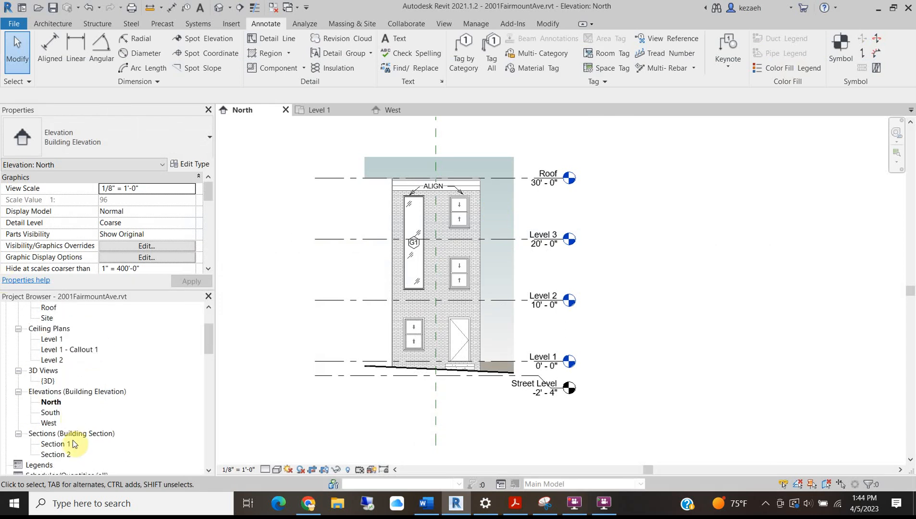
scroll(74, 409, "up", 2)
double_click(47, 380)
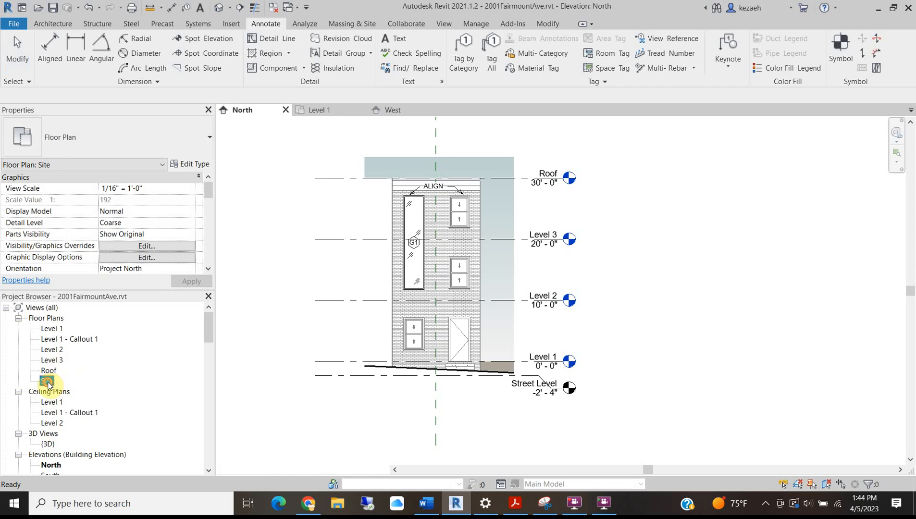
scroll(569, 342, "up", 5)
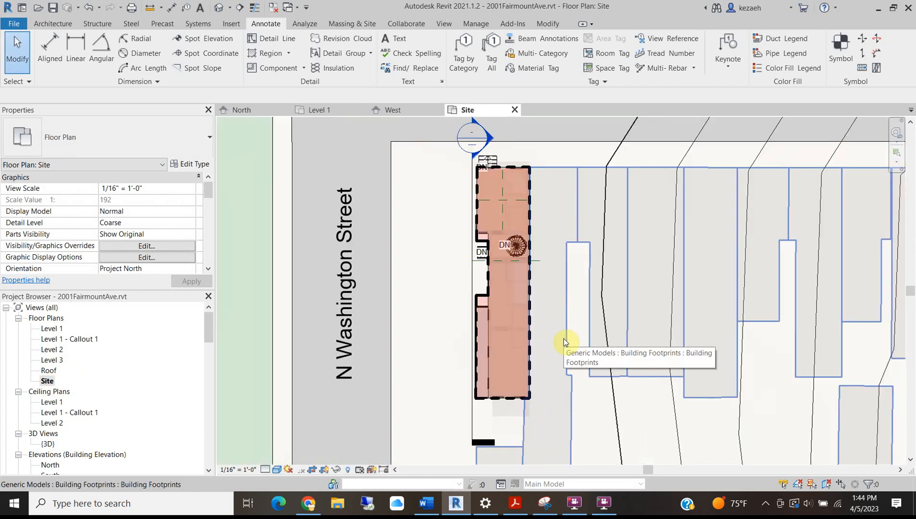
scroll(565, 338, "down", 6)
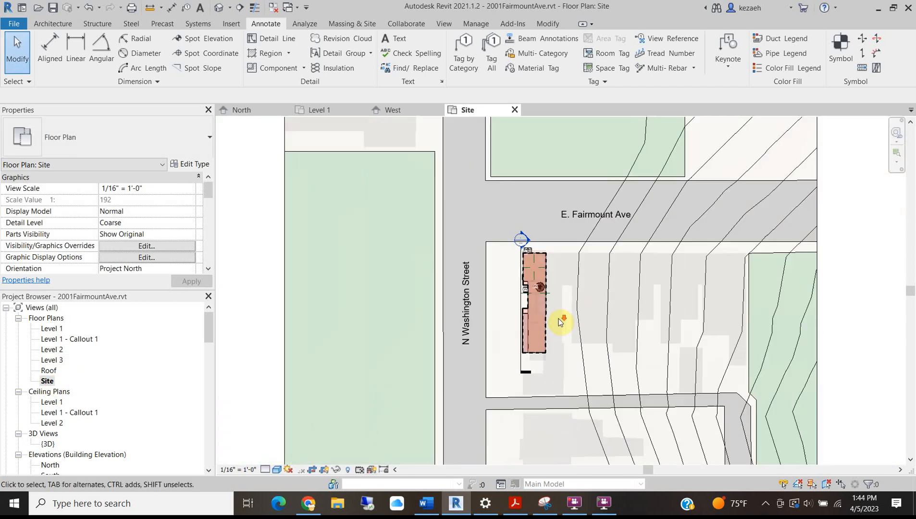
Set the transparency to 0 in the Site plan's graphic display options and confirm
scroll(538, 311, "up", 5)
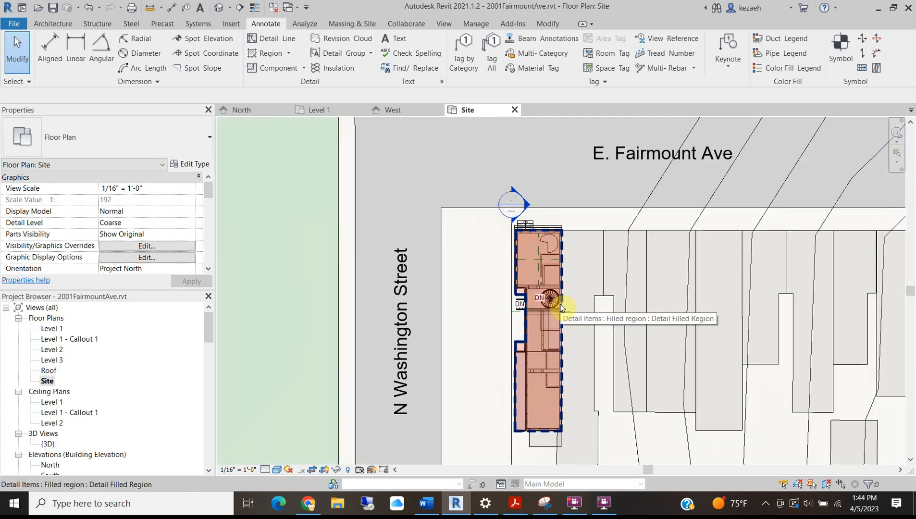
left_click(277, 469)
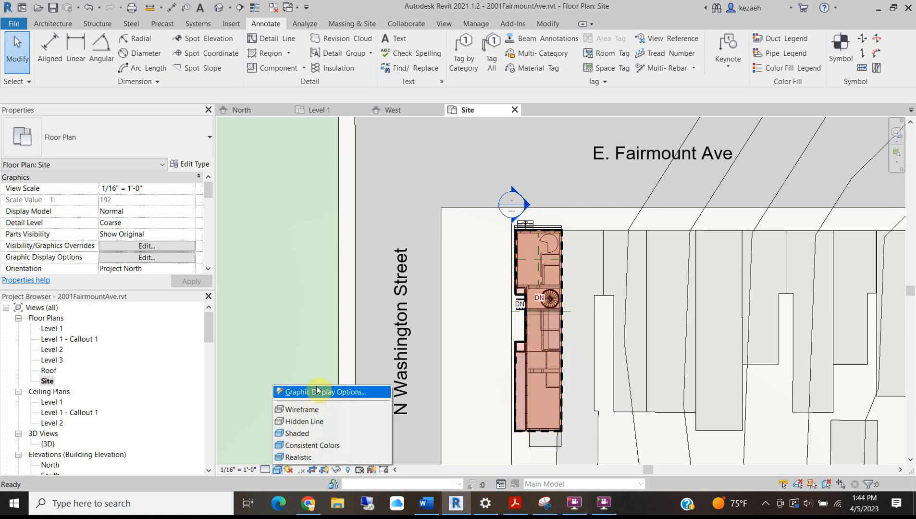
left_click(317, 392)
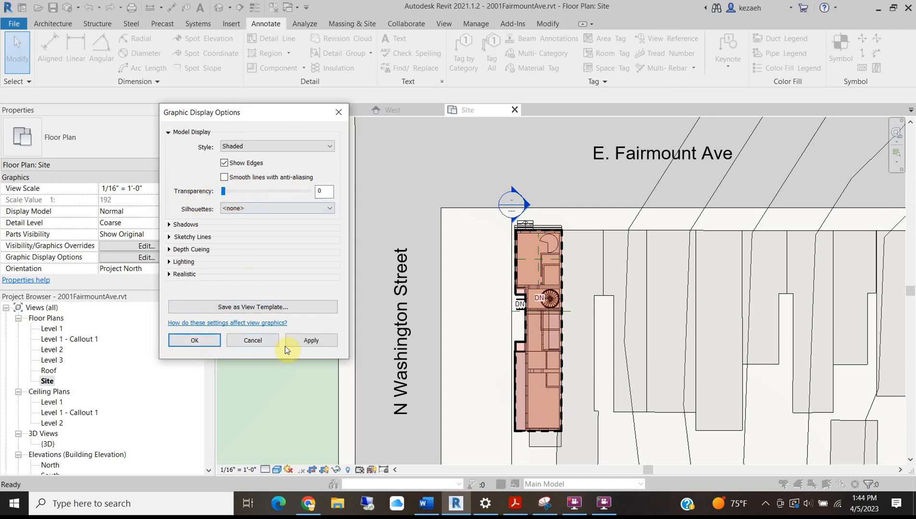
left_click(310, 340)
left_click(214, 341)
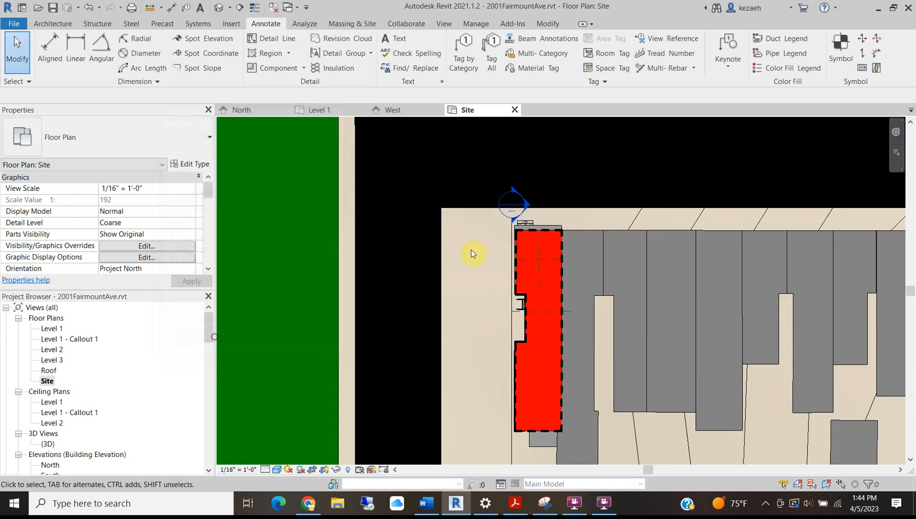
Examine the whole Site plan, its crop region and the view's phasing properties
scroll(480, 244, "down", 3)
scroll(464, 273, "down", 1)
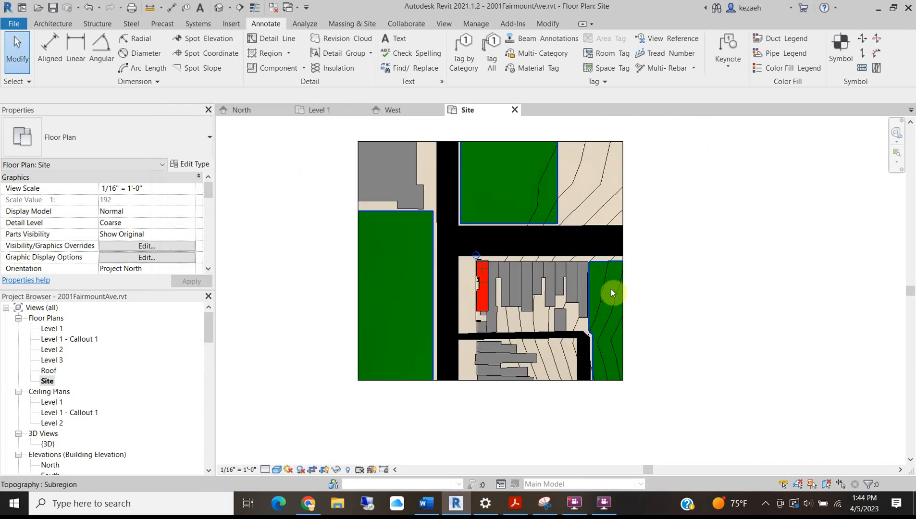
left_click(361, 278)
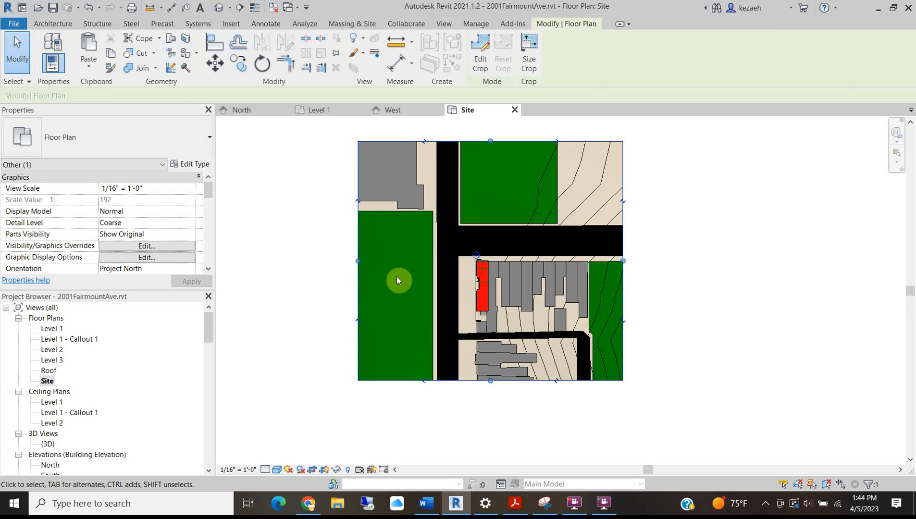
left_click(287, 256)
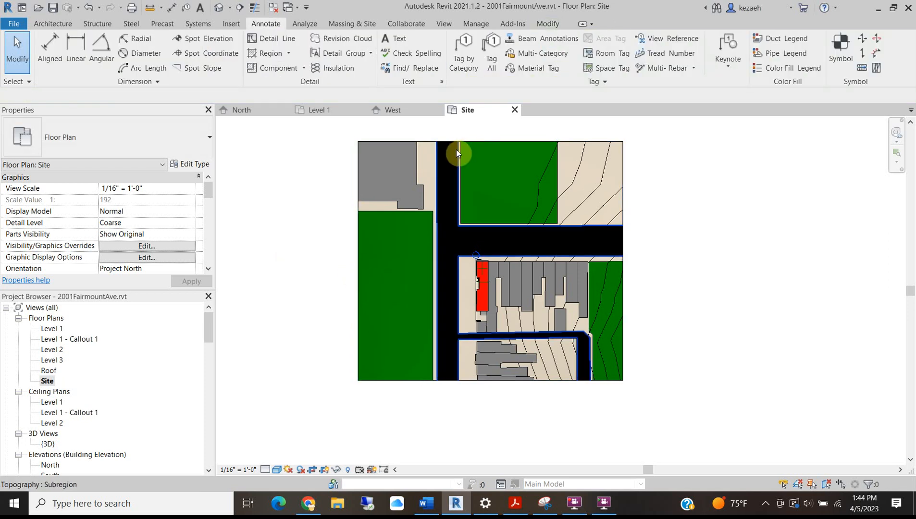
left_click(426, 142)
left_click(288, 199)
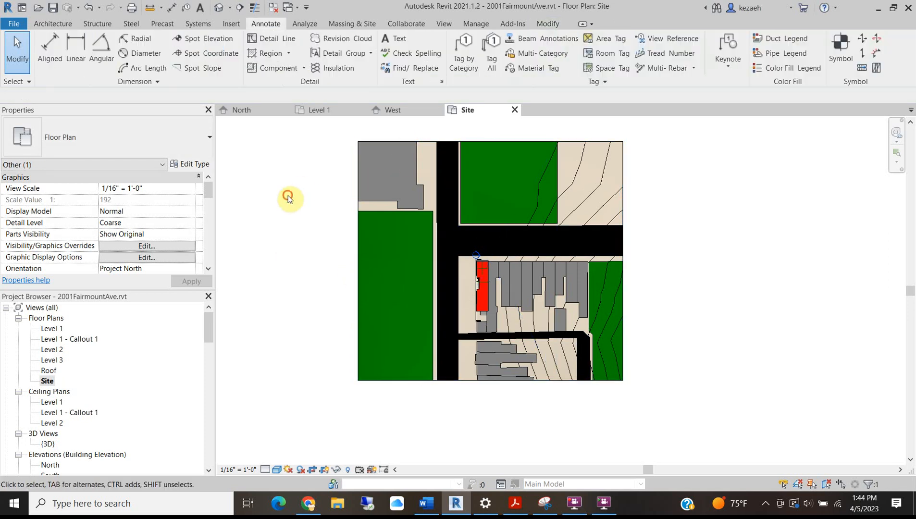
left_click_drag(210, 195, 207, 264)
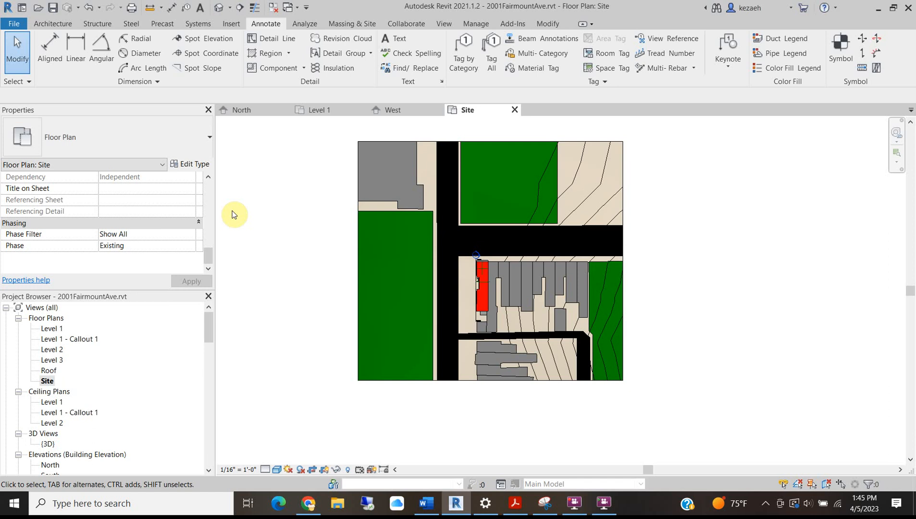
left_click(435, 142)
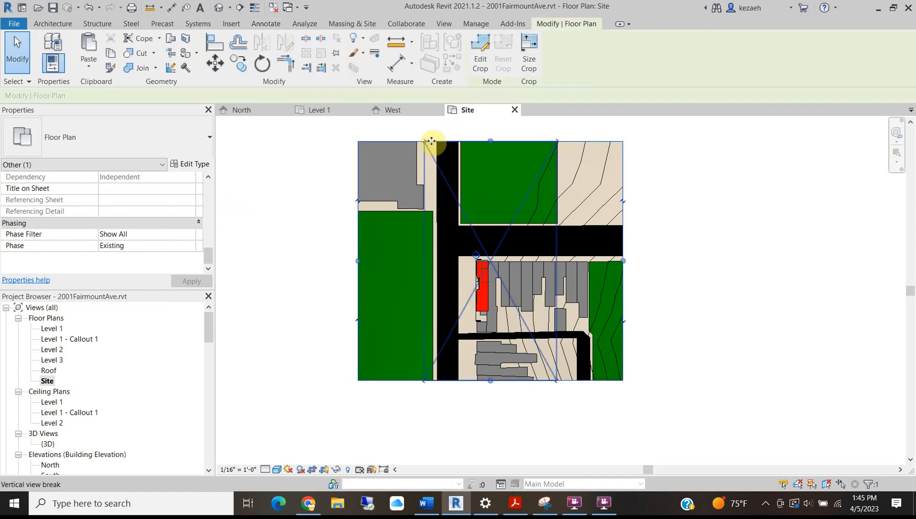
left_click(684, 294)
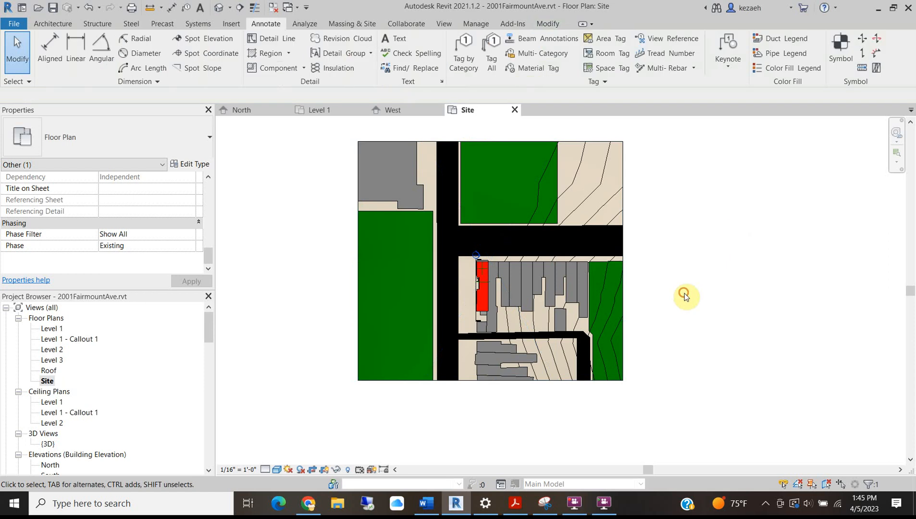
Select the streets, green areas, building footprints and topography surface together and open their by-element graphics override
left_click(564, 247)
left_click(425, 244)
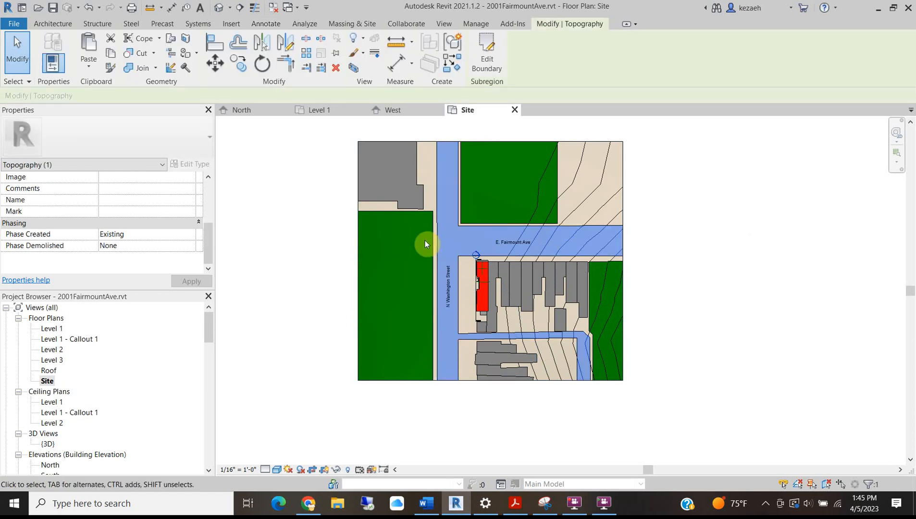
left_click(421, 209, "ctrl")
left_click(435, 211, "ctrl")
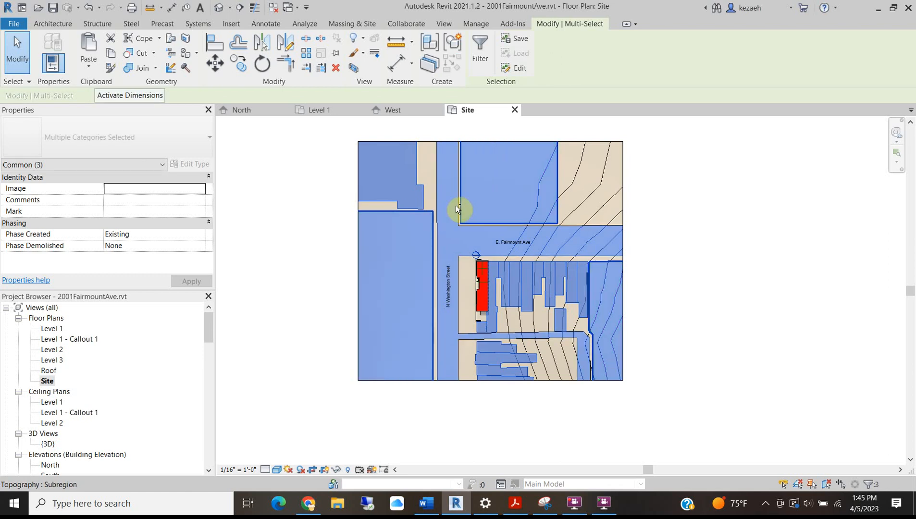
left_click(605, 158, "ctrl")
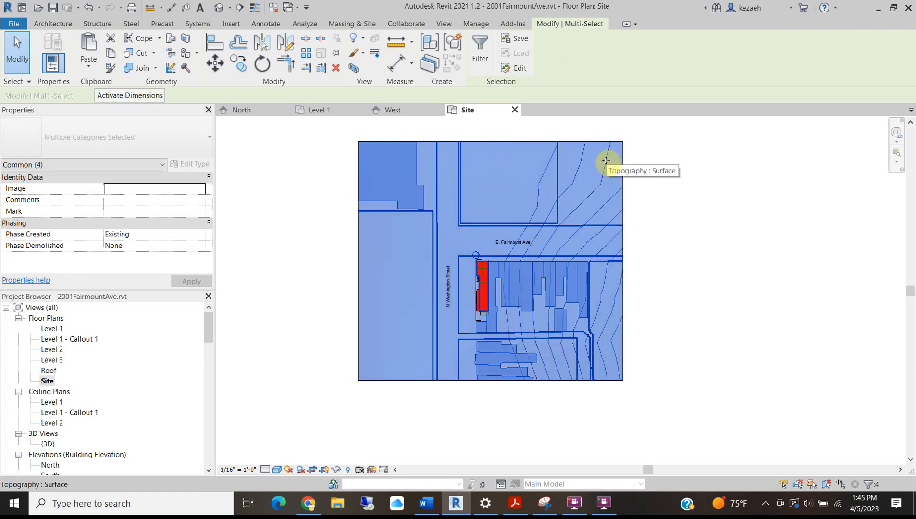
scroll(482, 315, "up", 4)
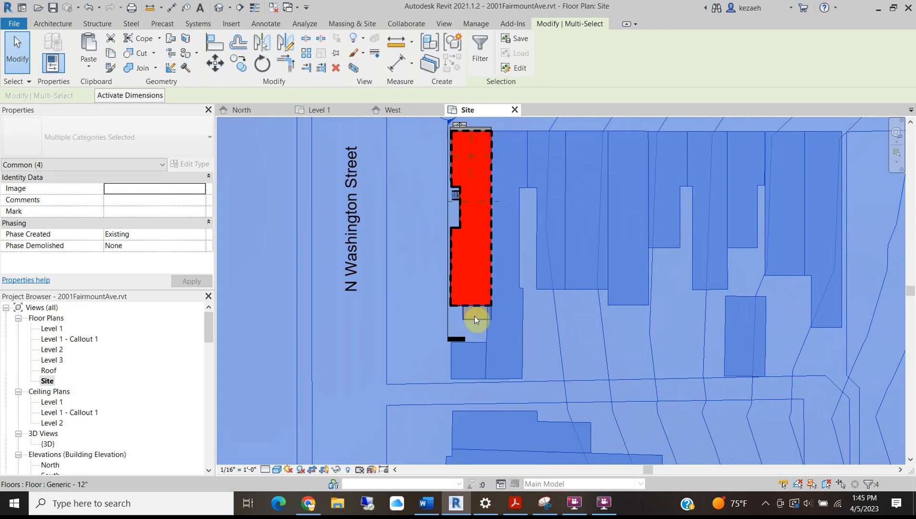
right_click(535, 347)
mouse_move(654, 176)
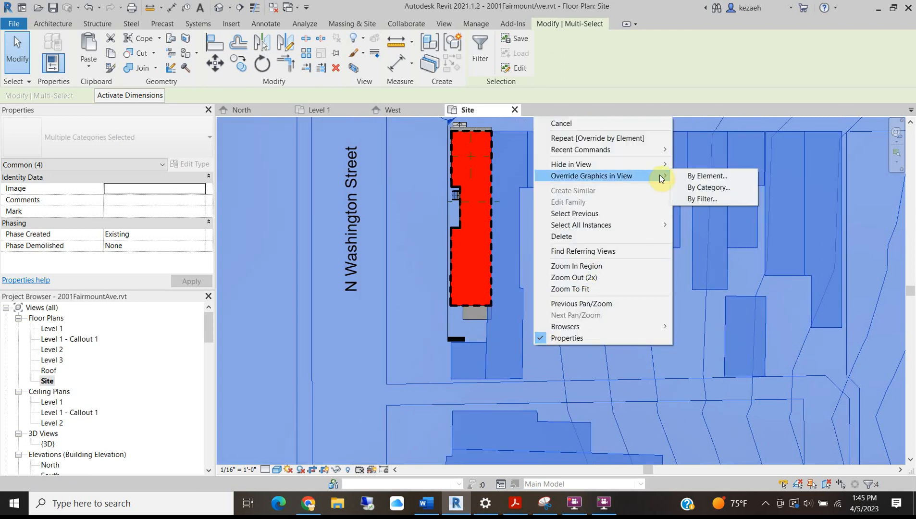
left_click(693, 176)
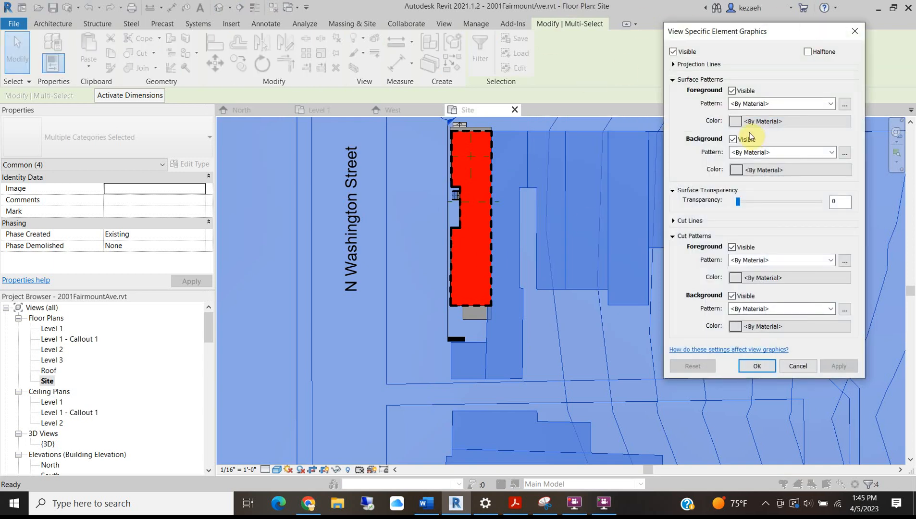
Override the selected site elements with halftone and a surface transparency of 75, confirm, and clear the selection
left_click(819, 51)
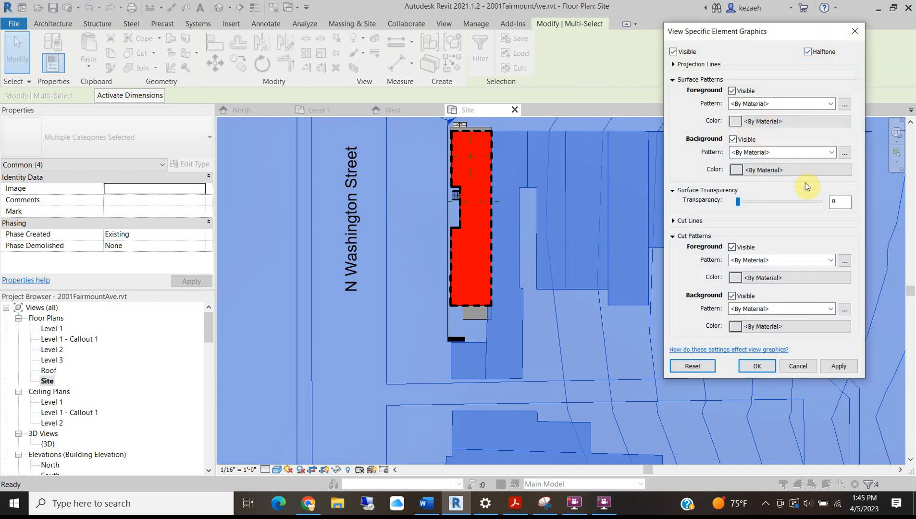
left_click(838, 369)
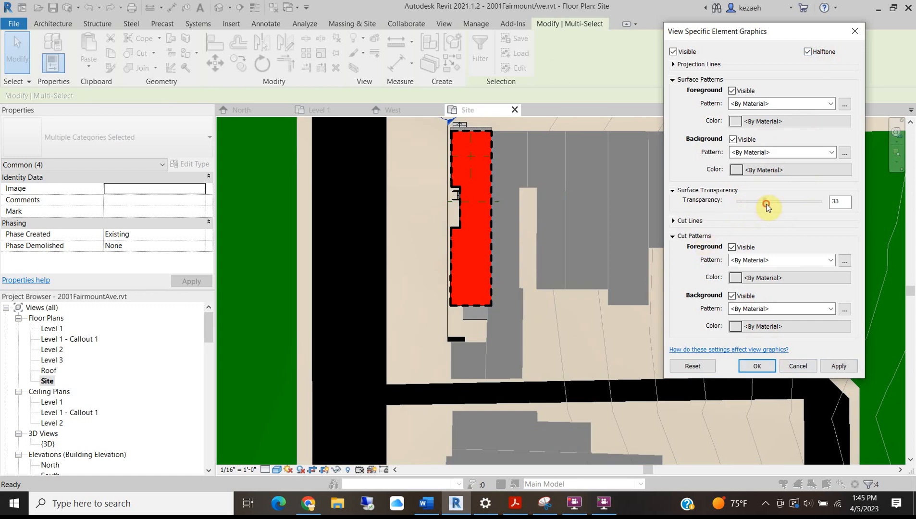
left_click(837, 366)
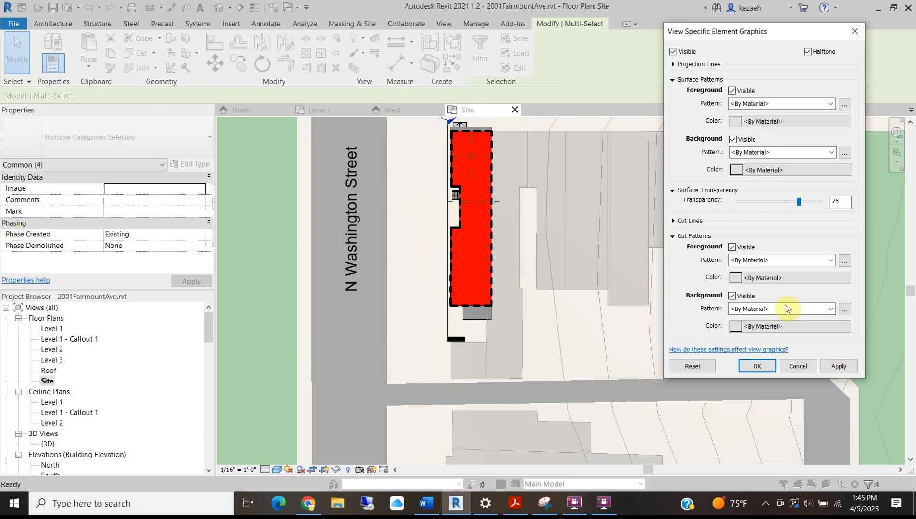
left_click(758, 367)
scroll(577, 288, "down", 3)
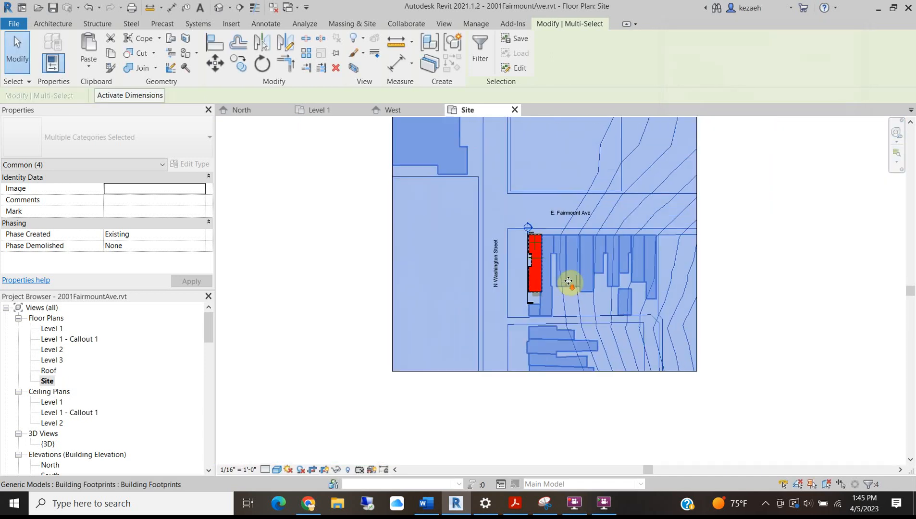
left_click(763, 276)
Set the section line beside the house to hide at scales coarser than 1/8" = 1'-0"
scroll(536, 277, "up", 5)
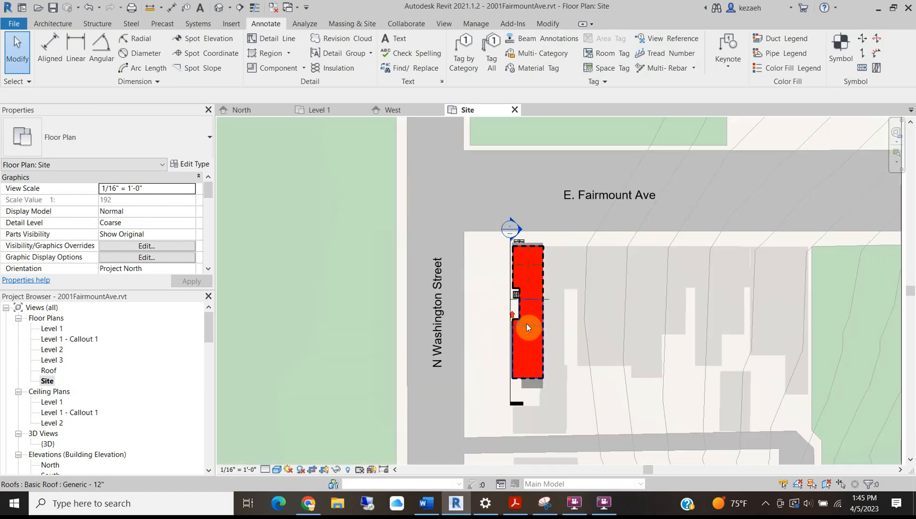
scroll(513, 173, "up", 3)
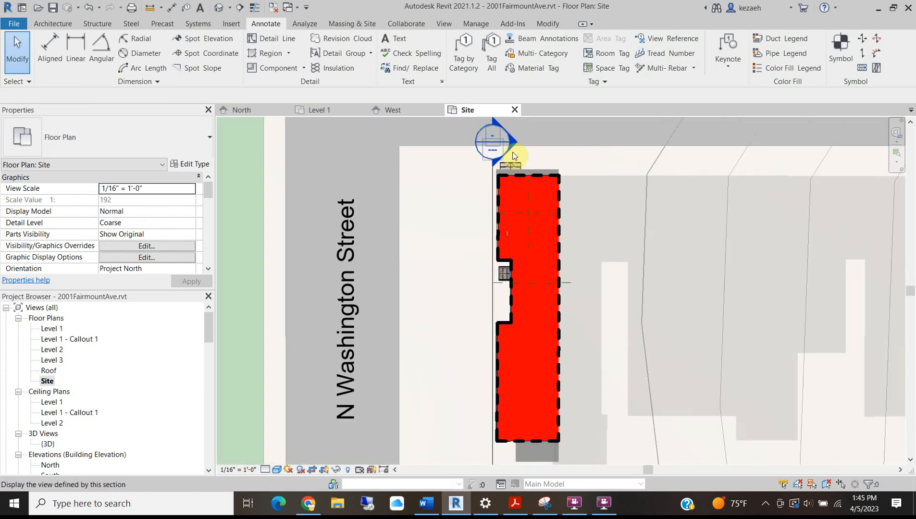
scroll(512, 166, "down", 2)
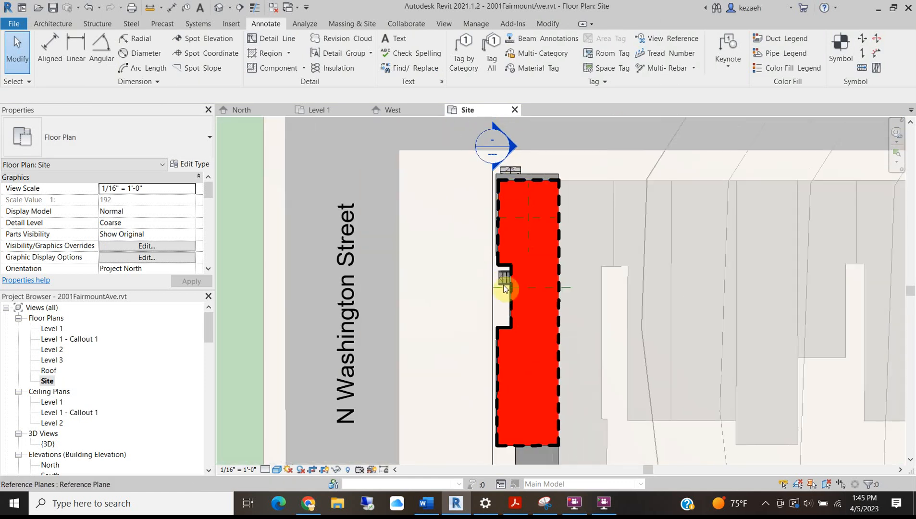
scroll(536, 208, "down", 2)
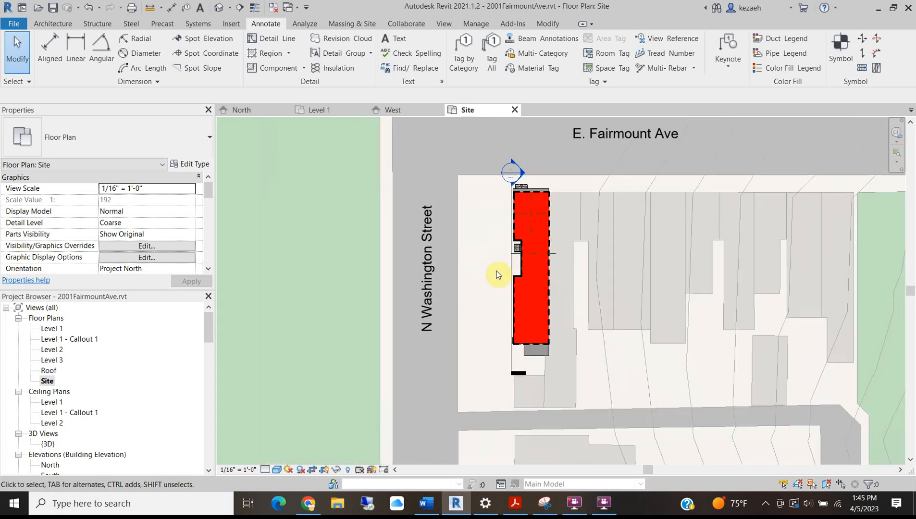
scroll(509, 251, "down", 2)
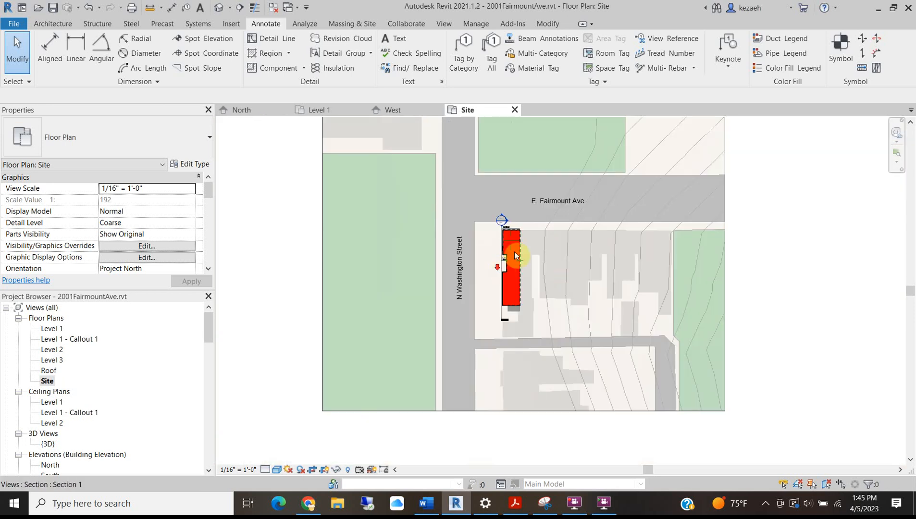
scroll(515, 250, "up", 2)
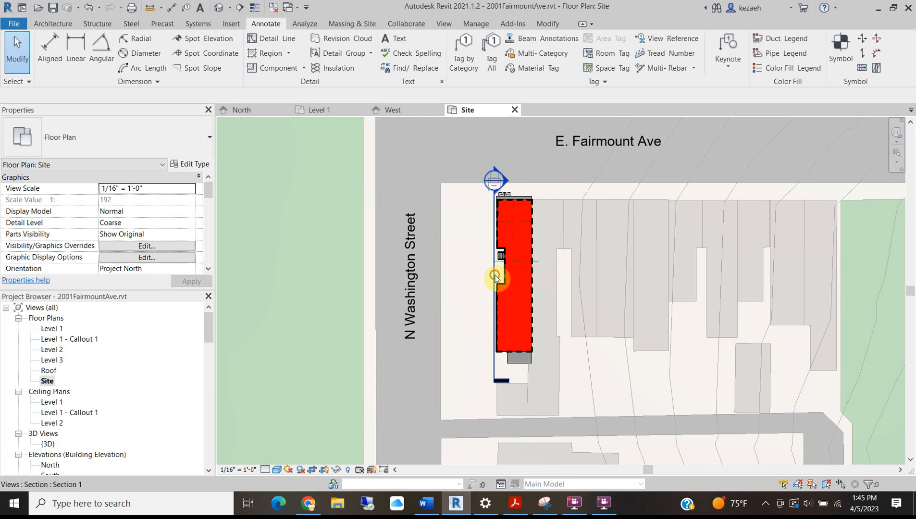
left_click(495, 278)
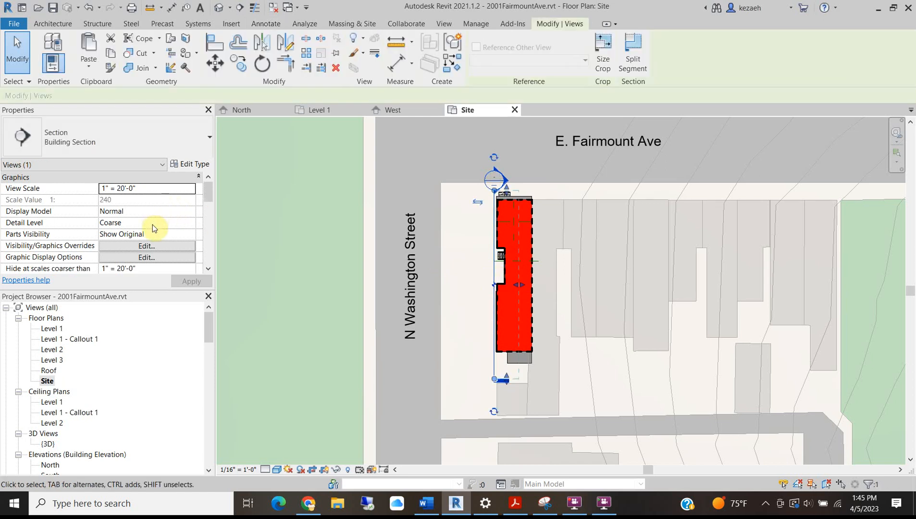
scroll(154, 227, "down", 2)
left_click(192, 212)
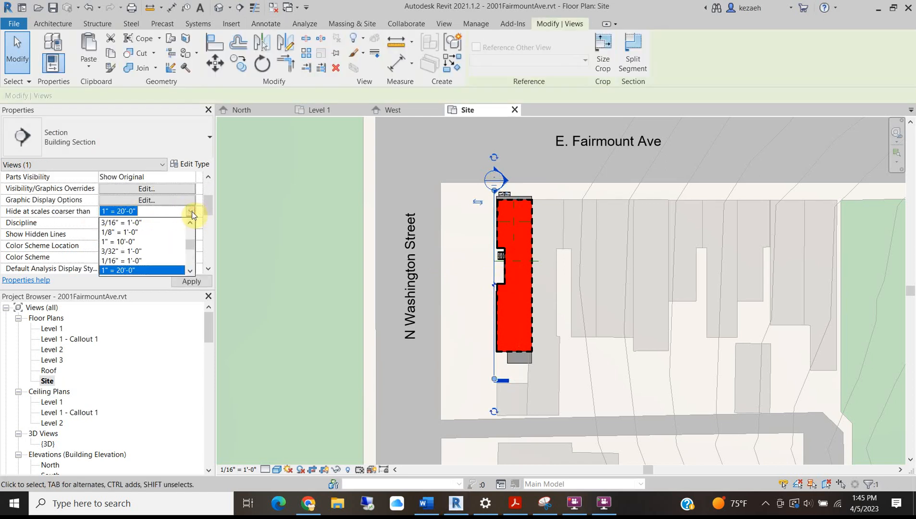
left_click(131, 232)
left_click(191, 281)
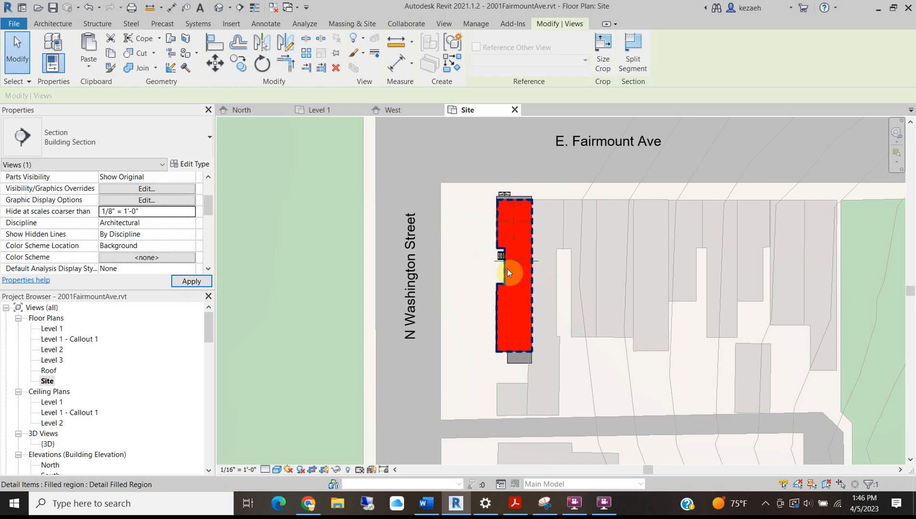
Hide the reference planes category in the Site plan, using the plane that crosses the red house footprint
scroll(507, 268, "up", 2)
left_click(493, 262)
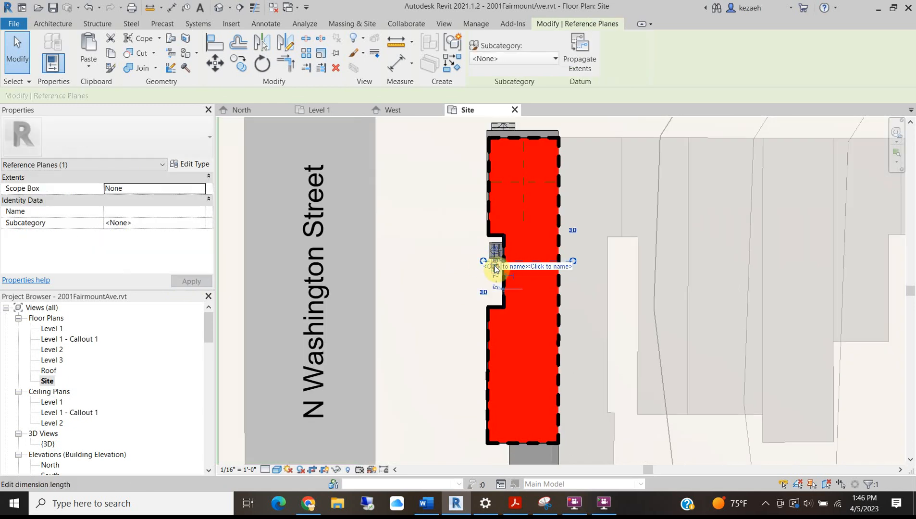
scroll(525, 266, "up", 3)
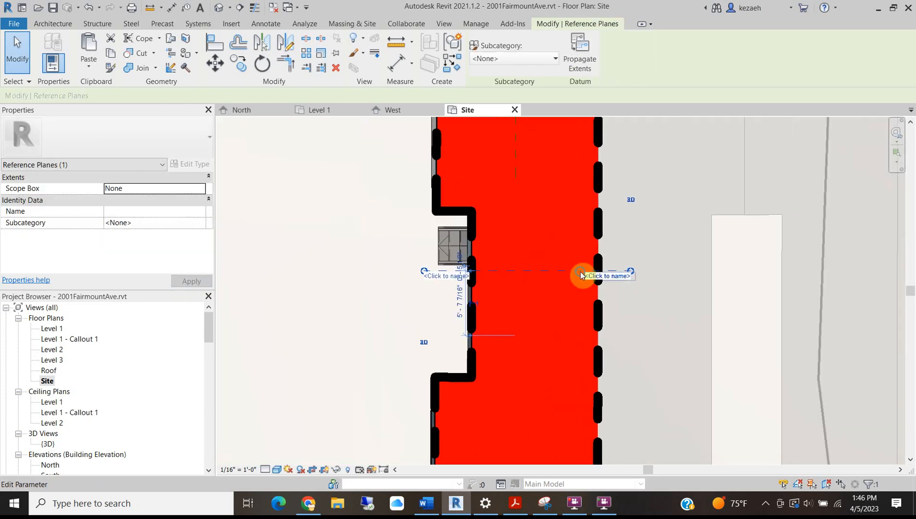
right_click(580, 271)
mouse_move(677, 91)
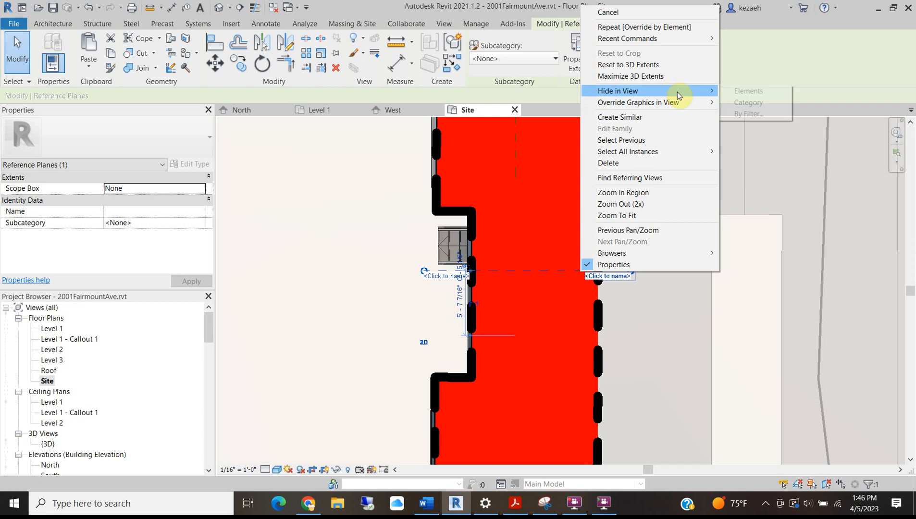
left_click(750, 99)
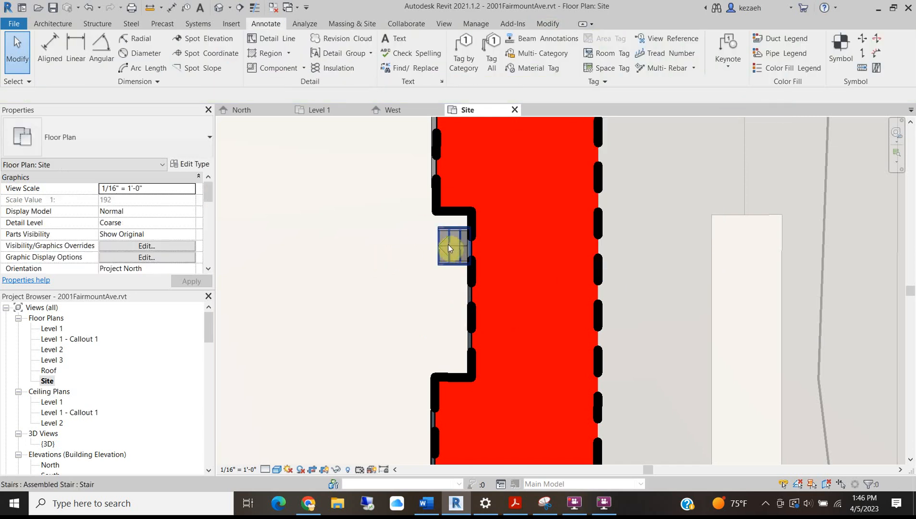
Turn off the Stair Paths annotation category in the Site plan's visibility/graphic overrides
key("v")
key("g")
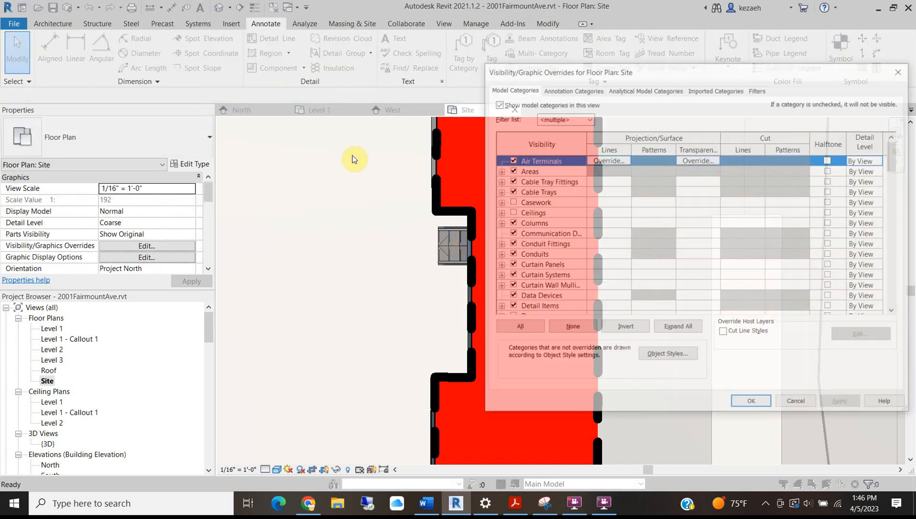
left_click(569, 89)
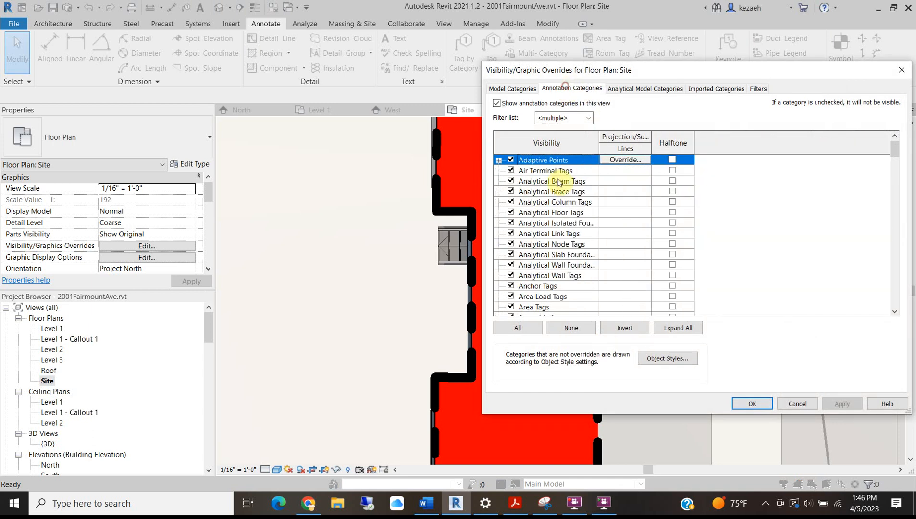
scroll(550, 243, "down", 10)
scroll(547, 249, "down", 20)
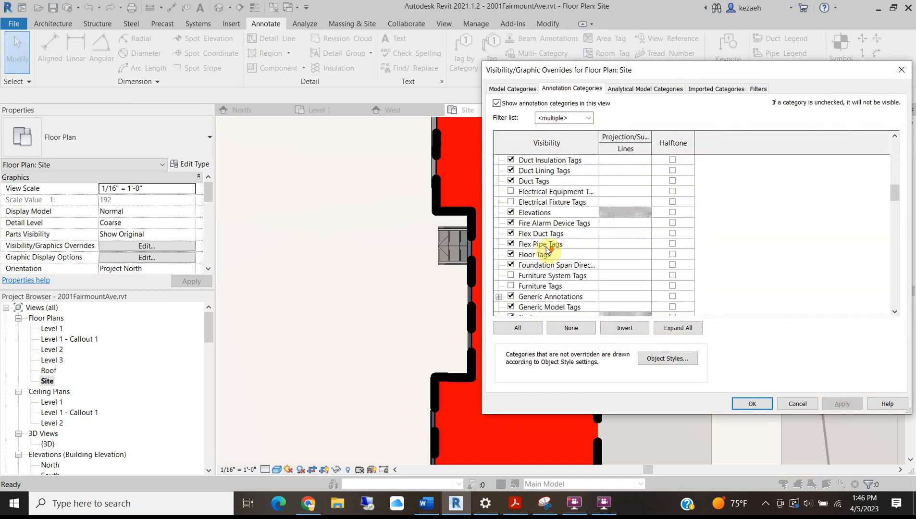
scroll(547, 249, "down", 7)
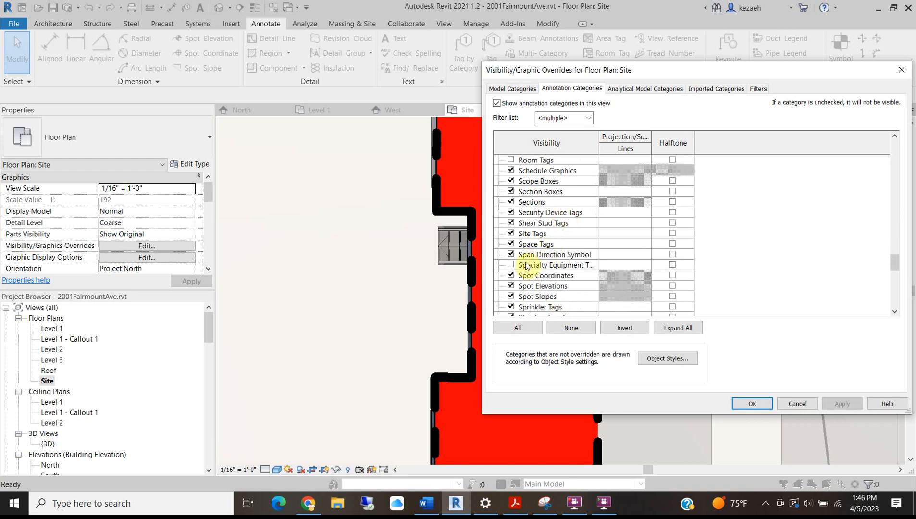
scroll(527, 266, "down", 5)
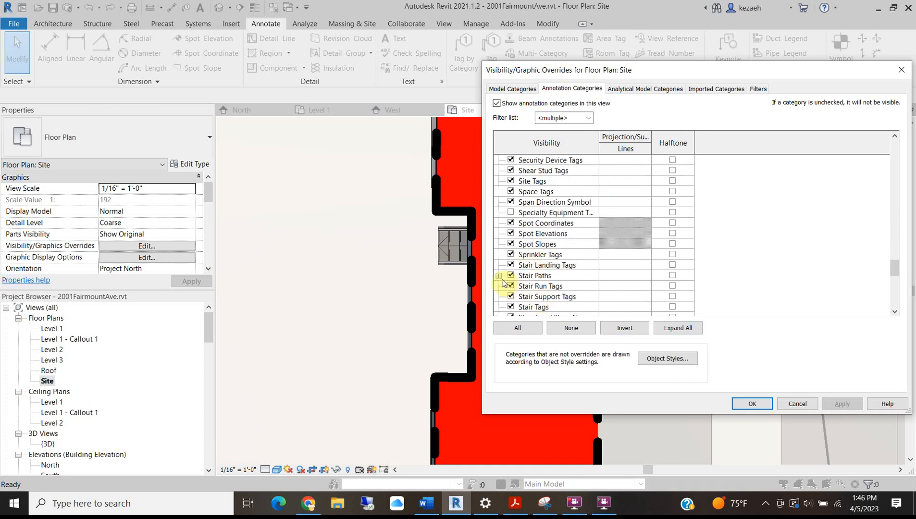
left_click(511, 276)
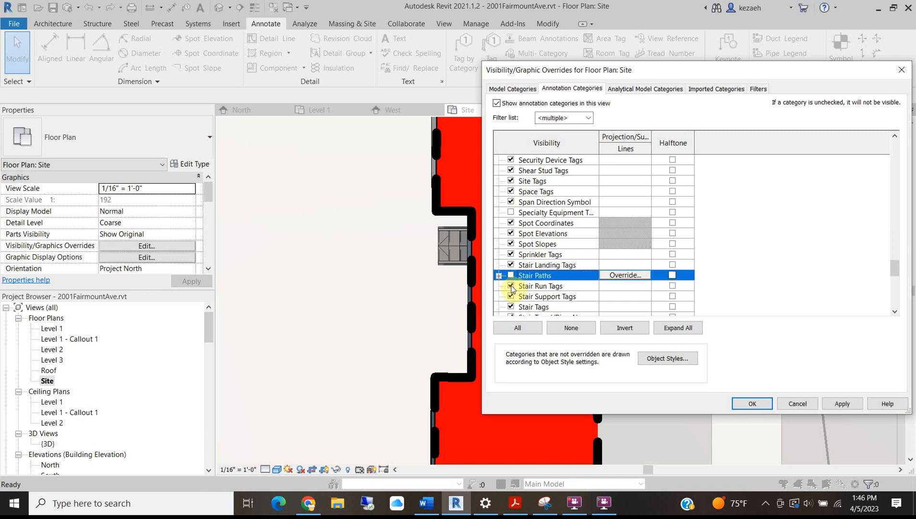
Turn off the stair run, support, stair, landing tag and tread/riser number categories as well, and apply the overrides
left_click(511, 286)
left_click(511, 297)
left_click(510, 307)
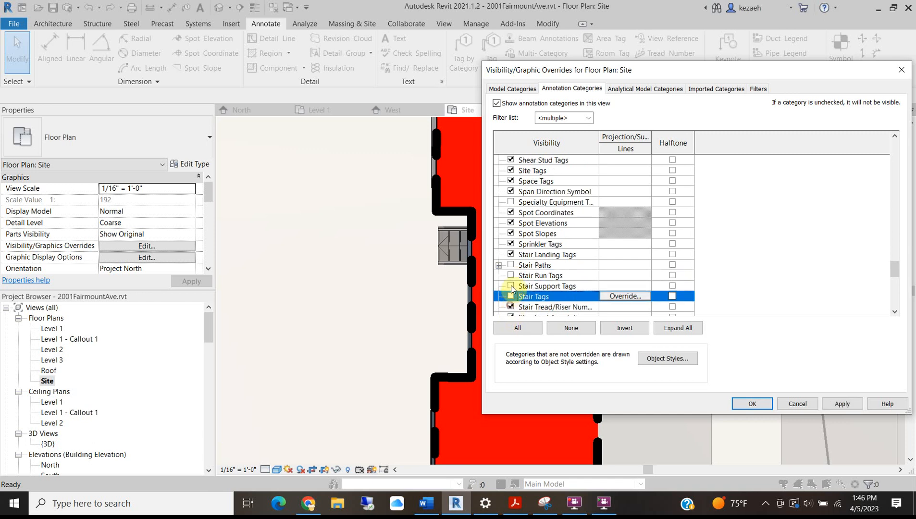
left_click(511, 255)
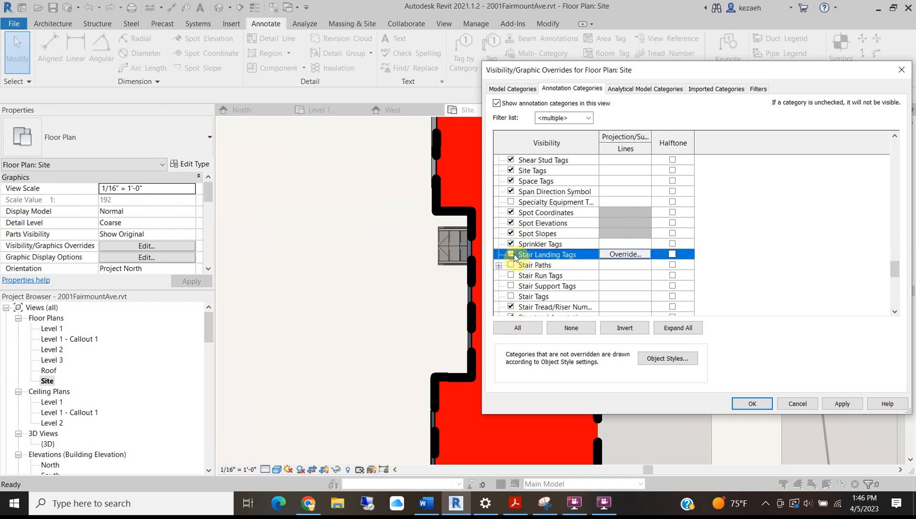
left_click(511, 307)
scroll(522, 289, "down", 4)
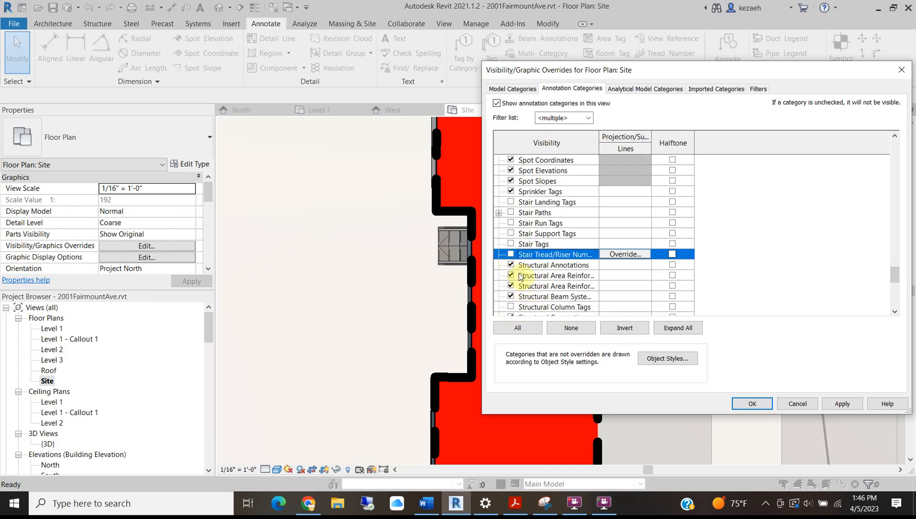
left_click(852, 407)
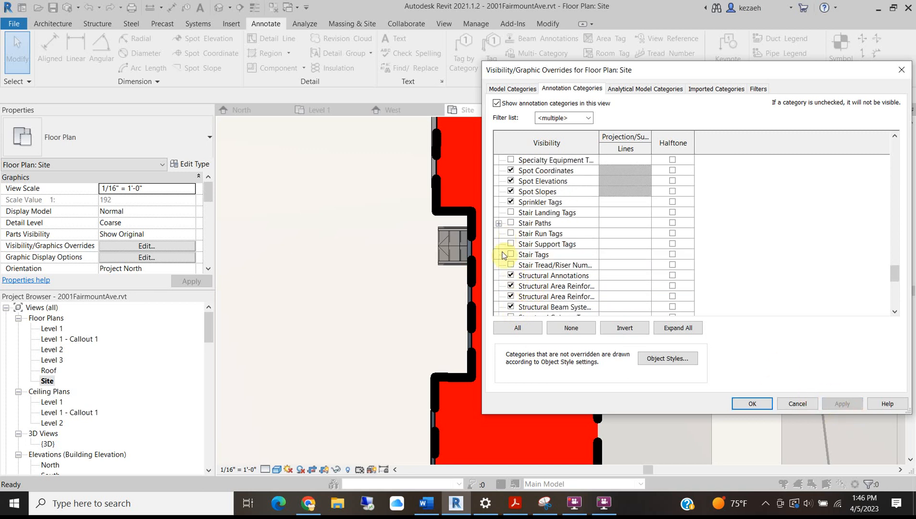
left_click(755, 404)
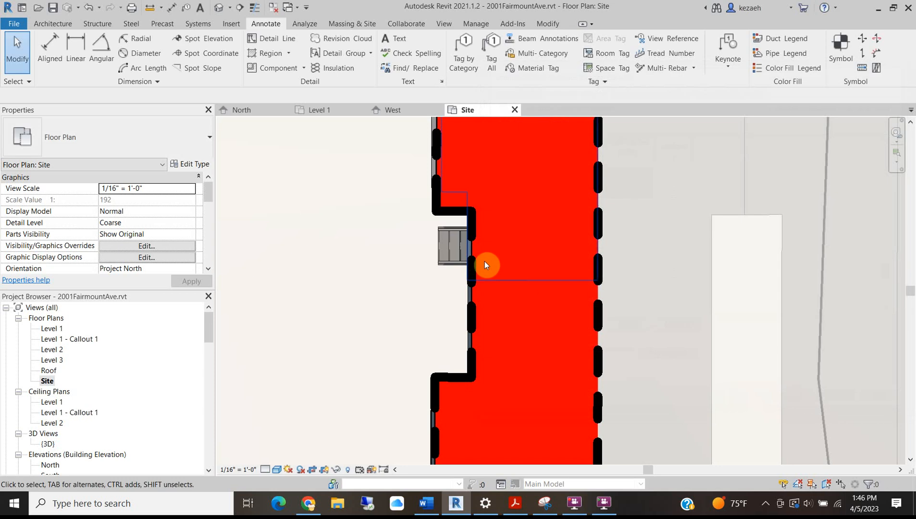
Hide the cornice wall sweep along the house's E. Fairmount Ave front in the Site plan
scroll(485, 261, "down", 5)
scroll(469, 231, "up", 4)
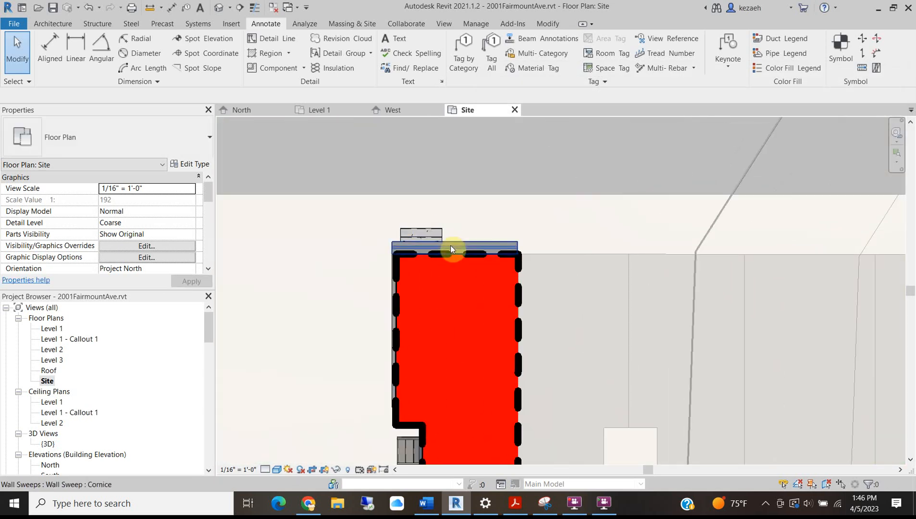
right_click(450, 245)
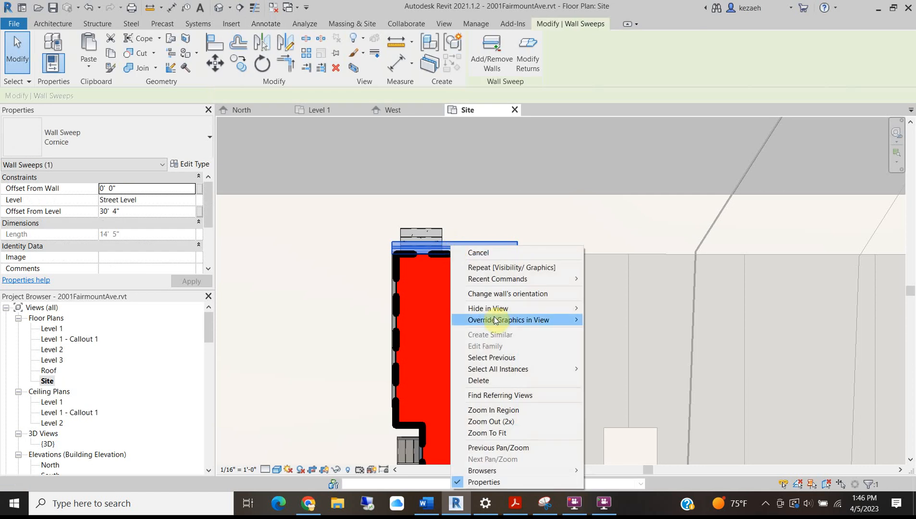
mouse_move(509, 309)
left_click(606, 309)
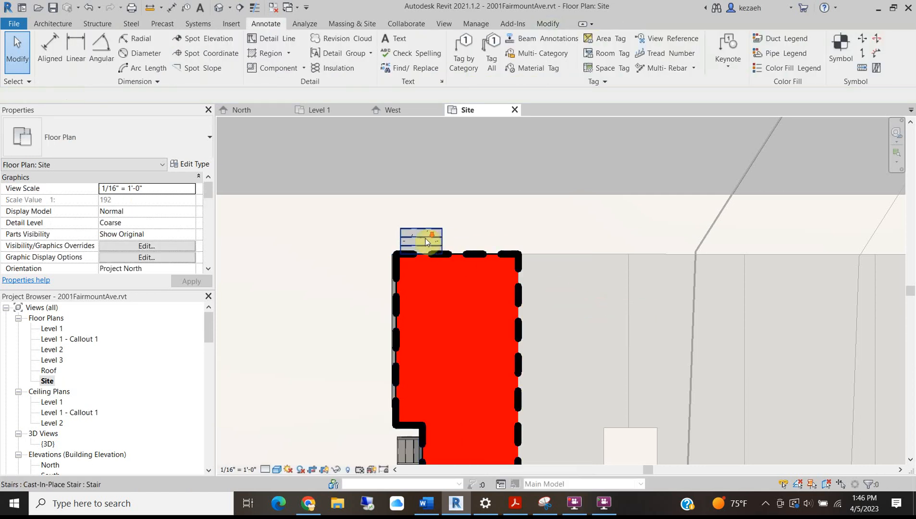
scroll(425, 239, "down", 5)
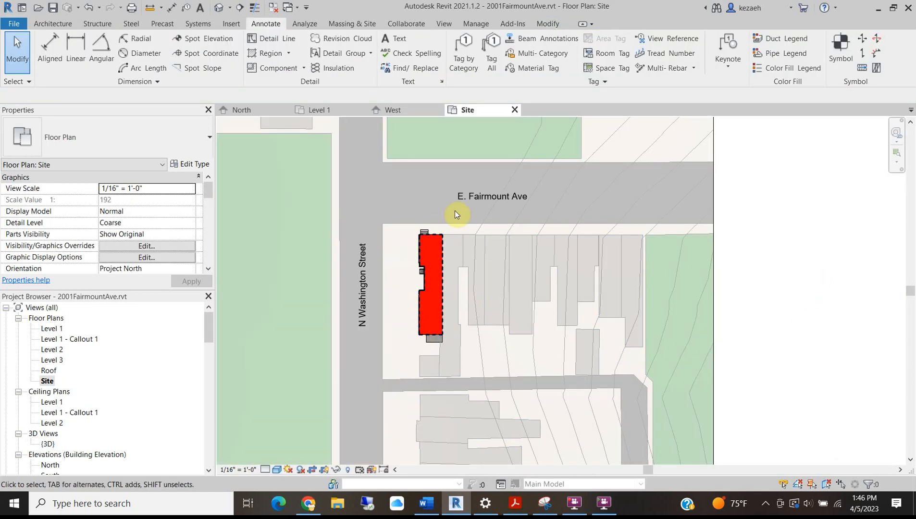
scroll(457, 310, "down", 3)
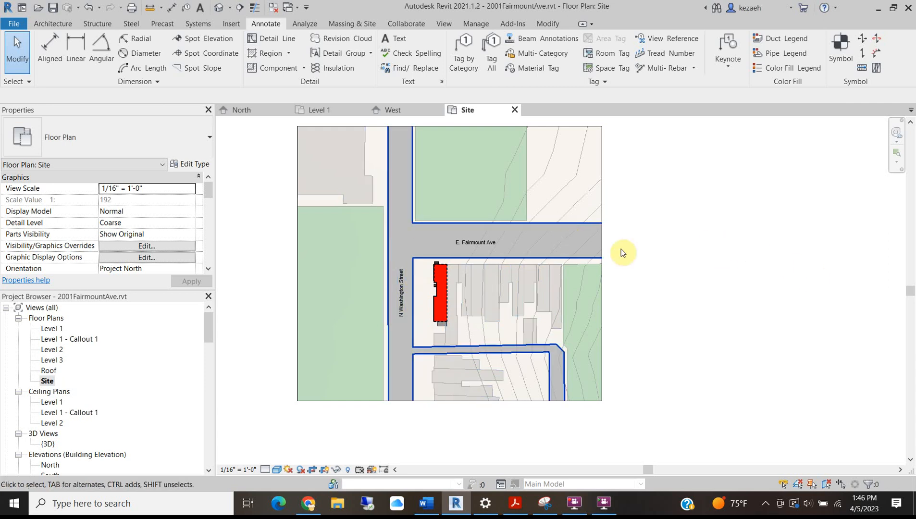
left_click(699, 194)
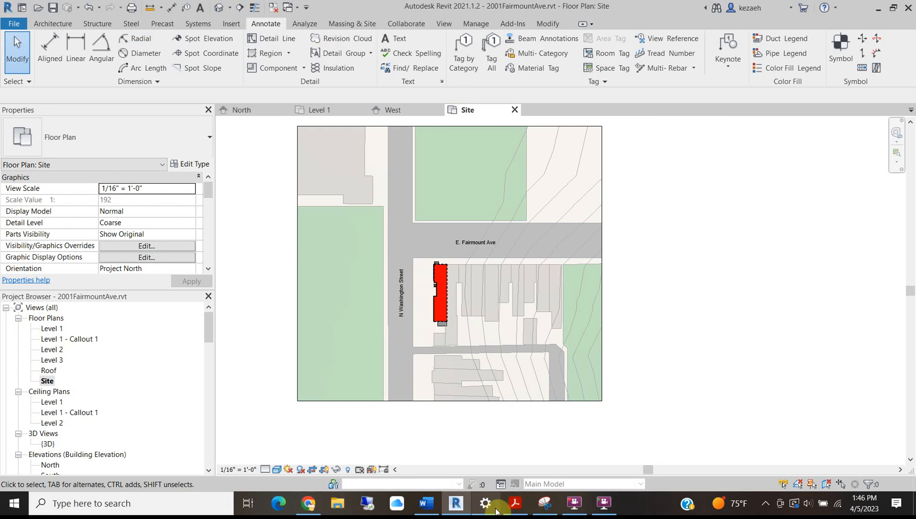
Switch to the Word project brief, check the perspective views required for sheet A-0, and return to Revit
mouse_move(421, 508)
left_click(429, 467)
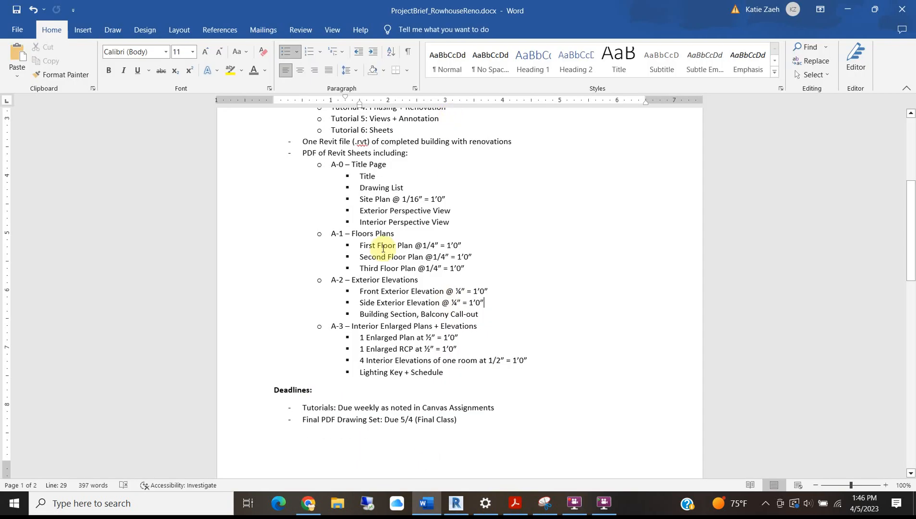
left_click_drag(364, 210, 434, 212)
left_click(439, 221)
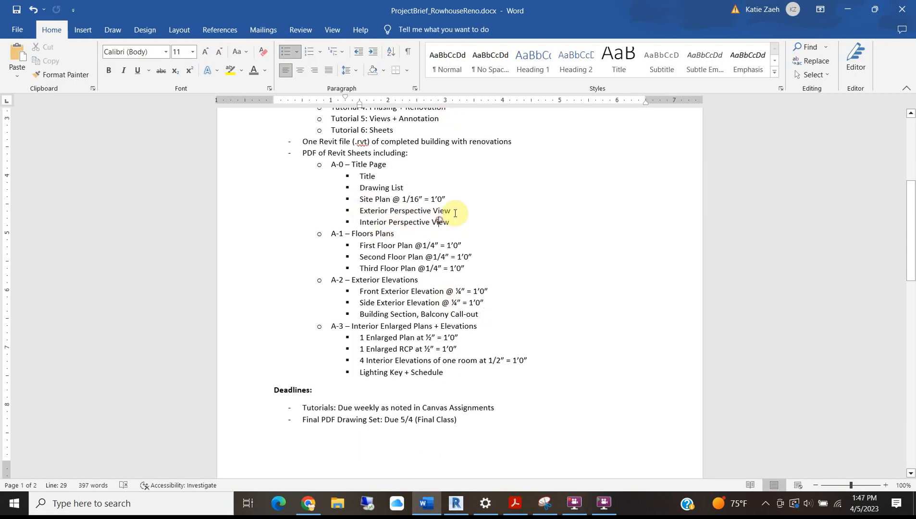
left_click(848, 9)
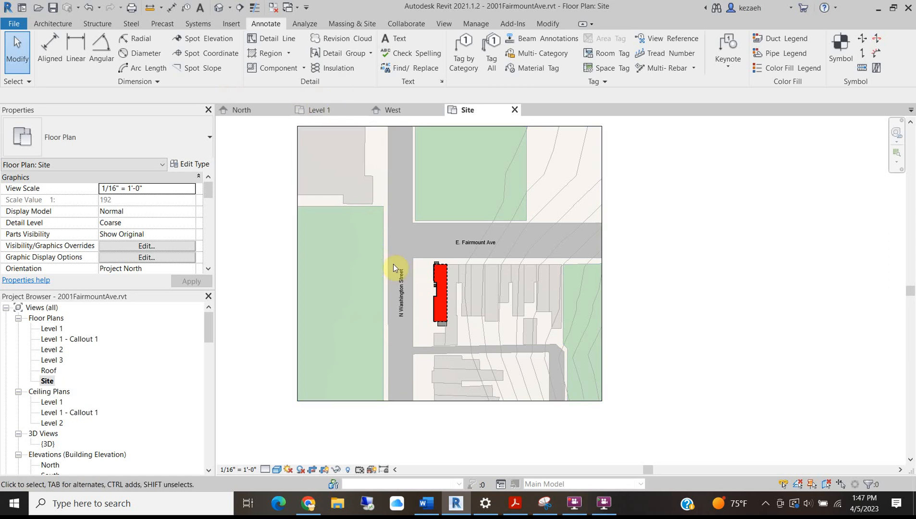
Create a perspective camera view from N Washington Street near the E. Fairmount Ave intersection, aimed diagonally through the red house
scroll(451, 281, "up", 3)
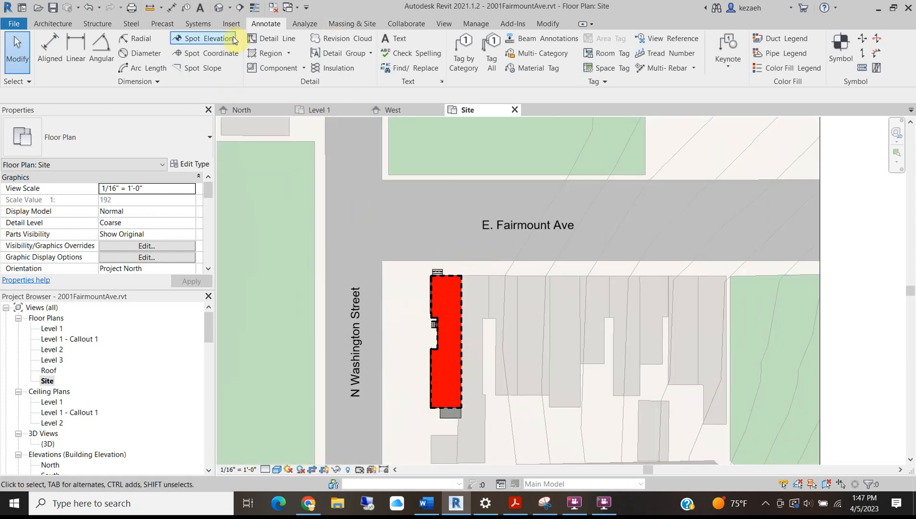
left_click(444, 25)
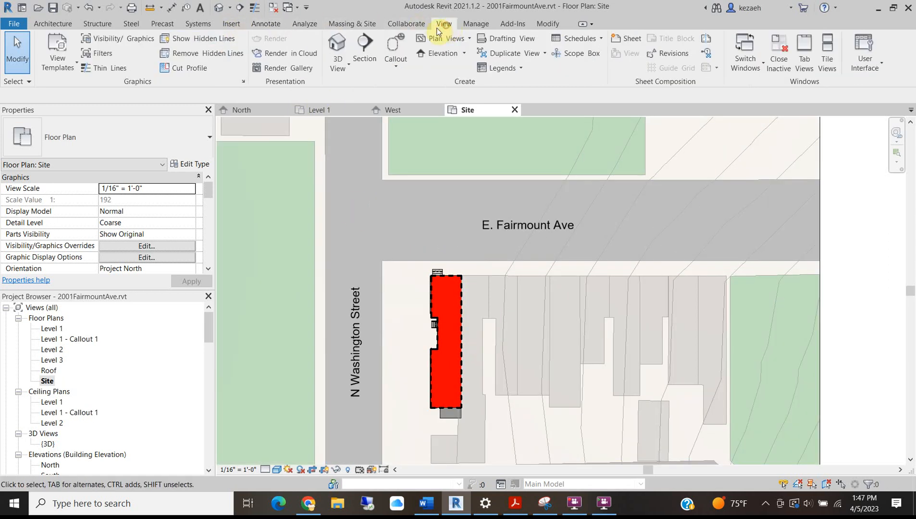
left_click(346, 64)
left_click(358, 110)
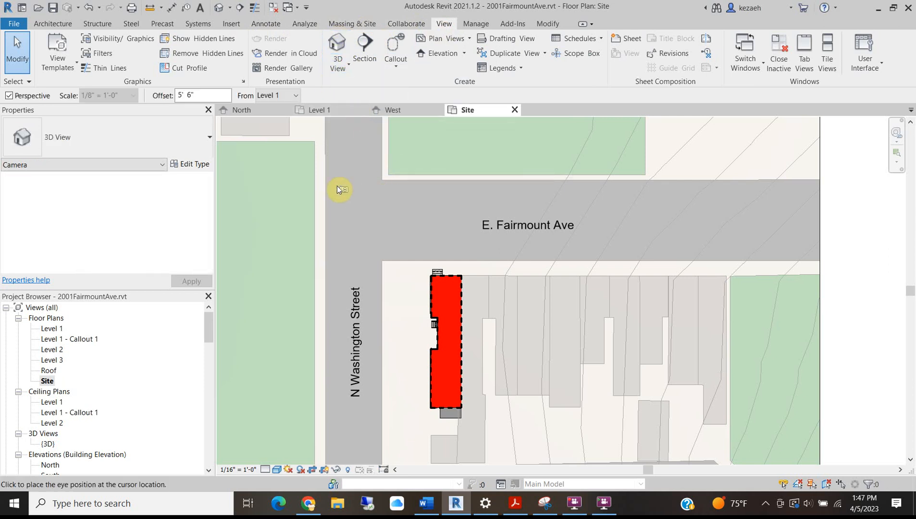
left_click(331, 164)
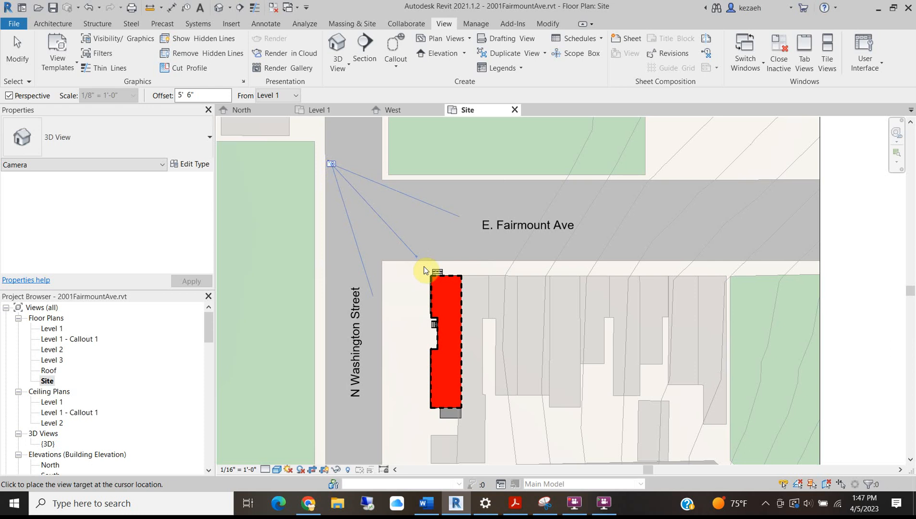
left_click(553, 434)
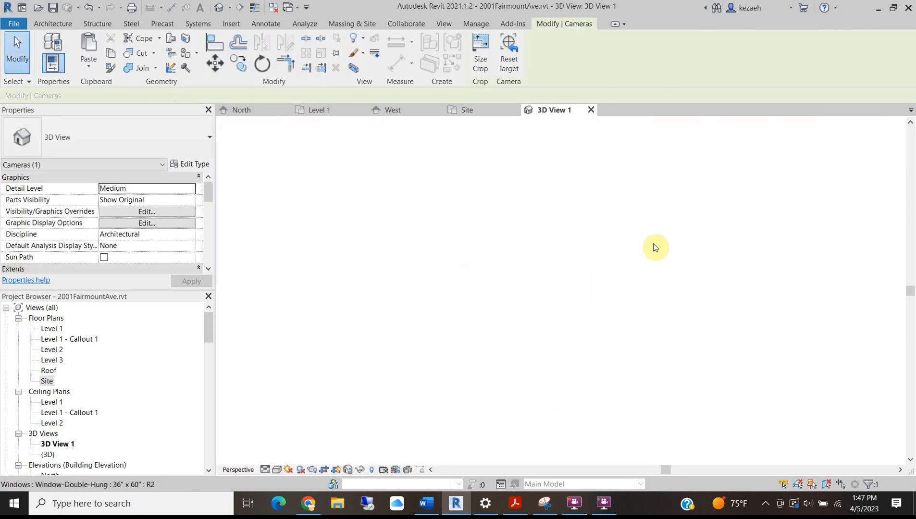
Extend the perspective's crop region above the cornice and trim the empty foreground below the house
scroll(480, 194, "down", 2)
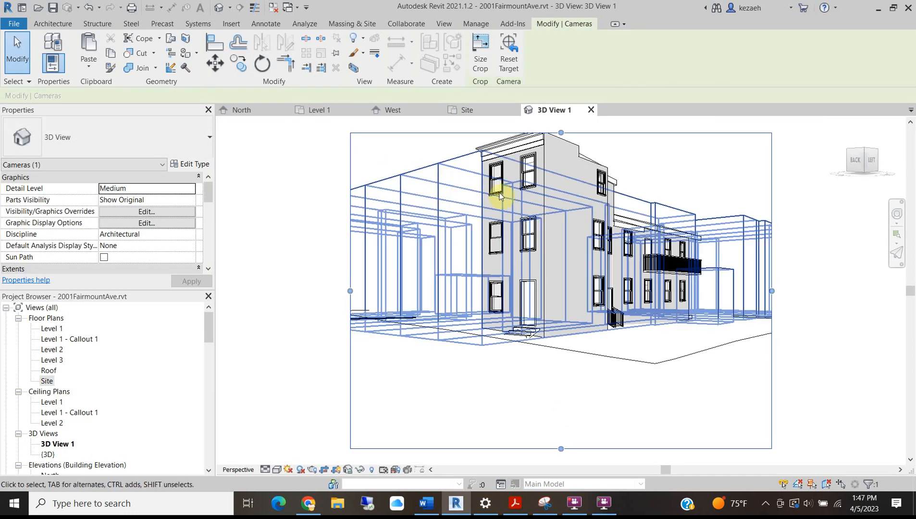
scroll(403, 319, "down", 2)
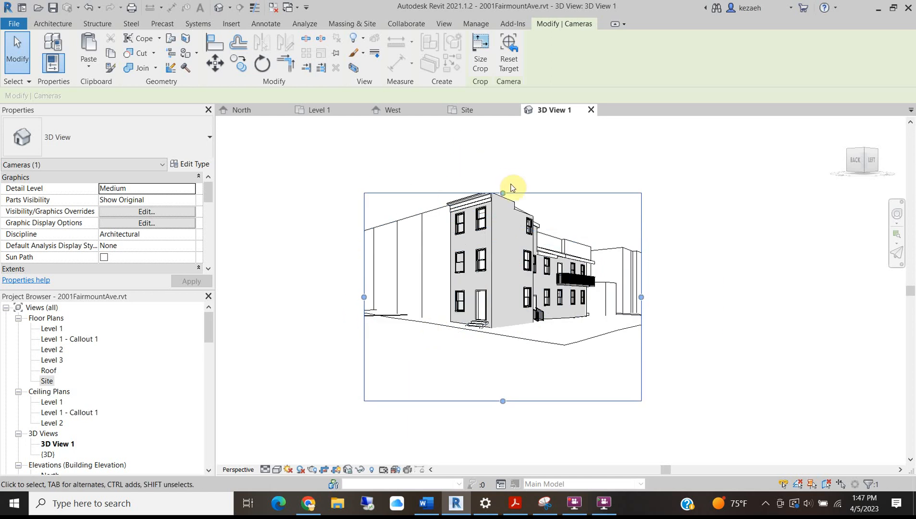
left_click_drag(503, 193, 502, 173)
left_click_drag(503, 402, 517, 350)
left_click(422, 415)
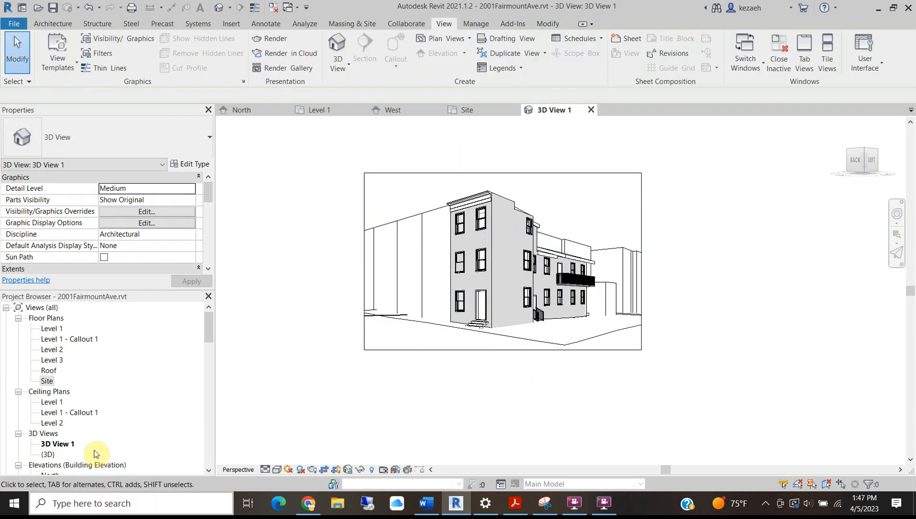
Set the perspective view's phase to Renovation and its phase filter to Show Complete
scroll(227, 241, "down", 6)
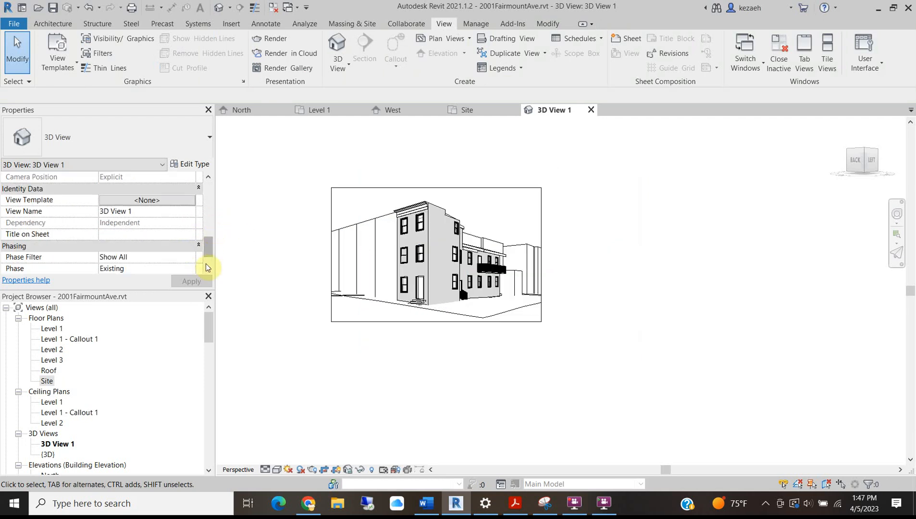
left_click(191, 269)
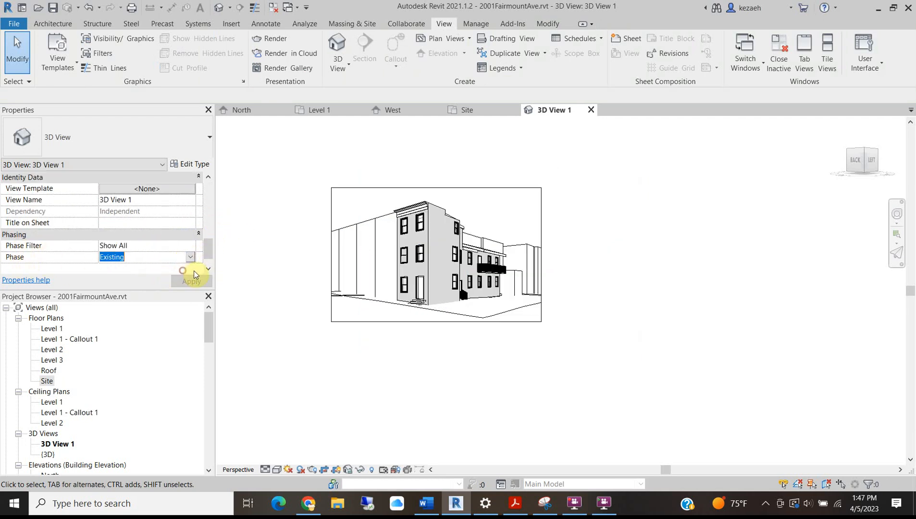
left_click(191, 256)
left_click(123, 278)
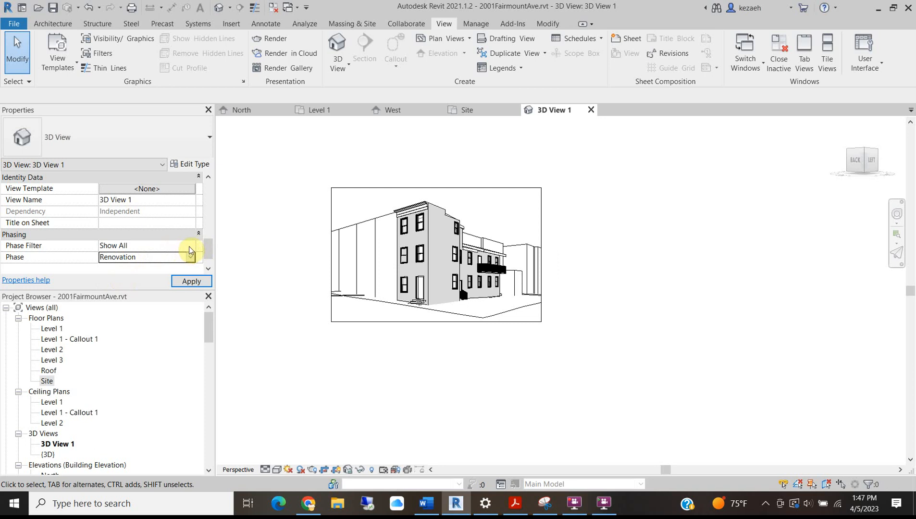
left_click(188, 246)
left_click(130, 277)
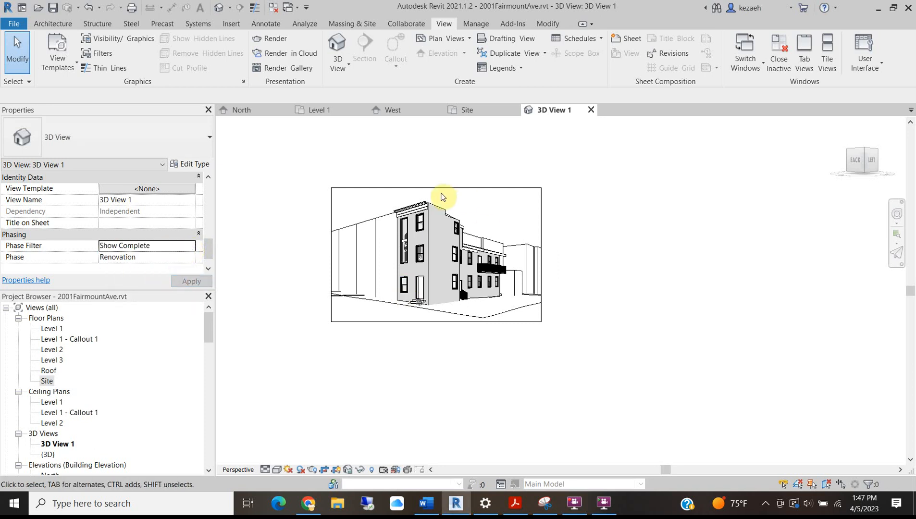
Orbit the perspective camera slightly around the house corner to refine the framing of the front and side facades
scroll(440, 202, "up", 4)
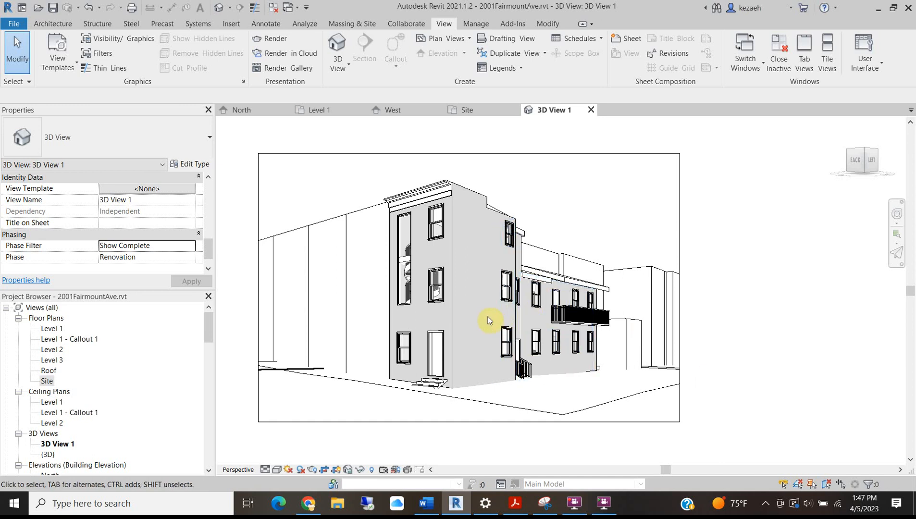
middle_click_drag(442, 323, 456, 329, "shift")
middle_click_drag(412, 294, 424, 296, "shift")
scroll(423, 257, "up", 1)
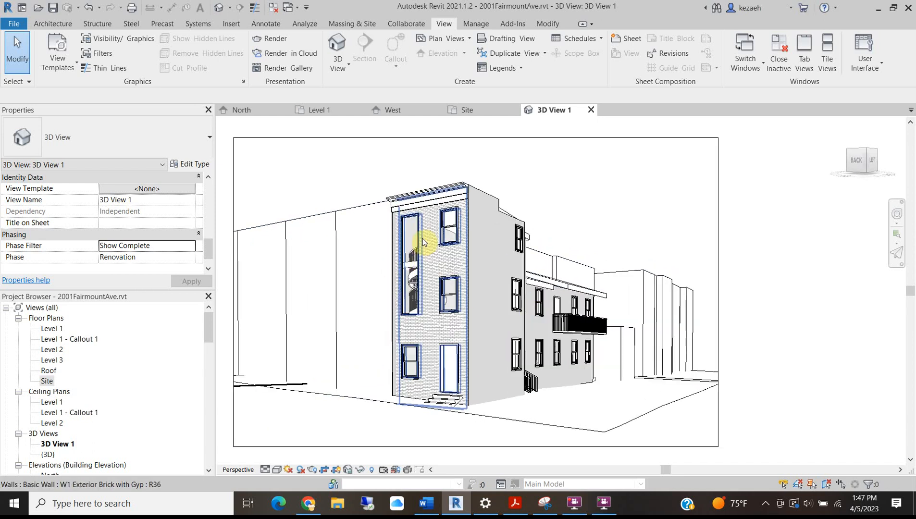
middle_click_drag(484, 307, 485, 310, "shift")
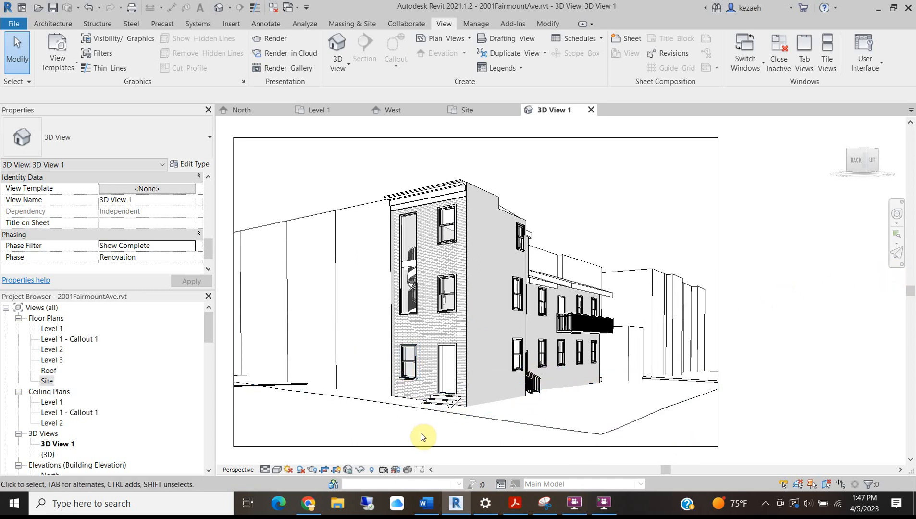
Set the perspective view's visual style to Realistic and check the brick texture on the front facade
left_click(280, 472)
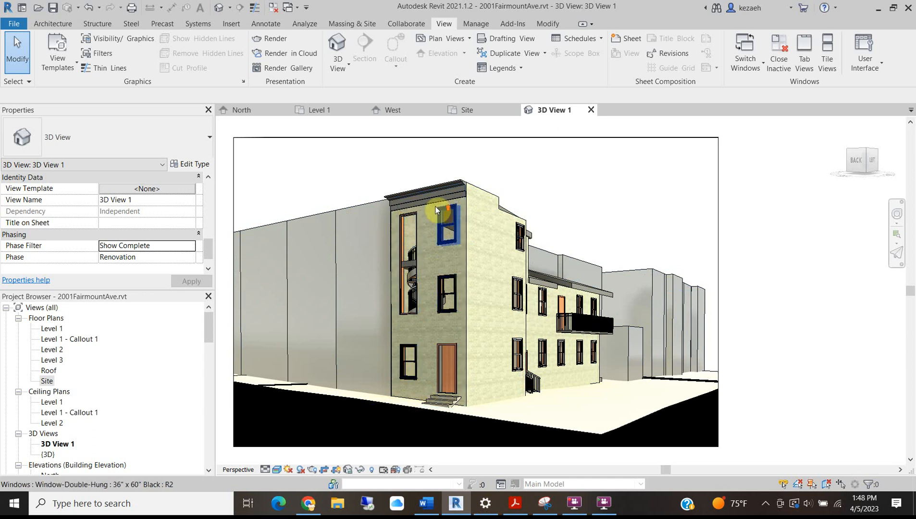
scroll(423, 253, "up", 4)
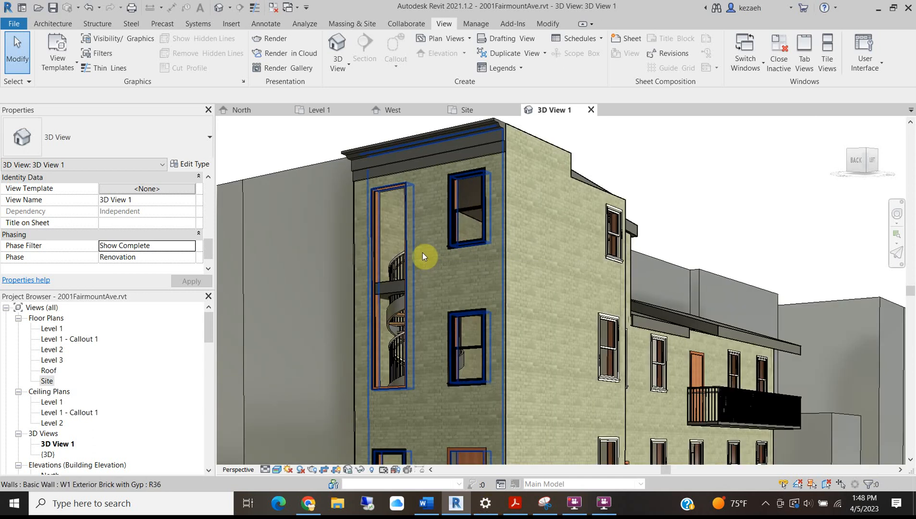
Check the front facade wall's type against the available basic wall types
left_click(423, 254)
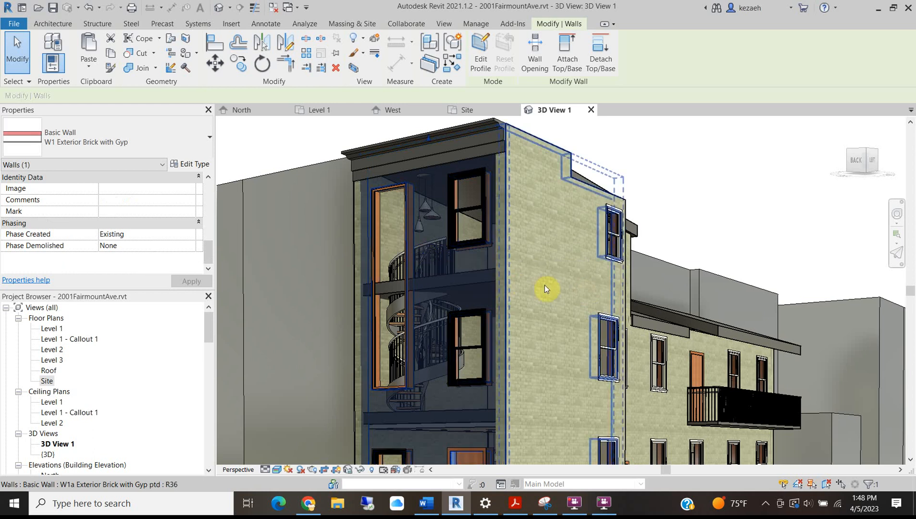
left_click(145, 140)
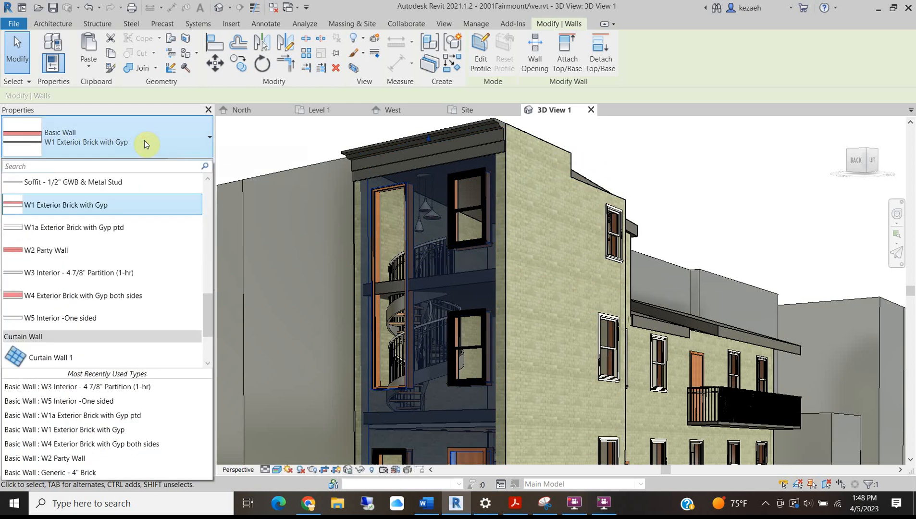
left_click(144, 140)
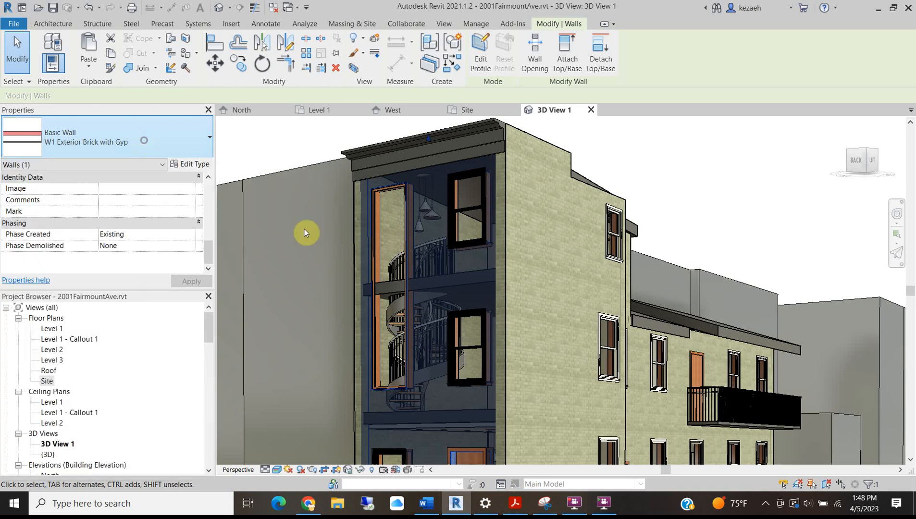
left_click(712, 173)
Open the front wall type's exterior finish material, Brick, Common, from its layer structure and duplicate the material's appearance asset
left_click(418, 211)
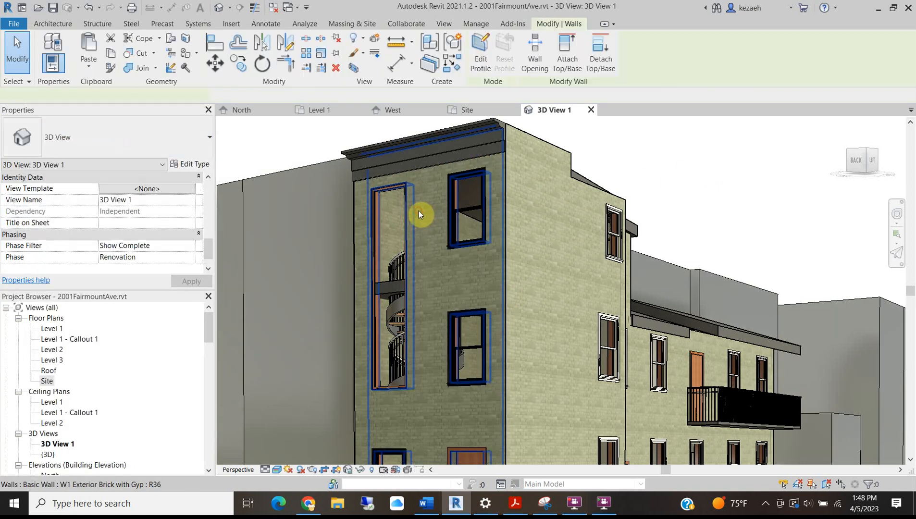
scroll(421, 232, "down", 5)
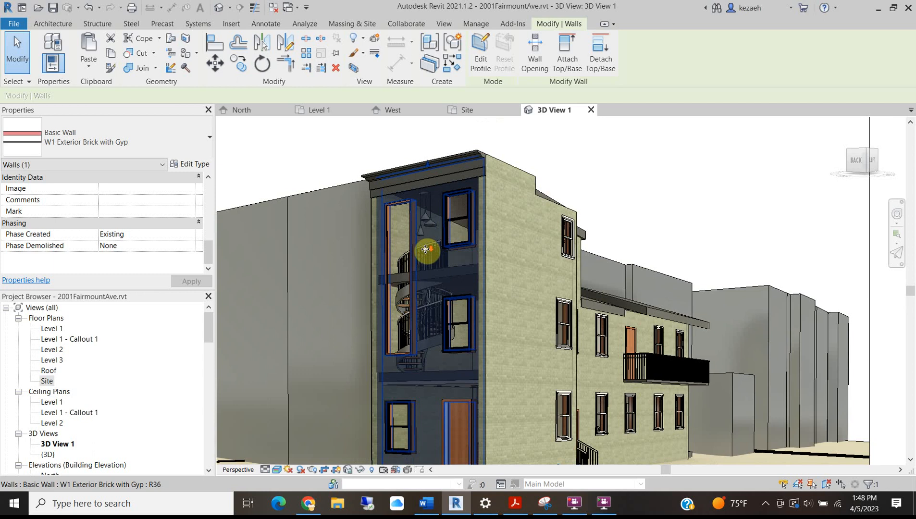
scroll(432, 222, "up", 3)
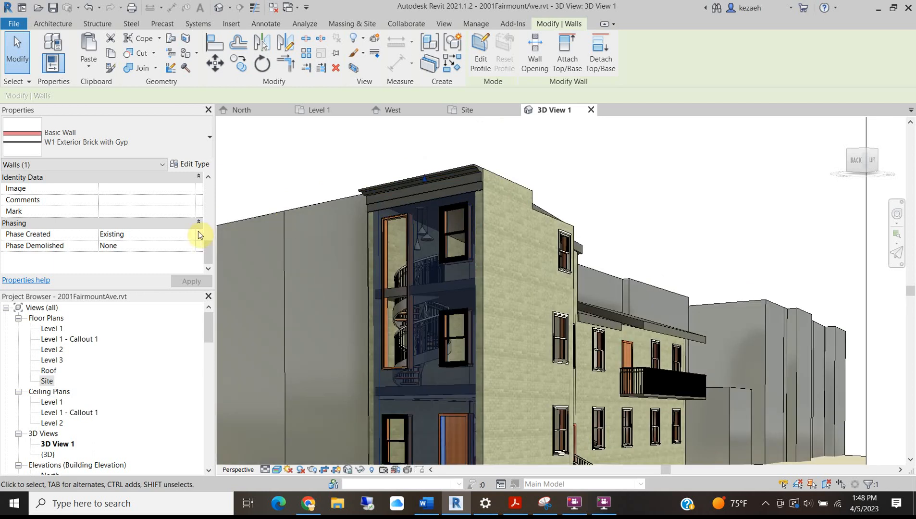
left_click(184, 166)
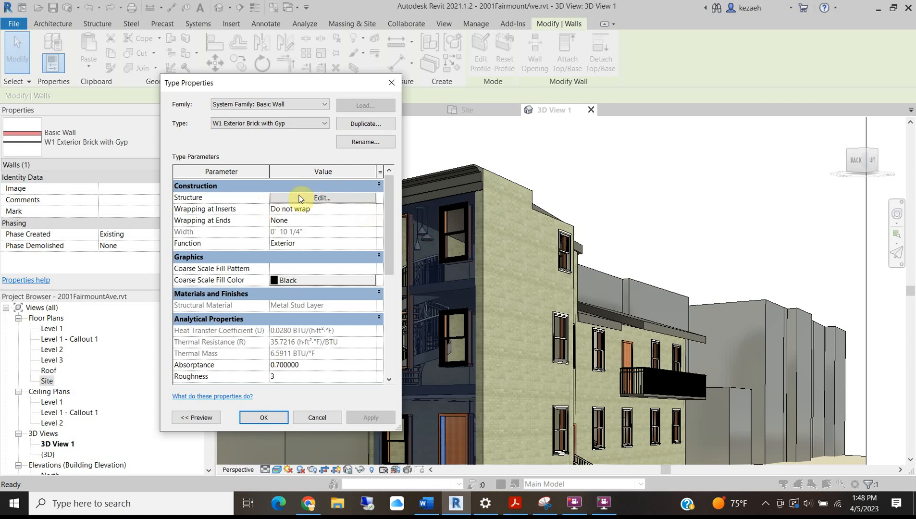
left_click(339, 196)
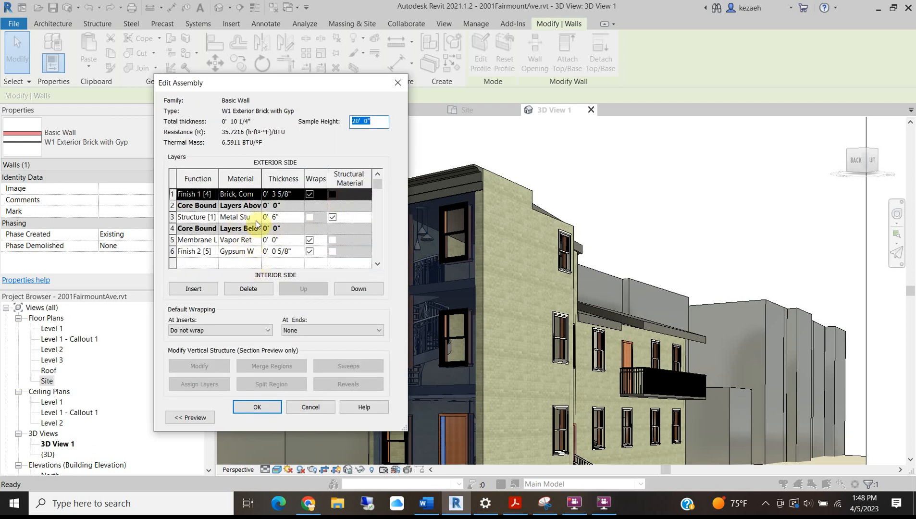
left_click(255, 195)
left_click(257, 194)
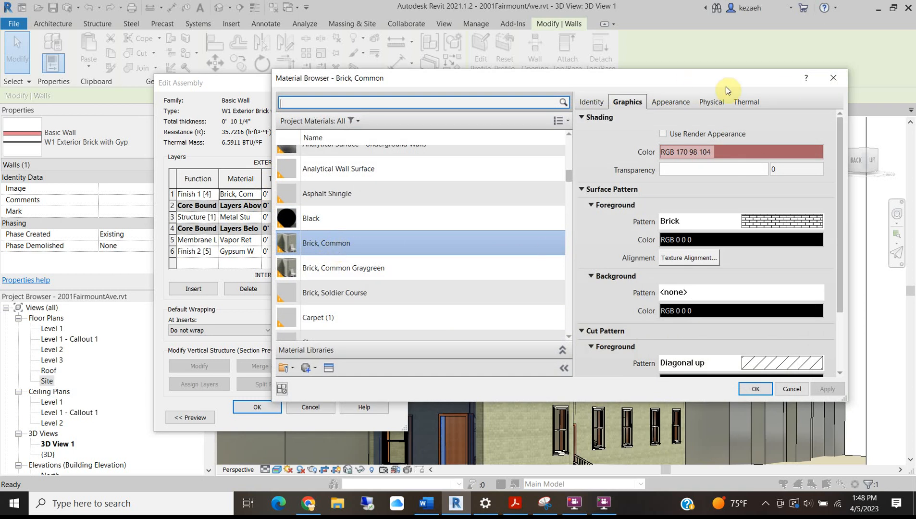
left_click(666, 103)
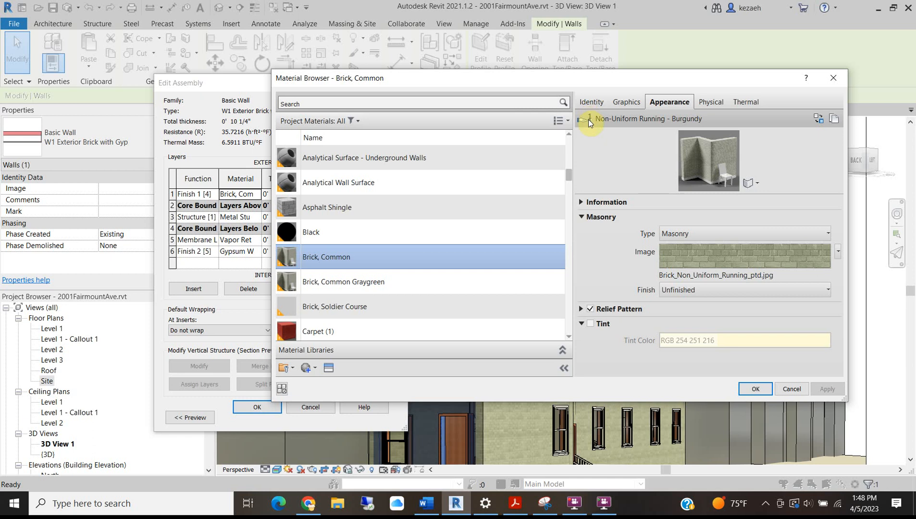
left_click(838, 120)
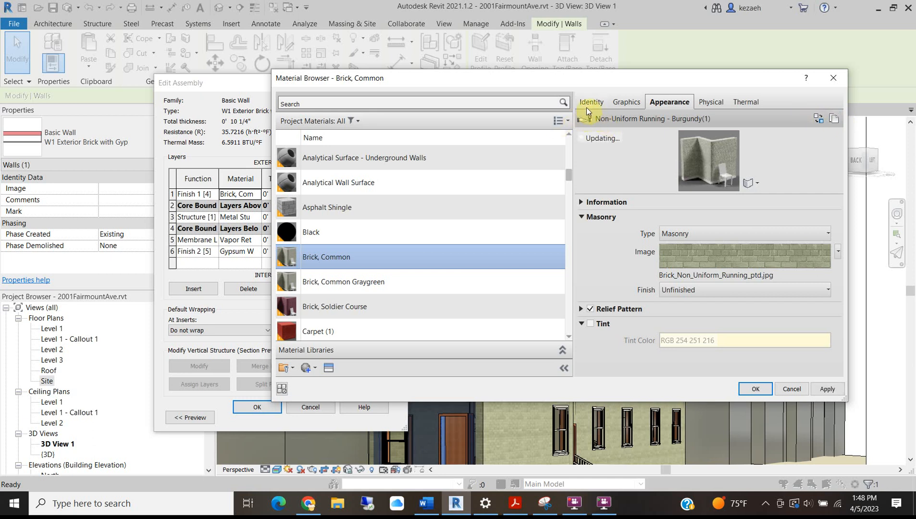
left_click(679, 275)
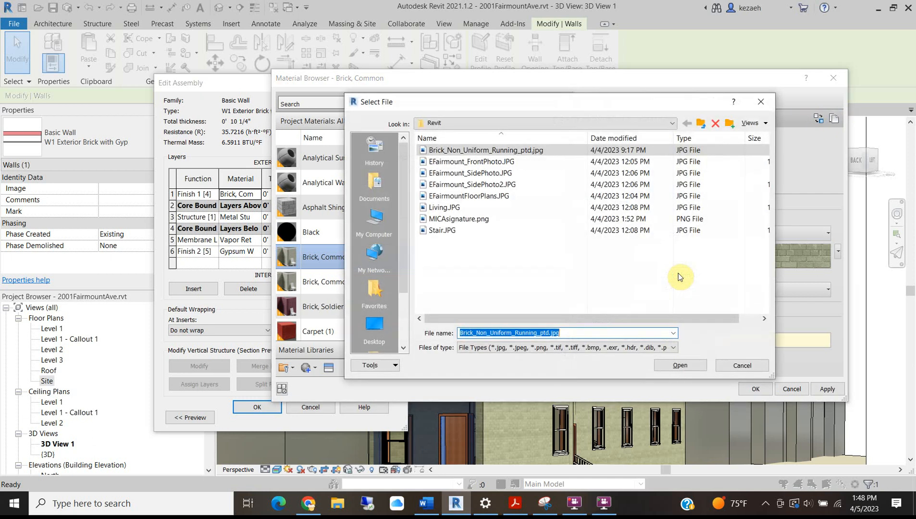
left_click(512, 124)
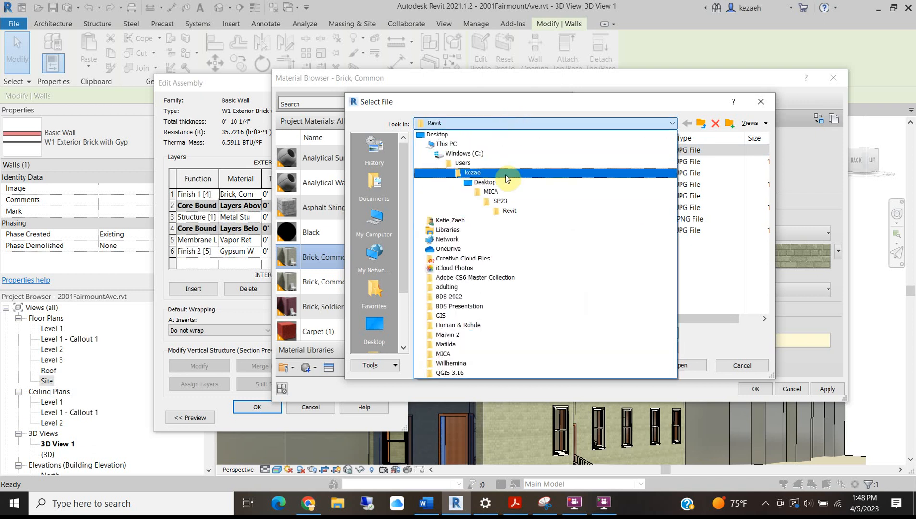
left_click(404, 275)
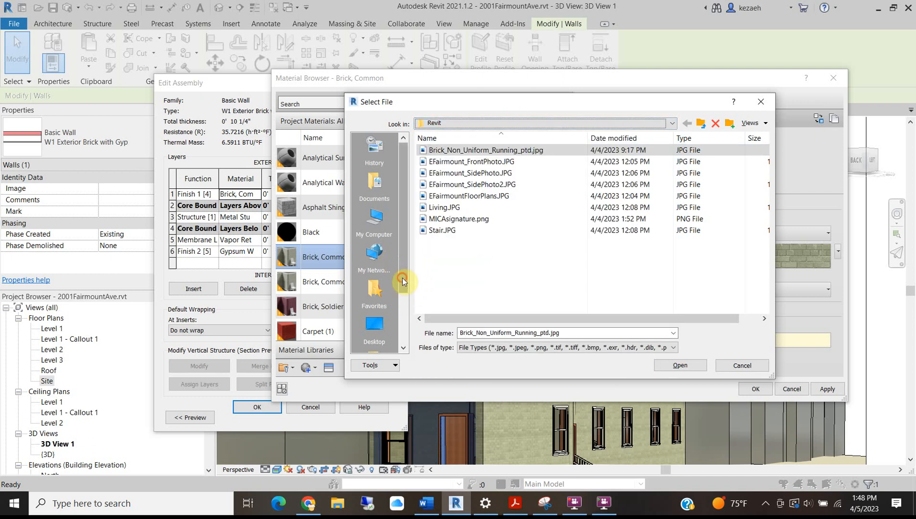
left_click_drag(403, 279, 397, 323)
scroll(374, 303, "down", 2)
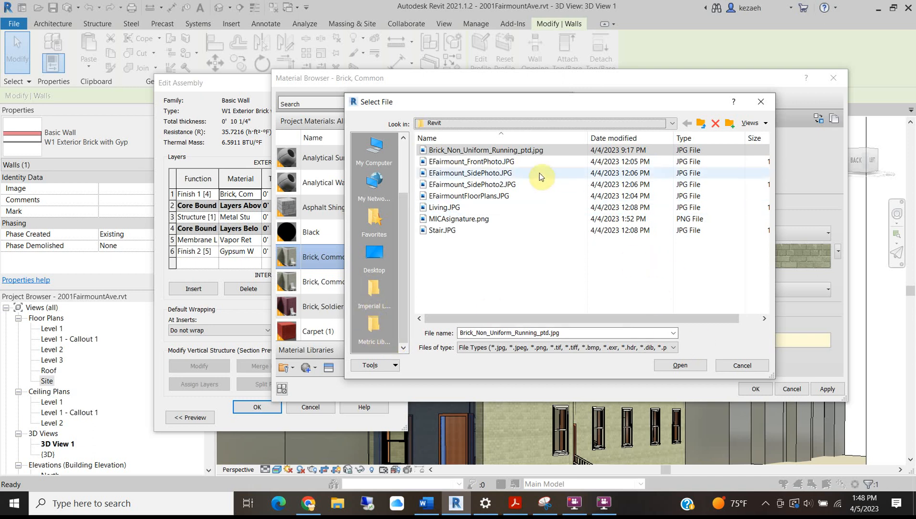
left_click(732, 367)
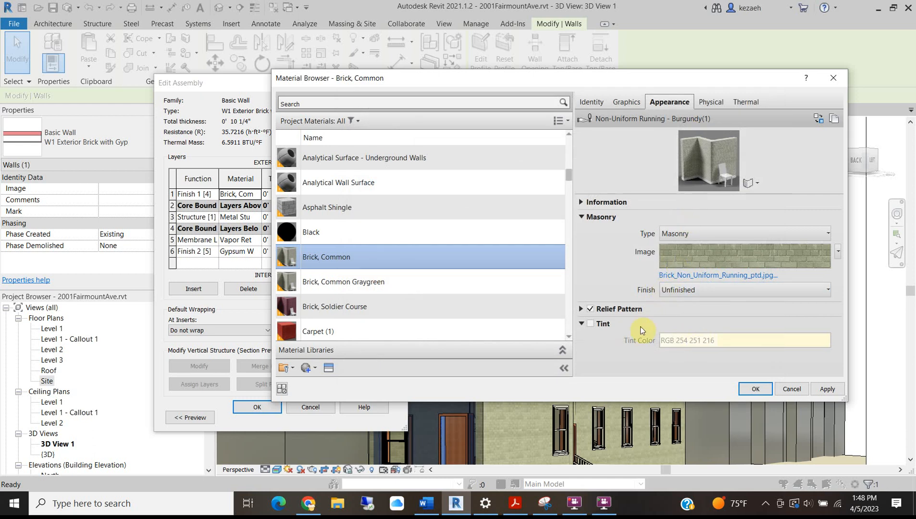
Enable the tint on the Brick, Common appearance and set the tint color to dark red RGB 128-0-0
left_click(591, 323)
left_click(690, 340)
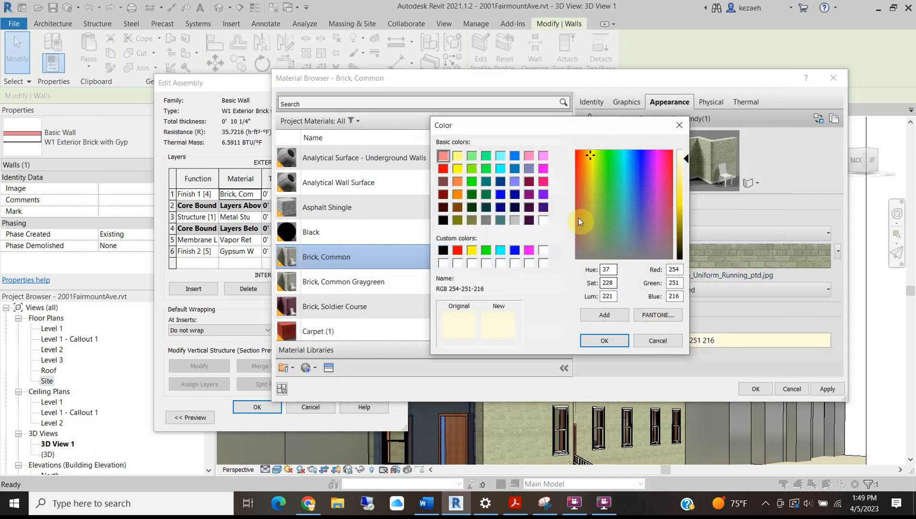
left_click(580, 157)
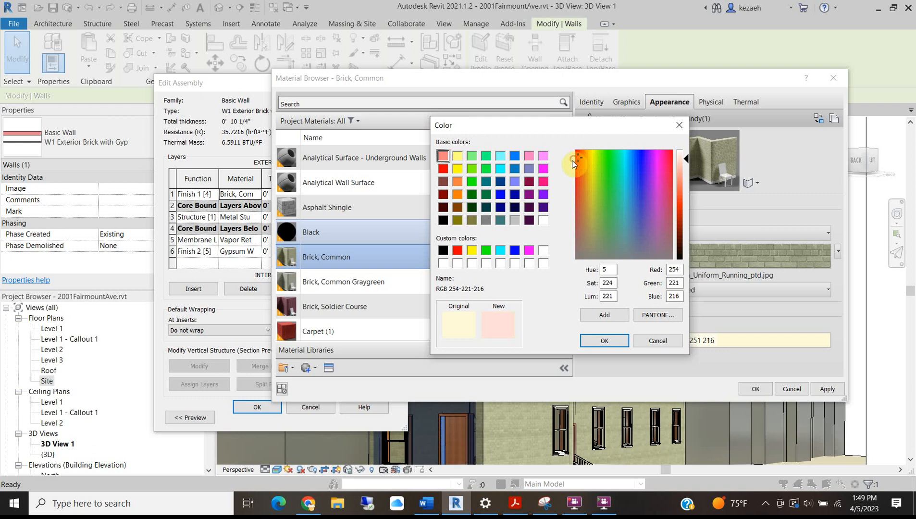
left_click(442, 168)
left_click_drag(685, 204, 685, 232)
left_click(605, 341)
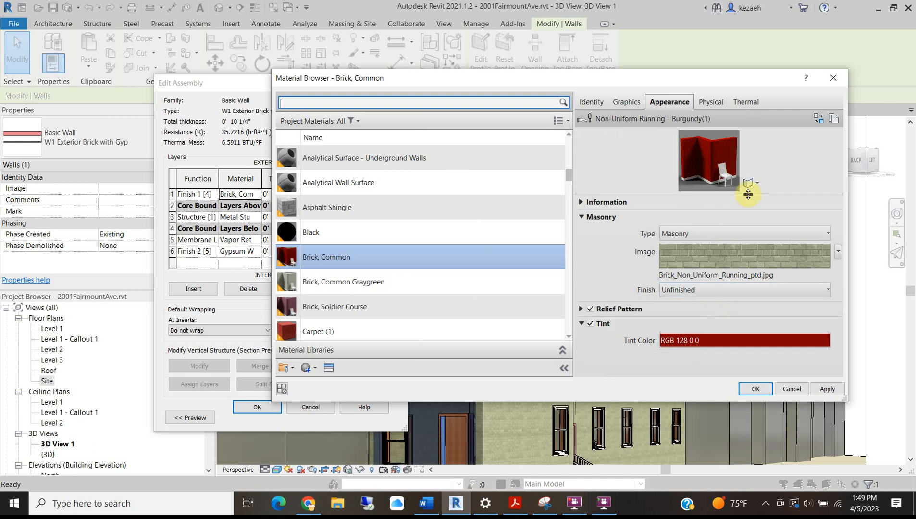
Set the Brick, Common tint color to brownish red RGB 135-49-41 and accept the material and wall type changes
mouse_move(685, 194)
left_mouse_down()
mouse_move(666, 292)
mouse_move(685, 190)
mouse_move(680, 199)
left_mouse_up()
left_click(681, 347)
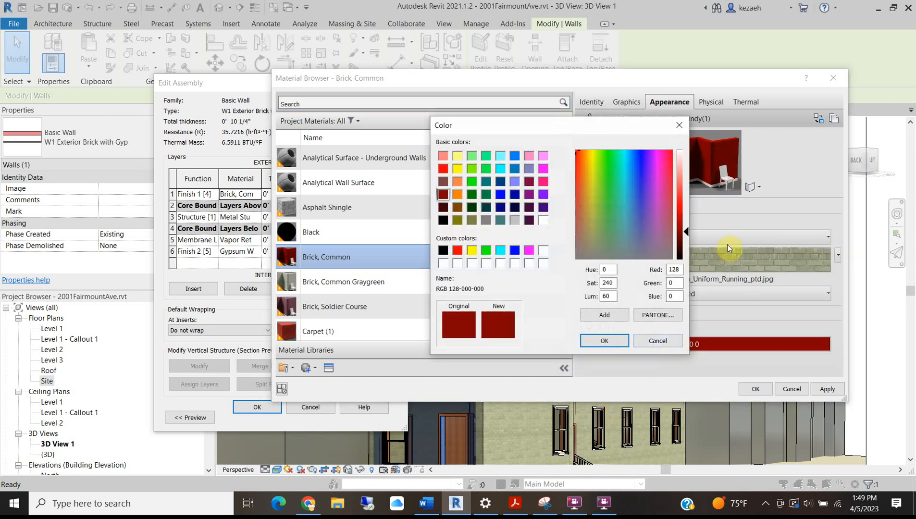
left_click_drag(686, 230, 686, 228)
left_click_drag(583, 232, 577, 201)
left_click(686, 207)
left_click_drag(686, 207, 686, 222)
left_click(620, 341)
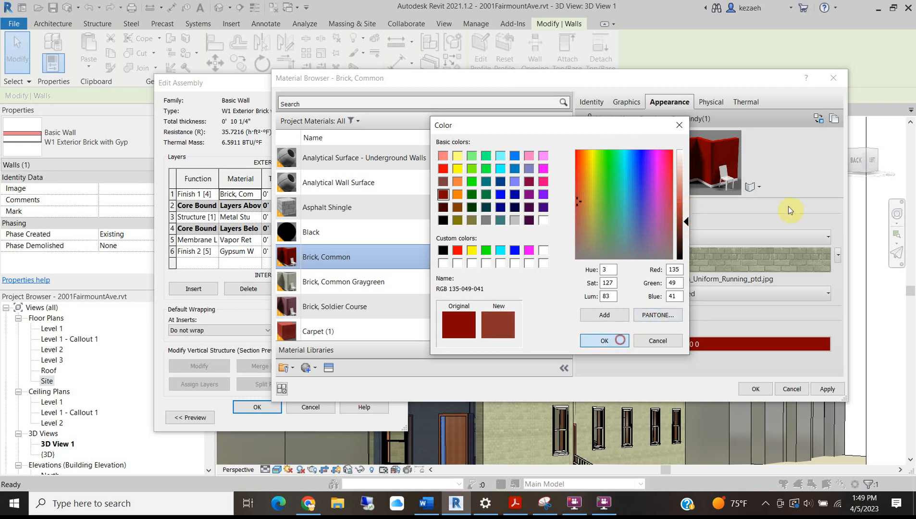
left_click(753, 389)
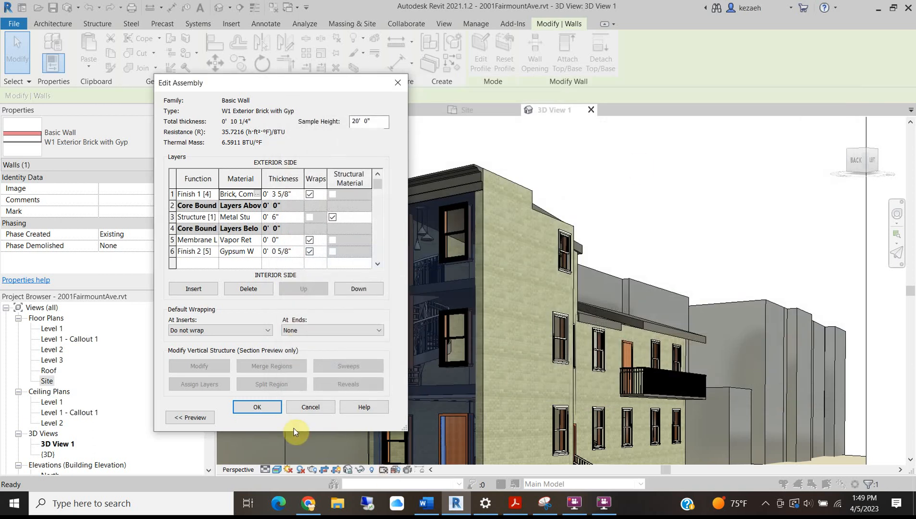
left_click(270, 408)
left_click(264, 418)
left_click(618, 152)
Set the perspective view's background to Sky in the graphic display options and apply it
scroll(438, 297, "up", 3)
scroll(510, 313, "down", 5)
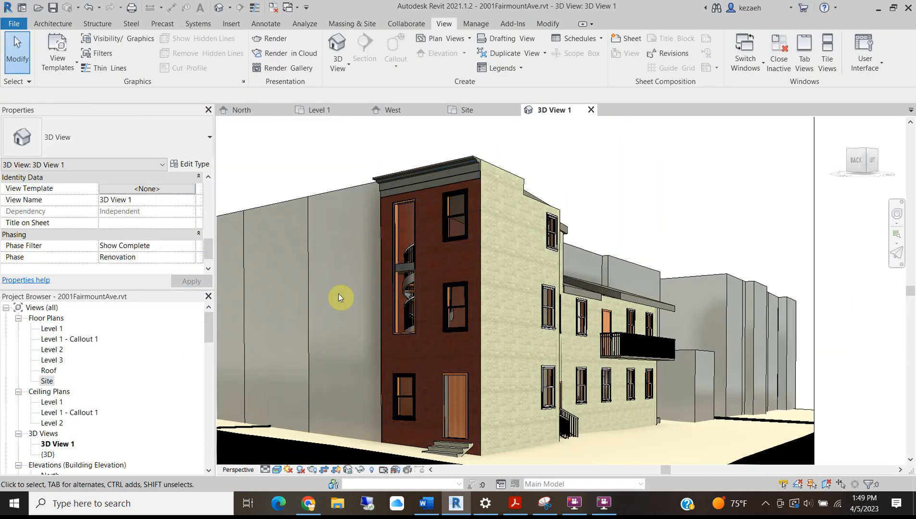
scroll(339, 299, "down", 1)
scroll(568, 353, "up", 1)
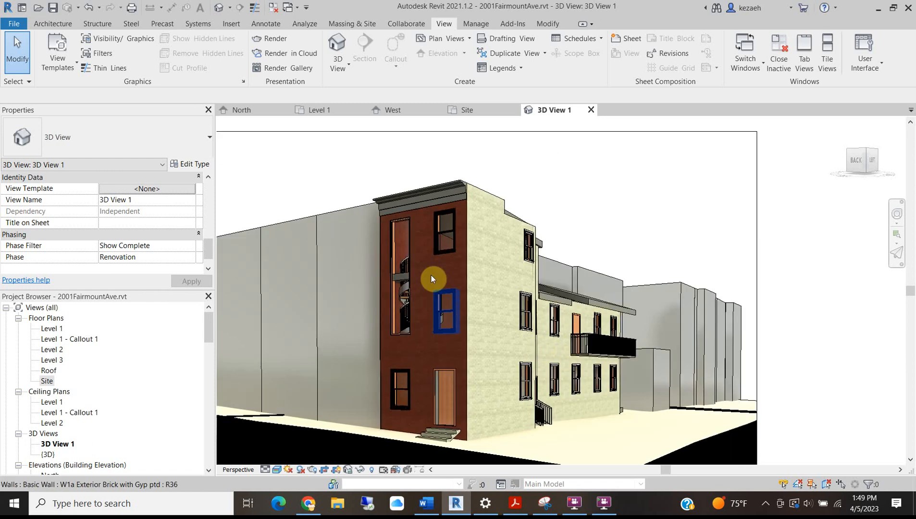
scroll(430, 273, "down", 3)
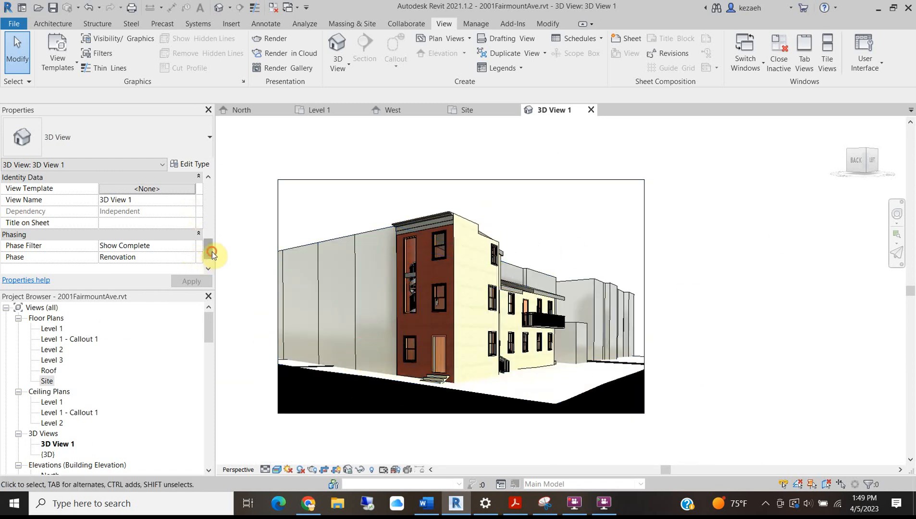
left_click_drag(210, 258, 212, 233)
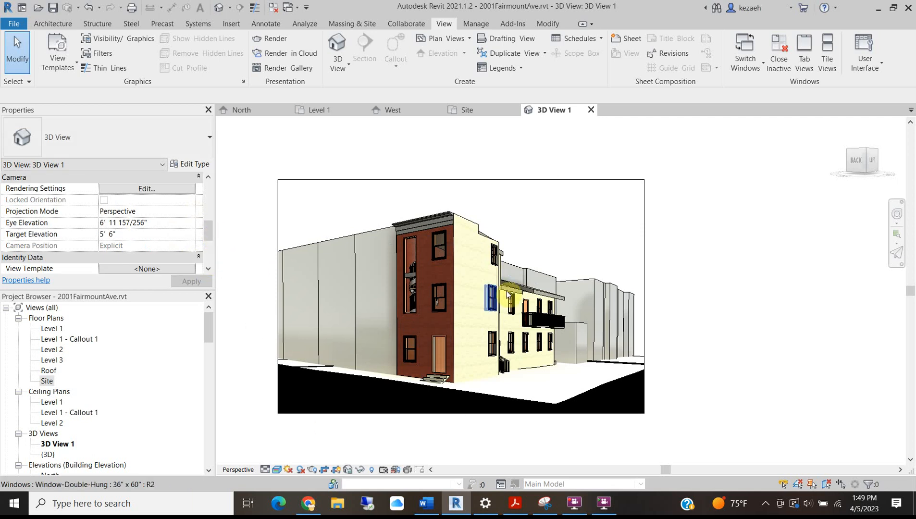
left_click(277, 469)
left_click(305, 392)
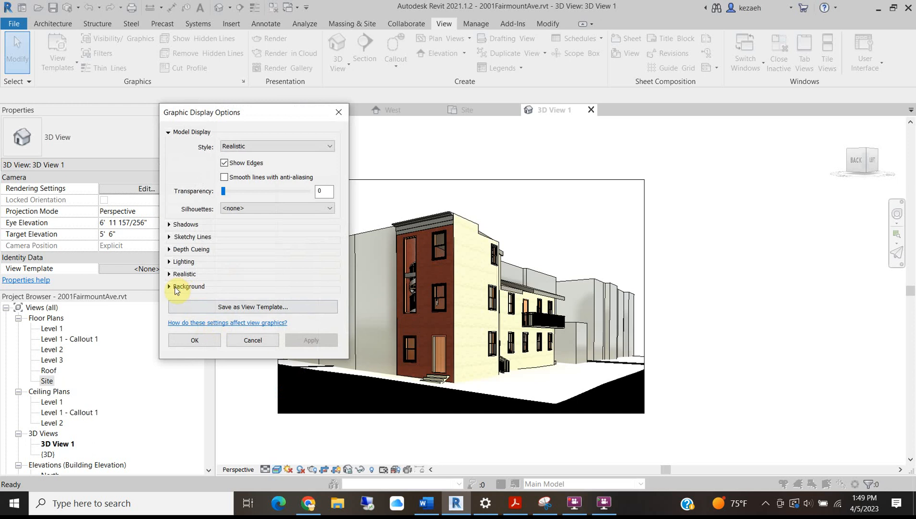
left_click(174, 287)
left_click(229, 304)
left_click(233, 325)
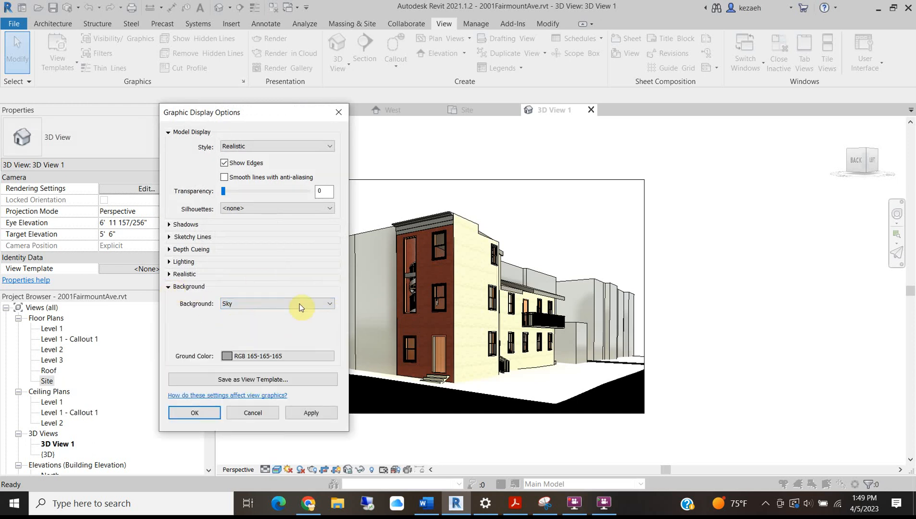
left_click(301, 415)
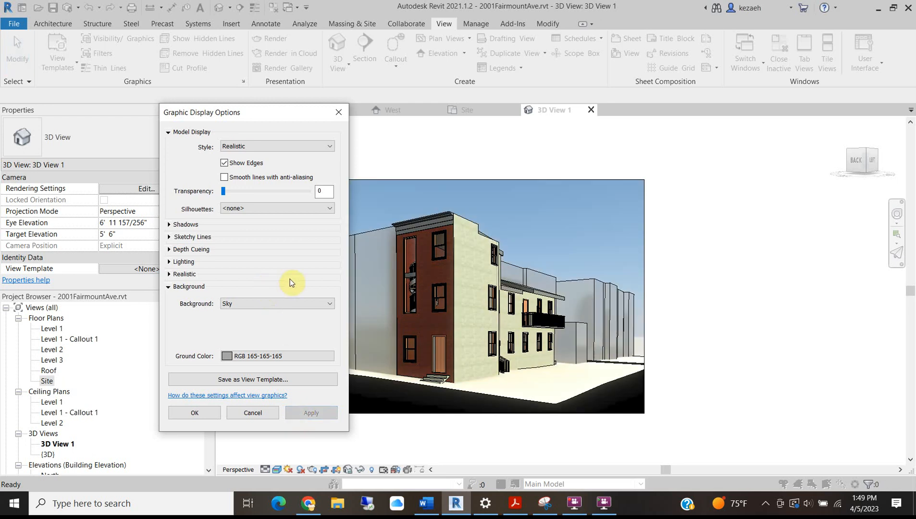
Turn on cast shadows for the perspective view and apply the setting
left_click_drag(293, 116, 206, 44)
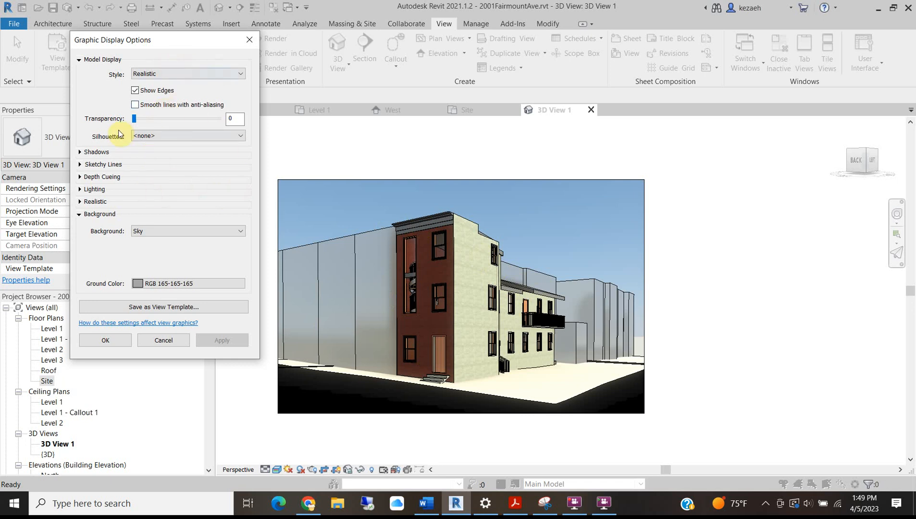
left_click(80, 152)
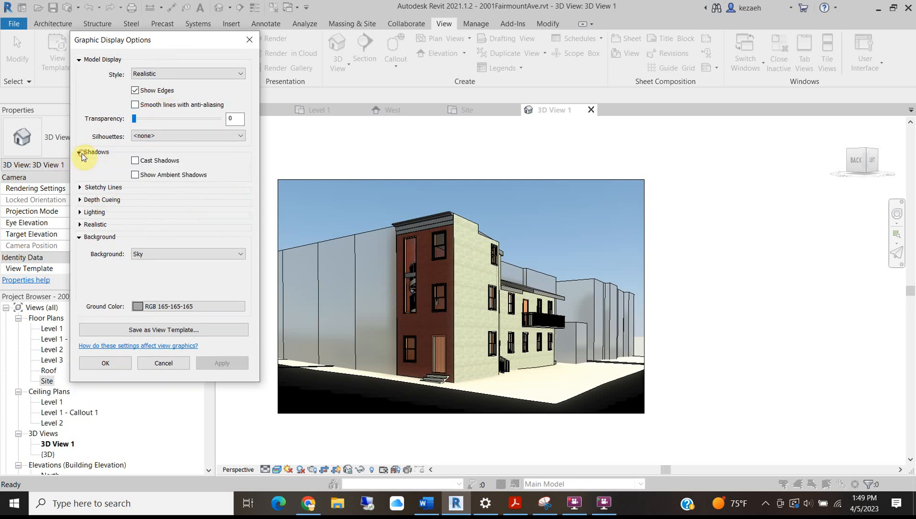
left_click(135, 161)
left_click(210, 361)
left_click(345, 206)
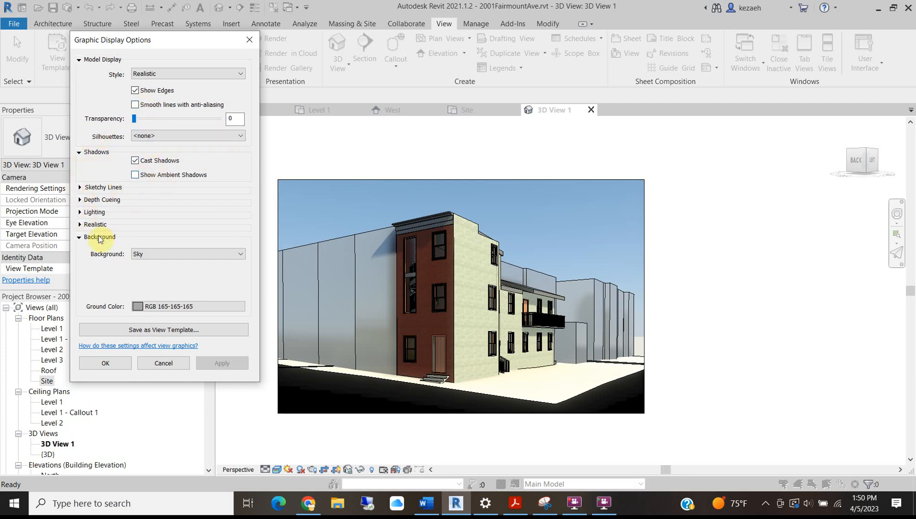
Switch the realistic exposure to manual, brighten it to a value of 9.08 and apply it
left_click(80, 223)
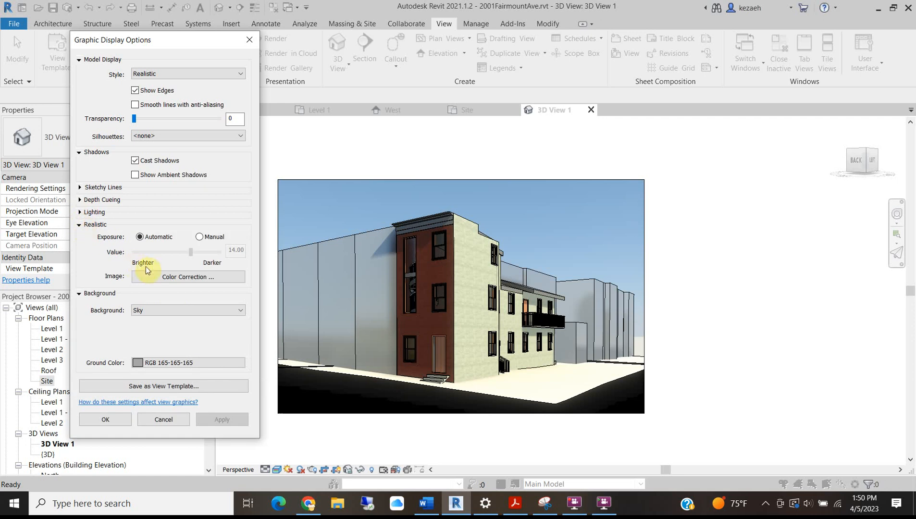
left_click(185, 251)
left_click(200, 236)
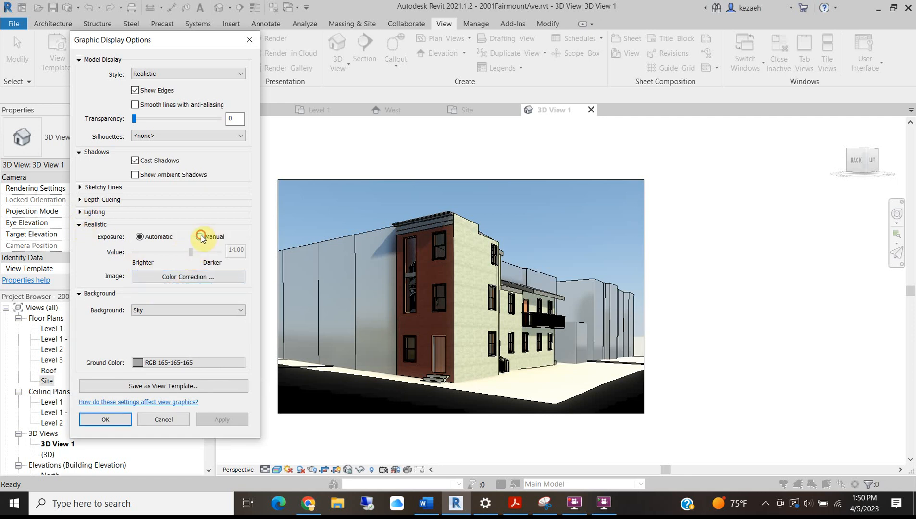
left_click_drag(178, 253, 172, 253)
left_click(222, 419)
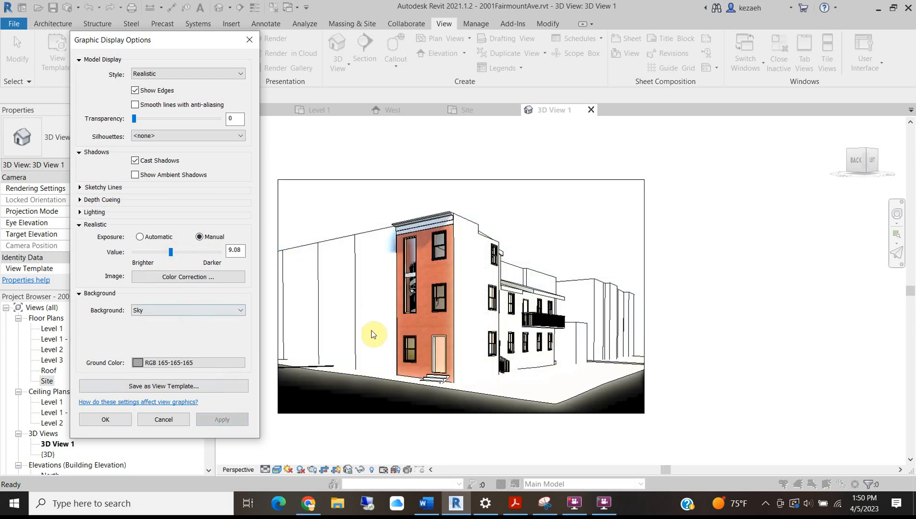
Try darker manual exposure values for the view, up to about 14.63, applying each one
left_click_drag(173, 254, 180, 254)
left_click(222, 420)
left_click_drag(182, 253, 197, 255)
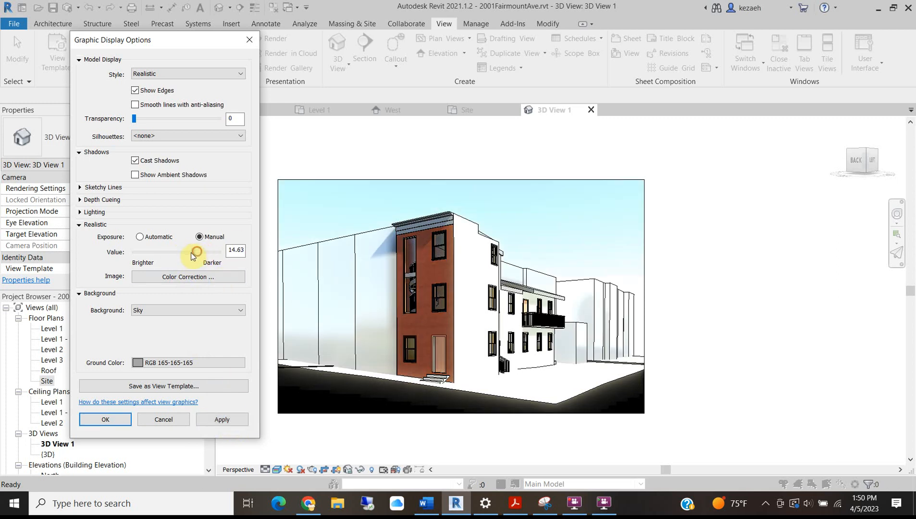
left_click(222, 418)
Try manual exposure values of 12.51 and 11.68 on the view and restore automatic exposure
left_click(191, 254)
left_click_drag(191, 254, 184, 254)
left_click(234, 419)
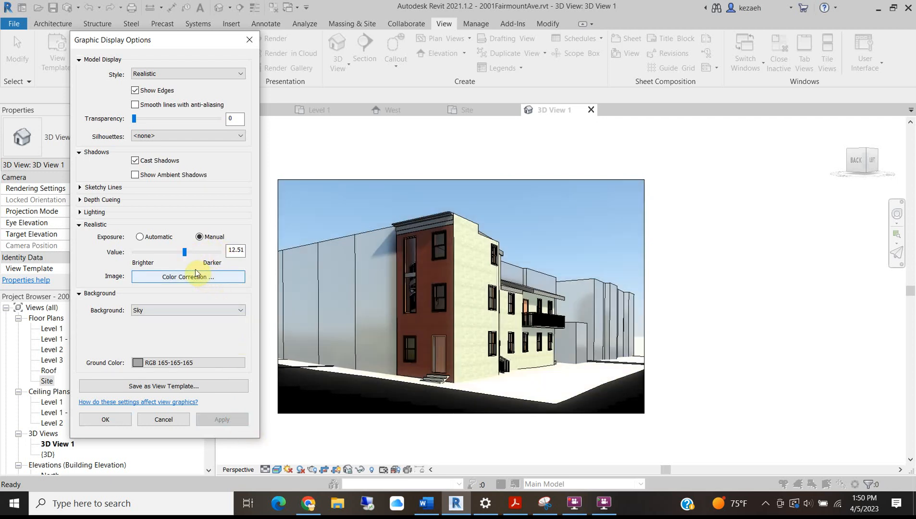
left_click_drag(185, 254, 181, 254)
left_click(225, 419)
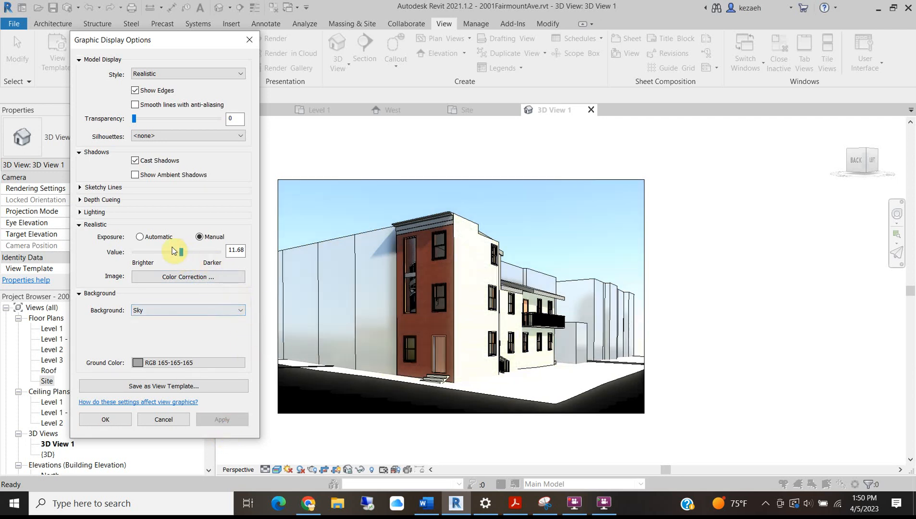
left_click(140, 237)
left_click(229, 420)
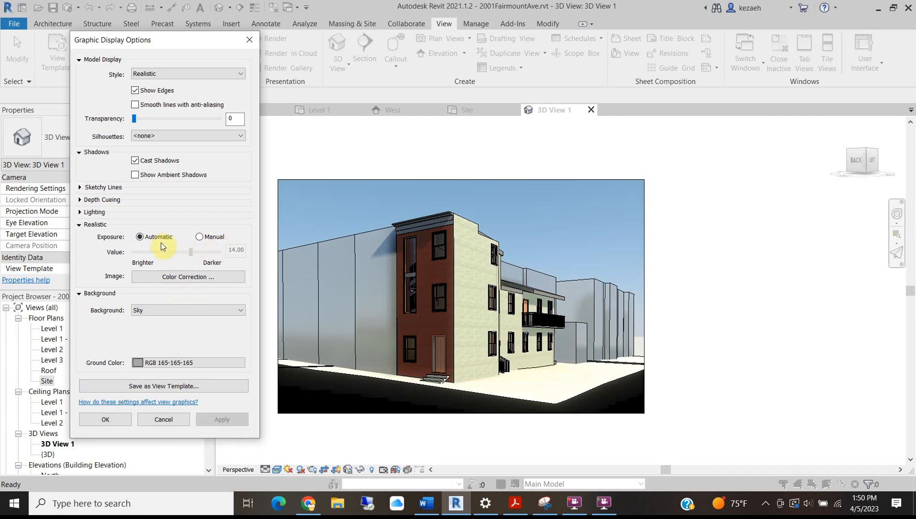
Set the view's exposure to manual with a value of 12.51 and apply it
left_click(201, 238)
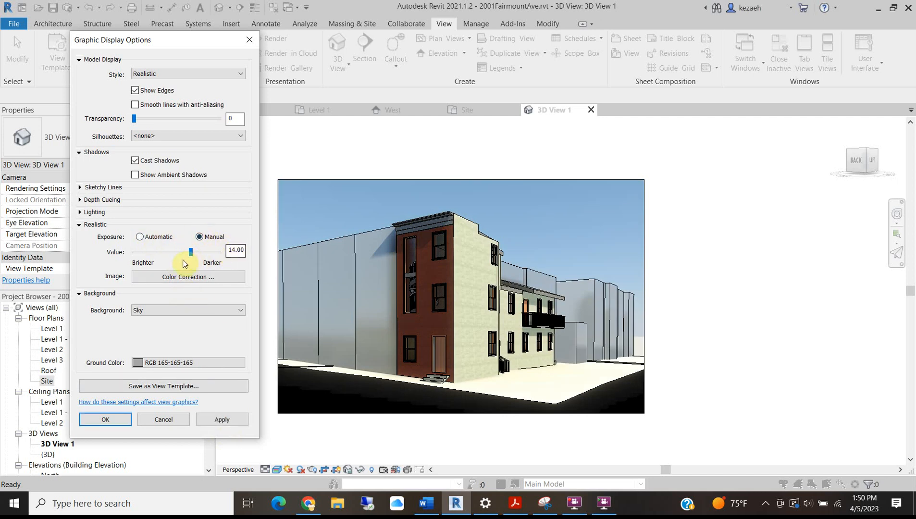
left_click_drag(190, 256, 190, 259)
left_click(229, 420)
left_click_drag(189, 256, 184, 255)
left_click(225, 420)
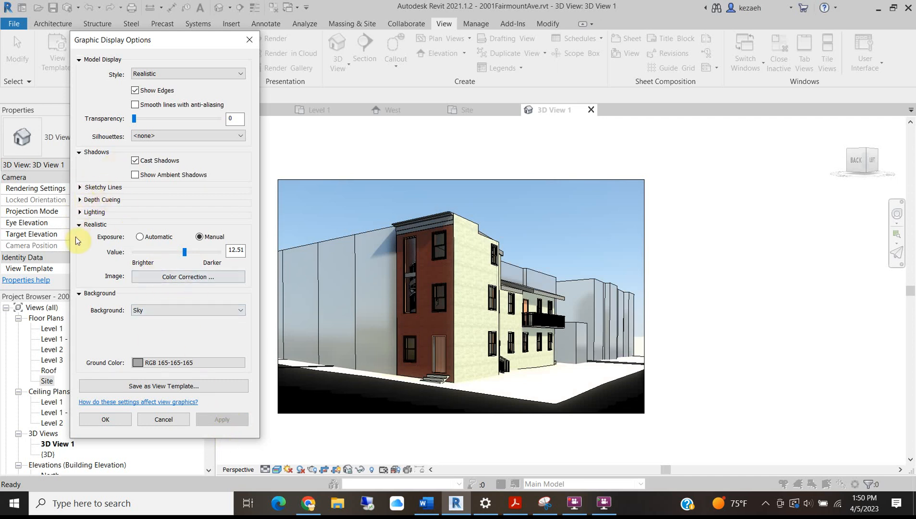
Set the view's ambient light to 37 and shadows to 17, and accept the graphic display options
left_click(81, 212)
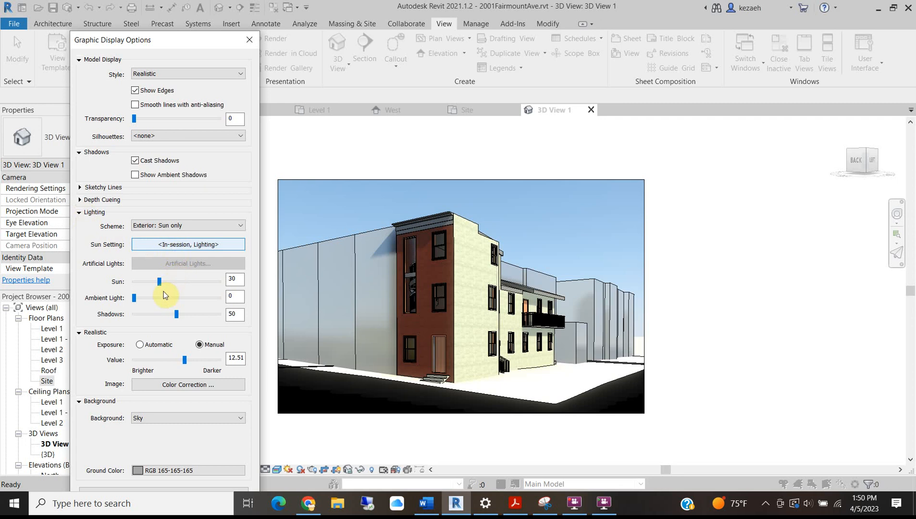
mouse_move(175, 316)
left_mouse_down()
mouse_move(154, 315)
mouse_move(163, 301)
left_mouse_up()
left_click_drag(206, 40, 233, 4)
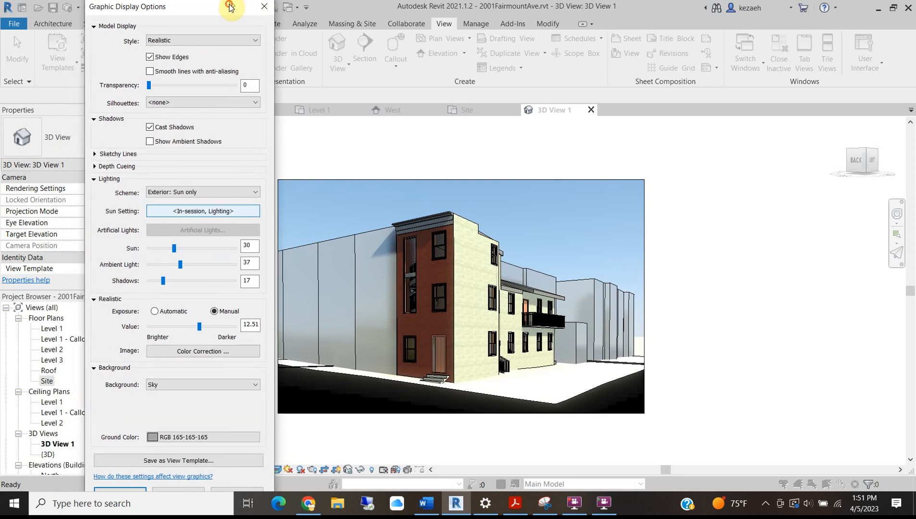
left_click(95, 302)
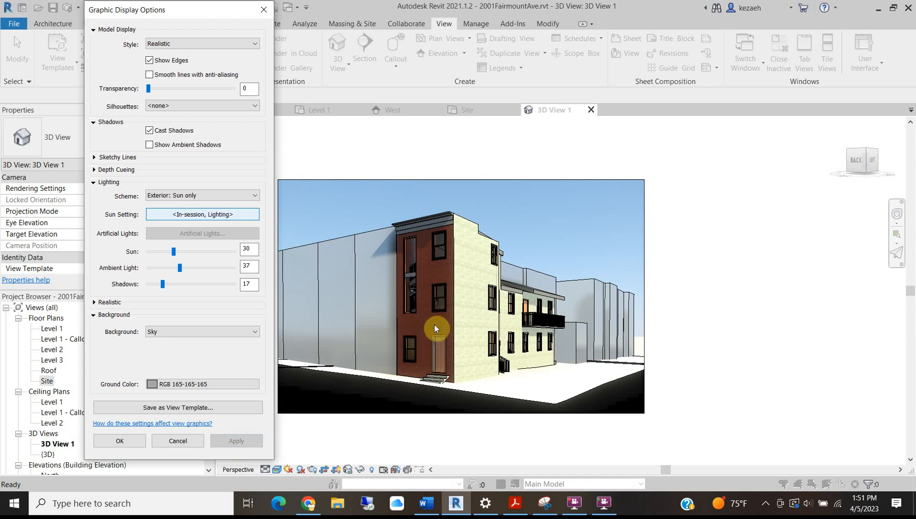
left_click(117, 442)
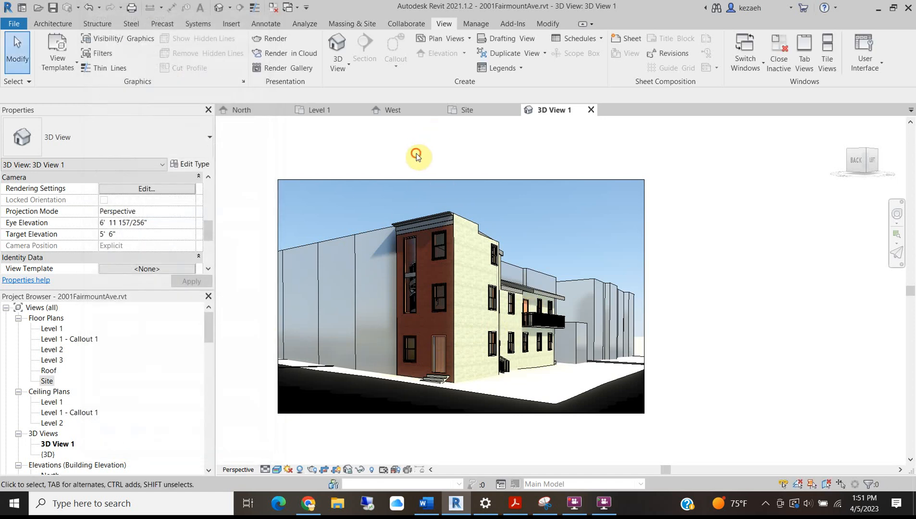
Narrow the perspective view's crop region by pulling in its left edge considerably and its right edge slightly
left_click(275, 227)
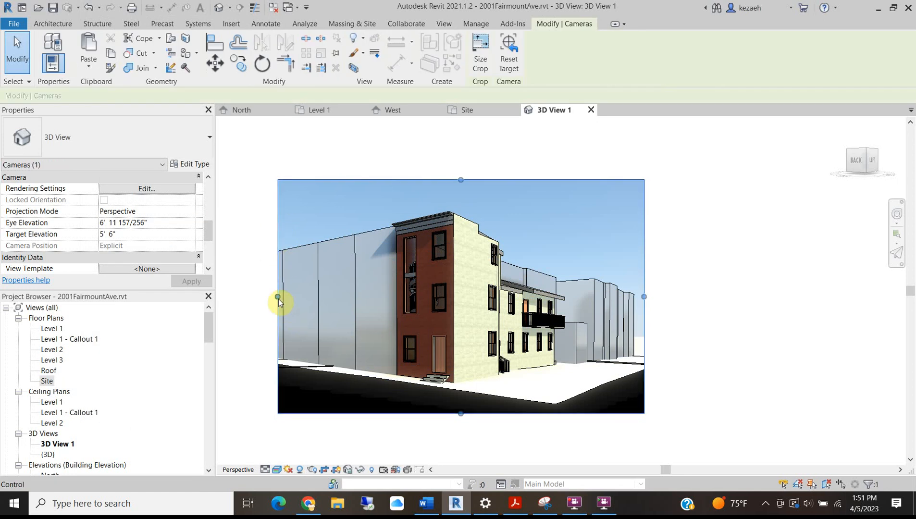
left_click(352, 127)
left_click(332, 181)
left_click_drag(277, 297, 317, 297)
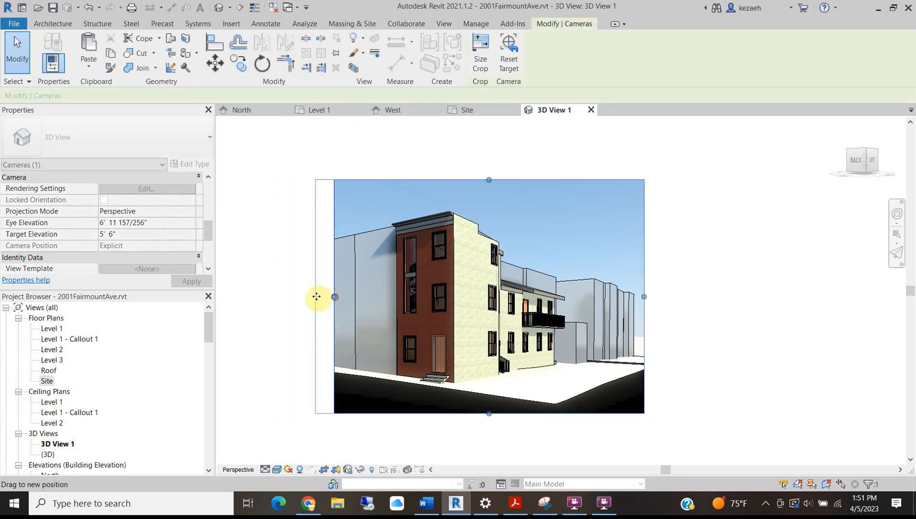
left_click_drag(645, 299, 641, 298)
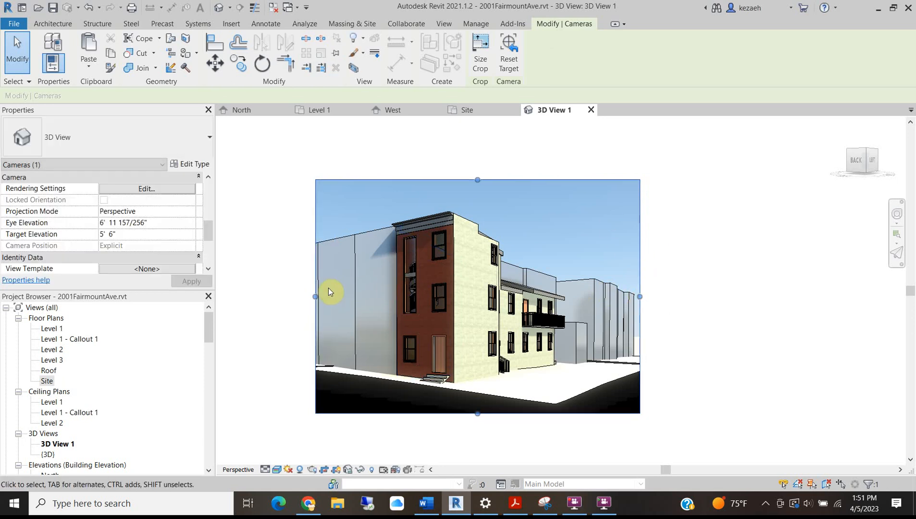
left_click_drag(316, 297, 313, 298)
left_click(705, 237)
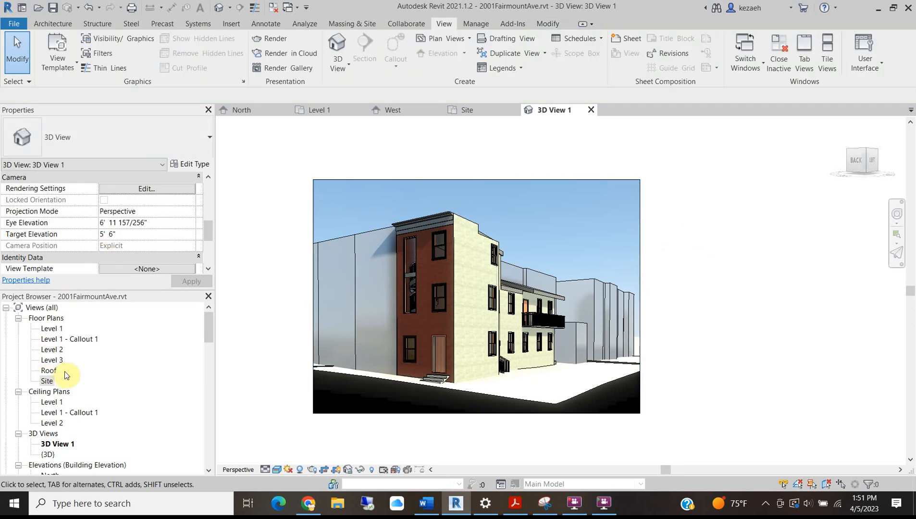
Rename the exterior 3D view as Exterior Perspective
right_click(58, 444)
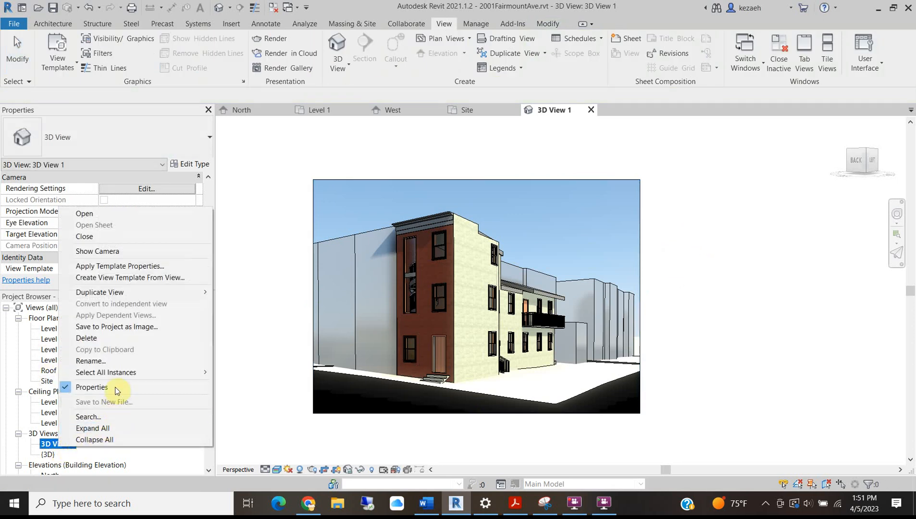
left_click(110, 361)
type("Exter")
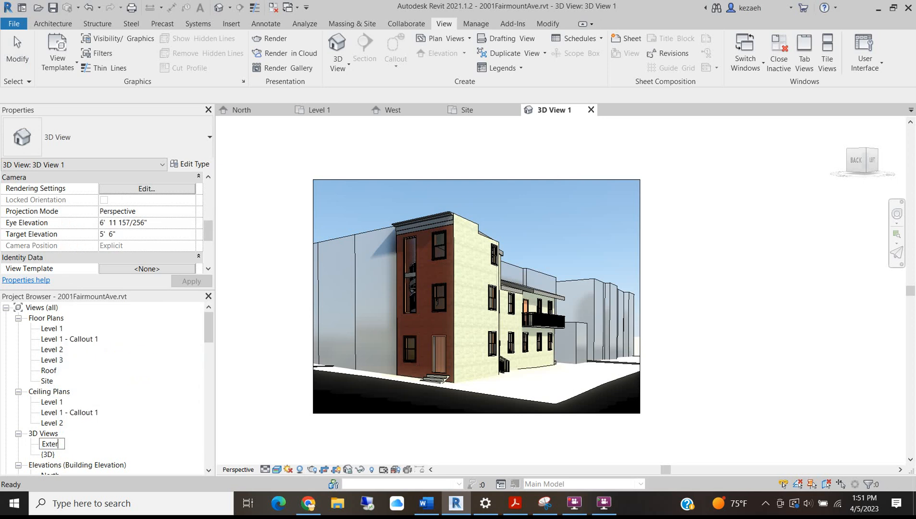
type("ior Perspect")
type("ive")
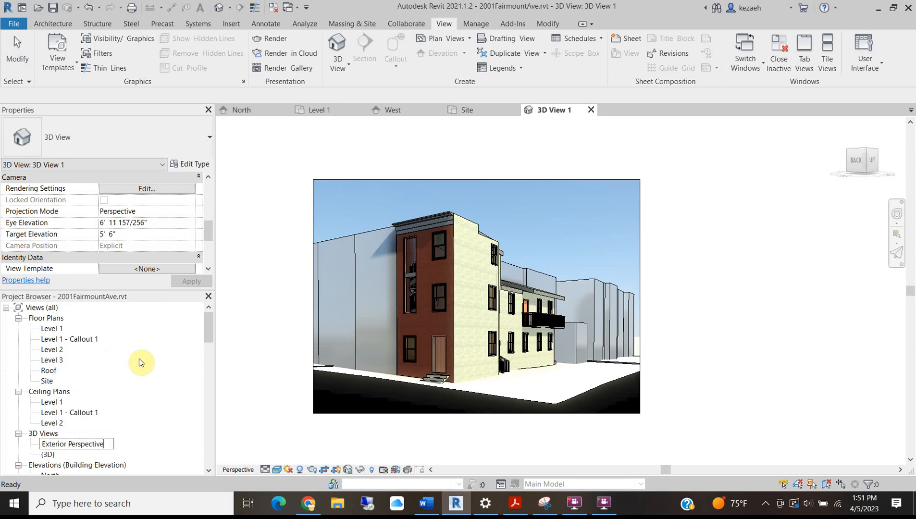
left_click(675, 260)
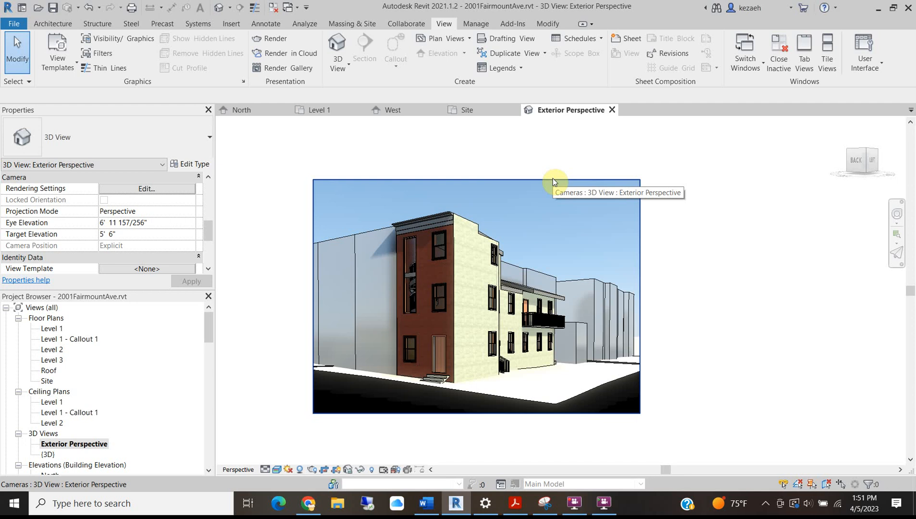
Place a camera in the Level 1 plan's living room, looking from beside the front door diagonally across to the opposite corner
left_click(317, 110)
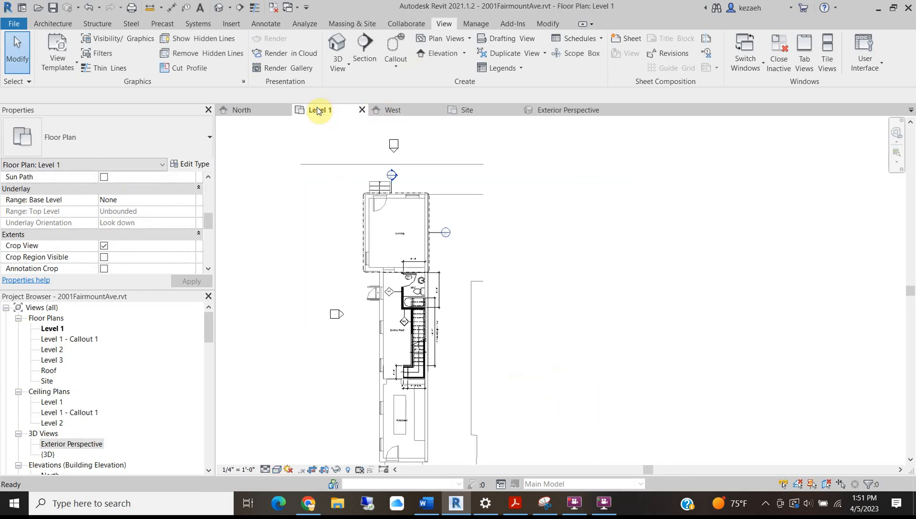
scroll(395, 233, "up", 5)
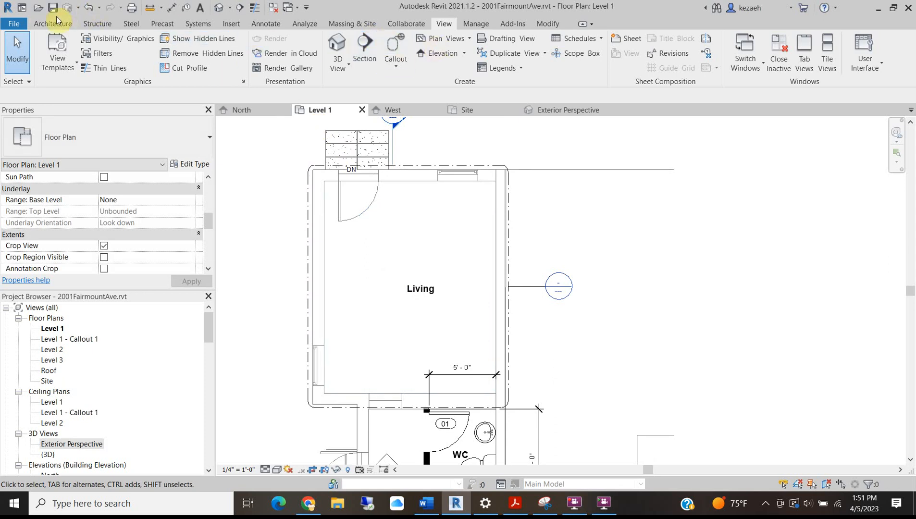
left_click(343, 71)
left_click(369, 111)
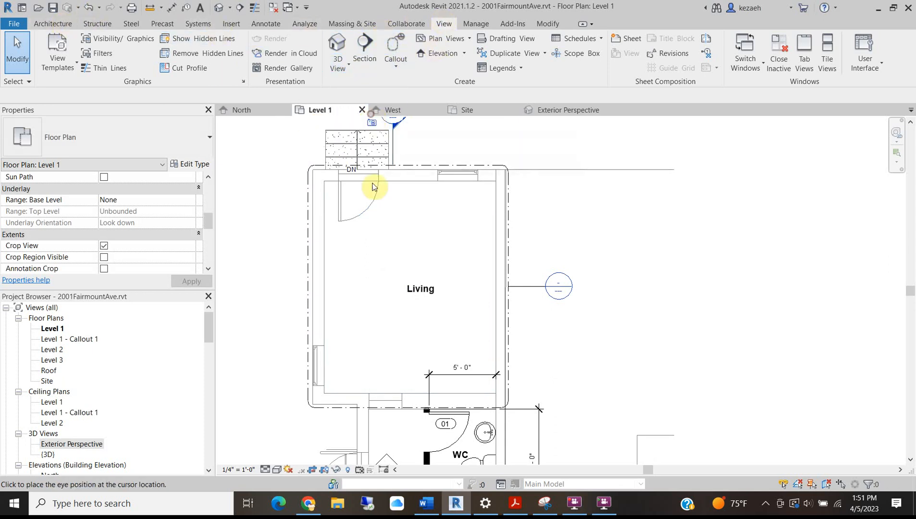
left_click(333, 193)
left_click(469, 379)
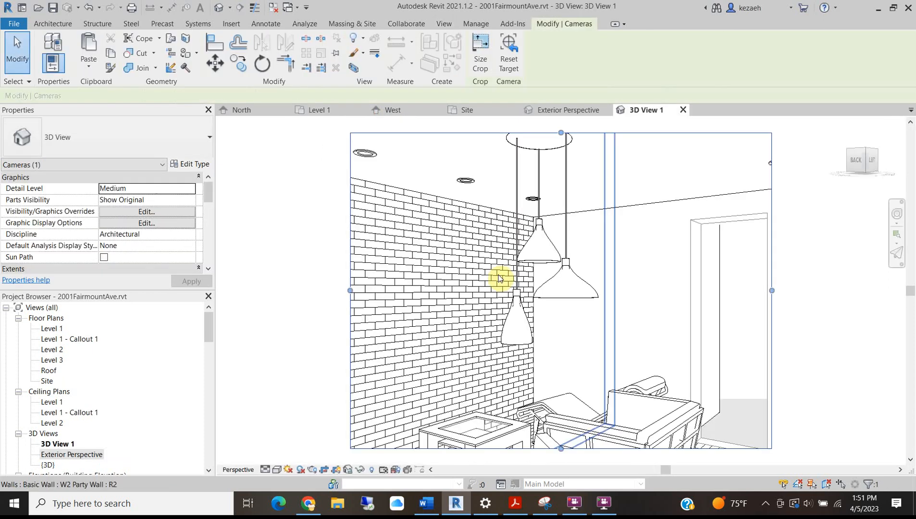
Enlarge the new interior view's crop region on all four sides to show the brick wall, ceiling, floor and furniture
scroll(514, 255, "down", 3)
left_click_drag(404, 278, 314, 279)
left_click_drag(495, 380, 482, 461)
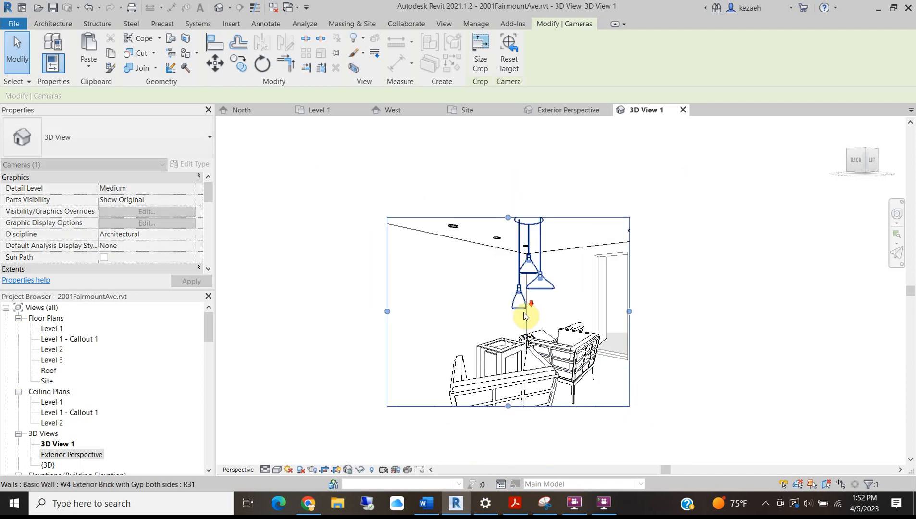
left_click_drag(650, 251, 677, 251)
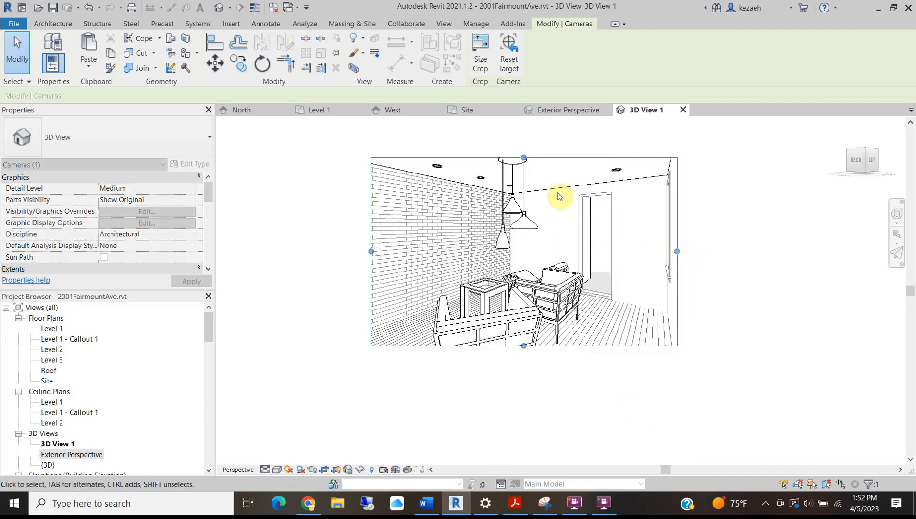
left_click_drag(524, 158, 524, 137)
left_click_drag(522, 367, 523, 406)
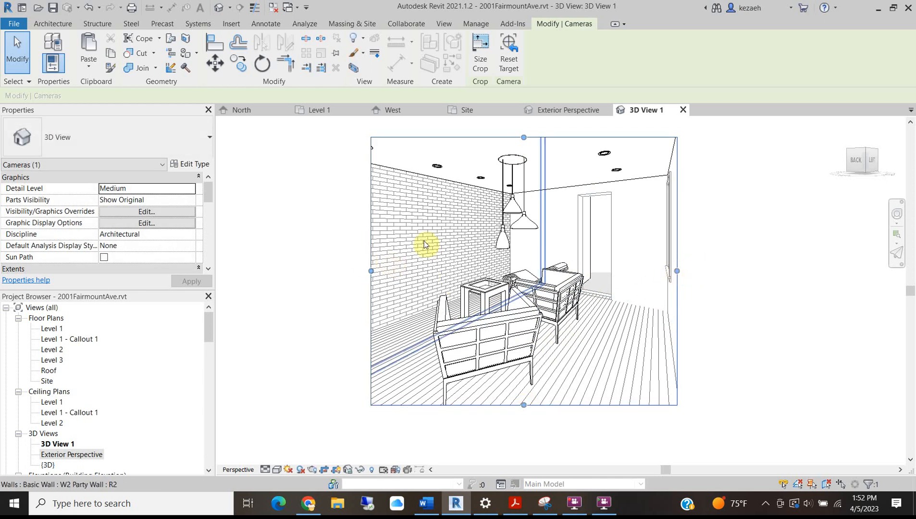
Set the interior view's visual style to Realistic and its phase filter to Show Complete
left_click(277, 470)
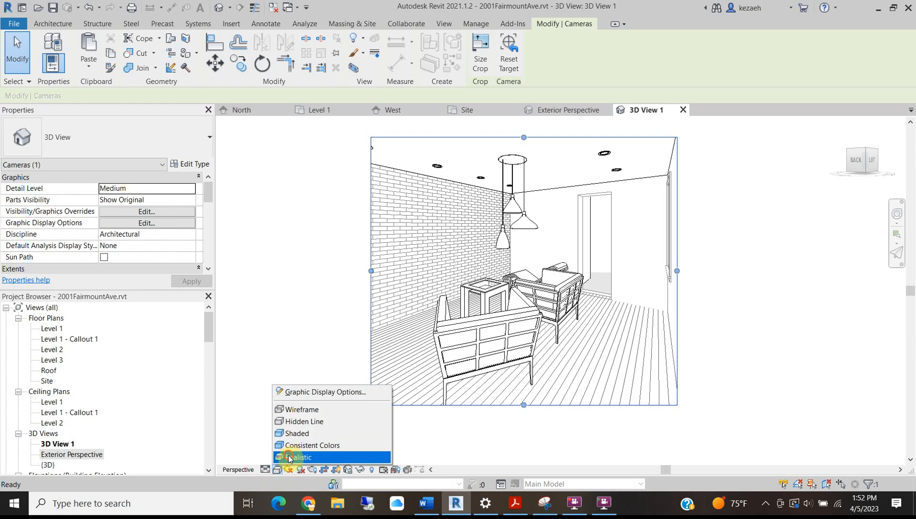
left_click(304, 454)
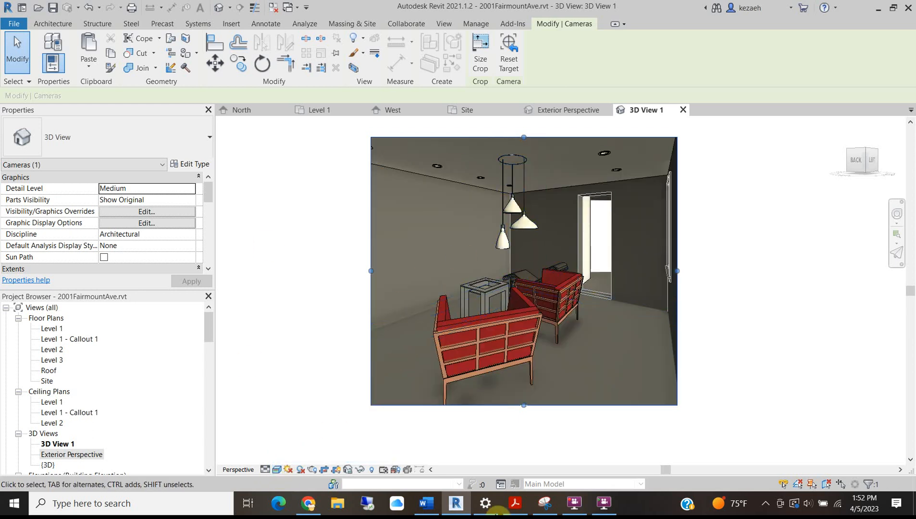
left_click_drag(208, 189, 205, 257)
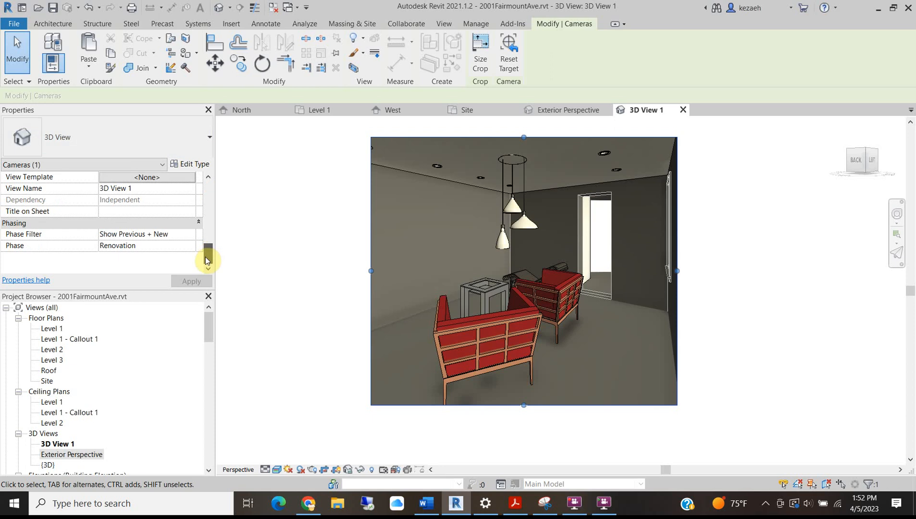
left_click(190, 234)
left_click_drag(191, 266, 189, 277)
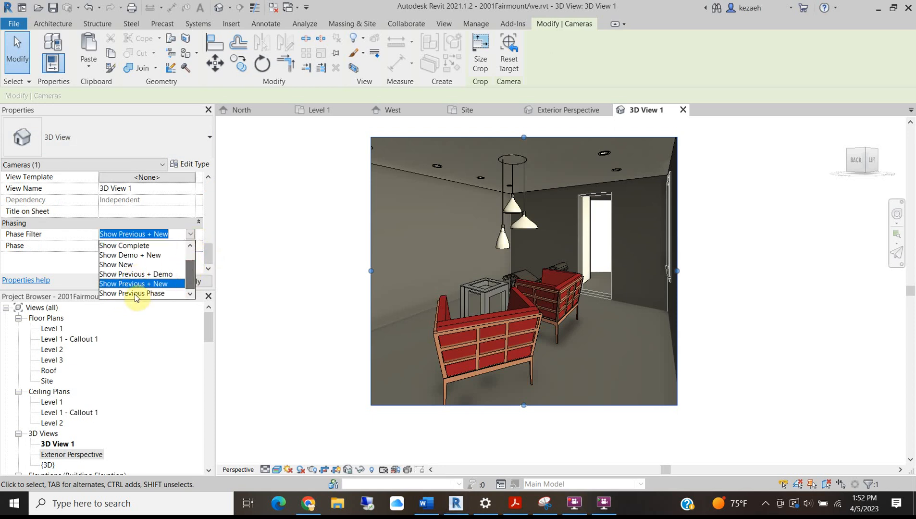
left_click(130, 247)
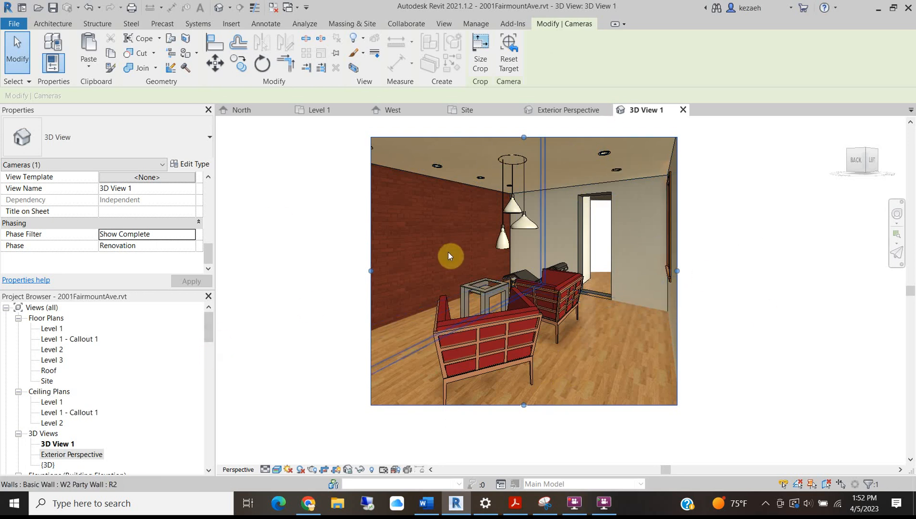
left_click(789, 370)
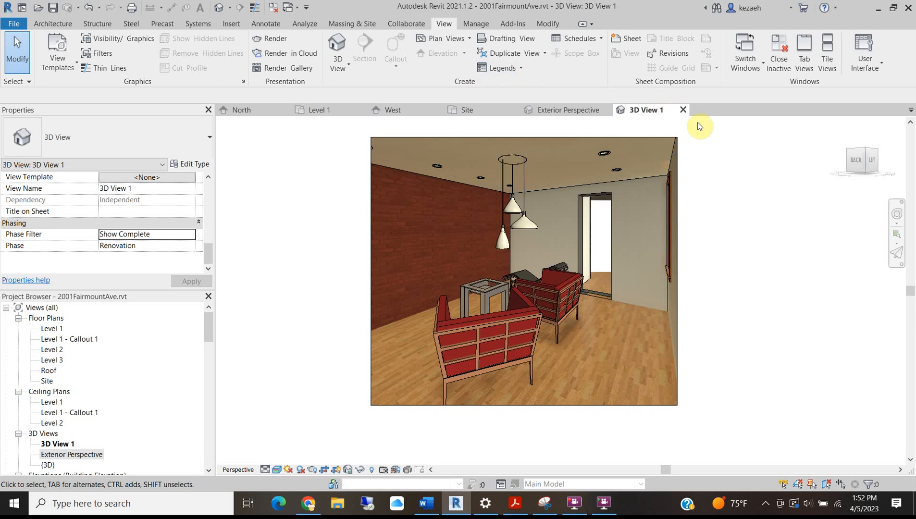
Rename the living room camera view as Interior Perspective
left_click(57, 444)
right_click(58, 444)
left_click(92, 357)
type("Ine")
type("ter")
key("BackSpace")
key("BackSpace")
key("BackSpace")
key("BackSpace")
type("terior Perspecti")
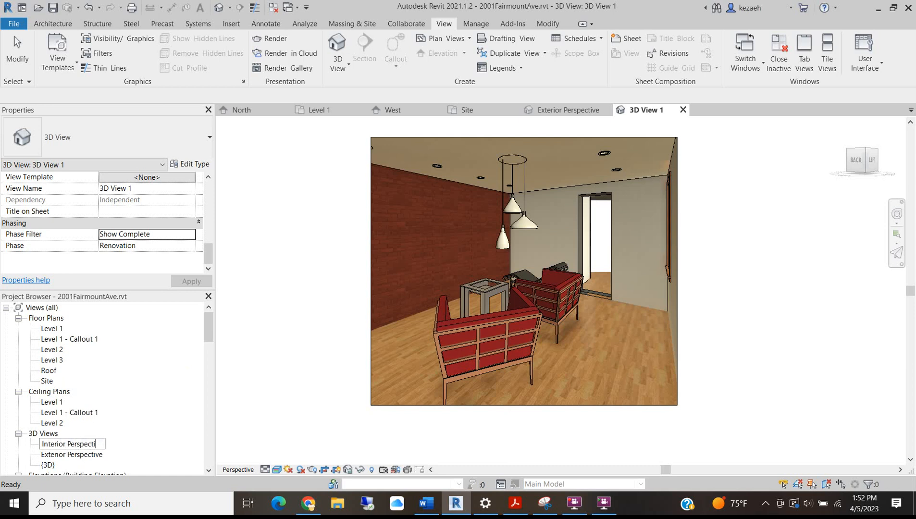
type("ve")
left_click(262, 327)
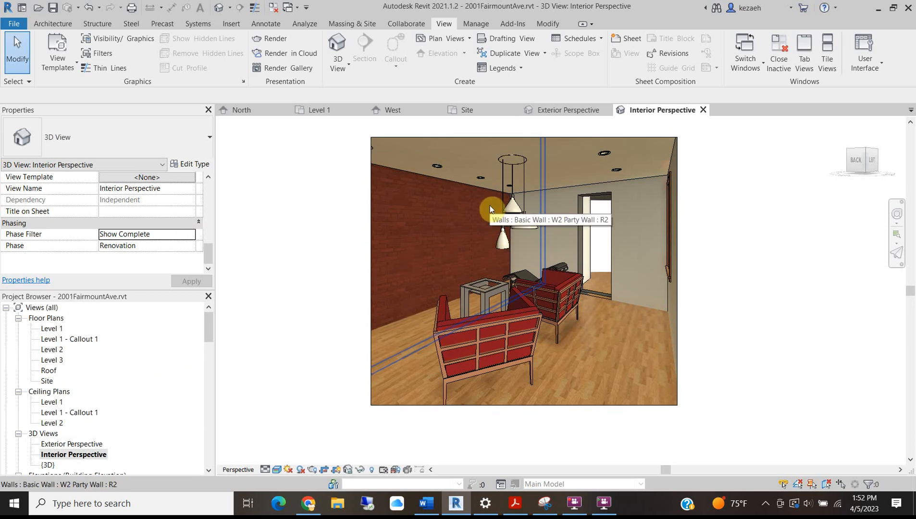
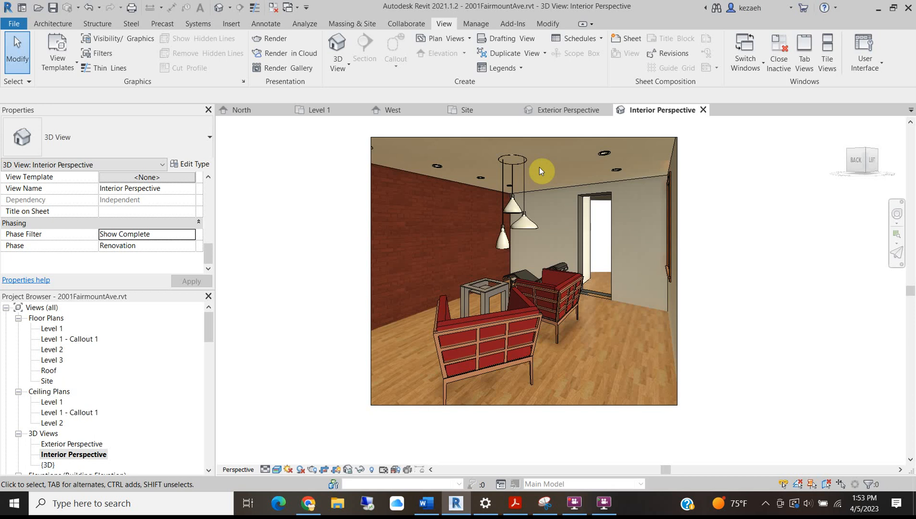
Render the Exterior Perspective view at Draft quality and screen resolution, with sun-only exterior lighting and a sky with few clouds
left_click(550, 111)
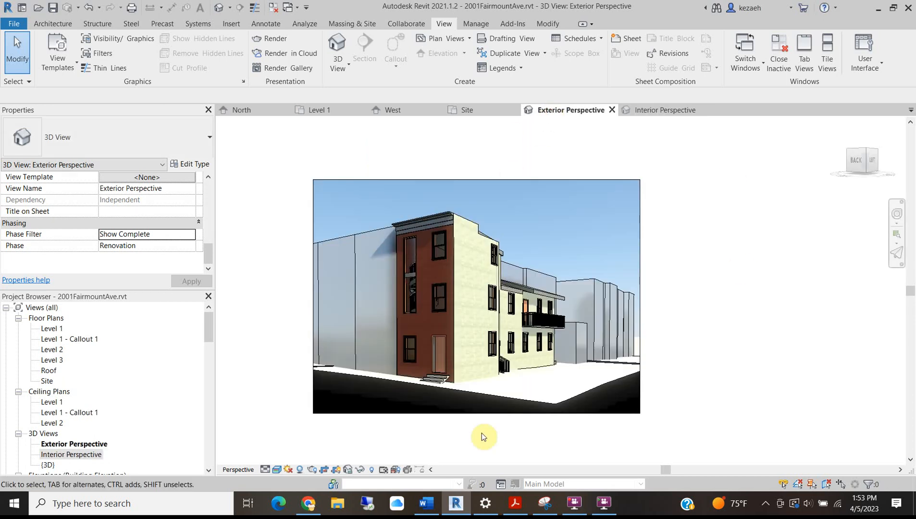
left_click(273, 39)
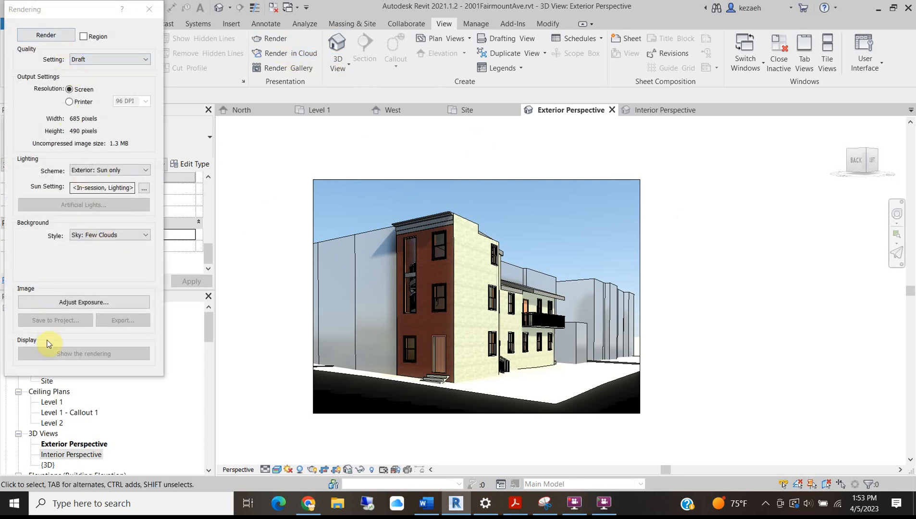
left_click(46, 35)
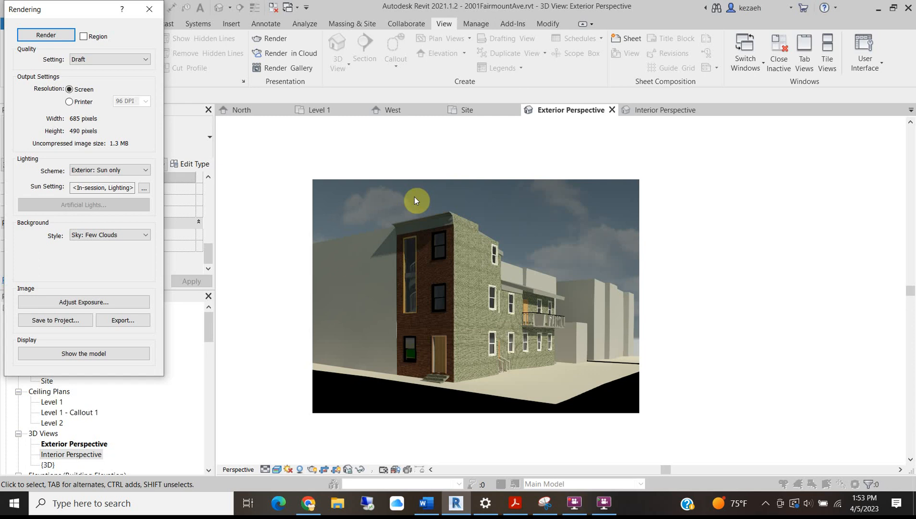
Try highlights of 0.47 and shadows of 1.71 in the rendering's exposure control
left_click(86, 302)
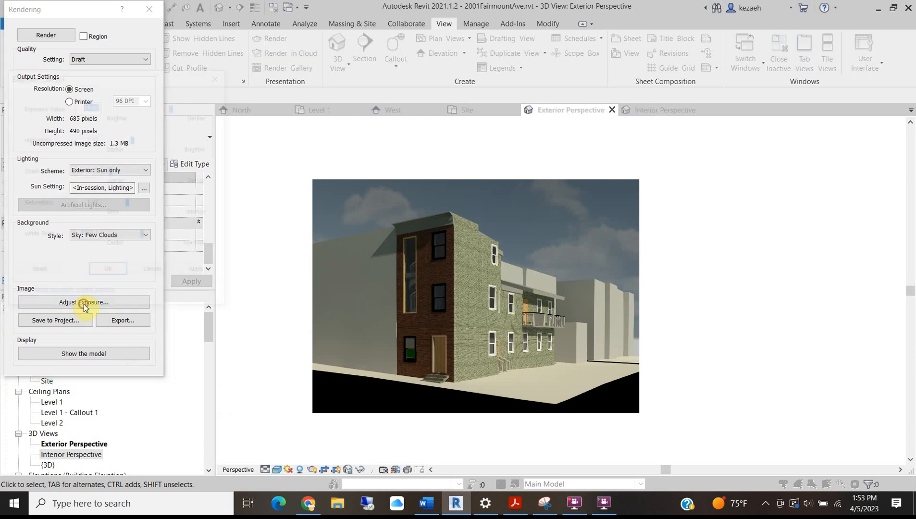
left_click_drag(111, 171, 149, 176)
left_click_drag(133, 139, 156, 138)
left_click(197, 270)
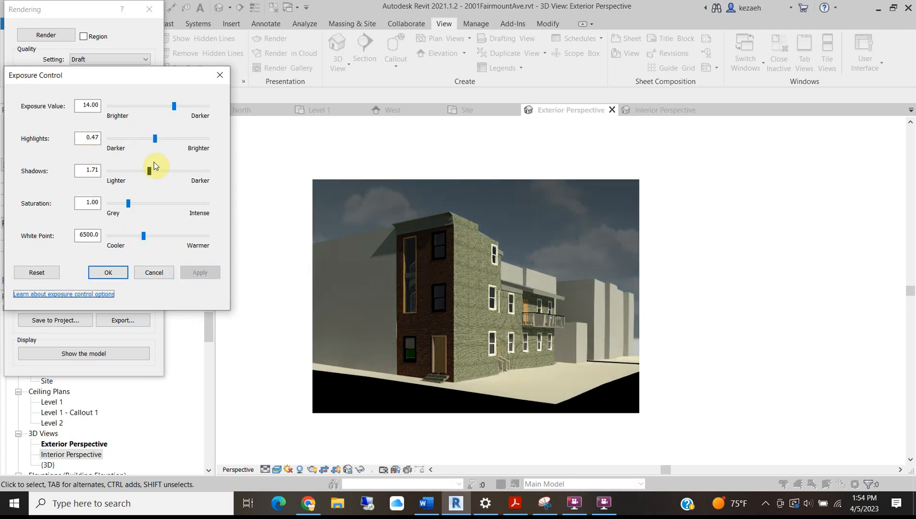
Try exposure values of 12.03 and 16.23 on the exterior rendering
mouse_move(174, 106)
left_mouse_down()
mouse_move(157, 107)
mouse_move(166, 105)
left_mouse_up()
left_click(200, 272)
left_click(201, 272)
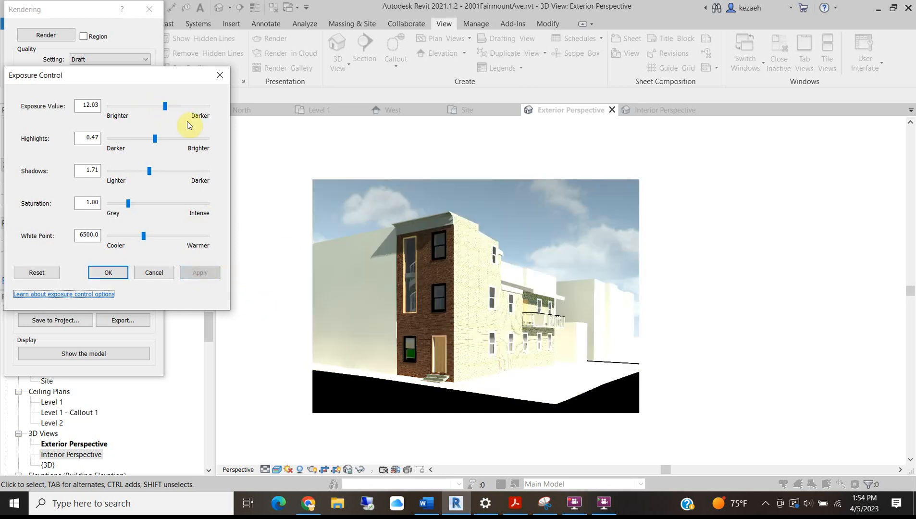
left_click_drag(166, 106, 185, 105)
left_click(198, 274)
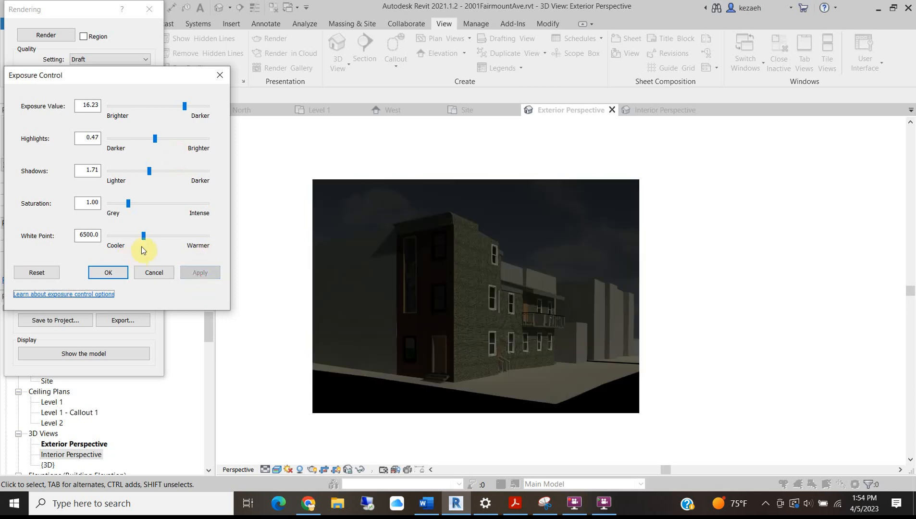
Try a cooler white point on the rendering and reset all exposure settings to their defaults
mouse_move(143, 235)
left_mouse_down()
mouse_move(150, 239)
mouse_move(136, 236)
left_mouse_up()
left_click(200, 273)
left_click(52, 270)
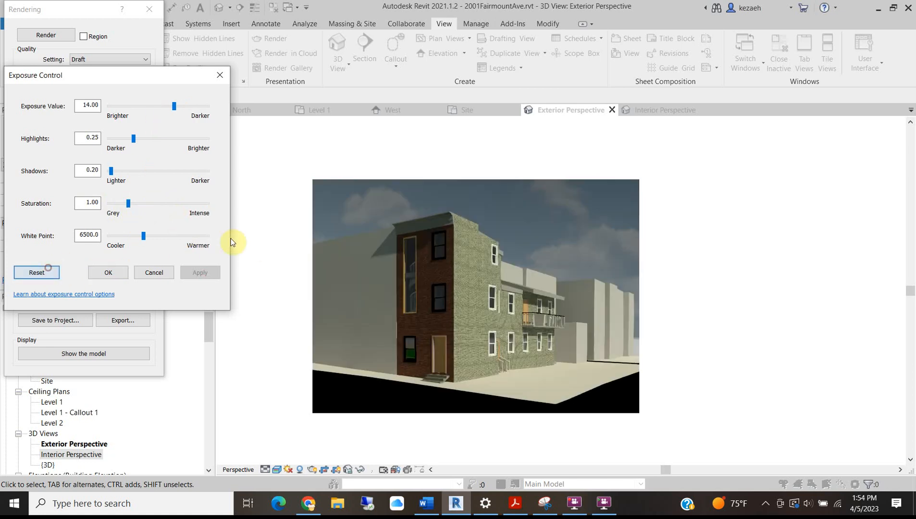
Close the exposure control, switch the view back from the rendering to the model and leave the rendering settings
left_click(219, 75)
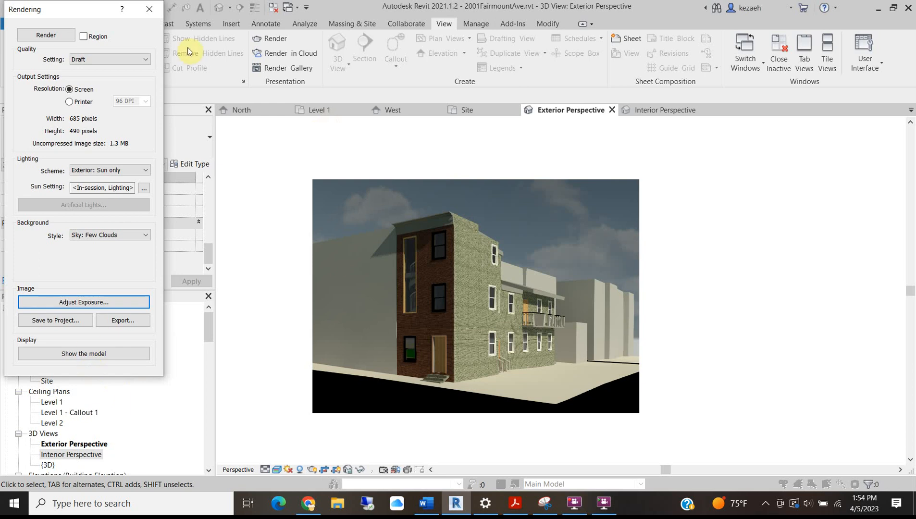
left_click(74, 354)
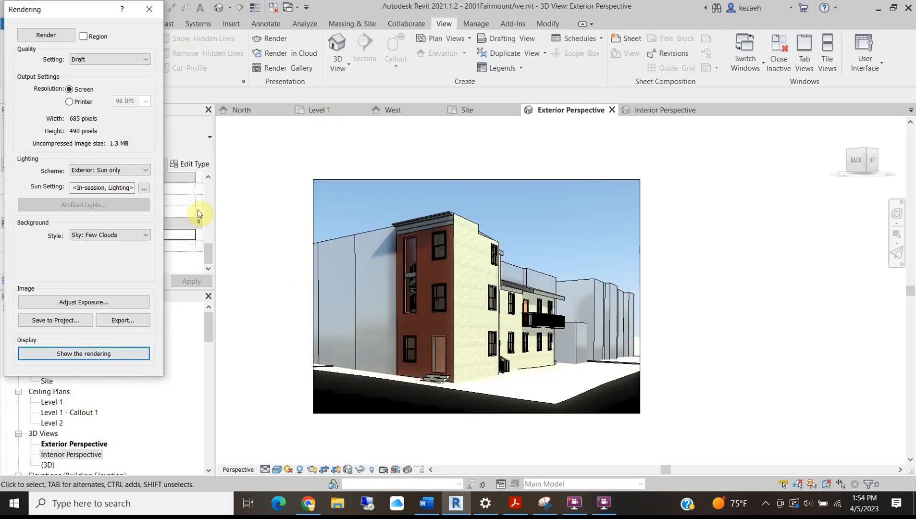
left_click(149, 8)
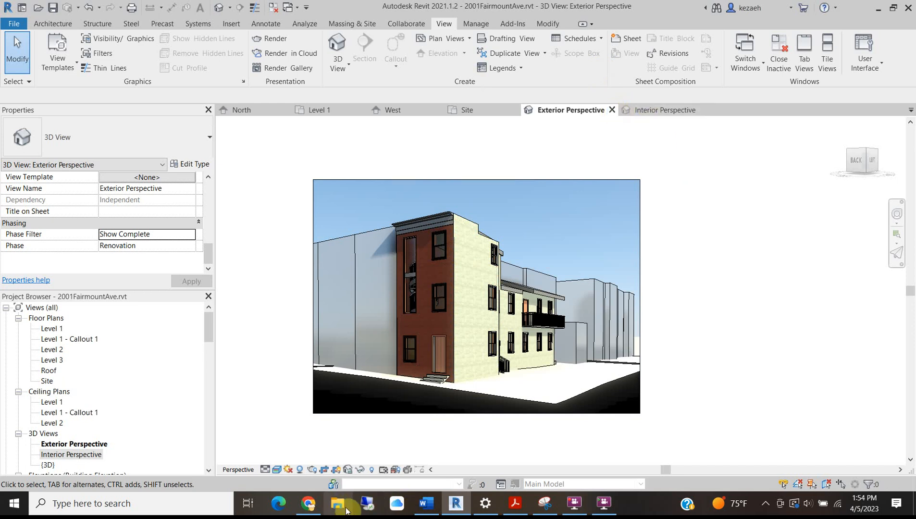
Switch to the project brief in Word and examine the required sheet contents, from the perspective views to the balcony call-out
left_click(451, 496)
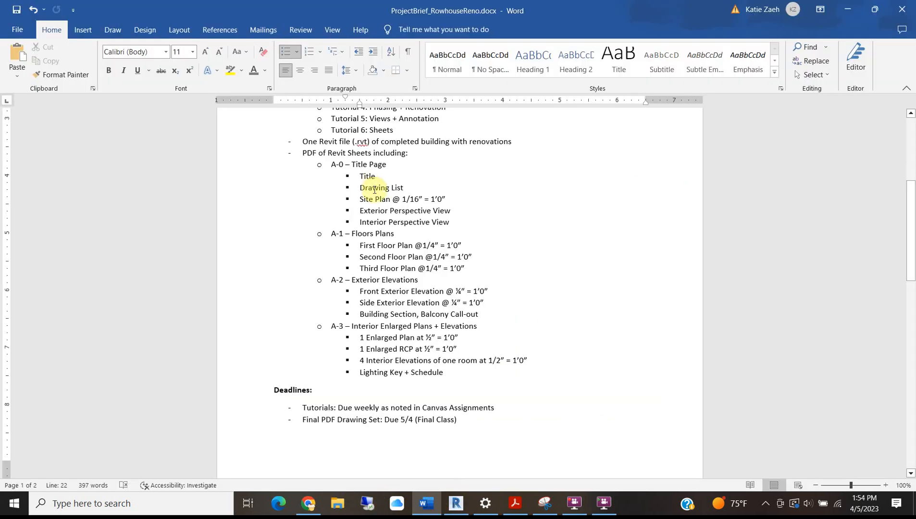
left_click(365, 222)
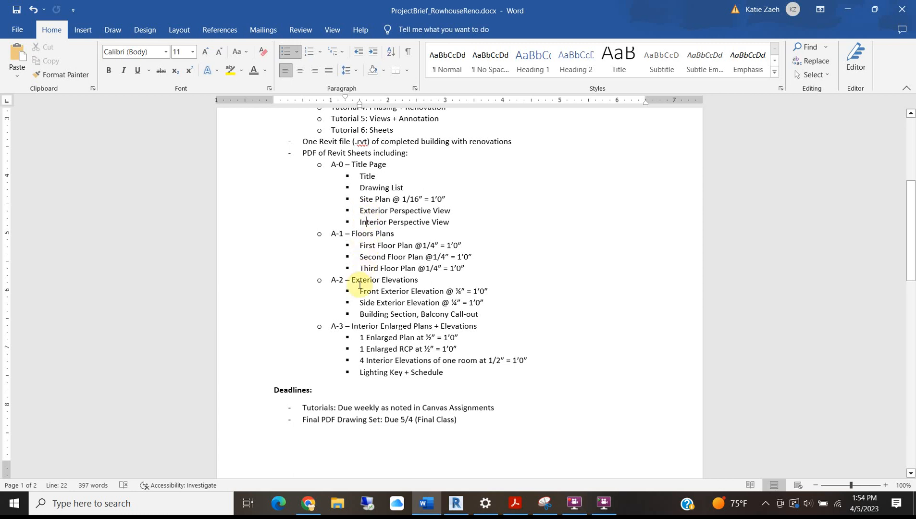
left_click(371, 303)
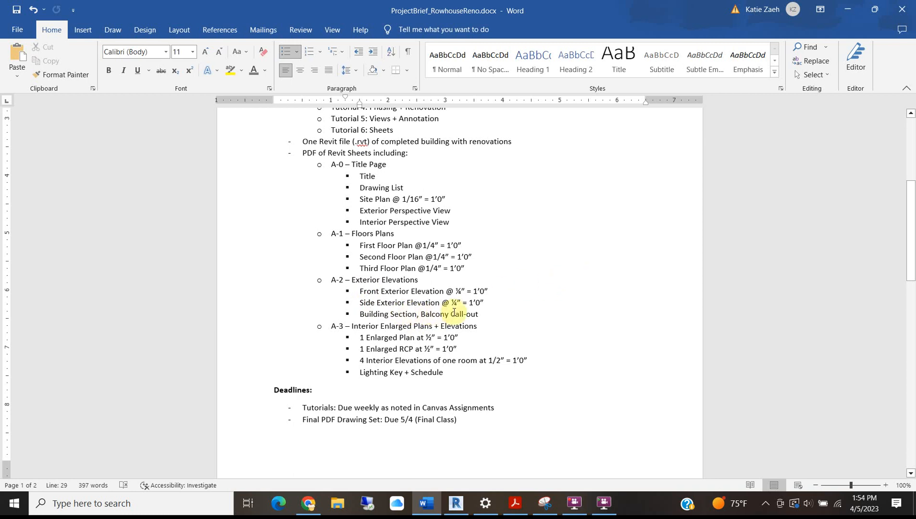
left_click_drag(449, 314, 421, 313)
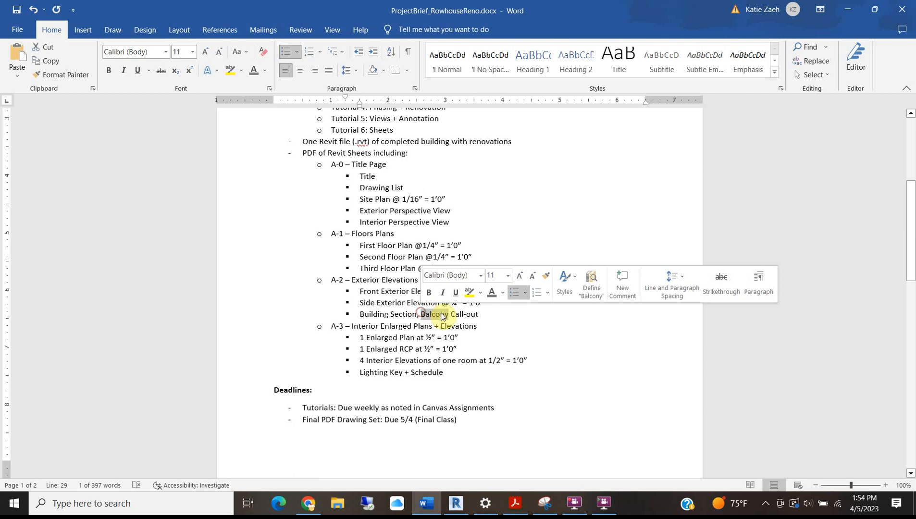
Remove the word "Balcony" from the building section call-out item in the brief and switch back to Revit
key("Delete")
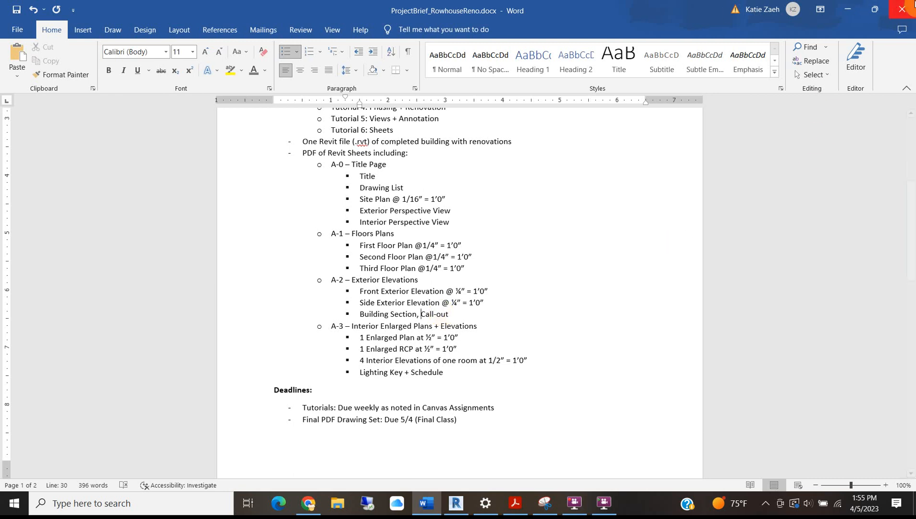
left_click(849, 10)
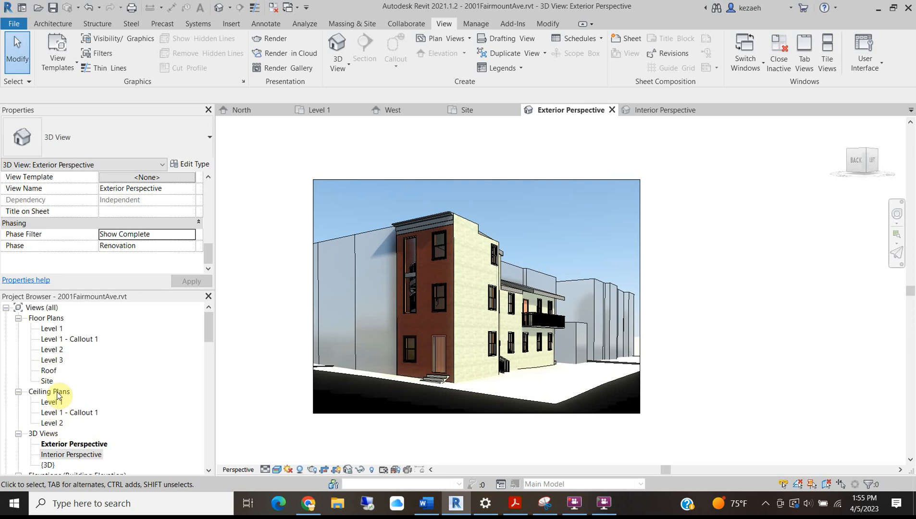
Open the Section 2 building section and look over its stairs, interior furnishings and level markers
scroll(58, 418, "down", 3)
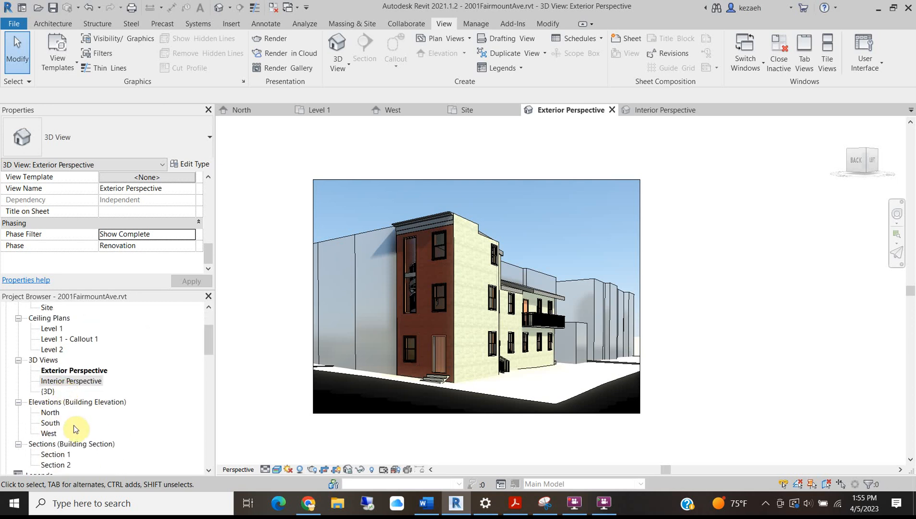
scroll(56, 409, "down", 1)
double_click(54, 444)
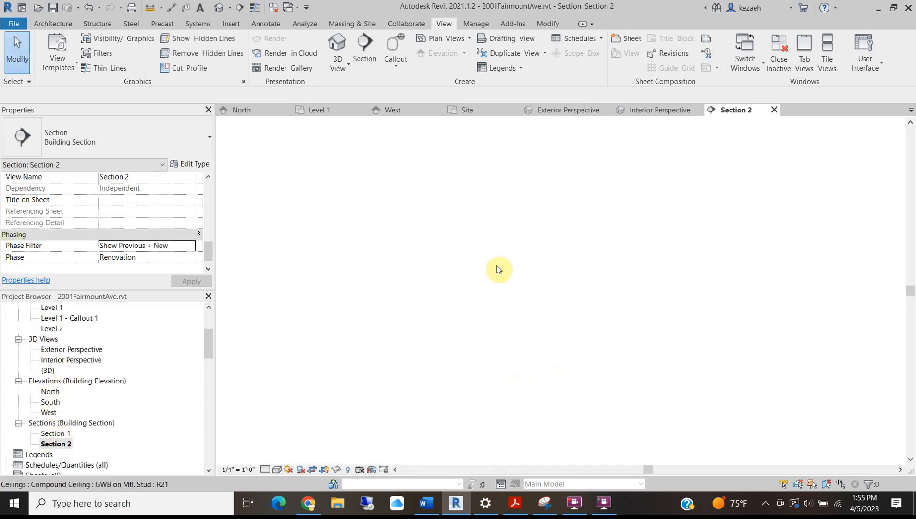
scroll(404, 284, "up", 2)
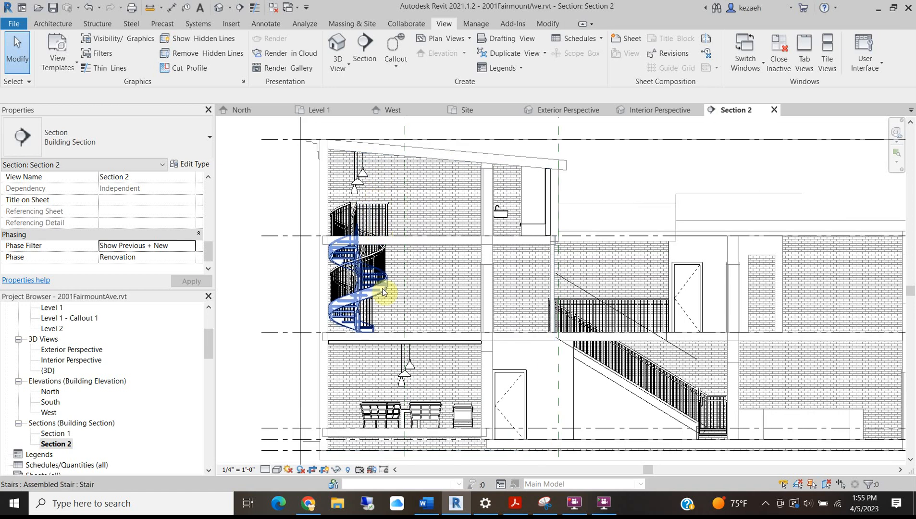
middle_click_drag(605, 357, 507, 318)
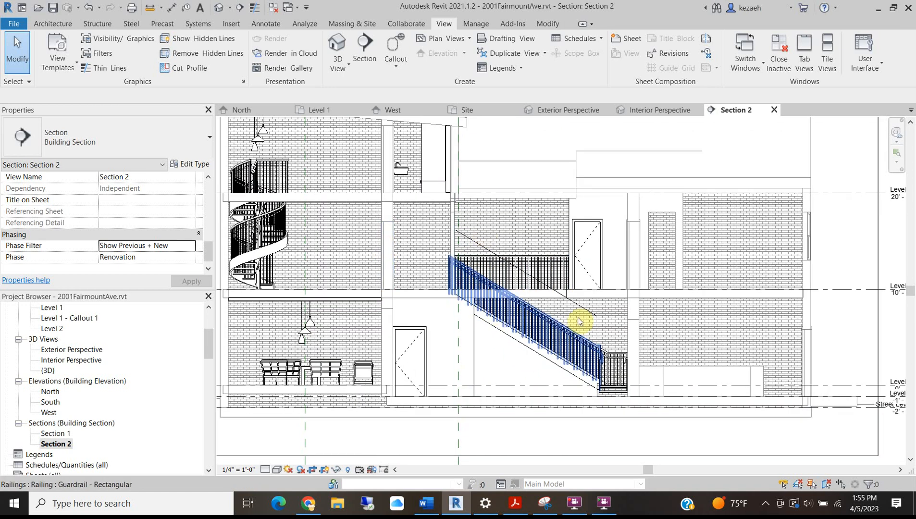
scroll(428, 366, "down", 2)
scroll(321, 378, "up", 2)
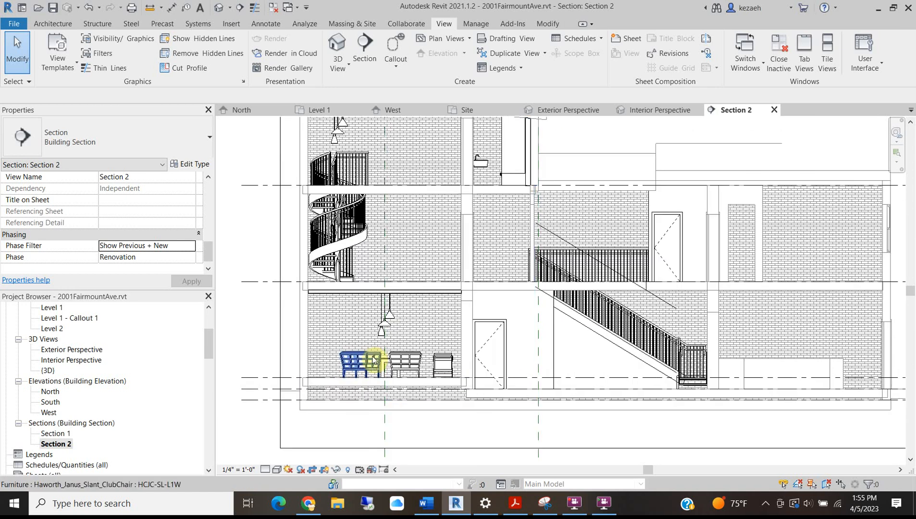
scroll(403, 263, "down", 1)
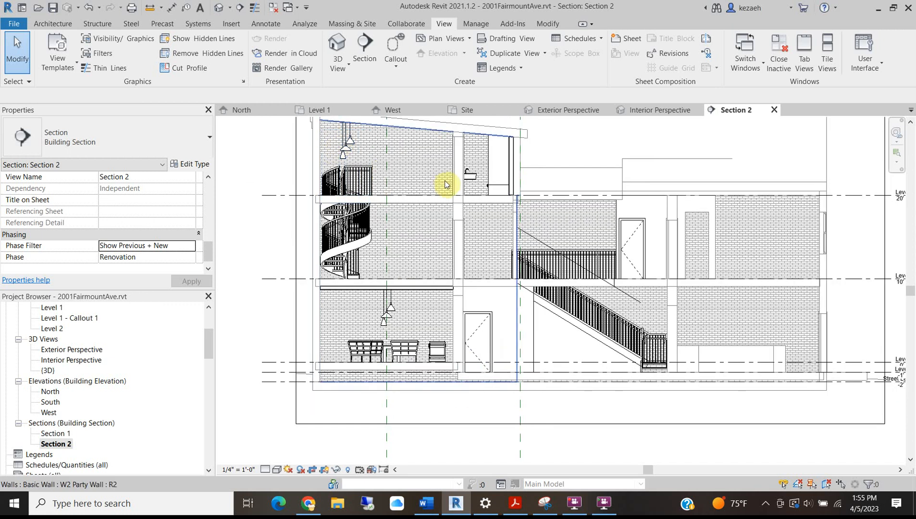
middle_click_drag(436, 203, 422, 262)
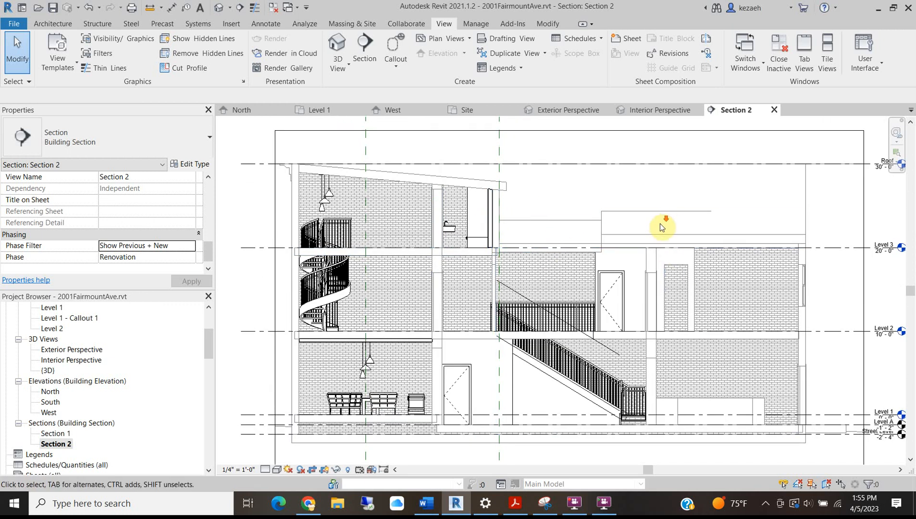
scroll(663, 220, "down", 3)
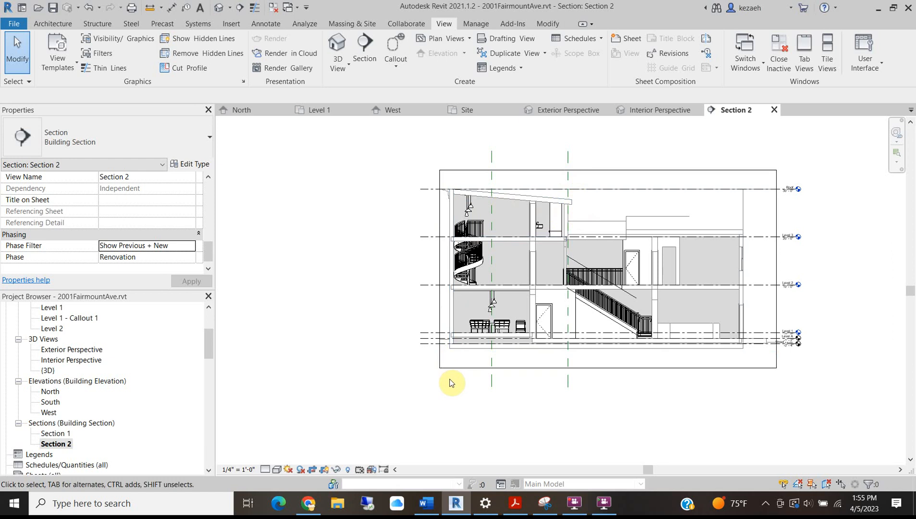
Hide the Level A line in the Section 2 view
scroll(810, 339, "up", 5)
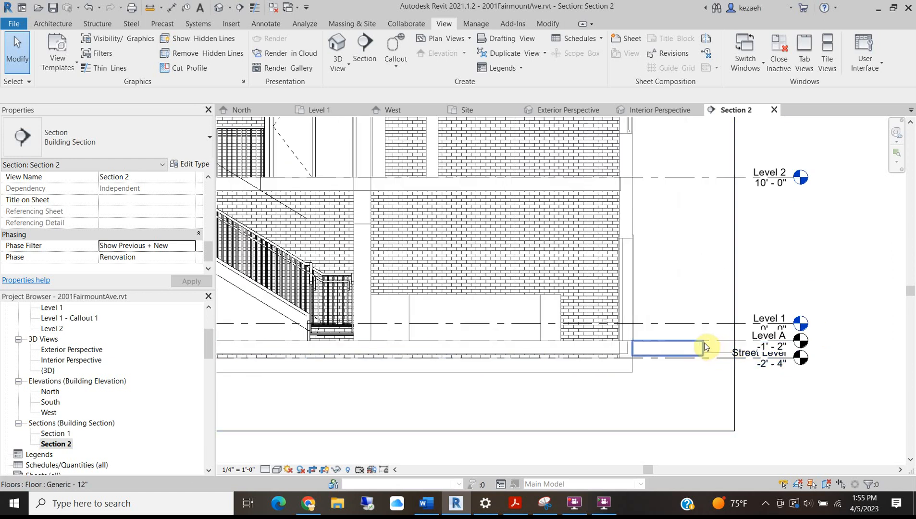
left_click(717, 342)
right_click(720, 344)
mouse_move(772, 162)
left_click(692, 160)
scroll(633, 265, "down", 3)
middle_click_drag(358, 348, 475, 394)
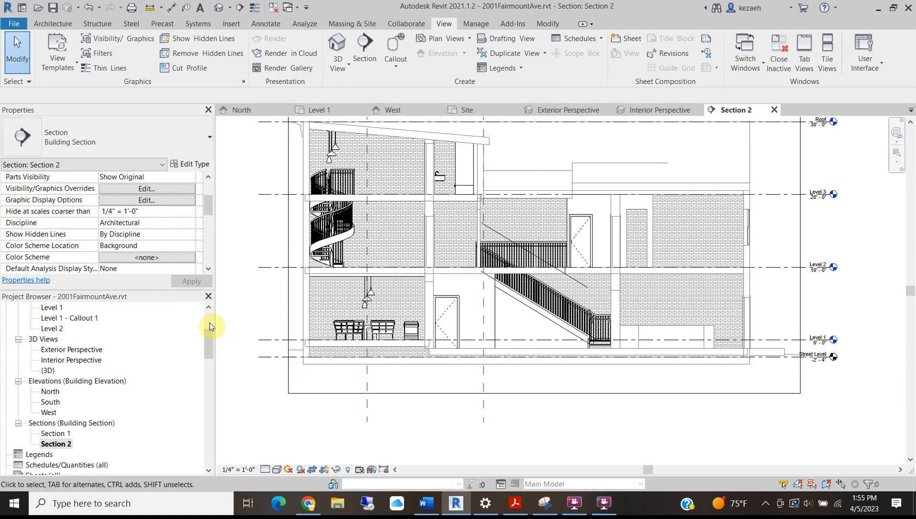
Tag the first-floor door and the second-floor door beside the stair railing by category, without leaders
scroll(235, 341, "down", 1)
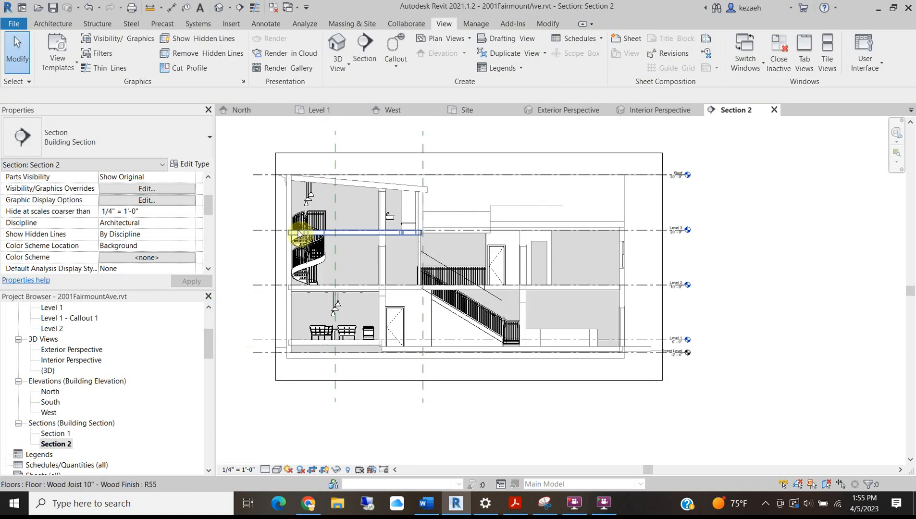
scroll(300, 227, "up", 2)
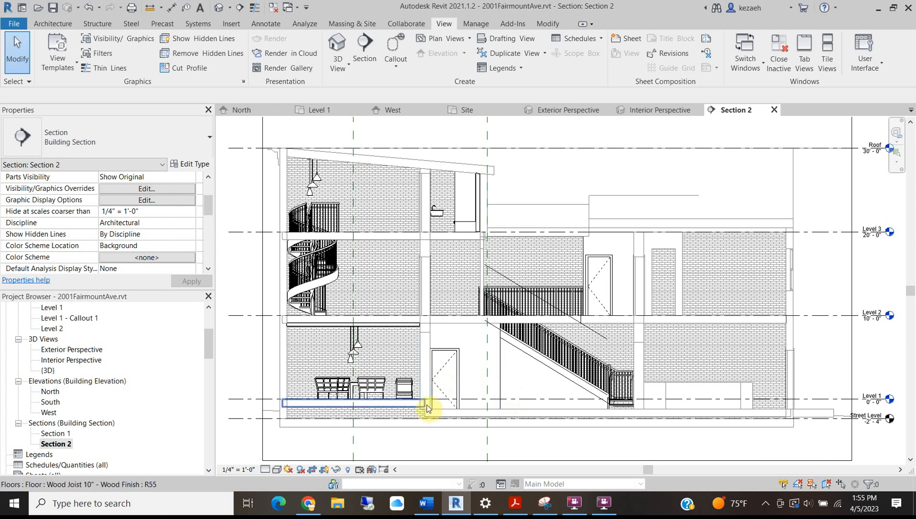
scroll(459, 387, "up", 2)
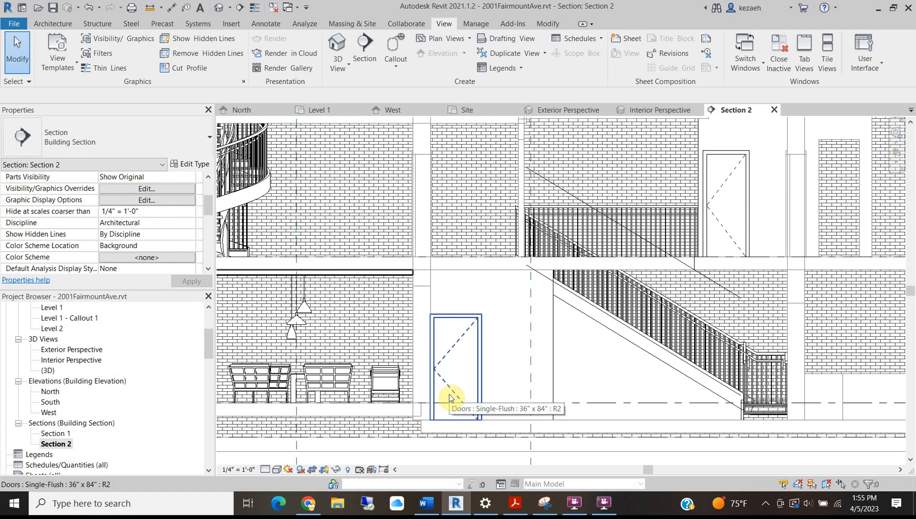
key("t")
key("g")
left_click(456, 387)
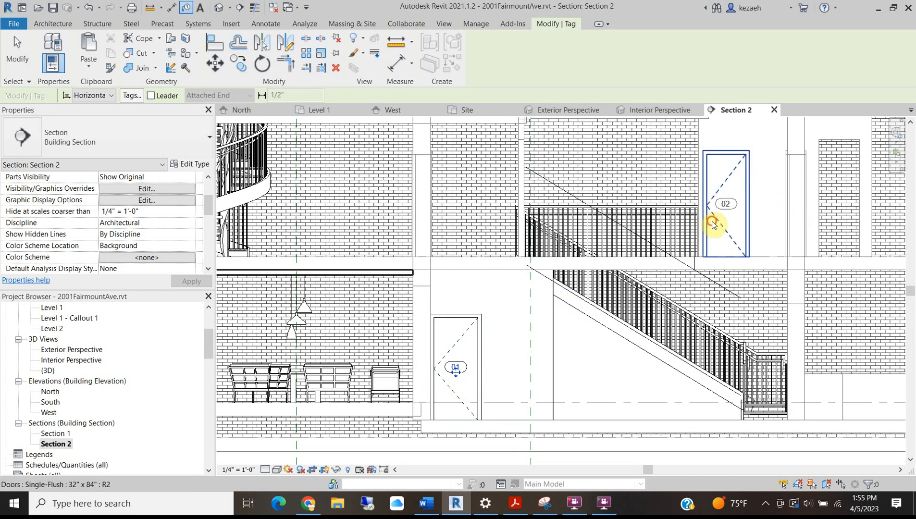
Tag the third-floor bathroom door with a leader, placing the tag on the brick wall on the spiral stair side
middle_click_drag(518, 225, 543, 431)
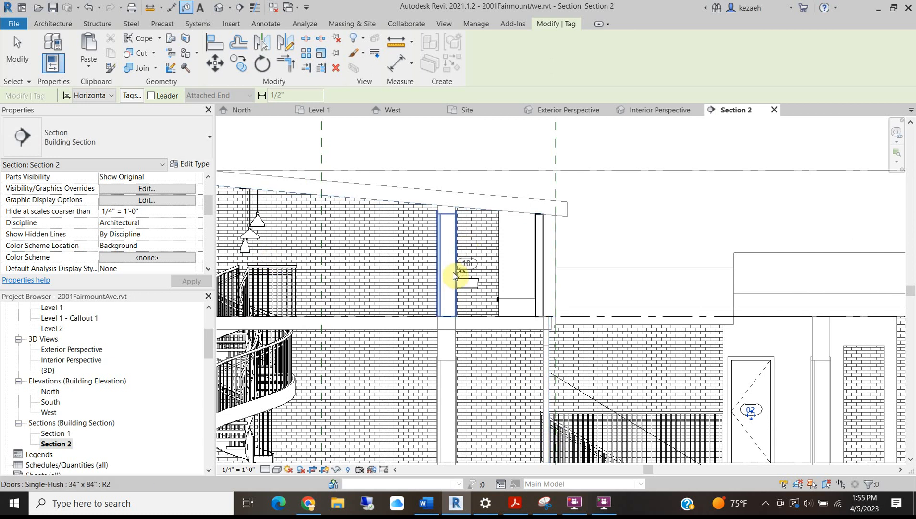
scroll(454, 272, "up", 2)
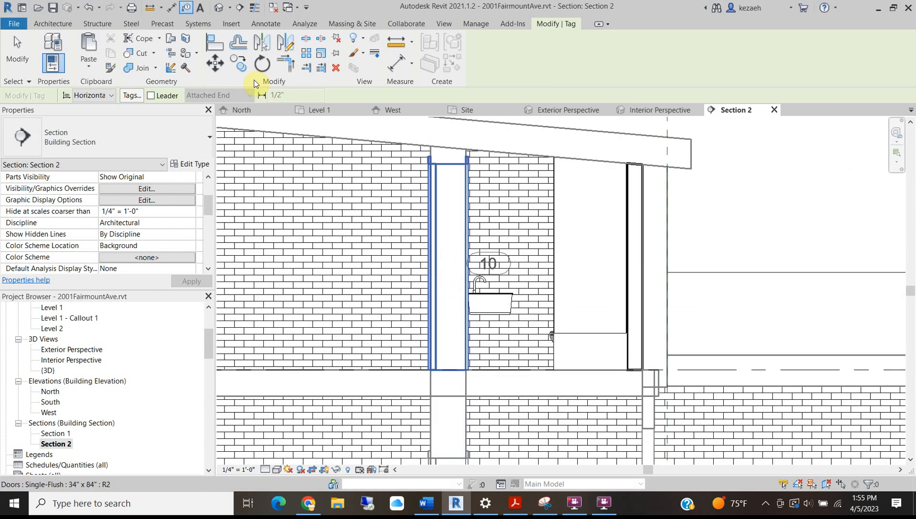
left_click(158, 95)
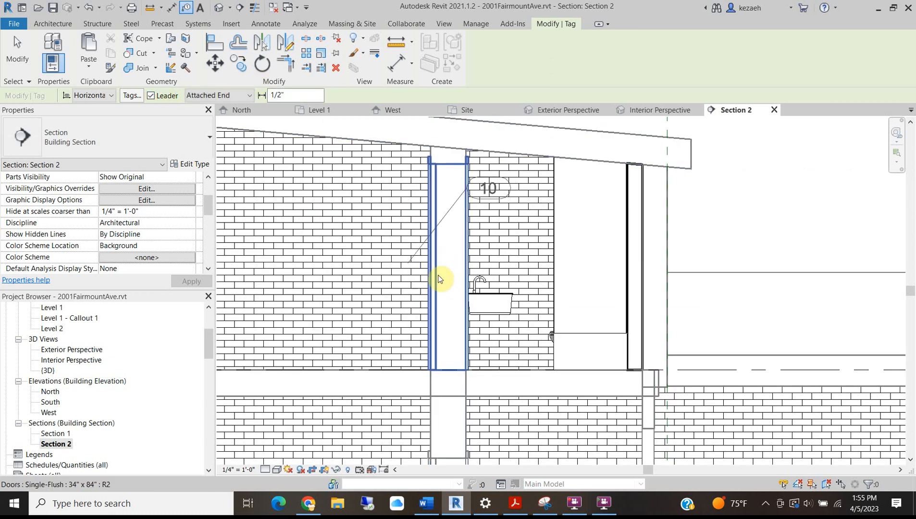
left_click_drag(489, 199, 355, 271)
key("Escape")
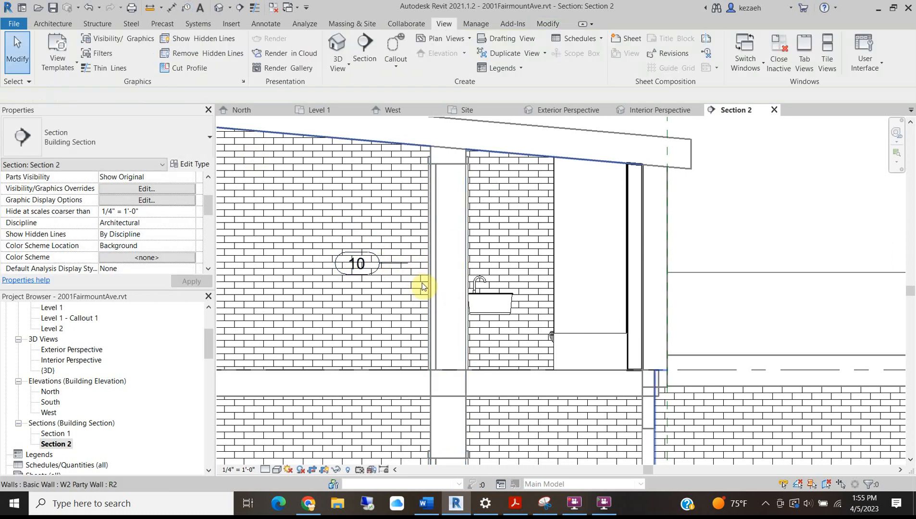
Set the third-floor bathroom door's mark to 03
left_click(434, 286)
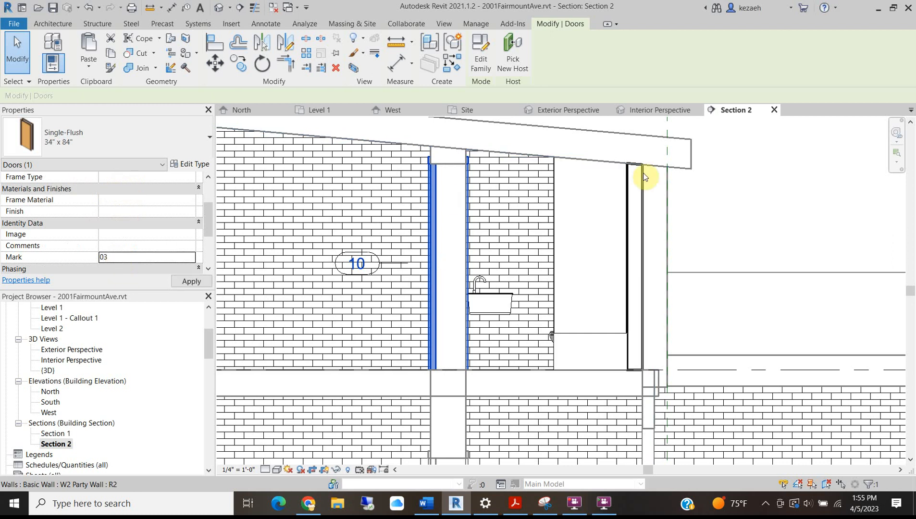
left_click(672, 198)
left_click(730, 199)
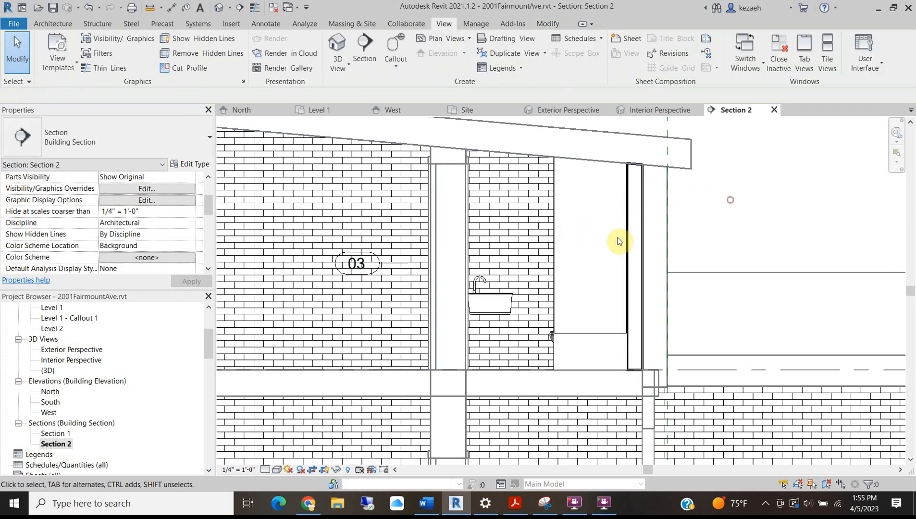
Extend the section's crop region slightly past the front facade and raise its lower edge slightly closer to the building
scroll(580, 288, "down", 4)
scroll(570, 175, "down", 1)
middle_click_drag(742, 341, 428, 216)
middle_click_drag(326, 322, 514, 299)
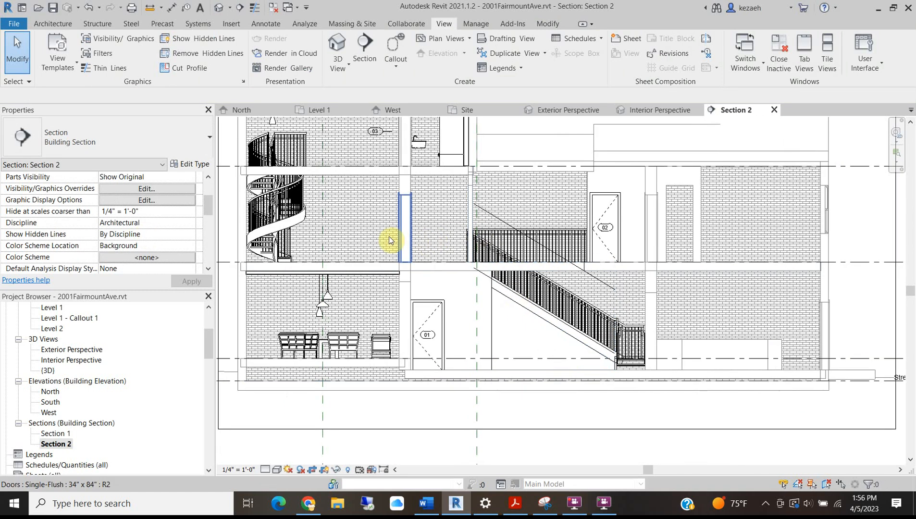
scroll(667, 335, "down", 2)
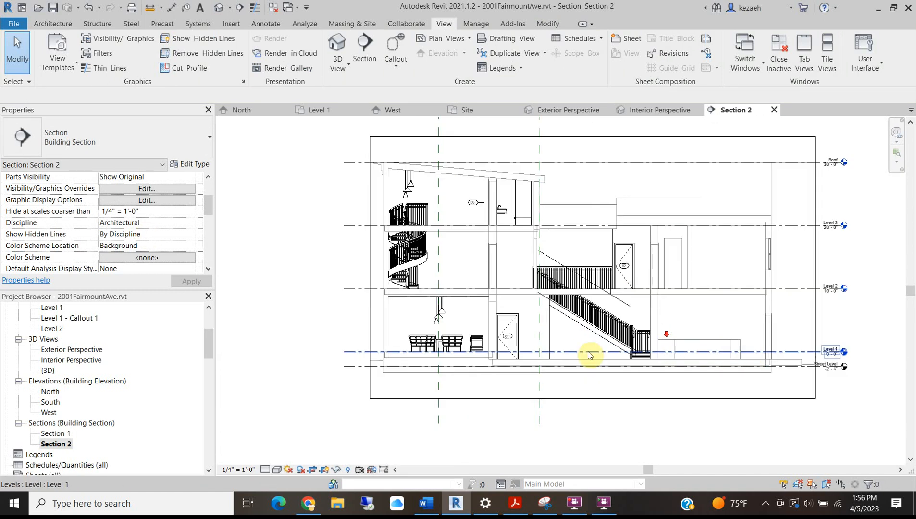
left_click(794, 399)
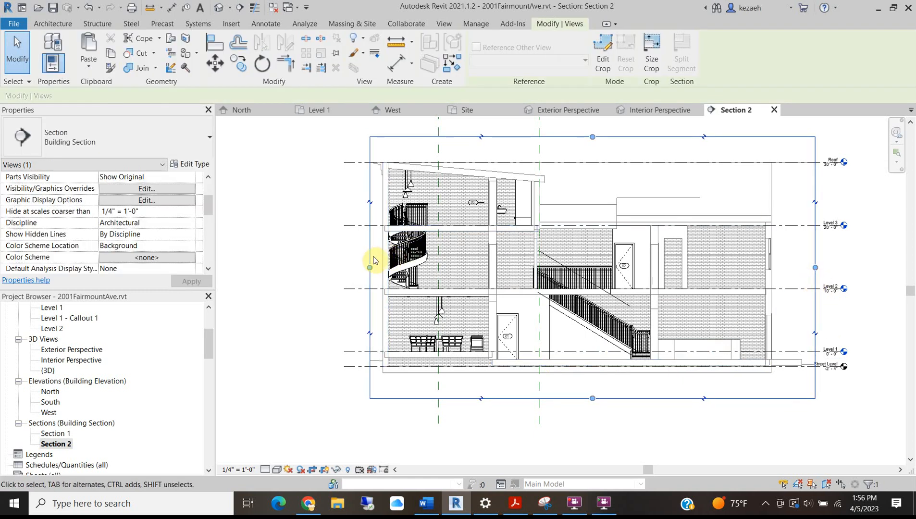
left_click_drag(369, 267, 361, 267)
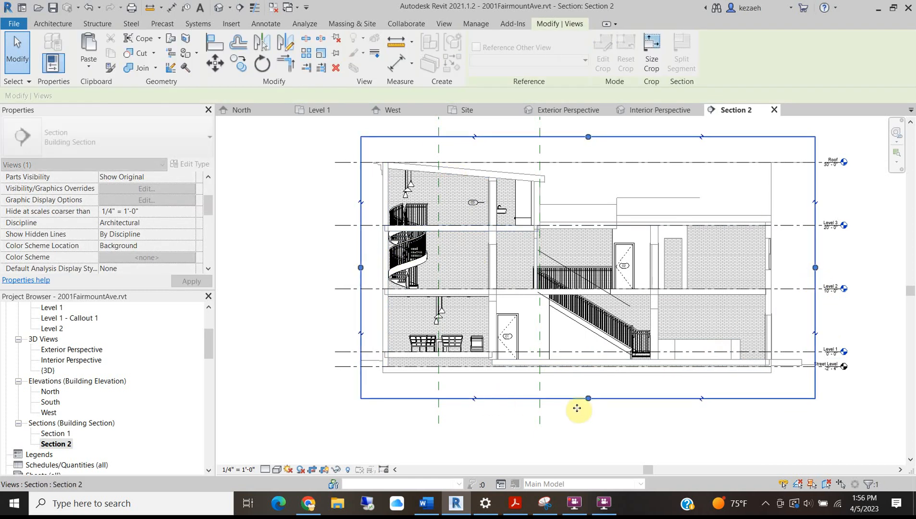
left_click_drag(588, 394, 587, 390)
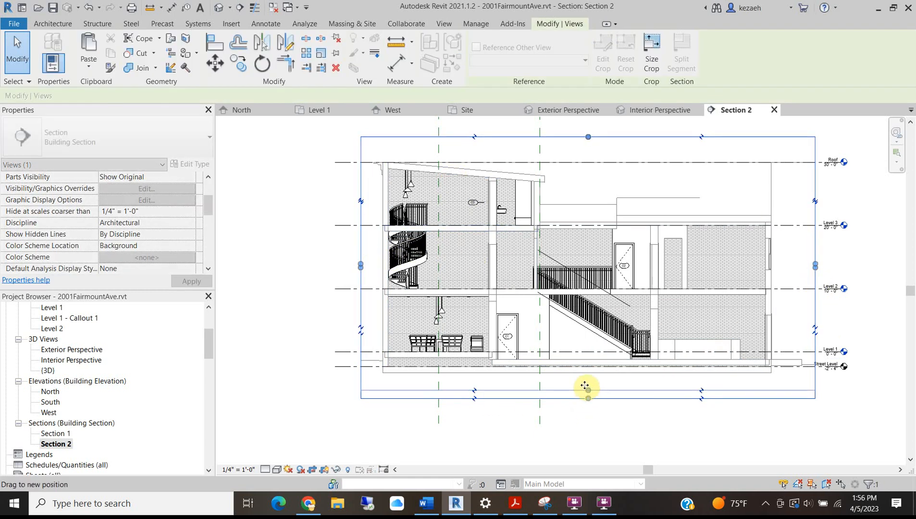
Change the section view's detail level and hide its crop region
left_click(267, 471)
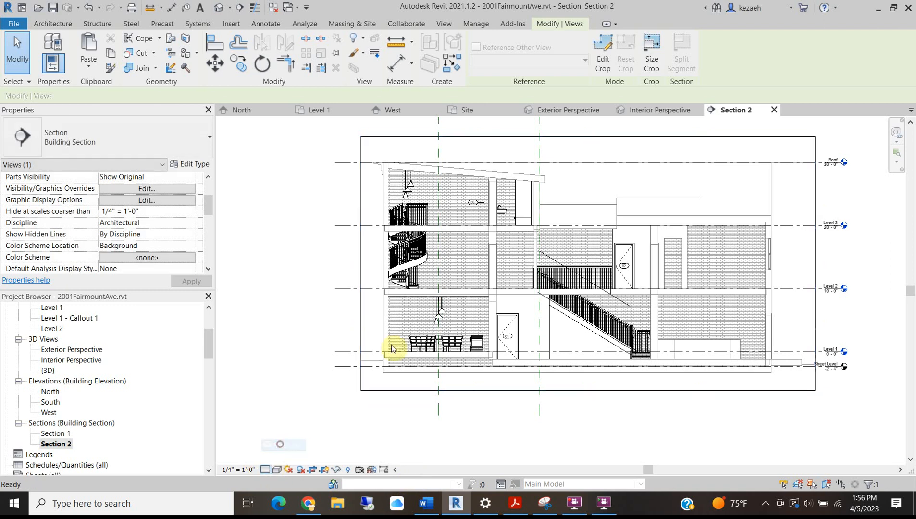
left_click(430, 361)
left_click(325, 470)
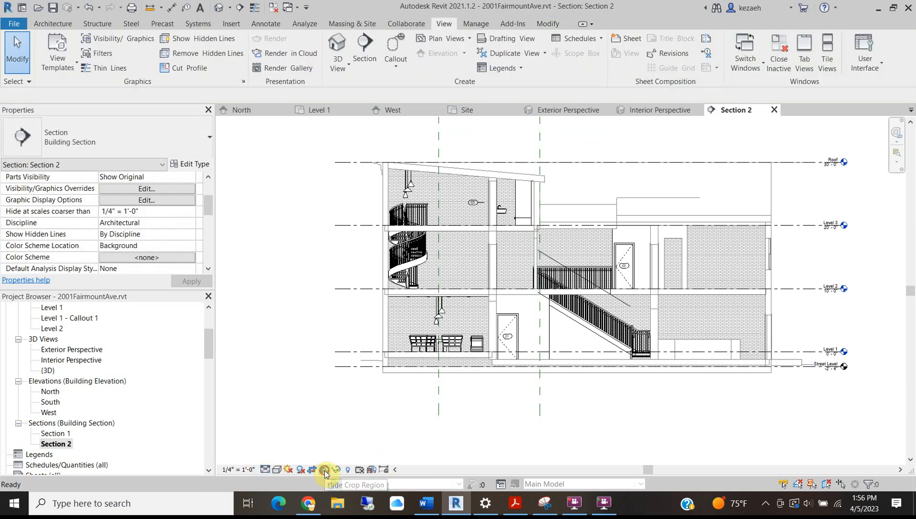
Examine the spiral stair, the straight stair and the straight stair's railing in the section
scroll(486, 273, "up", 4)
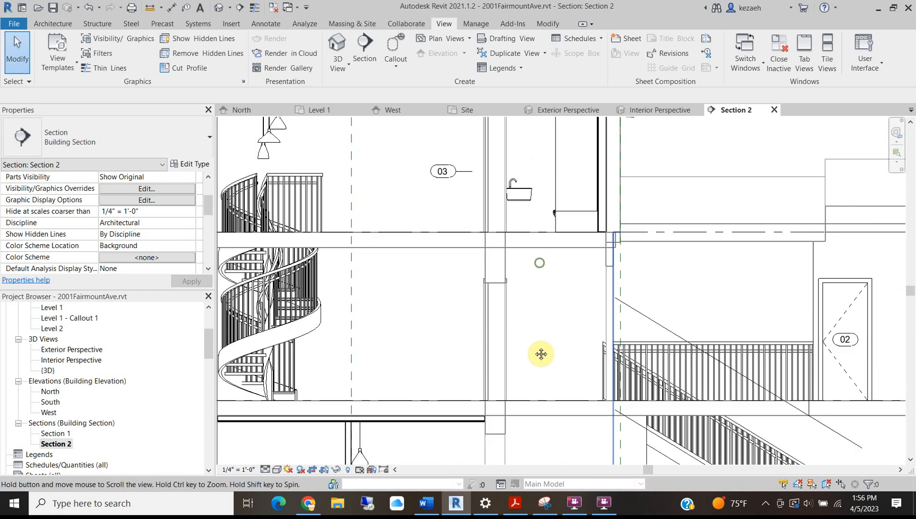
scroll(505, 264, "down", 4)
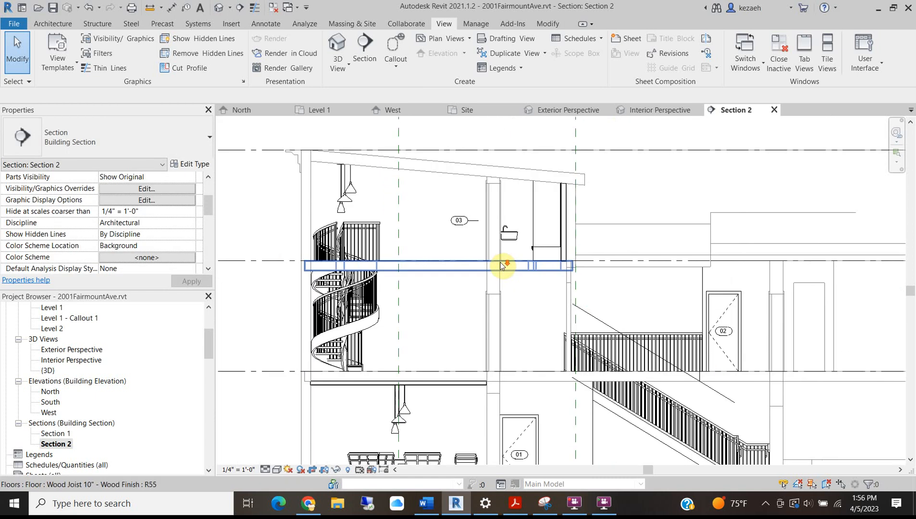
middle_click_drag(586, 402, 463, 274)
scroll(490, 261, "up", 3)
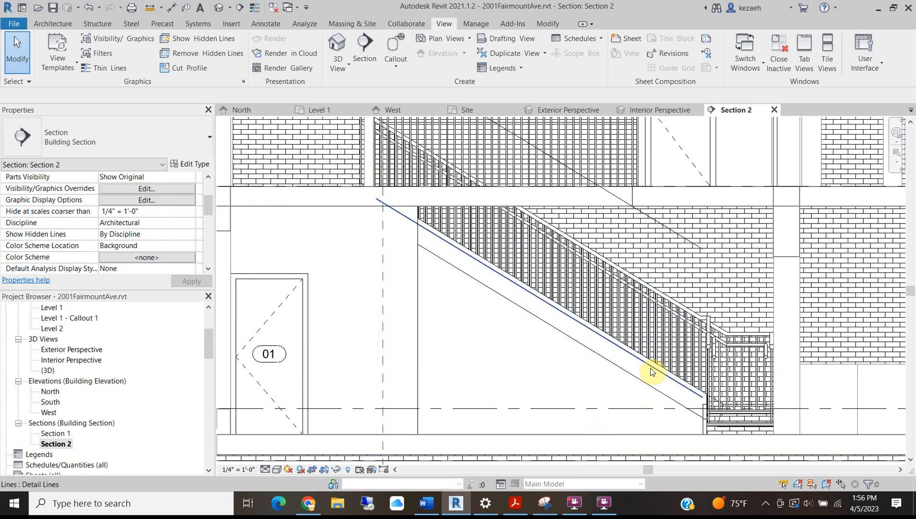
scroll(558, 288, "down", 3)
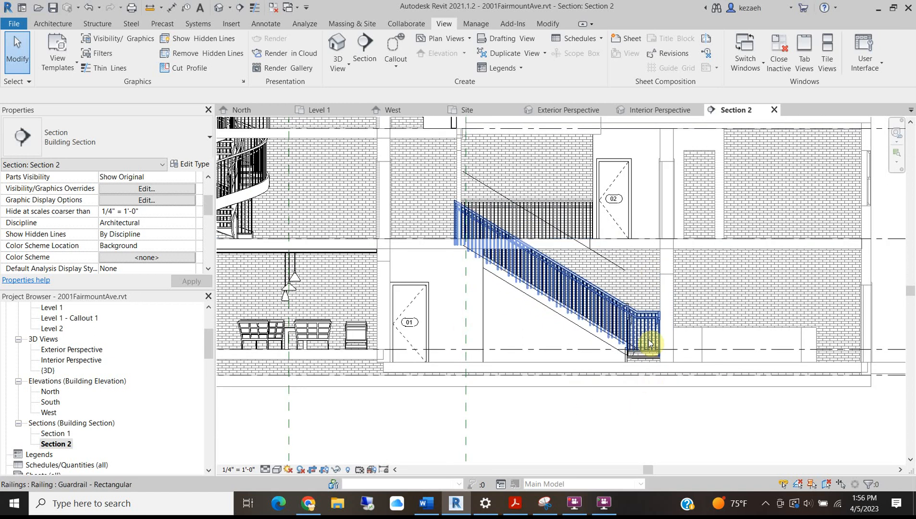
scroll(645, 365, "up", 5)
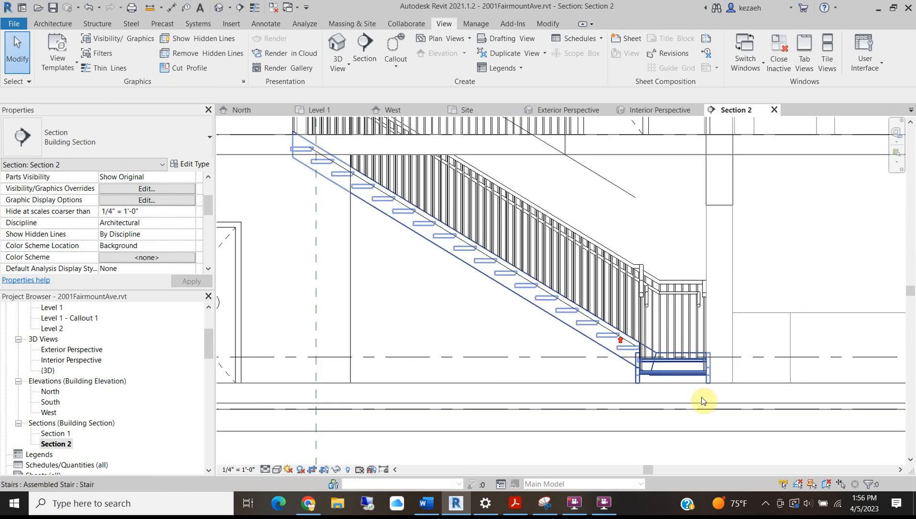
scroll(654, 361, "down", 4)
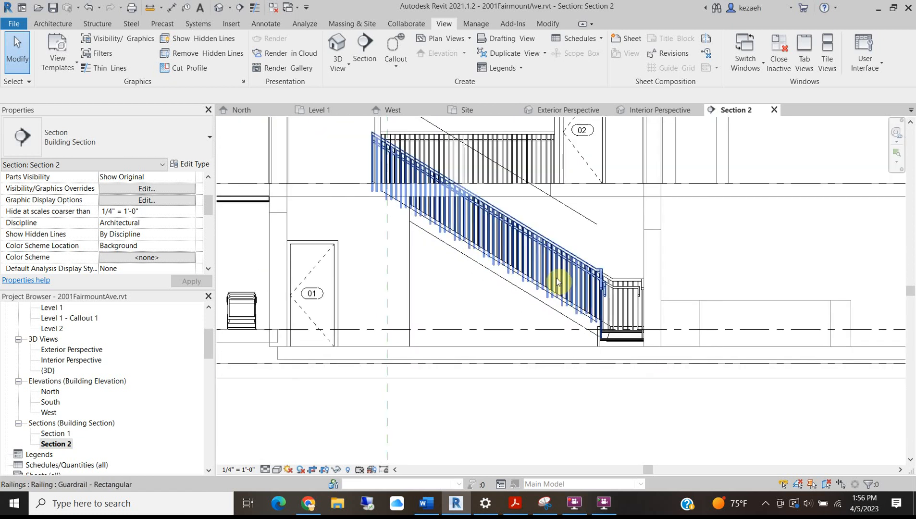
Delete the stray diagonal detail line above the straight stair in the section
middle_click_drag(405, 256, 717, 335)
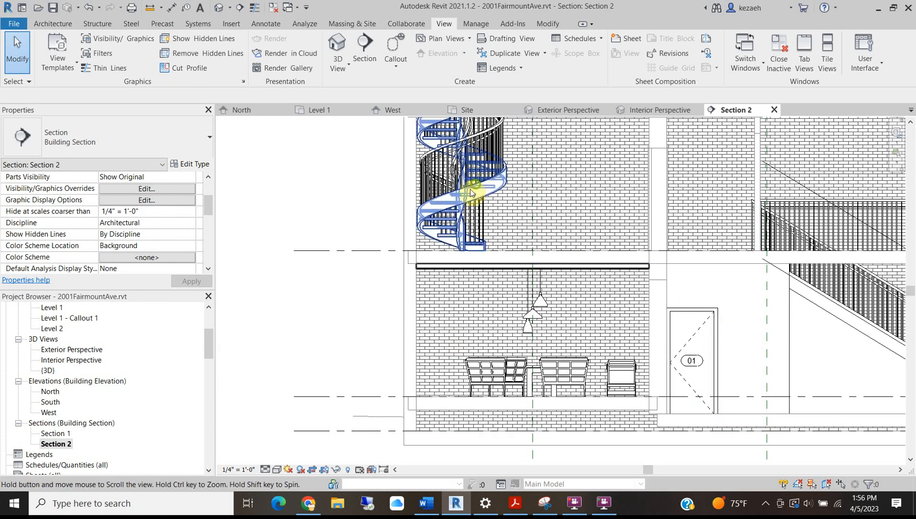
middle_click_drag(478, 184, 346, 279)
scroll(408, 246, "down", 2)
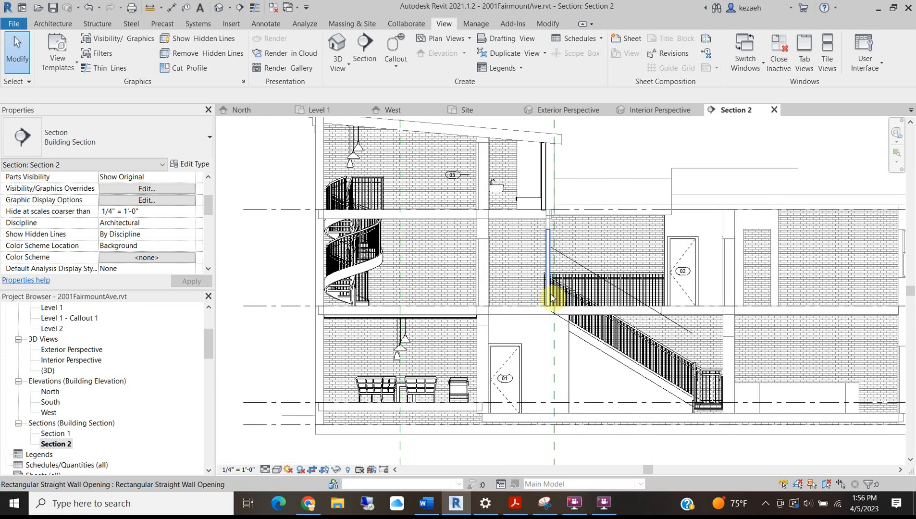
middle_click_drag(760, 374, 547, 352)
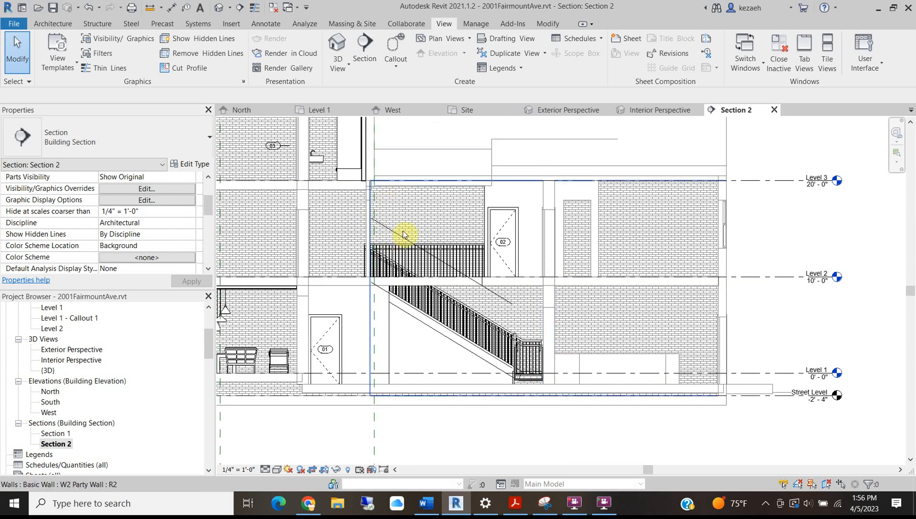
left_click(420, 247)
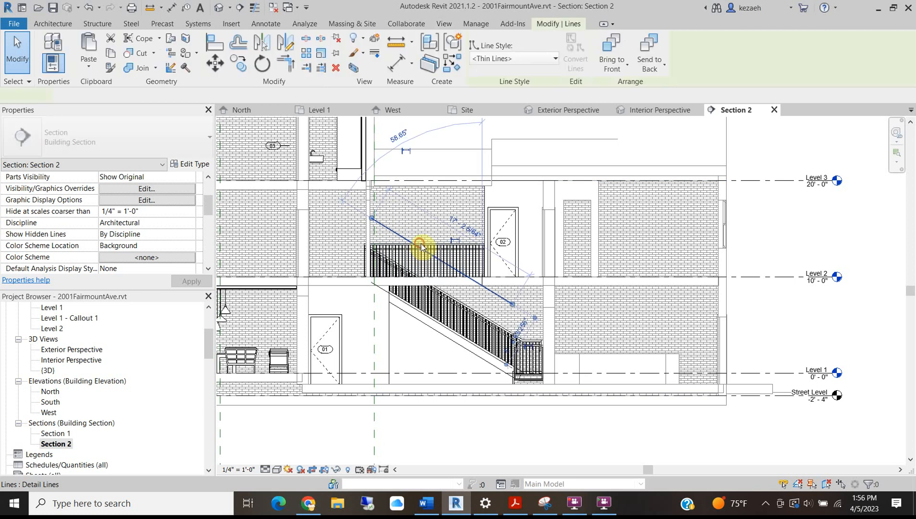
key("Escape")
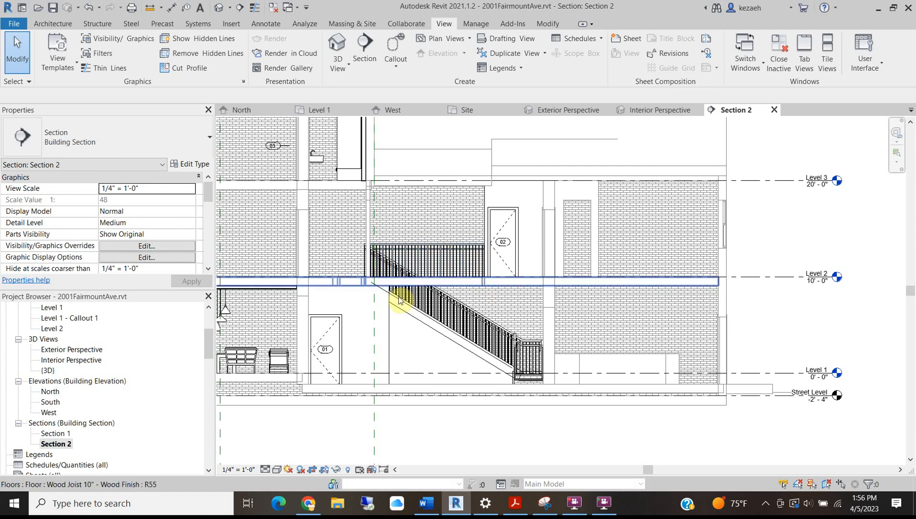
Create a callout in the section around the lower part of the straight stair and its guardrail
scroll(299, 317, "down", 1)
scroll(444, 346, "up", 2)
scroll(429, 343, "down", 1)
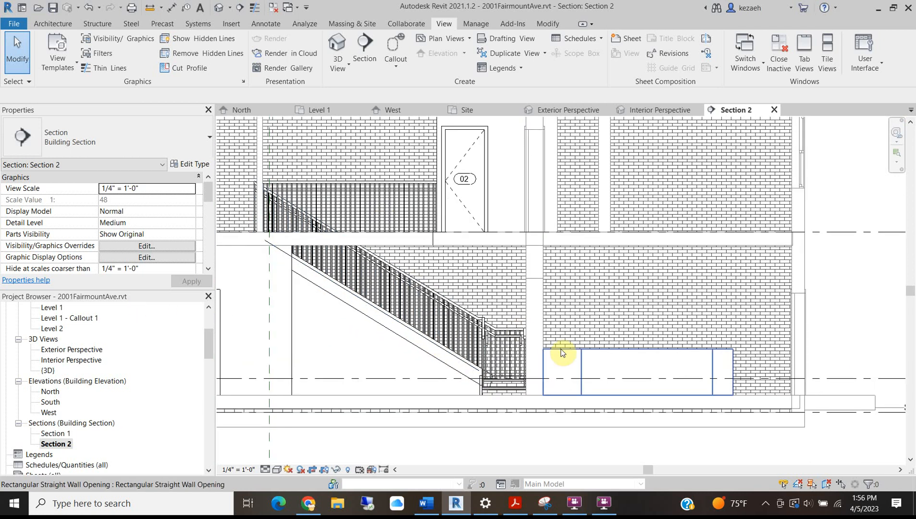
scroll(458, 300, "down", 1)
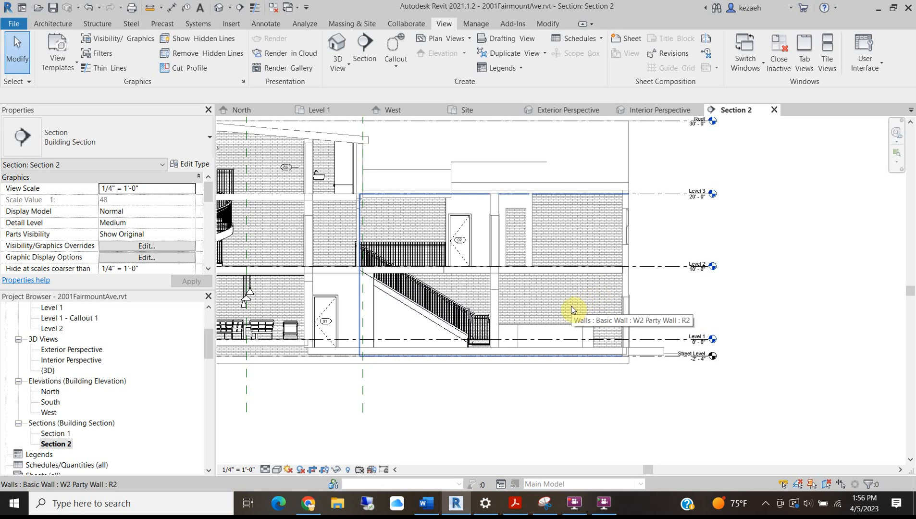
scroll(539, 315, "up", 3)
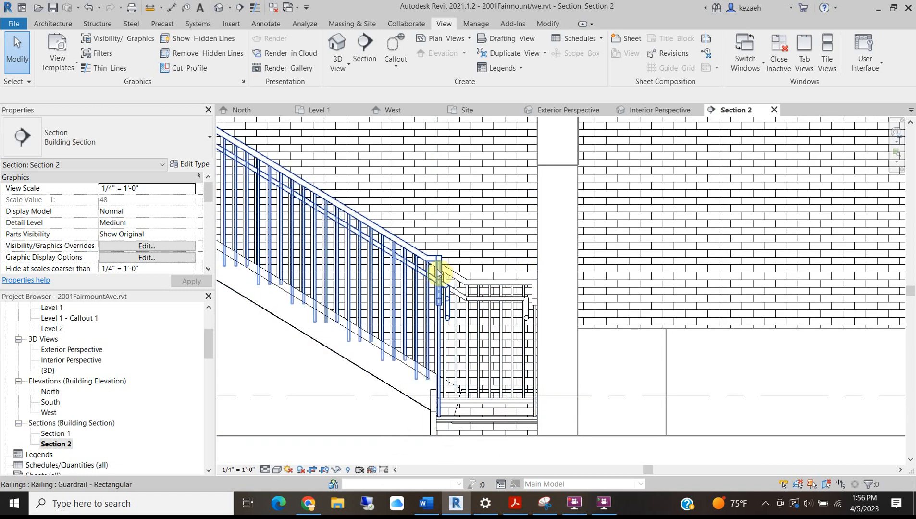
scroll(481, 319, "down", 1)
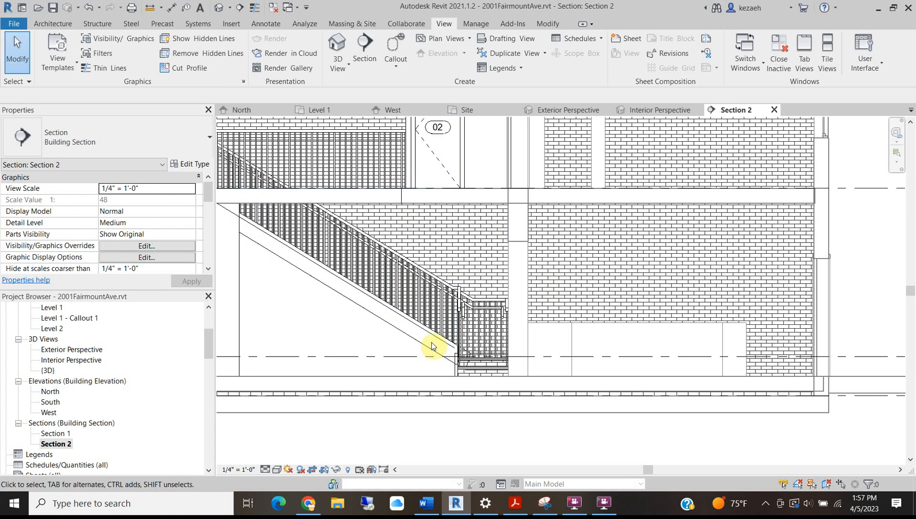
left_click(395, 45)
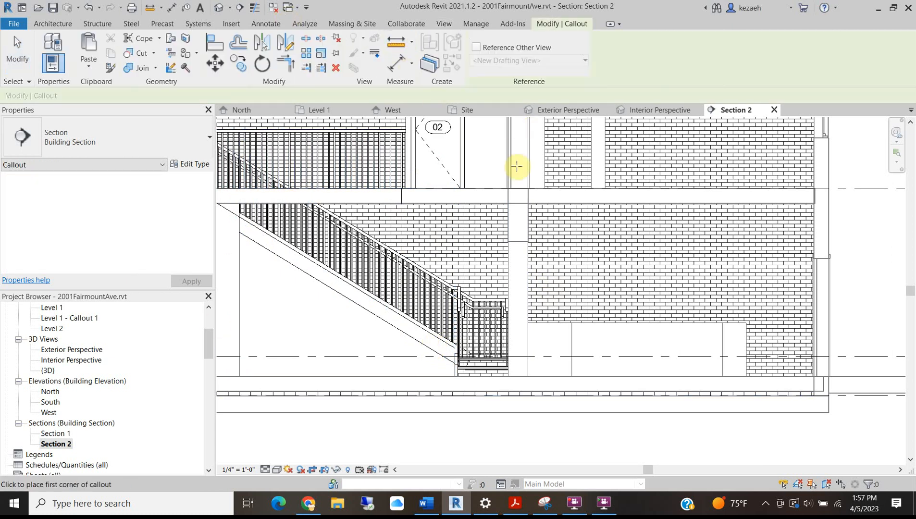
scroll(522, 316, "up", 3)
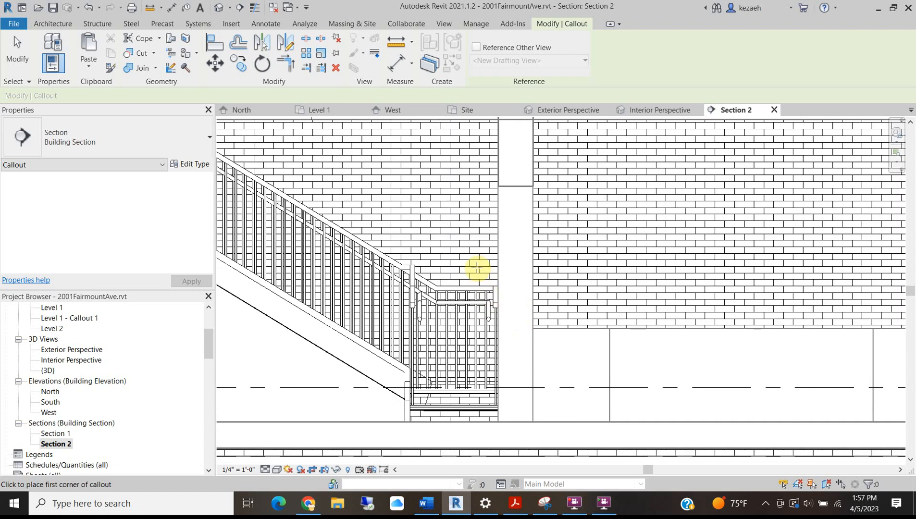
scroll(403, 284, "down", 2)
scroll(423, 296, "up", 3)
left_click(414, 240)
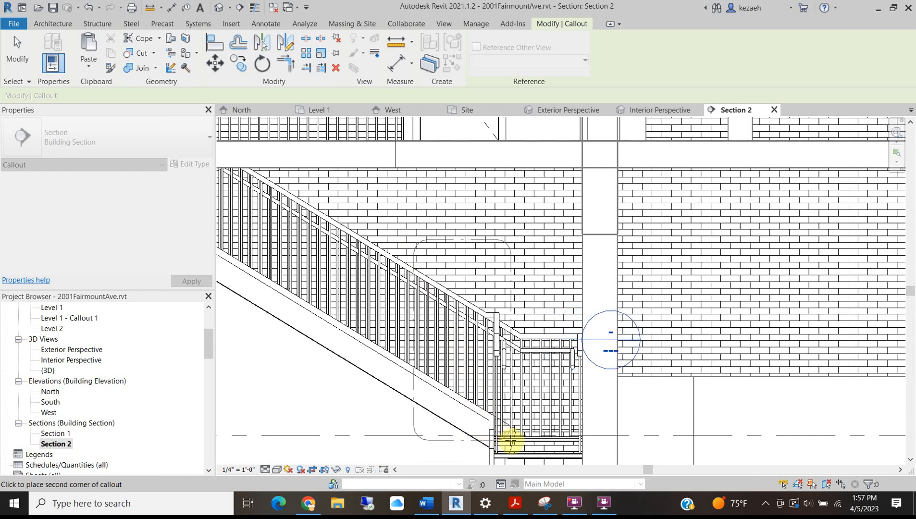
left_click(483, 448)
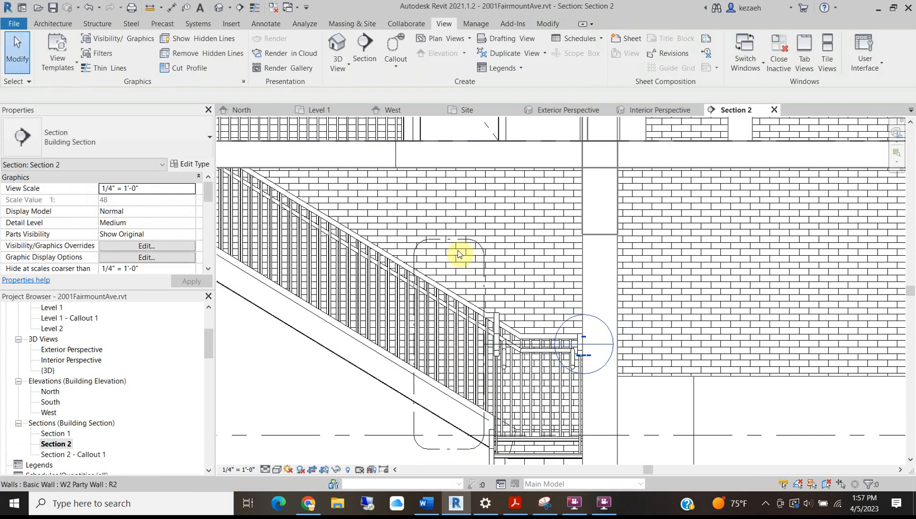
Reposition the callout over the post at the stair's foot and tighten its lower edge and the edge on the stair side
left_click(448, 241)
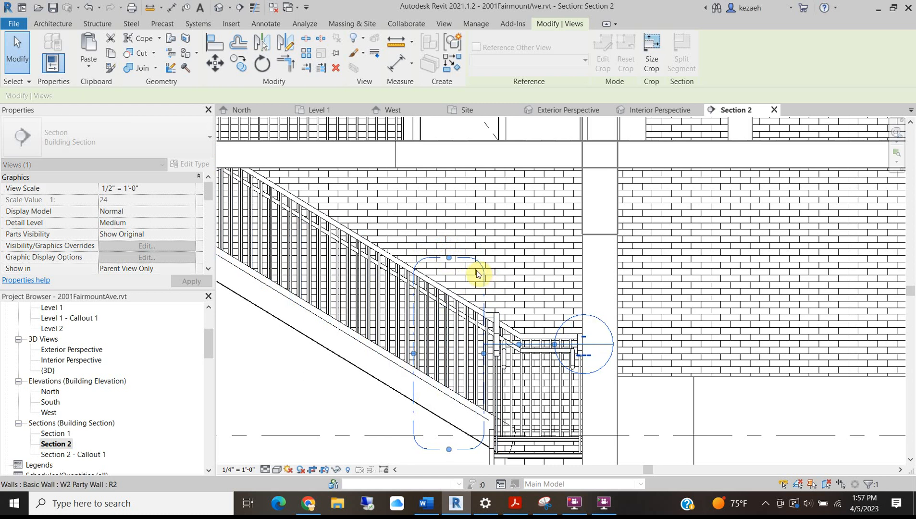
left_click_drag(469, 259, 514, 317)
middle_click_drag(526, 348, 498, 219)
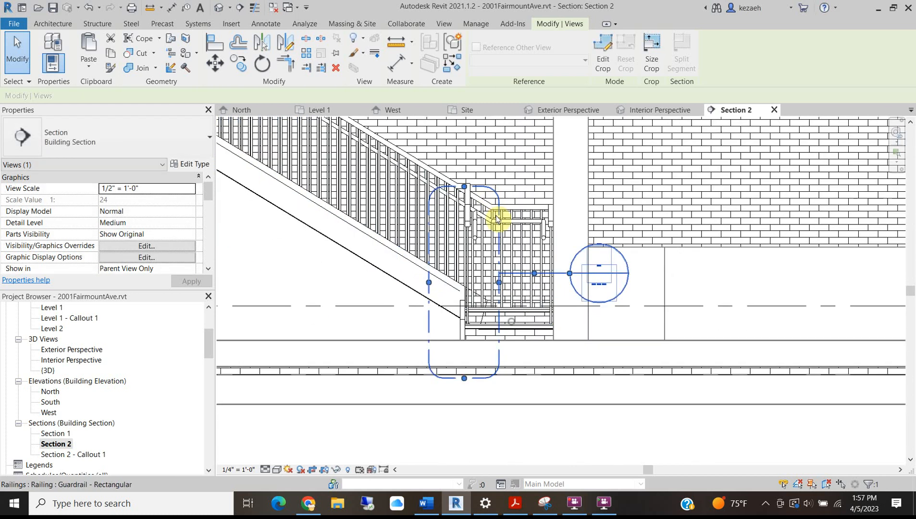
left_click_drag(464, 378, 465, 351)
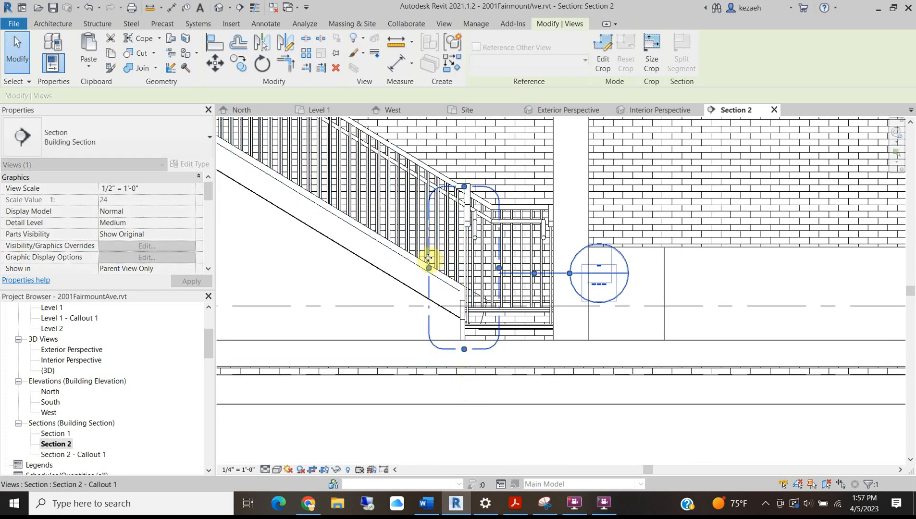
left_click_drag(429, 262, 445, 264)
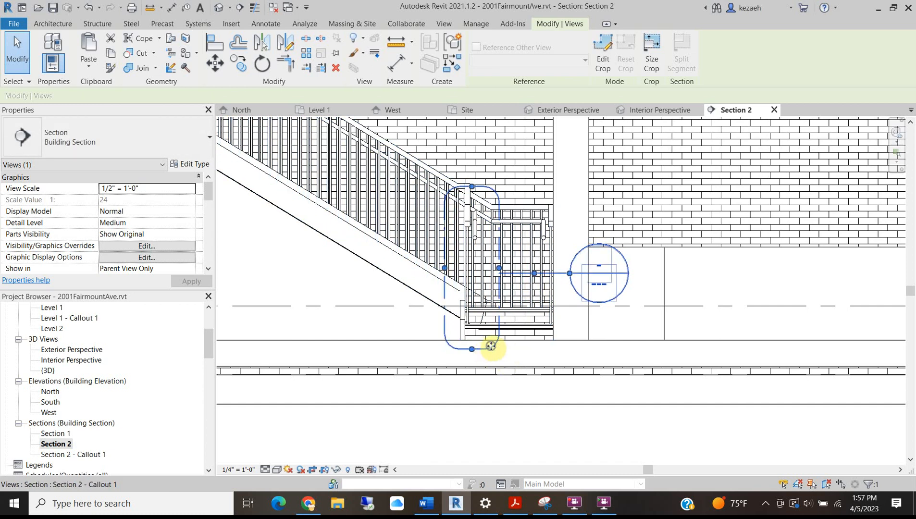
Open the stair callout's view and examine the guardrail's end, the handrail and the stair base
right_click(491, 345)
left_click(535, 136)
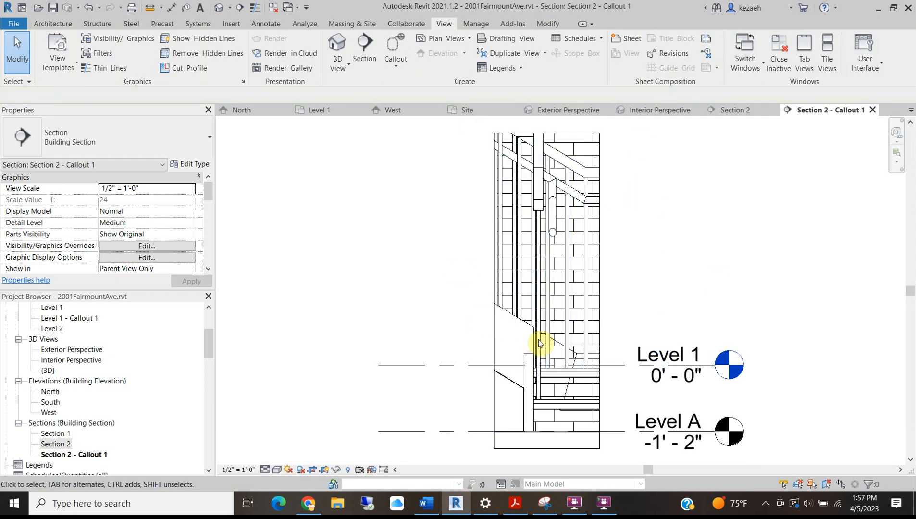
scroll(499, 311, "down", 3)
scroll(483, 285, "up", 5)
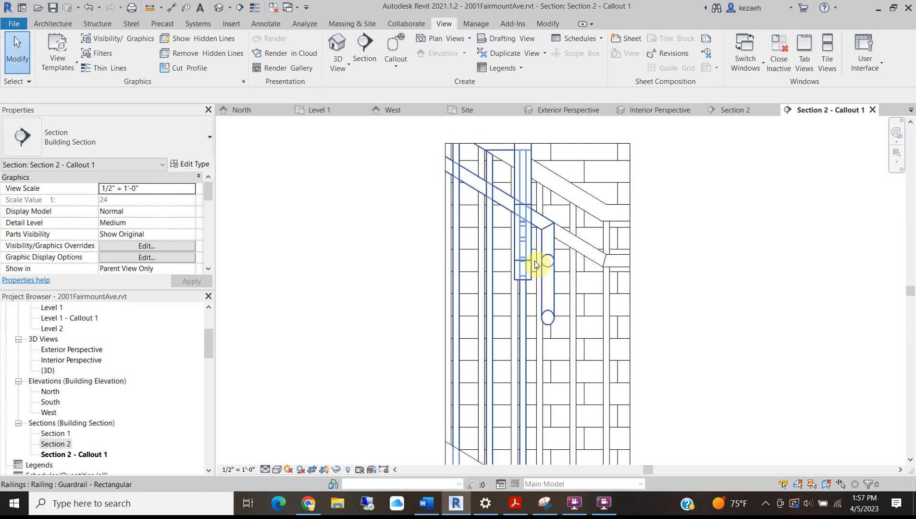
scroll(522, 217, "down", 2)
scroll(530, 298, "up", 2)
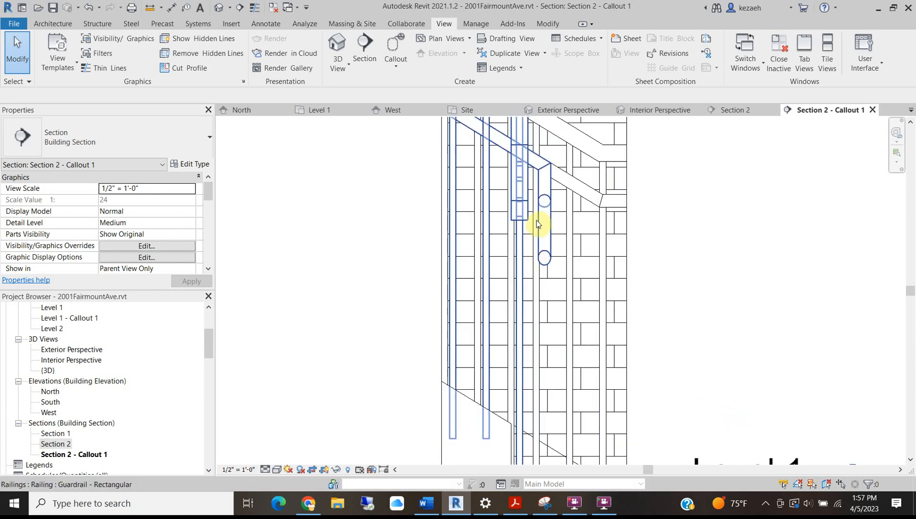
scroll(537, 223, "down", 5)
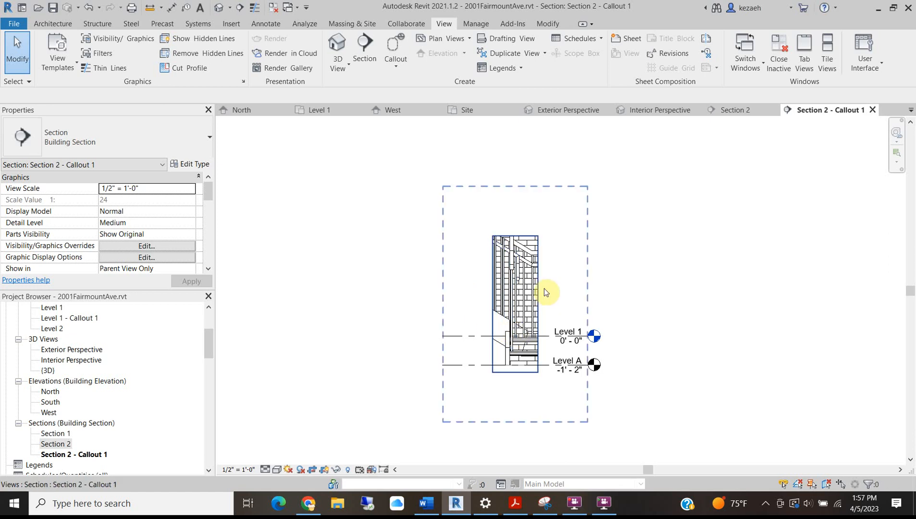
scroll(485, 278, "up", 3)
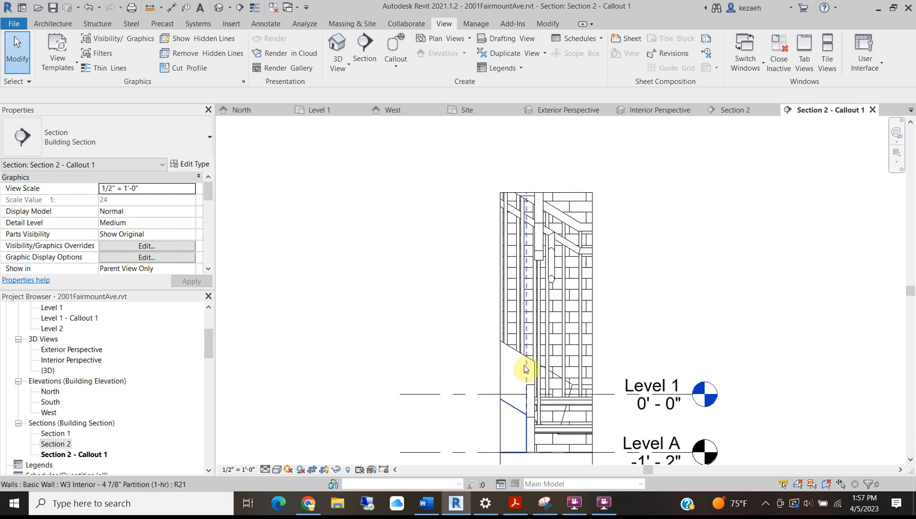
scroll(544, 245, "up", 2)
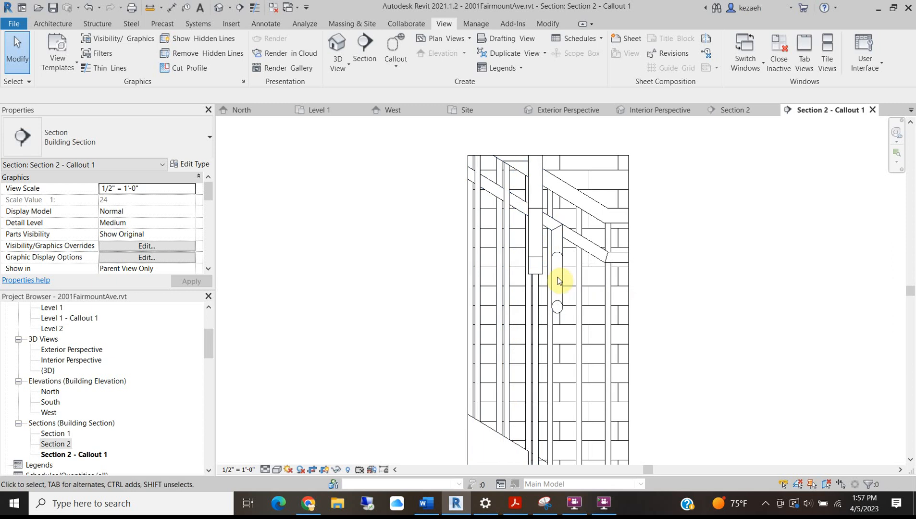
scroll(530, 270, "down", 3)
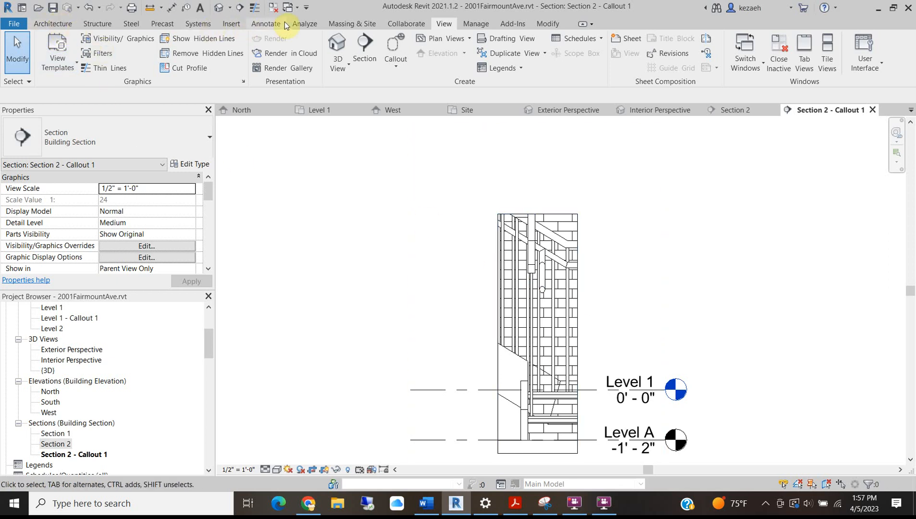
Start a Diagonal Crosshatch filled region in the callout view at the top rail's end
left_click(267, 23)
left_click(266, 53)
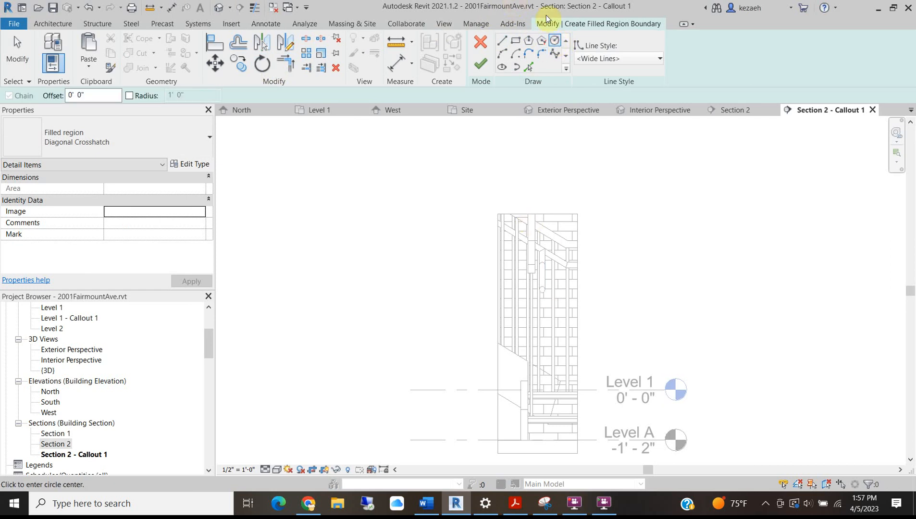
scroll(542, 273, "up", 2)
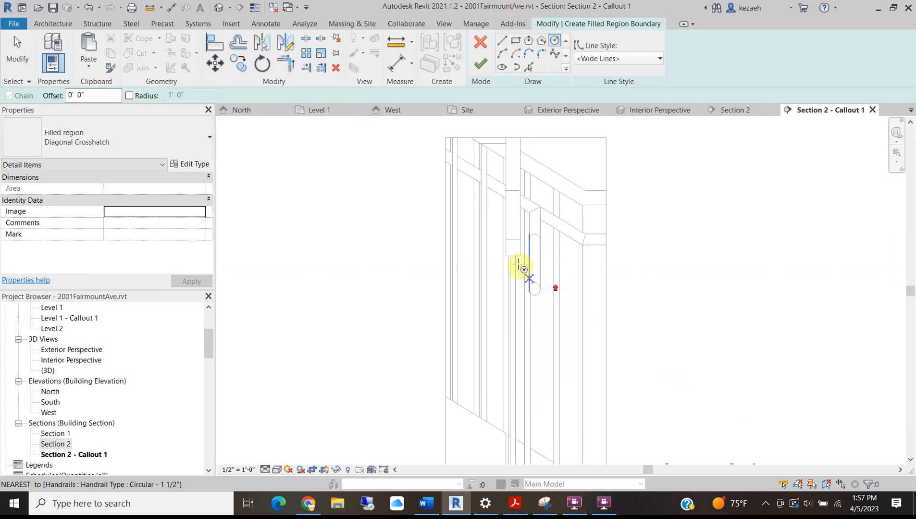
scroll(524, 236, "up", 2)
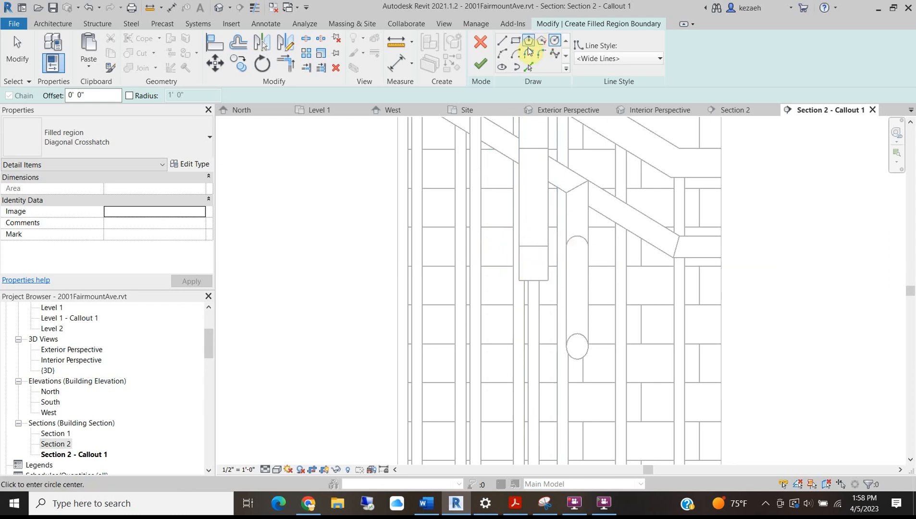
left_click(504, 55)
scroll(542, 259, "up", 2)
left_click(503, 235)
left_click(557, 235)
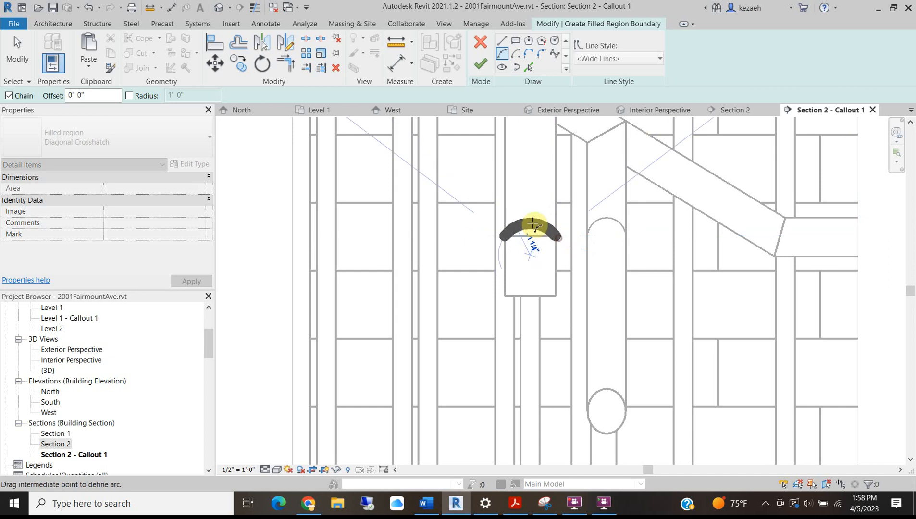
scroll(528, 234, "down", 2)
scroll(587, 196, "up", 2)
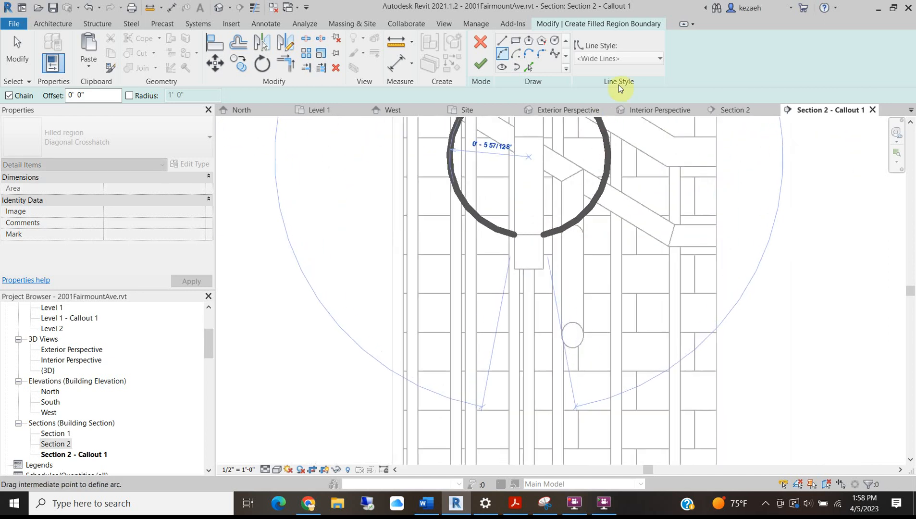
key("Escape")
key("Escape")
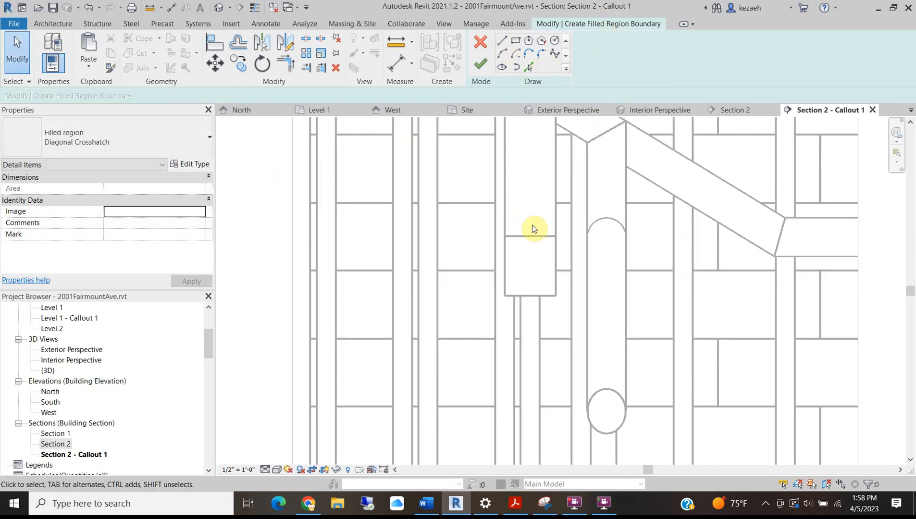
Using Medium Lines, sketch a shallow crown arc across the top rail's end and a small bulging arc on the side facing the handrail
scroll(518, 226, "down", 3)
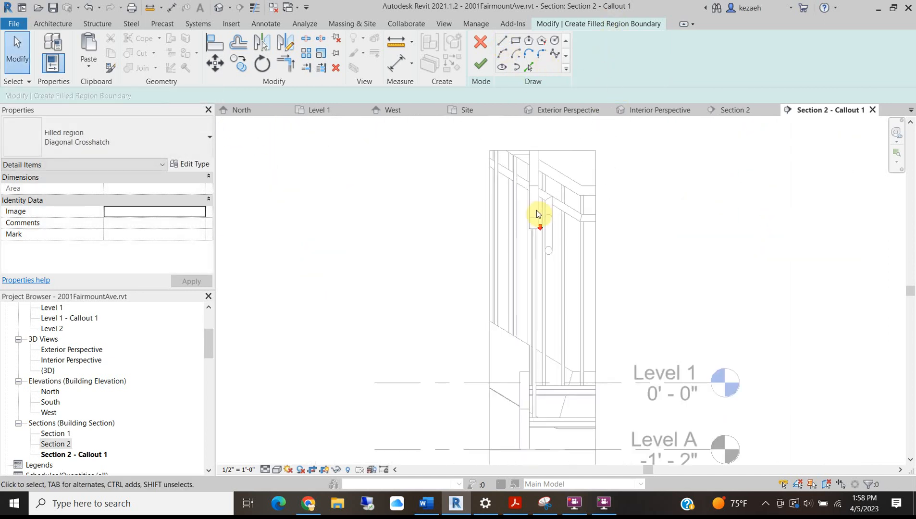
left_click(504, 42)
left_click(484, 61)
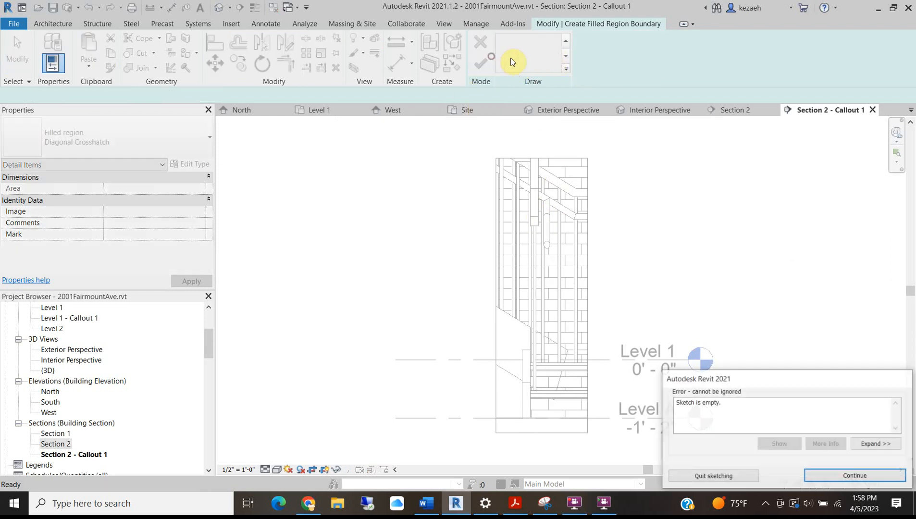
left_click(855, 476)
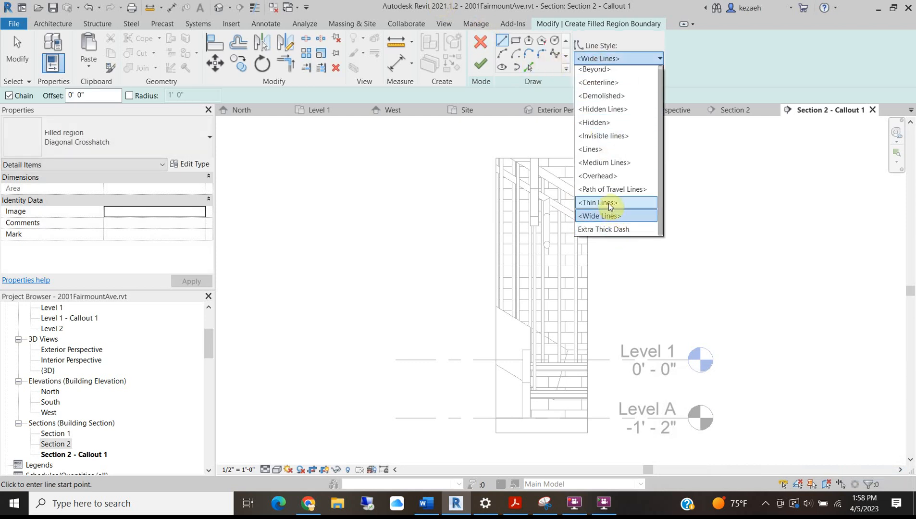
left_click(619, 164)
scroll(529, 149, "up", 8)
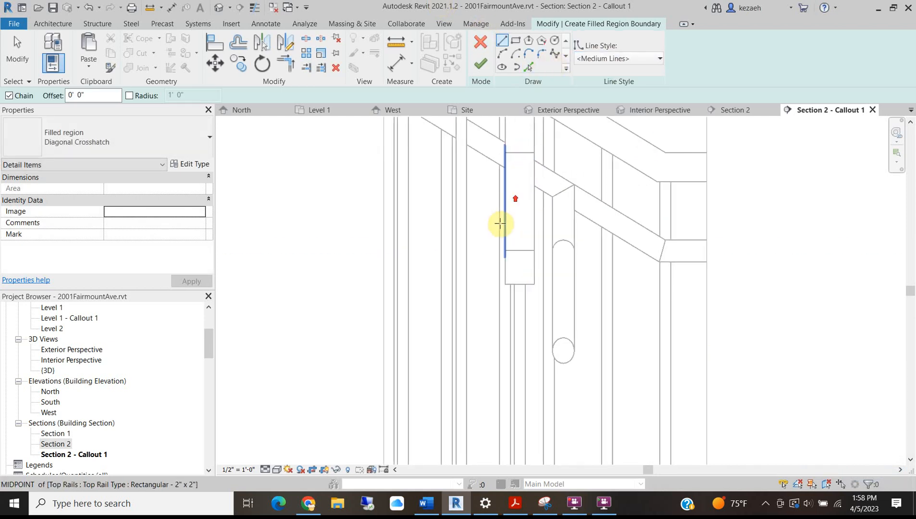
left_click(507, 278)
left_click(557, 278)
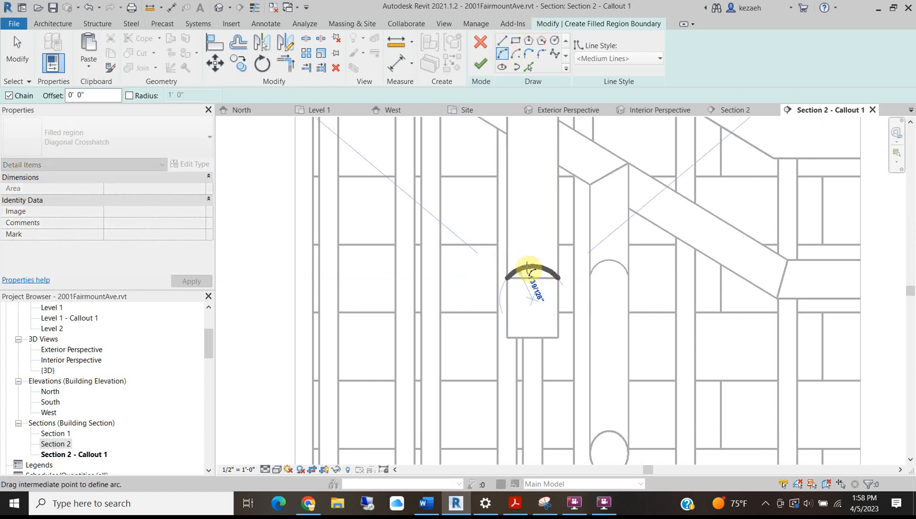
left_click(529, 267)
scroll(557, 279, "up", 3)
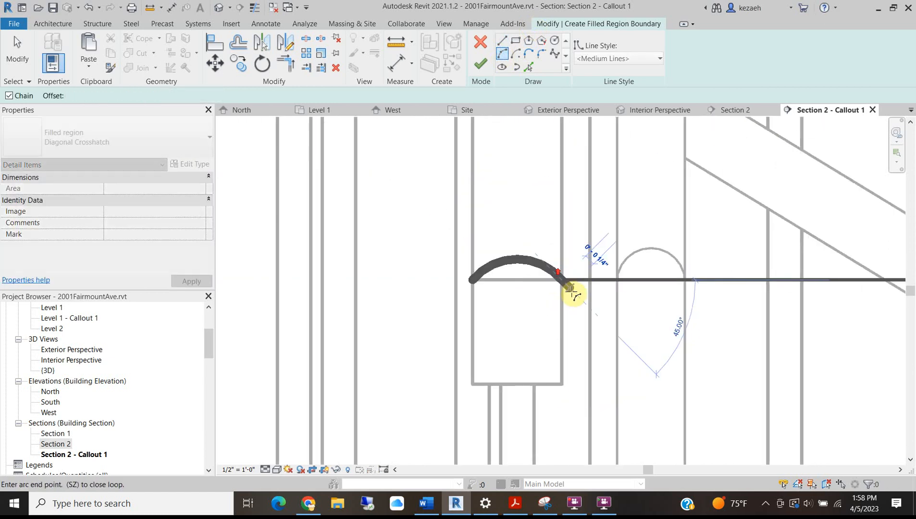
left_click(564, 316)
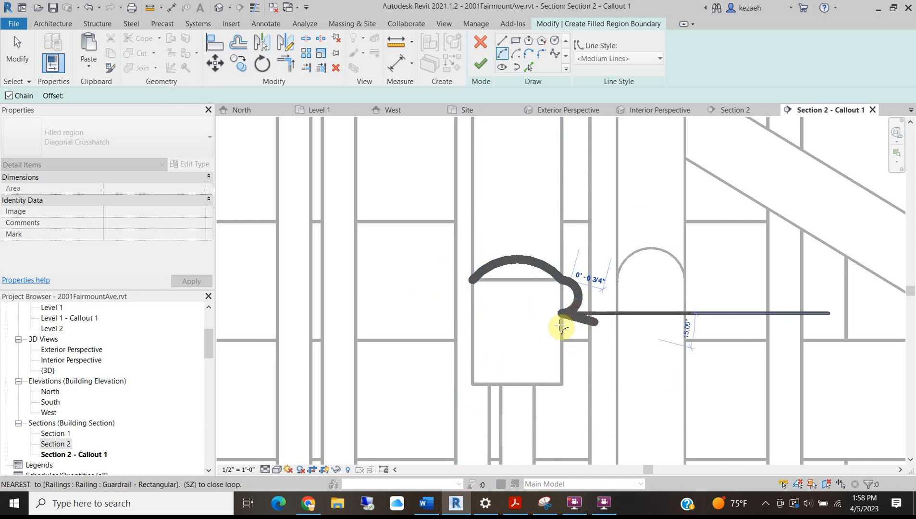
Continue the boundary with a short vertical line and a 1-inch horizontal line to the rail's centre, and add a vertical centre line below the crown arc
key("Escape")
left_click(505, 52)
left_click(502, 40)
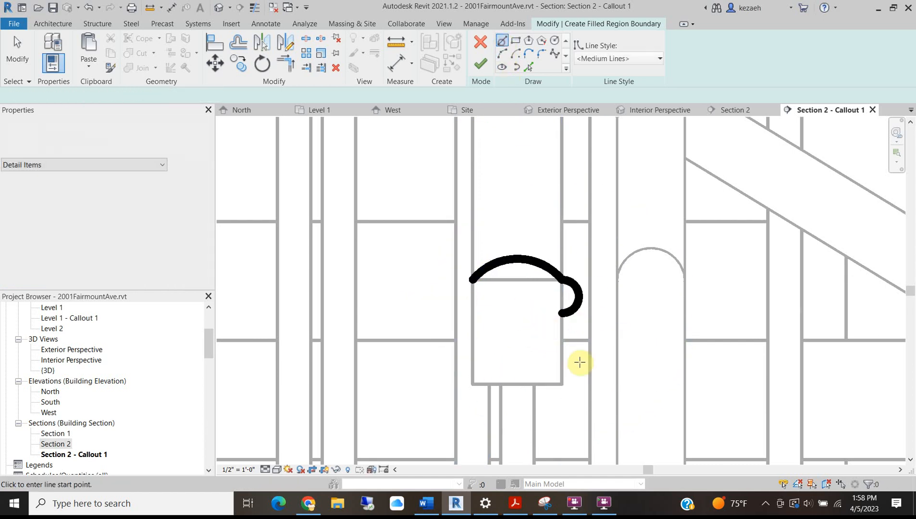
left_click(559, 313)
left_click(562, 331)
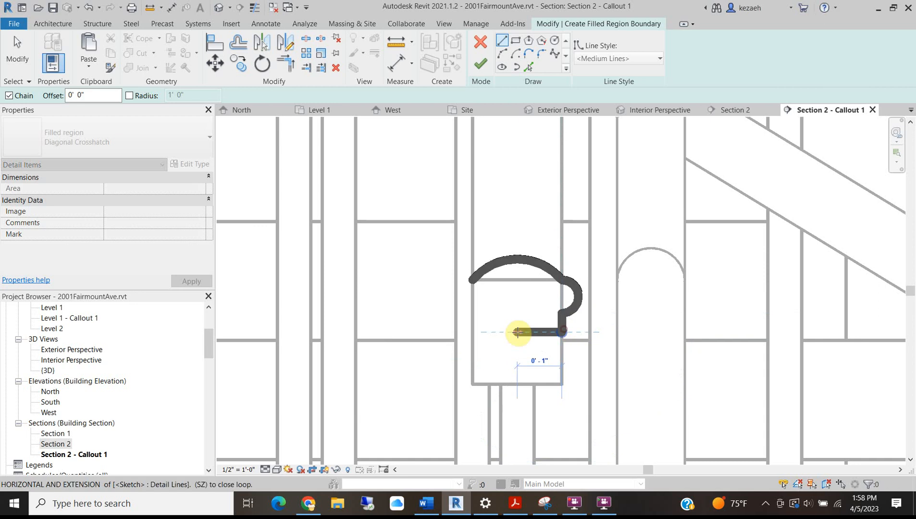
left_click(517, 332)
left_click(517, 259)
key("Escape")
key("Escape")
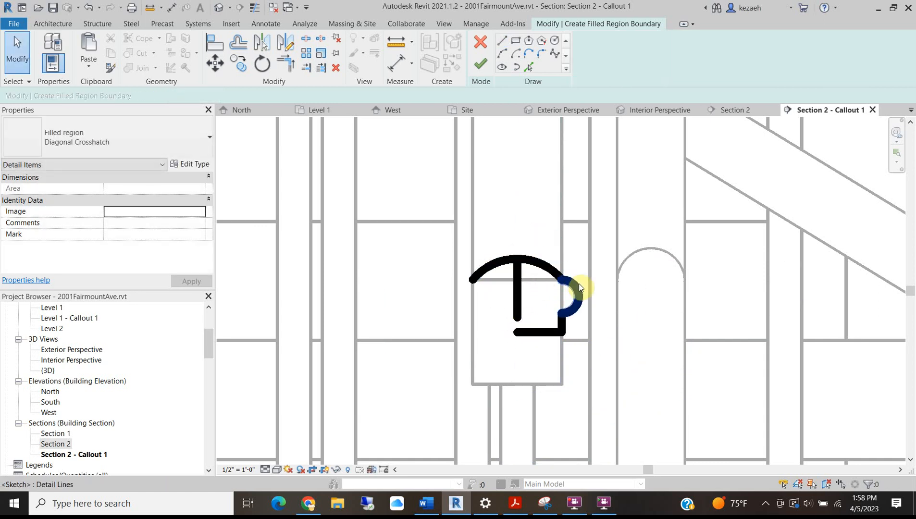
Mirror the side arc and two straight lines about the centre line to close the profile, and delete the centre line
left_click(580, 287)
left_click(561, 327, "ctrl")
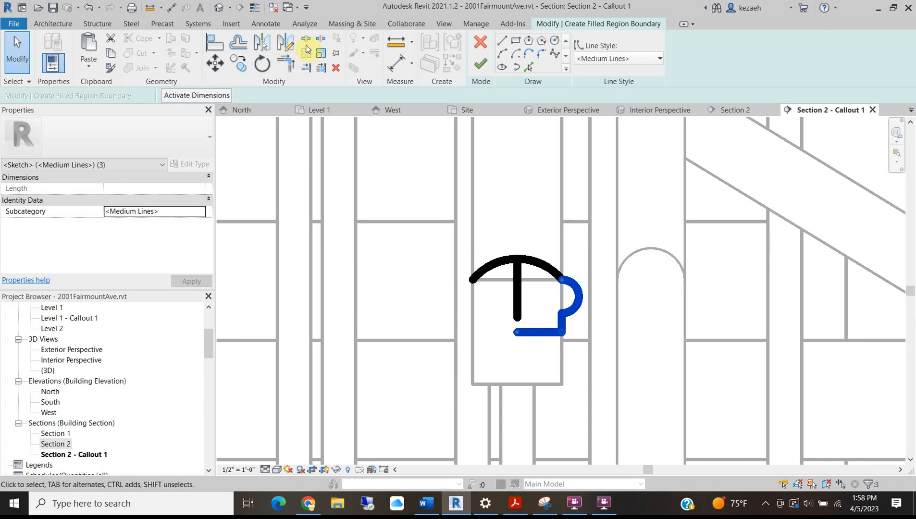
left_click(271, 44)
left_click(517, 289)
left_click(523, 286)
left_click(516, 284)
key("Delete")
scroll(517, 280, "down", 4)
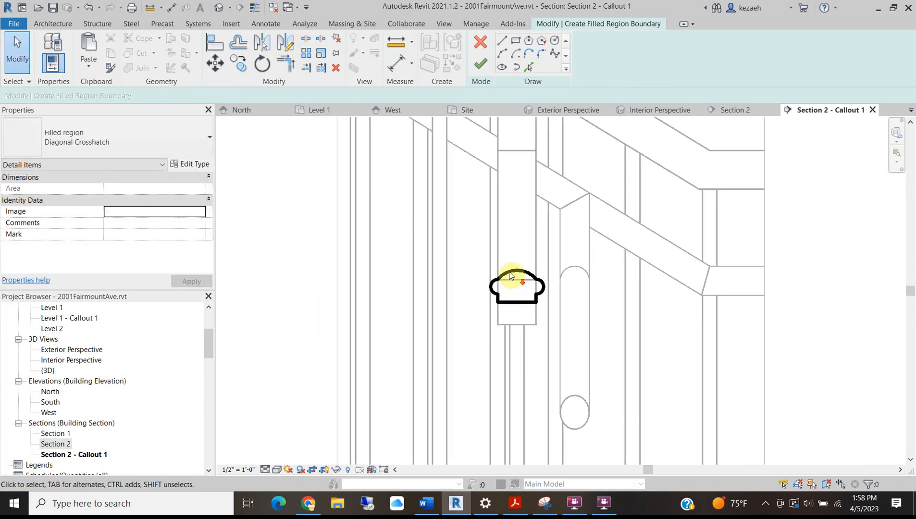
Change the rail profile's filled region type to Wood 1 and finish the region
scroll(514, 279, "up", 4)
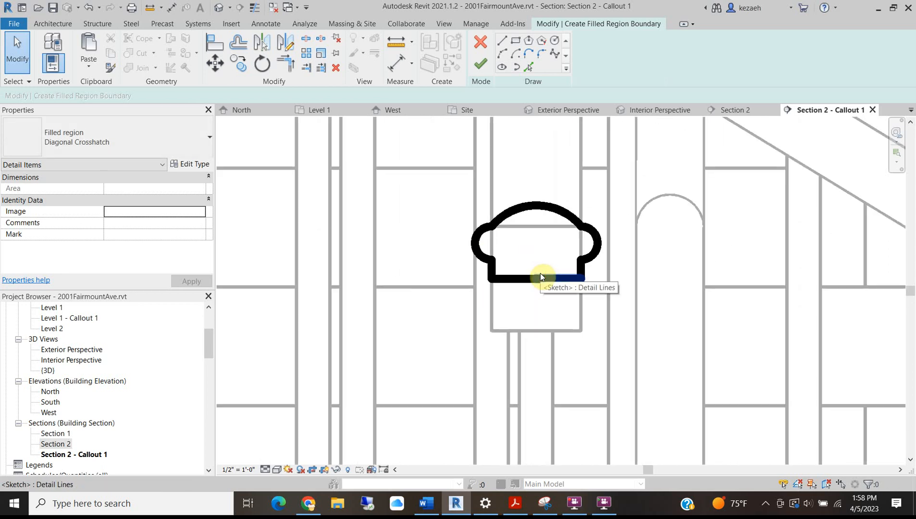
left_click(97, 148)
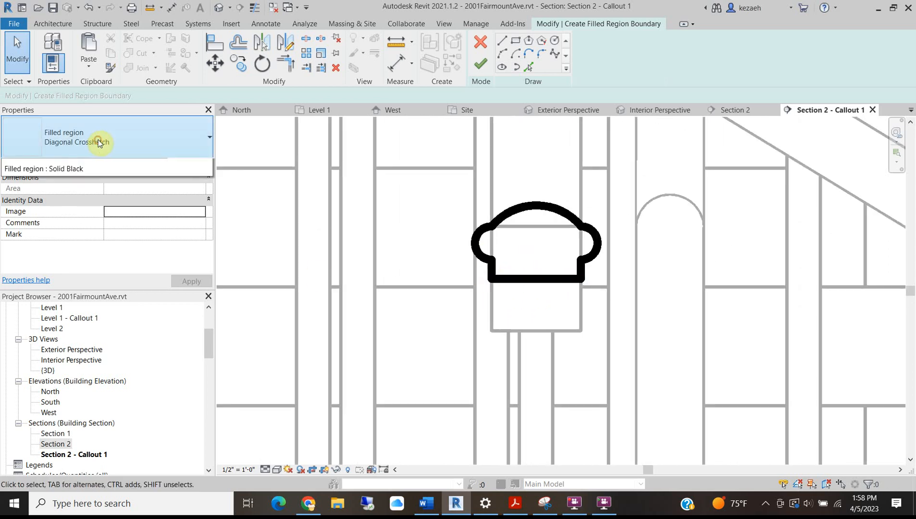
left_click(50, 339)
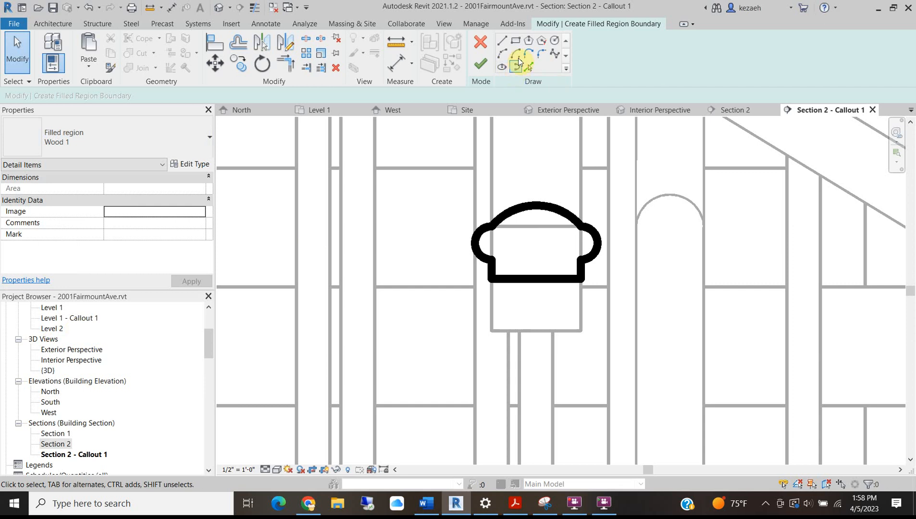
left_click(486, 67)
scroll(572, 274, "down", 5)
key("Escape")
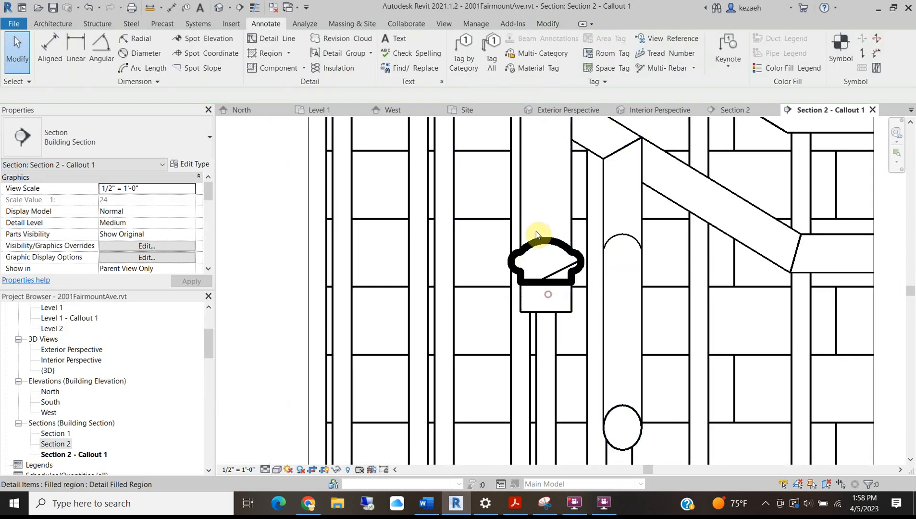
Examine the baluster beneath the rail profile down to the stair base
scroll(564, 247, "down", 4)
middle_click_drag(548, 298, 541, 204)
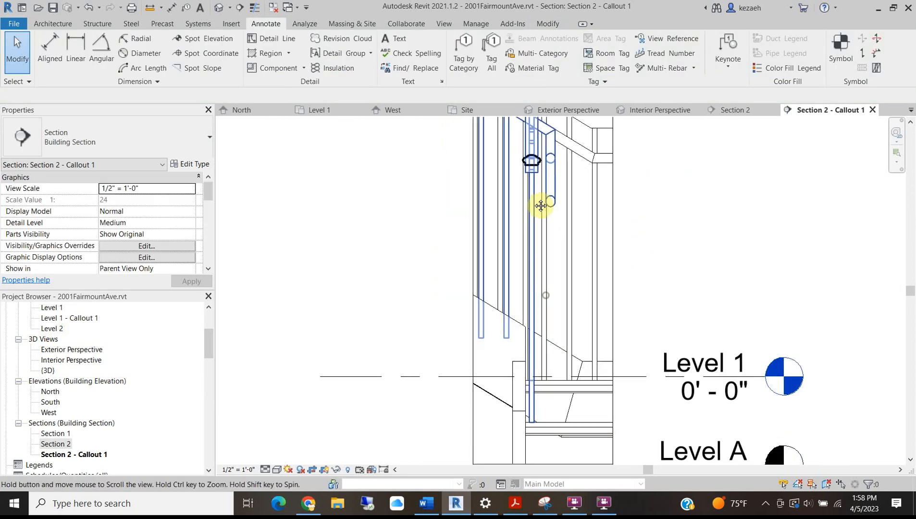
scroll(530, 149, "up", 3)
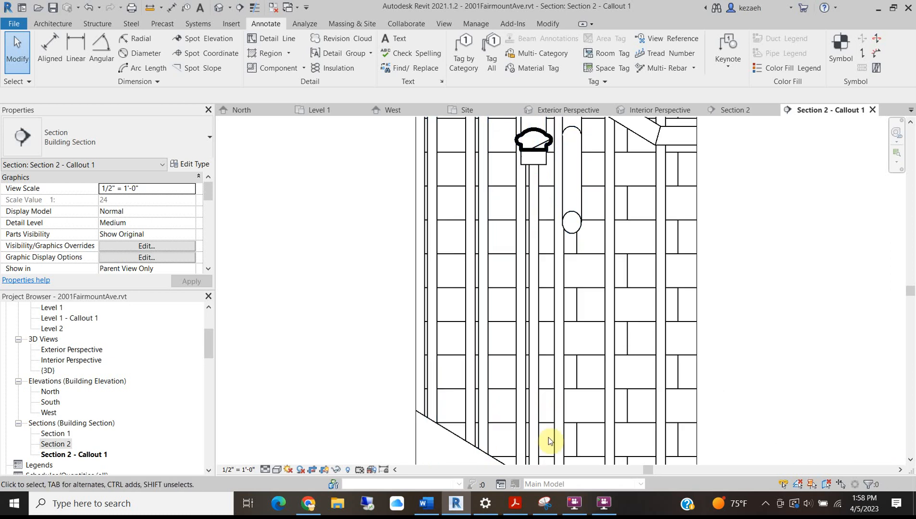
scroll(528, 252, "down", 3)
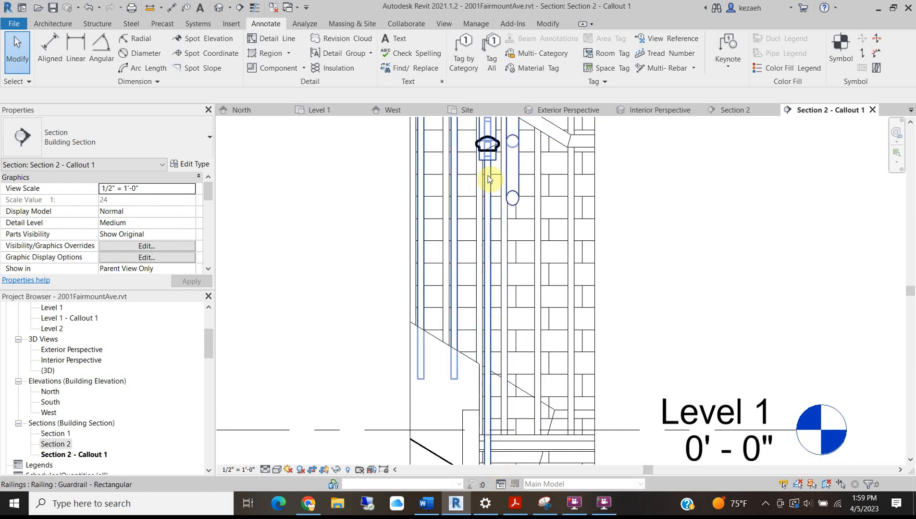
scroll(489, 179, "down", 3)
scroll(476, 213, "up", 5)
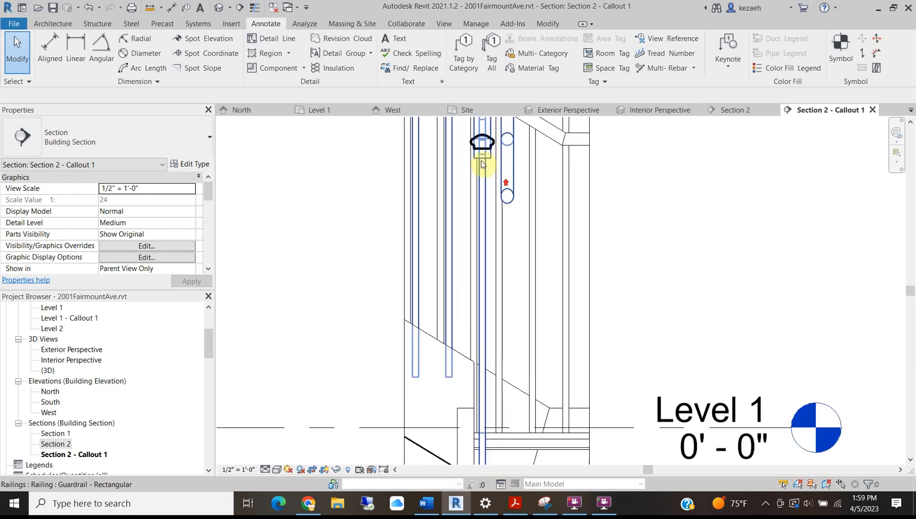
scroll(472, 173, "up", 2)
scroll(496, 212, "down", 4)
Start another filled region with Thin Lines and sketch a rectangle over the baluster, about 3/4 inch wide and 3'-4" tall, from the rail's underside to the base
left_click(271, 54)
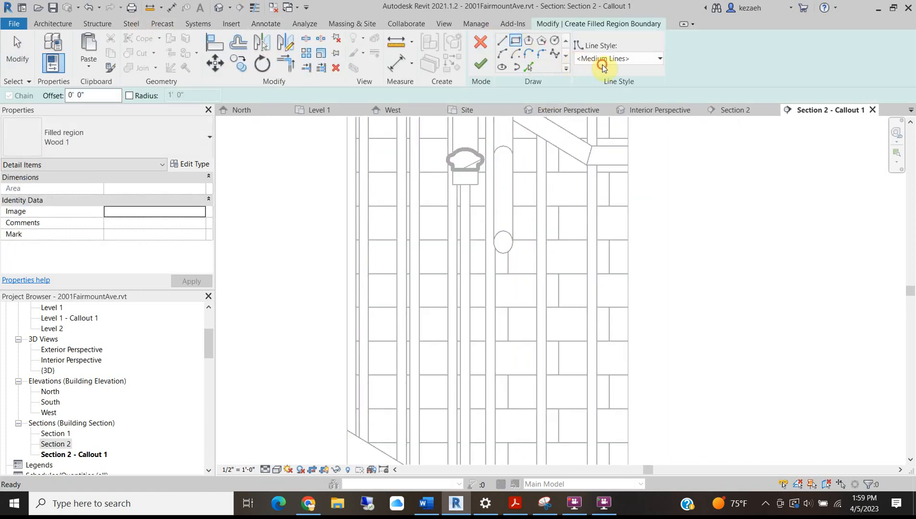
left_click(602, 64)
left_click(614, 207)
scroll(480, 185, "up", 2)
left_click(459, 186)
scroll(442, 129, "down", 2)
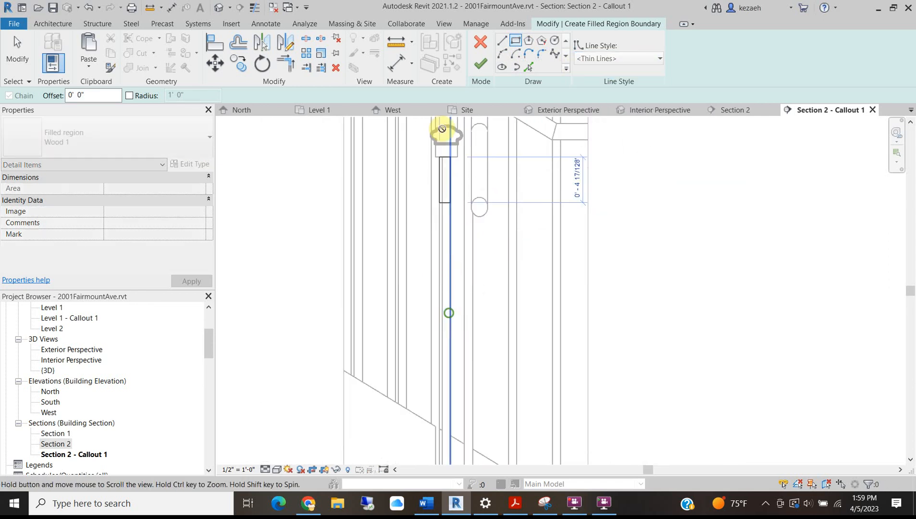
middle_click_drag(442, 129, 442, 124)
middle_click_drag(435, 372, 435, 393)
scroll(450, 328, "up", 2)
left_click(422, 325)
scroll(422, 323, "down", 2)
middle_click_drag(461, 159, 474, 331)
middle_click_drag(478, 209, 479, 221)
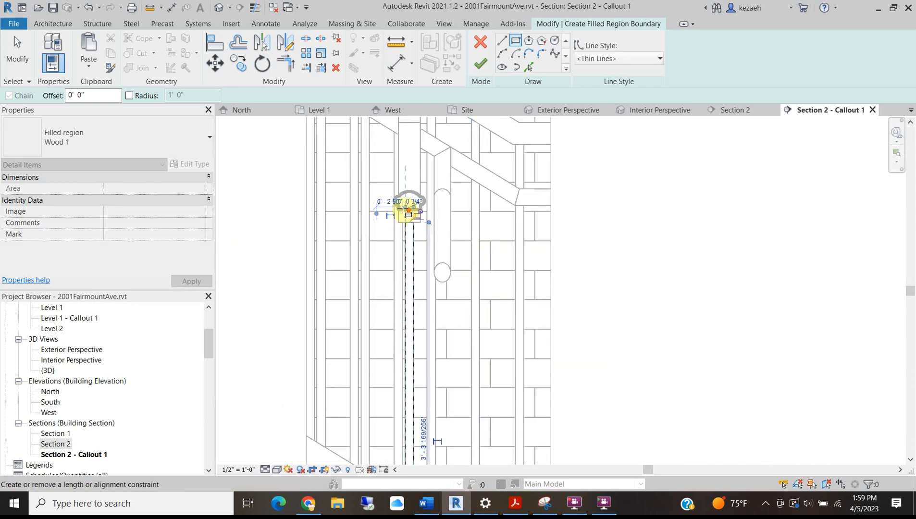
Extend the baluster rectangle's top edge up into the rail profile and finish the filled region
scroll(415, 225, "up", 2)
key("Escape")
key("Escape")
left_click_drag(417, 243, 419, 204)
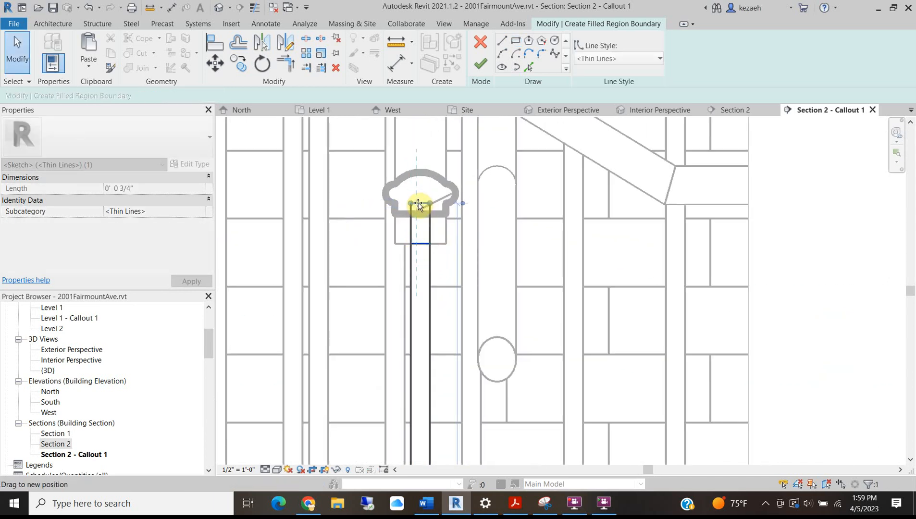
left_click(482, 64)
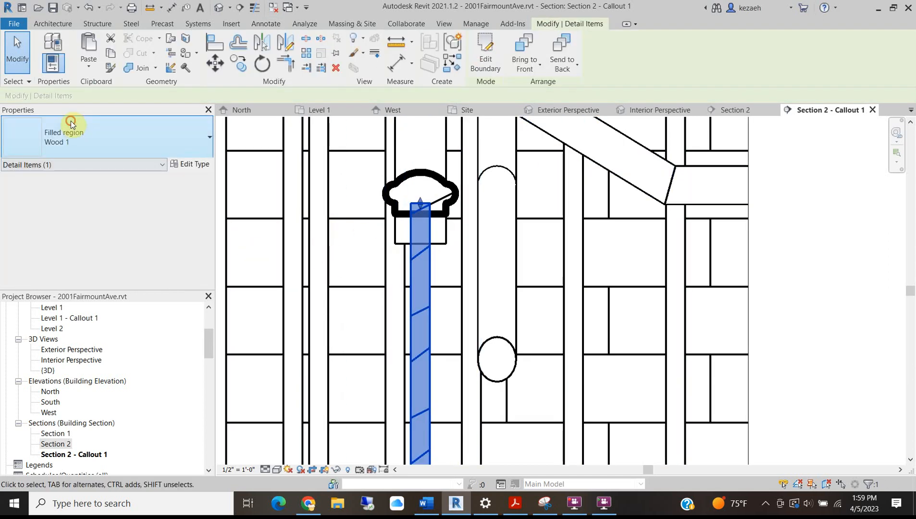
Change the baluster's filled region type to Diagonal Down
left_click(70, 121)
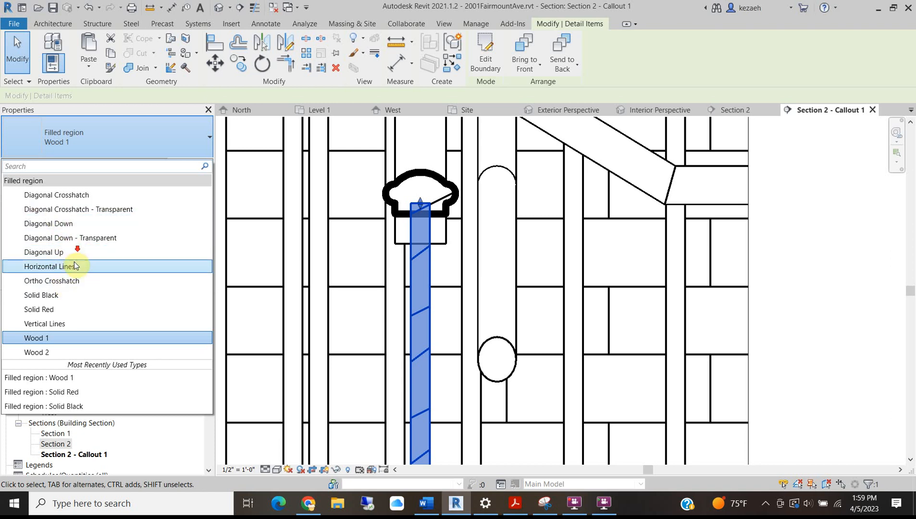
left_click(48, 224)
scroll(428, 262, "down", 3)
scroll(427, 262, "down", 2)
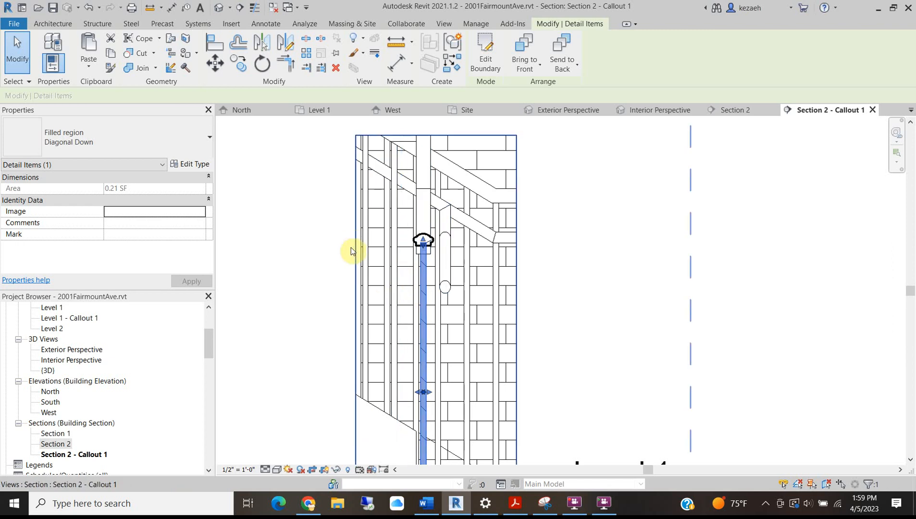
Duplicate the baluster region's type as "railing" and set its foreground fill pattern to Aluminum
left_click(201, 165)
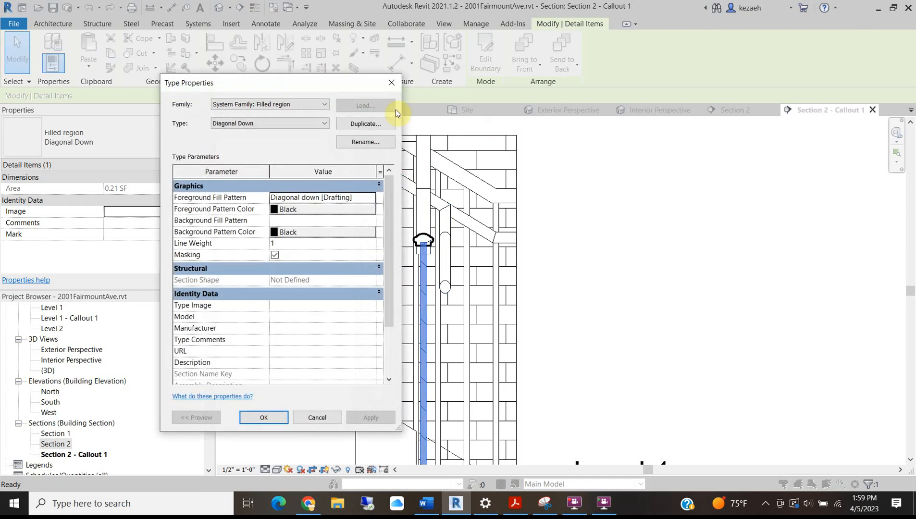
left_click(375, 128)
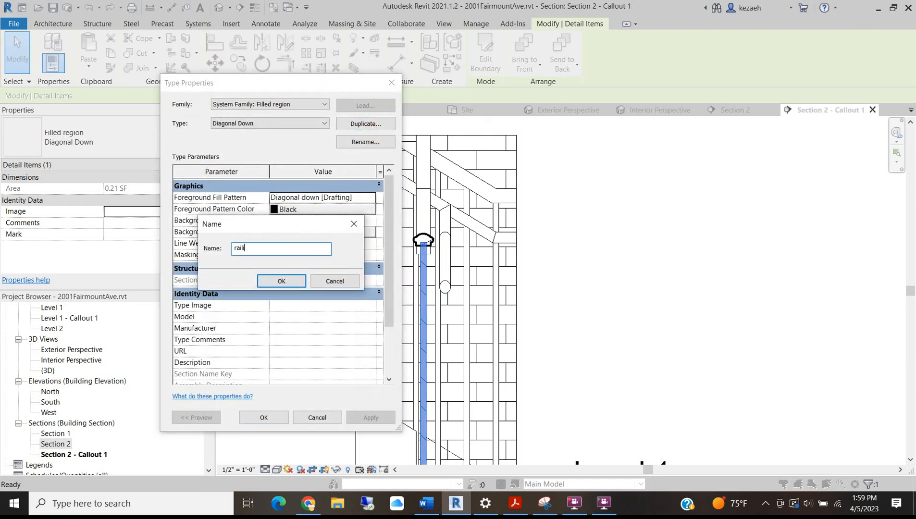
left_click(278, 281)
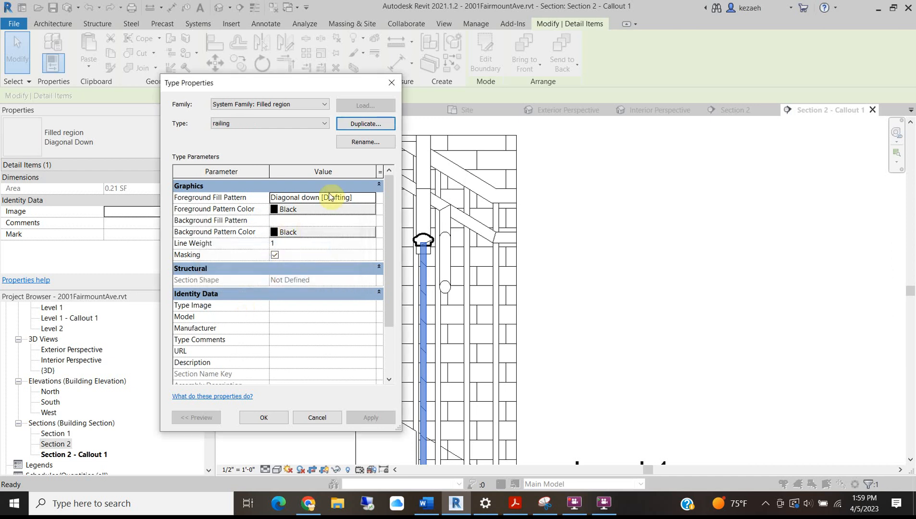
left_click(381, 195)
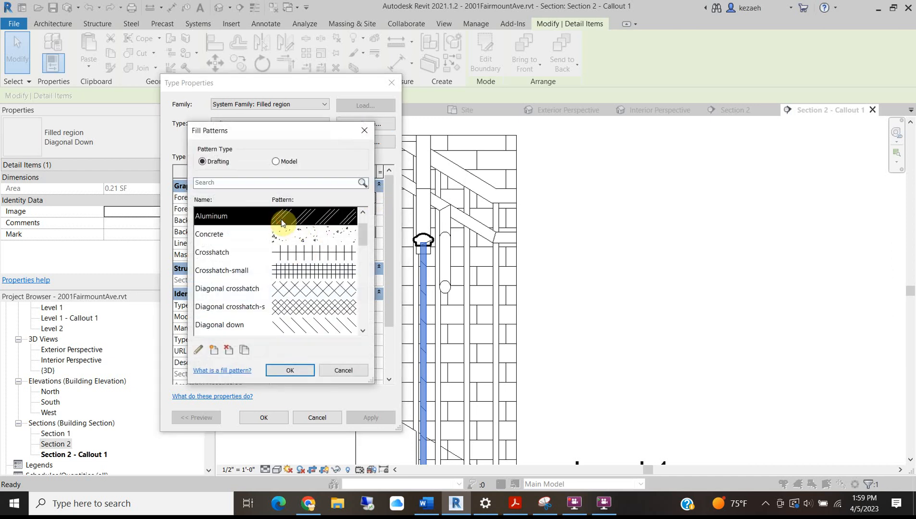
left_click(286, 370)
left_click(264, 417)
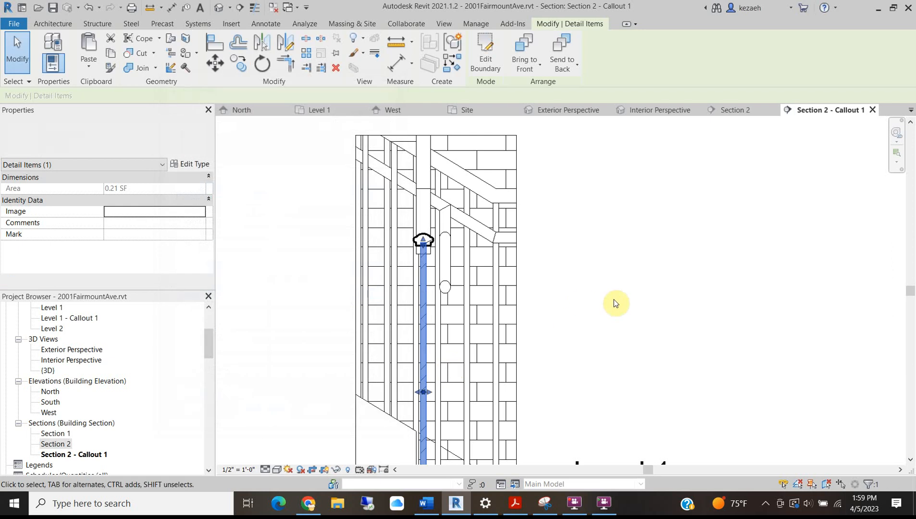
left_click(614, 300)
Examine the hatched baluster from the stair base up to the rail profile and the adjacent round handrail
scroll(432, 284, "down", 1)
middle_click_drag(445, 284, 459, 161)
scroll(435, 385, "up", 2)
scroll(436, 358, "down", 2)
middle_click_drag(441, 282, 427, 336)
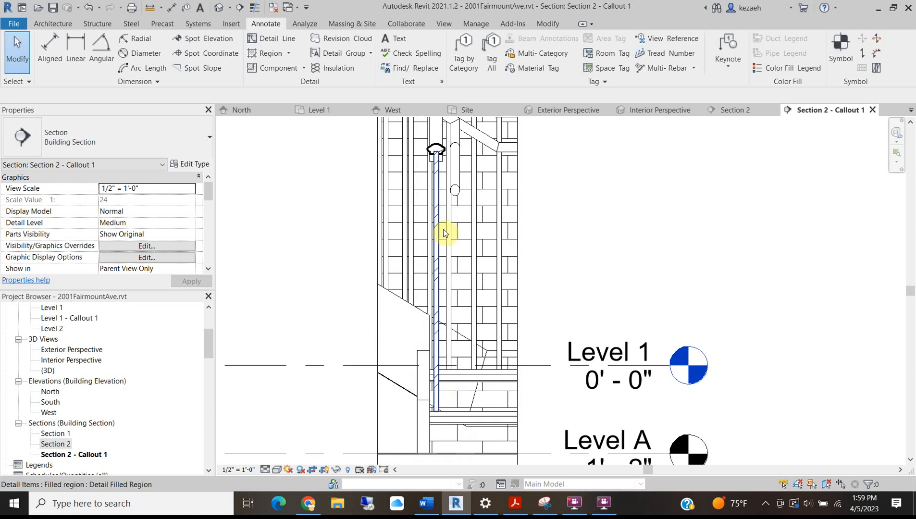
middle_click_drag(450, 147, 442, 187)
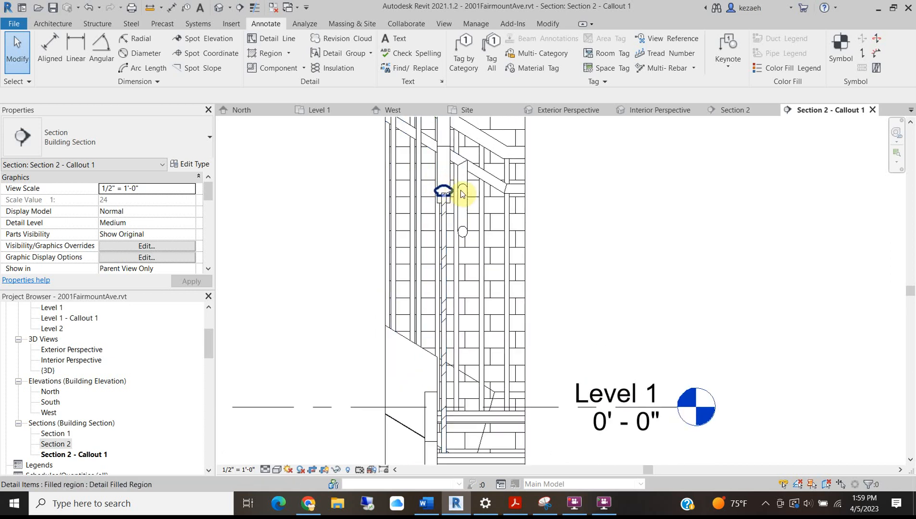
scroll(463, 193, "up", 2)
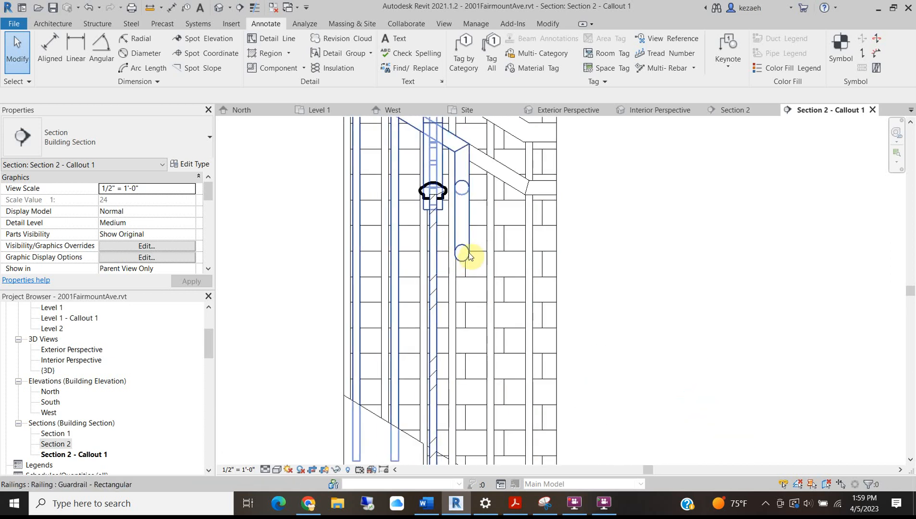
Sketch a circular Wood 1 filled region of about 1 1/4" radius around the lower end of the round handrail
scroll(465, 263, "up", 2)
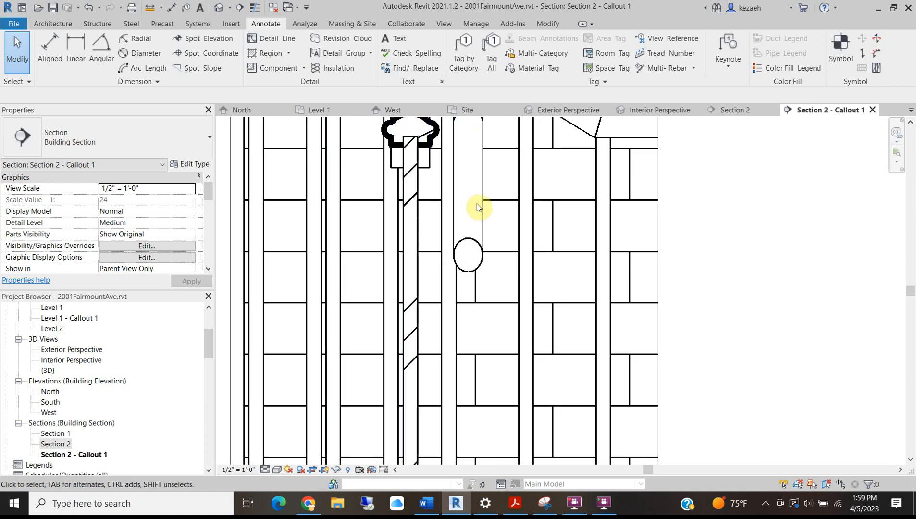
middle_click_drag(472, 208, 460, 227)
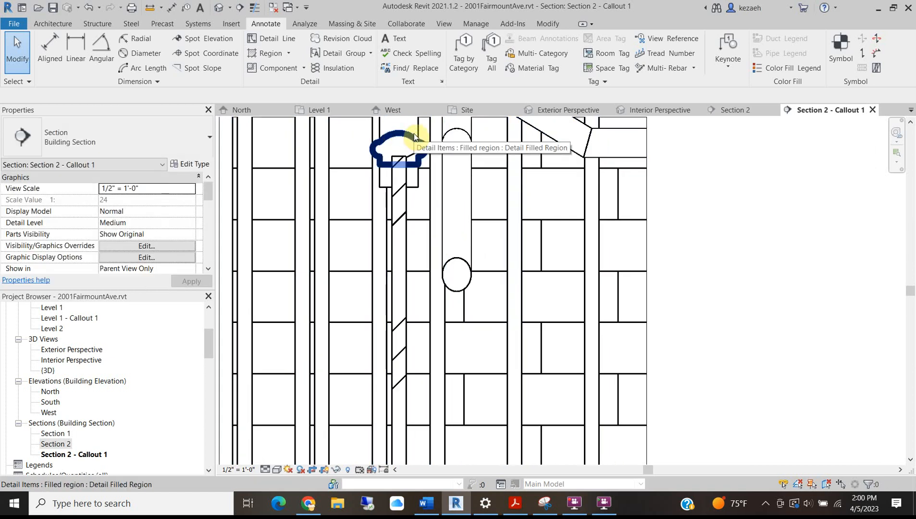
scroll(414, 136, "down", 3)
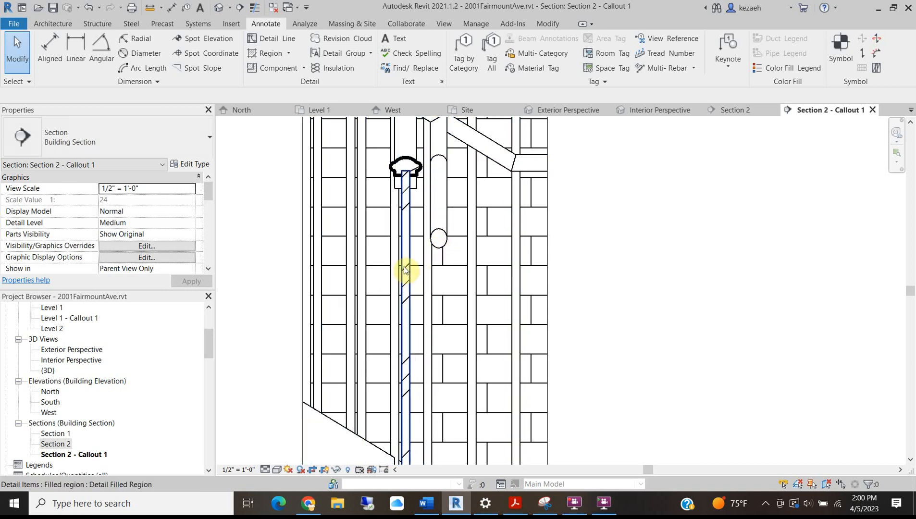
scroll(422, 266, "up", 2)
middle_click_drag(430, 185, 426, 219)
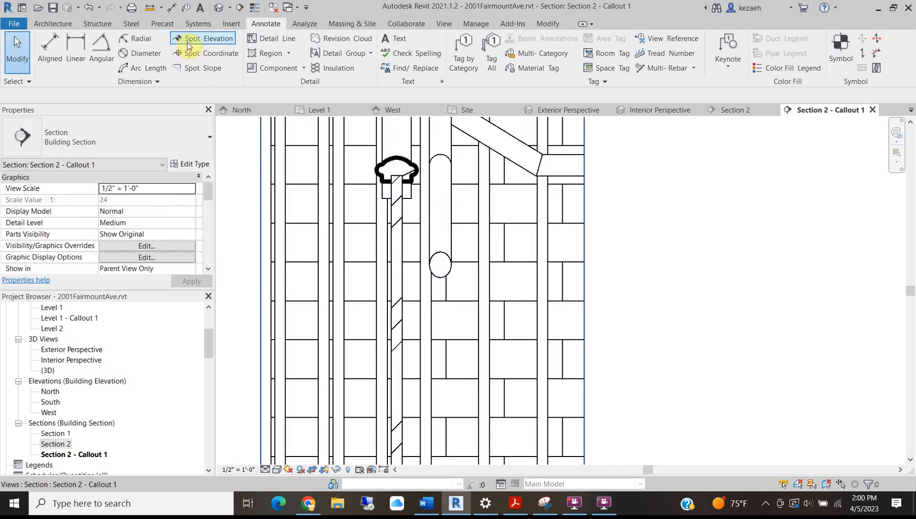
left_click(65, 23)
left_click(278, 24)
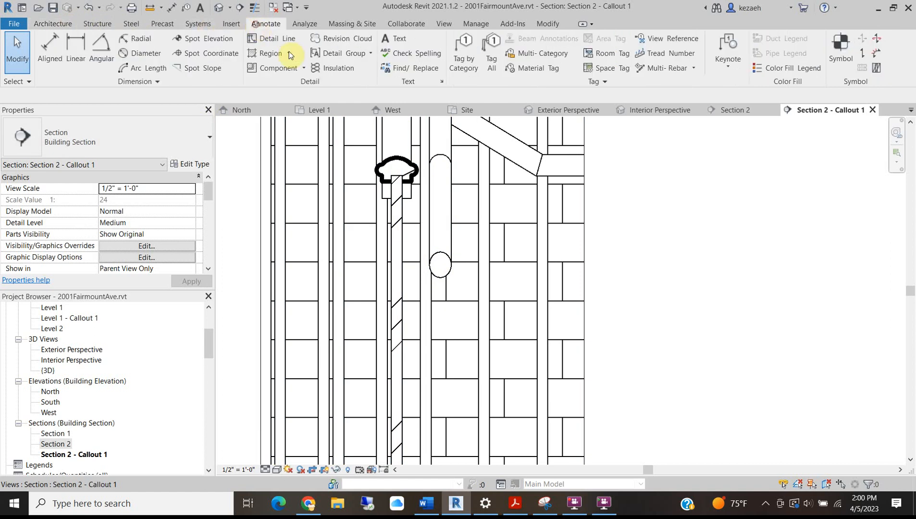
left_click(259, 54)
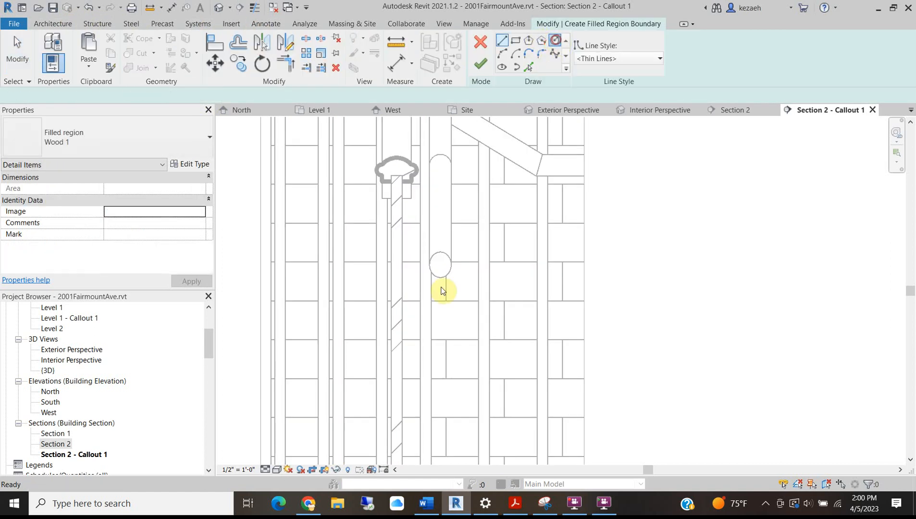
left_click(556, 40)
scroll(432, 261, "up", 2)
left_click(429, 263)
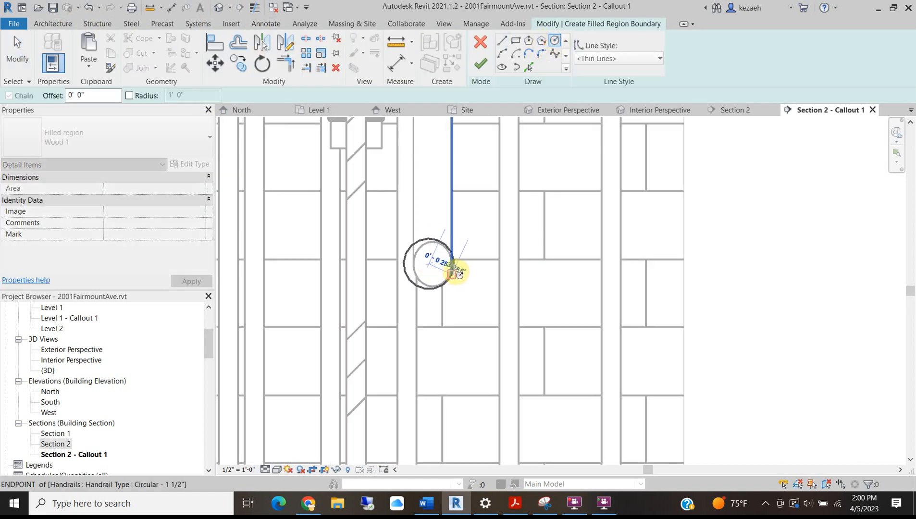
left_click(461, 264)
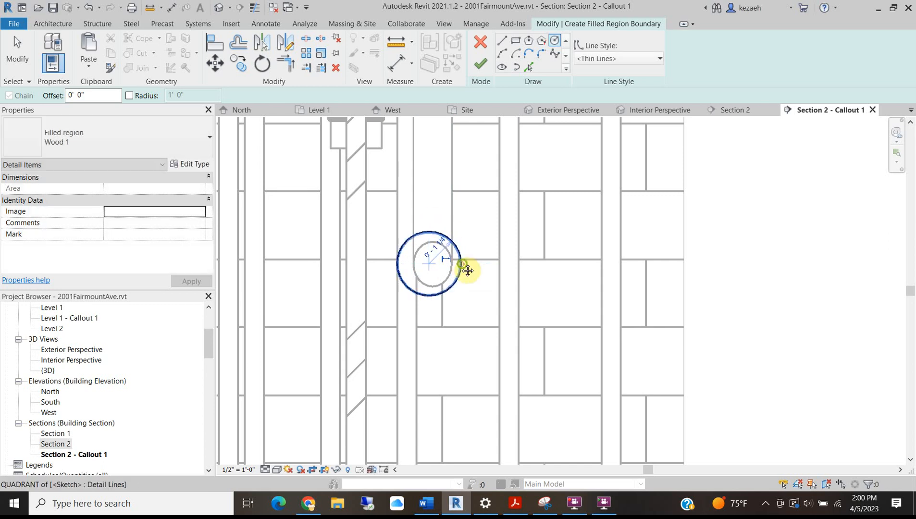
Finish the circular filled region and nudge it slightly so it centers over the handrail's end
left_click(481, 65)
key("Escape")
mouse_move(410, 241)
left_mouse_down()
mouse_move(436, 237)
mouse_move(409, 242)
left_mouse_up()
key("Escape")
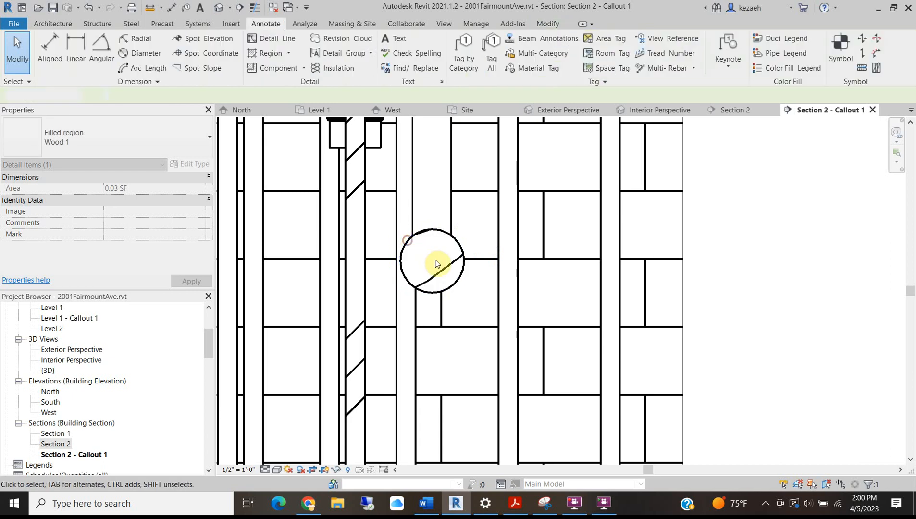
Change the boundary line style of the circular handrail region to Medium Lines
scroll(430, 292, "down", 2)
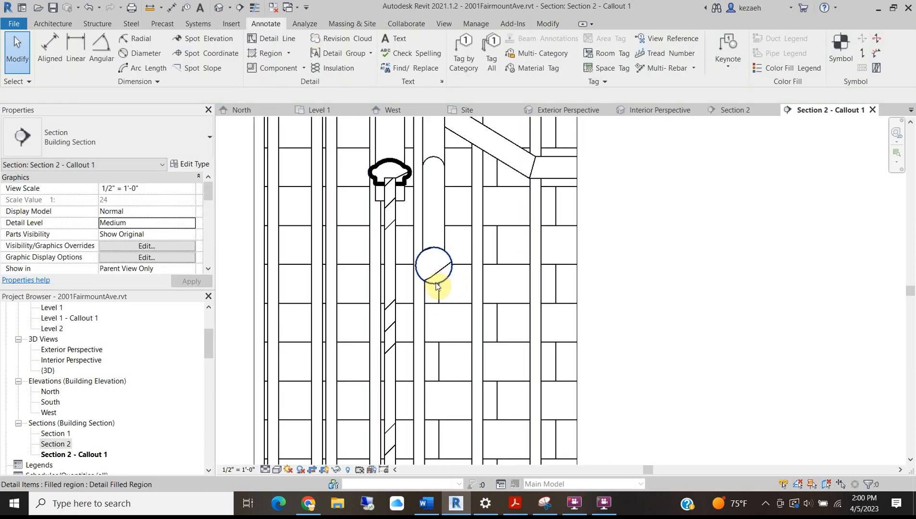
left_click(436, 287)
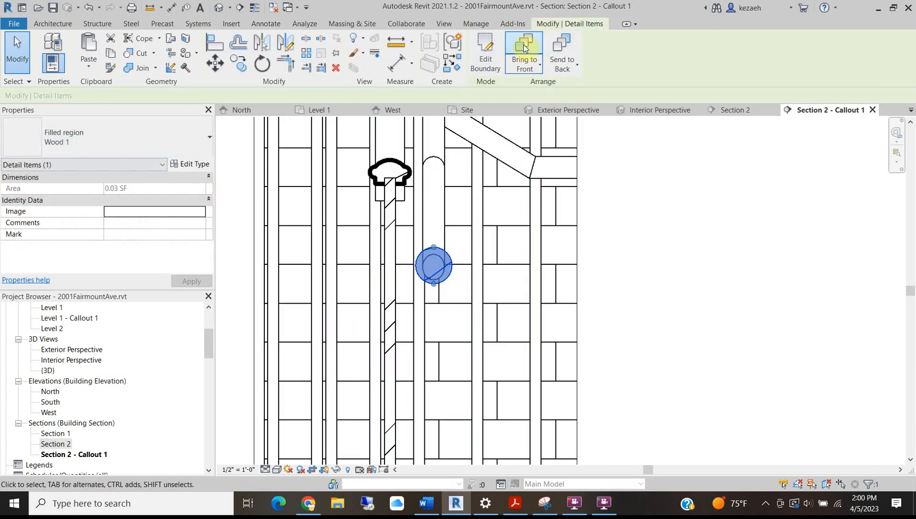
left_click(495, 50)
mouse_move(409, 229)
left_mouse_down()
mouse_move(482, 322)
mouse_move(475, 340)
left_mouse_up()
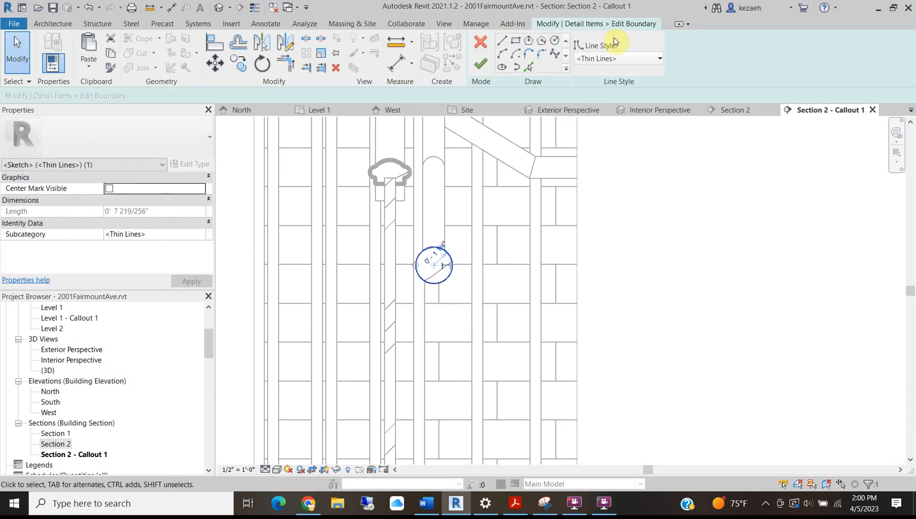
left_click(608, 56)
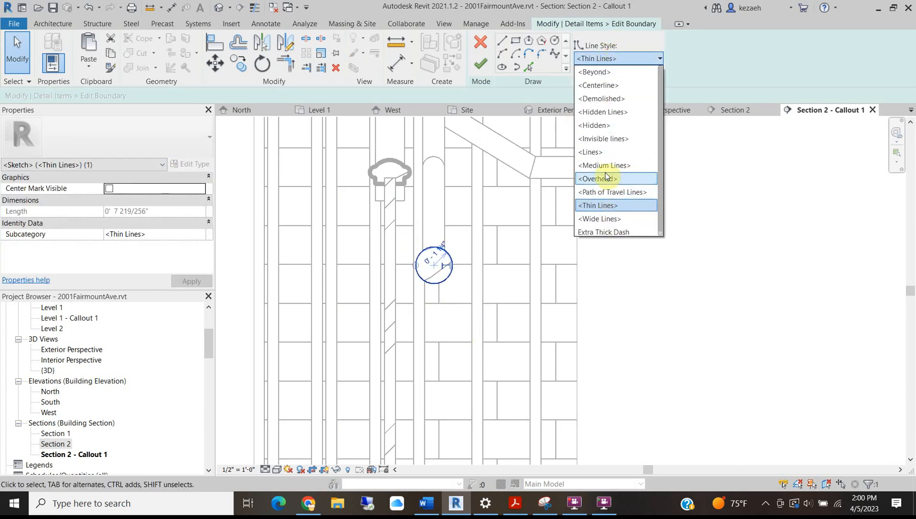
left_click(603, 165)
left_click(479, 60)
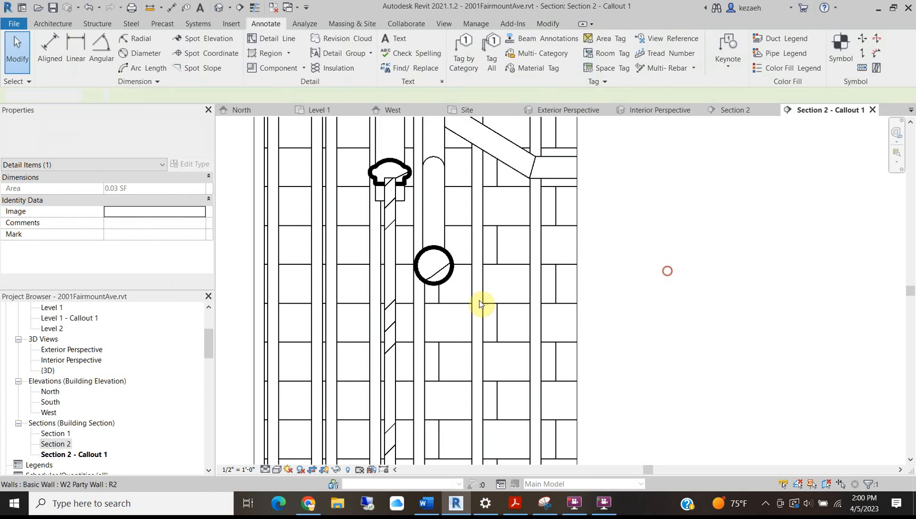
left_click(654, 273)
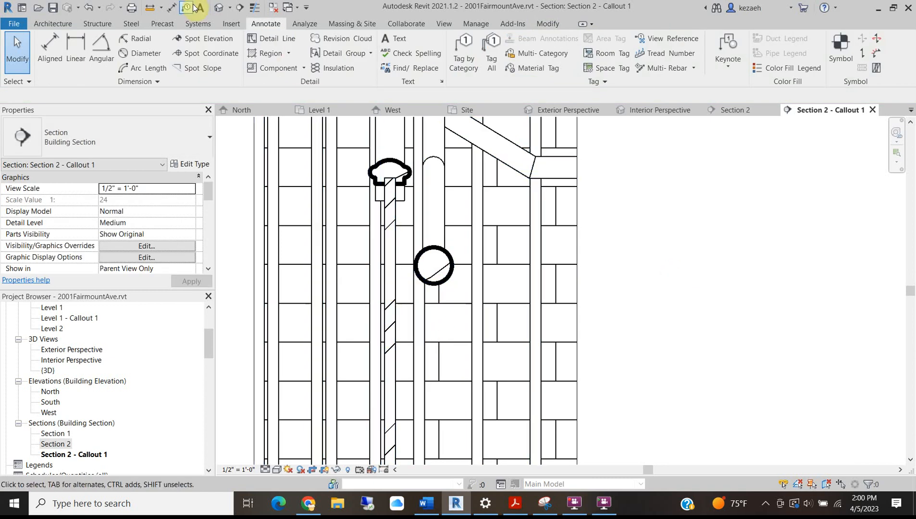
Start a filled region for the handrail bracket with an L-shaped line from the handrail's underside down about 3 1/2" and across to the baluster
left_click(267, 53)
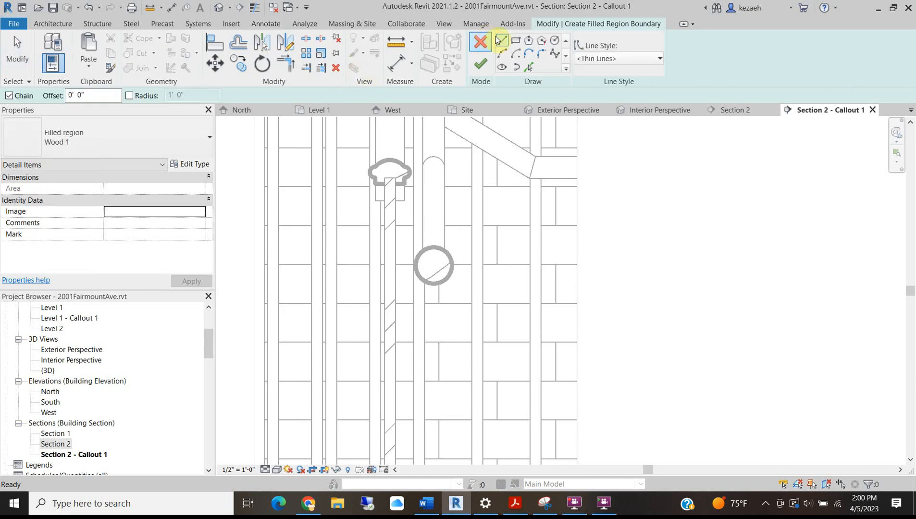
scroll(436, 297, "up", 2)
left_click(427, 284)
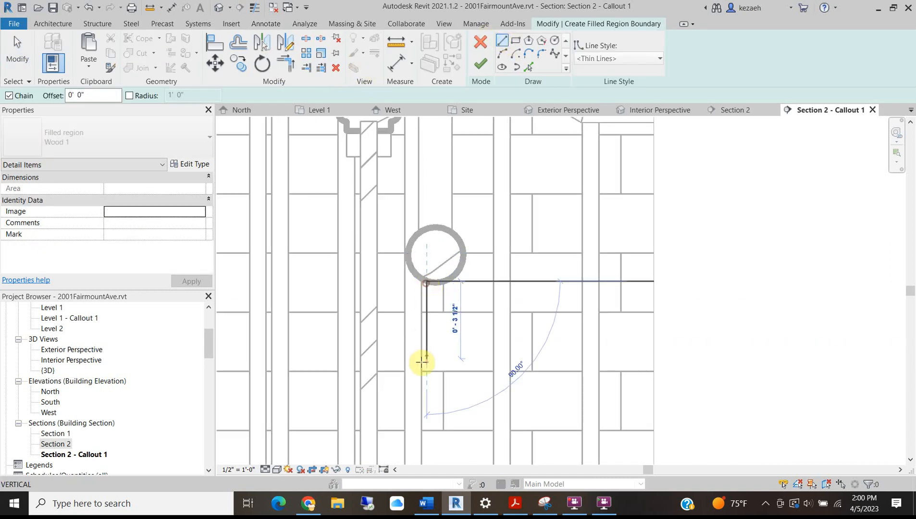
left_click(396, 364)
left_click(377, 364)
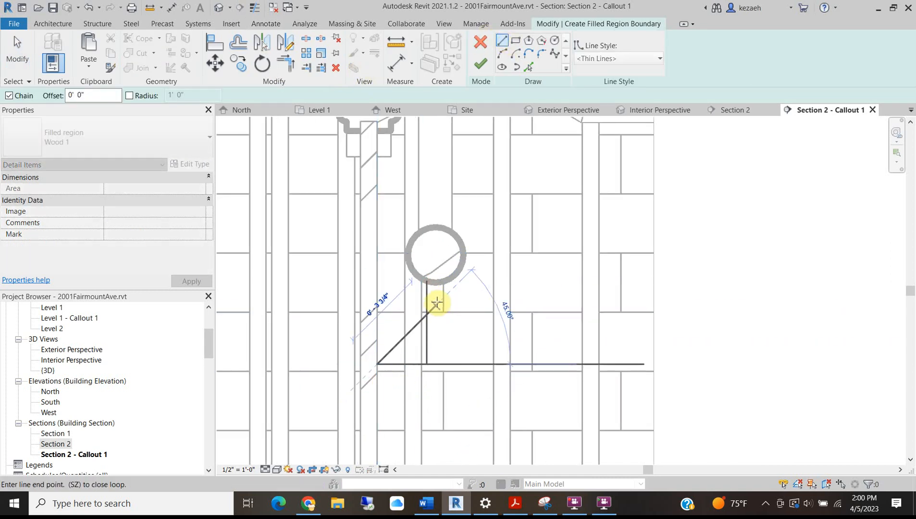
Offset a copy of the L-shaped bracket lines outward by 1/2"
left_click(239, 43)
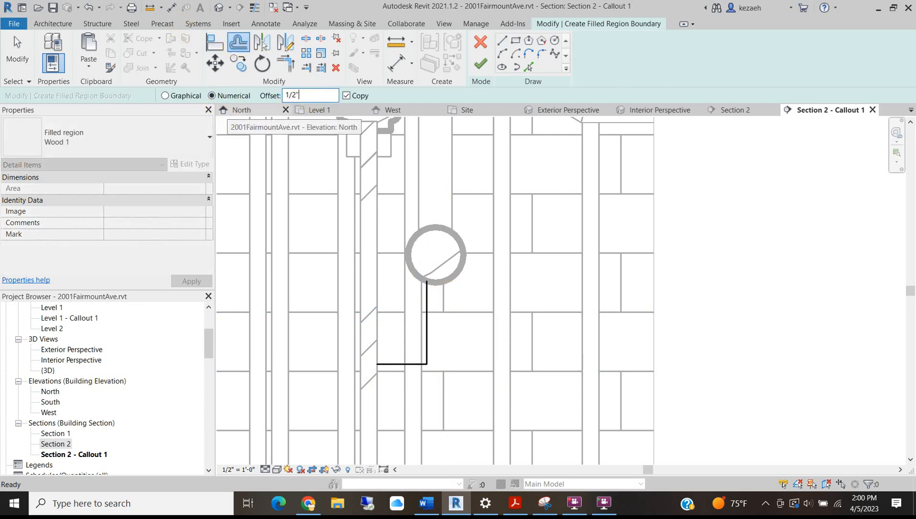
left_click(418, 368)
key("Escape")
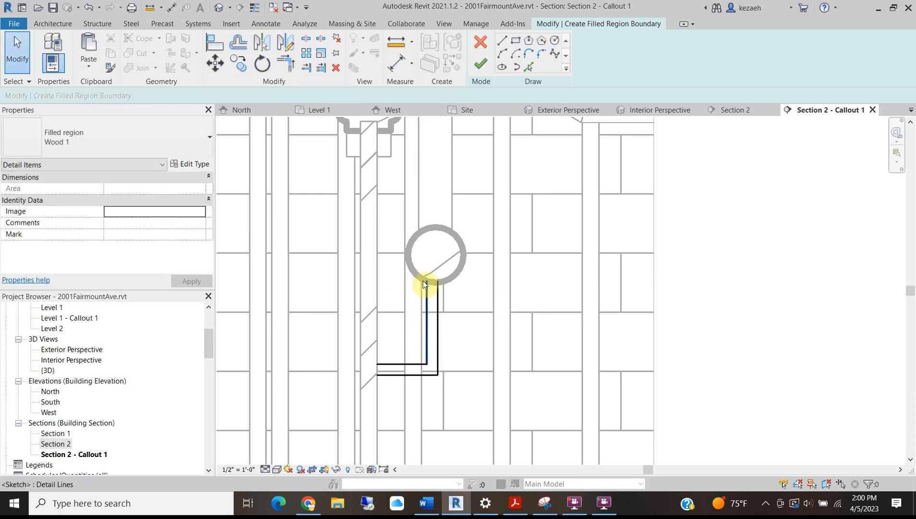
Close the upper end of the bracket sketch with a short line between its two vertical lines at the handrail circle
left_click_drag(438, 342, 462, 412)
scroll(439, 317, "up", 2)
left_click_drag(437, 295, 441, 295)
left_click(451, 270)
scroll(448, 269, "up", 2)
scroll(402, 198, "down", 2)
left_click_drag(394, 201, 448, 409)
scroll(413, 254, "up", 2)
left_click_drag(408, 253, 395, 254)
left_click(502, 40)
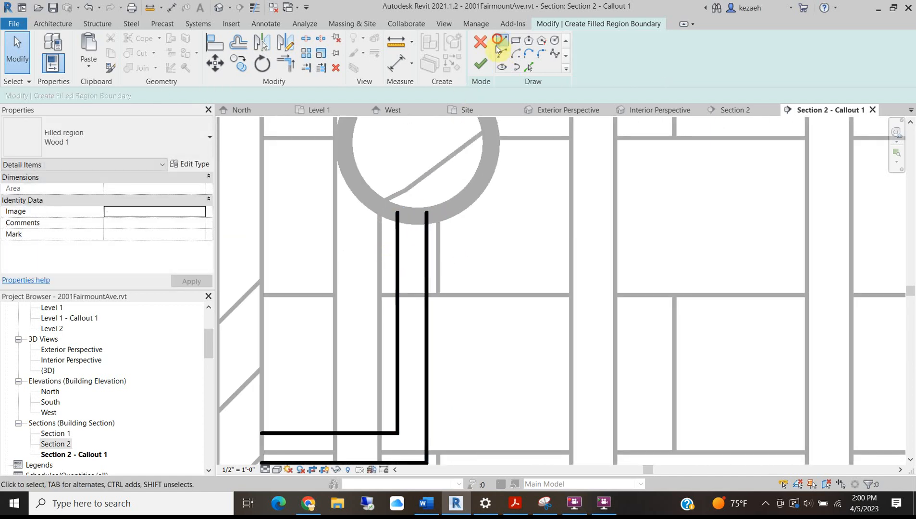
left_click(398, 209)
left_click(427, 212)
scroll(410, 221, "down", 3)
scroll(409, 221, "up", 2)
key("Escape")
key("Escape")
Move the bracket's vertical lines and end line so they reach inside the handrail circle and sit centered under it
mouse_move(408, 218)
left_mouse_down()
mouse_move(409, 194)
mouse_move(446, 358)
left_mouse_up()
left_click(424, 210)
scroll(423, 211, "down", 3)
scroll(422, 211, "up", 2)
scroll(411, 186, "up", 2)
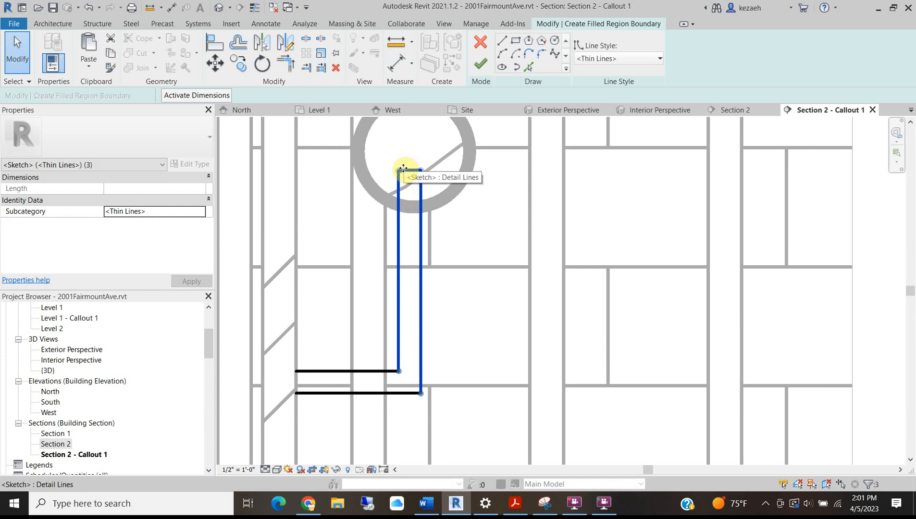
left_click_drag(418, 170, 422, 173)
mouse_move(423, 205)
left_mouse_down()
mouse_move(441, 205)
mouse_move(425, 205)
left_mouse_up()
scroll(431, 207, "down", 2)
key("Escape")
Close the bracket's open end with a line along the baluster face and finish the filled region
left_click(481, 63)
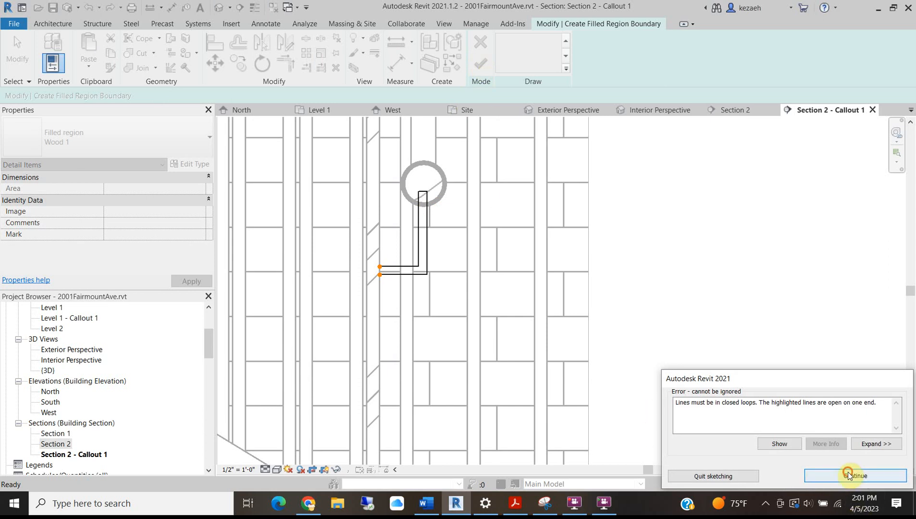
left_click(847, 476)
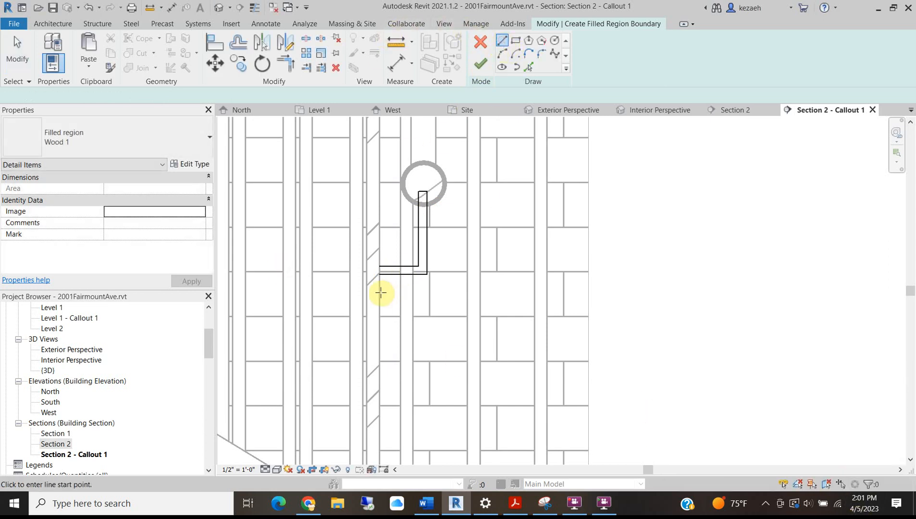
left_click(381, 273)
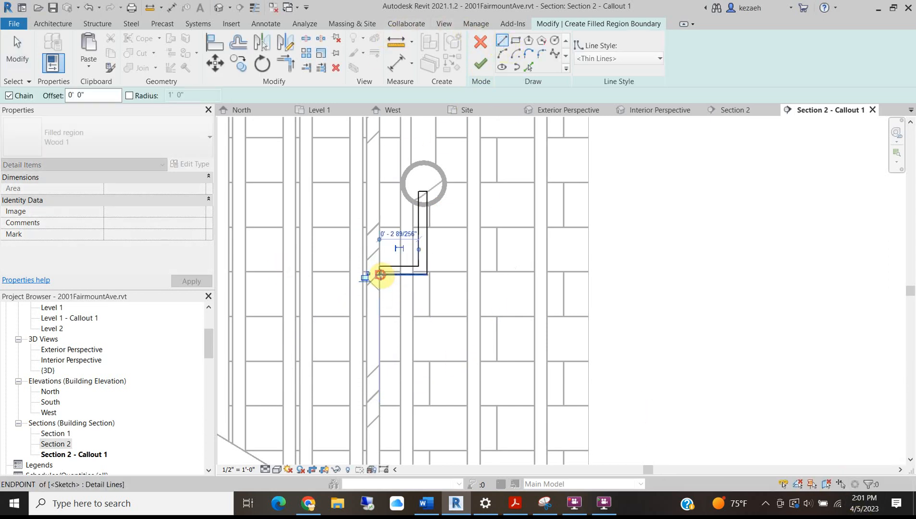
left_click(481, 64)
Change the bracket's filled region type to railing
left_click(89, 144)
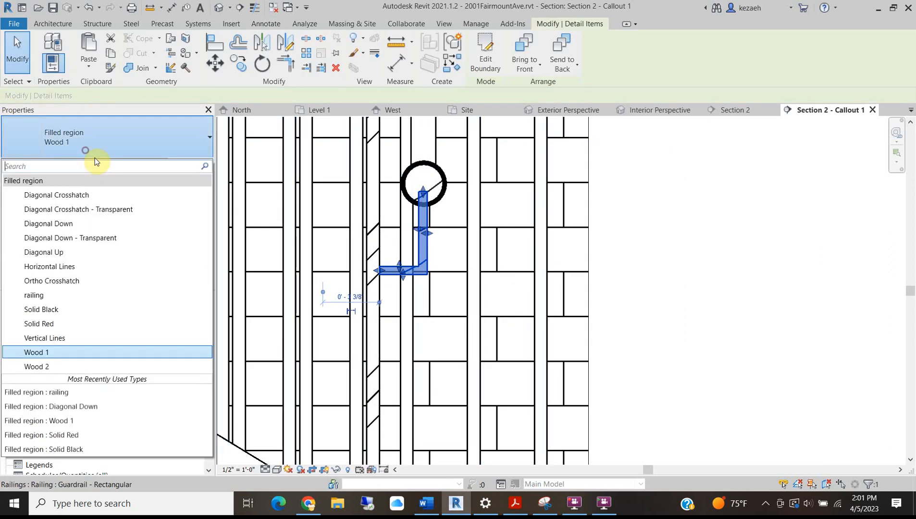
left_click(62, 296)
left_click(611, 249)
Stretch the baluster region's bottom edge down to the underside of the lower stair tread, about 9" below Level 1
scroll(399, 274, "down", 5)
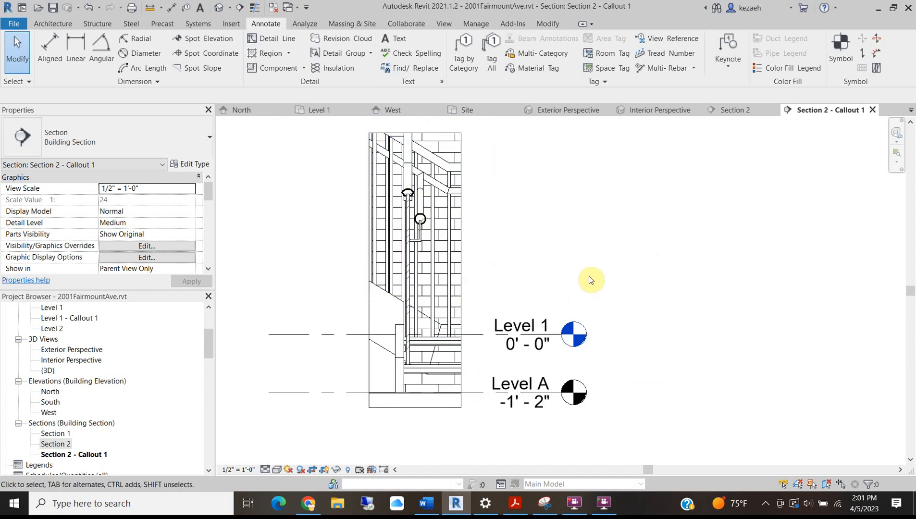
scroll(406, 193, "up", 3)
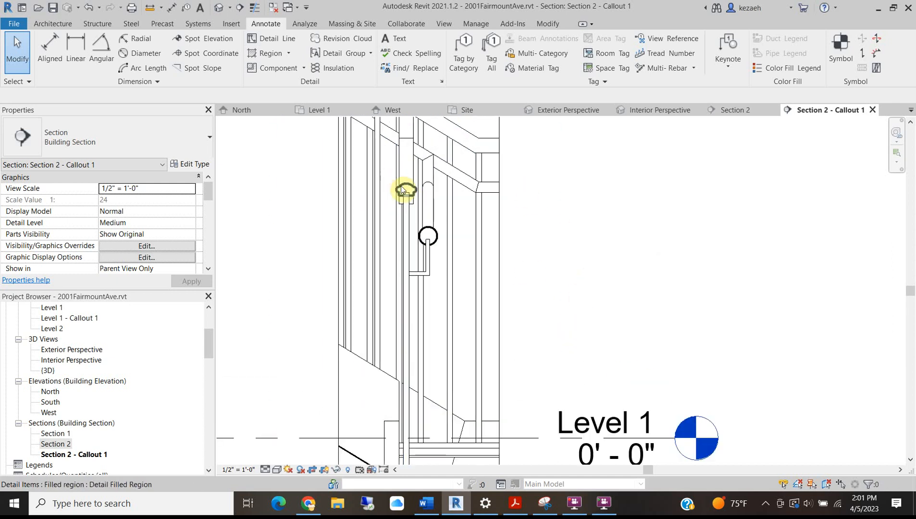
scroll(417, 280, "down", 2)
scroll(406, 415, "up", 5)
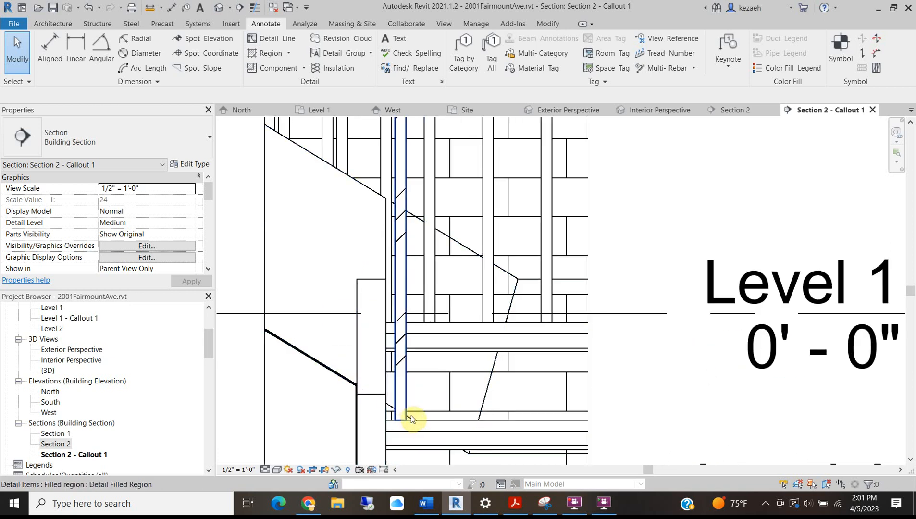
left_click(397, 416)
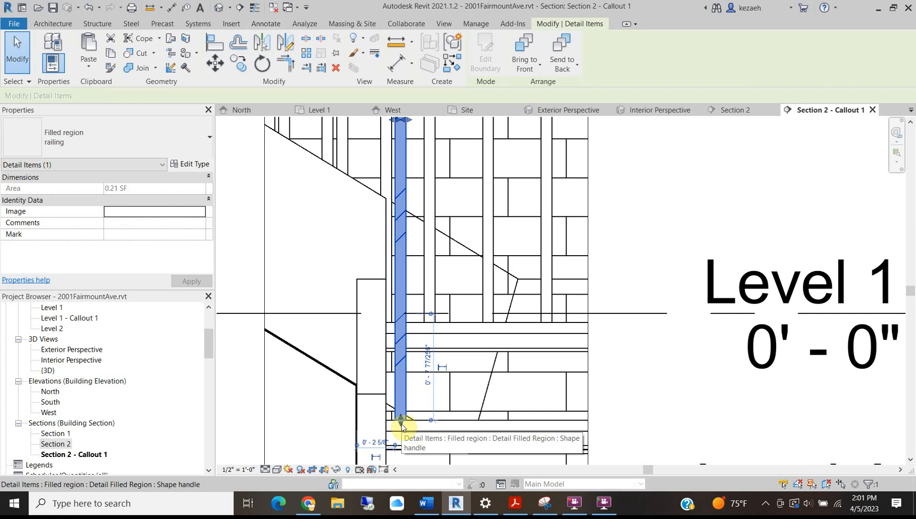
left_click_drag(401, 425, 403, 452)
scroll(403, 436, "up", 2)
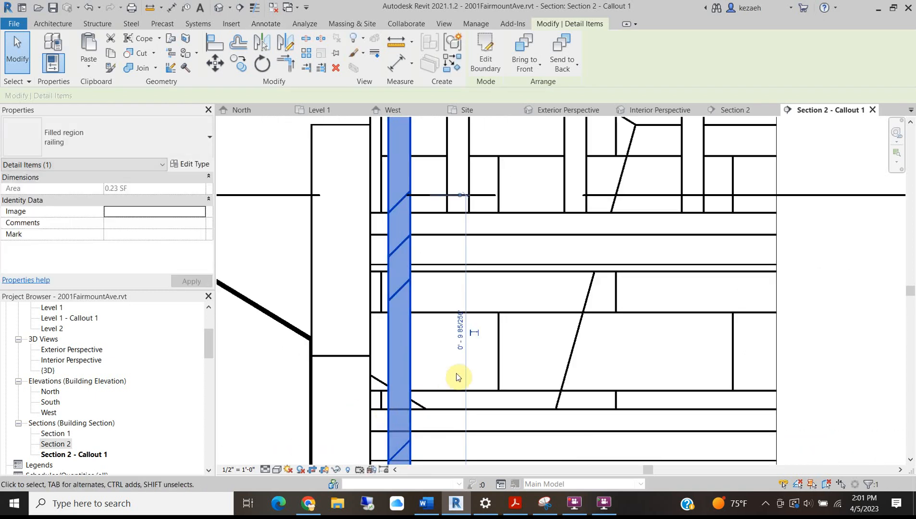
scroll(428, 285, "down", 3)
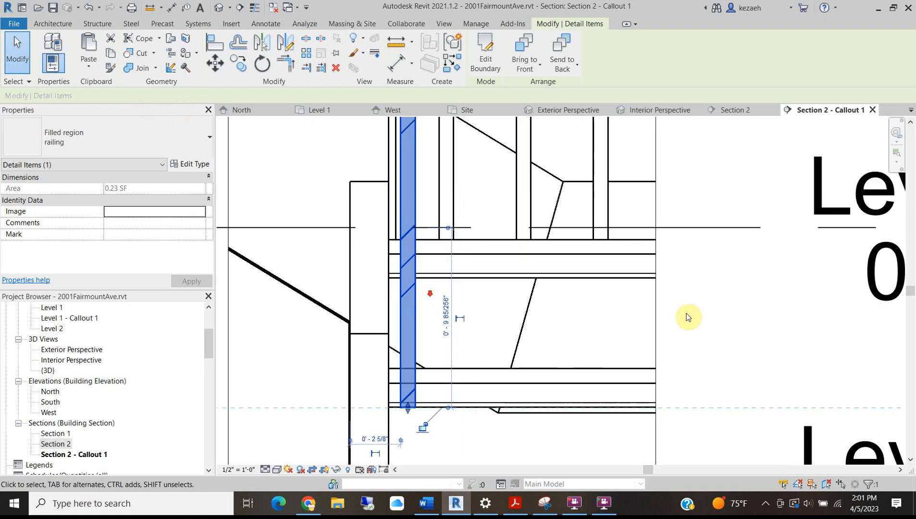
left_click(715, 301)
scroll(427, 357, "up", 4)
scroll(410, 383, "down", 3)
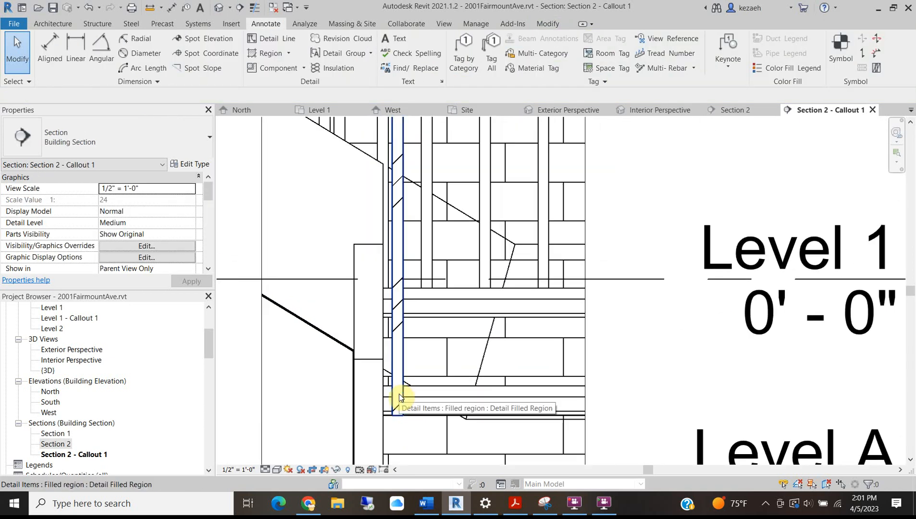
Pull the baluster region's bottom edge up to about 7 3/4" below Level 1, inside the lower stair tread
left_click(399, 396)
left_click_drag(397, 419, 396, 394)
scroll(406, 388, "up", 3)
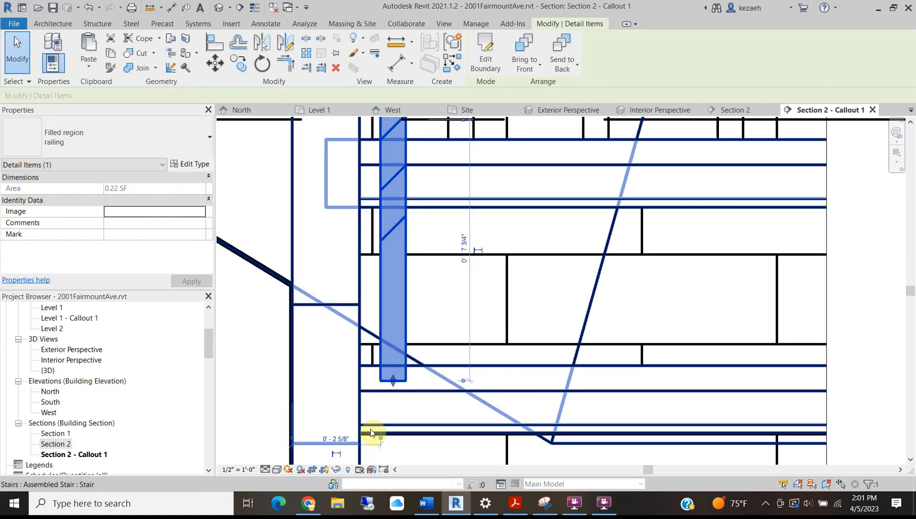
key("Escape")
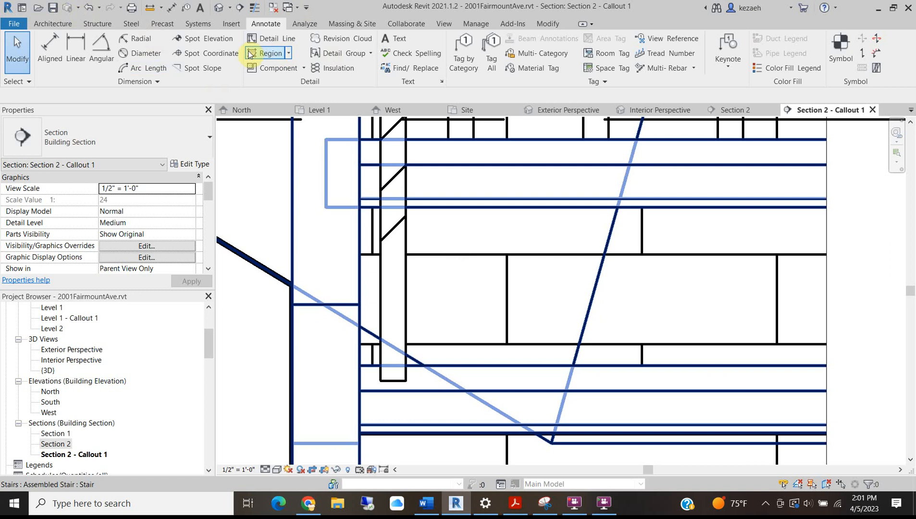
Sketch a rectangular filled region boundary about 2" wide across the baluster's bottom end as a base plate
left_click(277, 56)
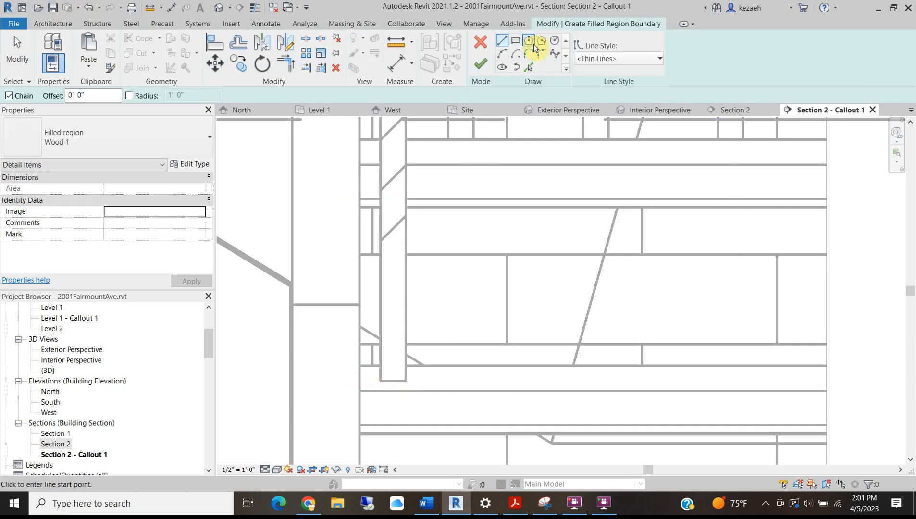
left_click(517, 41)
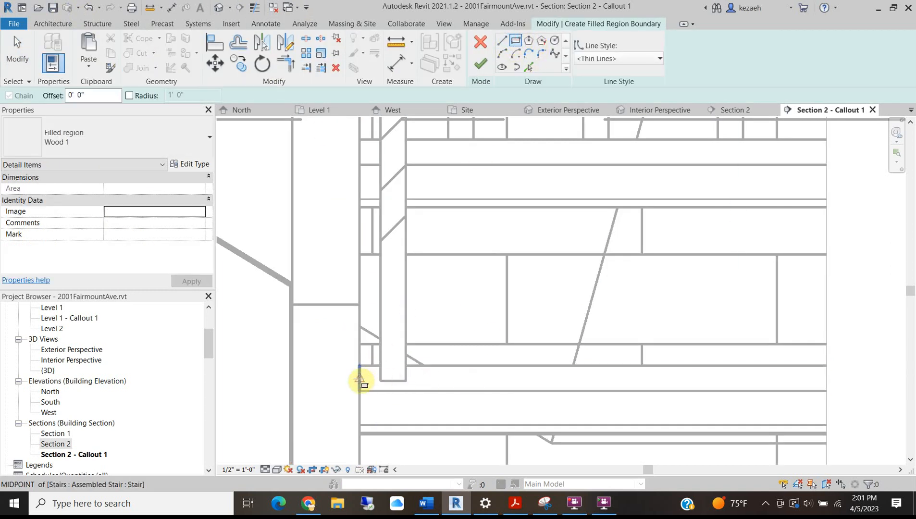
left_click(359, 379)
left_click(429, 388)
key("Escape")
key("Escape")
Move the plate outline's top edge to the baluster's bottom end for a thickness of about 1/4", and nudge its free end edge
scroll(394, 382, "up", 2)
mouse_move(389, 377)
left_mouse_down()
mouse_move(390, 352)
mouse_move(388, 380)
left_mouse_up()
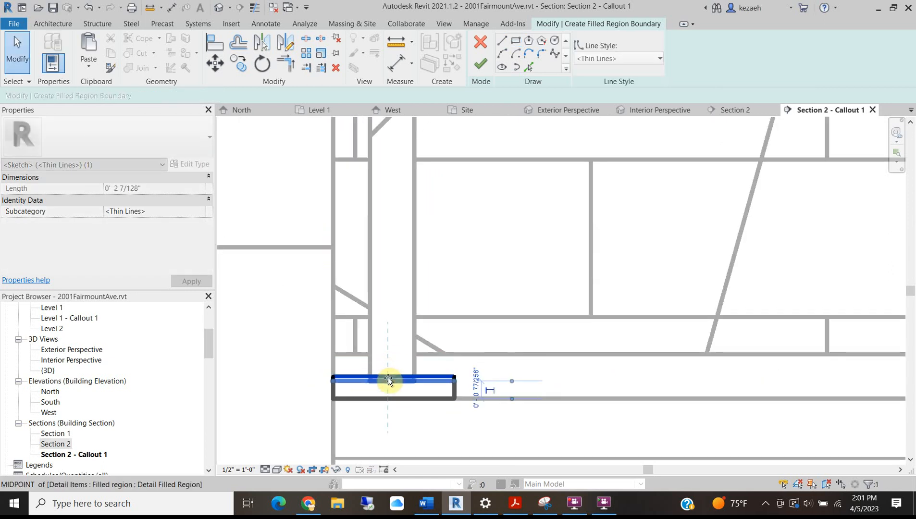
left_click(456, 388)
left_click_drag(453, 389, 454, 388)
left_click(427, 168)
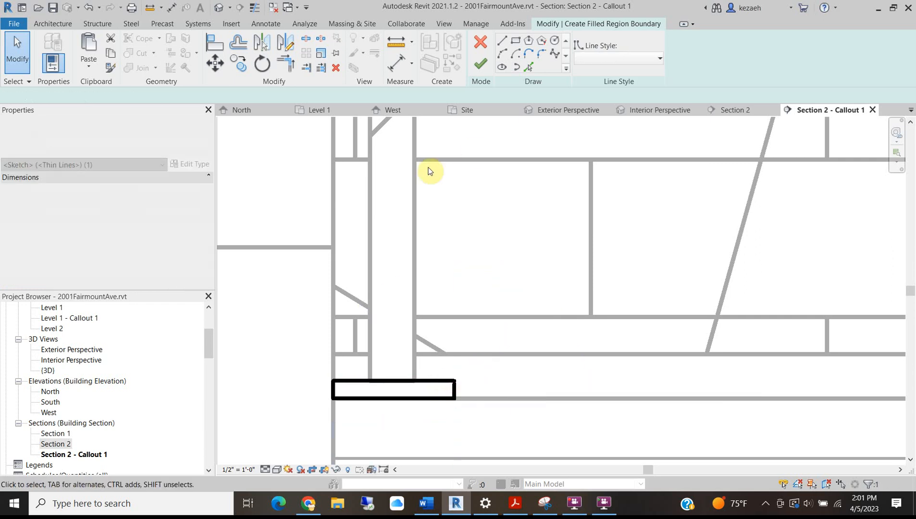
Dimension the base plate outline's width and set it to 2" by moving the free end edge
key("i")
left_click(332, 393)
left_click(453, 384)
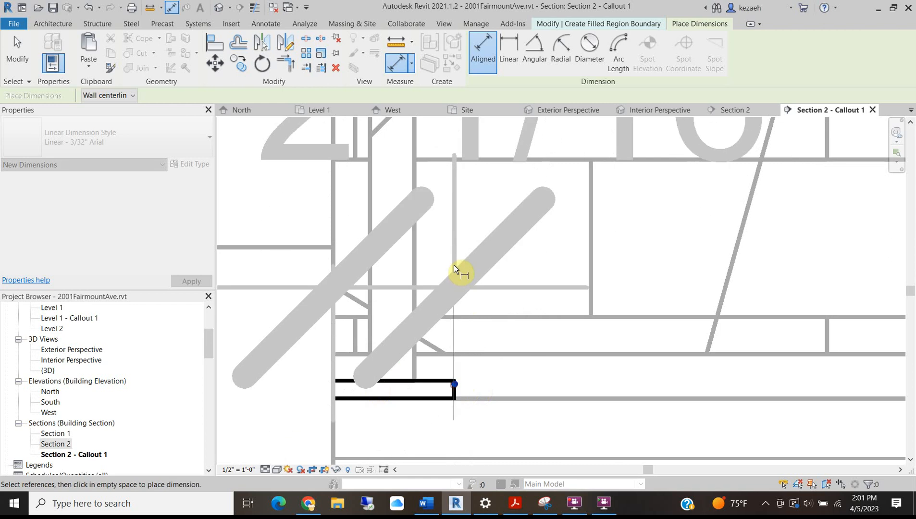
left_click(453, 265)
scroll(437, 371, "down", 3)
key("Escape")
key("Escape")
left_click(441, 378)
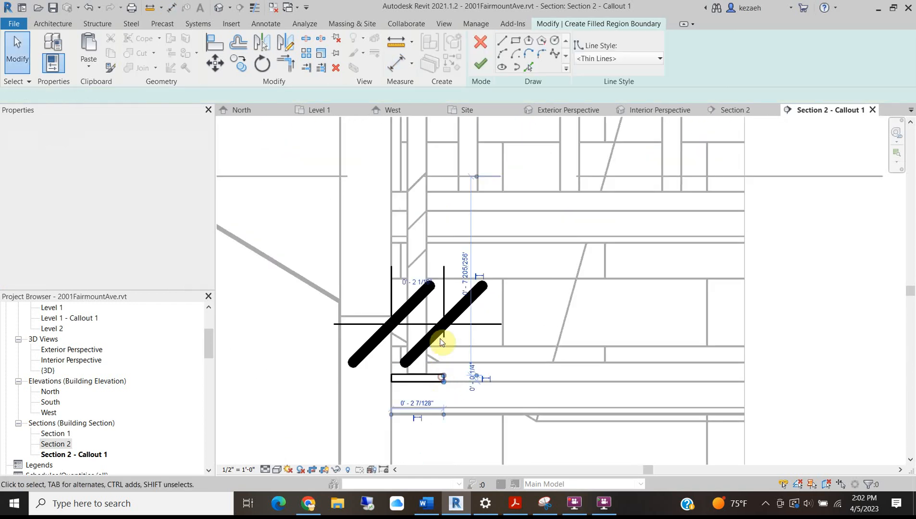
left_click(418, 281)
key("Return")
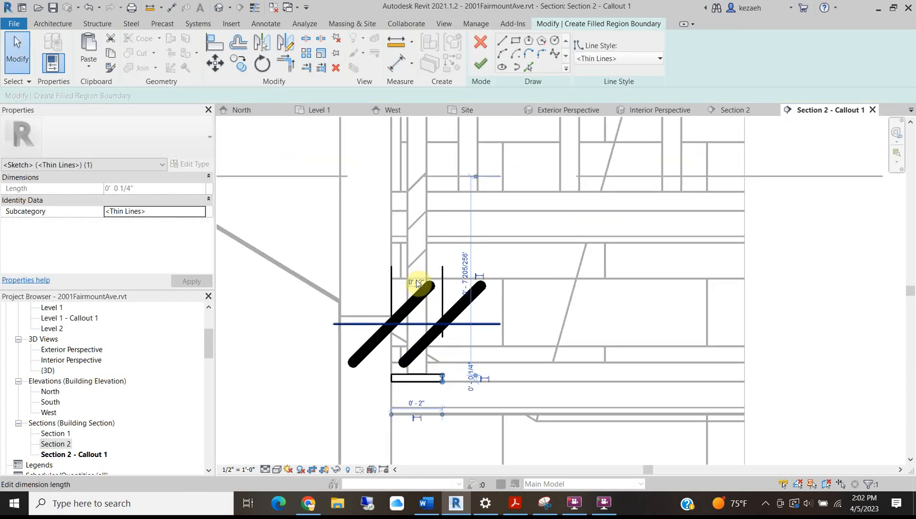
left_click(358, 254)
key("Escape")
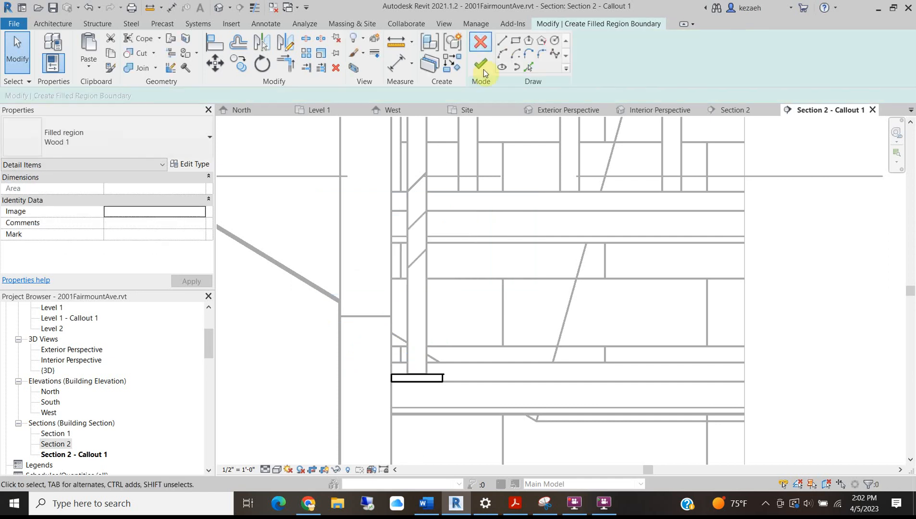
Trim the plate outline's open upper corner so the loop closes and finish the filled region
left_click(480, 63)
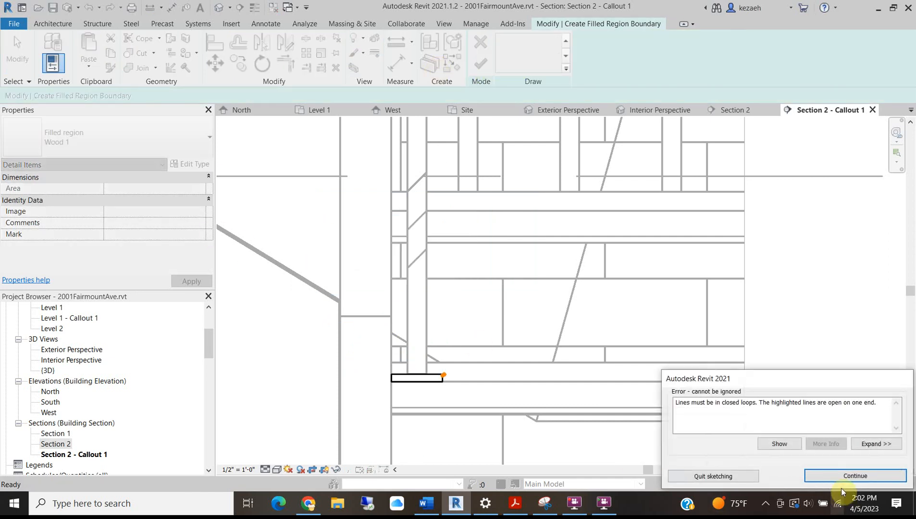
key("Return")
left_click(285, 63)
scroll(447, 380, "up", 5)
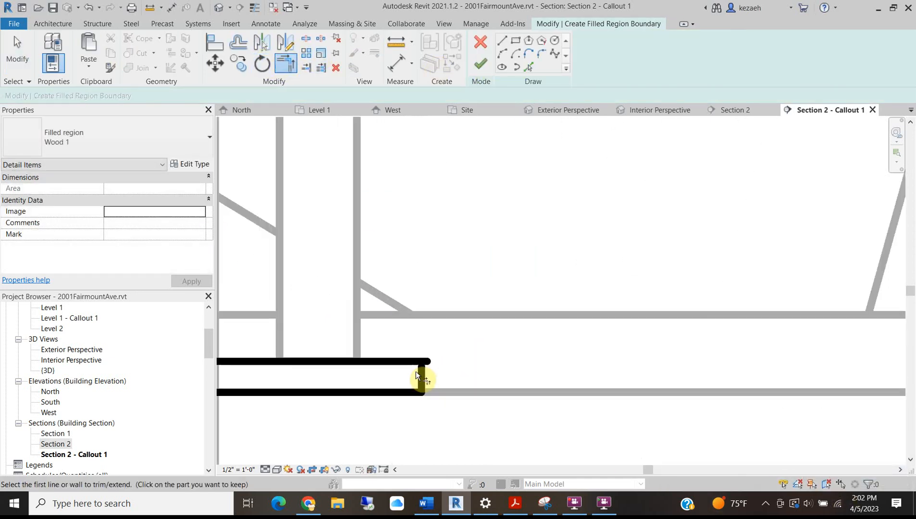
left_click(421, 378)
left_click(405, 363)
left_click(482, 63)
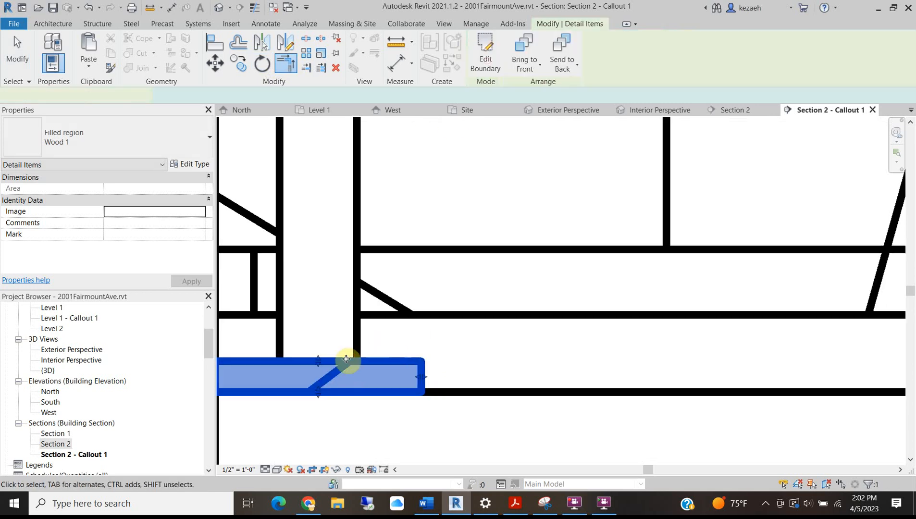
Change the base plate's filled region type to railing
scroll(347, 357, "down", 5)
left_click(102, 142)
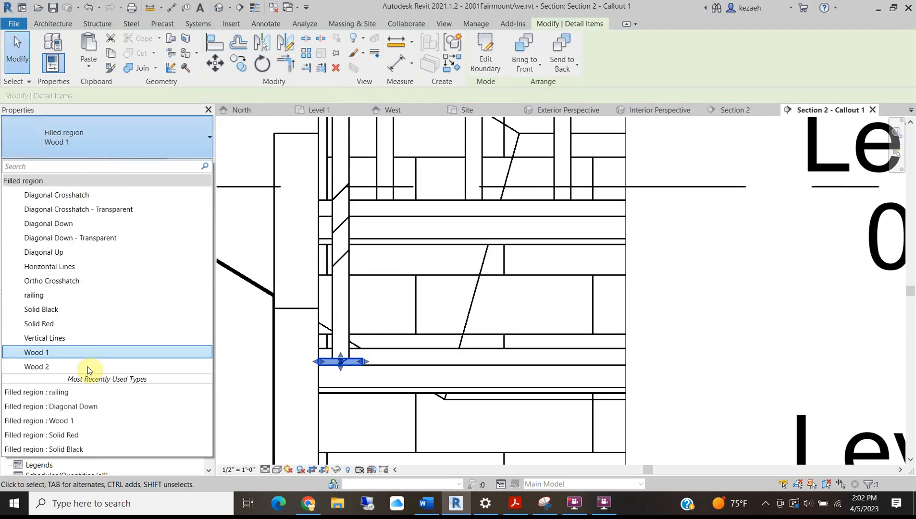
left_click(29, 393)
scroll(433, 311, "down", 3)
scroll(517, 249, "down", 2)
key("Escape")
scroll(392, 209, "up", 6)
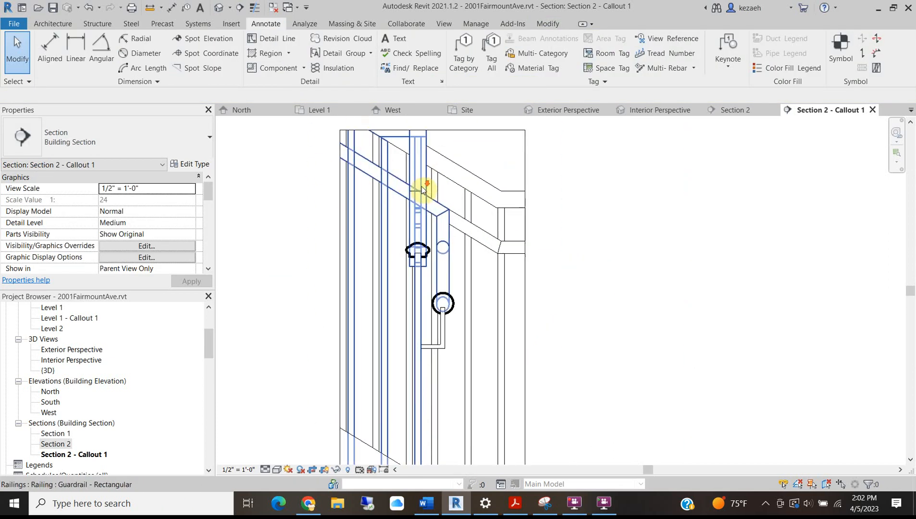
scroll(423, 190, "down", 2)
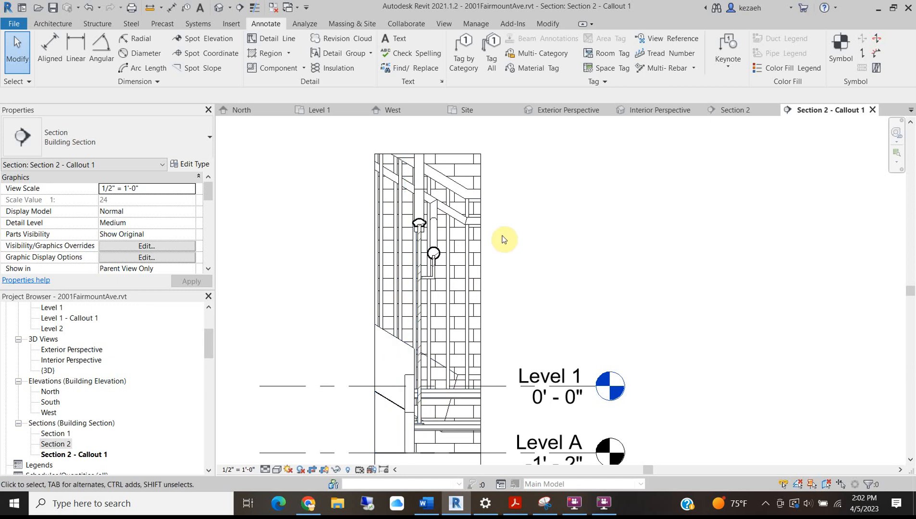
Try turning off all model categories in the callout view at once, and undo it
key("v")
key("g")
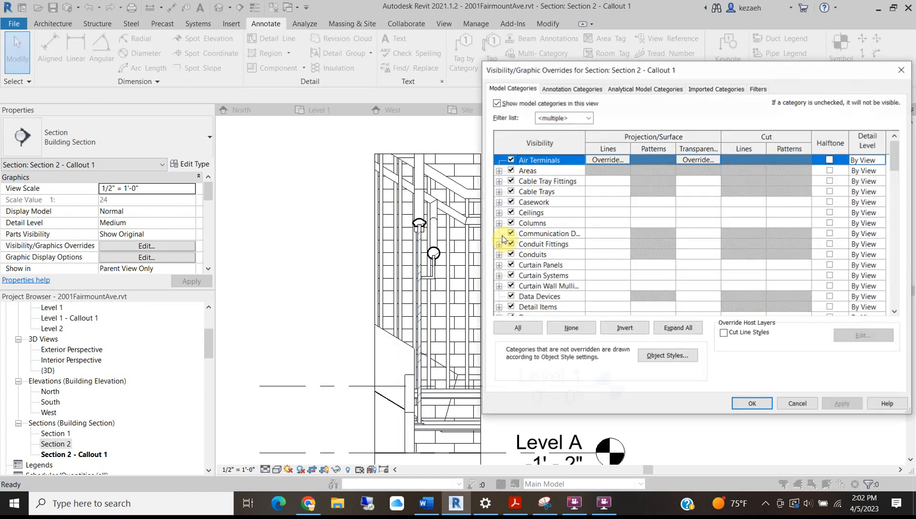
left_click(497, 104)
left_click(841, 405)
left_click(746, 406)
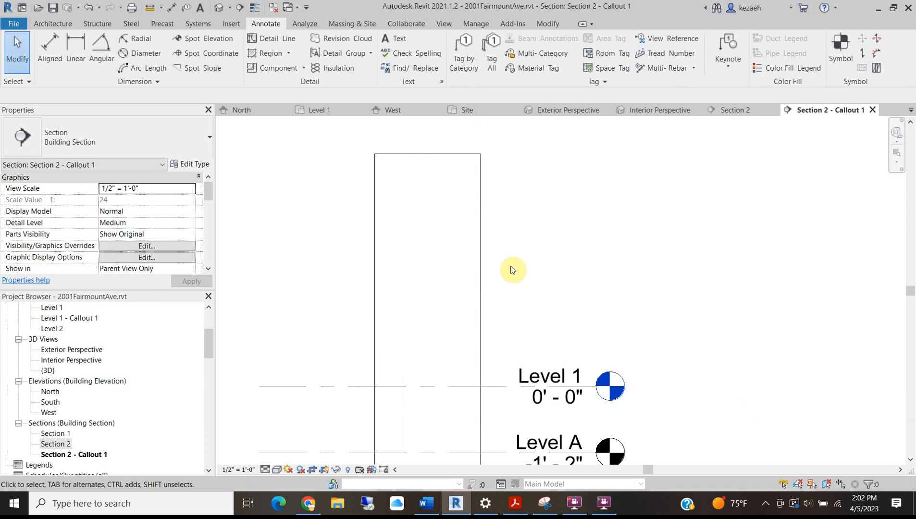
key("ctrl+z")
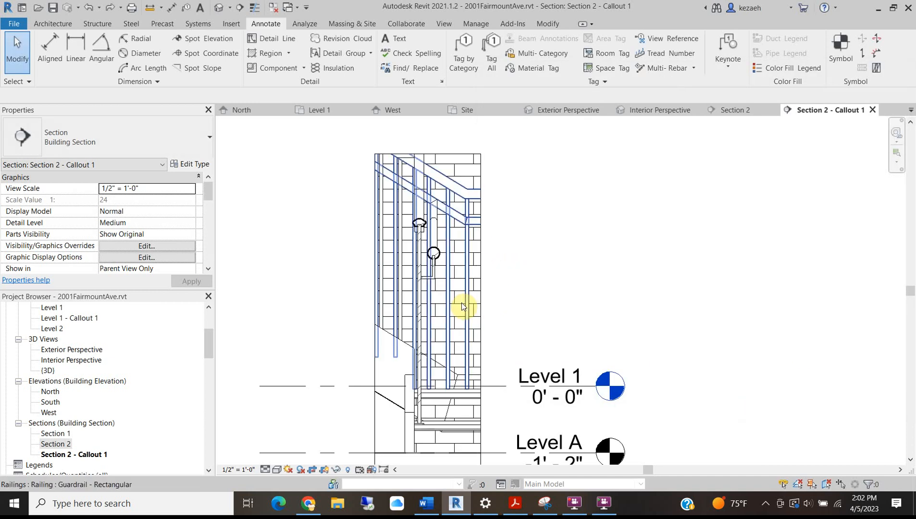
Select every model category in the callout's visibility overrides, from Air Terminals to Wires, and turn them all off
key("v")
key("g")
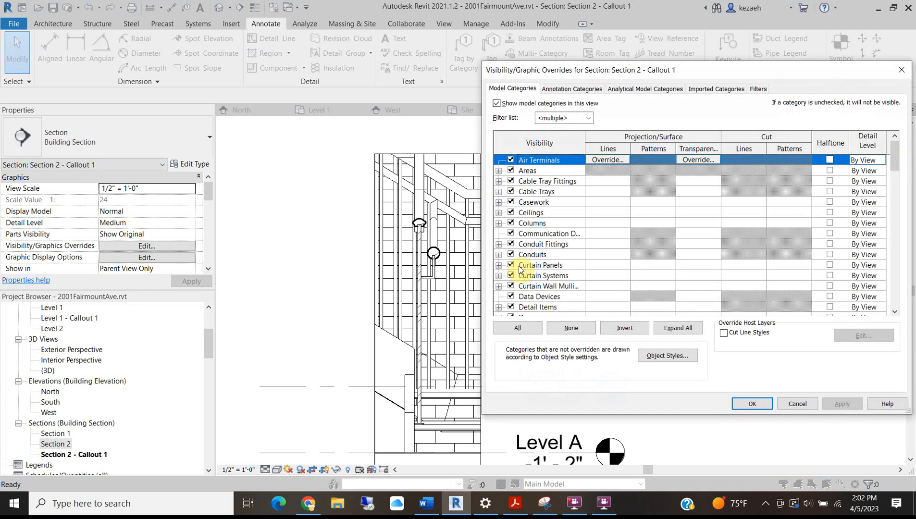
scroll(563, 254, "down", 15)
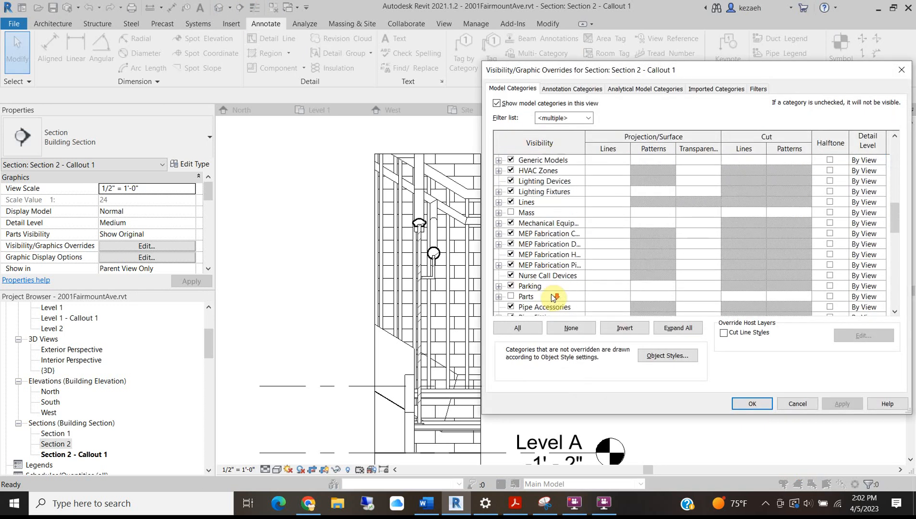
scroll(552, 295, "down", 8)
left_click(546, 297, "shift")
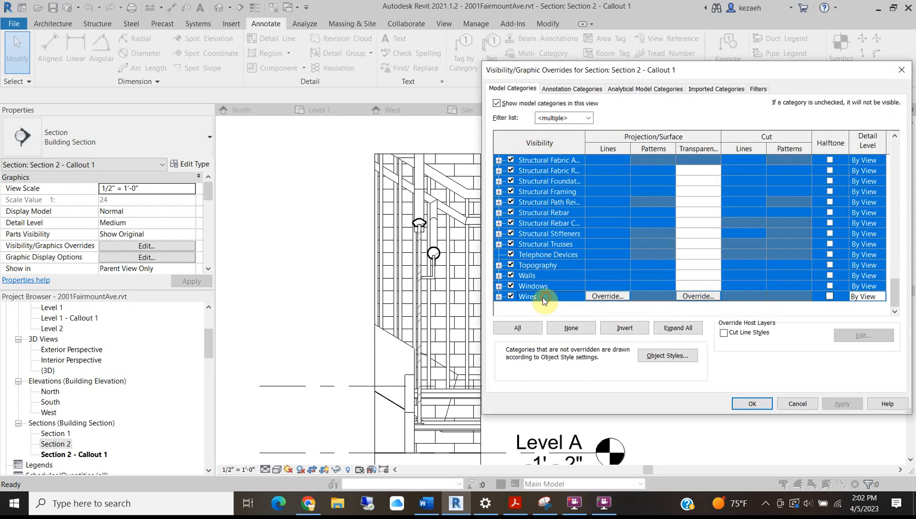
left_click(510, 287)
left_click(540, 310)
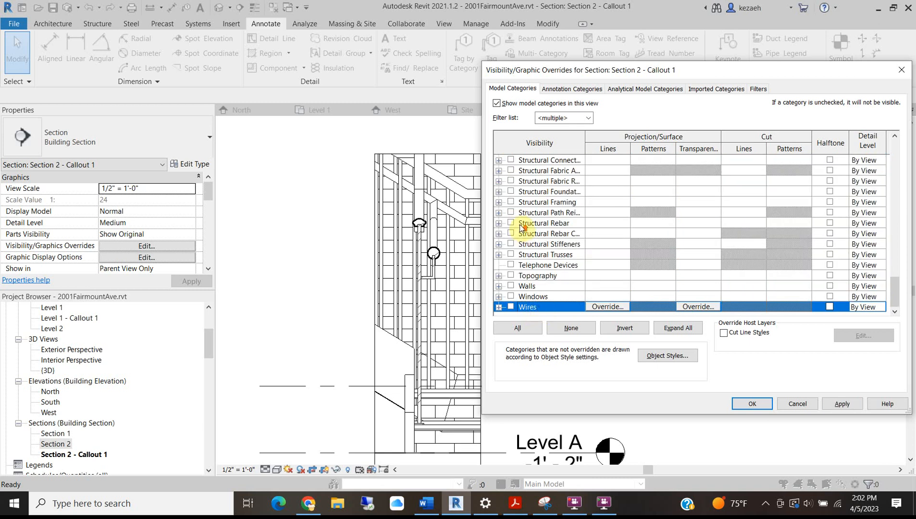
Turn the Detail Items category back on and apply the visibility overrides to the callout view
scroll(521, 229, "up", 13)
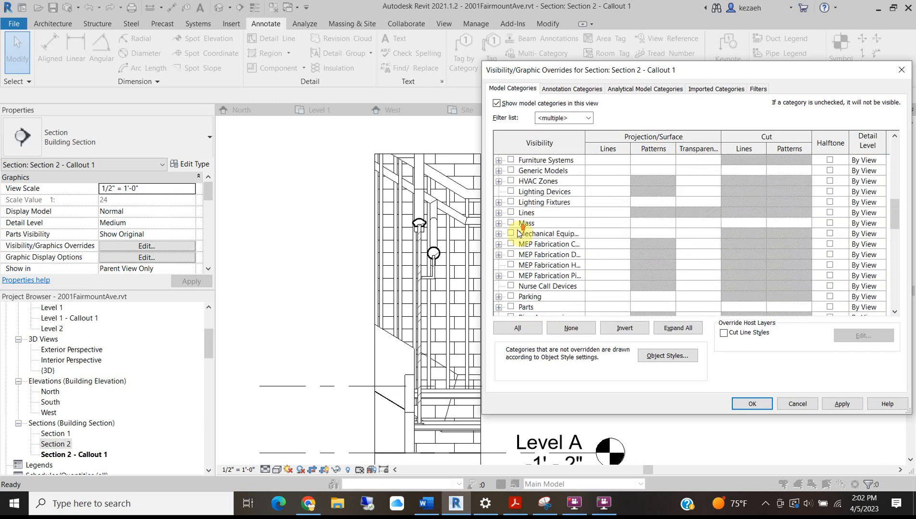
scroll(518, 232, "up", 7)
scroll(516, 229, "down", 3)
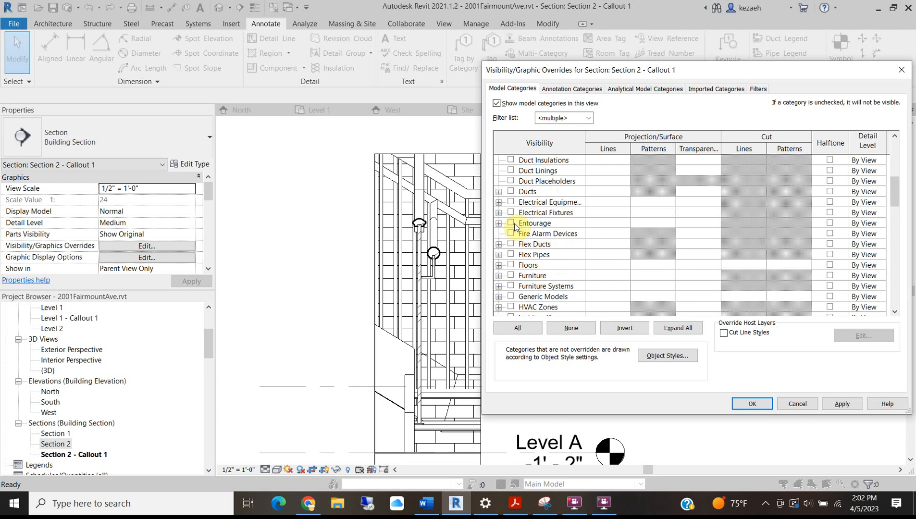
scroll(524, 291, "down", 2)
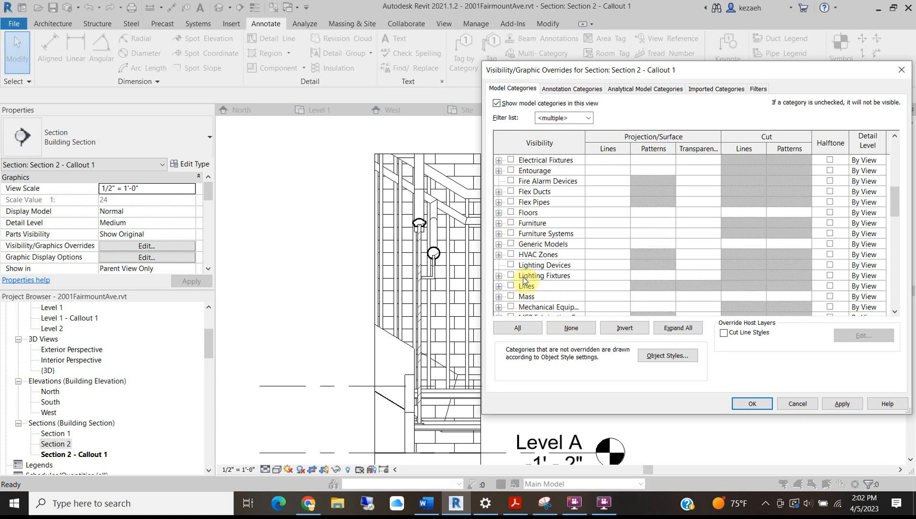
scroll(524, 281, "down", 1)
scroll(524, 280, "down", 4)
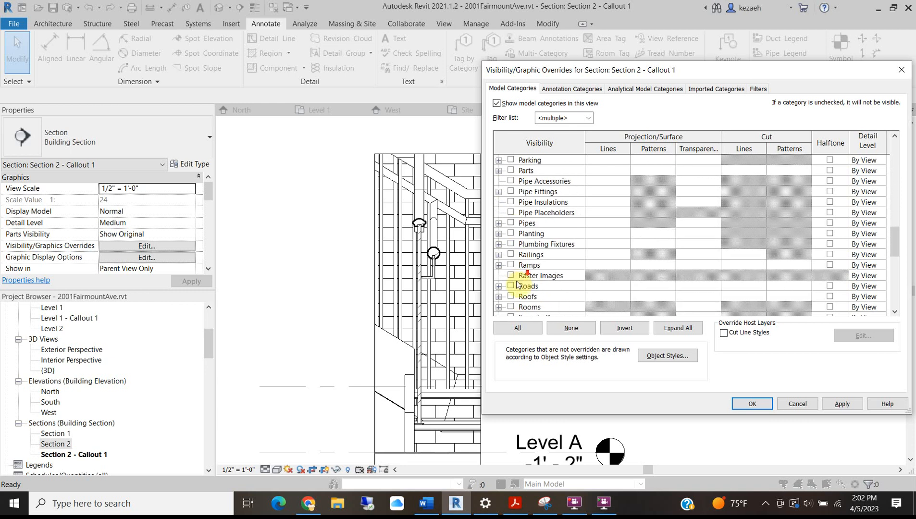
scroll(515, 277, "down", 2)
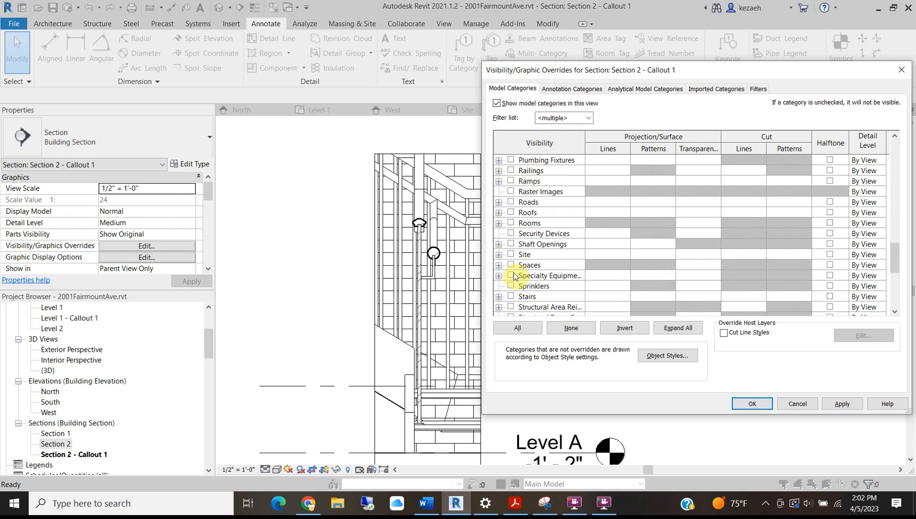
scroll(516, 277, "down", 2)
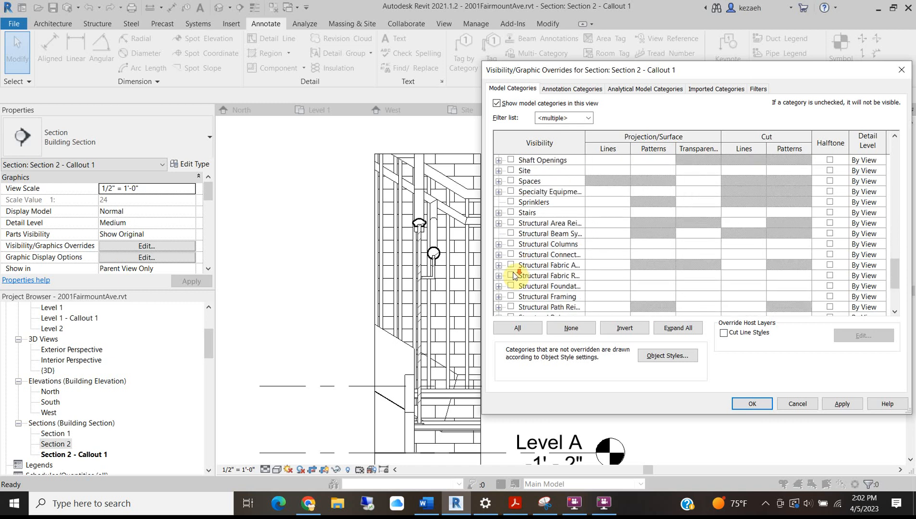
scroll(516, 275, "down", 1)
left_click_drag(895, 279, 877, 180)
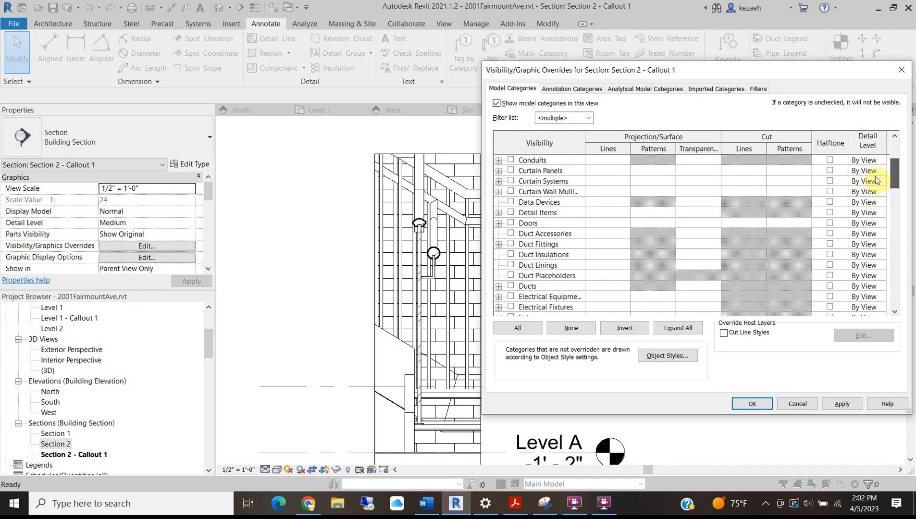
left_click(513, 212)
left_click(842, 404)
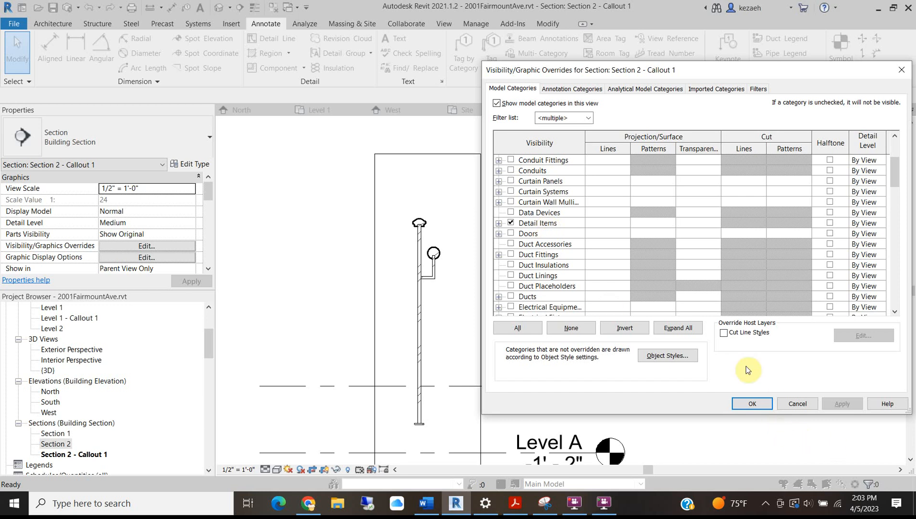
left_click(754, 403)
Hide the Level 1 and Level A datum elements in the callout view
middle_click_drag(463, 393, 515, 296)
scroll(515, 296, "down", 1)
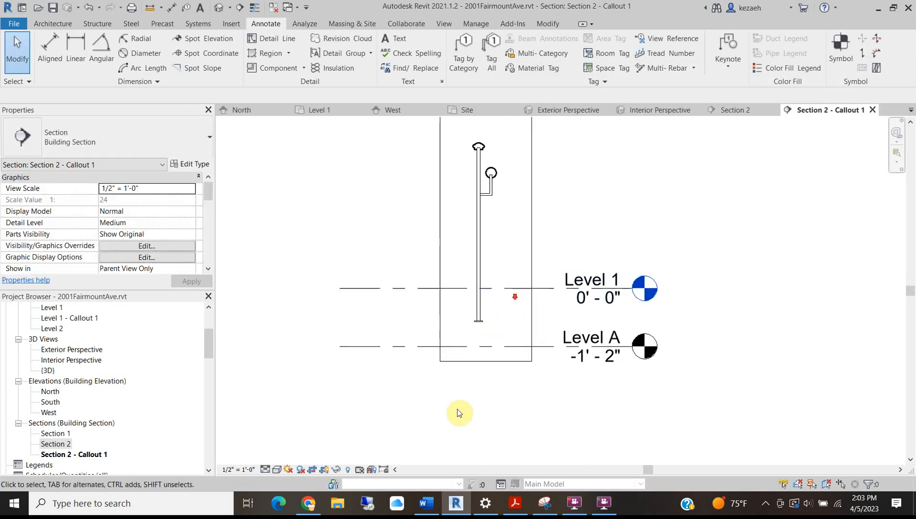
right_click(514, 292)
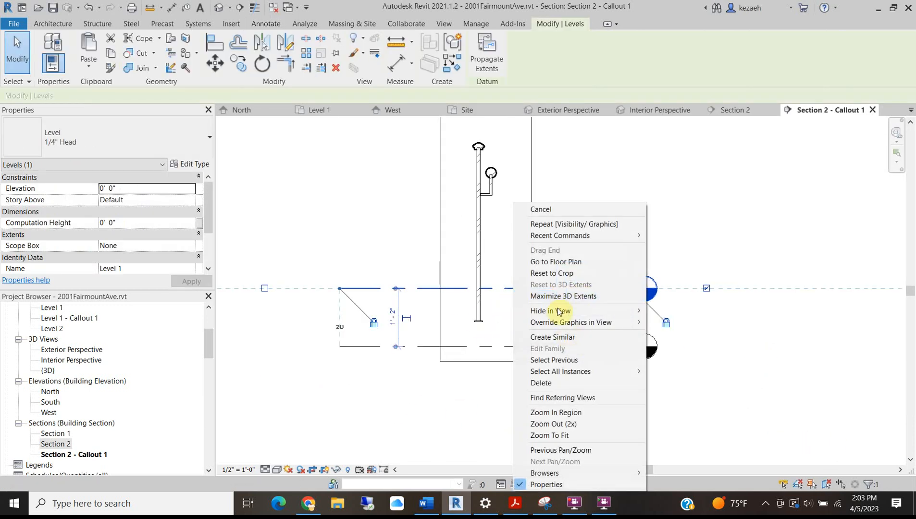
mouse_move(612, 311)
left_click(676, 310)
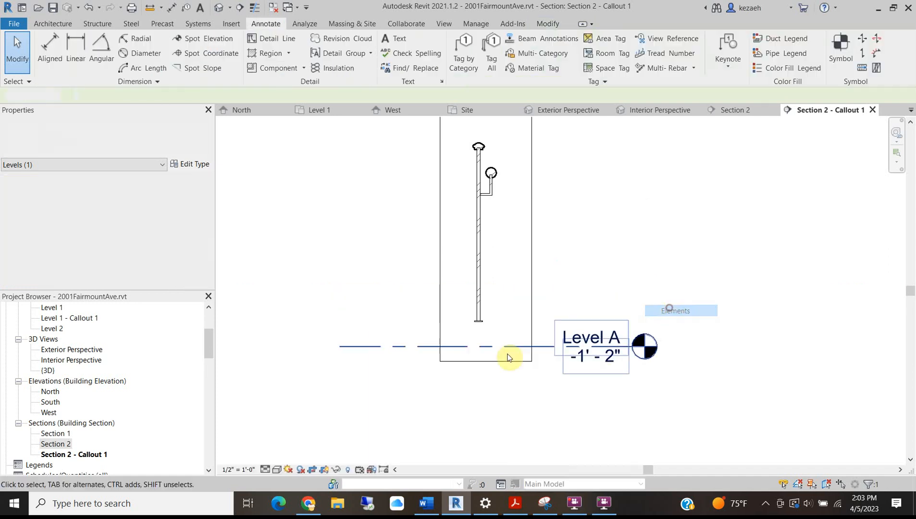
right_click(485, 347)
mouse_move(544, 166)
left_click(635, 166)
Draw a Wide Lines detail line along the base plate's underside, from its left corner to the callout's right crop edge
scroll(476, 319, "up", 4)
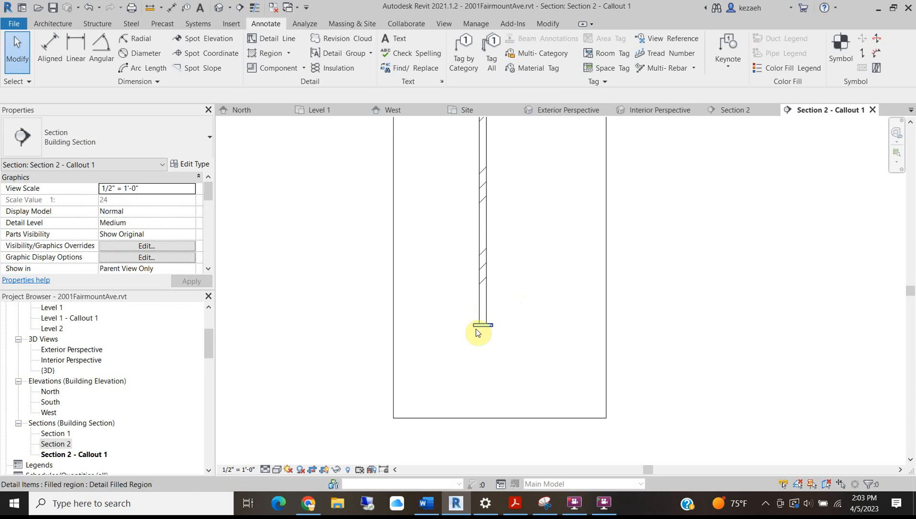
key("l")
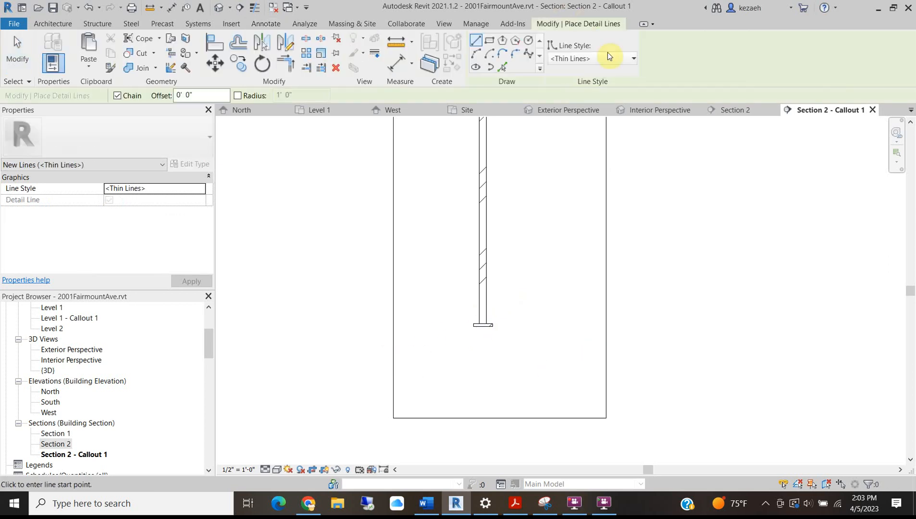
left_click(589, 60)
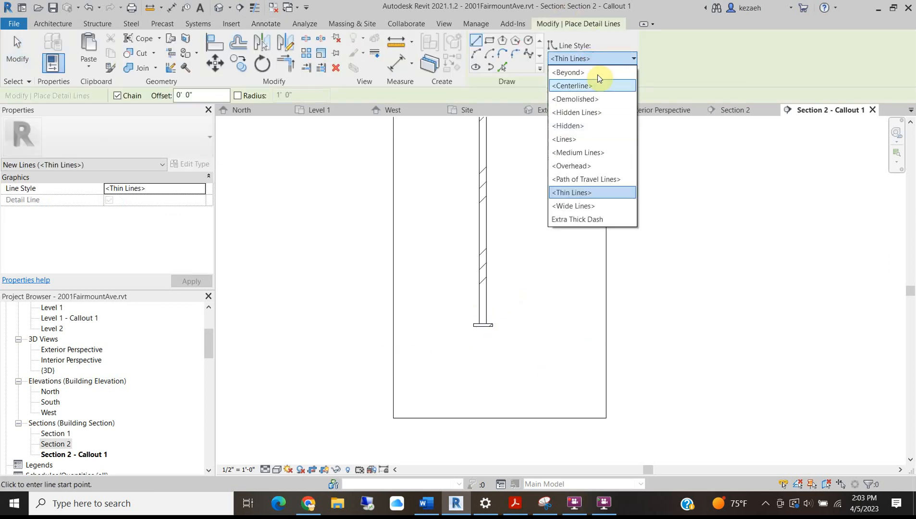
left_click(569, 208)
left_click(474, 326)
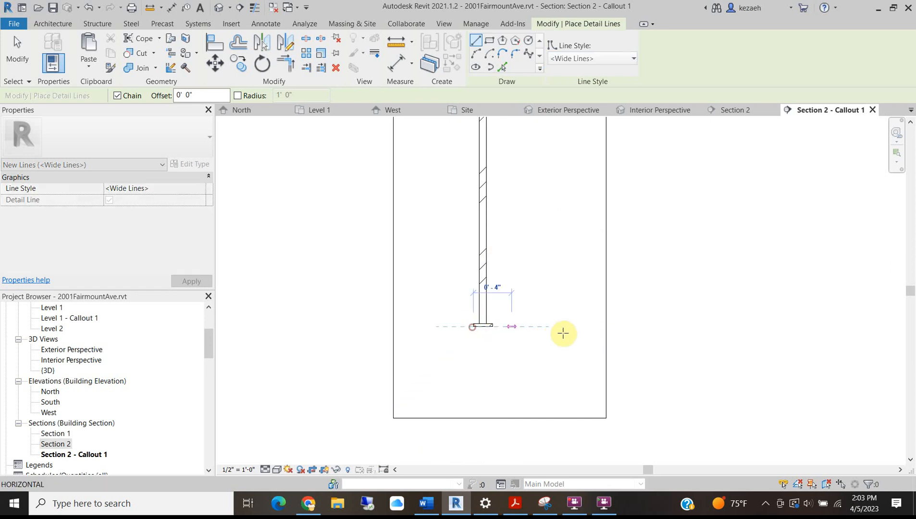
left_click(608, 327)
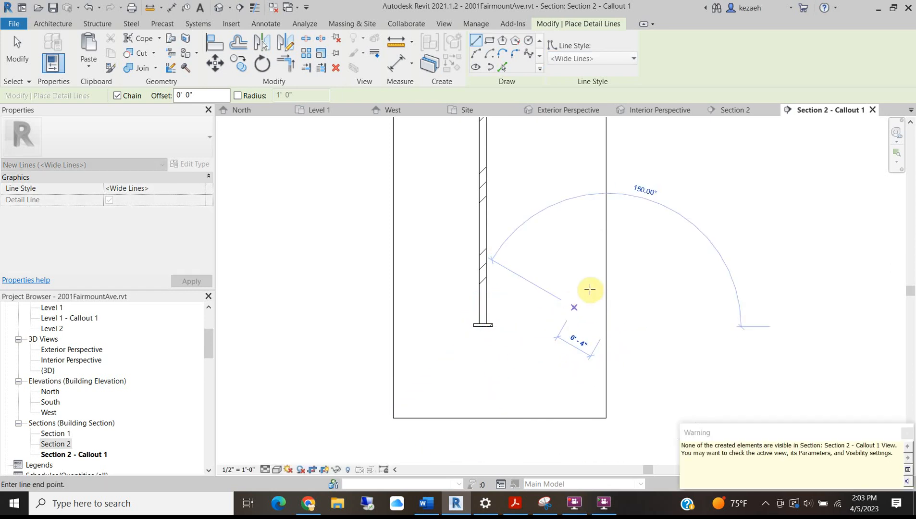
key("Escape")
key("Escape")
Turn on the Lines category in the callout view's visibility overrides and apply the change
key("v")
key("g")
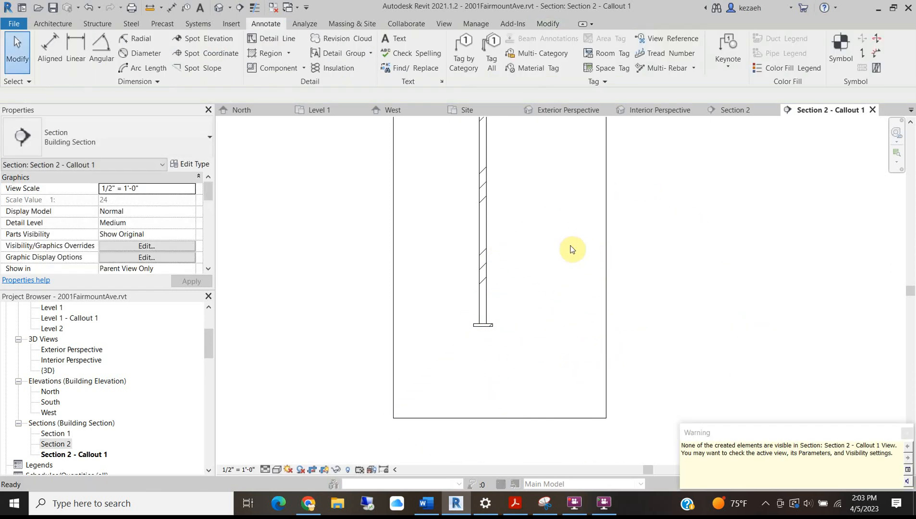
scroll(518, 260, "down", 3)
scroll(519, 262, "up", 3)
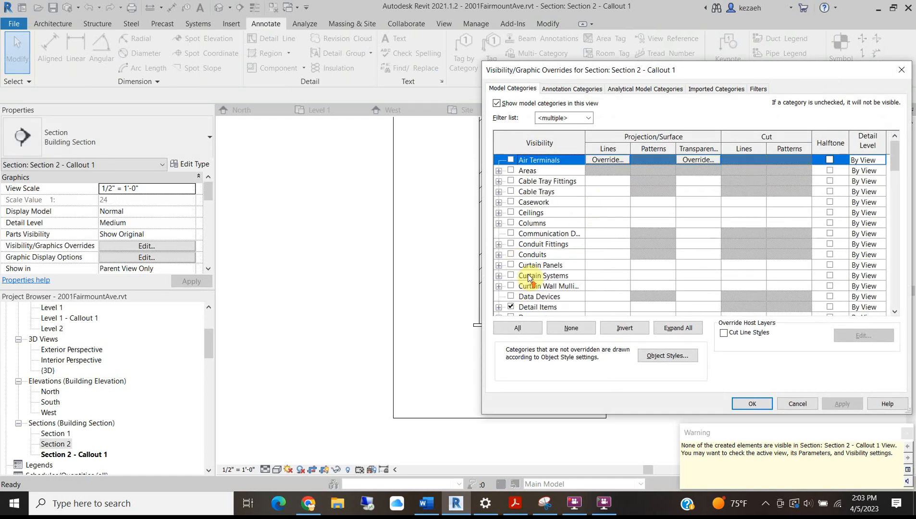
scroll(524, 269, "down", 6)
scroll(529, 278, "down", 5)
left_click(510, 192)
left_click(753, 402)
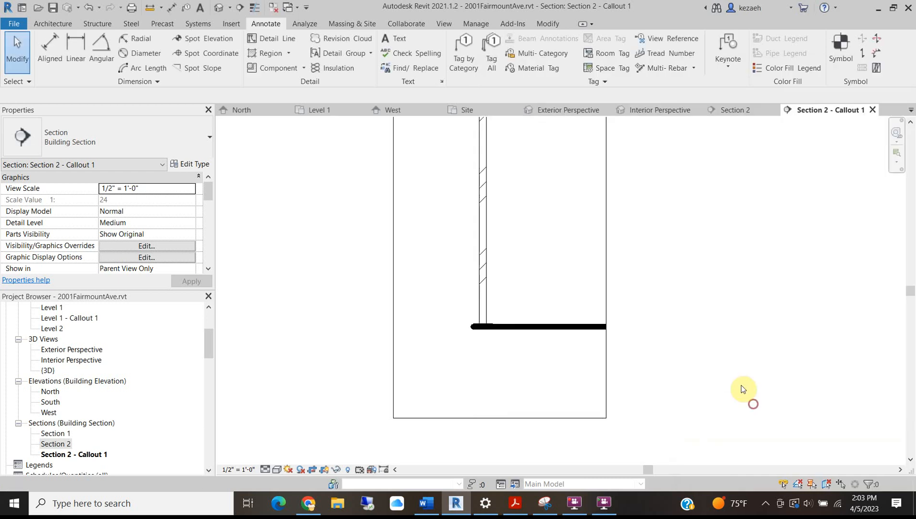
Set the callout view's scale to 3" = 1'-0"
left_click(510, 374)
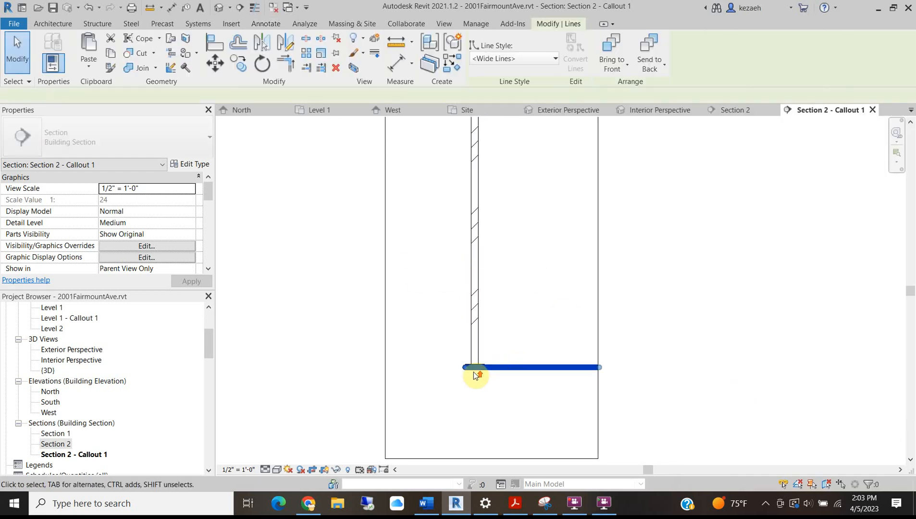
scroll(469, 368, "up", 4)
scroll(380, 318, "down", 2)
left_click(370, 270)
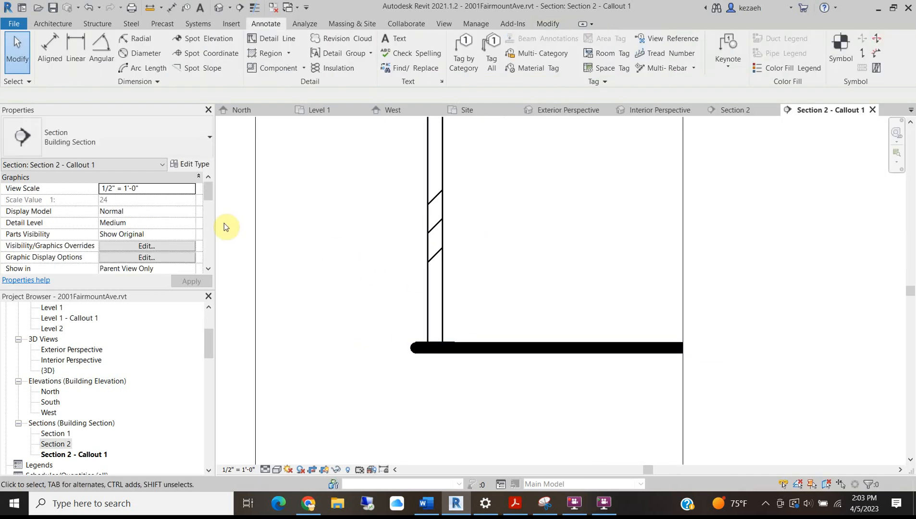
left_click(190, 188)
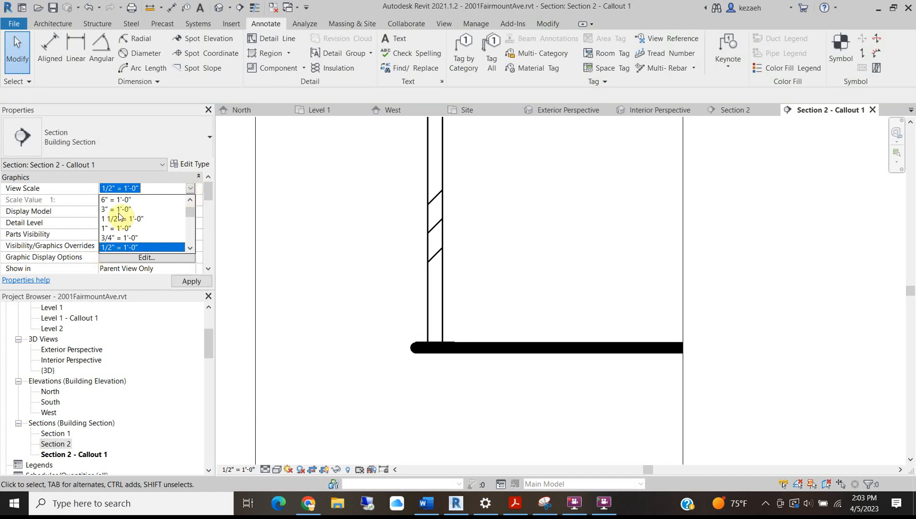
left_click(119, 207)
left_click(184, 189)
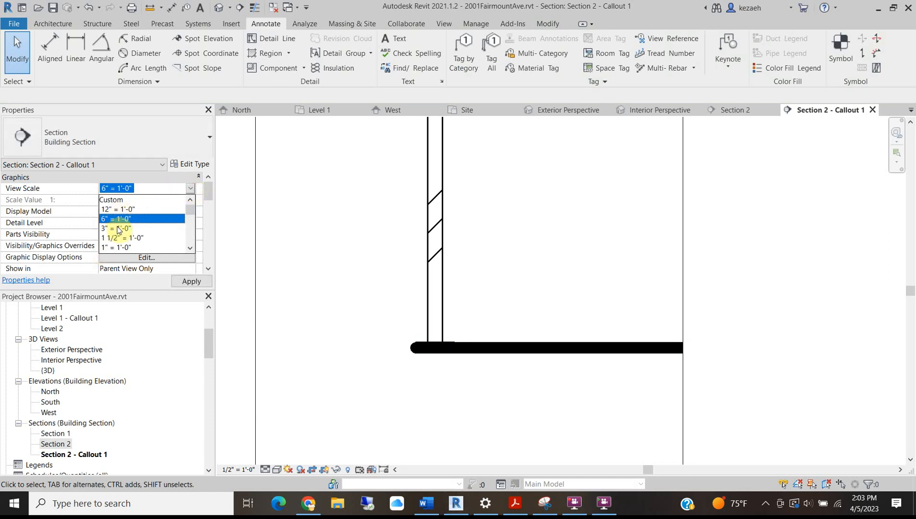
left_click(118, 229)
scroll(485, 303, "down", 5)
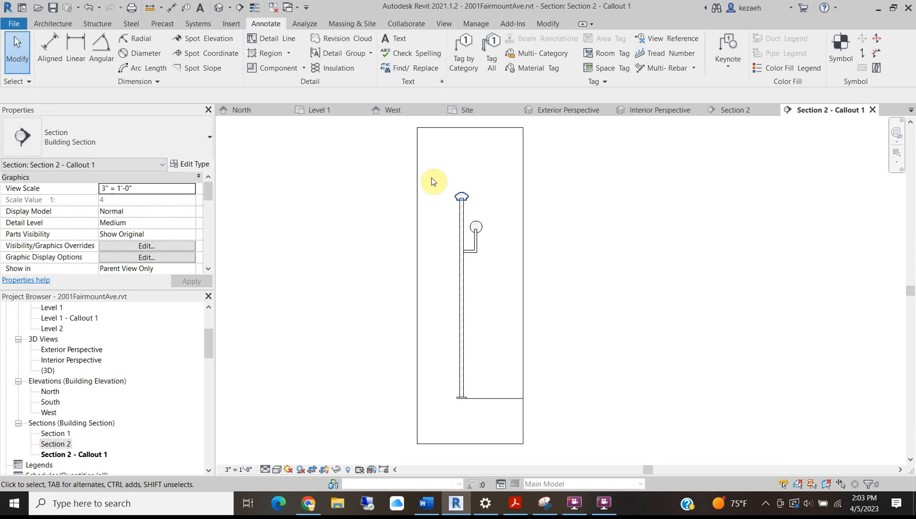
Stretch the detail line's left end slightly past the base plate, making the line about 1'-2 3/4" long
scroll(476, 399, "up", 3)
left_click(440, 383)
scroll(435, 384, "up", 2)
left_click_drag(434, 385, 424, 383)
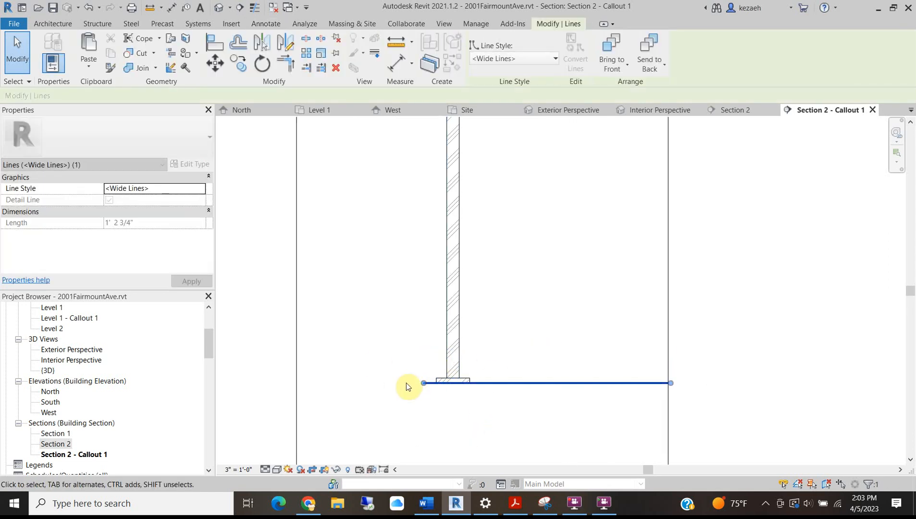
Copy the horizontal detail line 1.5" straight down
key("c")
key("o")
left_click(485, 383)
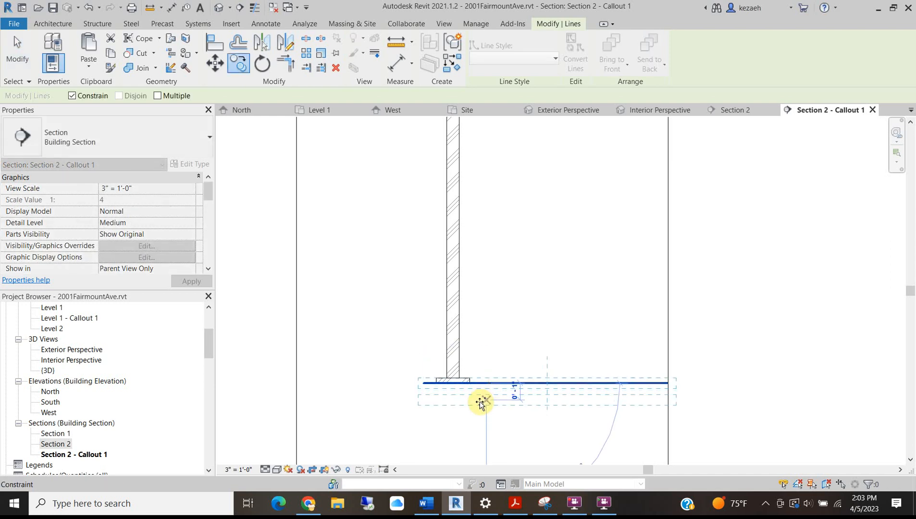
type("1.5\"")
key("Return")
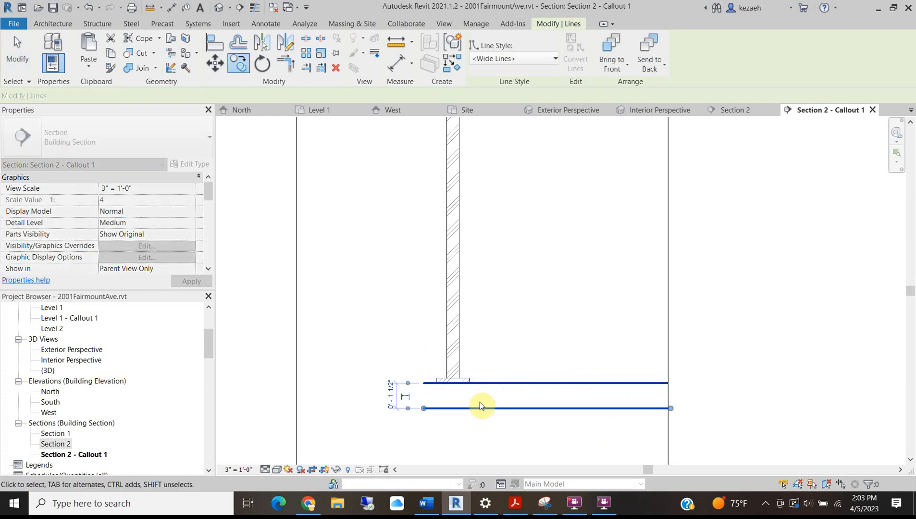
key("Escape")
Join the left ends of the two horizontal lines with a vertical Wide Lines detail line
key("d")
key("l")
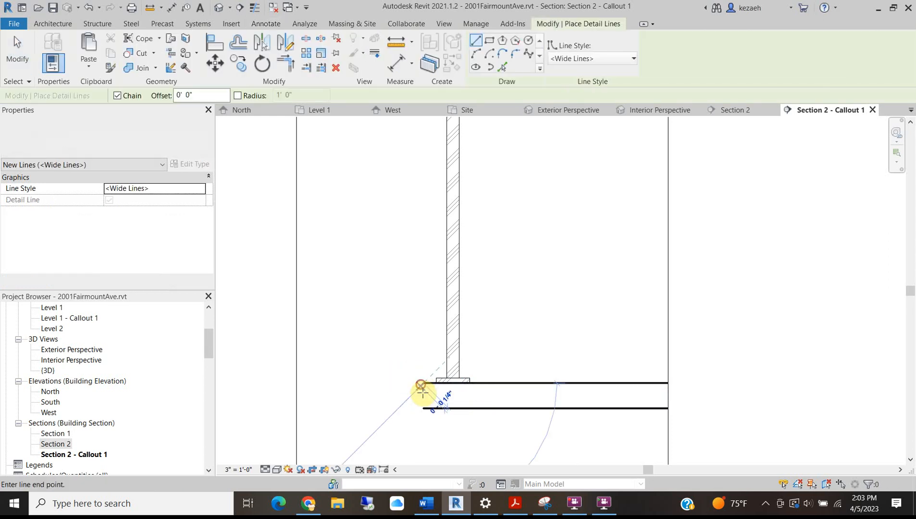
scroll(403, 341, "down", 4)
key("Escape")
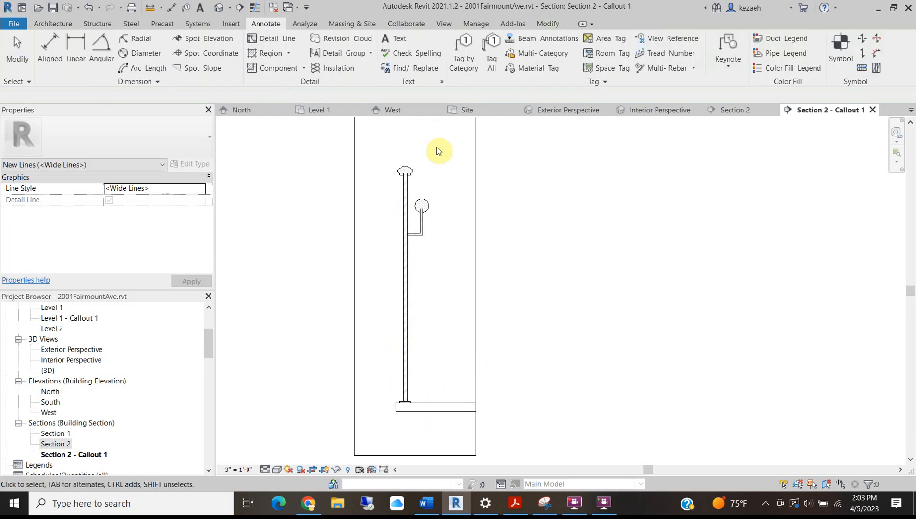
scroll(405, 172, "up", 3)
scroll(405, 172, "down", 4)
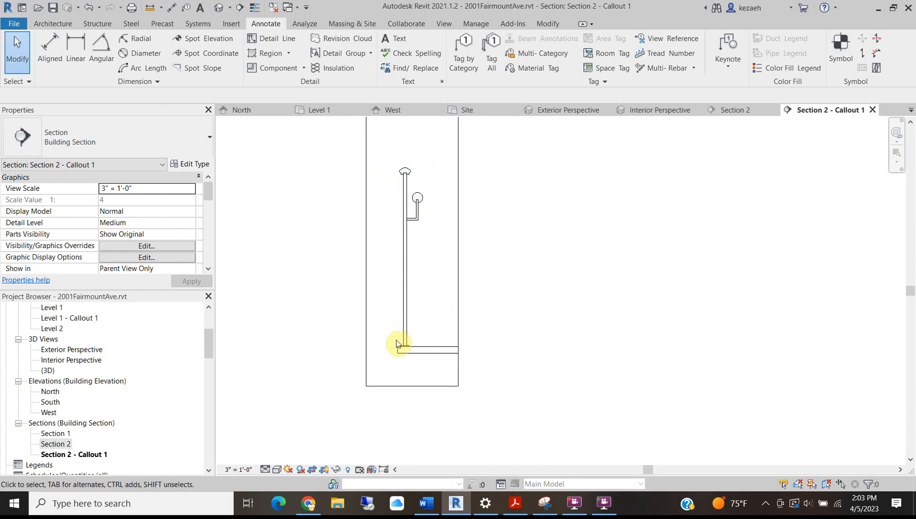
Add an aligned dimension from the upper floor line to the top of the rail, placed left of the baluster
key("d")
key("i")
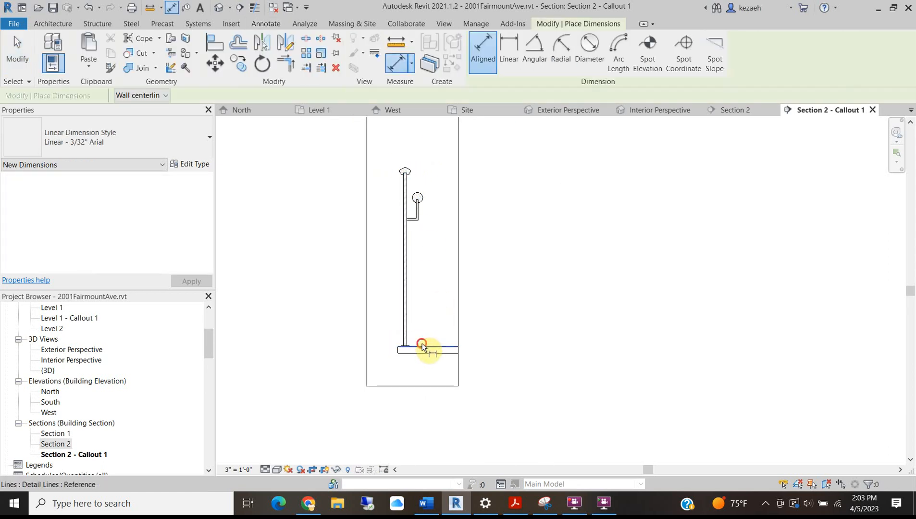
scroll(408, 174, "up", 3)
left_click(395, 171)
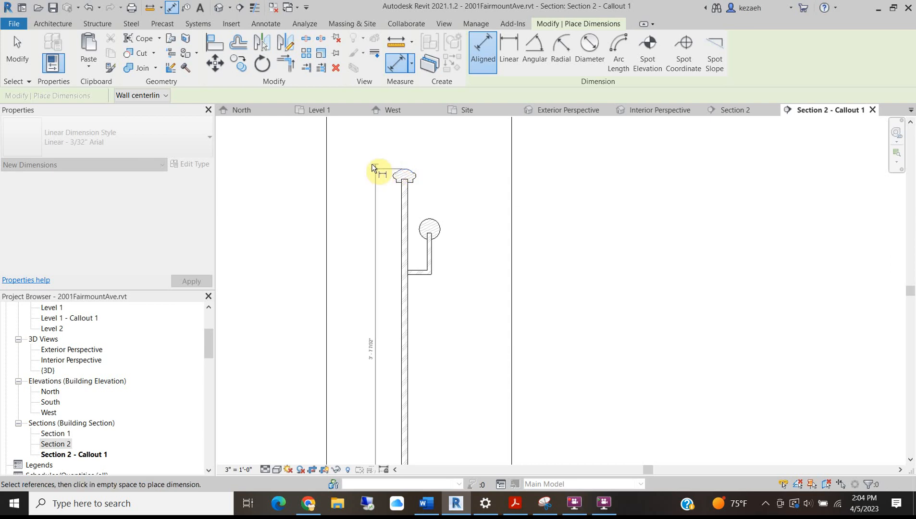
scroll(365, 330, "up", 3)
left_click(365, 321)
key("Escape")
key("Escape")
scroll(365, 321, "down", 4)
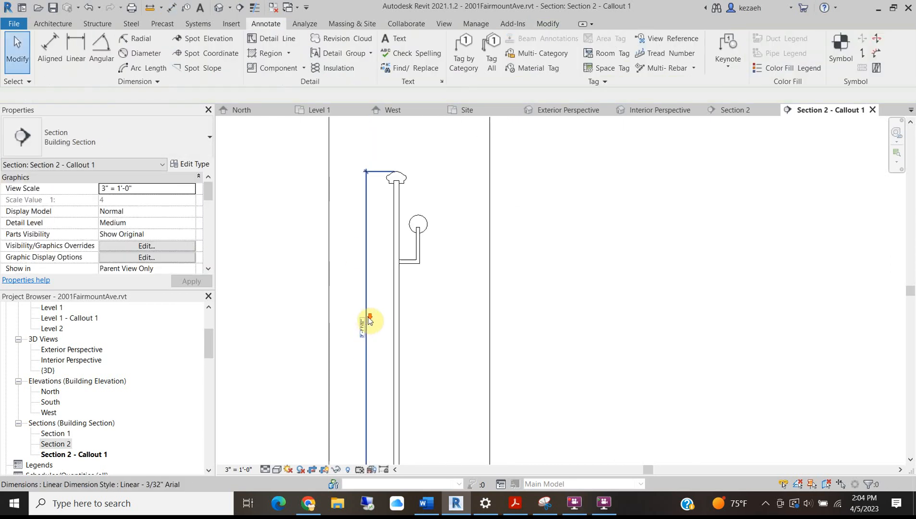
Set the railing height dimension to 3'-6" by relocating the upper floor line
left_click(412, 350)
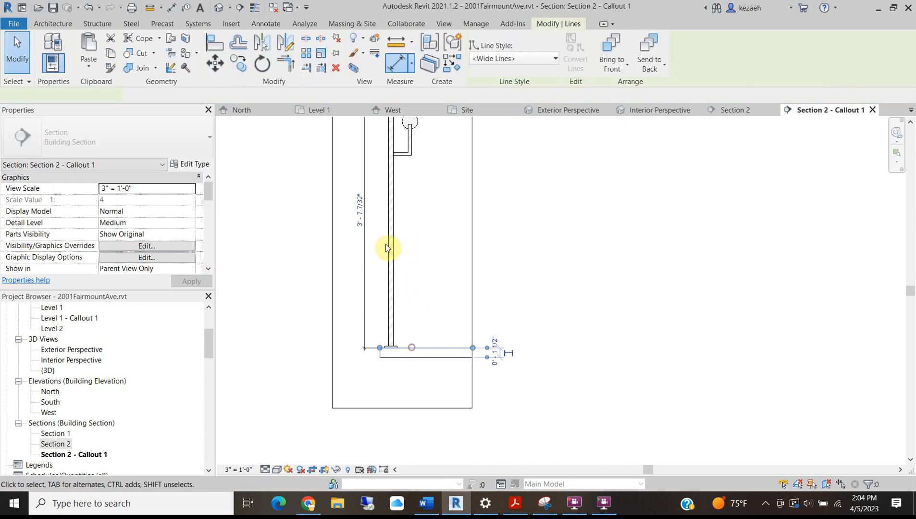
left_click(358, 202)
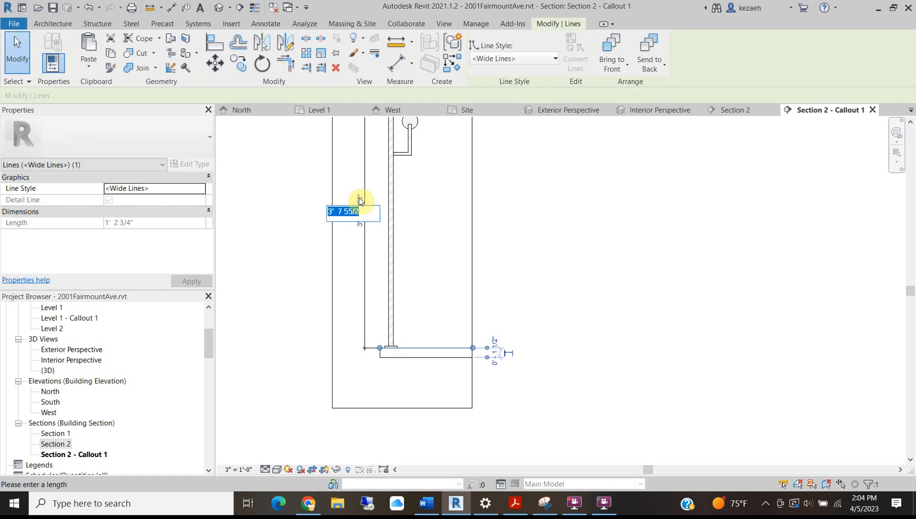
type("3'6")
key("Return")
key("Escape")
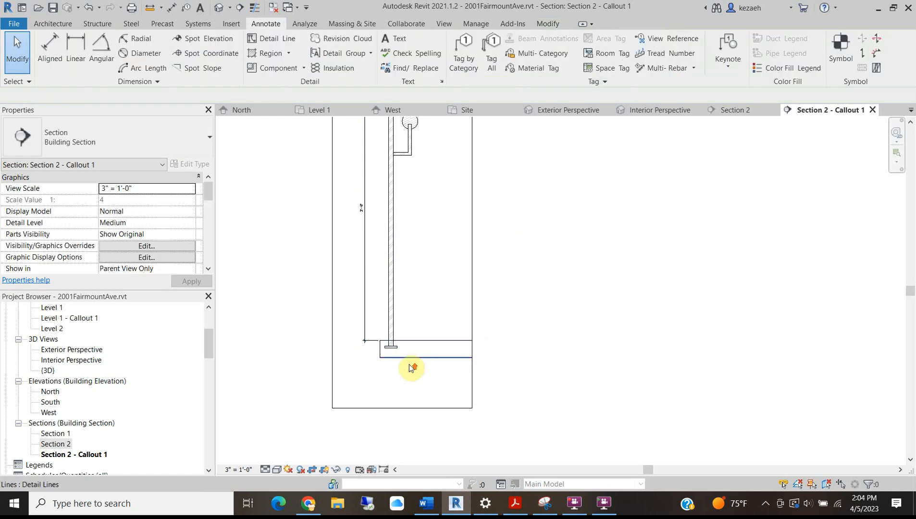
Move the base plate's filled region vertically up so that it sits on the upper floor line
scroll(390, 350, "up", 3)
left_click(403, 346)
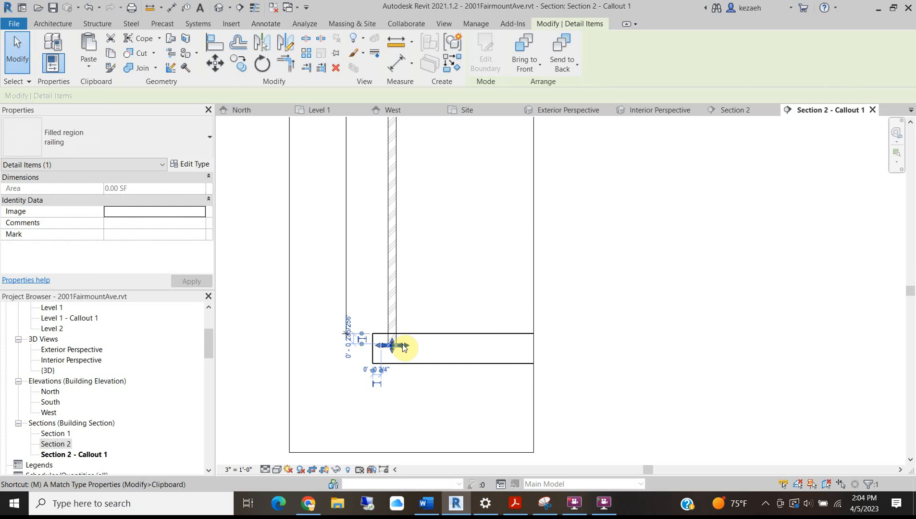
key("m")
key("v")
scroll(403, 346, "up", 2)
left_click(407, 351)
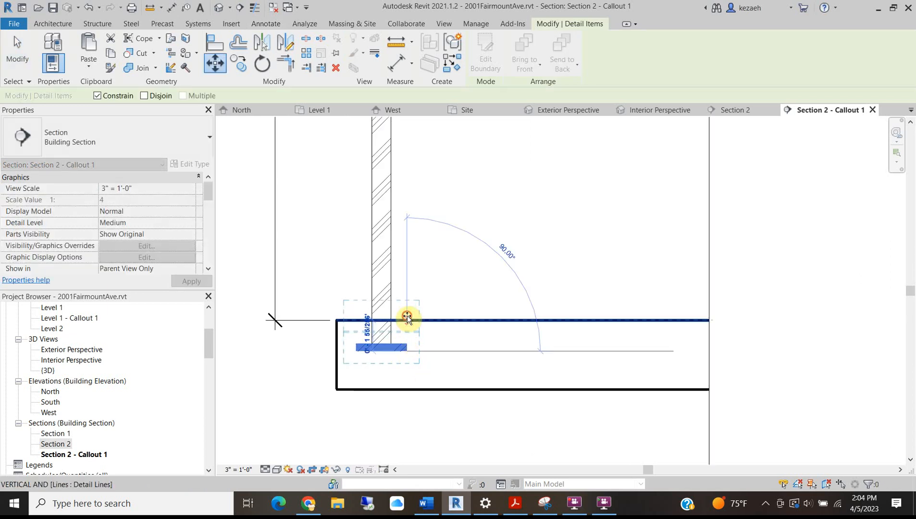
left_click(408, 316)
scroll(407, 317, "down", 3)
key("Escape")
Shorten the baluster's filled region by raising its lower edge to the top of the base plate
scroll(396, 330, "up", 2)
left_click(395, 332)
left_click_drag(394, 333, 393, 306)
scroll(393, 305, "down", 3)
Add the suffix MIN to the 3'-6" railing height dimension
left_click(374, 229)
middle_click_drag(375, 229, 363, 287)
scroll(343, 181, "up", 2)
left_click(343, 192)
left_click(343, 191)
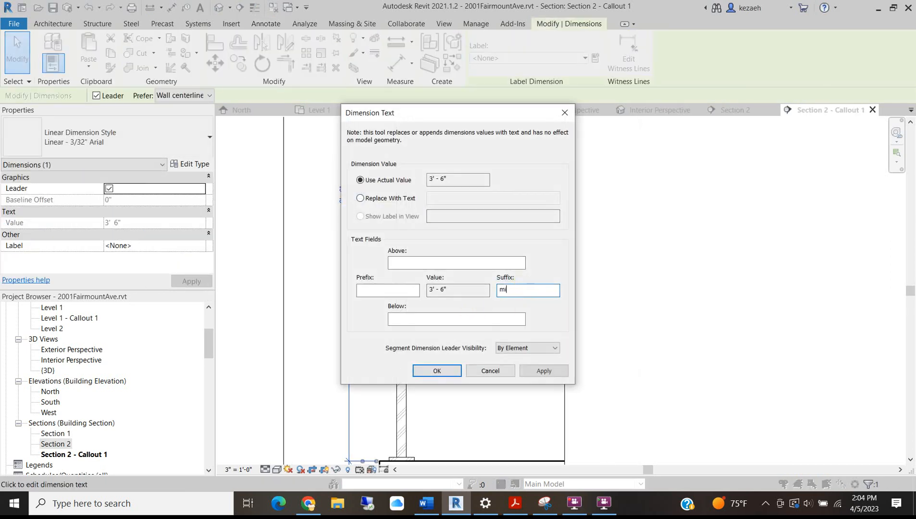
left_click(442, 372)
scroll(372, 262, "down", 3)
left_click(571, 262)
Add an aligned dimension from the upper floor line to the top of the round handrail, placed on its right
middle_click_drag(418, 225, 407, 261)
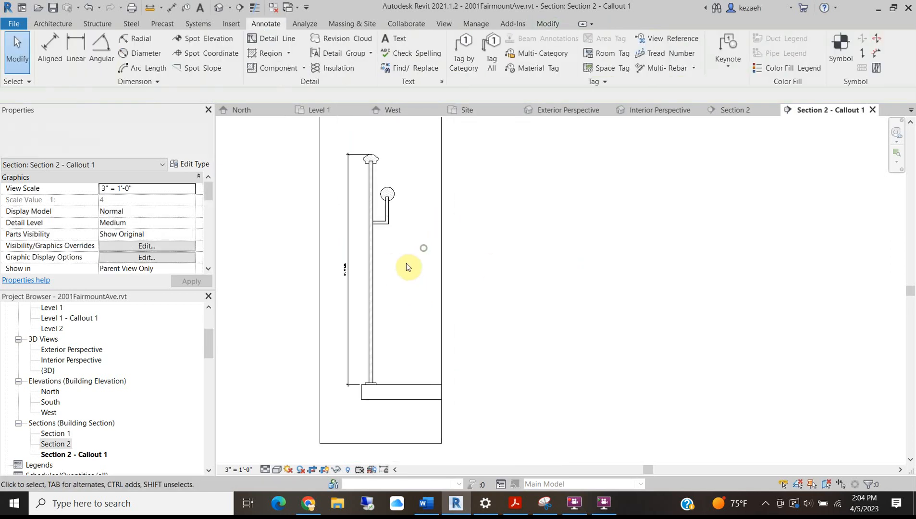
scroll(399, 194, "up", 2)
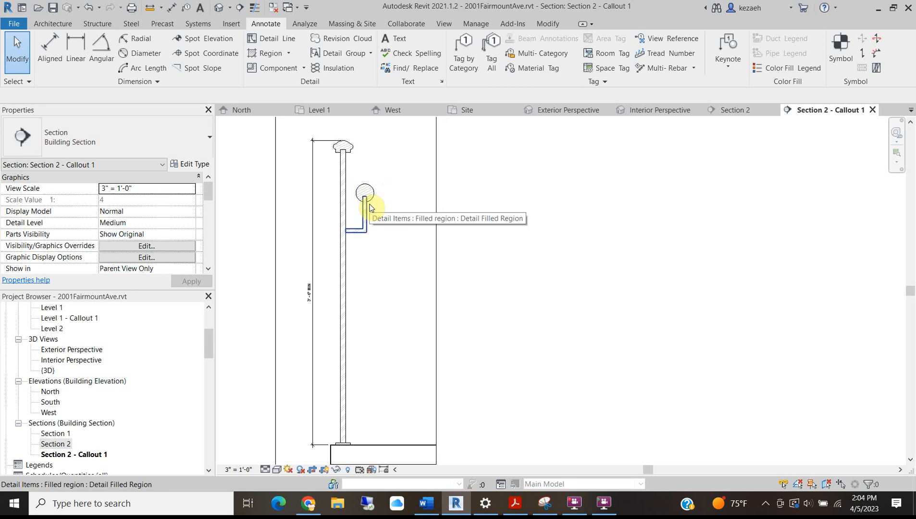
key("d")
key("i")
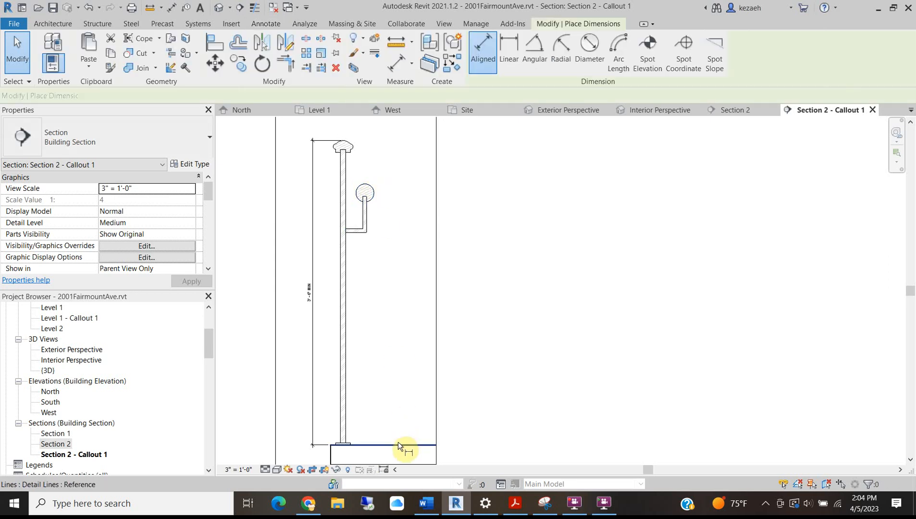
left_click(374, 183)
scroll(372, 185, "up", 2)
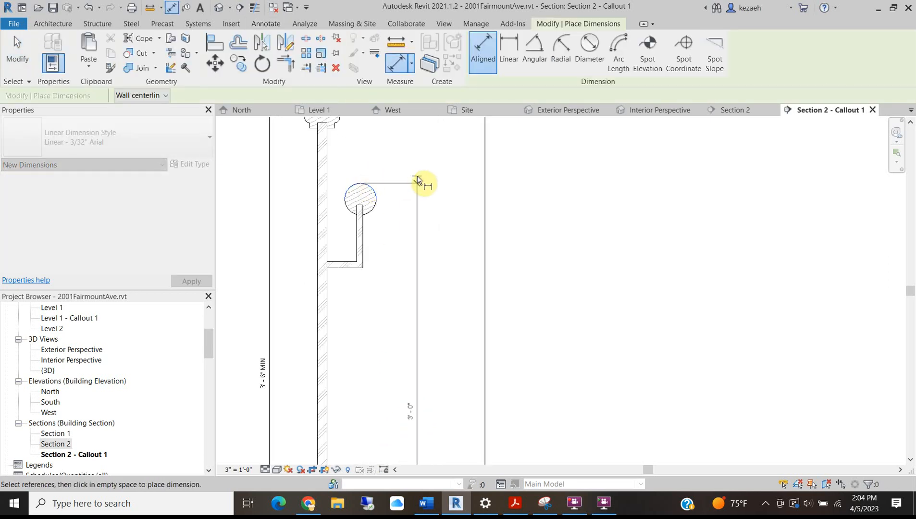
scroll(417, 176, "down", 2)
middle_click_drag(429, 253, 437, 222)
key("Escape")
key("Escape")
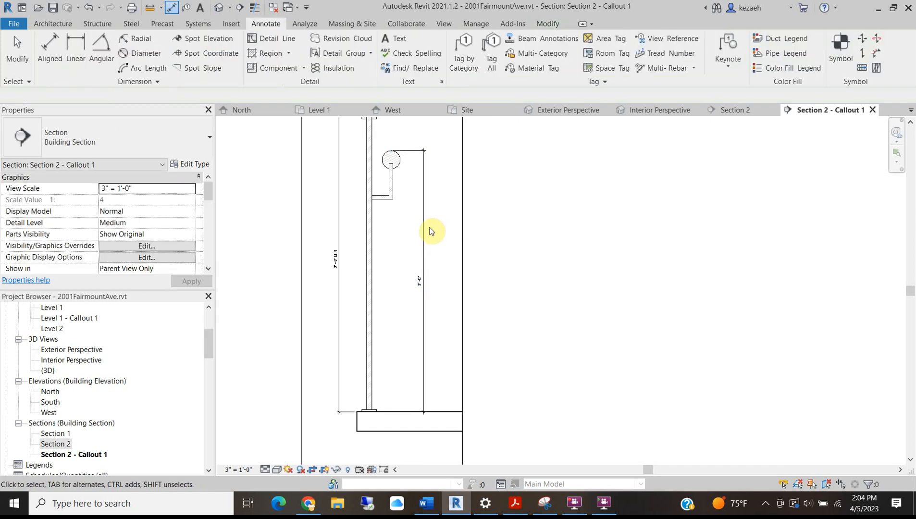
Examine the handrail height dimension and the top rail and round handrail profiles
scroll(394, 299, "down", 1)
middle_click_drag(396, 300, 399, 365)
scroll(414, 348, "up", 3)
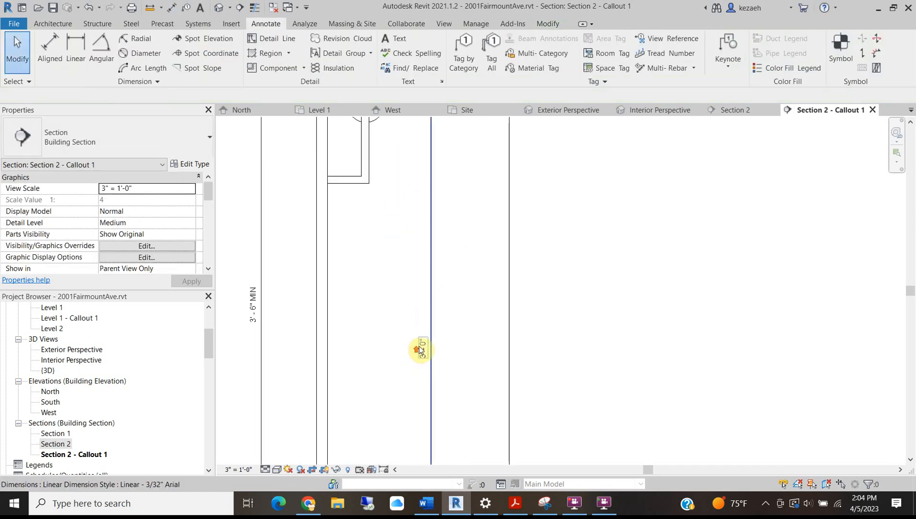
left_click(423, 347)
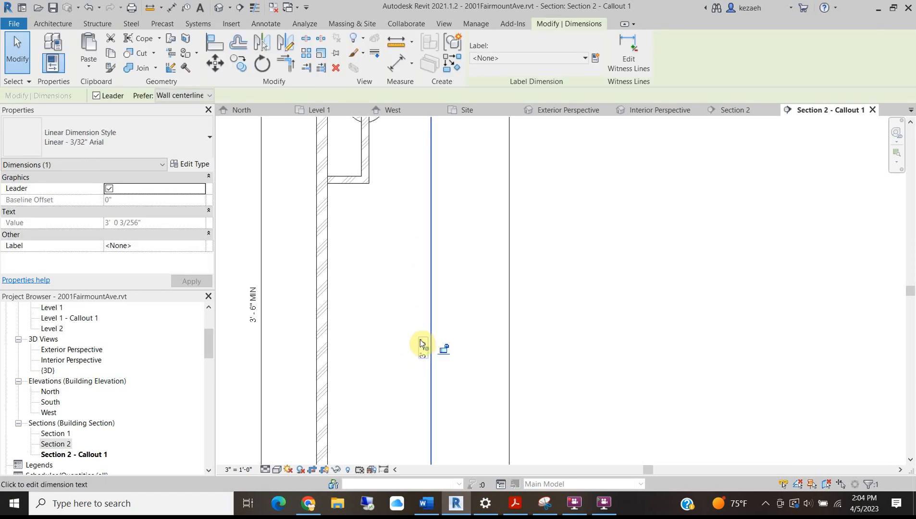
left_click(668, 262)
scroll(432, 270, "down", 2)
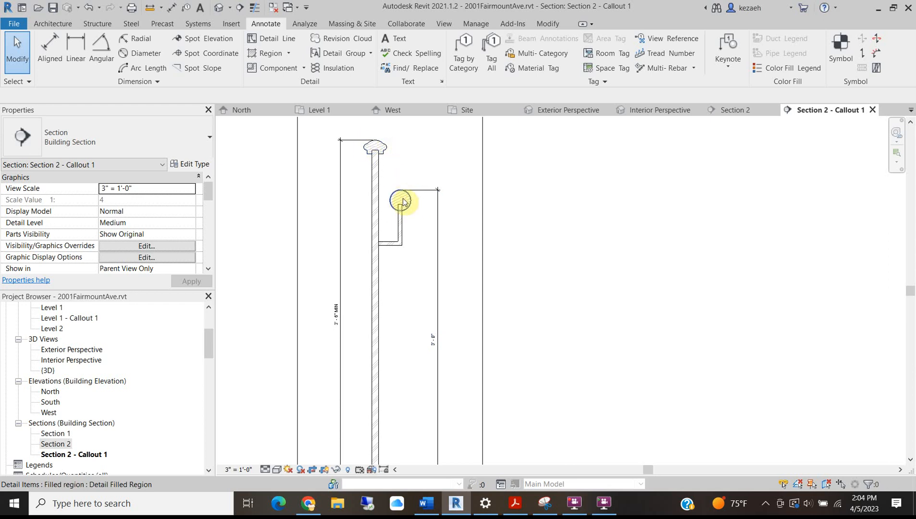
scroll(401, 212, "up", 2)
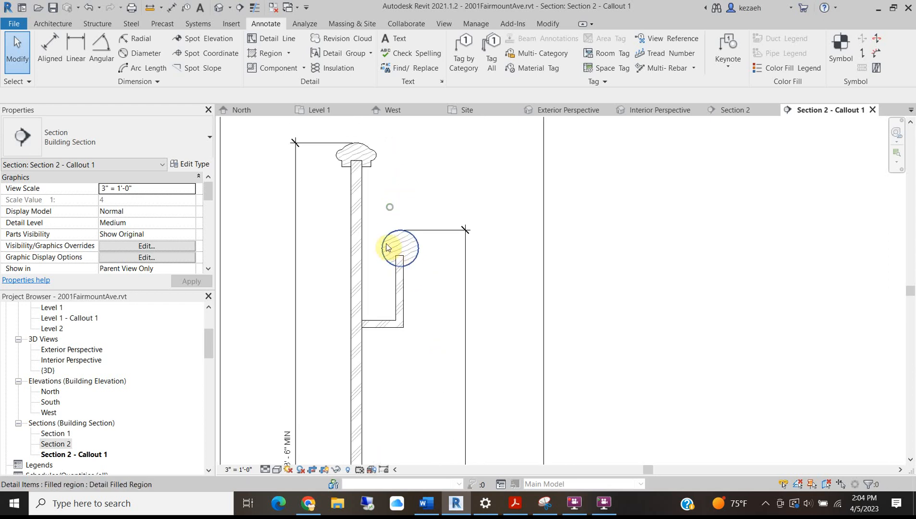
middle_click_drag(377, 224, 372, 294)
scroll(333, 209, "up", 2)
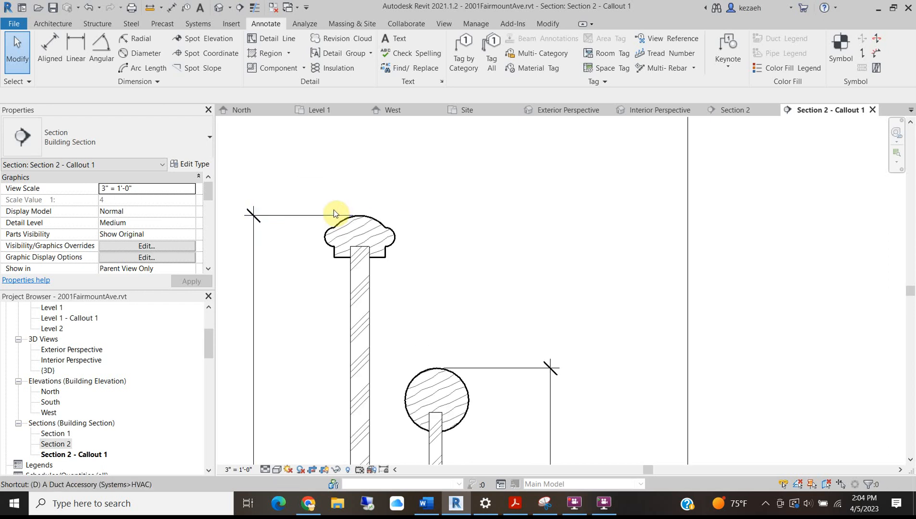
key("d")
key("i")
scroll(318, 214, "up", 2)
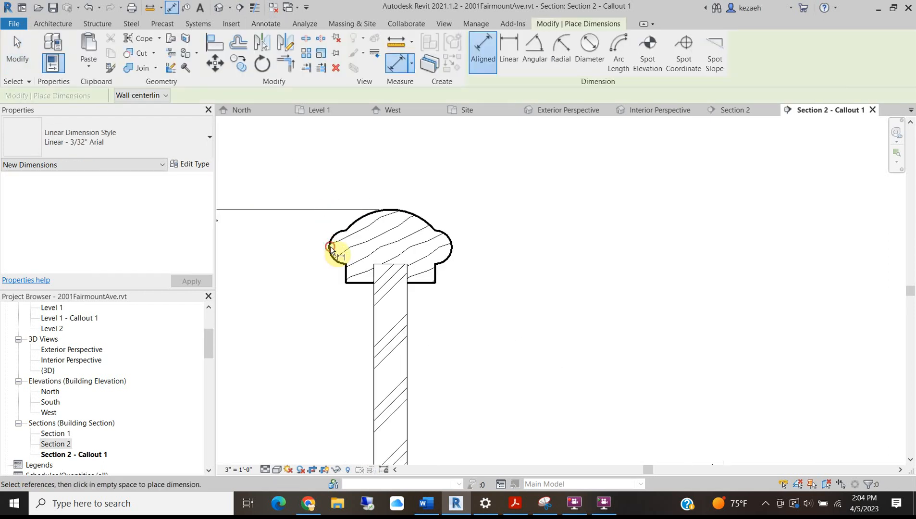
scroll(395, 188, "down", 3)
middle_click_drag(394, 194, 423, 256)
key("Escape")
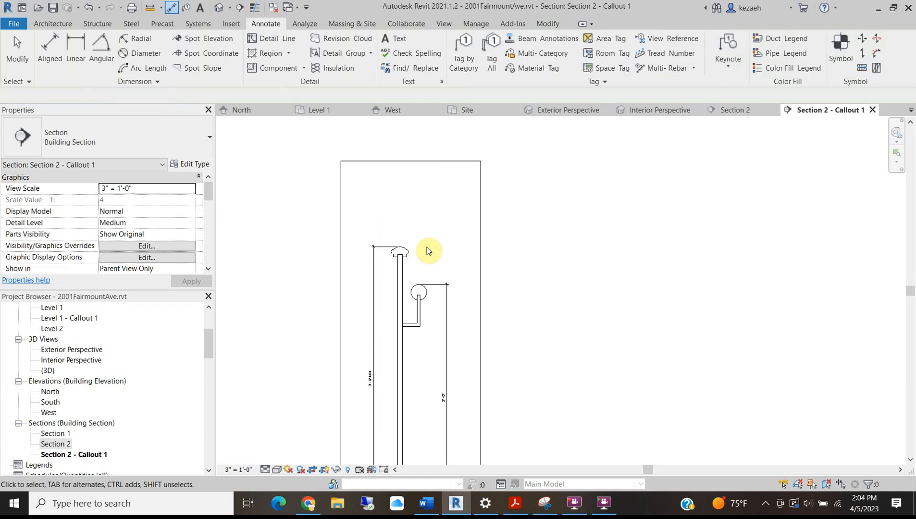
Place a text note reading WOOD RAIL PROFILE 1 above and to the left of the top rail
left_click(395, 38)
left_click_drag(280, 157, 353, 208)
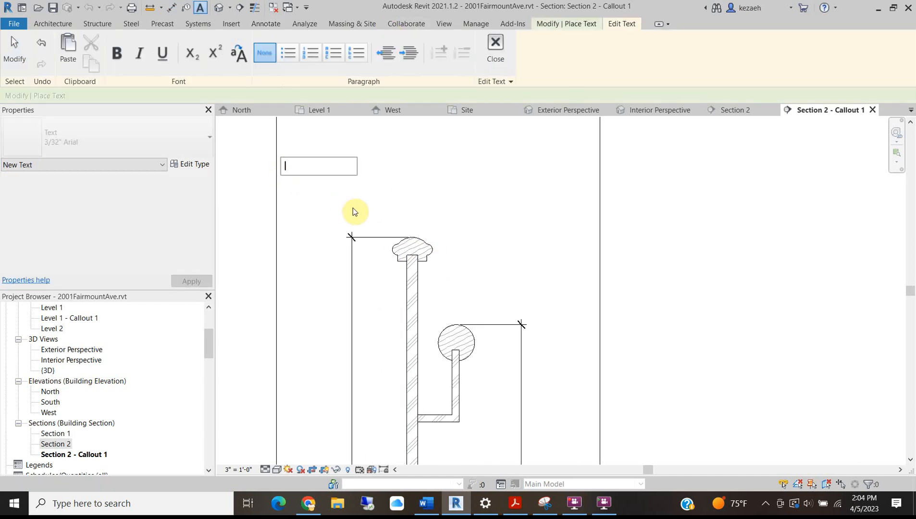
type("OOD RAIL PROF")
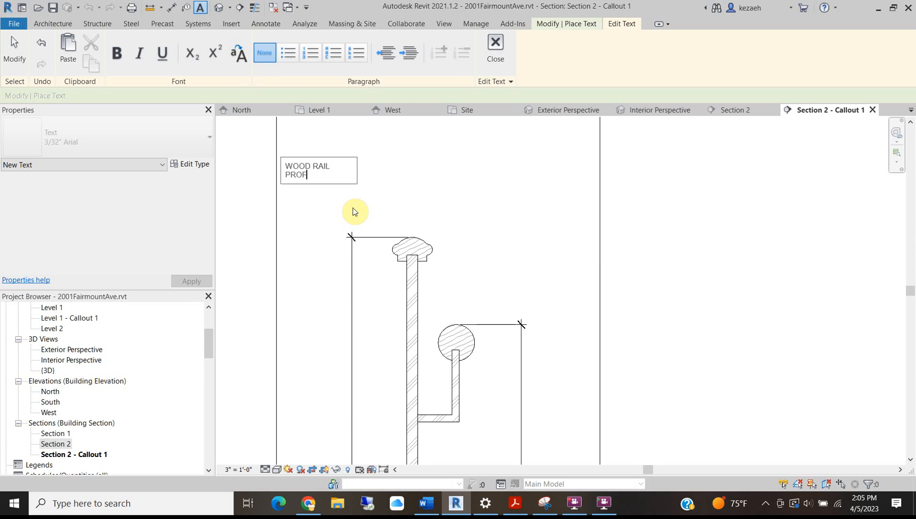
type("ILE 1")
left_click(330, 153)
key("Escape")
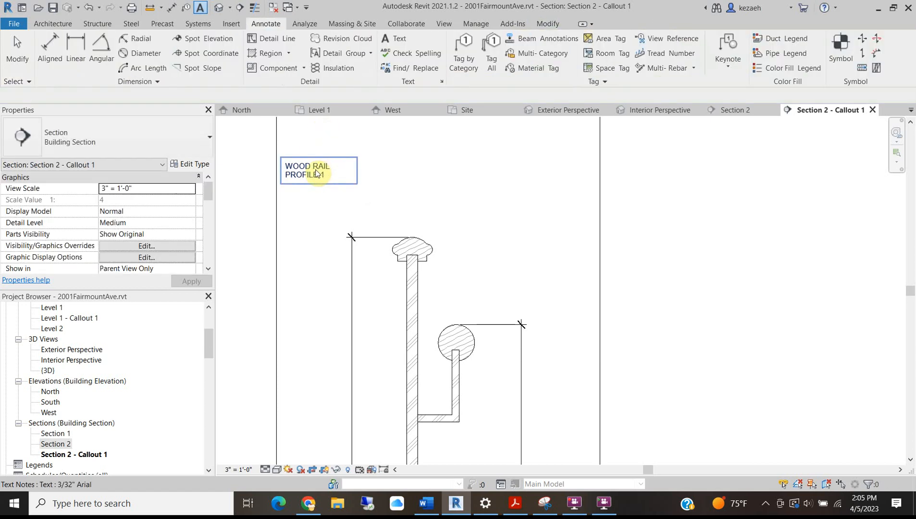
Point the WOOD RAIL PROFILE 1 note's leader at the crown of the top rail and lower the note slightly
left_click_drag(416, 175, 416, 239)
mouse_move(386, 206)
left_mouse_down()
mouse_move(387, 180)
mouse_move(374, 176)
left_mouse_up()
left_click(360, 193)
left_click(283, 165)
left_click_drag(282, 164, 287, 198)
Copy the WOOD RAIL PROFILE 1 note with its leader horizontally about 1'-4 1/4" to the right
left_click(314, 207)
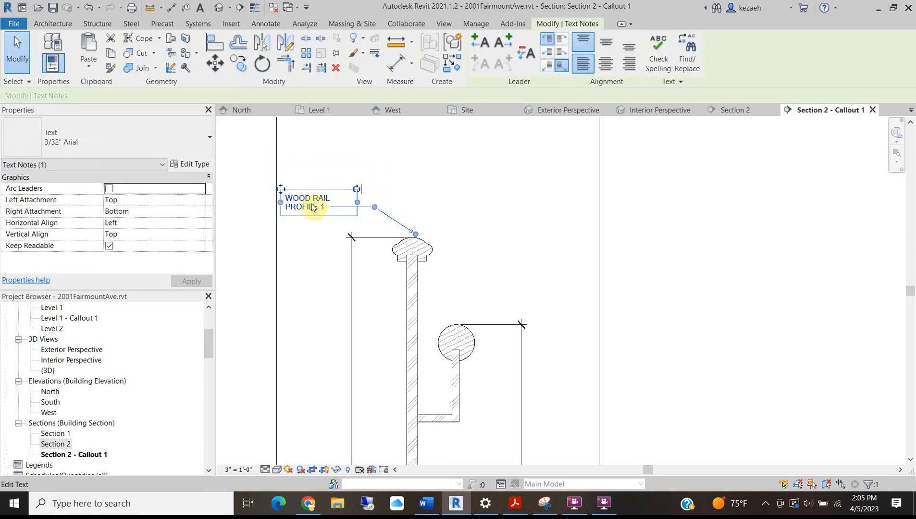
key("o")
left_click(313, 206)
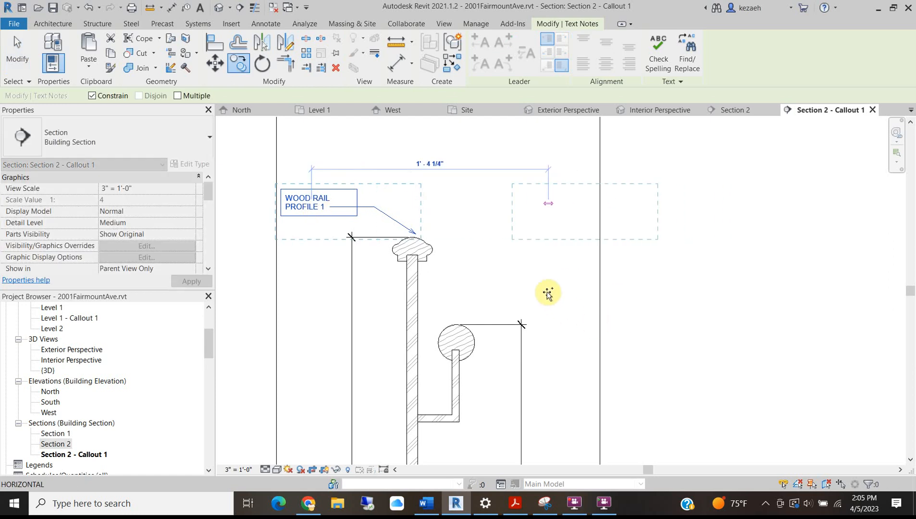
left_click(548, 293)
left_click(561, 202)
left_click_drag(563, 207, 554, 203)
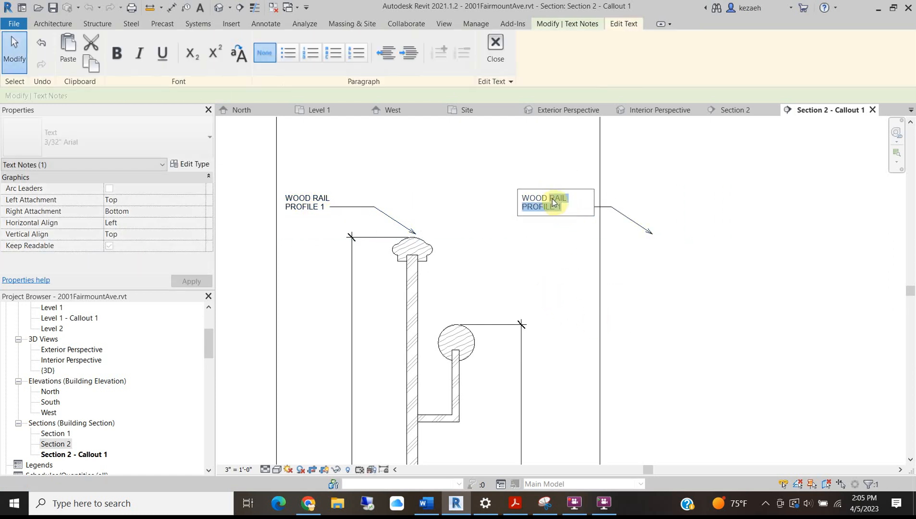
Set the radius of the round handrail's filled-region boundary to 3/4" and finish the sketch
left_click(447, 339)
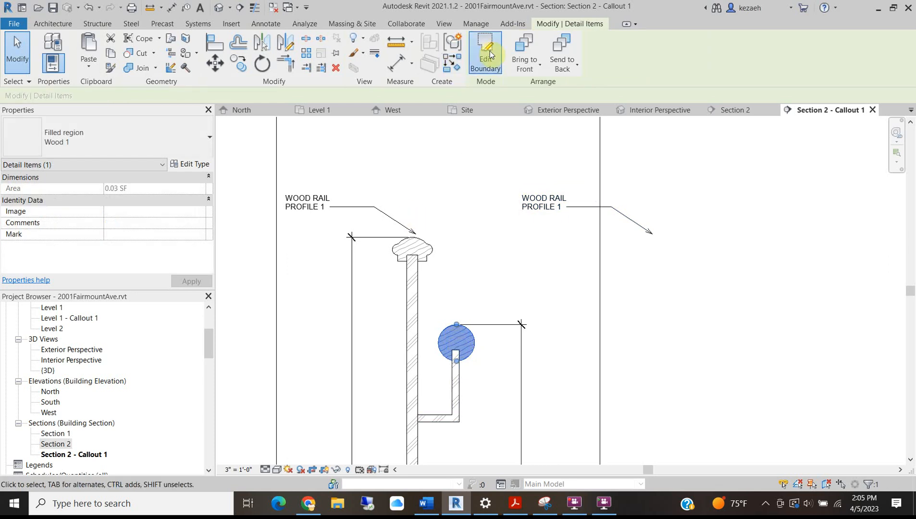
left_click(485, 53)
left_click(465, 328)
left_click(462, 325)
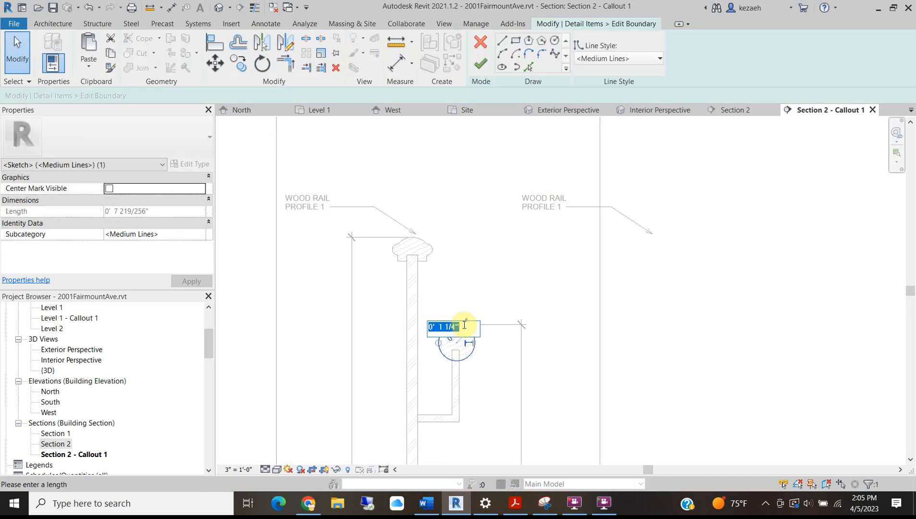
type("3/4\"")
key("Return")
key("Escape")
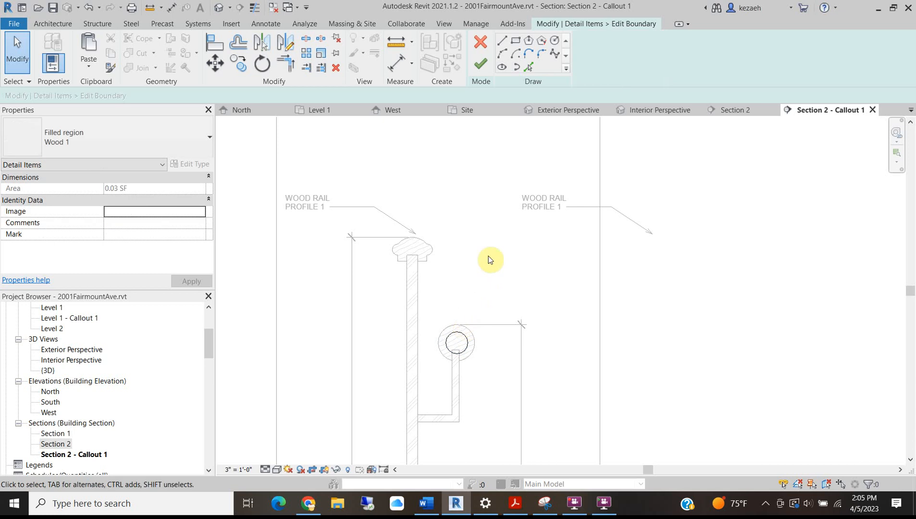
left_click(480, 63)
Move the round handrail's filled region horizontally so that it is centred on the vertical bracket
left_click(465, 336)
scroll(459, 343, "up", 3)
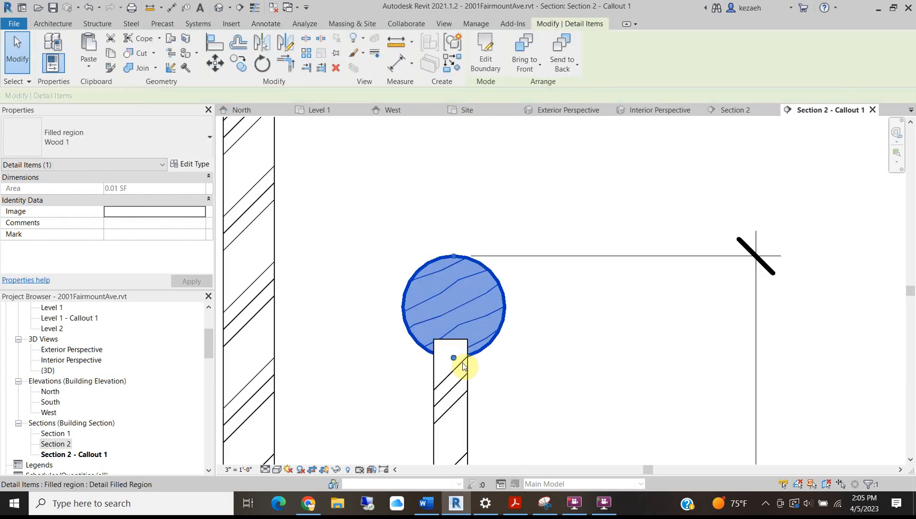
left_click_drag(454, 364, 445, 360)
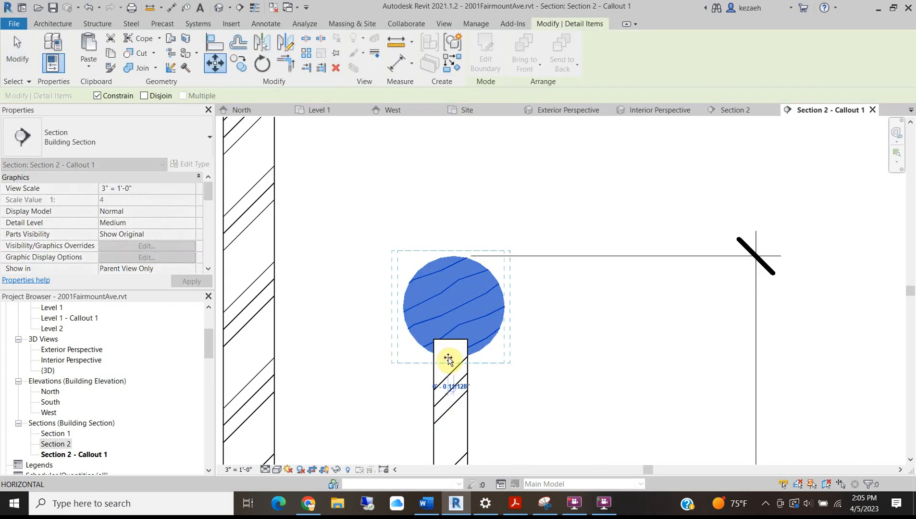
left_click(448, 360)
scroll(459, 346, "down", 5)
key("Escape")
Move the copied note beside the round handrail and point its leader at the top of the handrail
left_click(536, 211)
left_click_drag(493, 313, 512, 304)
left_click_drag(605, 334, 459, 342)
left_click_drag(567, 309, 477, 308)
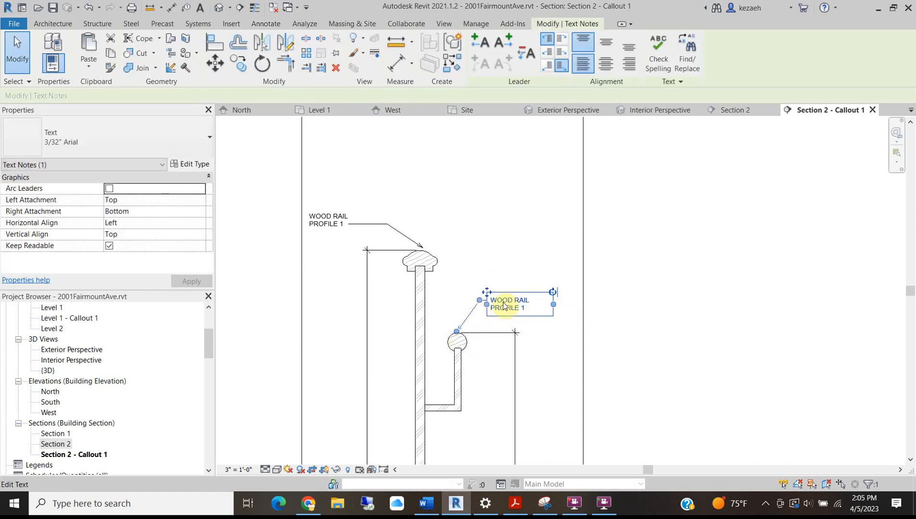
Change the copied note's text to WOOD ROUND HANDRAIL 1 1/2" DIA
double_click(504, 306)
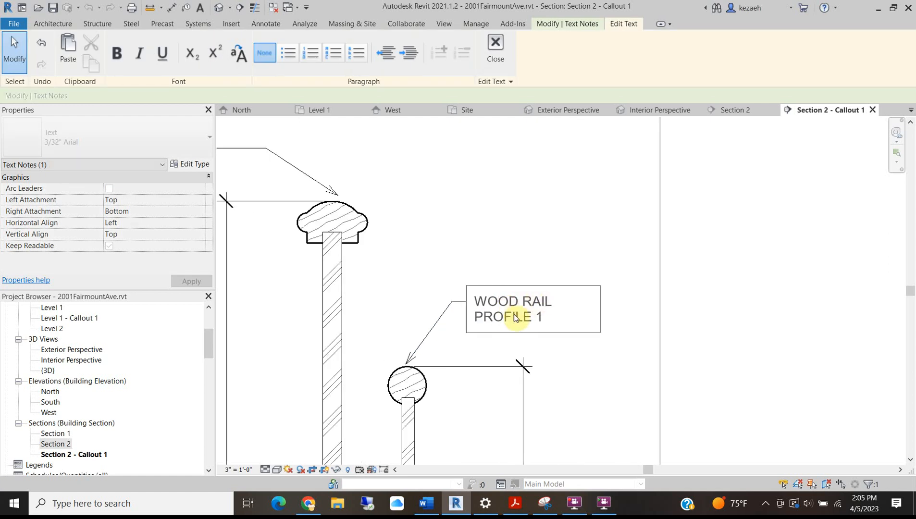
left_click(526, 302, "shift")
left_click_drag(558, 312, 528, 306)
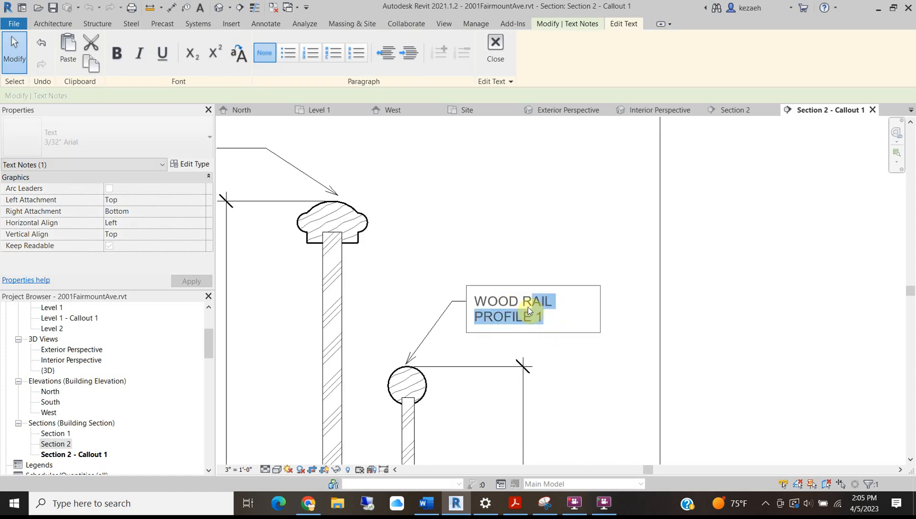
type("ROUND")
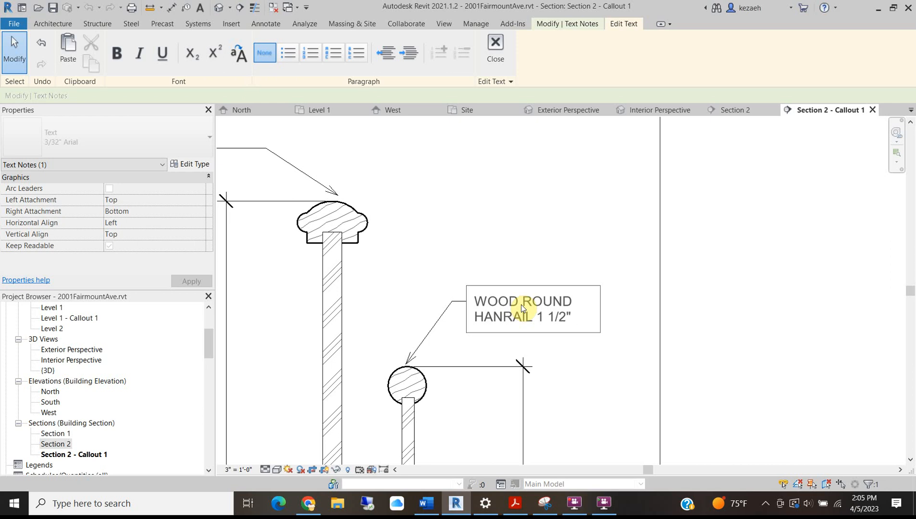
left_click(576, 152)
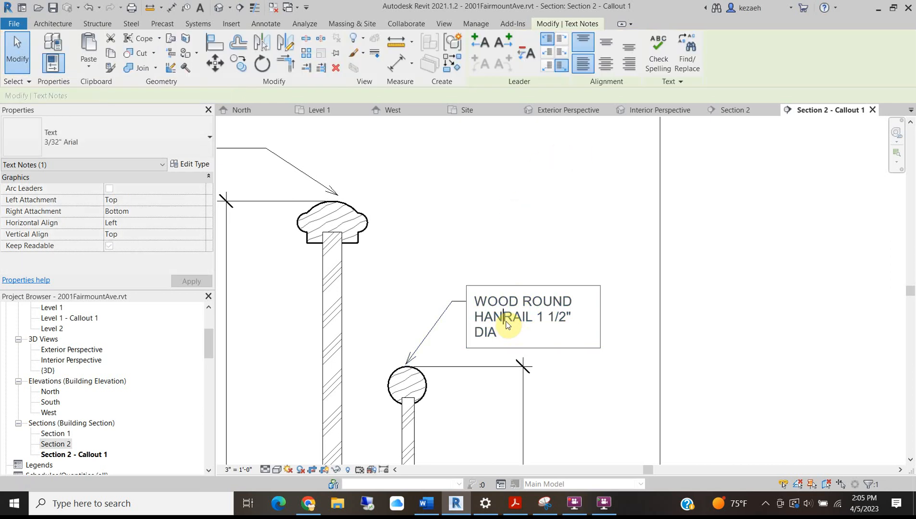
left_click(505, 320)
left_click(523, 267)
Shift the handrail note slightly to the right and readjust its leader on the round handrail
scroll(498, 294, "down", 2)
left_click_drag(480, 289, 499, 289)
left_click_drag(445, 338, 450, 337)
left_click(493, 258)
Reword the handrail note to ROUND WOOD HANDRAIL 1 1/2" DIA
scroll(534, 301, "up", 3)
double_click(542, 301)
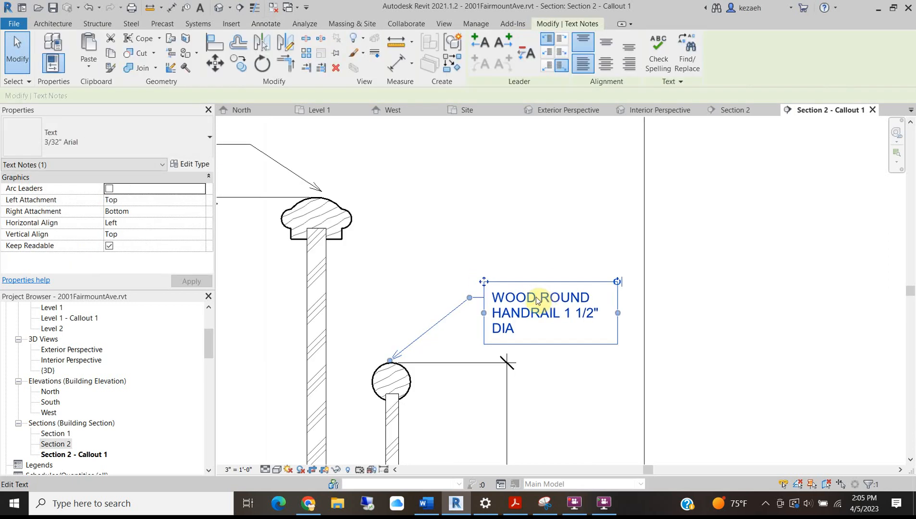
left_click_drag(541, 297, 463, 295)
key("BackSpace")
type("WOOD")
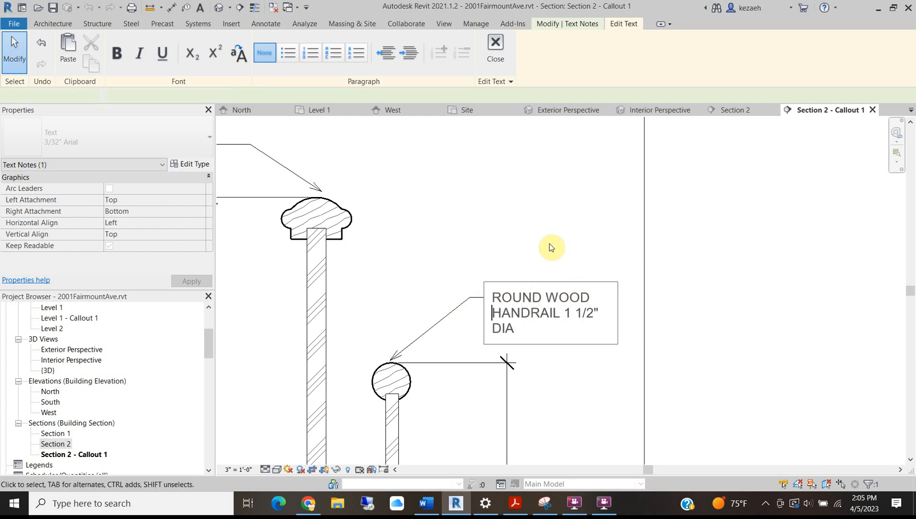
left_click(488, 186)
scroll(495, 187, "down", 3)
left_click(480, 260)
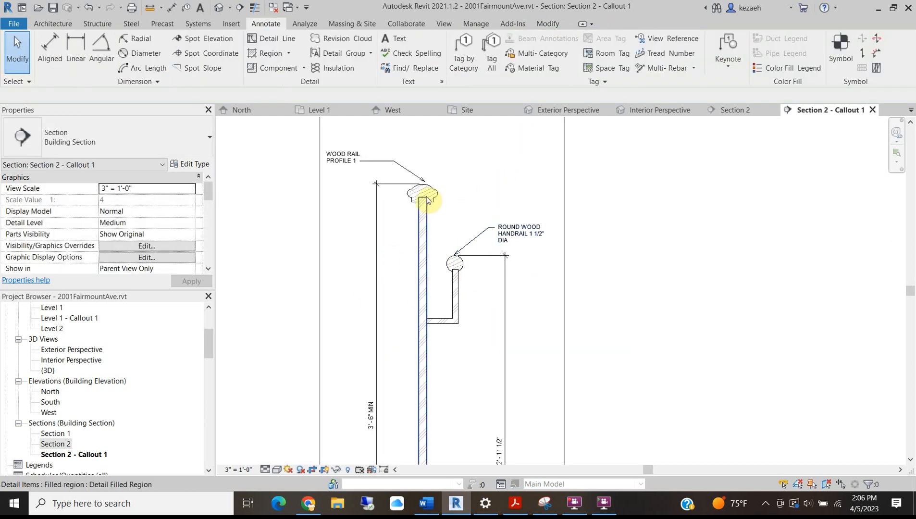
Measure the baluster's width with an aligned dimension without placing it
scroll(420, 197, "up", 2)
key("d")
key("i")
left_click(415, 241)
left_click(429, 244)
scroll(434, 243, "down", 2)
key("Escape")
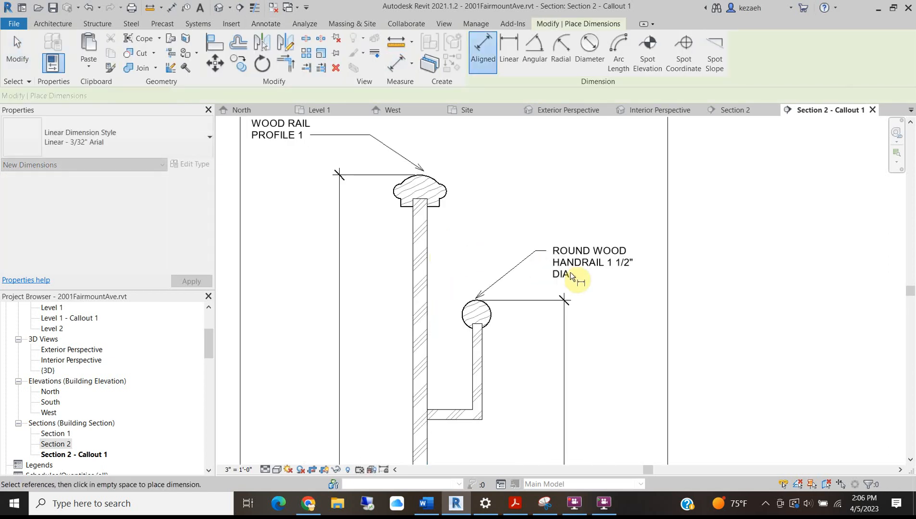
key("Escape")
Copy the WOOD RAIL PROFILE 1 note straight down so that its leader points at the baluster
middle_click_drag(476, 264, 493, 272)
left_click(339, 172)
key("c")
key("o")
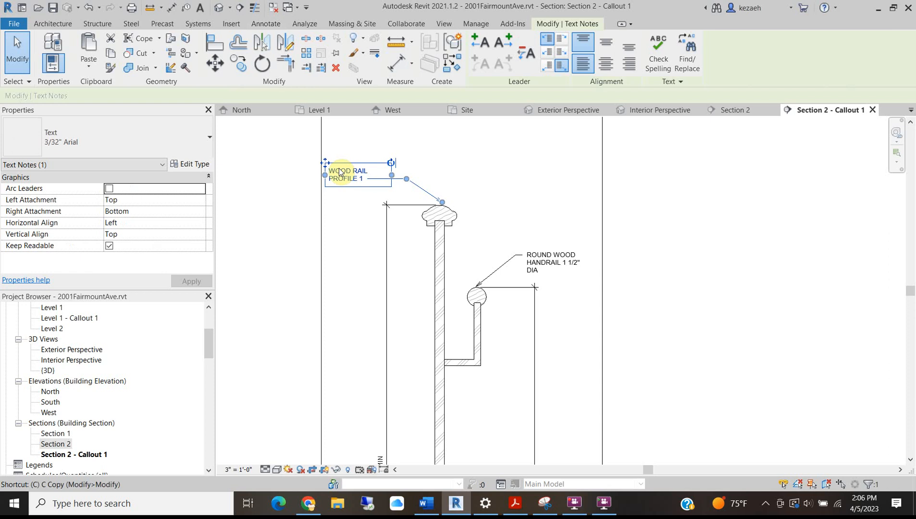
left_click(338, 168)
left_click(340, 263)
key("Escape")
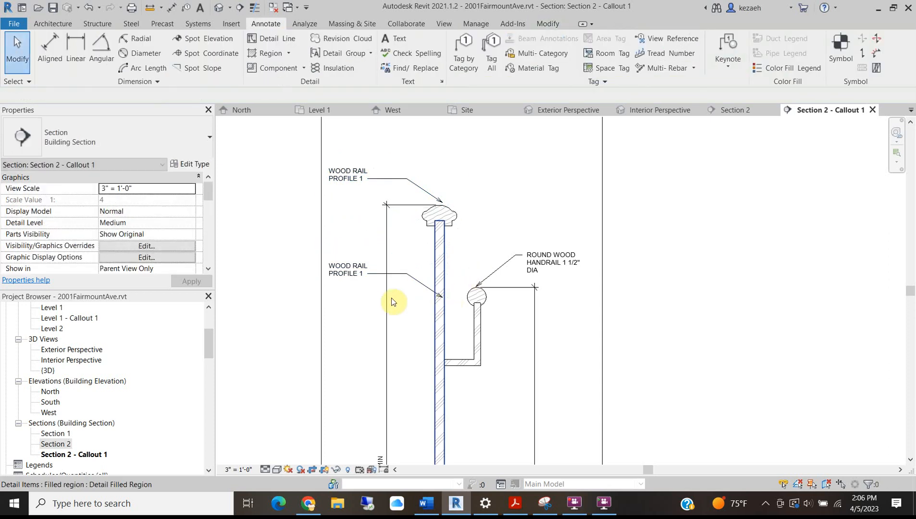
Replace the lower copied note's text with RAW STEEL BALLUSTER 3/4" SQUARE
double_click(358, 269)
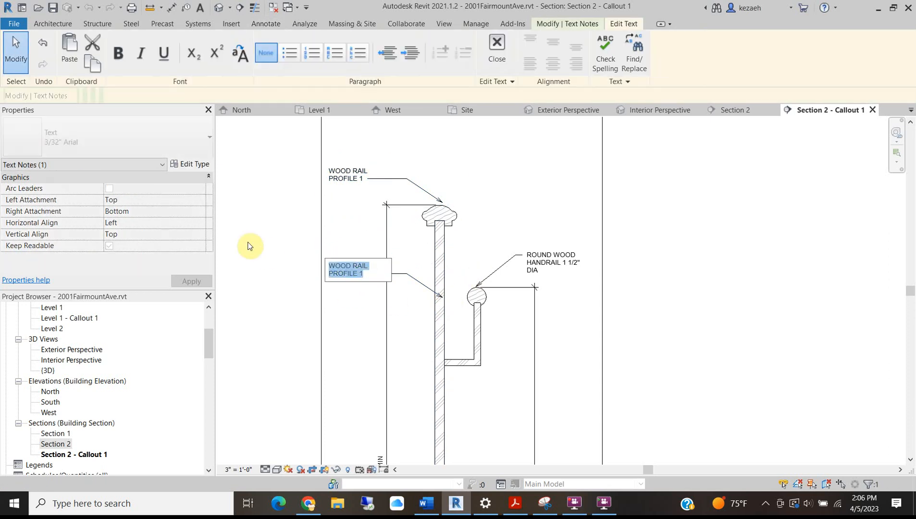
key("Delete")
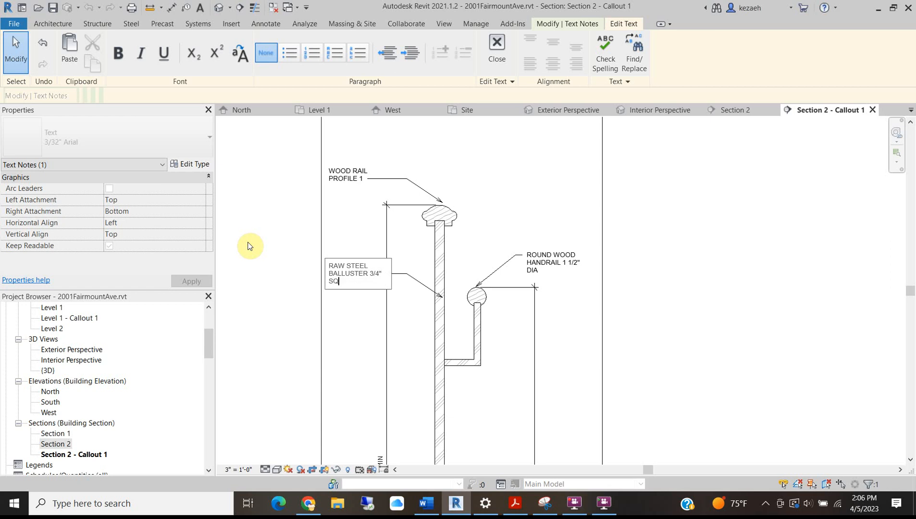
left_click(543, 192)
Replace the word BALLUSTER with POST in the raw steel note
scroll(352, 284, "up", 3)
double_click(378, 275)
double_click(376, 275)
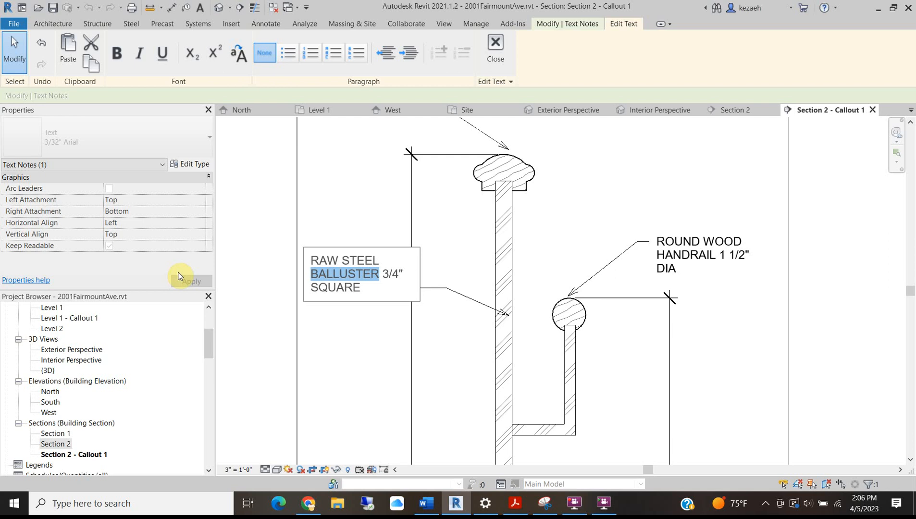
key("Delete")
type("POST")
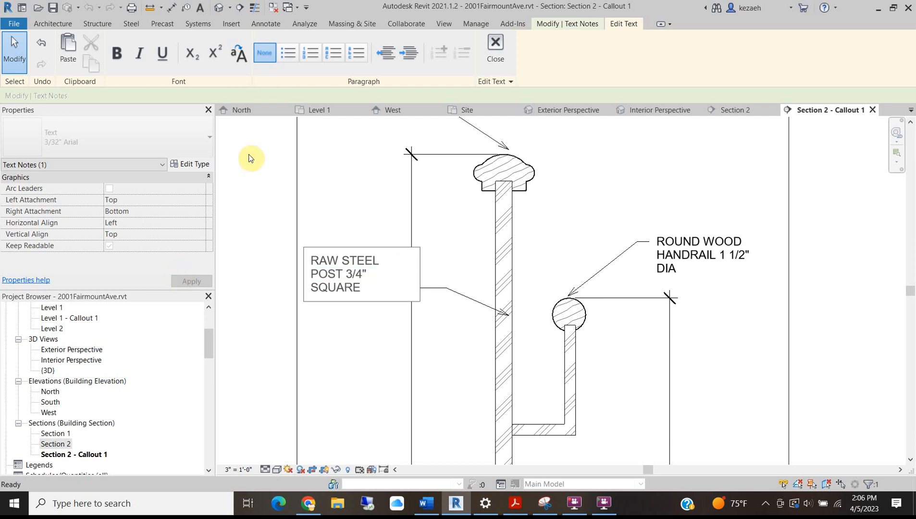
left_click(323, 196)
scroll(482, 297, "down", 2)
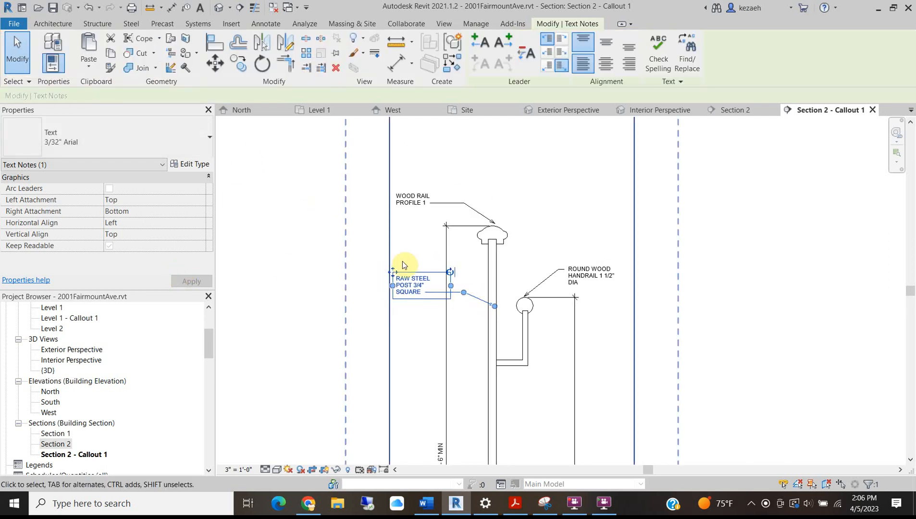
left_click(412, 351)
middle_click_drag(426, 354, 423, 240)
scroll(435, 269, "down", 3)
scroll(462, 206, "up", 3)
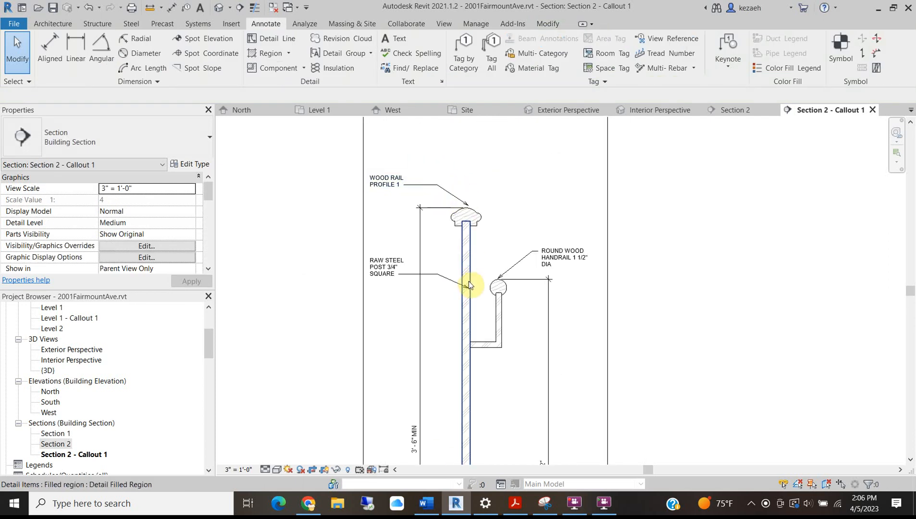
Draw a vertical detail line about 10 1/4" long through the round handrail's centre, extending above the rail and below its bracket
scroll(499, 370, "up", 2)
key("d")
key("l")
left_click(512, 241)
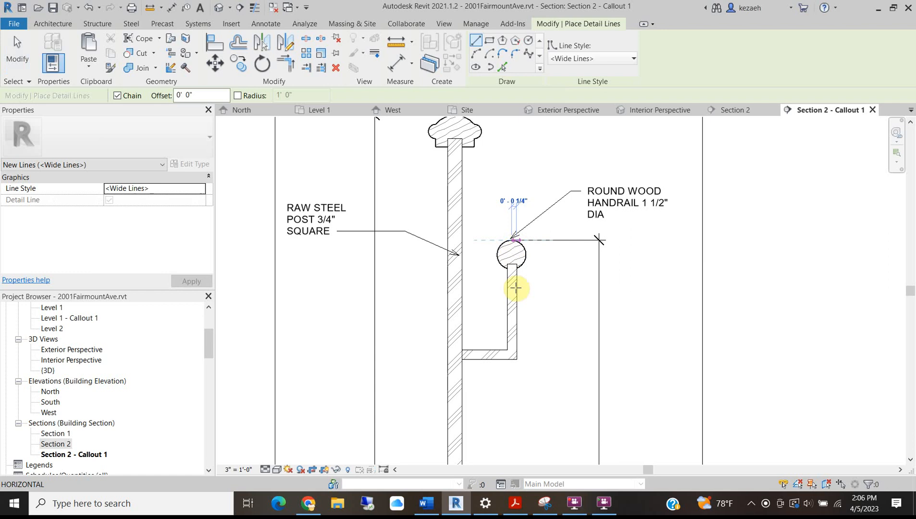
left_click(512, 390)
key("Escape")
key("Escape")
left_click(512, 326)
left_click_drag(512, 241, 511, 192)
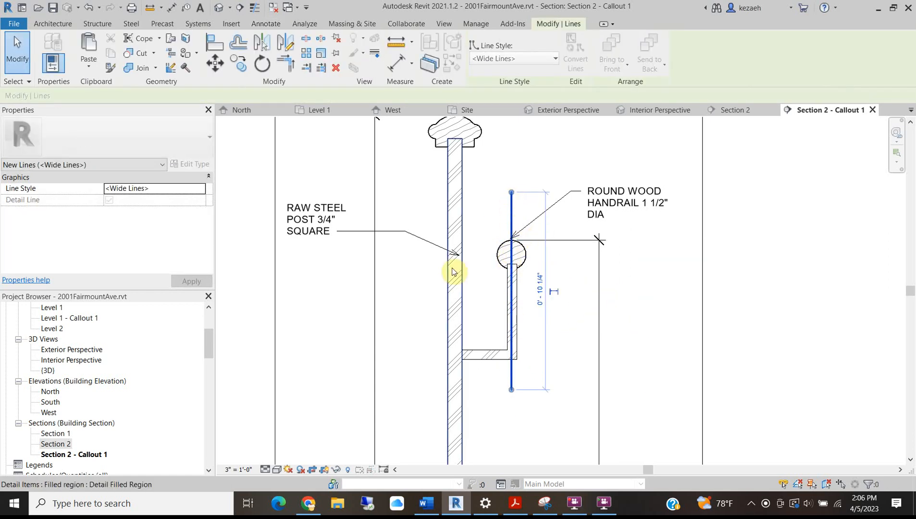
Change the vertical centre line's line style to <Hidden Lines>
left_click(499, 62)
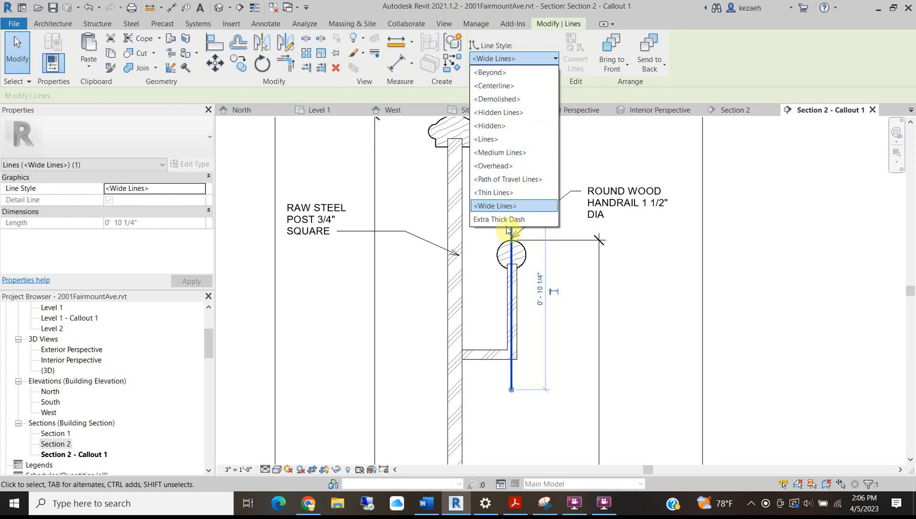
left_click(498, 112)
key("Escape")
Add an aligned dimension from the post's handrail-side face to the dashed centre line, placed above the handrail
key("d")
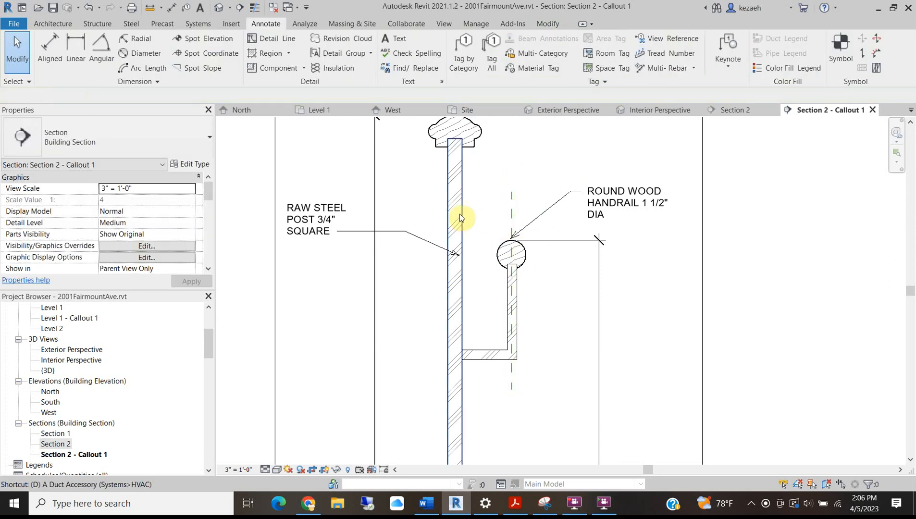
key("i")
left_click(472, 218)
left_click(513, 212)
left_click(528, 183)
key("Escape")
key("Escape")
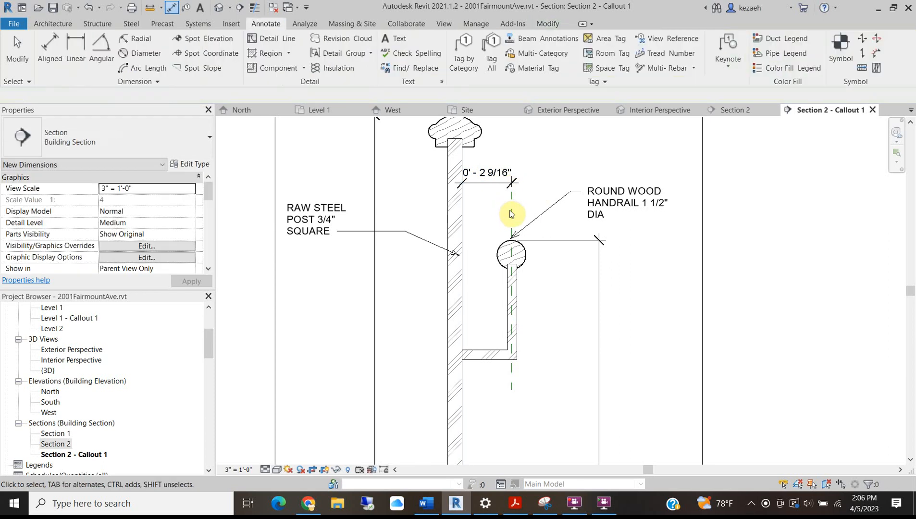
Set the distance between the post face and the dashed centre line to 2 1/2"
left_click(511, 214)
left_click(508, 176)
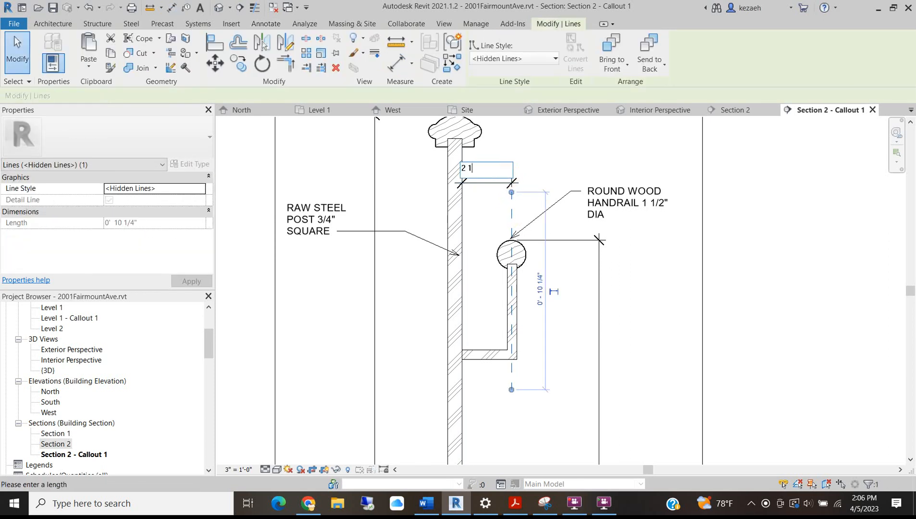
type("2 1/2")
key("Return")
left_click(539, 154)
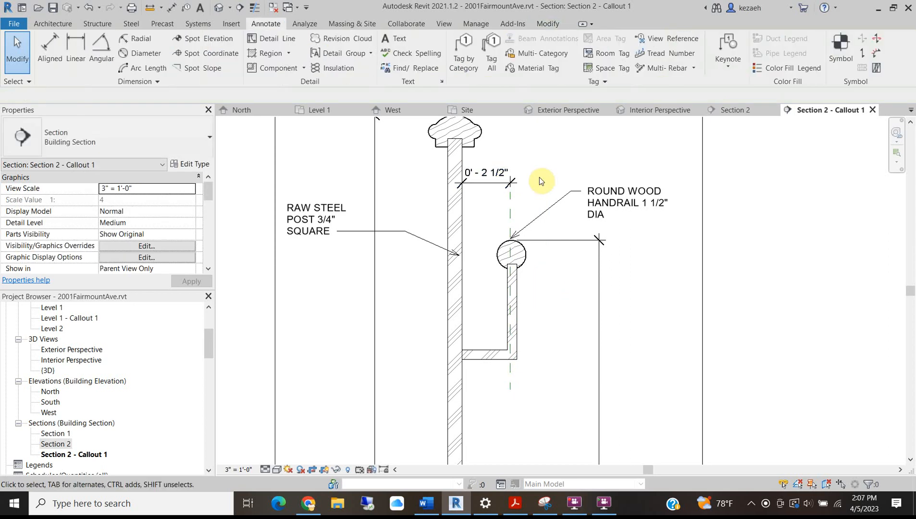
Move the round handrail's filled region horizontally so that its top point is centred on the dashed line
scroll(523, 260, "up", 2)
left_click(523, 259)
scroll(504, 226, "up", 3)
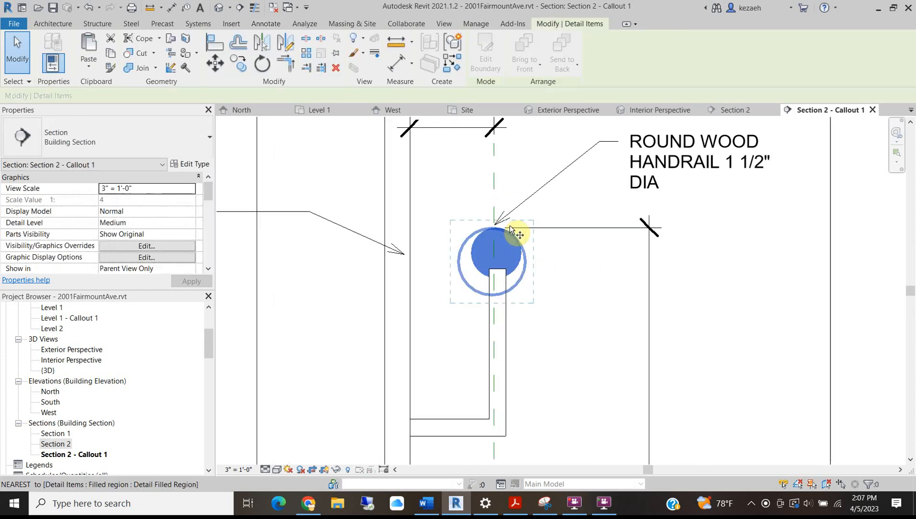
scroll(483, 233, "up", 3)
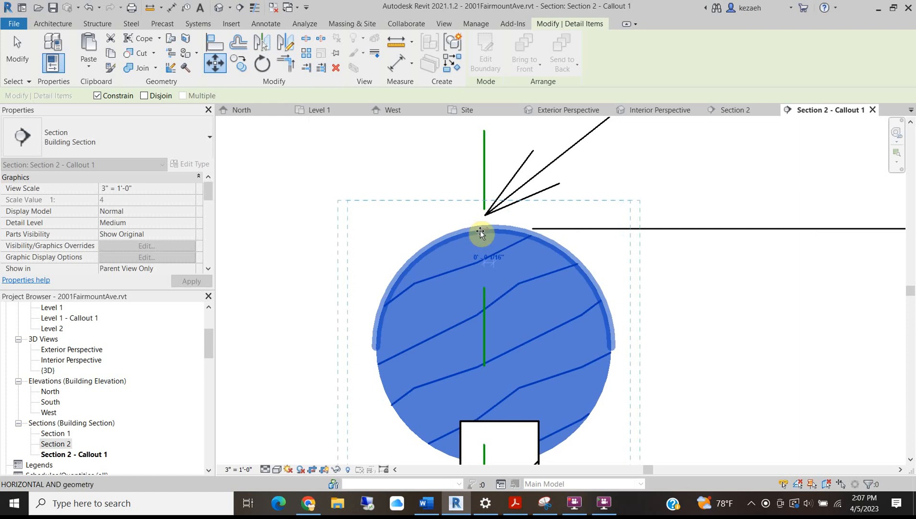
left_click(482, 231)
scroll(483, 231, "down", 4)
left_click(455, 212)
scroll(454, 212, "down", 3)
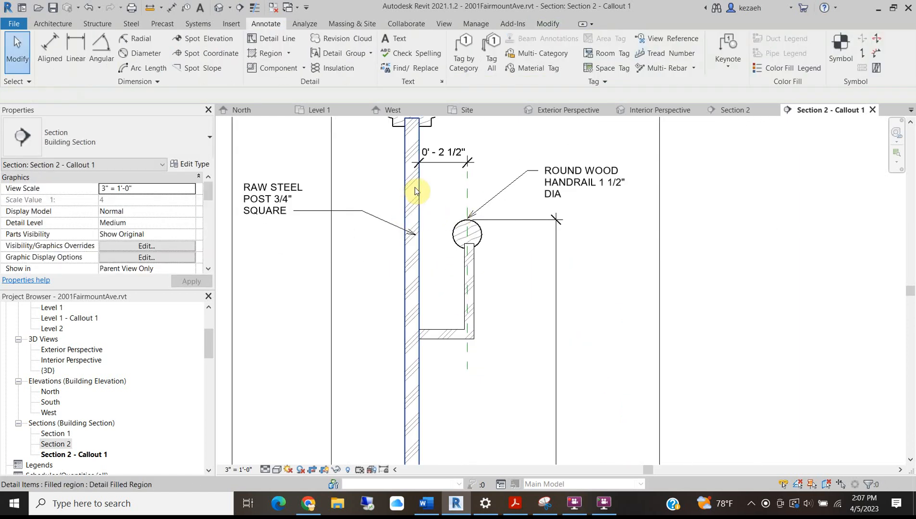
Edit the bracket's filled-region boundary, moving its vertical leg so that its top midpoint sits on the dashed centre line
scroll(466, 283, "up", 2)
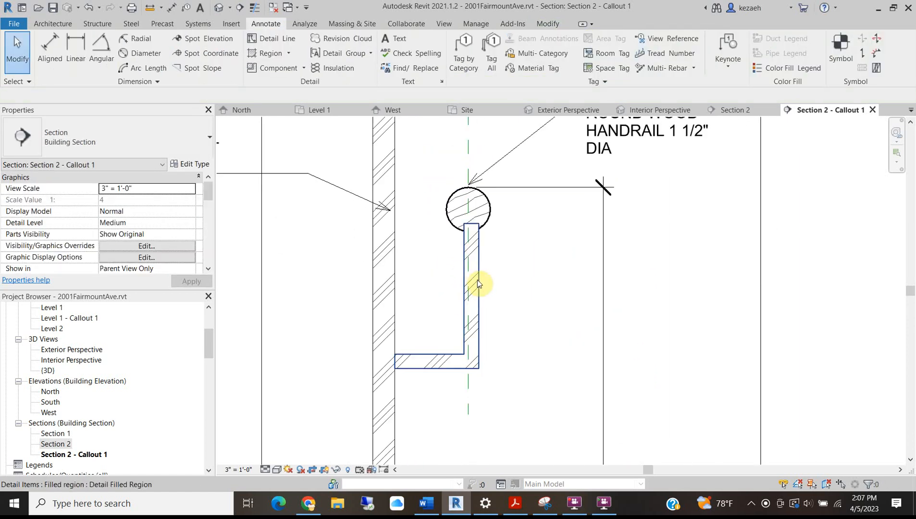
left_click(478, 280)
left_click(486, 52)
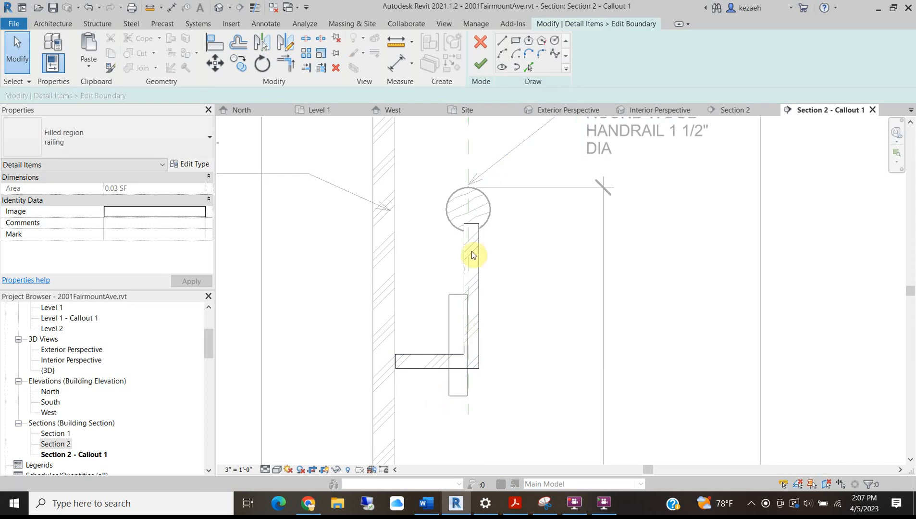
scroll(465, 230, "up", 2)
key("m")
key("v")
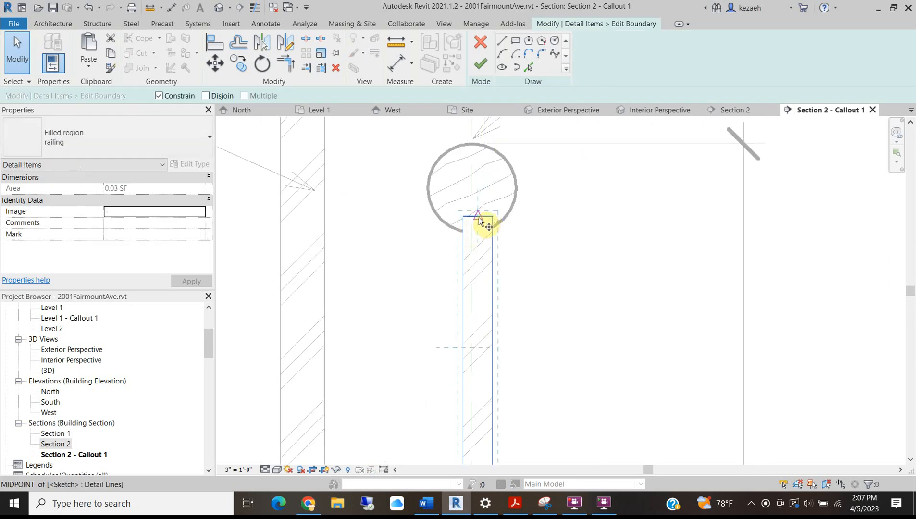
left_click(471, 219)
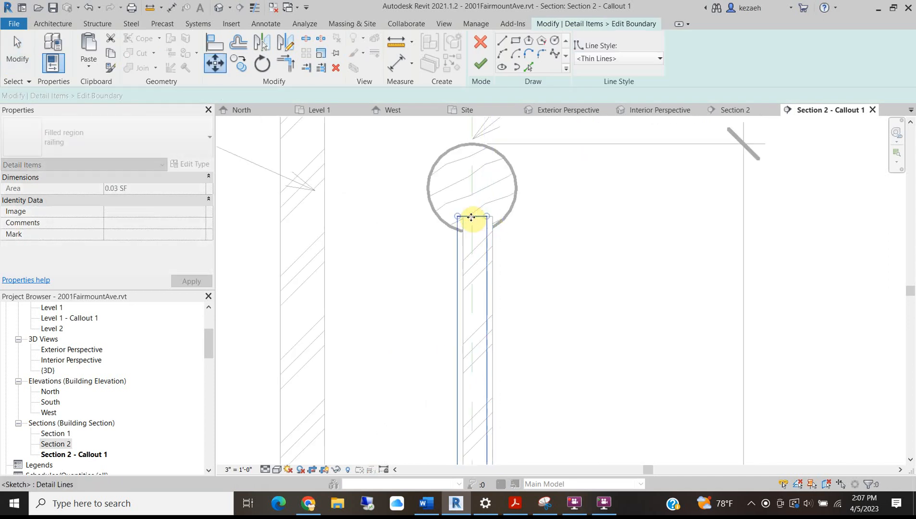
scroll(474, 219, "down", 3)
left_click(481, 64)
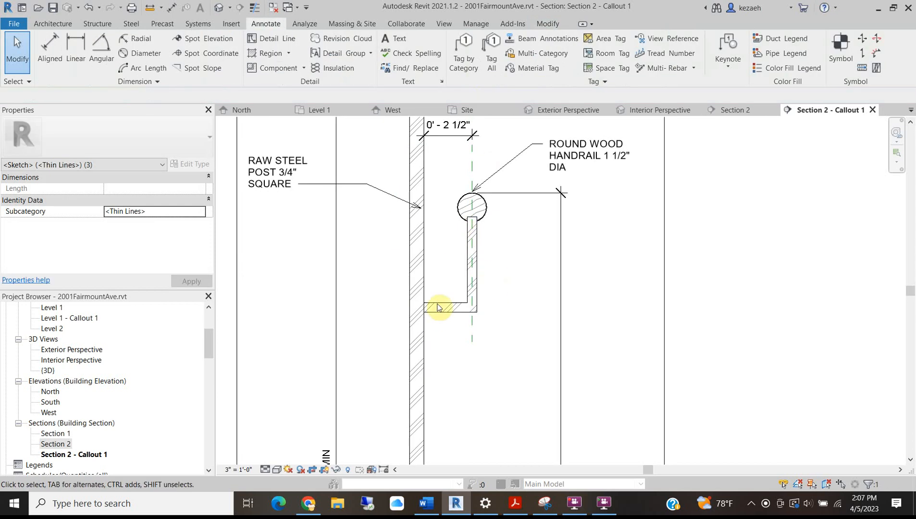
Add an aligned vertical dimension from the bracket's bottom edge to the top of the round handrail, placed beside the bracket
key("d")
key("i")
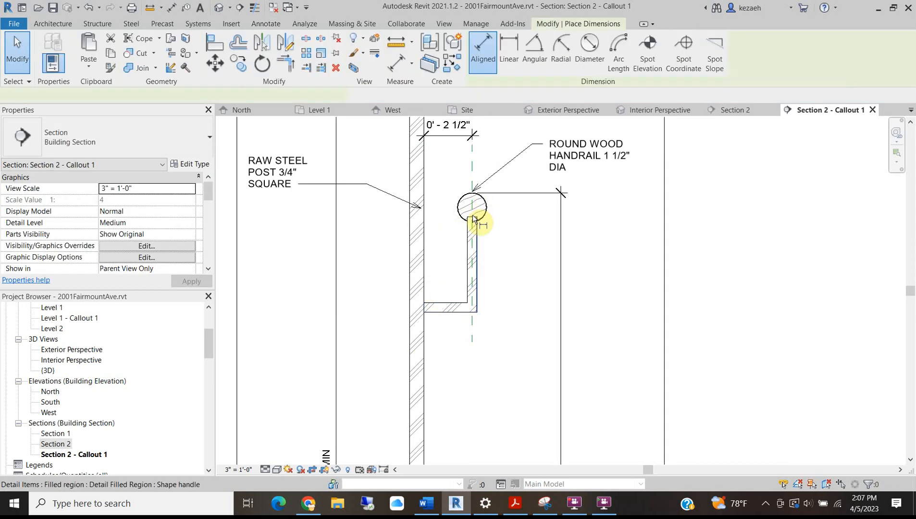
scroll(483, 221, "up", 2)
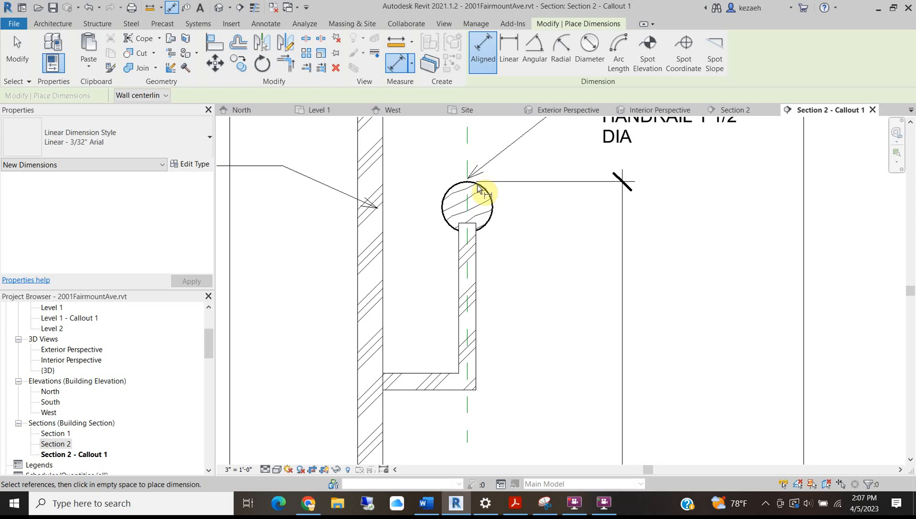
left_click(433, 390)
left_click(472, 181)
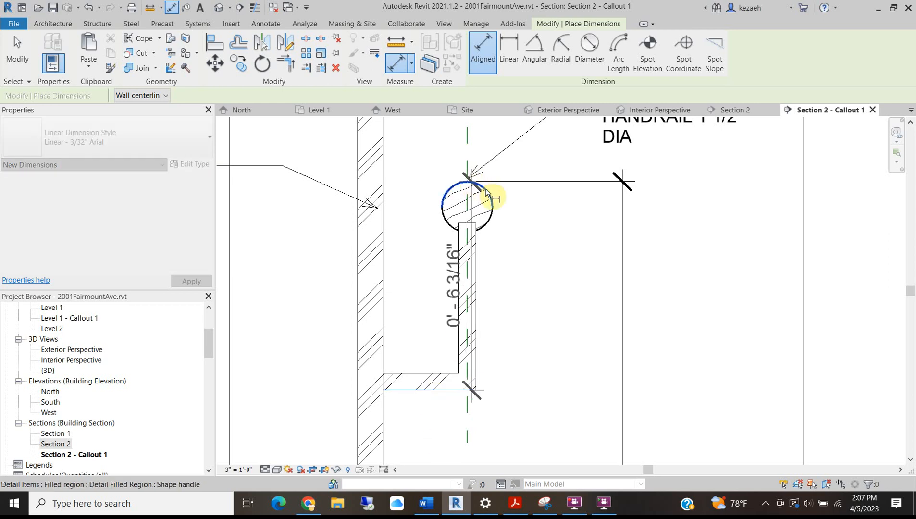
scroll(525, 228, "down", 2)
left_click(535, 255)
key("Escape")
key("Escape")
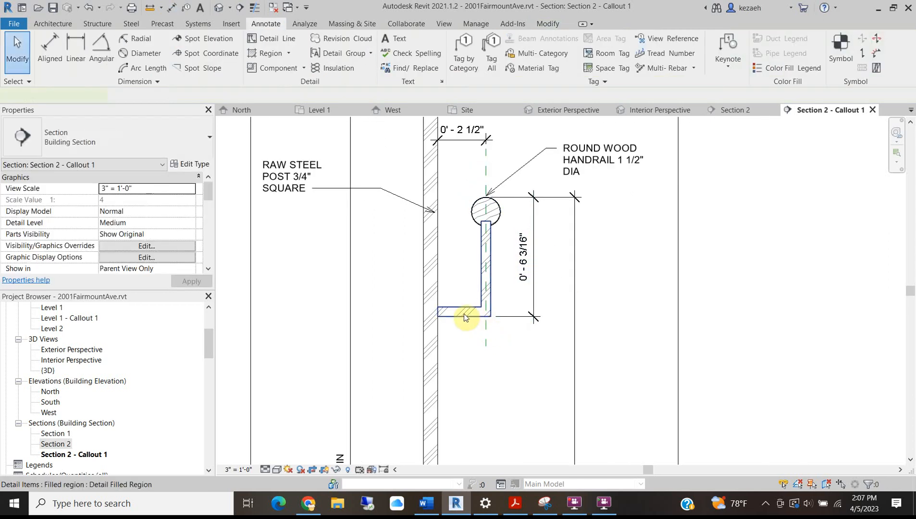
Edit the bracket's filled-region boundary, moving its horizontal leg up 3/16"
left_click(468, 313)
left_click(487, 53)
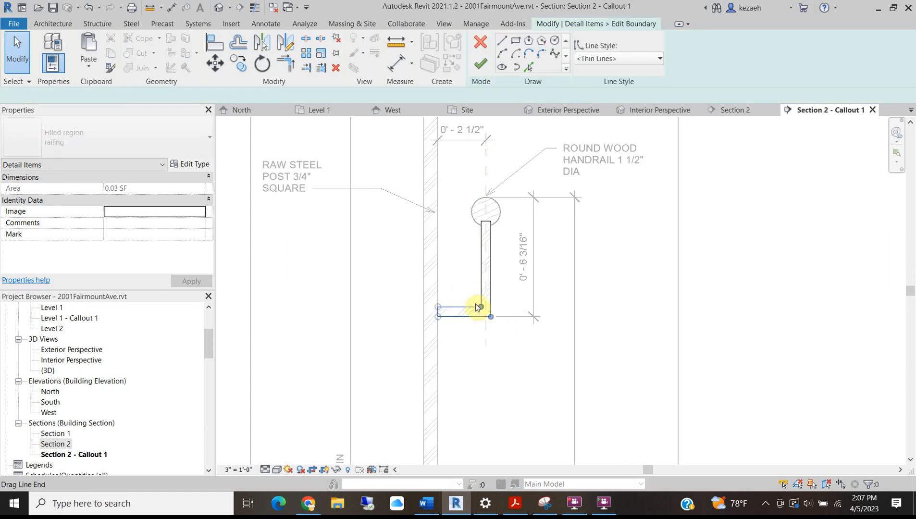
left_click(475, 303)
key("m")
key("v")
left_click(474, 303)
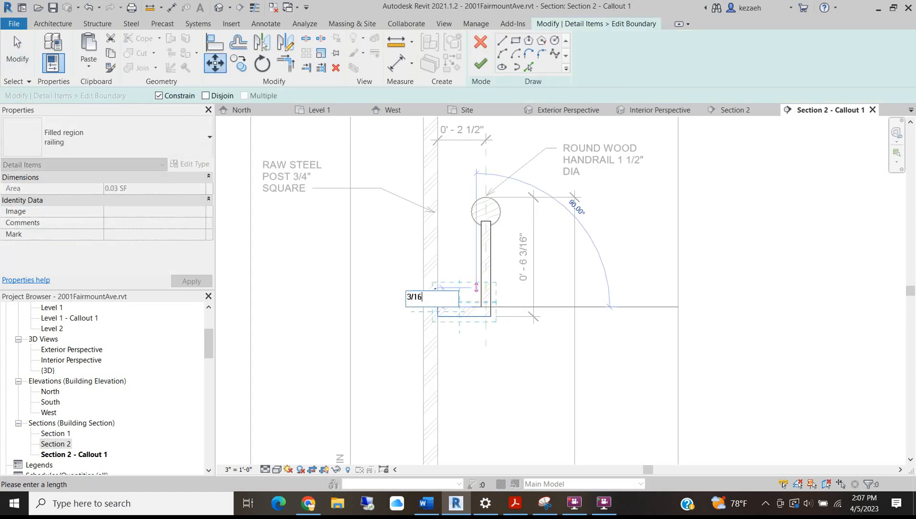
key("Return")
left_click(480, 63)
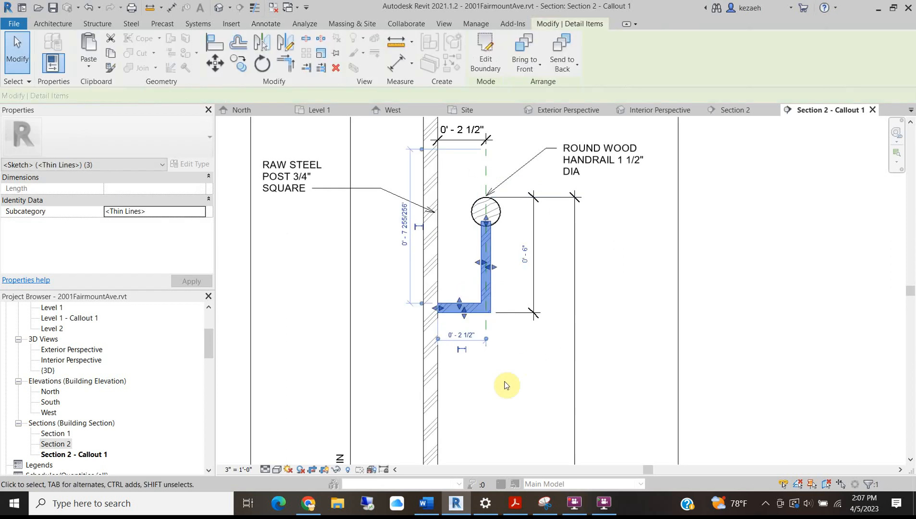
left_click(530, 360)
Measure the thickness of the bracket's vertical leg with an aligned dimension without placing it
scroll(478, 266, "up", 3)
scroll(478, 267, "down", 4)
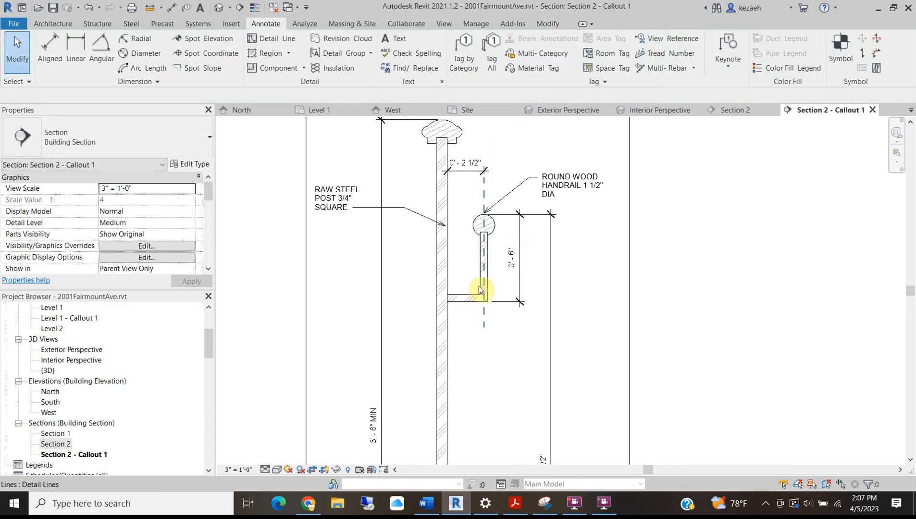
scroll(477, 262, "up", 2)
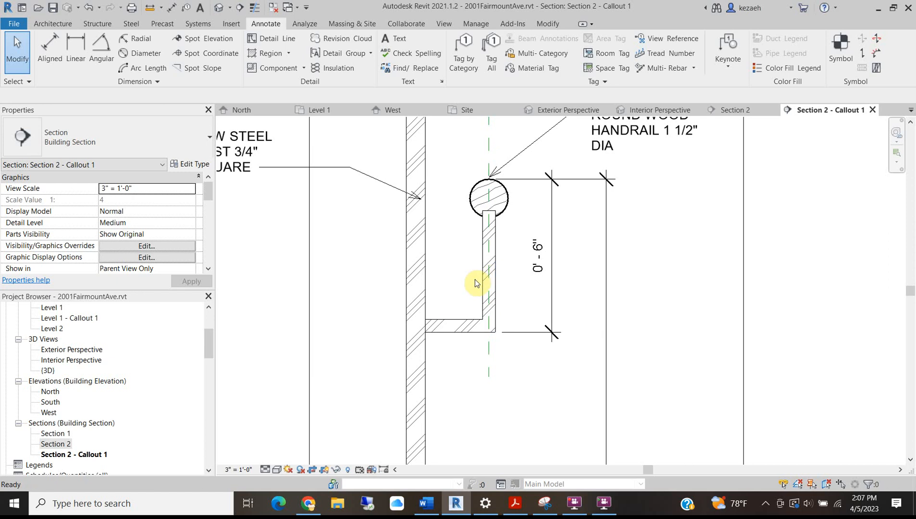
key("d")
key("i")
left_click(483, 284)
left_click(495, 283)
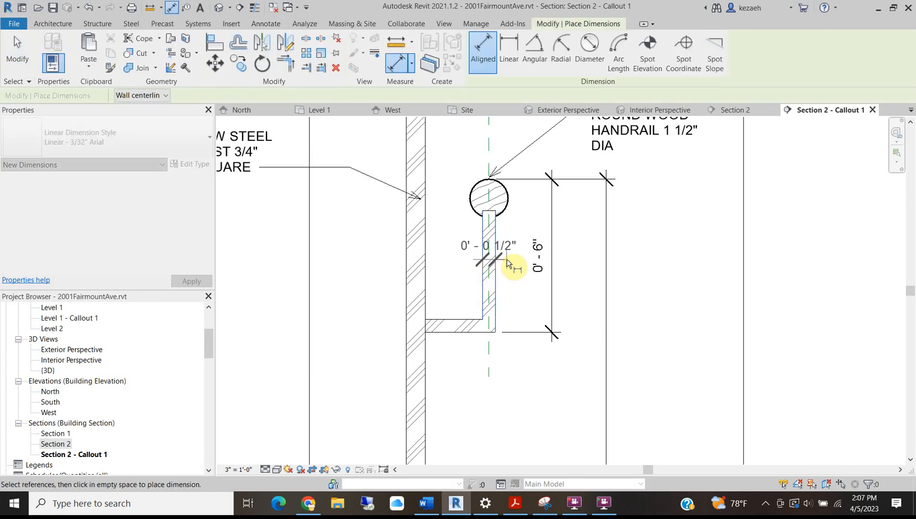
key("Escape")
key("Escape")
scroll(500, 255, "down", 3)
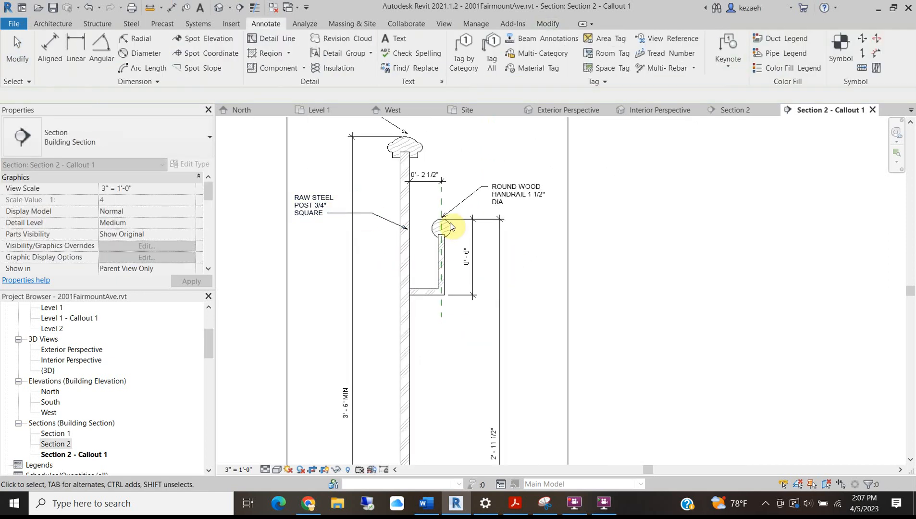
scroll(414, 250, "up", 3)
scroll(434, 286, "up", 1)
middle_click_drag(451, 241, 524, 280)
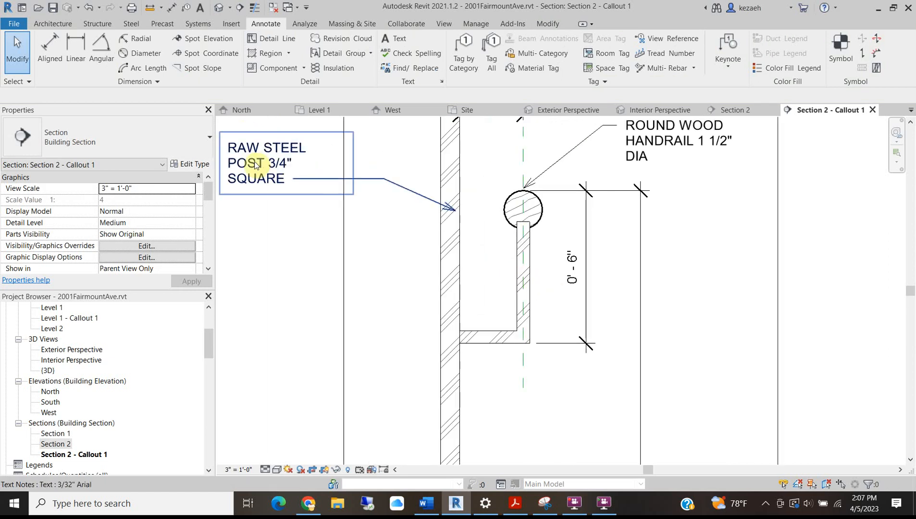
Copy the raw steel post note straight below itself and point the copy's leader at the joint between handrail bracket and post
left_click(256, 165)
key("c")
key("o")
left_click(293, 157)
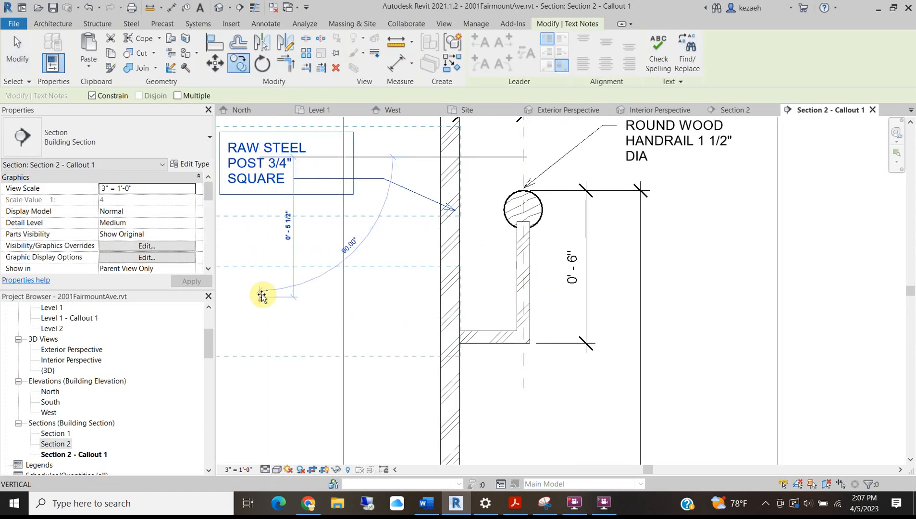
left_click(262, 265)
left_click_drag(457, 318, 492, 330)
middle_click_drag(492, 330, 623, 292)
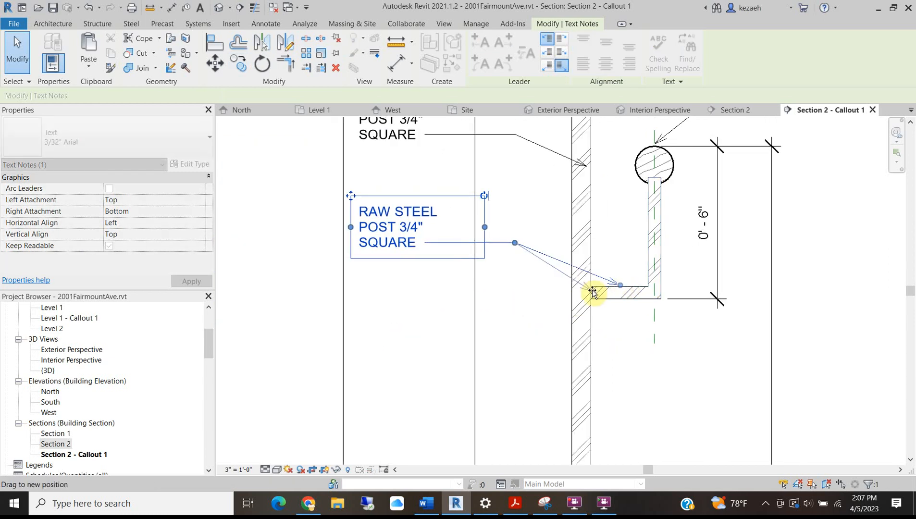
left_click_drag(591, 292, 592, 287)
Change the copied note's text to "WELD HANDRAIL TO STEEL POSTS @ 3' OC"
double_click(416, 244)
left_click_drag(416, 244, 213, 152)
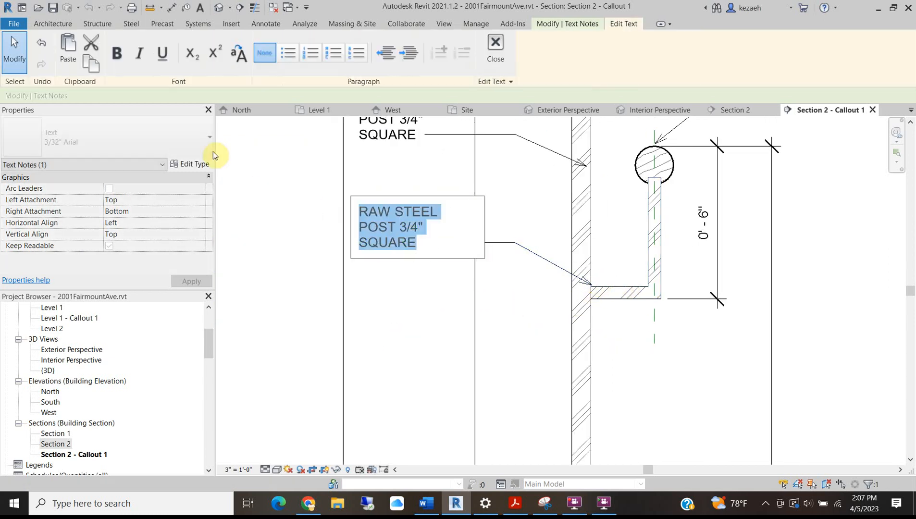
type("WELD HANDRAIL")
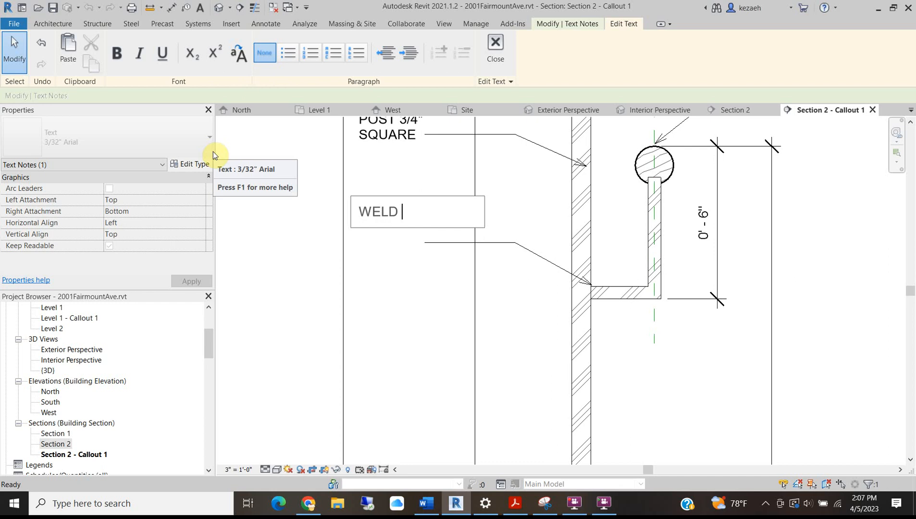
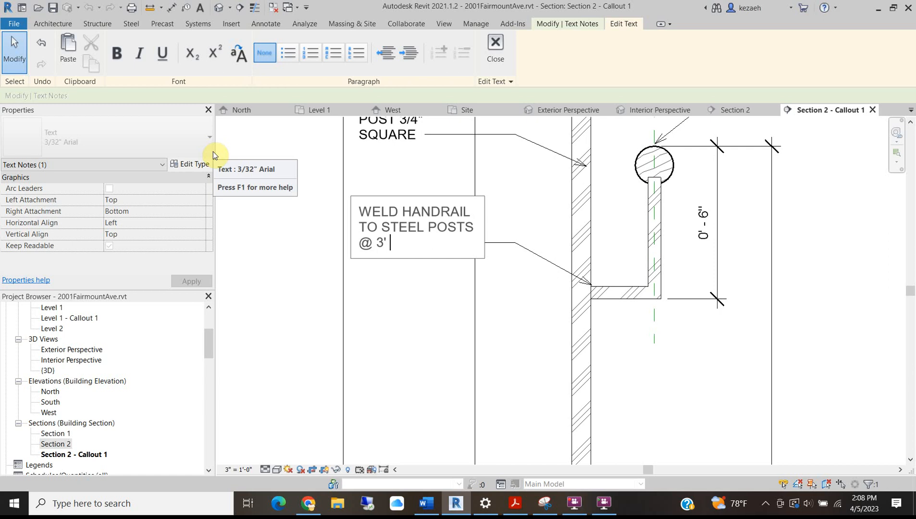
left_click(390, 321)
Right-align the text of the raw steel post note and the weld handrail note
scroll(587, 272, "down", 3)
left_click(634, 260)
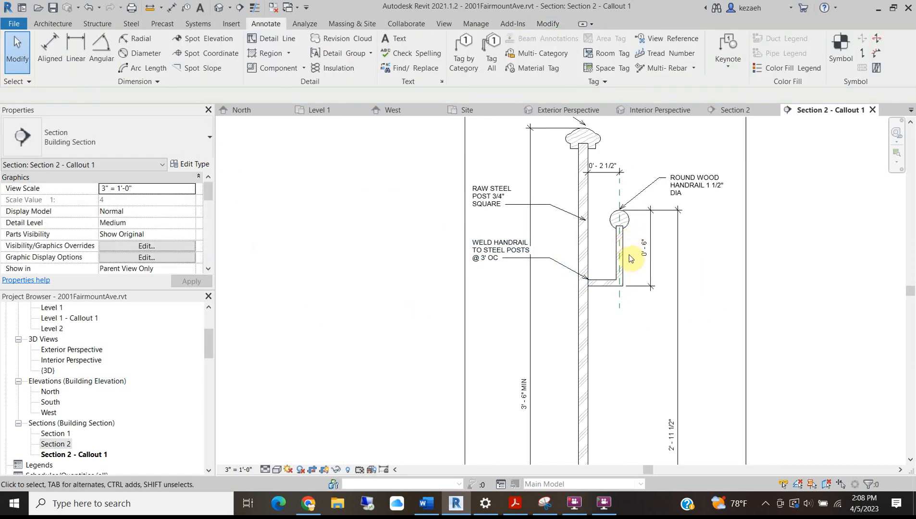
scroll(584, 214, "down", 3)
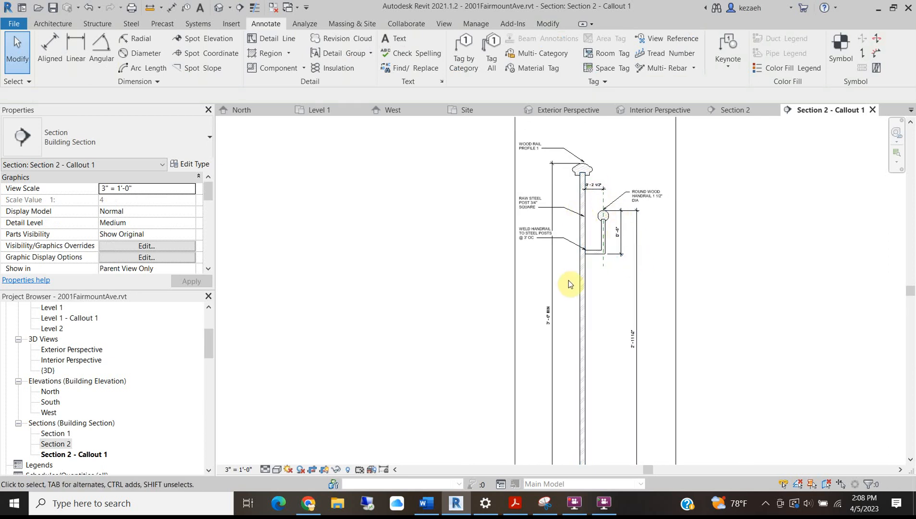
scroll(608, 207, "up", 2)
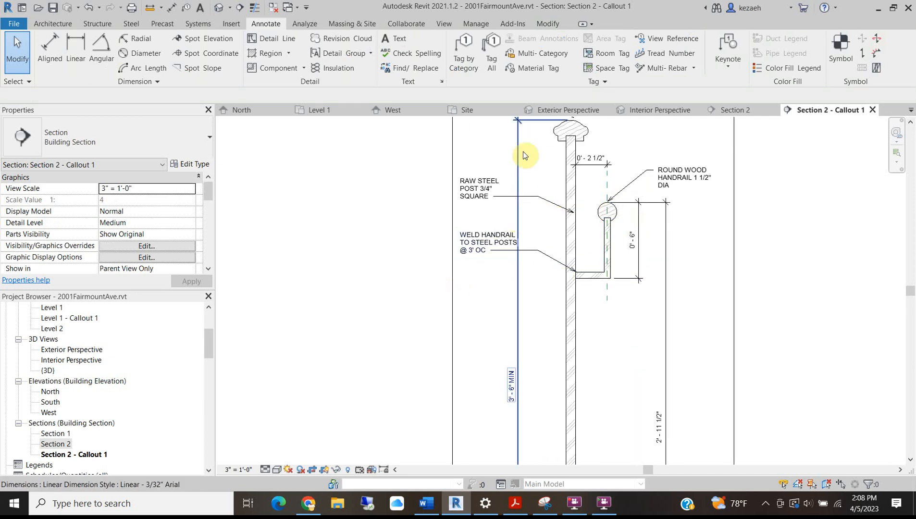
scroll(599, 211, "down", 2)
scroll(524, 241, "up", 3)
left_click(428, 207)
scroll(427, 207, "up", 2)
left_click(428, 207)
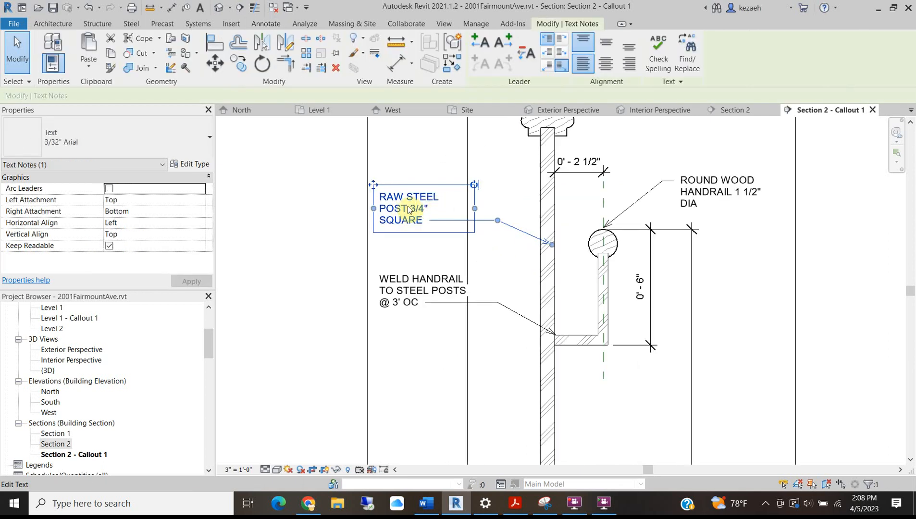
left_click(630, 62)
left_click(440, 287)
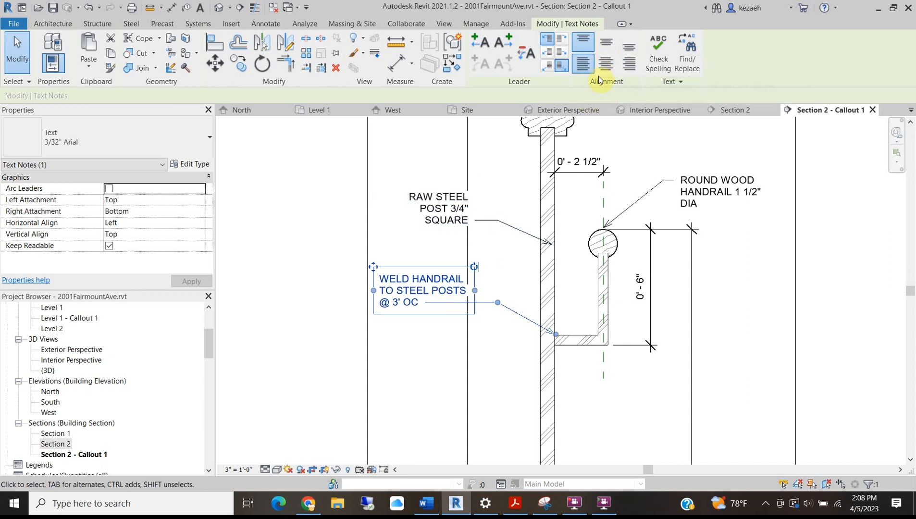
left_click(629, 62)
Right-align the text of the "WOOD RAIL PROFILE 1" note above the top rail
scroll(460, 194, "down", 3)
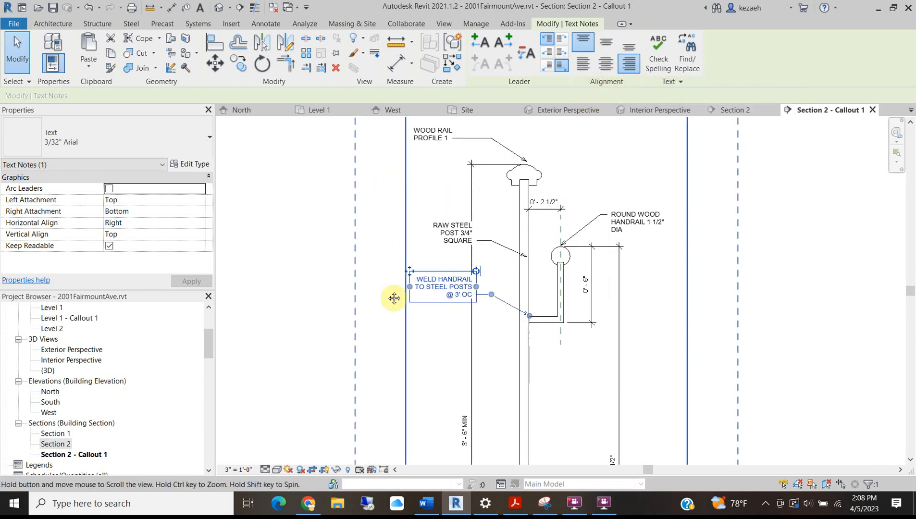
left_click(435, 222)
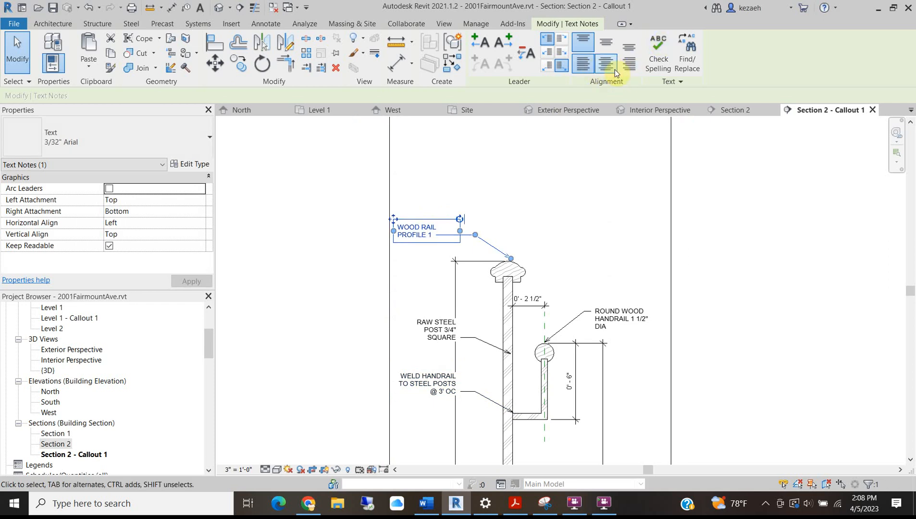
left_click(629, 65)
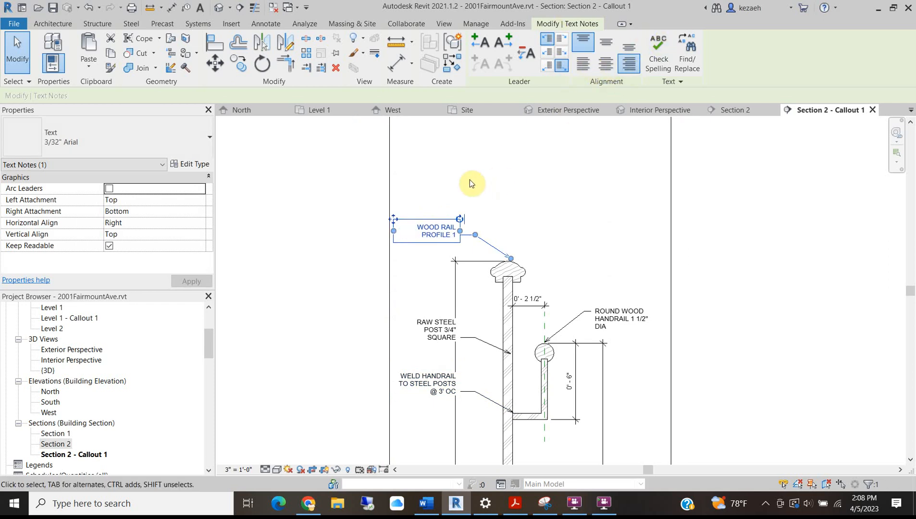
left_click(472, 186)
Look over the rail detail from the top rail down to the base plate and slab, including its crop boundary
scroll(555, 253, "down", 2)
middle_click_drag(568, 376, 523, 237)
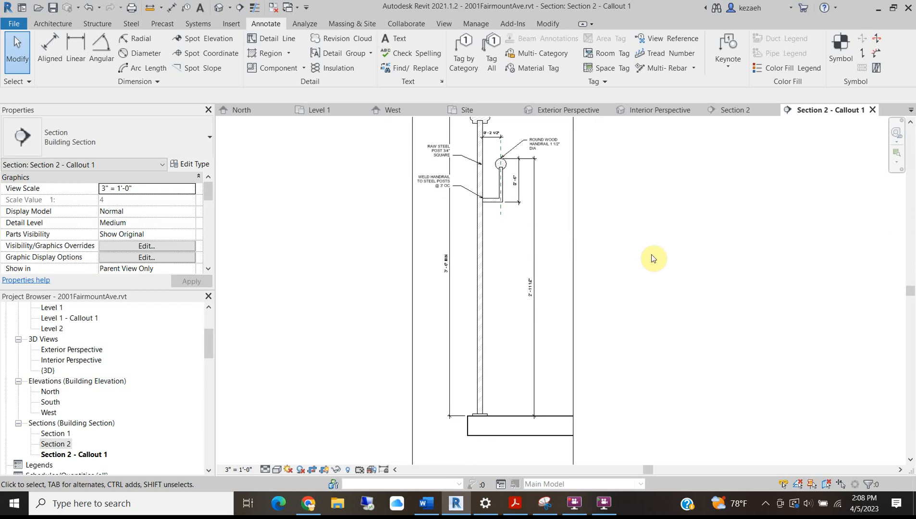
scroll(476, 424, "up", 3)
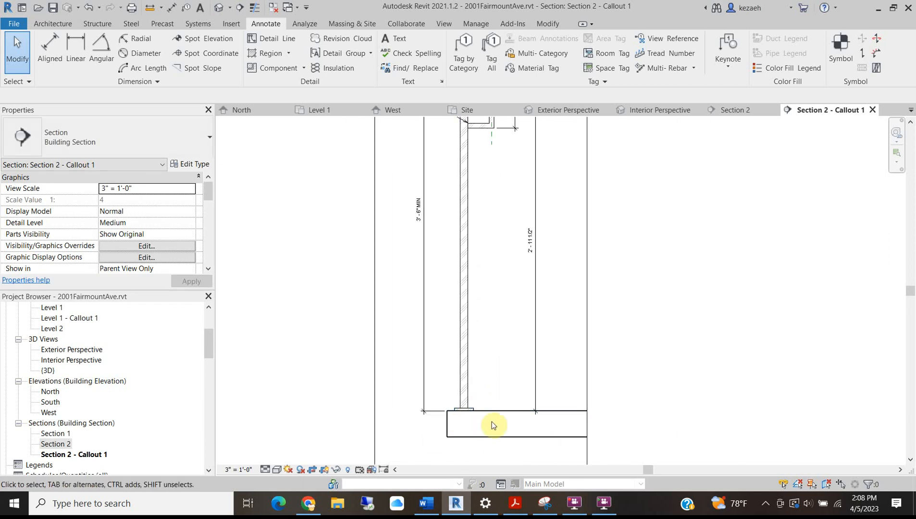
scroll(460, 426, "up", 2)
scroll(459, 426, "up", 1)
scroll(457, 394, "down", 5)
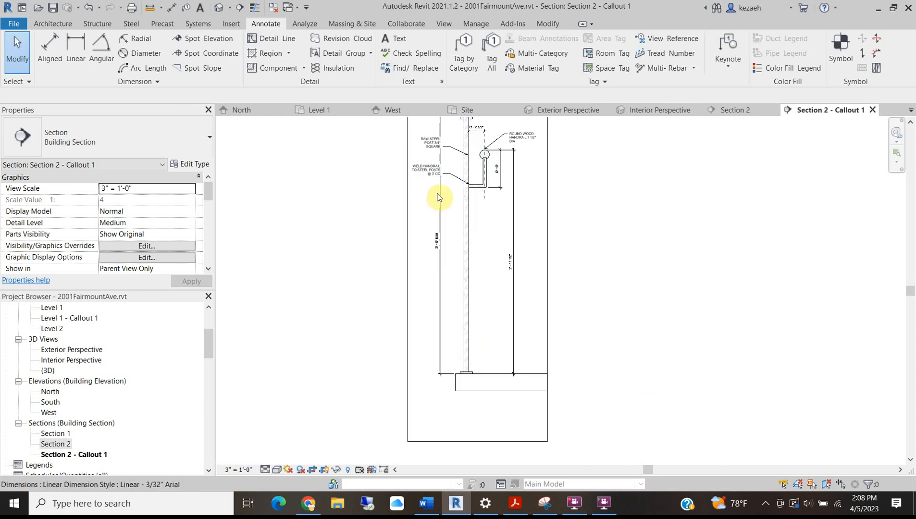
scroll(448, 229, "down", 3)
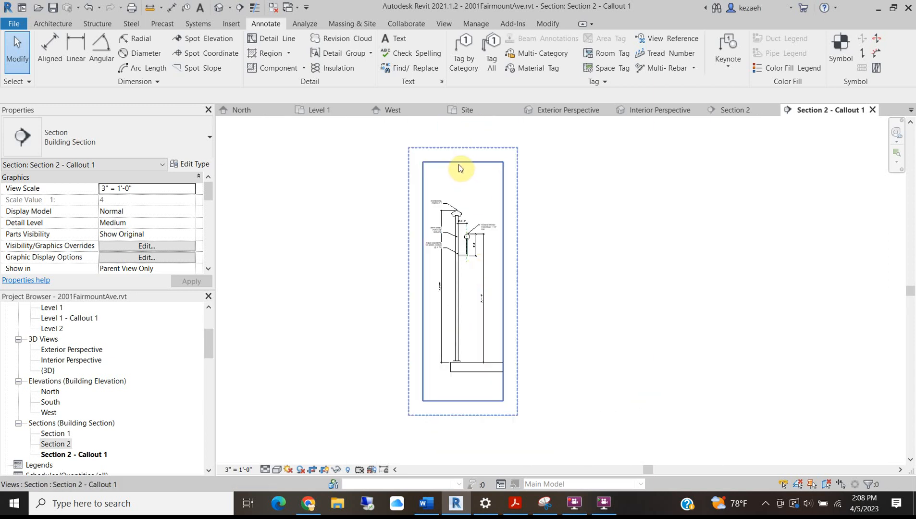
left_click(461, 168)
scroll(459, 192, "up", 2)
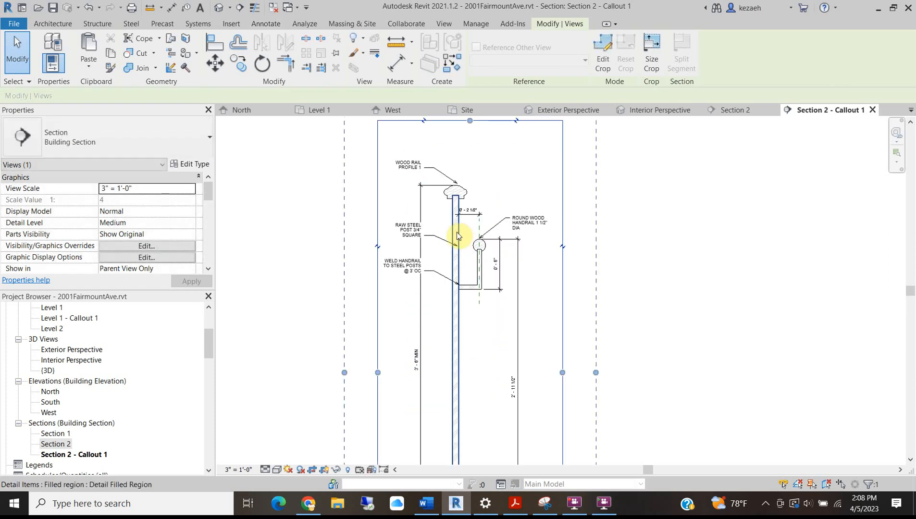
scroll(457, 237, "up", 2)
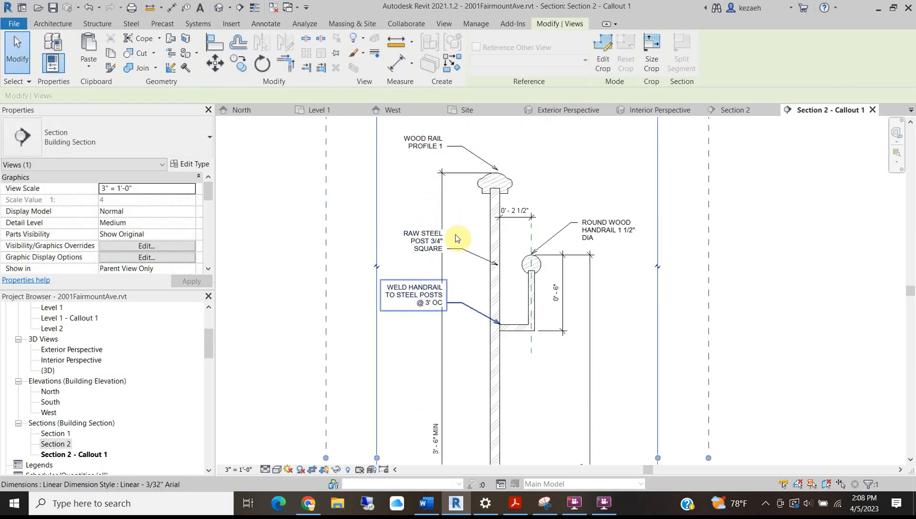
Shift the raw steel post and weld handrail notes away from the post so their text clears the overall height dimension line
scroll(425, 246, "up", 2)
left_click(425, 245)
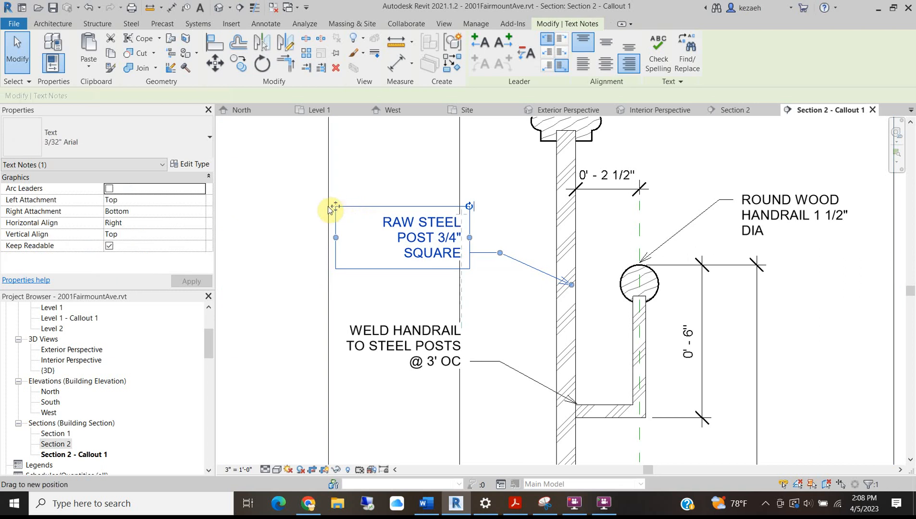
left_click_drag(335, 206, 314, 206)
left_click(445, 405)
left_click(432, 367)
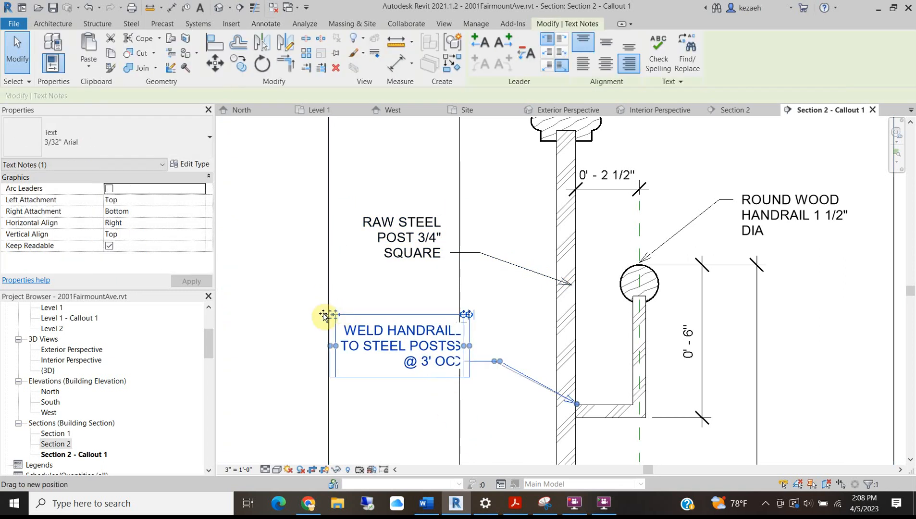
left_click_drag(334, 317, 315, 316)
Raise the lower edge of the callout's crop region closer to the slab and hide the crop region
scroll(408, 316, "down", 2)
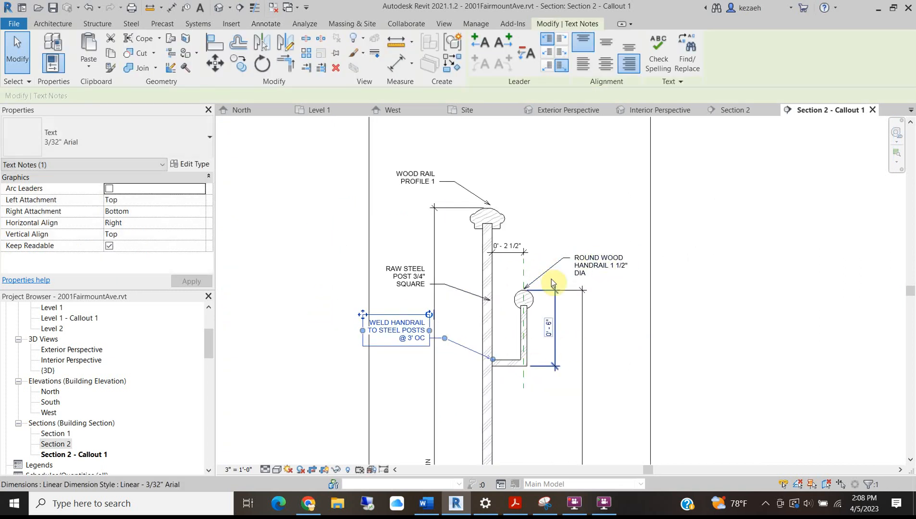
scroll(485, 237, "down", 3)
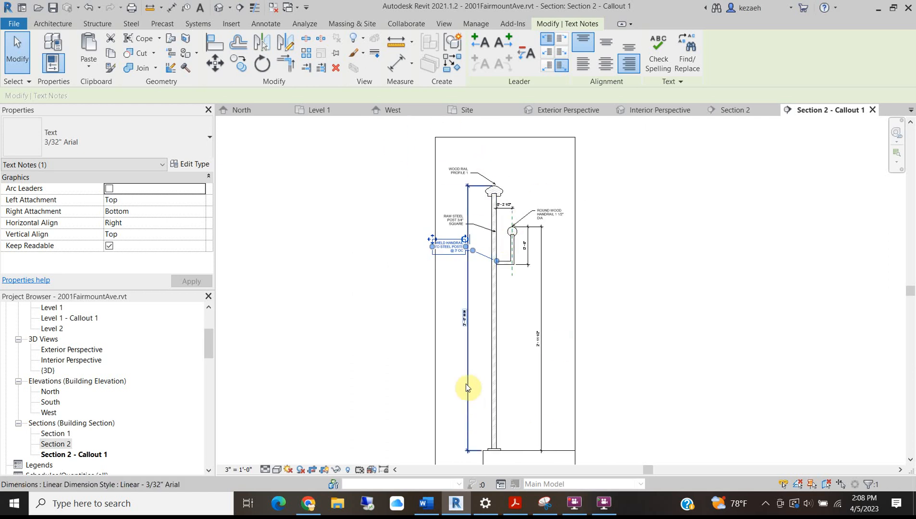
middle_click_drag(466, 384, 447, 251)
left_click(486, 386)
left_click_drag(486, 385, 489, 352)
scroll(513, 325, "down", 3)
left_click(636, 244)
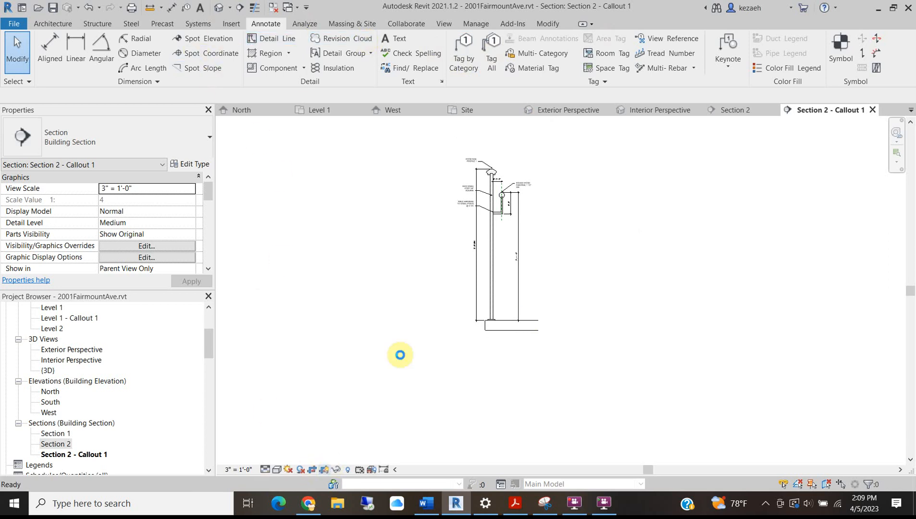
left_click(443, 221)
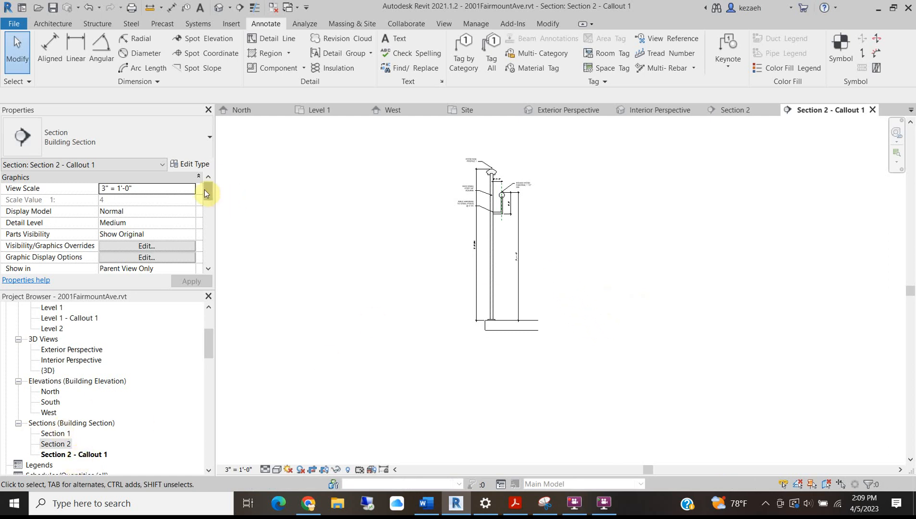
Rename the callout view as RAIL DETAIL
left_click_drag(208, 196, 196, 241)
left_click(180, 222)
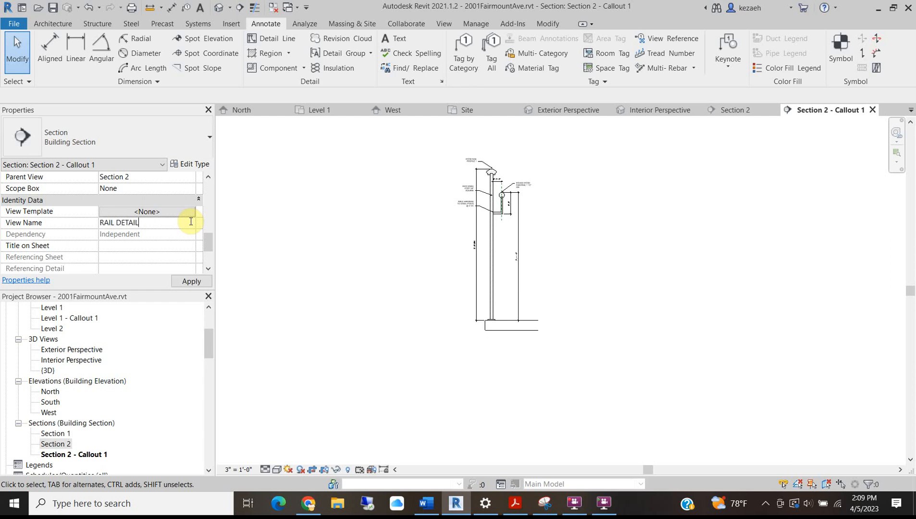
type("RAIL DETAIL")
scroll(488, 149, "up", 2)
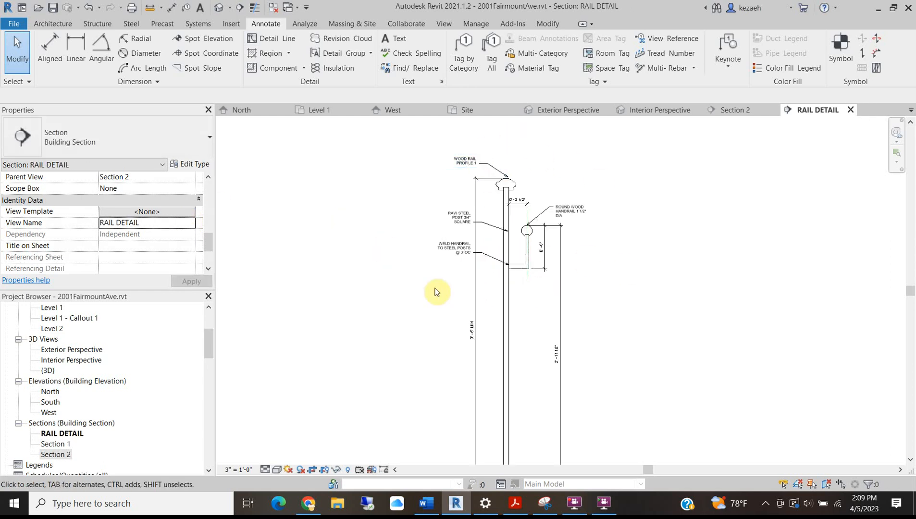
scroll(630, 225, "down", 1)
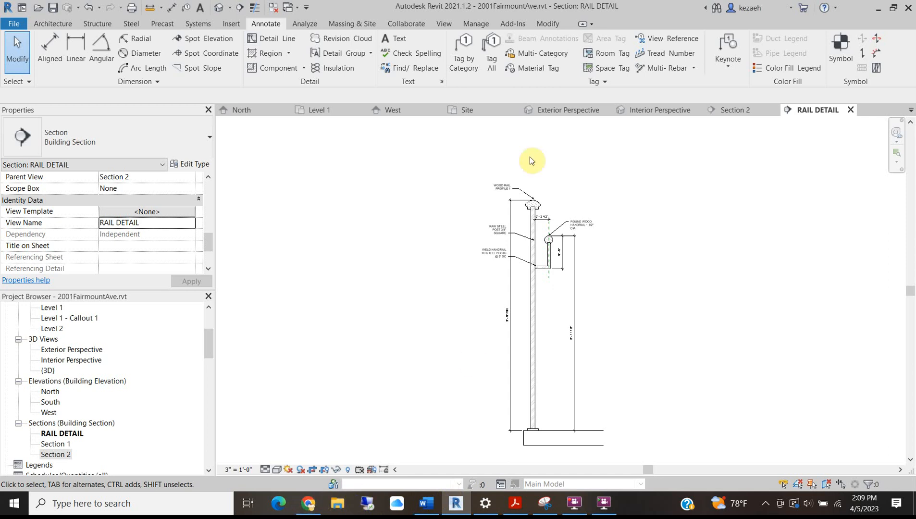
scroll(548, 236, "up", 3)
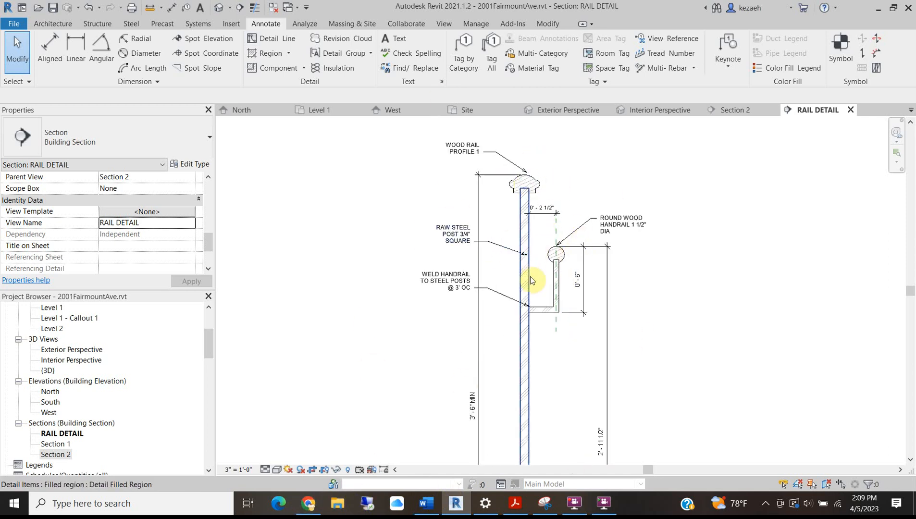
scroll(545, 319, "down", 2)
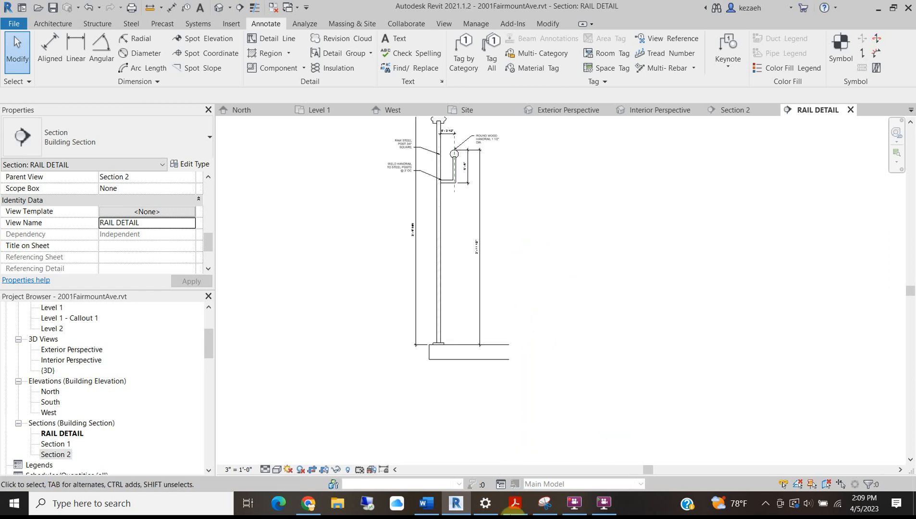
Switch to the ProjectBrief_RowhouseReno document in Word and review the drawings required on sheets A-0 to A-3
mouse_move(429, 512)
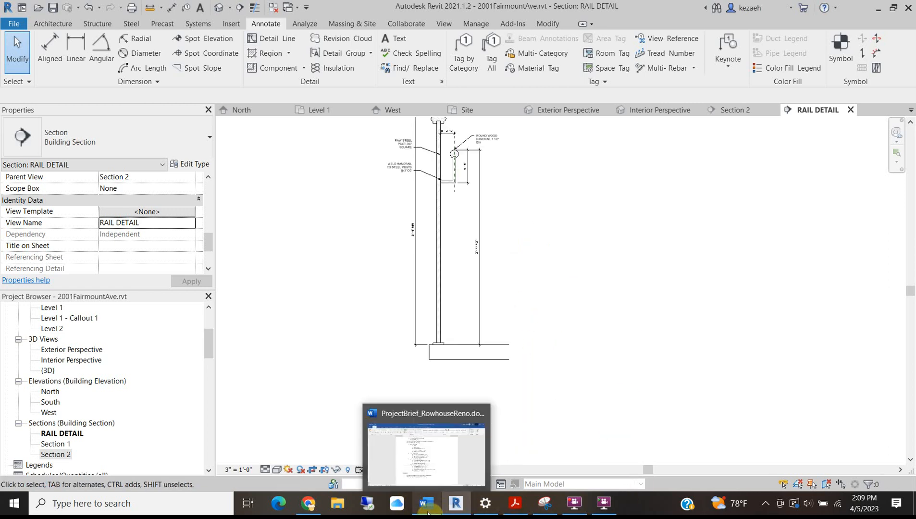
left_click(447, 475)
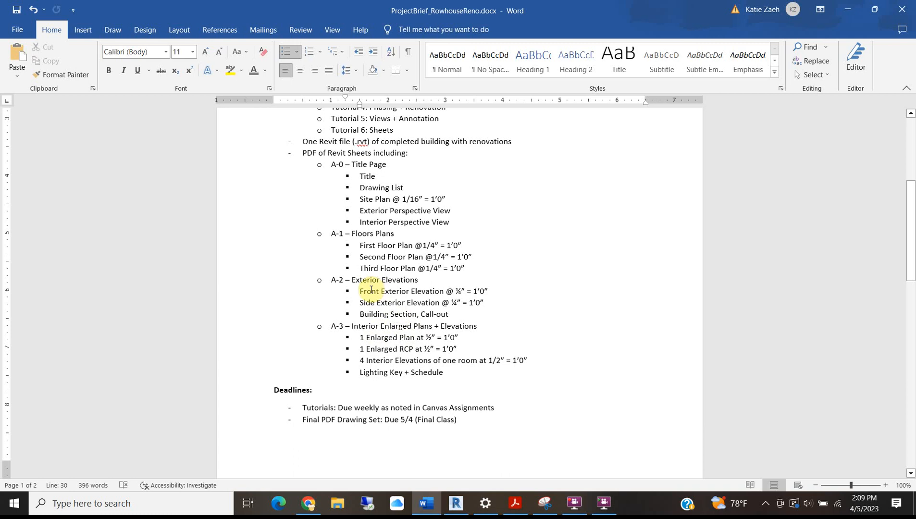
left_click_drag(417, 320, 416, 319)
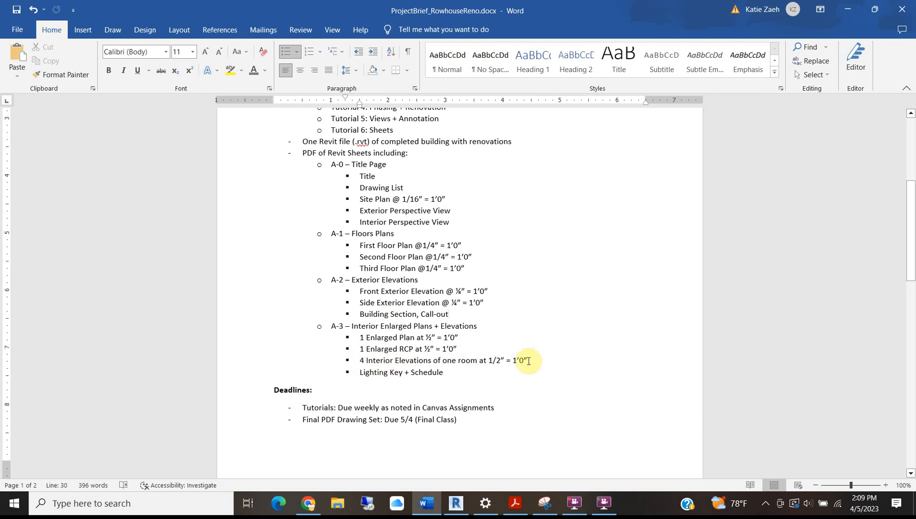
Return to Revit and open the Level 1 - Callout 1 floor plan view
left_click(846, 11)
scroll(81, 351, "up", 2)
scroll(79, 348, "up", 2)
scroll(70, 363, "up", 1)
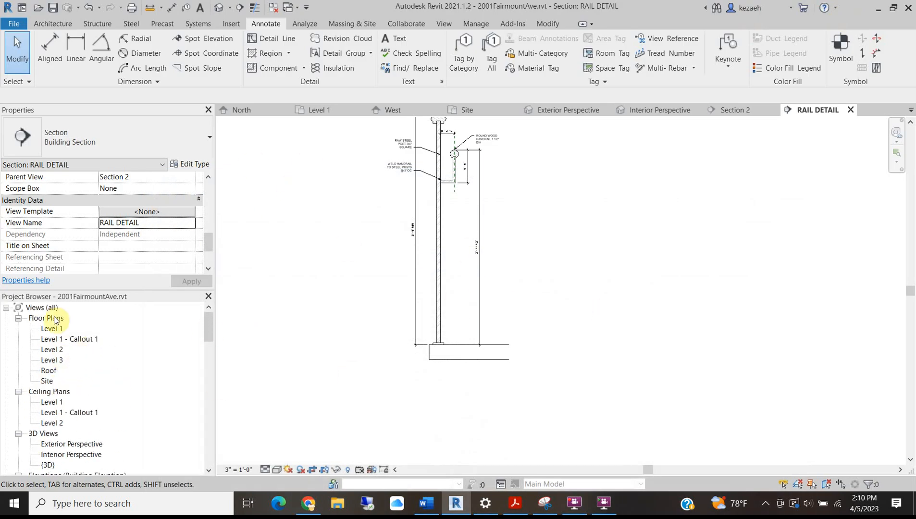
double_click(69, 339)
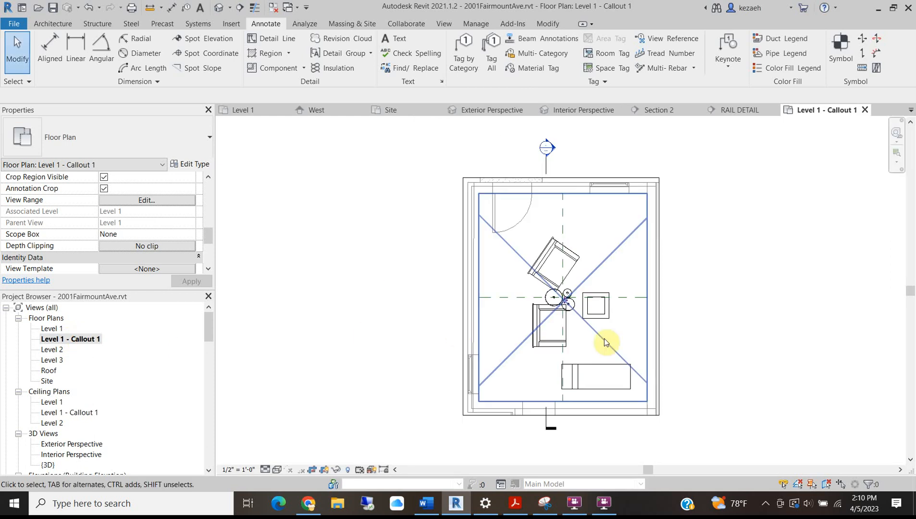
Open the element-specific graphics override for the pendant light fixture over the seating area and turn on halftone
scroll(601, 294, "up", 3)
scroll(481, 242, "down", 3)
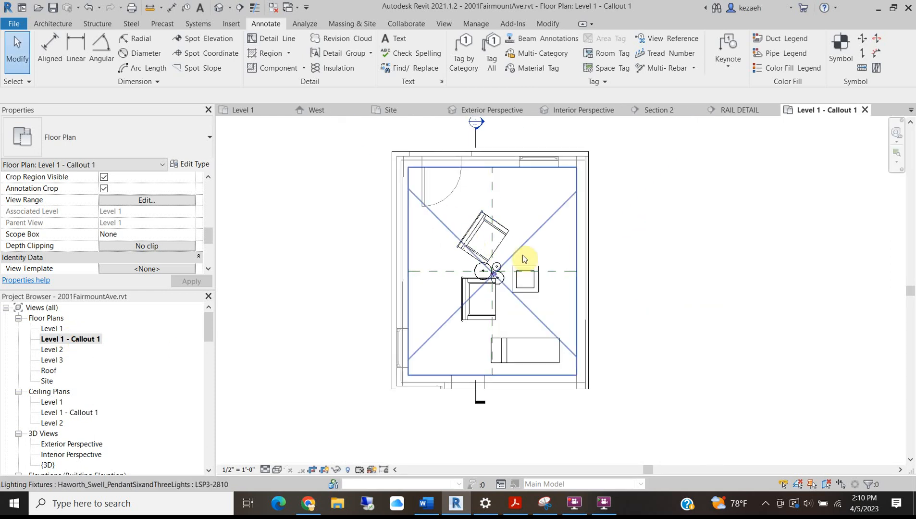
scroll(477, 265, "up", 2)
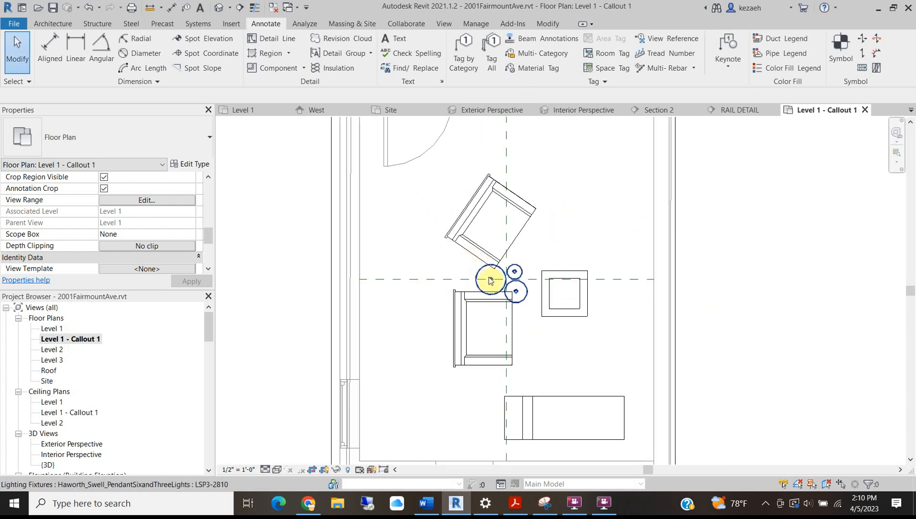
left_click(502, 289)
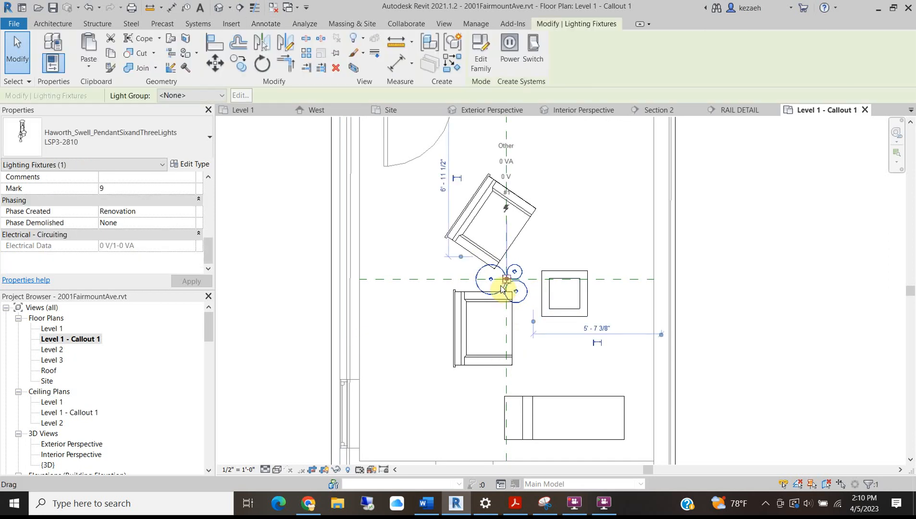
right_click(501, 289)
mouse_move(592, 326)
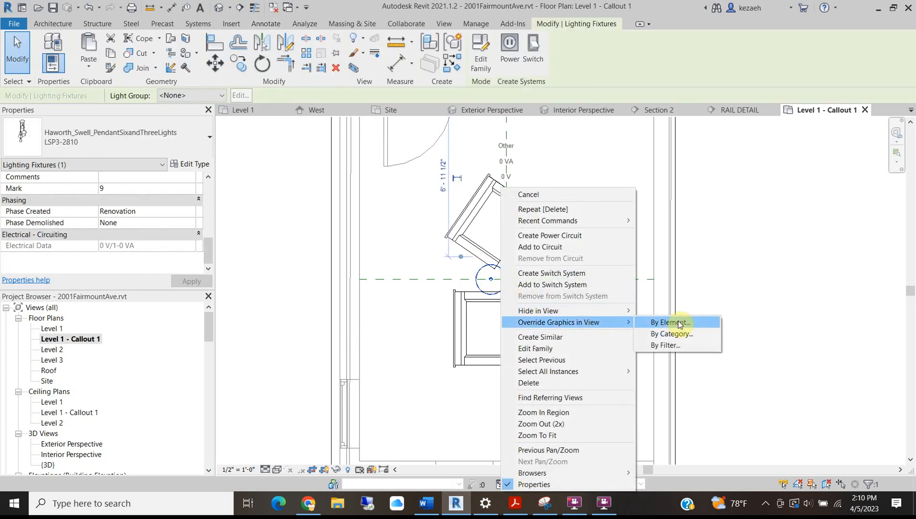
left_click(678, 324)
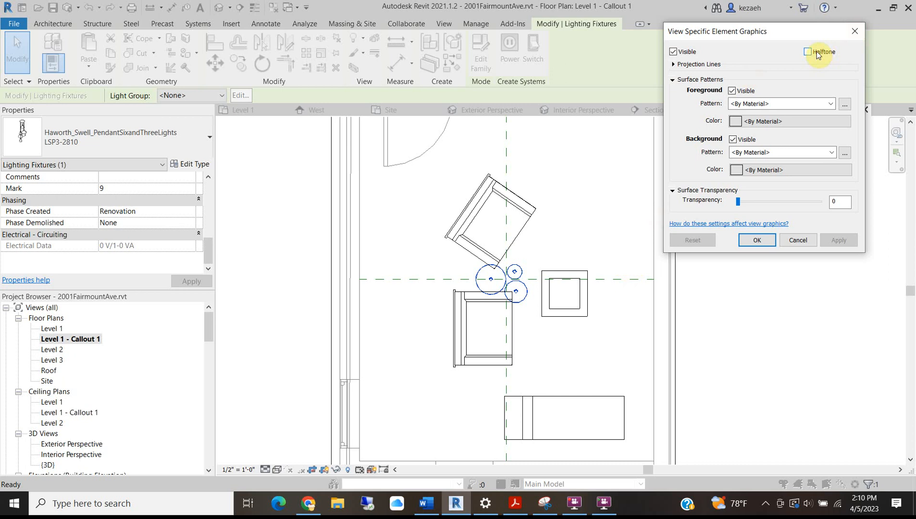
left_click(817, 52)
left_click(780, 104)
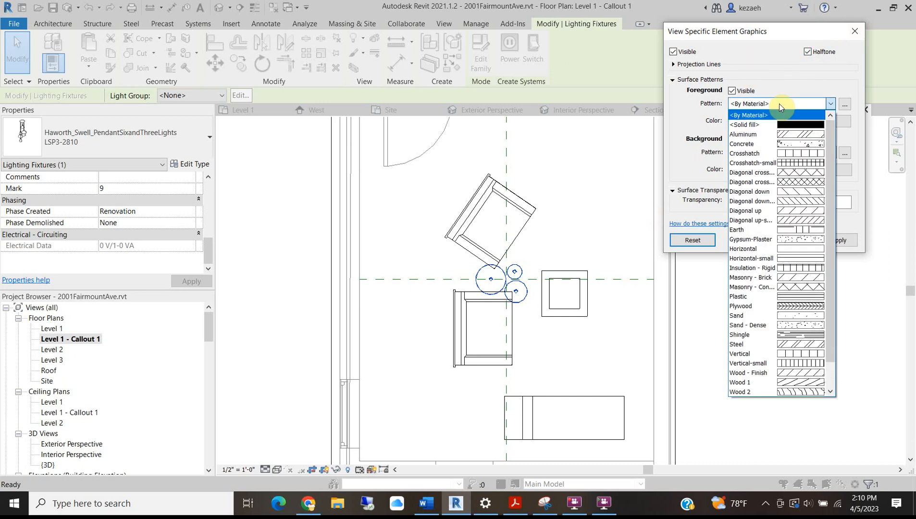
left_click(780, 104)
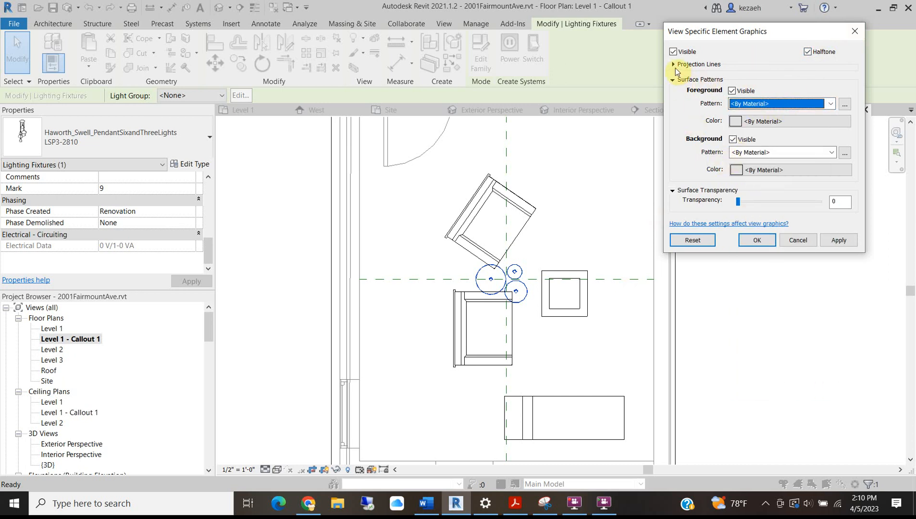
Set the pendant light's projection line pattern to Dot and accept the override
left_click(676, 66)
left_click(781, 78)
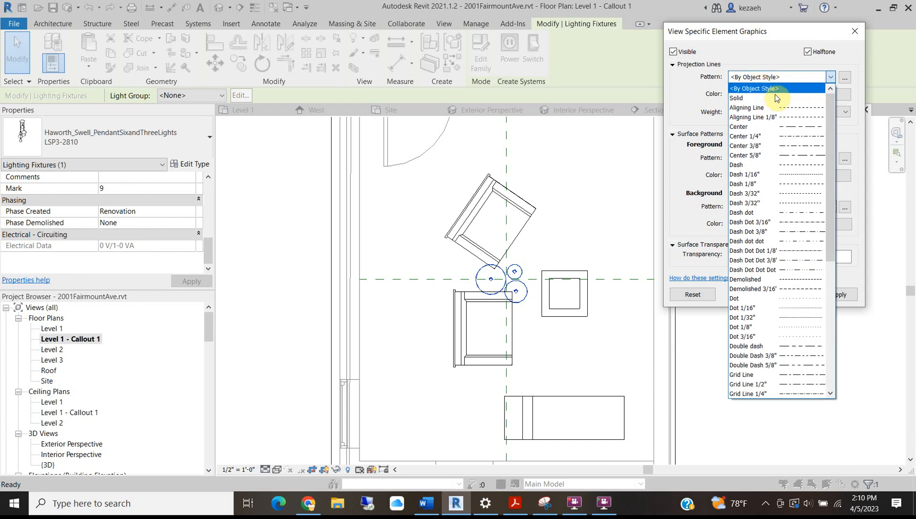
scroll(771, 276, "down", 5)
scroll(759, 130, "up", 3)
scroll(758, 130, "up", 2)
left_click(760, 299)
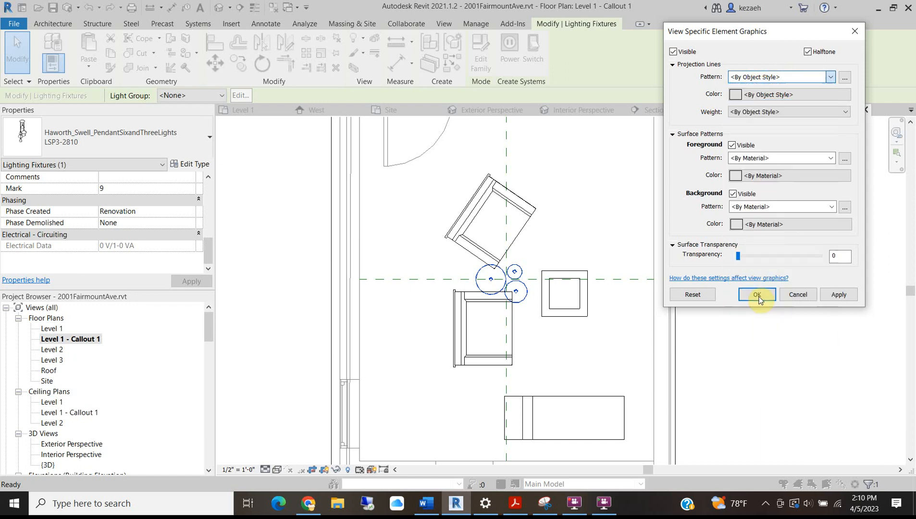
left_click(756, 294)
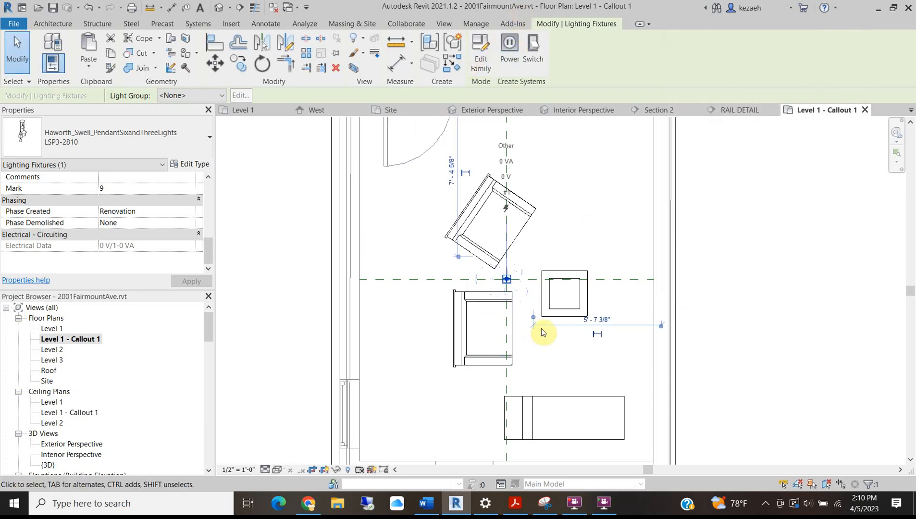
Override the pendant light's projection line pattern in this view with Overhead 1/16"
right_click(521, 280)
mouse_move(625, 98)
left_click(745, 102)
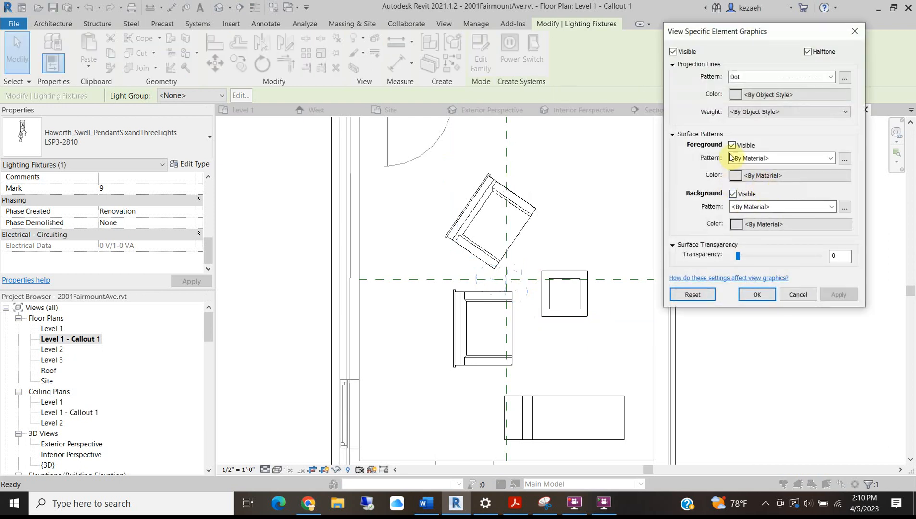
left_click(783, 77)
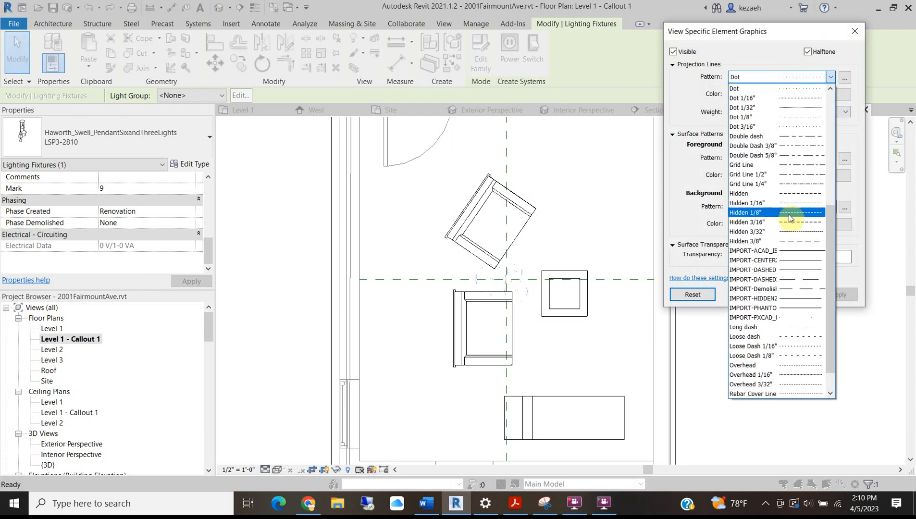
scroll(777, 341, "down", 1)
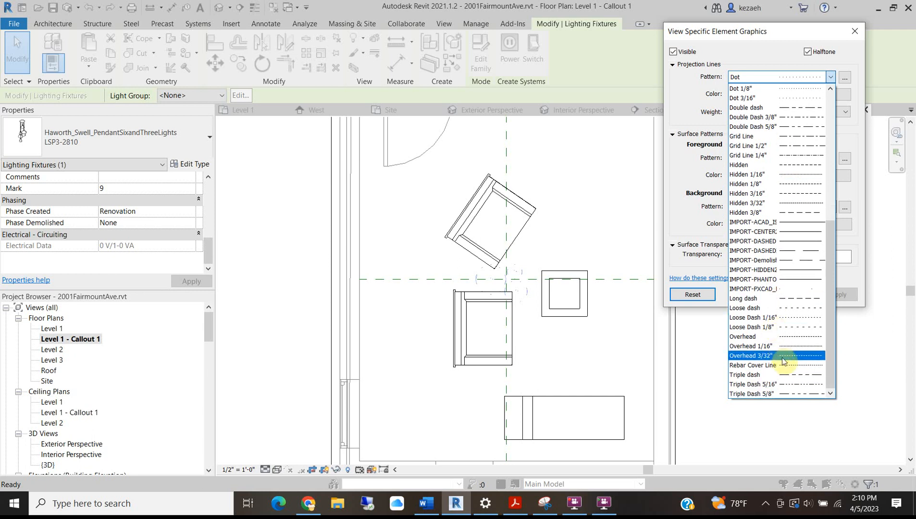
left_click(792, 346)
left_click(756, 295)
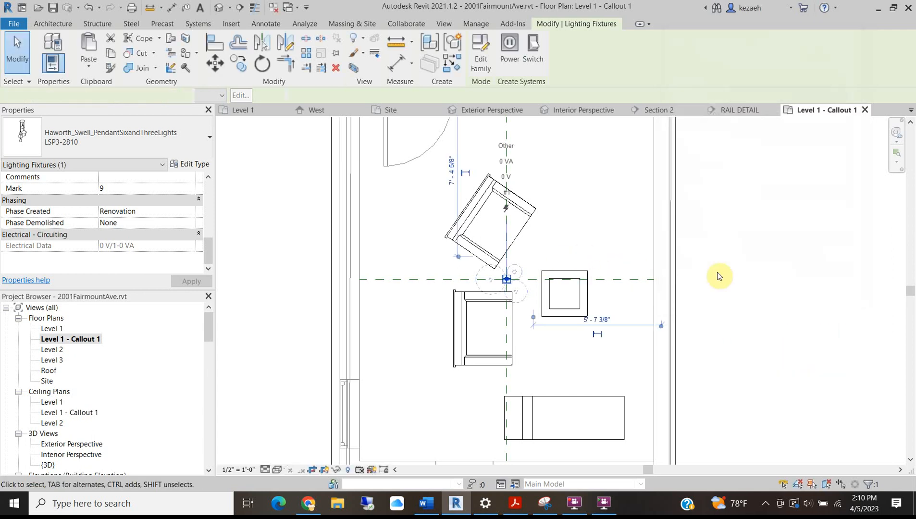
key("Escape")
scroll(596, 280, "down", 3)
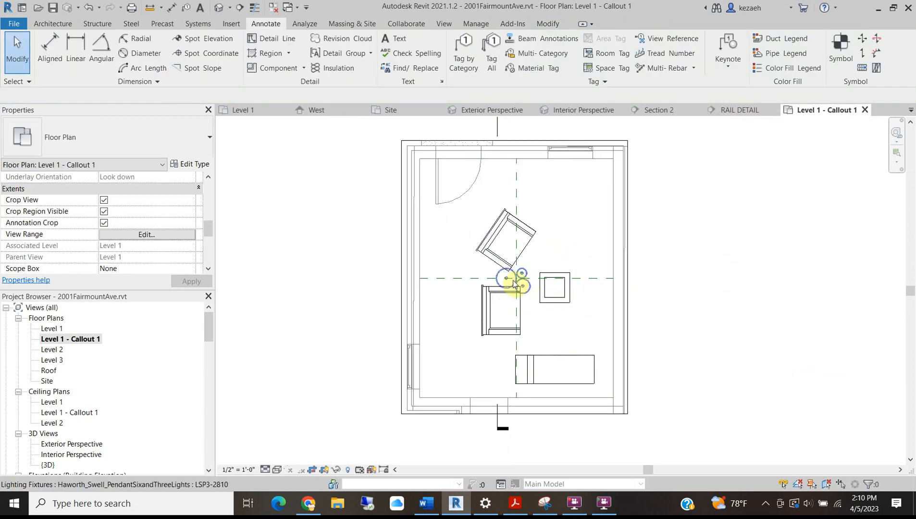
scroll(510, 288, "up", 4)
scroll(486, 303, "down", 2)
middle_click_drag(484, 414, 448, 380)
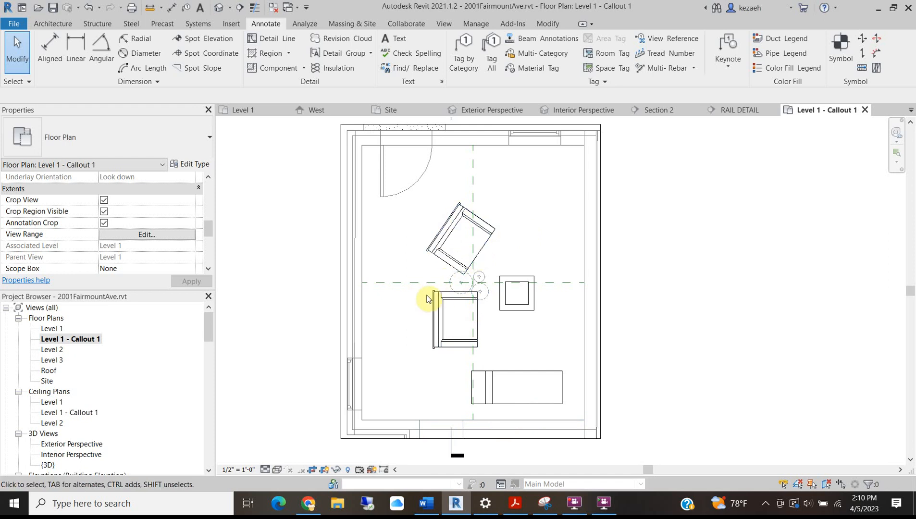
key("t")
key("g")
key("Escape")
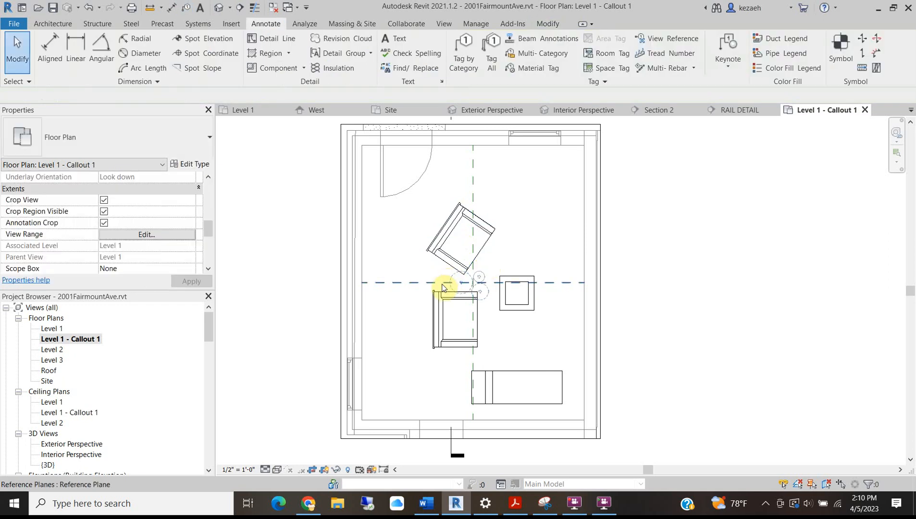
scroll(442, 284, "down", 2)
scroll(486, 325, "up", 2)
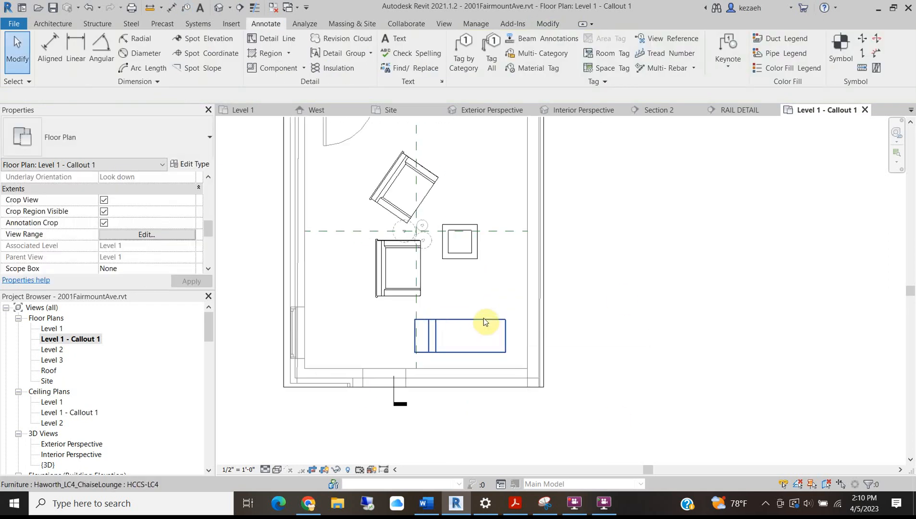
scroll(484, 328, "down", 3)
scroll(441, 340, "up", 3)
scroll(445, 326, "down", 3)
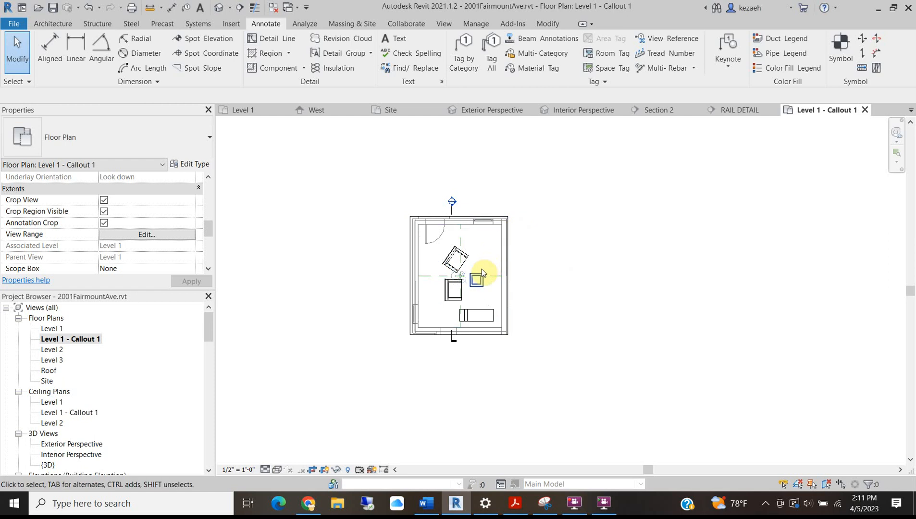
scroll(459, 258, "up", 3)
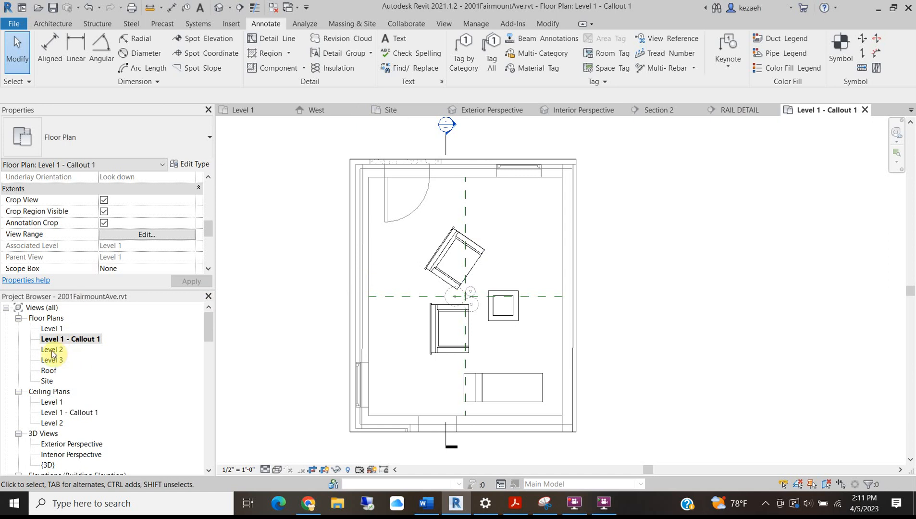
Open the Level 1 - Callout 1 ceiling plan and move the 2' - 6" light dimension up into the upper wall
double_click(52, 413)
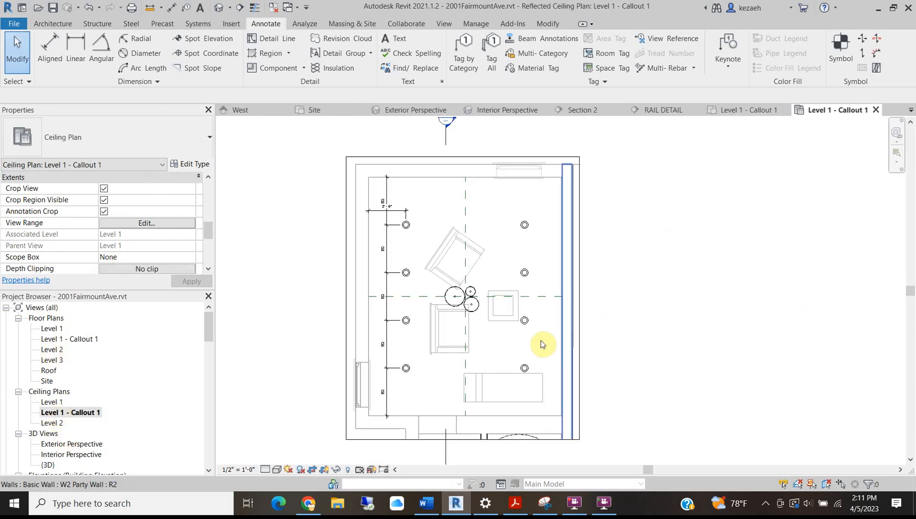
scroll(366, 344, "up", 2)
scroll(416, 239, "down", 4)
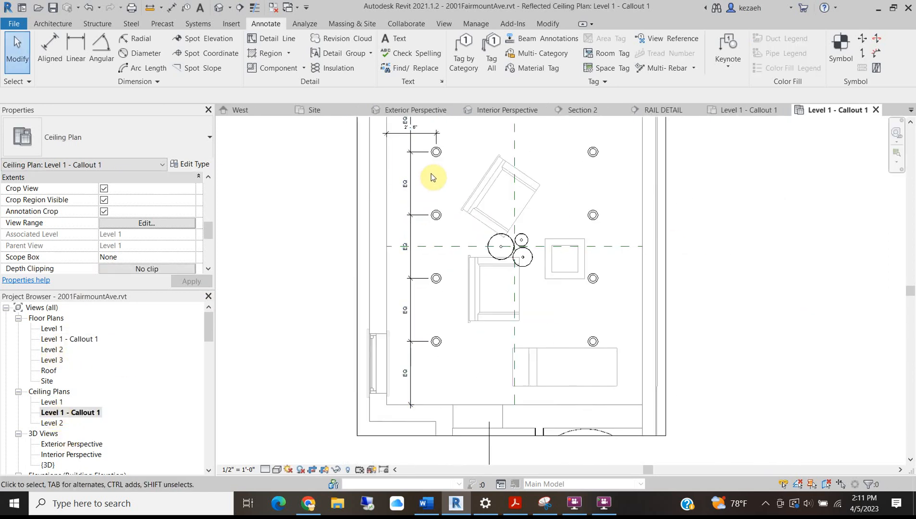
scroll(404, 233, "up", 3)
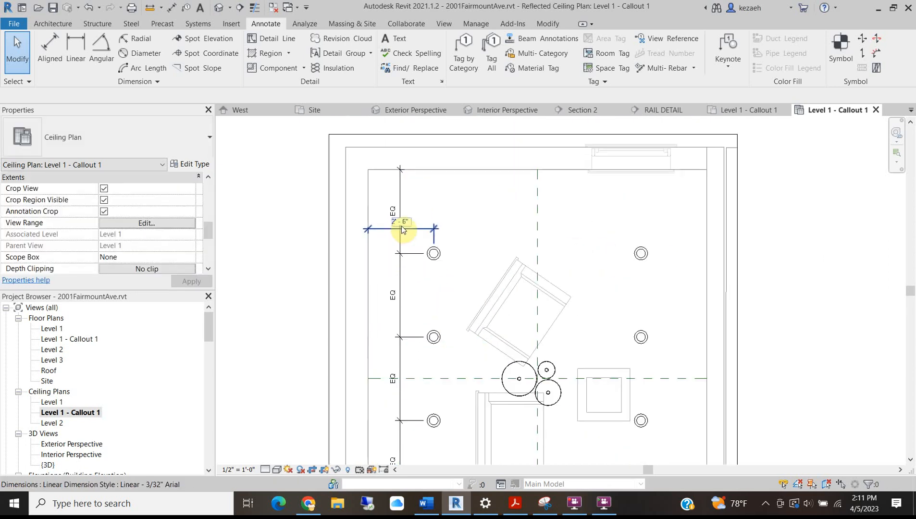
left_click(432, 182)
left_click_drag(431, 182, 426, 143)
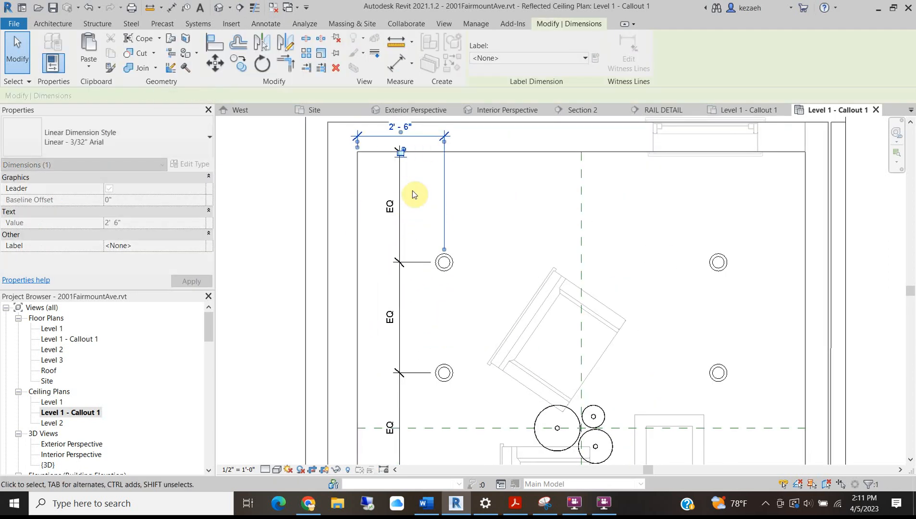
scroll(417, 203, "down", 3)
scroll(422, 169, "up", 2)
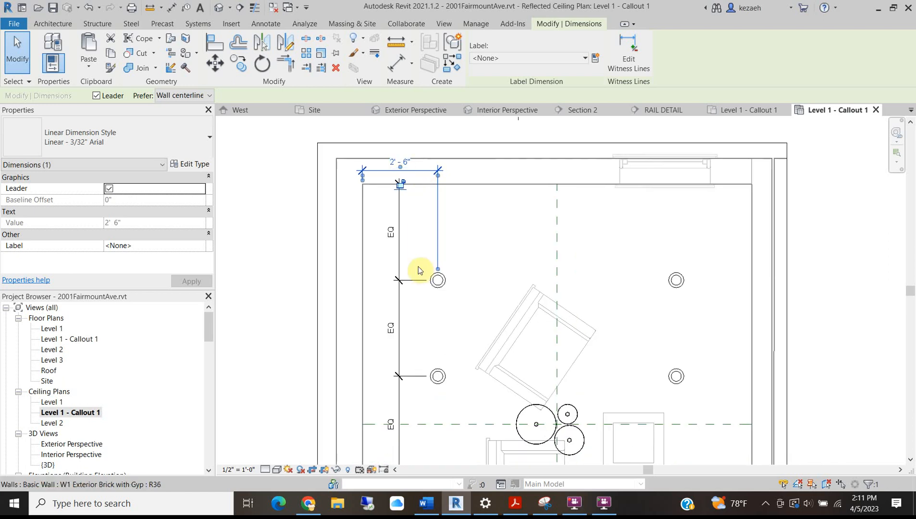
mouse_move(470, 228)
middle_mouse_down()
mouse_move(485, 208)
mouse_move(455, 250)
middle_mouse_up()
scroll(458, 232, "down", 1)
key("Escape")
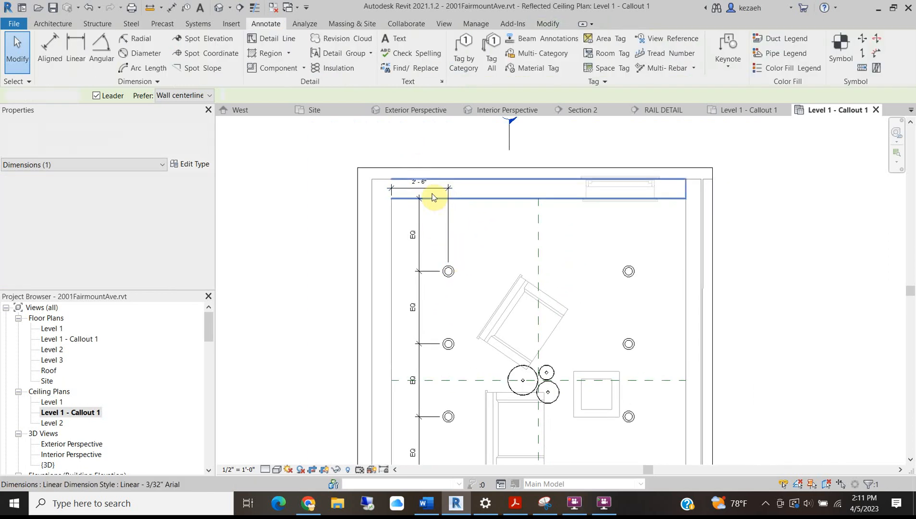
scroll(427, 190, "up", 2)
scroll(534, 287, "down", 2)
scroll(727, 290, "up", 2)
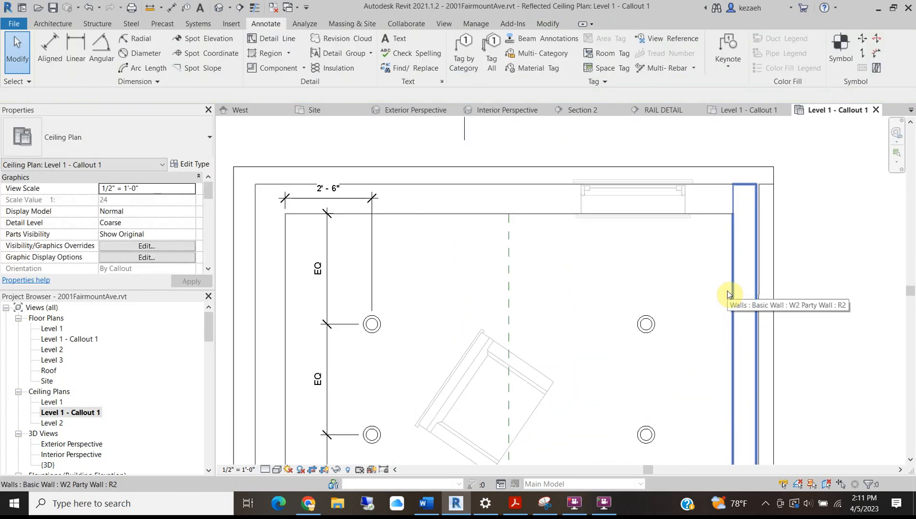
key("d")
key("i")
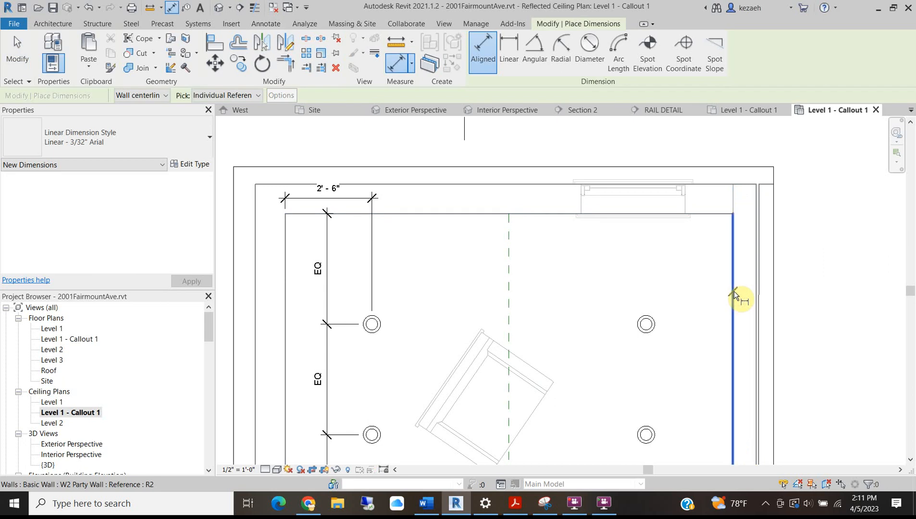
left_click(739, 298)
left_click(646, 324)
left_click(685, 197)
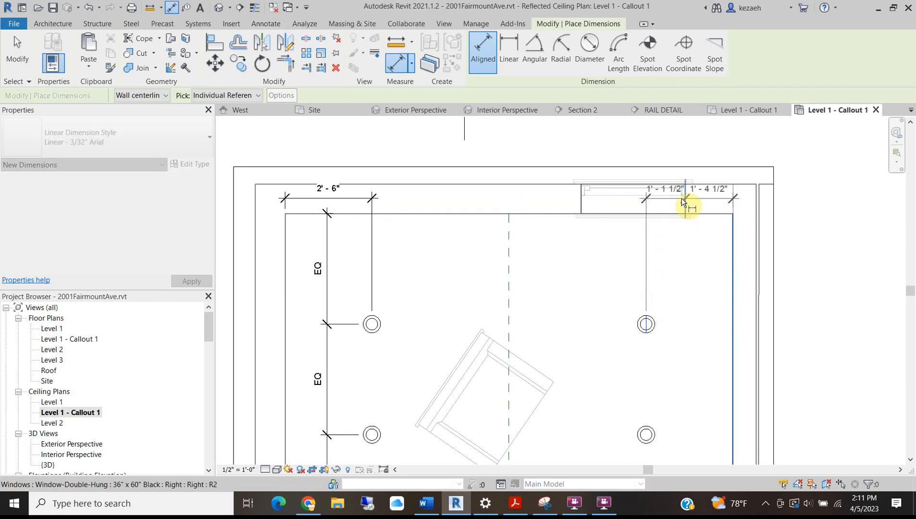
key("Escape")
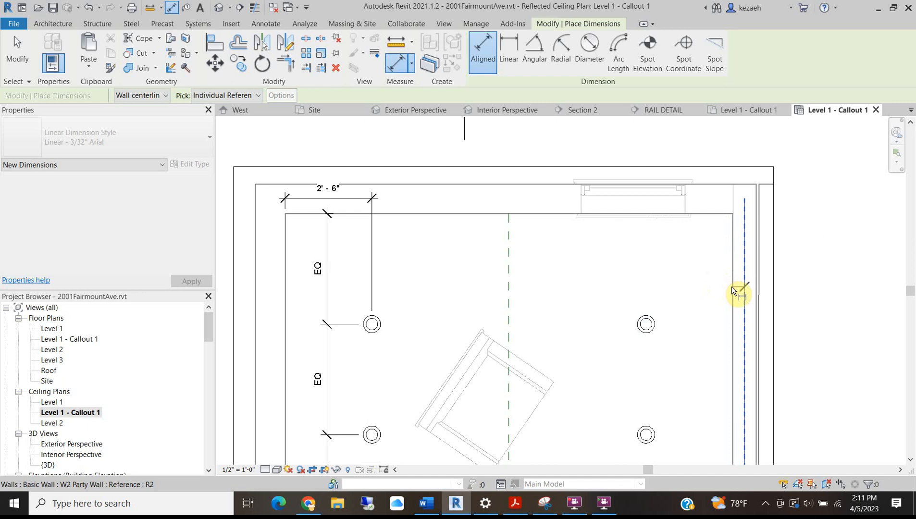
Dimension the party wall's inner face to the nearest upper recessed light, placed above the plan, and move the other light's horizontal dimension in line with it
left_click(735, 287)
left_click(647, 324)
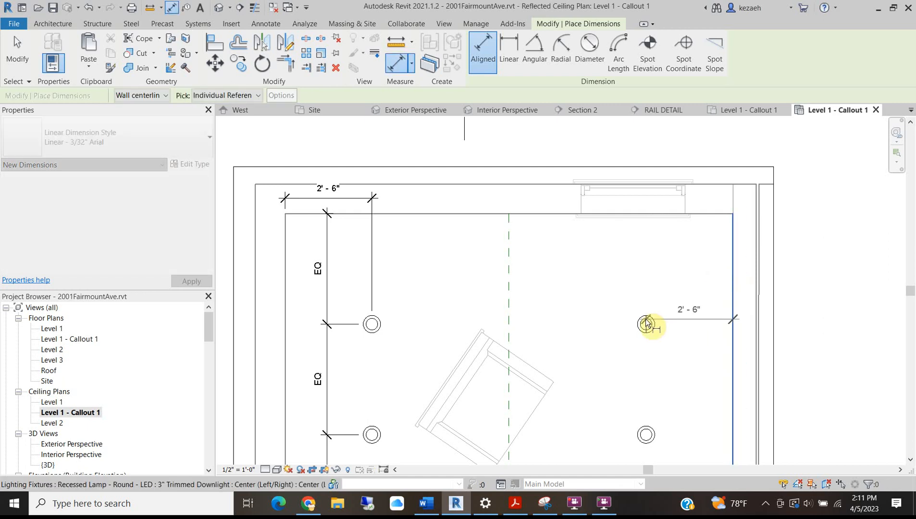
left_click(663, 159)
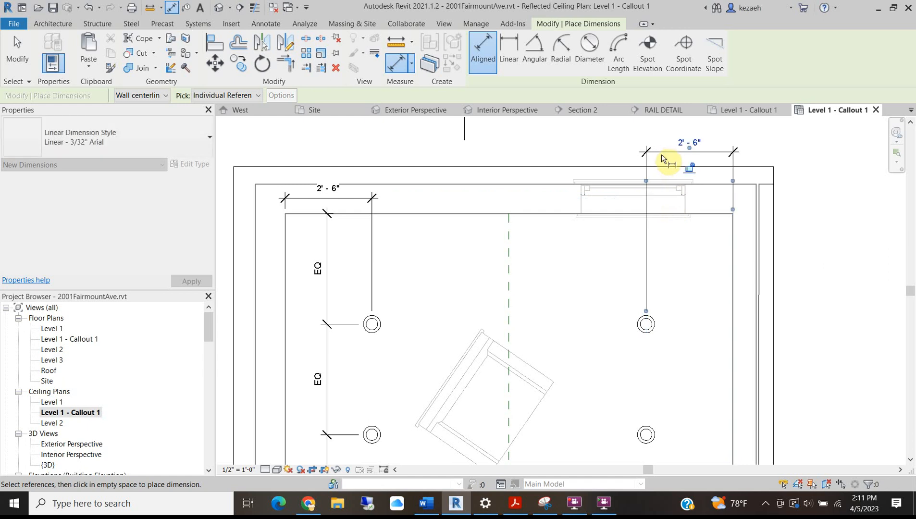
key("Escape")
left_click(368, 202)
left_click_drag(368, 201, 360, 152)
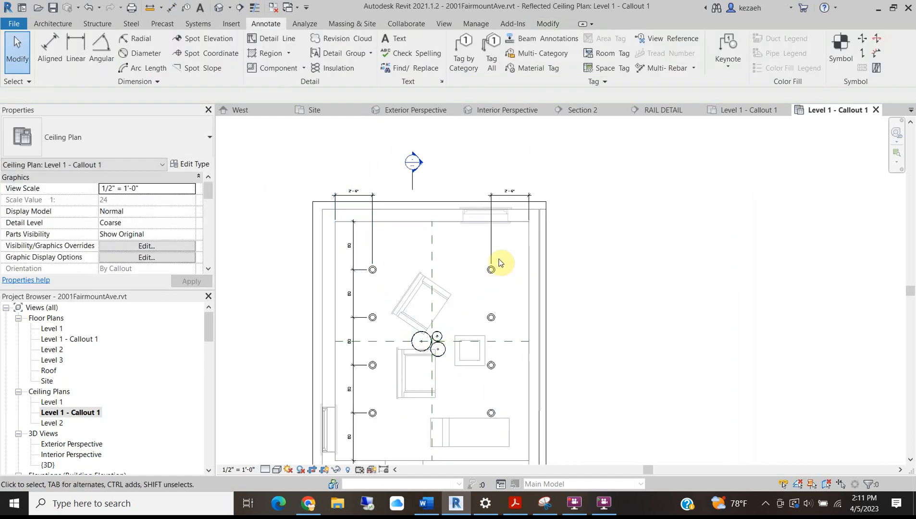
Place a vertical aligned dimension chain from the upper wall through the four right-hand recessed lights to the lower wall
scroll(497, 262, "up", 2)
key("i")
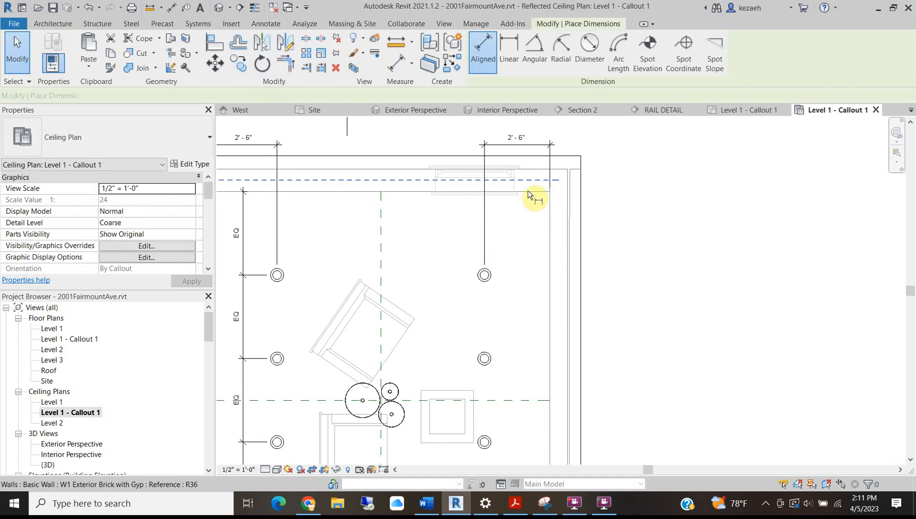
left_click(527, 190)
left_click(484, 276)
scroll(527, 412, "up", 1)
middle_click_drag(527, 413, 511, 244)
left_click(466, 279)
left_click(466, 373)
middle_click_drag(483, 398, 484, 278)
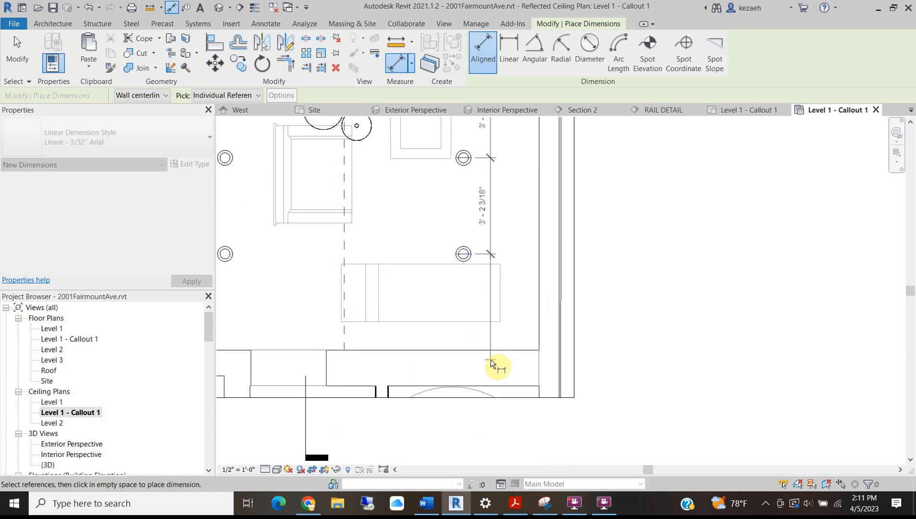
left_click(490, 350)
scroll(505, 300, "down", 4)
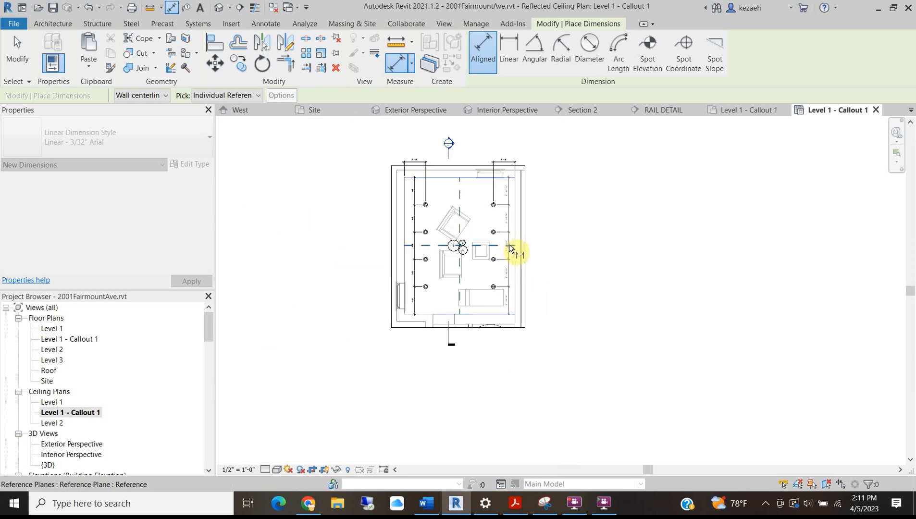
scroll(517, 241, "up", 3)
left_click(514, 222)
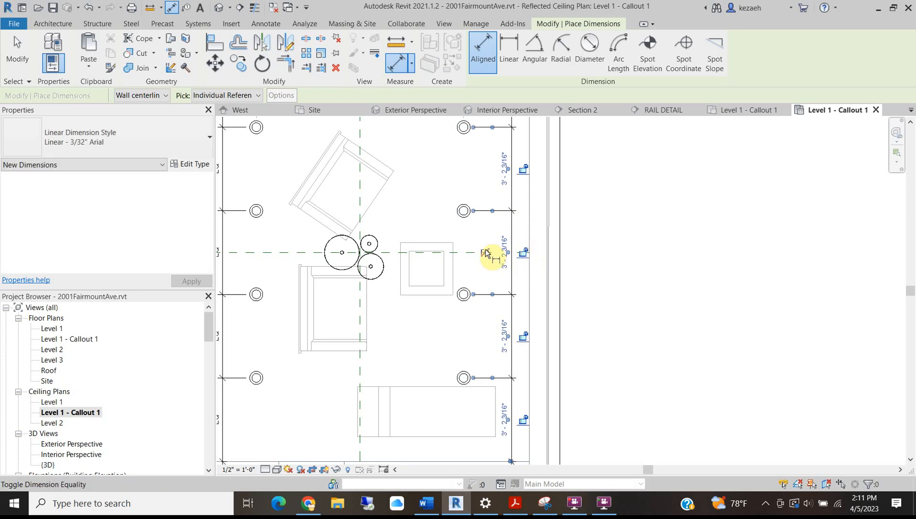
Set the segments of the right-hand recessed lights' dimension chain to equal and finish dimensioning
scroll(505, 253, "down", 3)
key("Escape")
key("Escape")
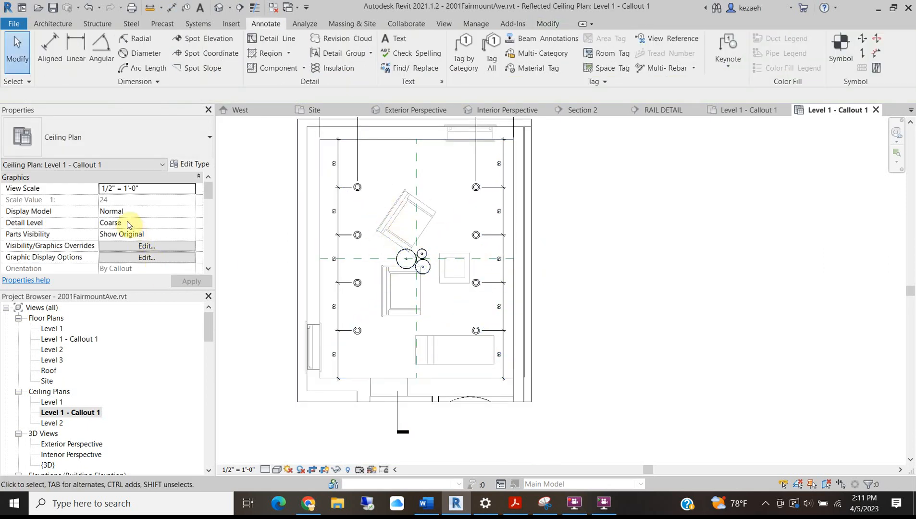
Set the ceiling plan callout's underlay base level to None to remove the furniture from the view
scroll(127, 221, "down", 5)
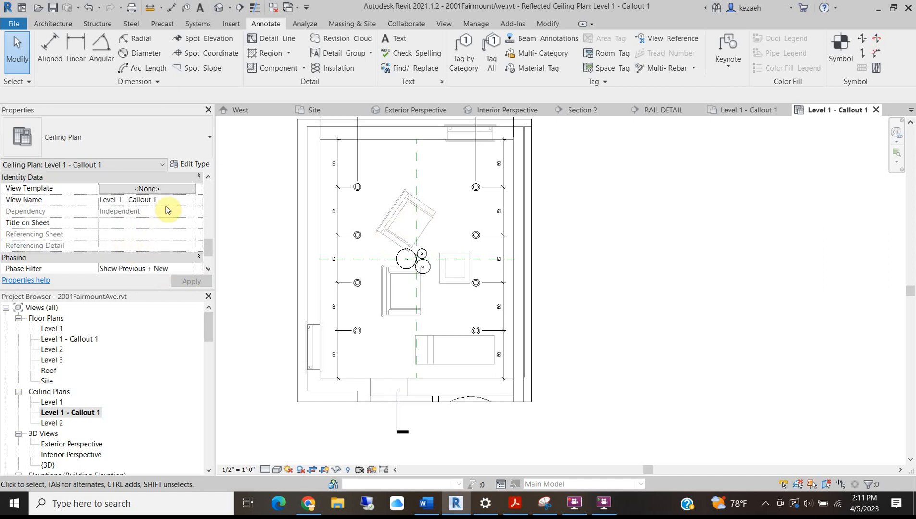
scroll(154, 215, "down", 2)
scroll(140, 224, "up", 3)
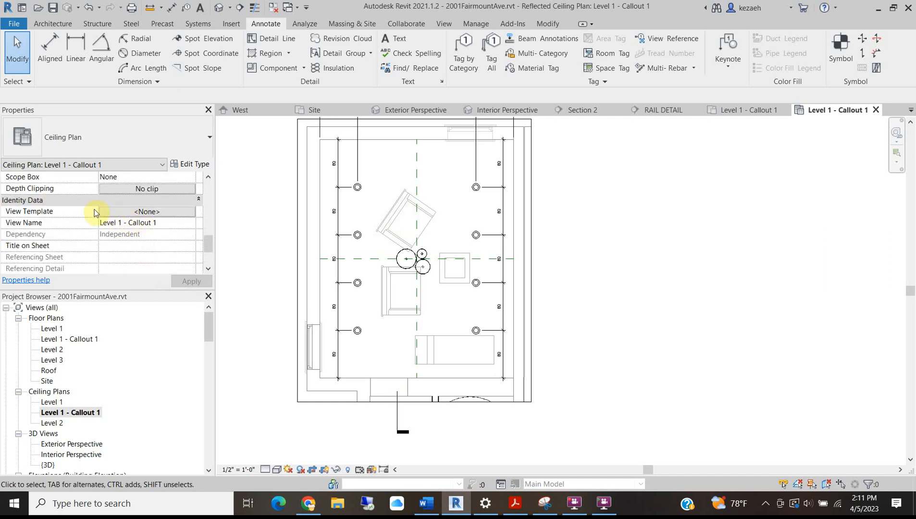
scroll(96, 215, "up", 3)
scroll(122, 221, "up", 2)
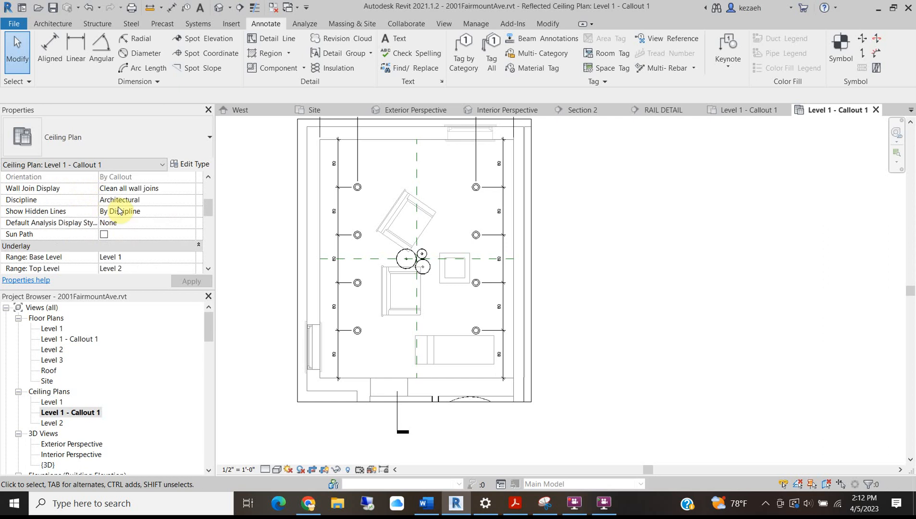
scroll(142, 248, "down", 2)
scroll(84, 235, "up", 2)
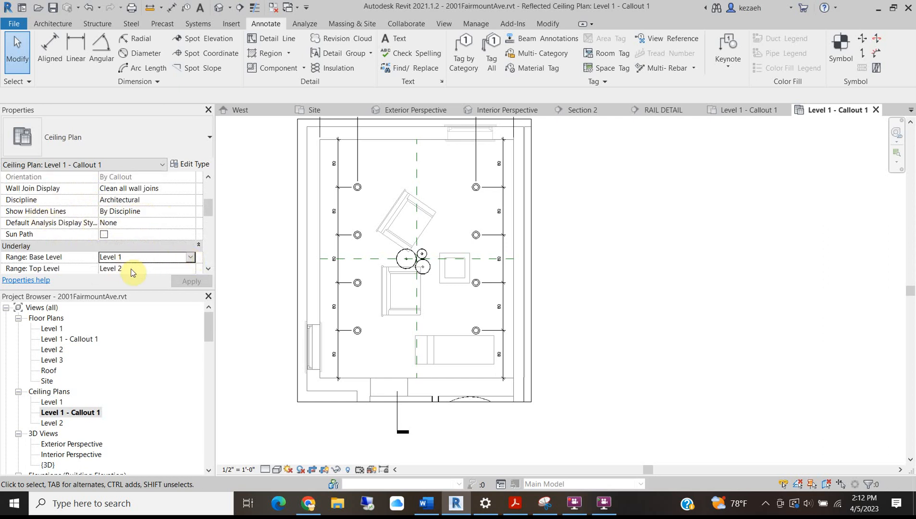
left_click(190, 256)
left_click(183, 268)
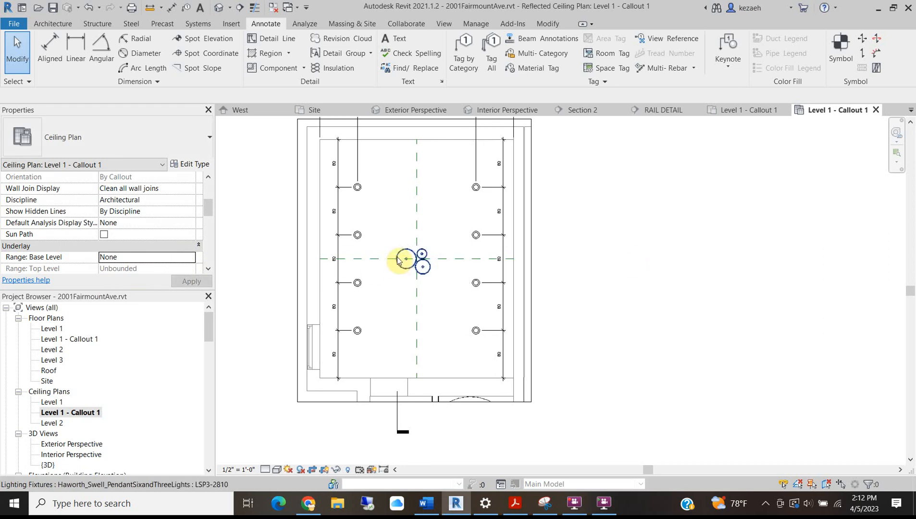
Draw horizontal and vertical detail lines in the <Centerline> style along the reference planes crossing at the pendant light
scroll(401, 256, "up", 5)
scroll(364, 248, "down", 4)
middle_click_drag(390, 251, 423, 305)
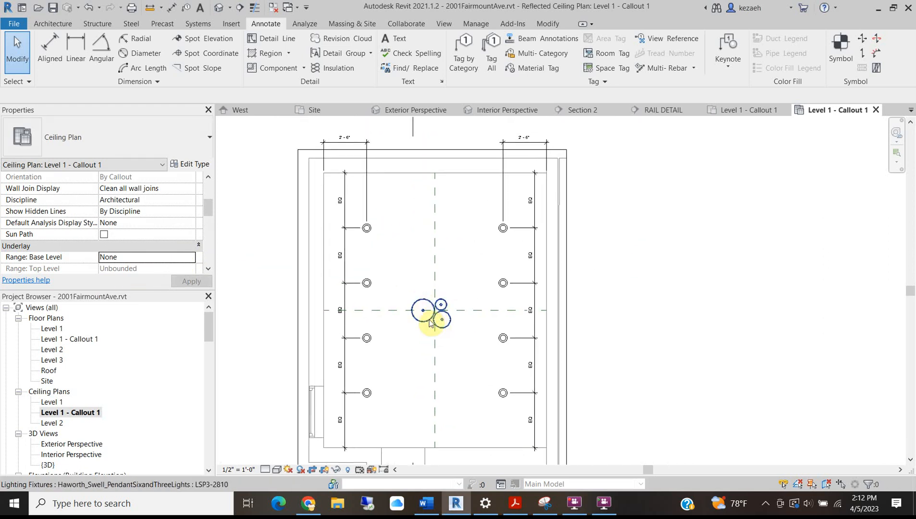
scroll(433, 310, "up", 4)
scroll(438, 334, "down", 4)
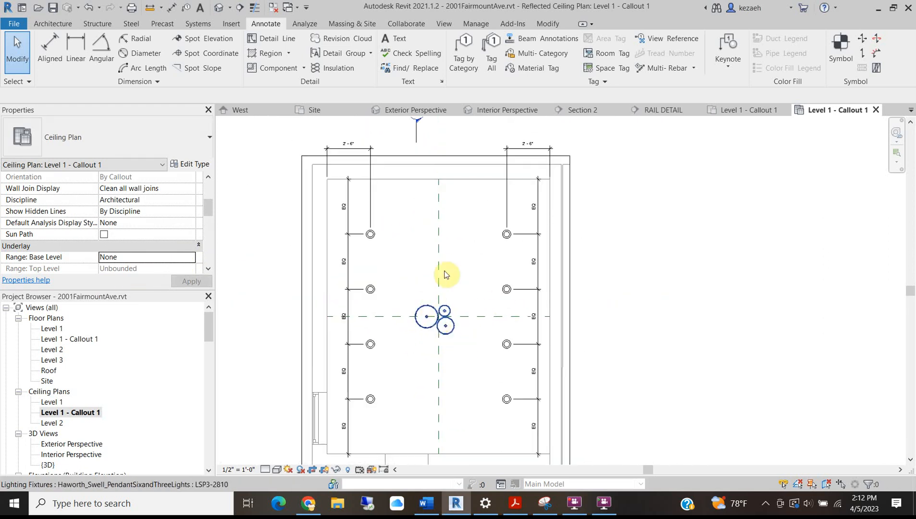
scroll(446, 322, "up", 3)
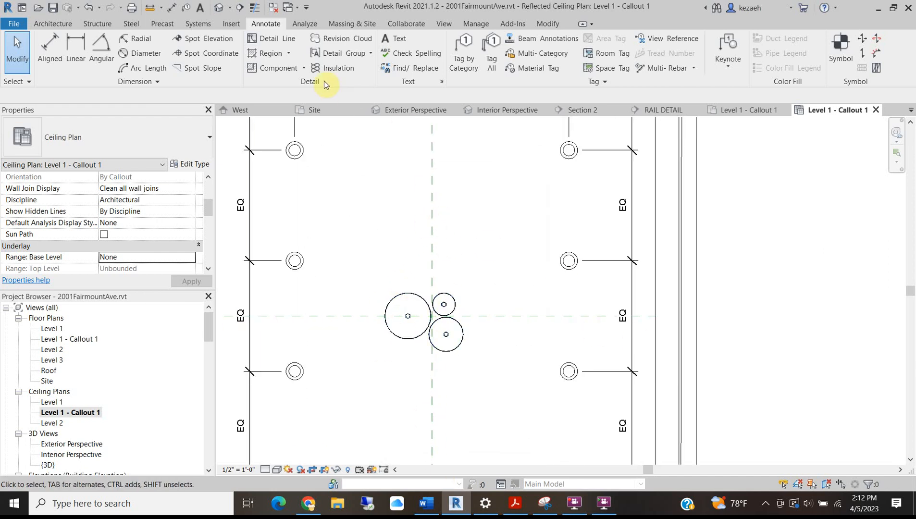
left_click(272, 39)
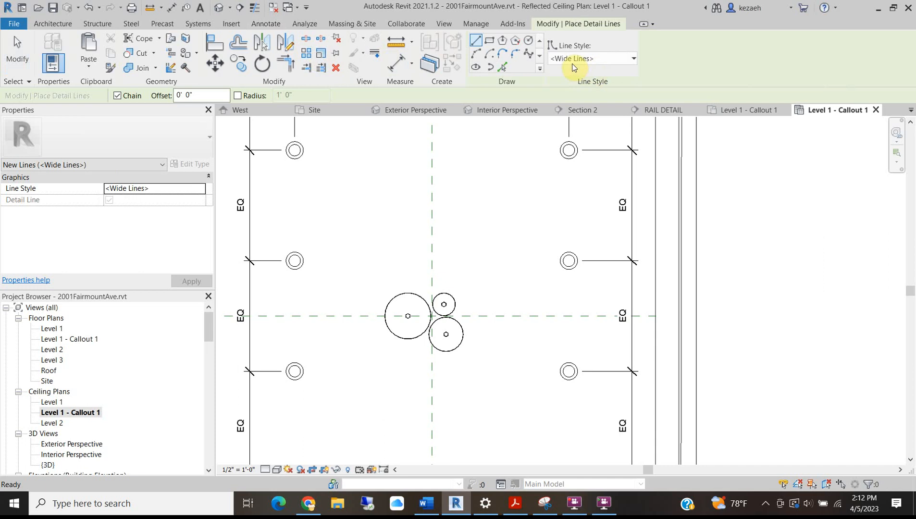
left_click(573, 62)
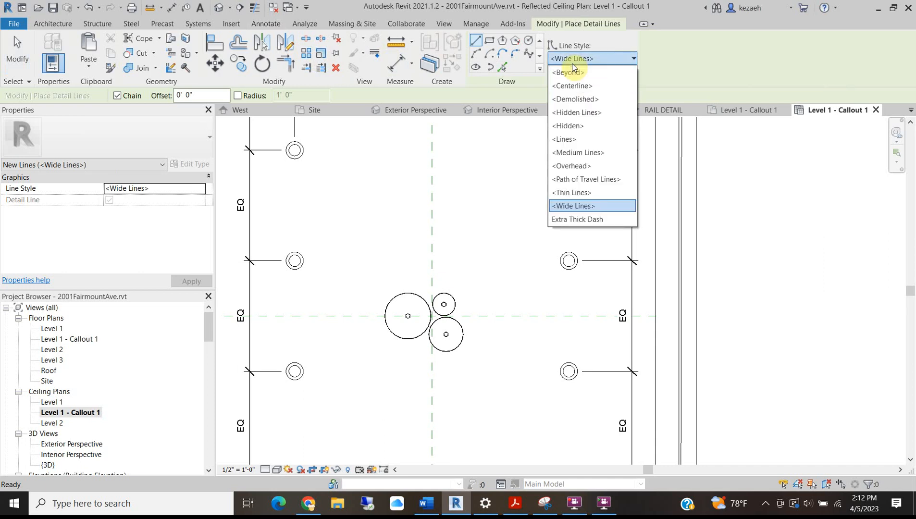
left_click(596, 87)
left_click(329, 316)
left_click(537, 317)
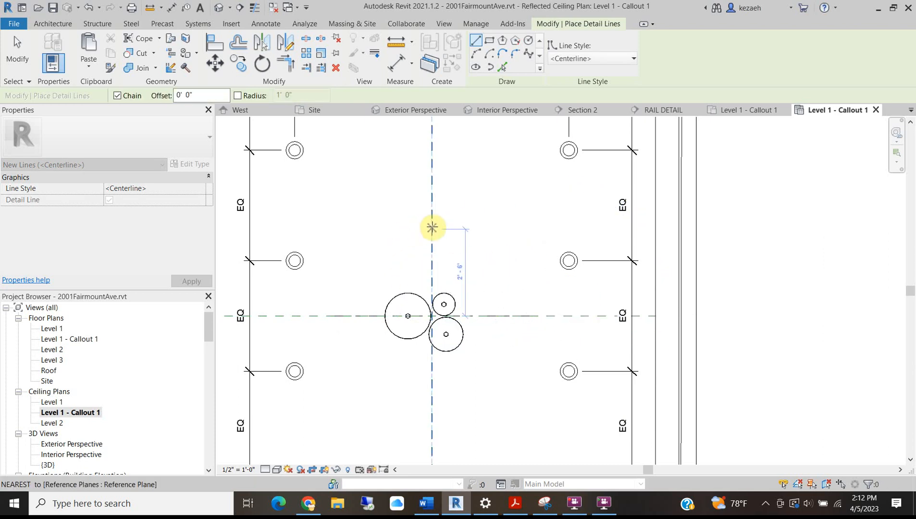
key("Escape")
key("Escape")
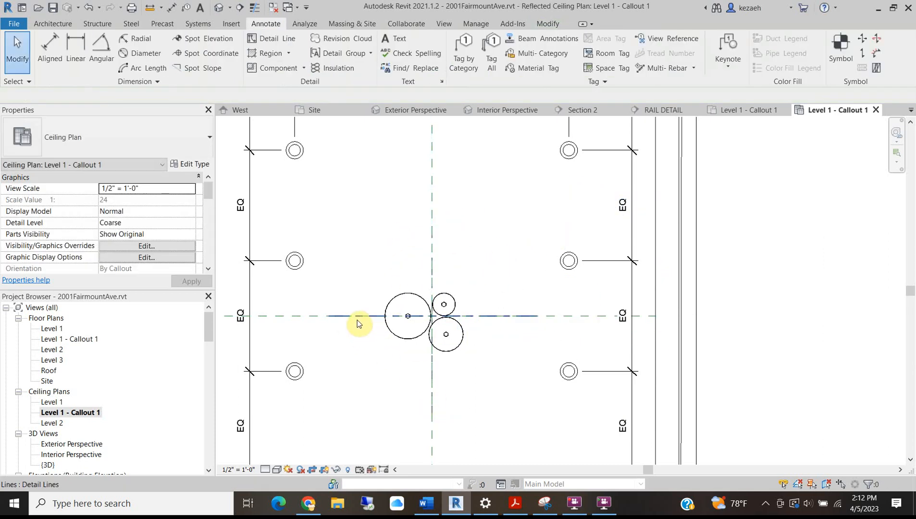
Stretch the horizontal centerline through the pendant light past both side walls of the callout
left_click(357, 319)
middle_click_drag(436, 342, 554, 344)
left_click_drag(447, 317, 254, 317)
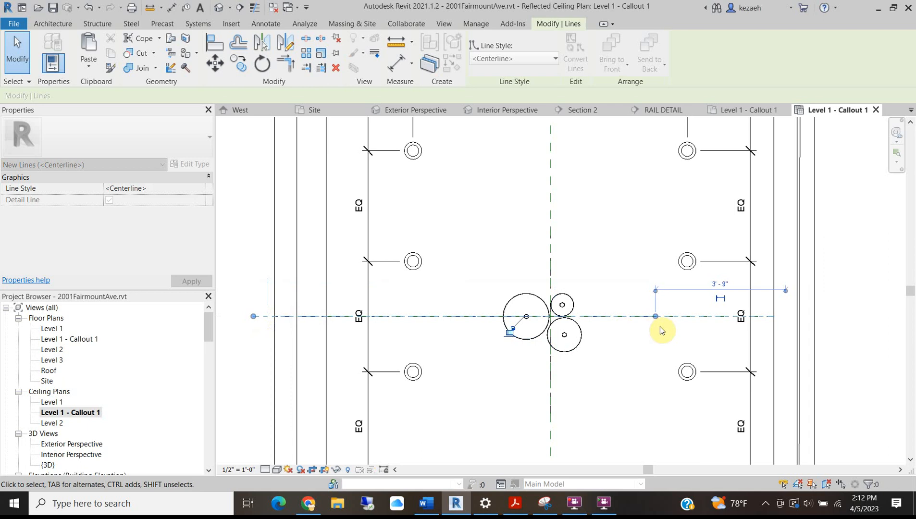
left_click_drag(655, 317, 830, 322)
left_click(832, 326)
scroll(649, 329, "down", 1)
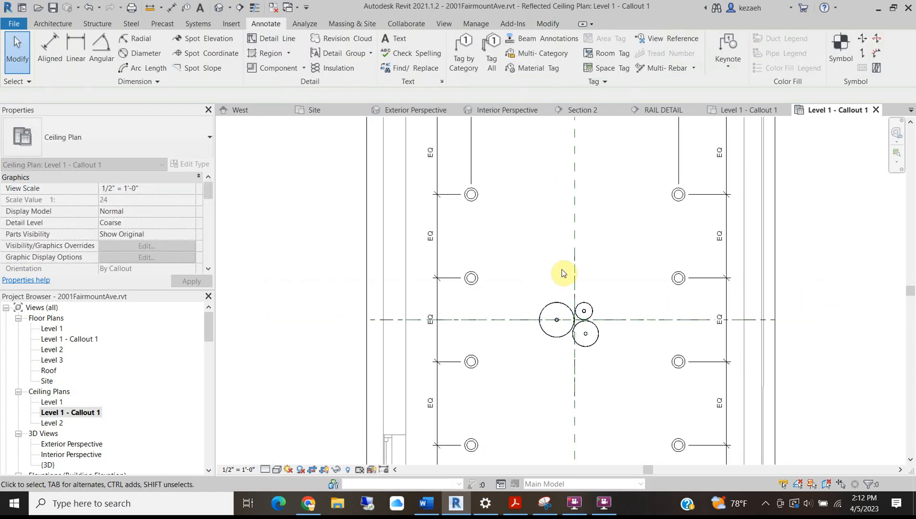
Stretch the vertical centerline through the pendant light beyond the upper and lower walls of the callout
left_click(576, 282)
middle_click_drag(567, 315, 538, 385)
left_click_drag(546, 322, 548, 128)
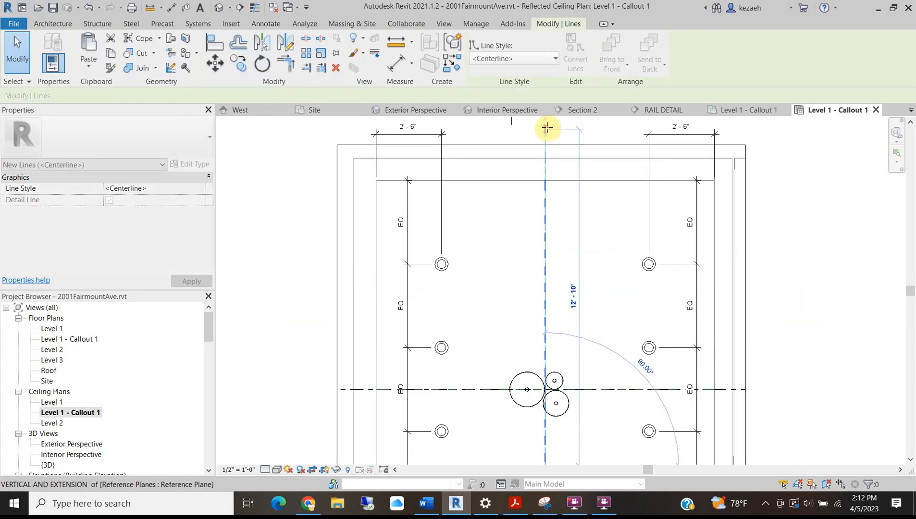
scroll(566, 212, "down", 2)
middle_click_drag(582, 329, 574, 247)
left_click_drag(546, 297, 537, 428)
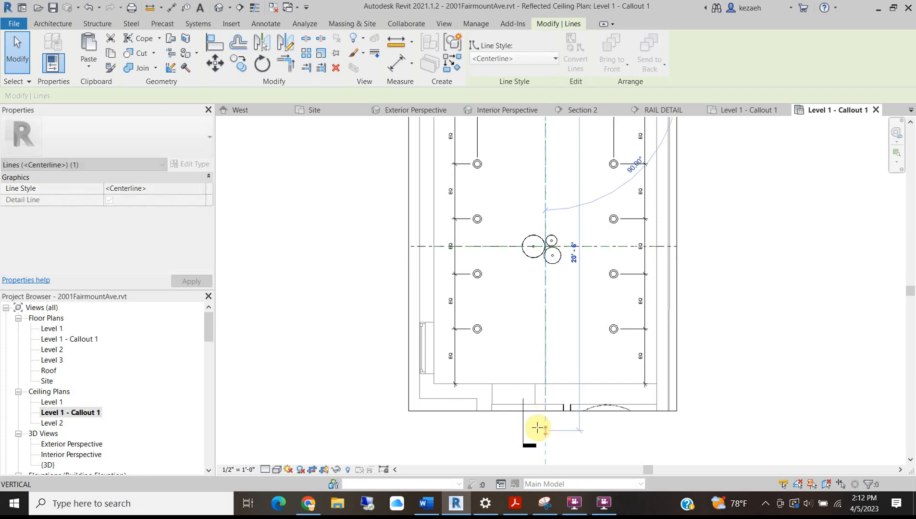
Dimension the lower and upper ceiling edges to the horizontal centerline, placed outside the right-hand wall, and set the segments equal
key("d")
key("i")
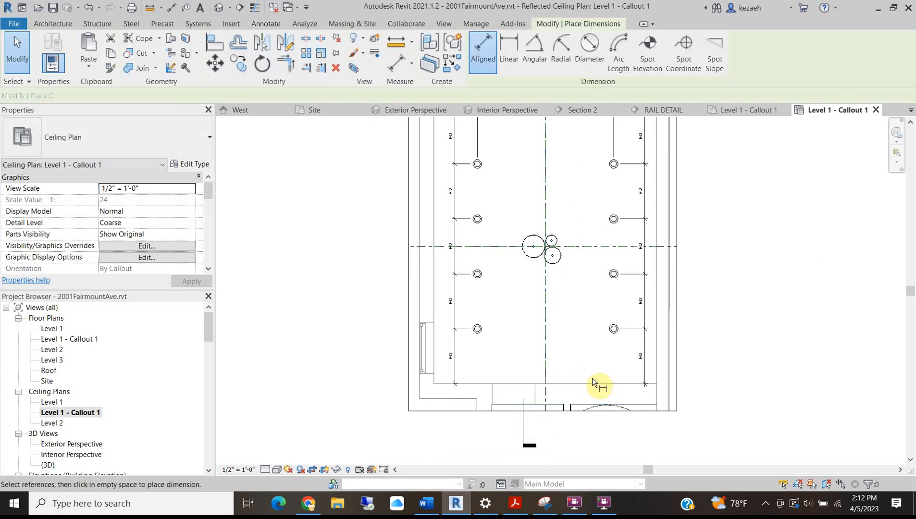
left_click(591, 385)
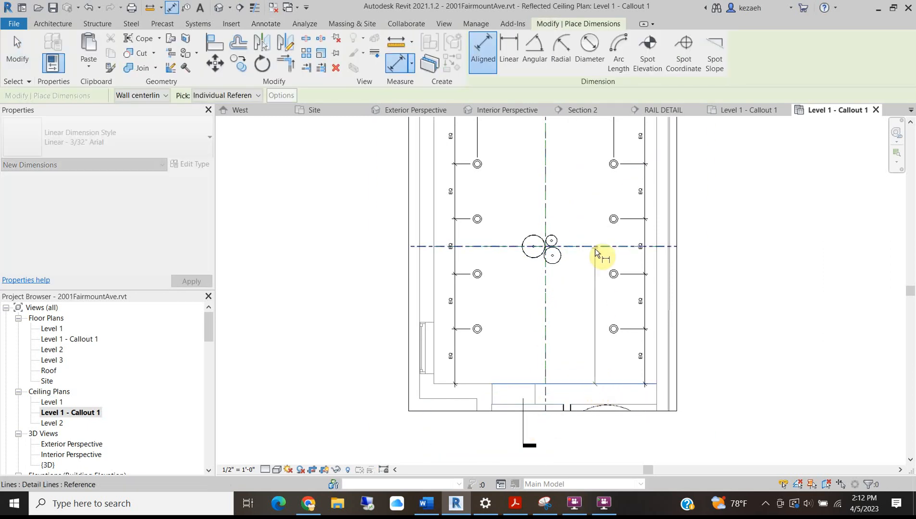
middle_click_drag(594, 247, 550, 363)
left_click(563, 227)
left_click(659, 230)
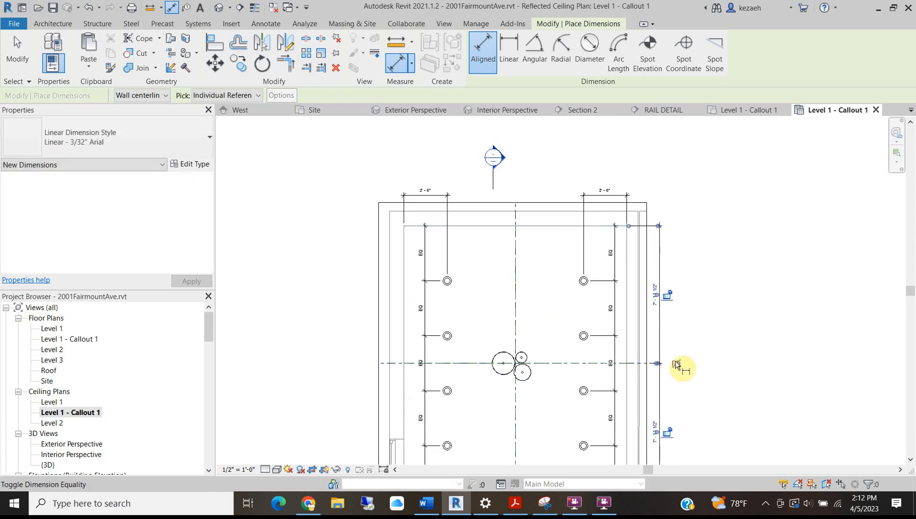
middle_click_drag(531, 389, 576, 298)
Dimension the left and right ceiling edges to the vertical centerline, placed below the plan, and set the segments equal
left_click(448, 387)
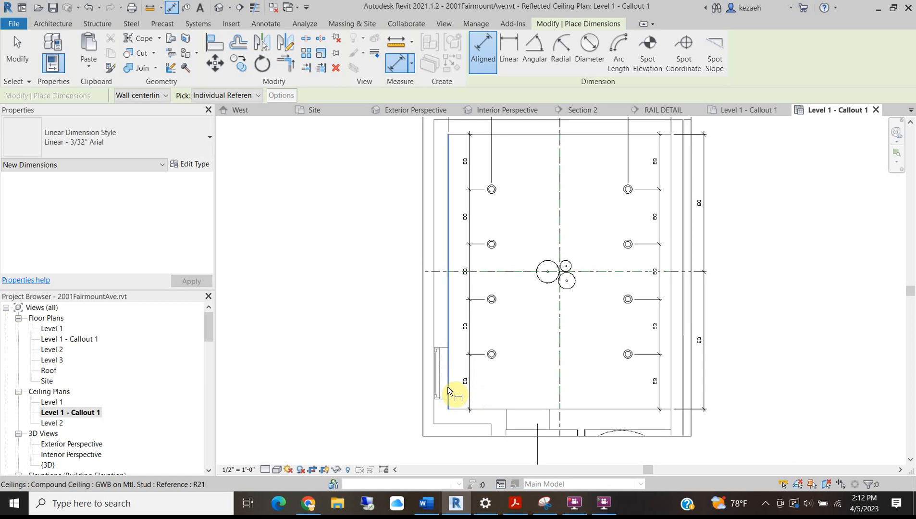
left_click(561, 385)
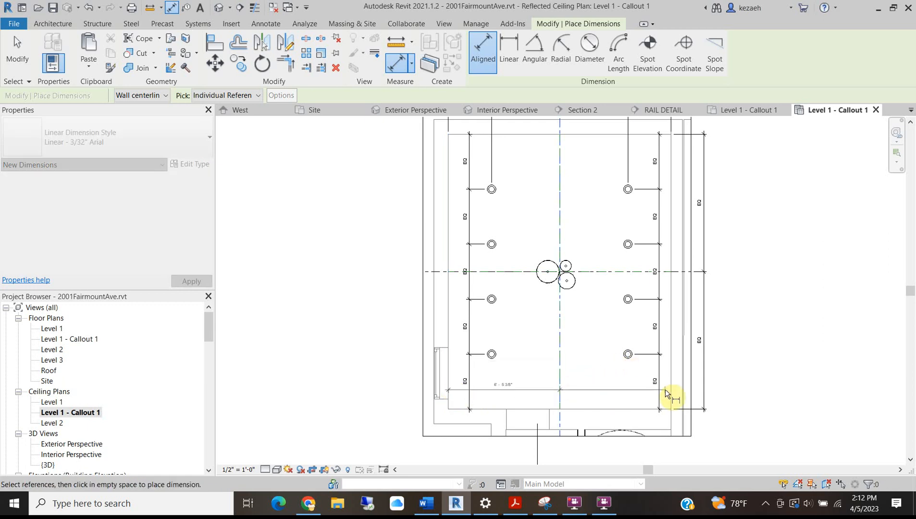
left_click(659, 408)
left_click(637, 455)
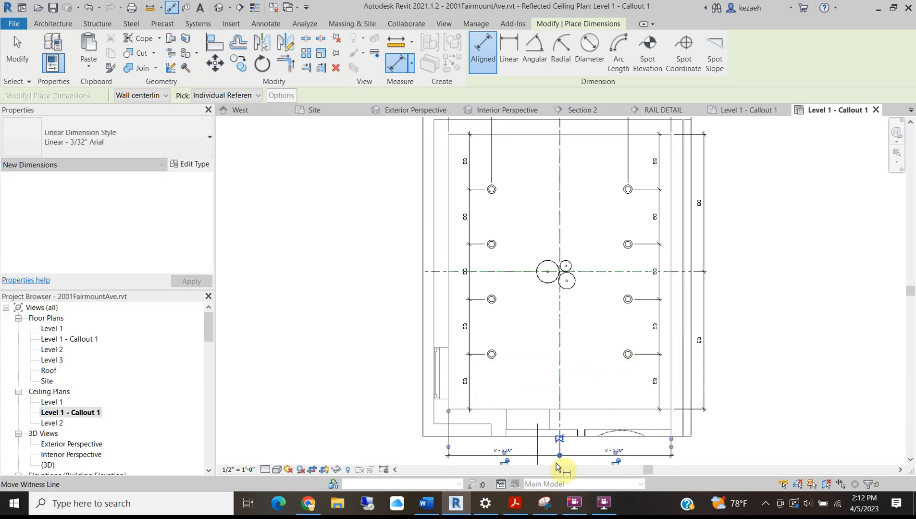
left_click(561, 440)
middle_click_drag(574, 446, 590, 385)
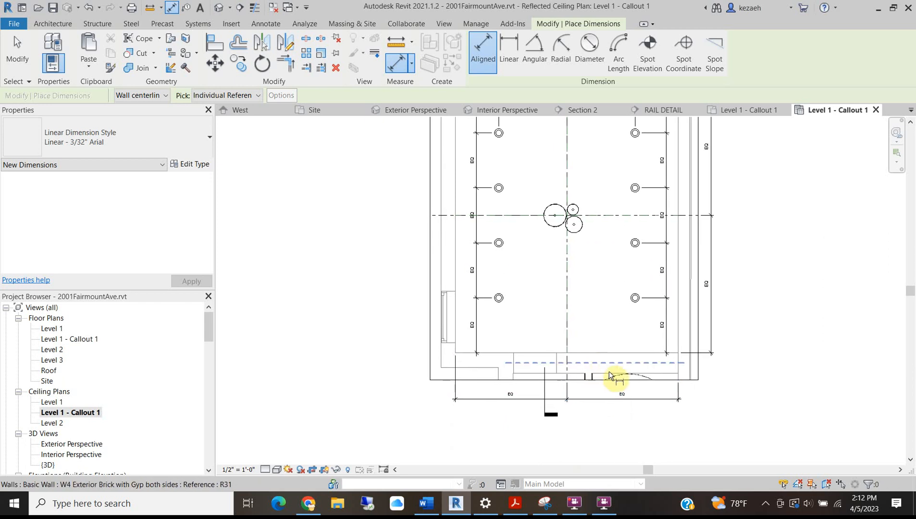
middle_click_drag(528, 243, 524, 333)
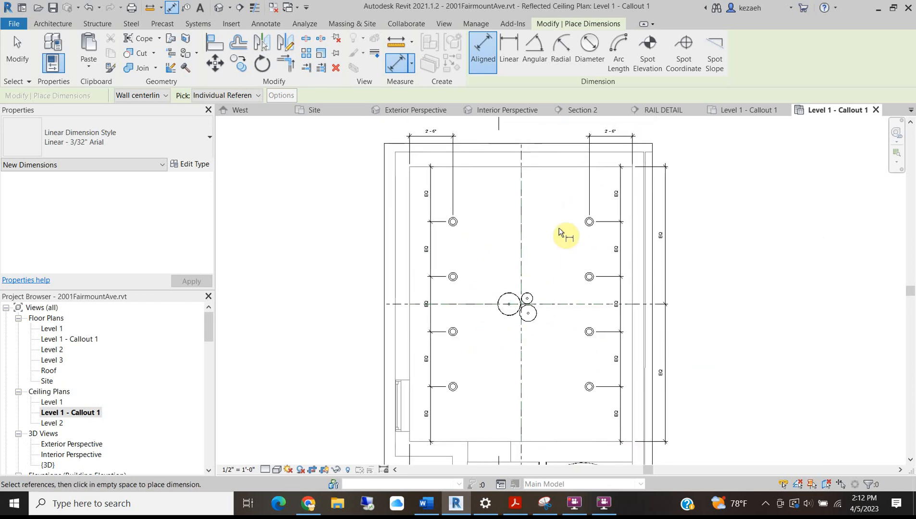
key("Escape")
key("Escape")
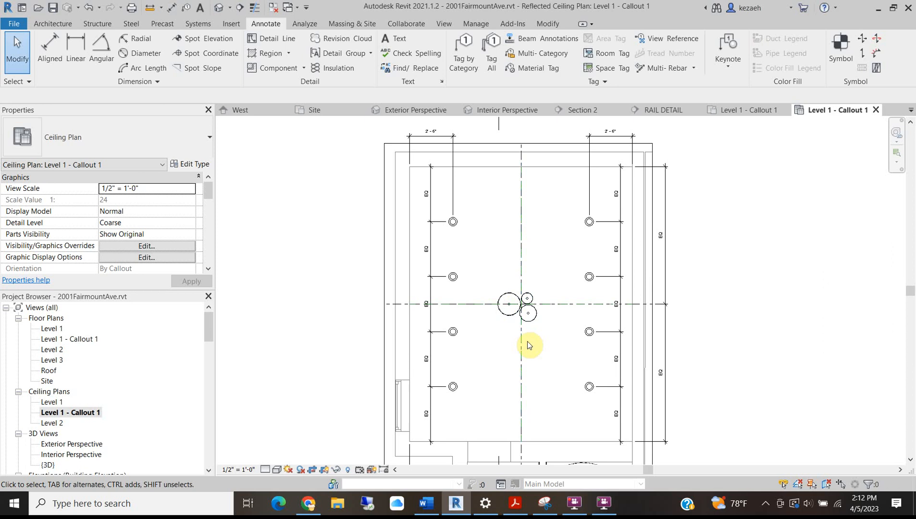
Hide the reference lines and reference planes in this ceiling callout through its annotation category visibility overrides
scroll(433, 296, "up", 3)
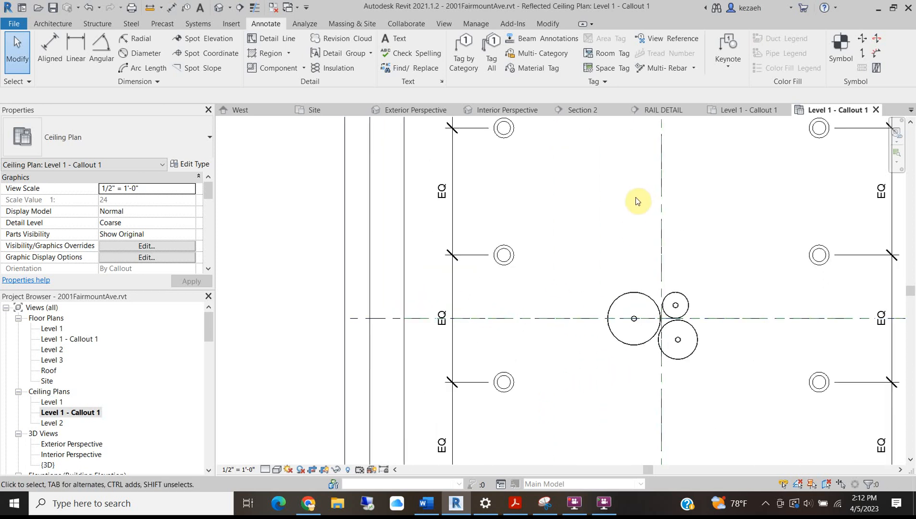
scroll(562, 317, "down", 3)
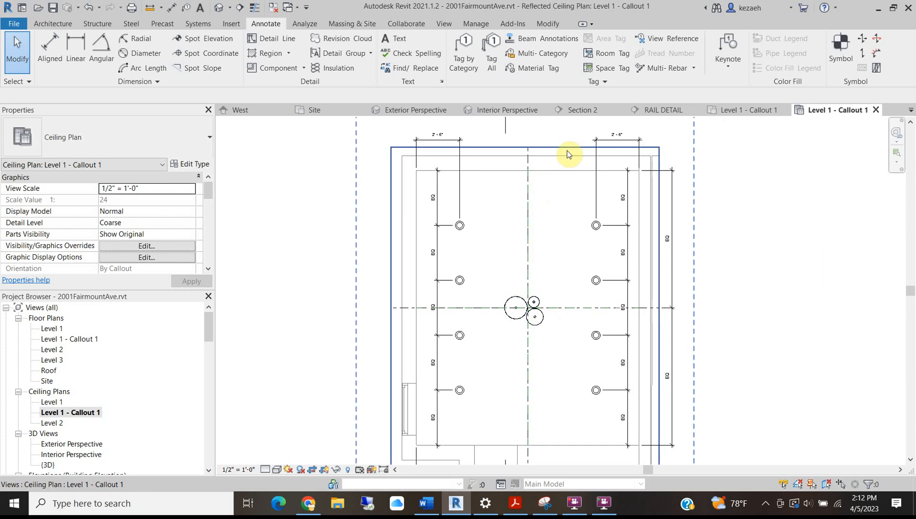
scroll(536, 310, "down", 1)
scroll(553, 226, "up", 2)
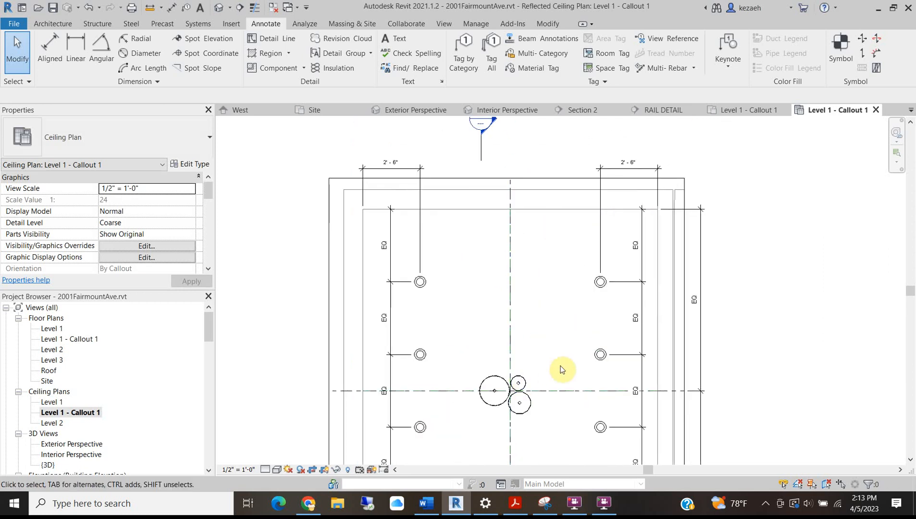
key("v")
key("g")
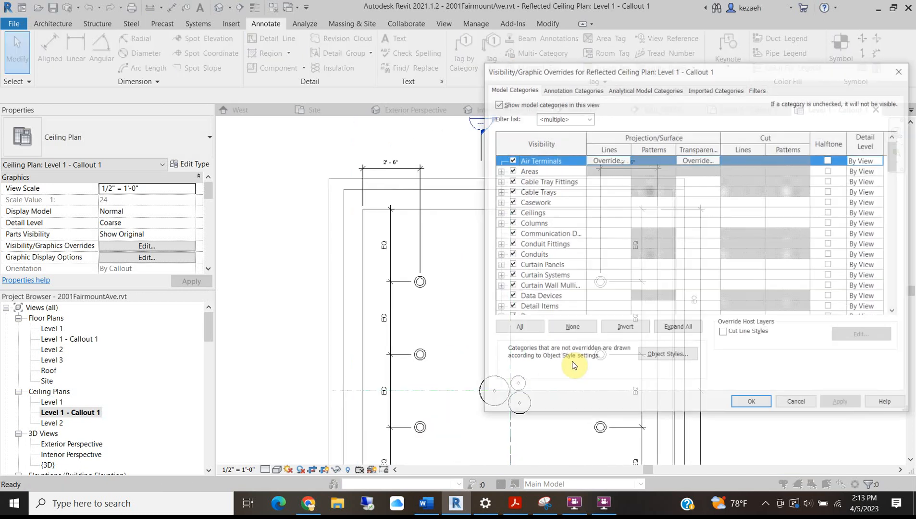
scroll(533, 279, "down", 8)
scroll(529, 259, "down", 15)
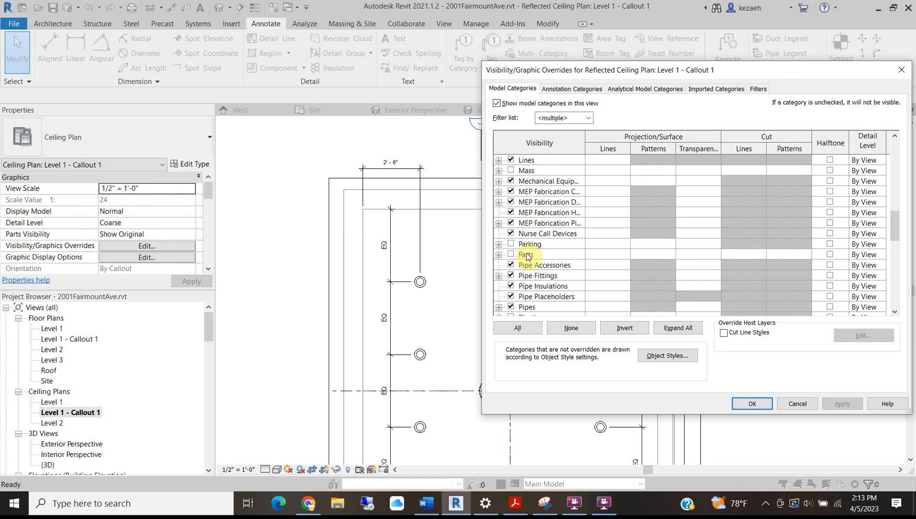
scroll(531, 260, "up", 2)
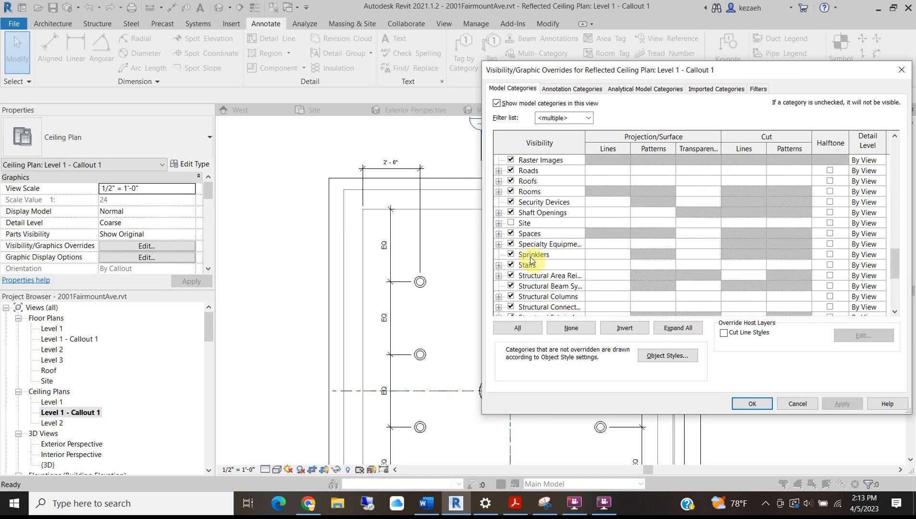
scroll(529, 258, "up", 2)
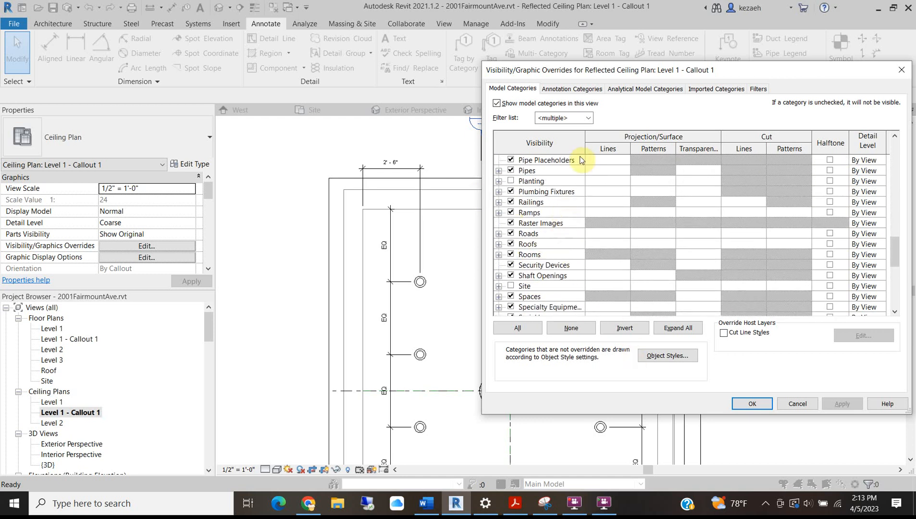
scroll(570, 226, "down", 1)
left_click(572, 88)
scroll(535, 238, "down", 8)
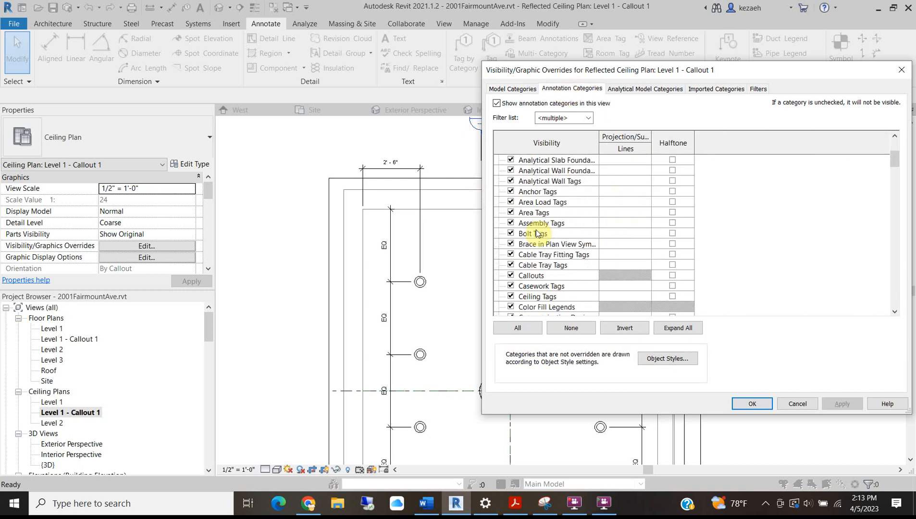
scroll(532, 246, "down", 20)
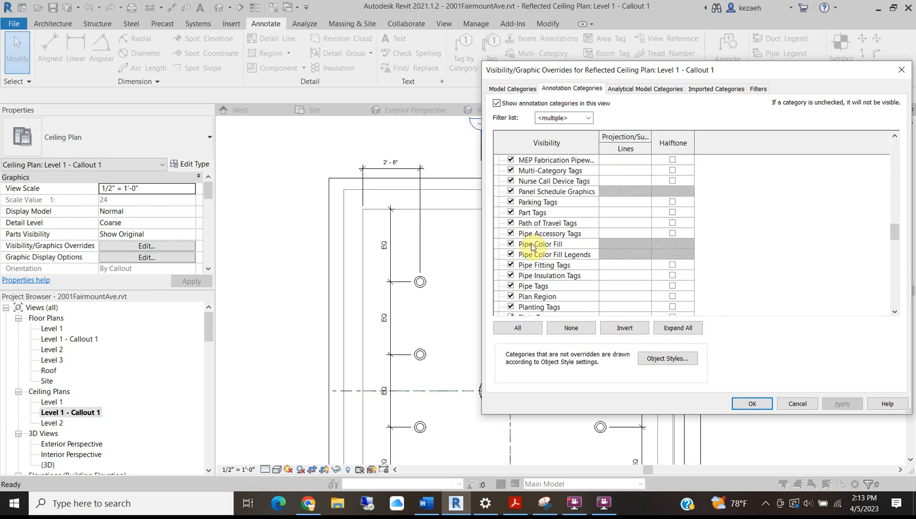
scroll(531, 247, "down", 1)
left_click(510, 233)
left_click(510, 244)
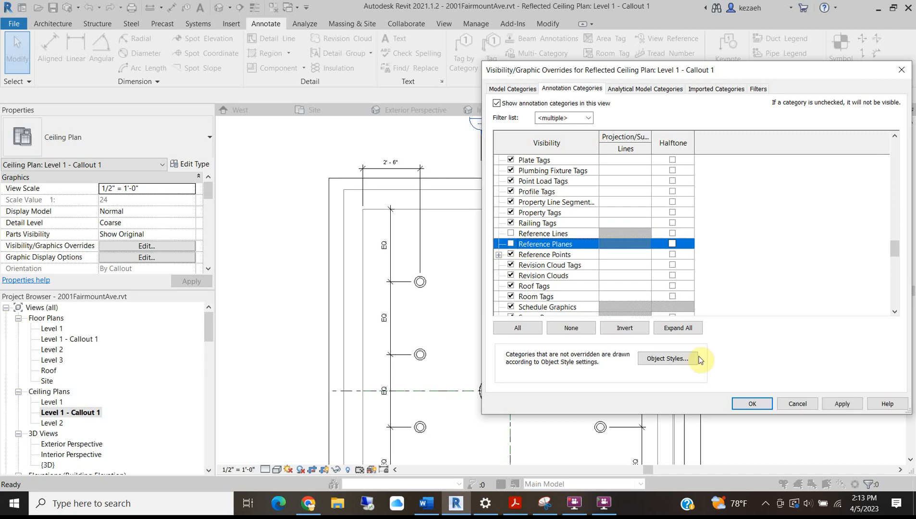
left_click(750, 403)
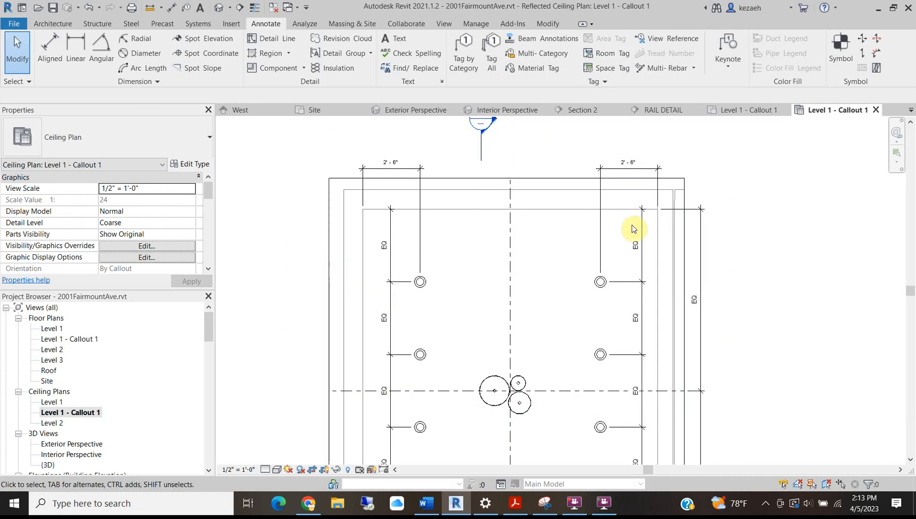
scroll(513, 185, "up", 3)
scroll(511, 207, "down", 5)
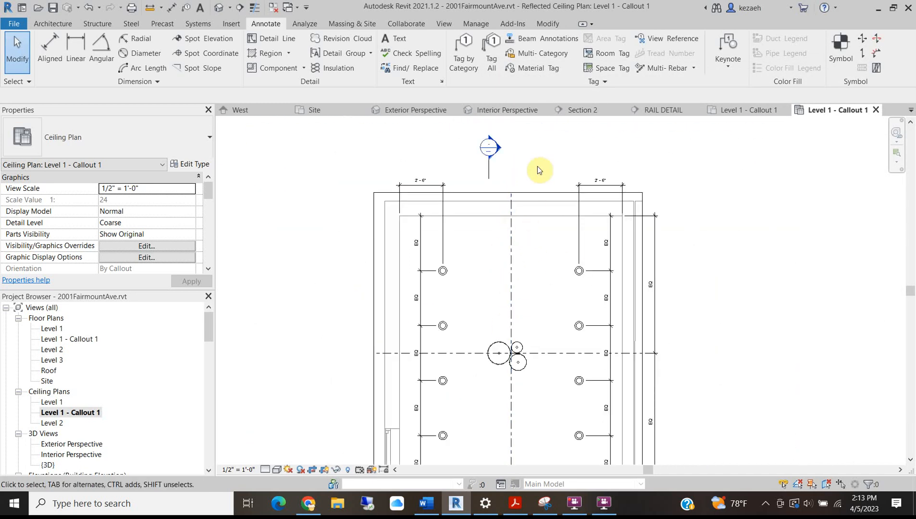
left_click(338, 54)
left_click(337, 76)
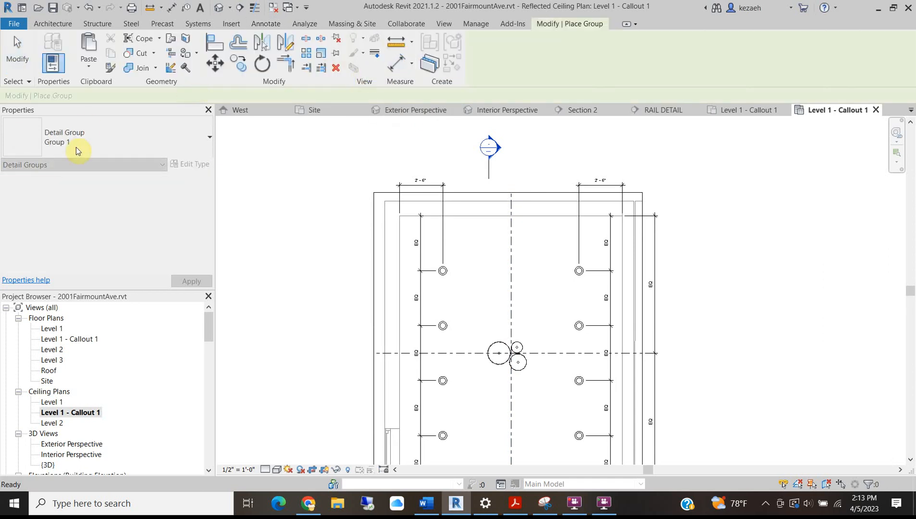
left_click(84, 132)
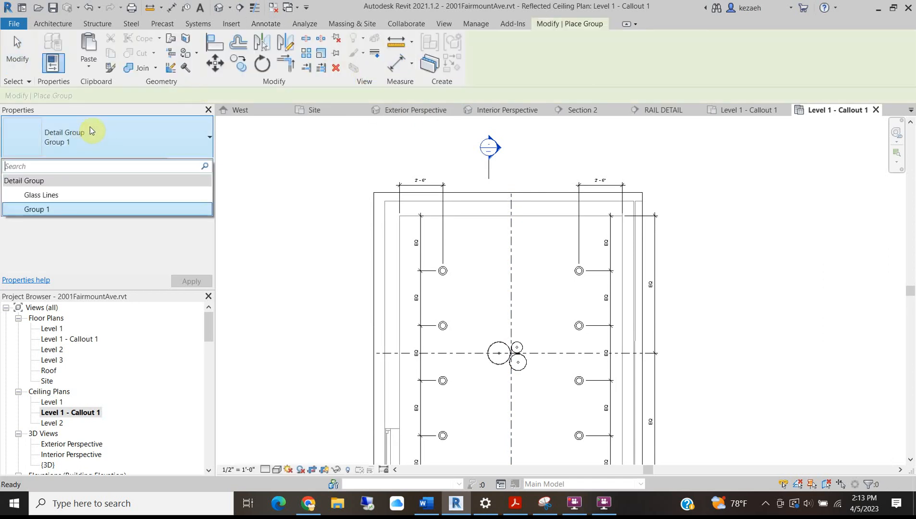
key("Escape")
key("Escape")
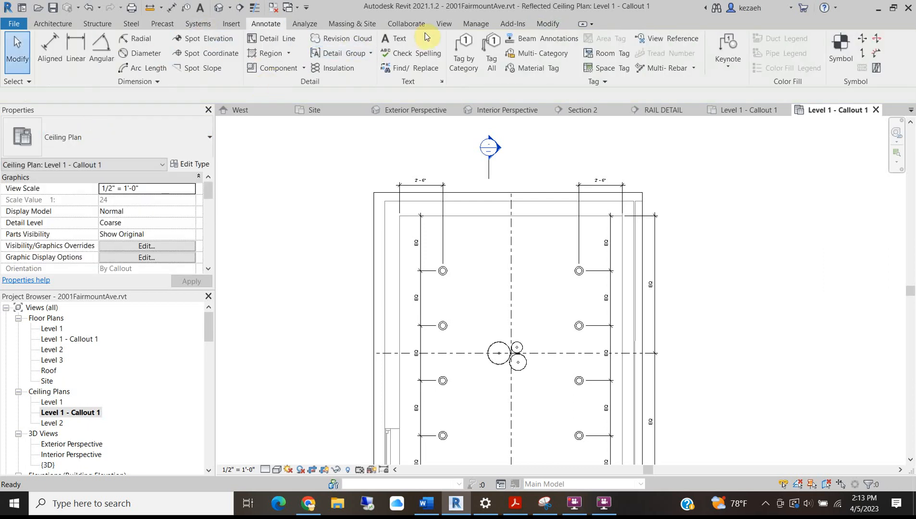
Place a text note reading C on the vertical centerline near the upper wall
left_click(391, 46)
scroll(510, 208, "up", 3)
left_click(538, 236)
type("C")
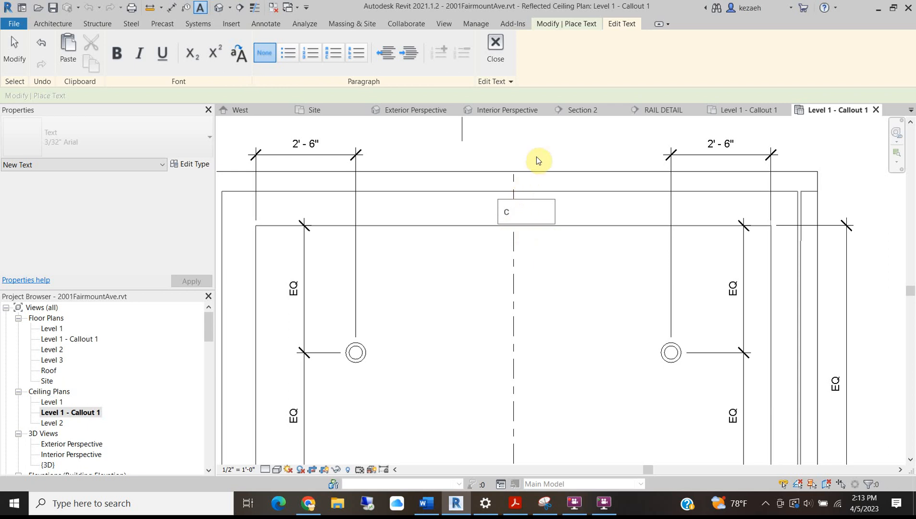
key("BackSpace")
type("C")
left_click(620, 126)
key("Escape")
key("Escape")
Change the C note to the 1/4" Arial type and narrow its text box around the letter
left_click(510, 210)
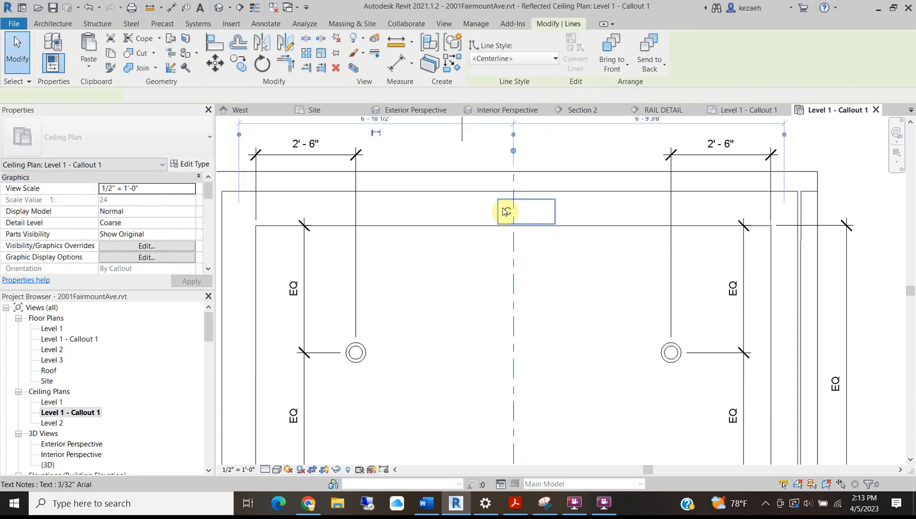
left_click(502, 210)
left_click(96, 139)
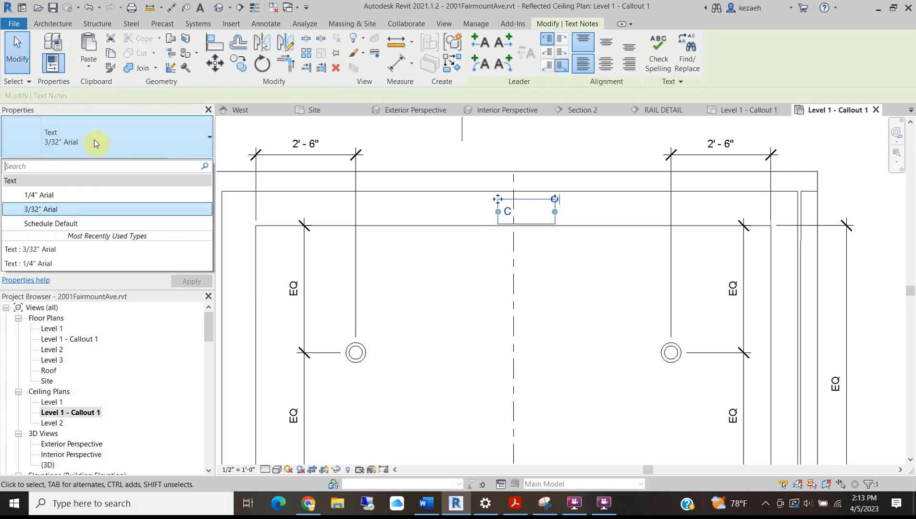
left_click(41, 198)
scroll(487, 191, "up", 2)
left_click_drag(487, 185, 487, 165)
left_click(586, 263)
left_click(512, 198)
left_click_drag(588, 202, 538, 216)
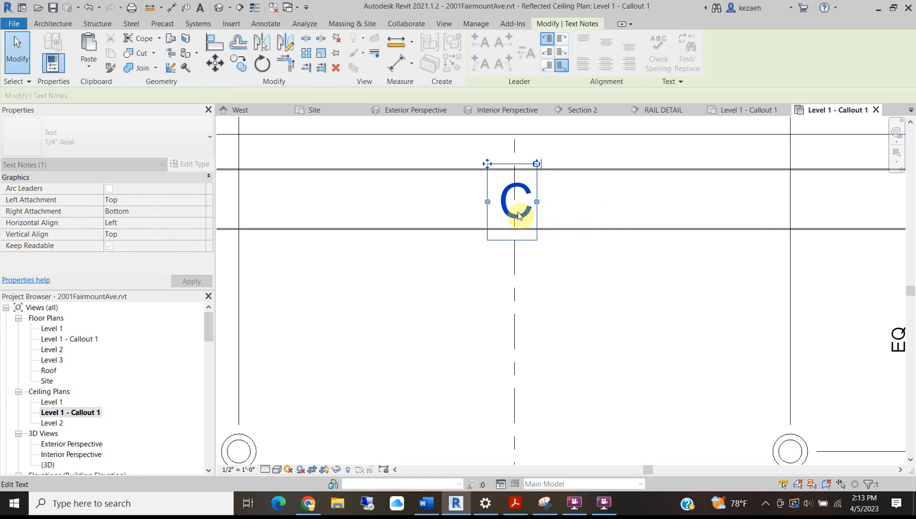
key("Escape")
Delete the C text note from the vertical centerline
left_click(837, 44)
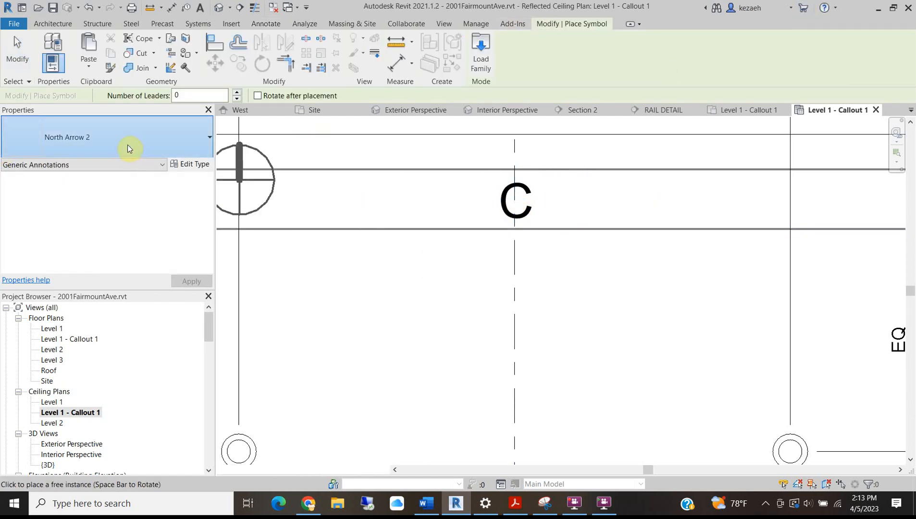
left_click(126, 146)
left_click(43, 195)
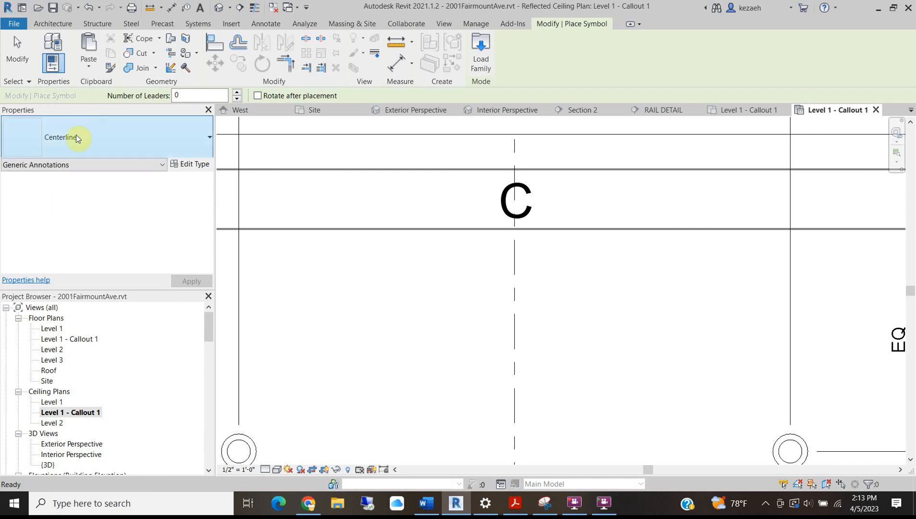
key("Escape")
left_click(497, 206)
key("Delete")
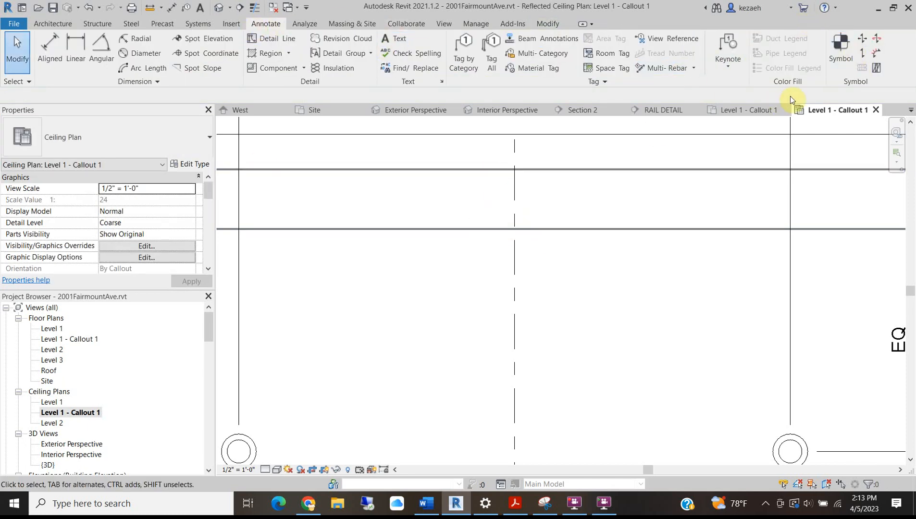
Place Centerline symbols on the vertical centerline above the pendant light and on the horizontal centerline to its right
left_click(841, 46)
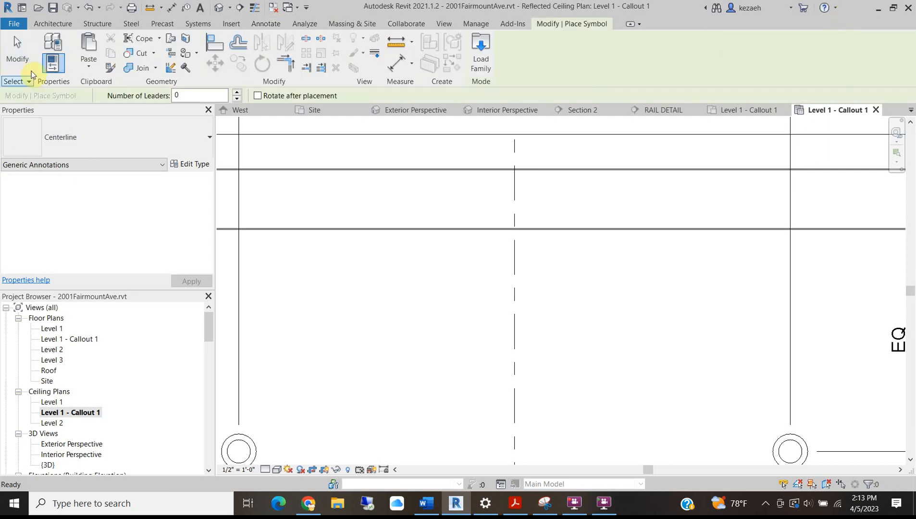
left_click(53, 133)
left_click(41, 197)
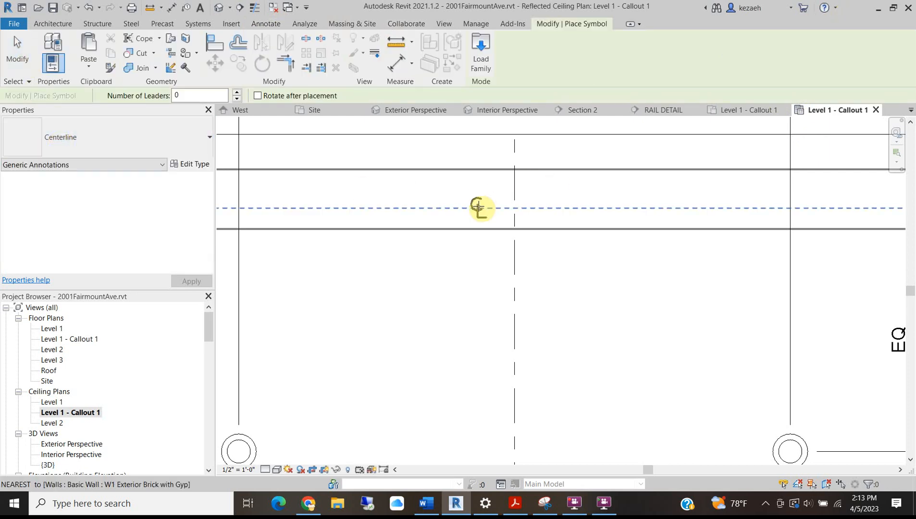
scroll(507, 271, "down", 2)
scroll(506, 272, "down", 2)
scroll(497, 284, "up", 4)
left_click(498, 286)
left_click(599, 368)
scroll(593, 380, "up", 3)
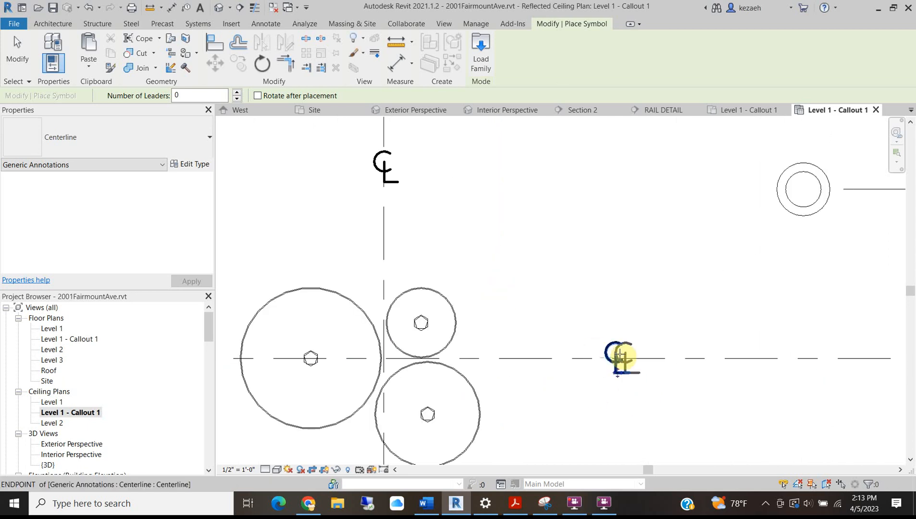
key("Escape")
Rotate the symbol on the horizontal centerline 90° clockwise and slide it along the line closer to the pendant light
left_click(612, 355)
key("r")
key("o")
left_click(617, 402)
left_click(538, 362)
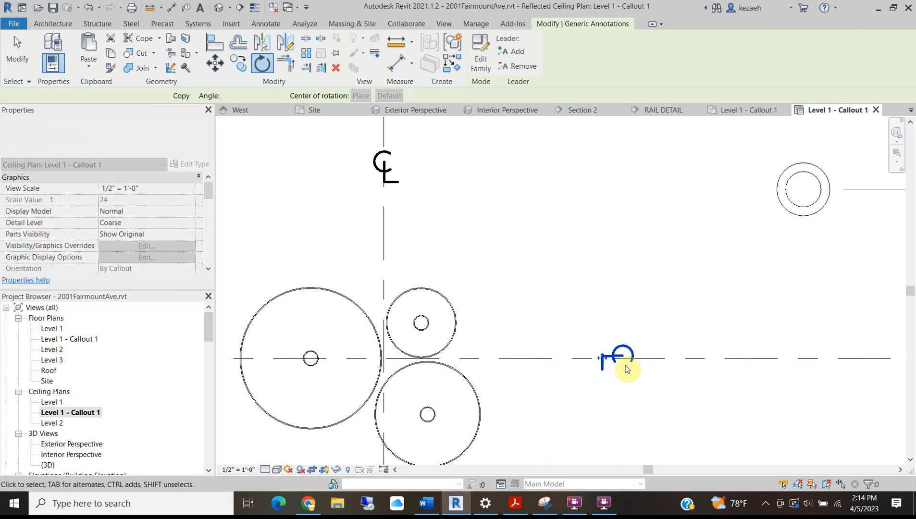
scroll(607, 357, "up", 2)
left_click_drag(607, 357, 538, 361)
scroll(524, 354, "down", 6)
middle_click_drag(498, 318, 558, 261)
left_click(558, 241)
scroll(553, 228, "up", 3)
scroll(545, 259, "down", 3)
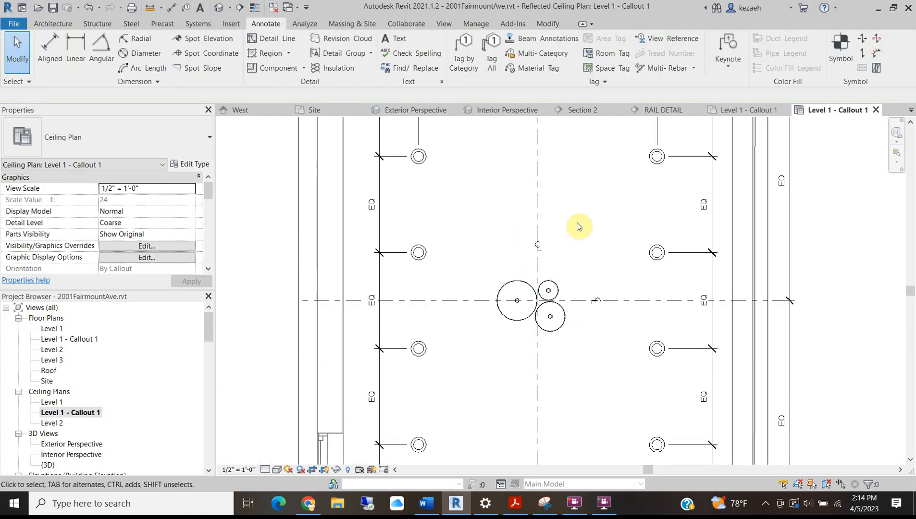
scroll(537, 313, "up", 3)
scroll(550, 307, "down", 3)
middle_click_drag(475, 253, 468, 327)
scroll(430, 227, "down", 5)
scroll(592, 411, "up", 1)
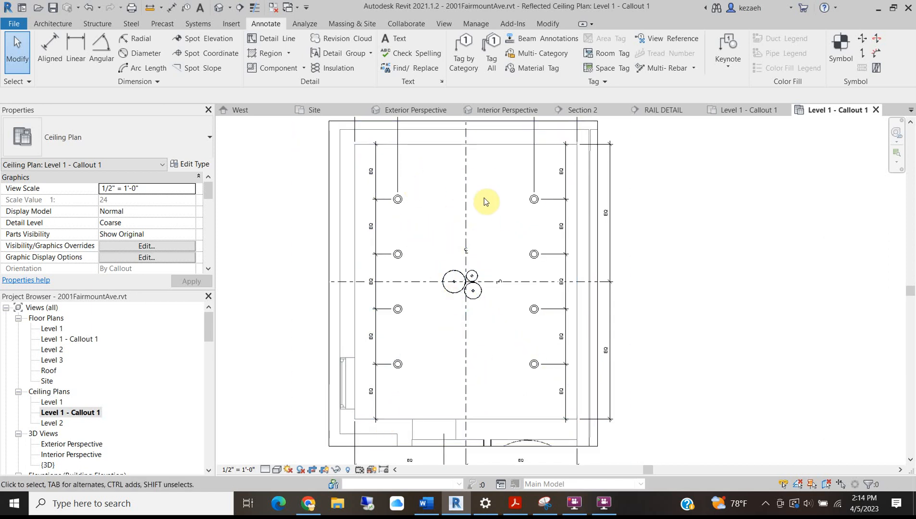
left_click(470, 230)
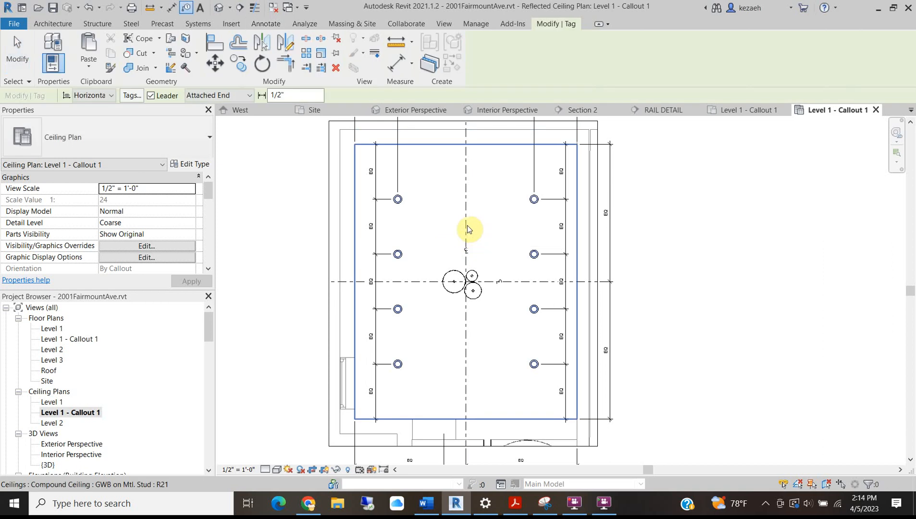
left_click(468, 226)
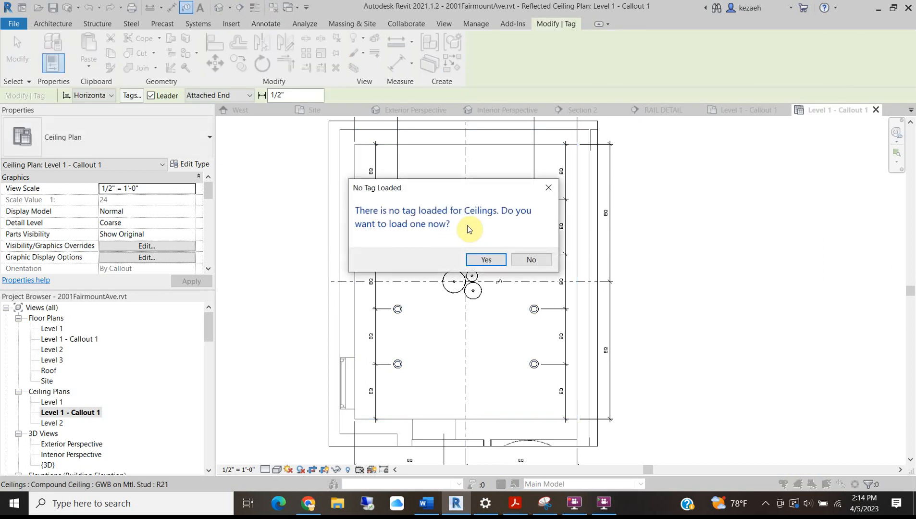
left_click(485, 260)
scroll(394, 276, "down", 5)
scroll(391, 274, "down", 3)
scroll(391, 273, "up", 10)
left_click(678, 371)
middle_click_drag(470, 296, 472, 359)
key("Escape")
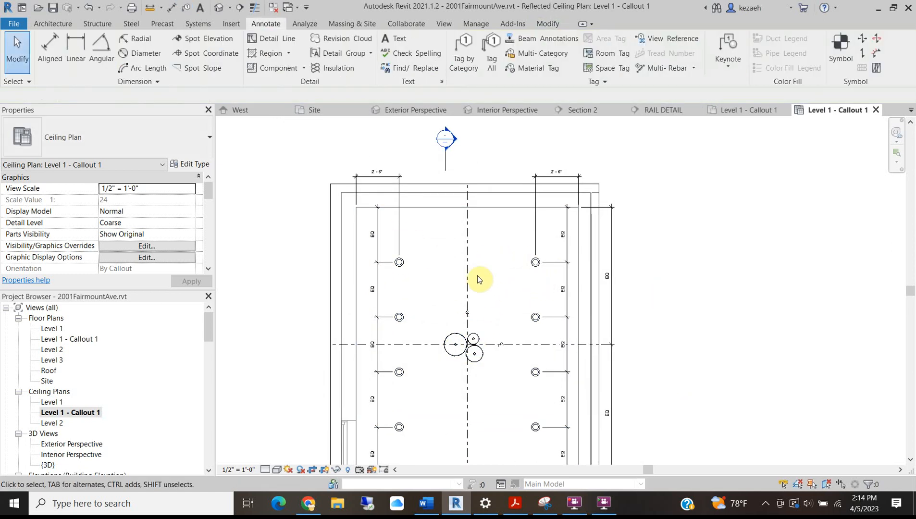
Start tagging the upper-left recessed downlight by category and agree to load a lighting fixture tag family
scroll(468, 284, "up", 2)
scroll(473, 166, "down", 2)
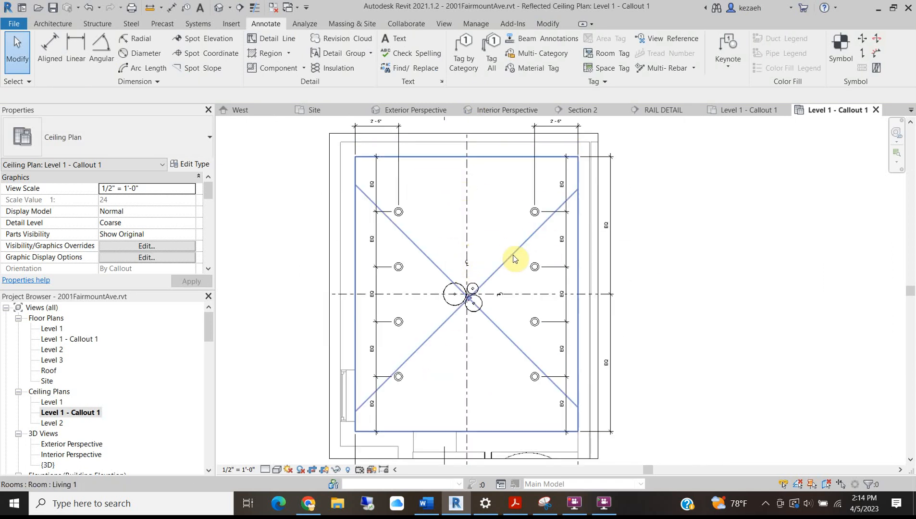
scroll(470, 270, "up", 6)
scroll(474, 292, "down", 3)
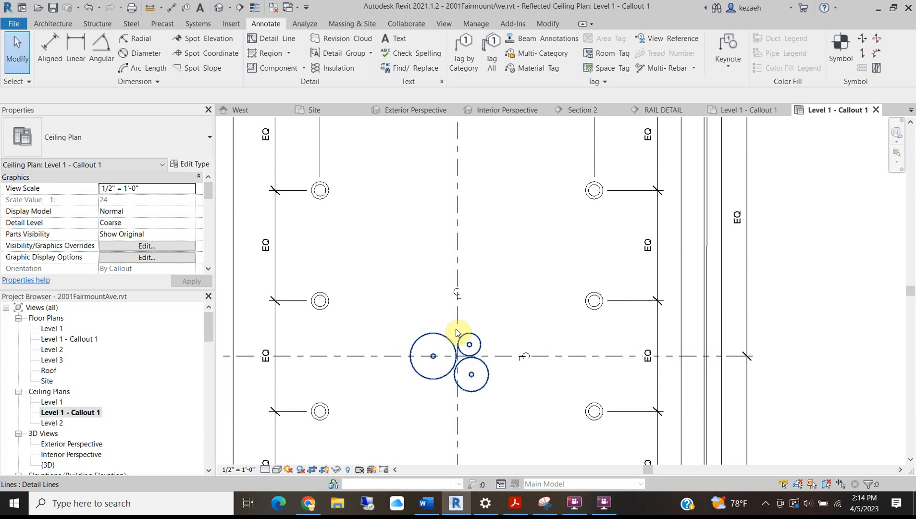
middle_click_drag(318, 213, 363, 274)
key("t")
key("g")
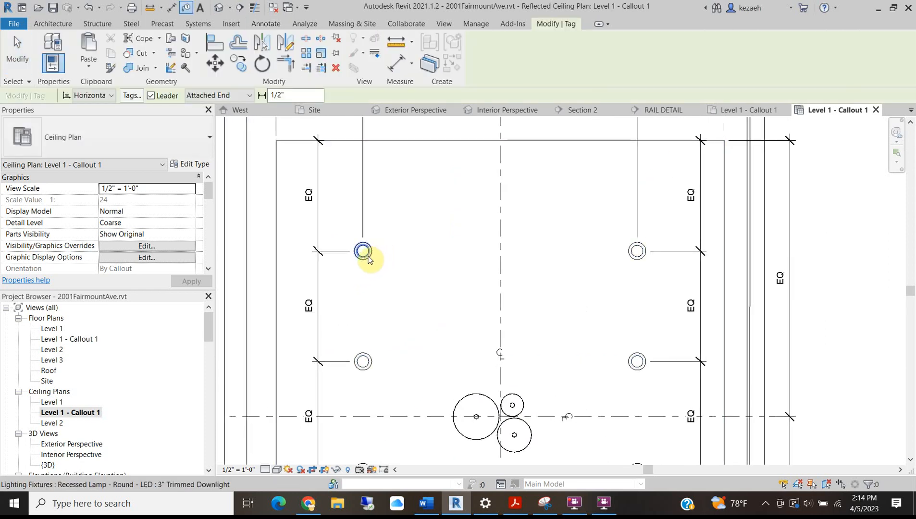
left_click(364, 251)
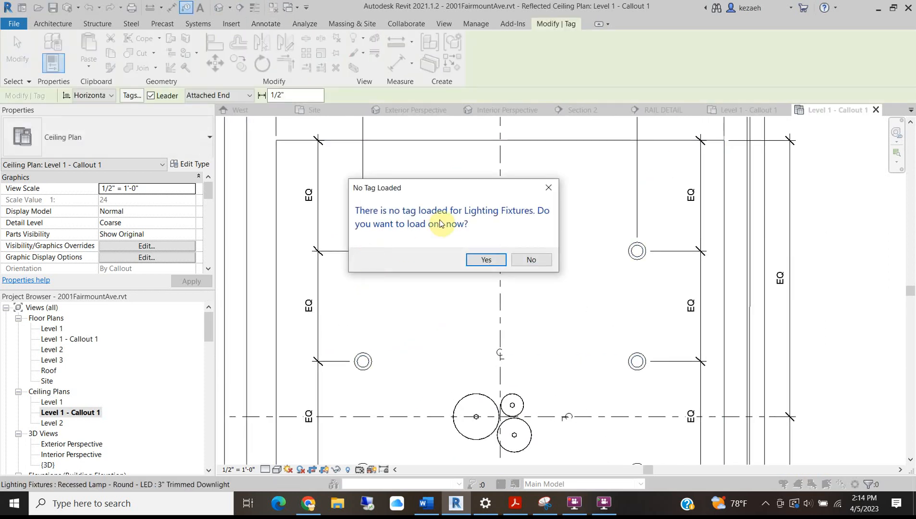
left_click(484, 264)
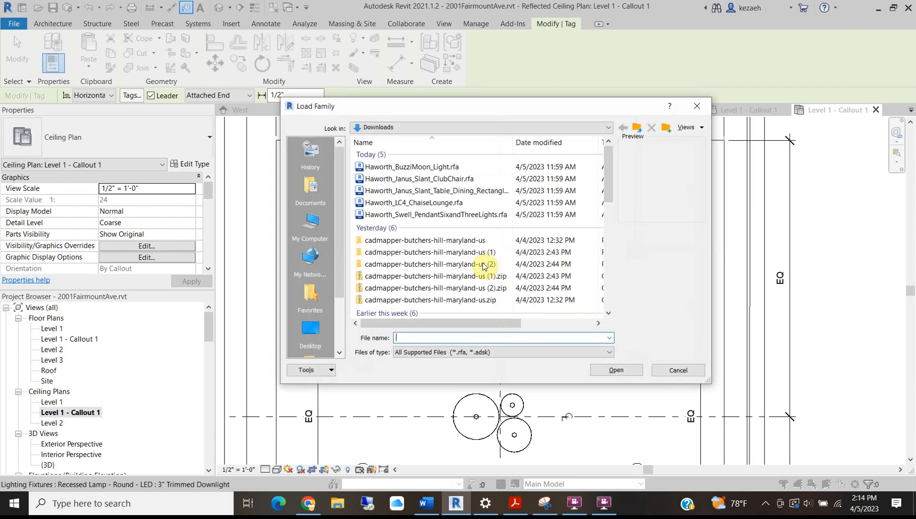
Look through the Annotations folder of the Imperial Library for a tag family suited to lighting fixtures
scroll(310, 280, "down", 1)
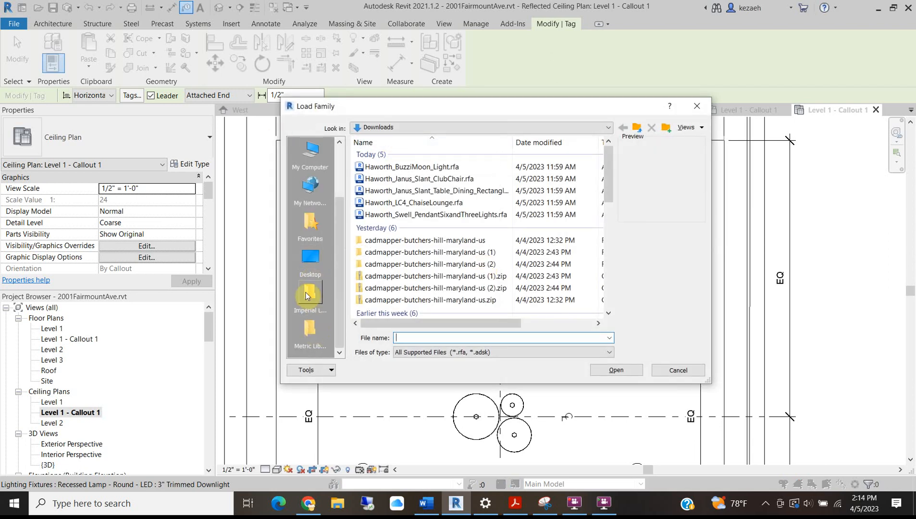
left_click(307, 296)
double_click(397, 156)
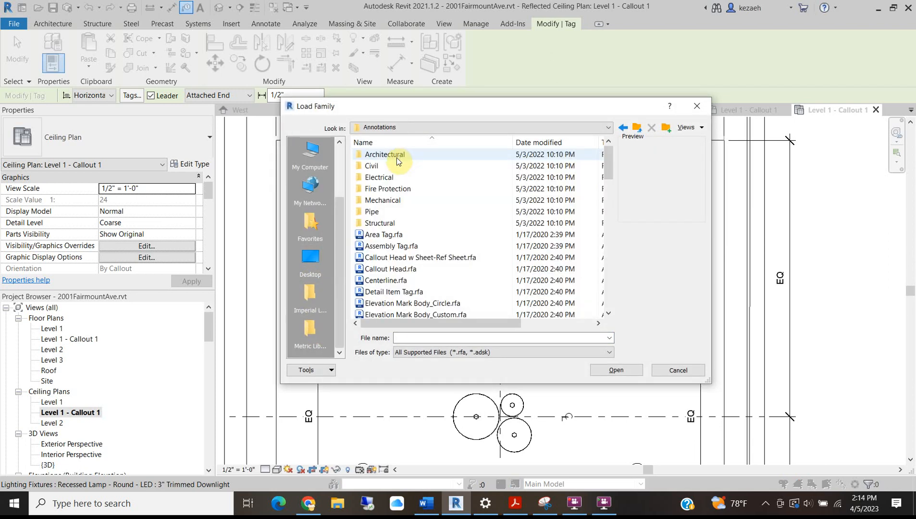
scroll(418, 292, "down", 2)
scroll(426, 292, "down", 4)
left_click_drag(606, 199, 596, 268)
left_click_drag(595, 269, 587, 247)
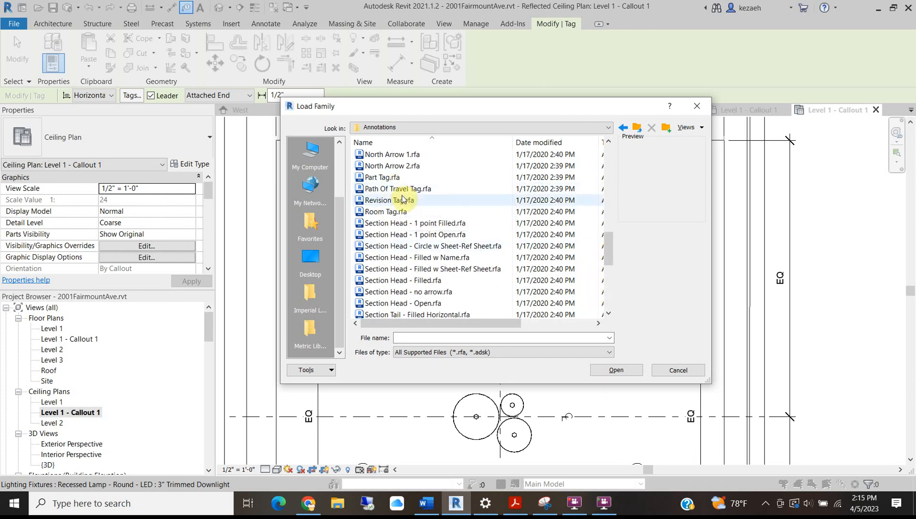
scroll(406, 212, "up", 4)
scroll(406, 211, "up", 4)
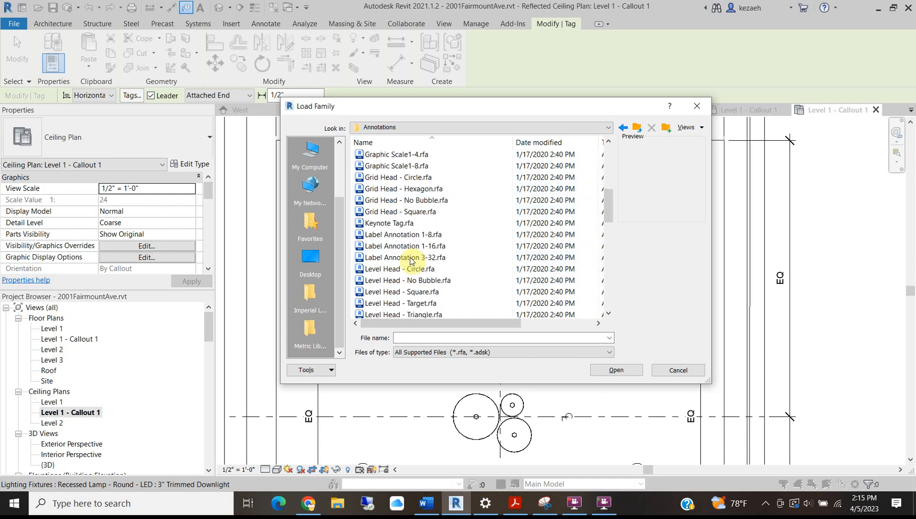
scroll(412, 260, "down", 8)
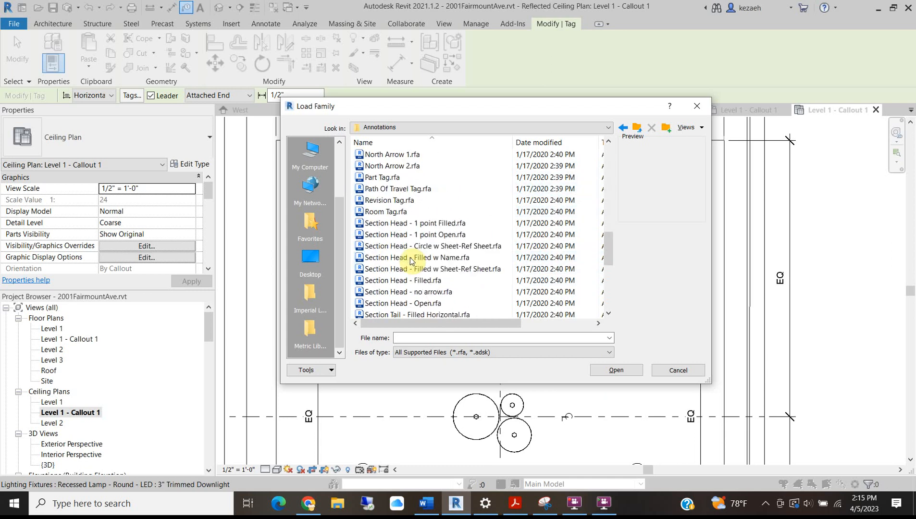
Try to load Multi Category Tag.rfa as the tag for the lighting fixtures
left_click_drag(608, 252, 607, 242)
left_click(414, 189)
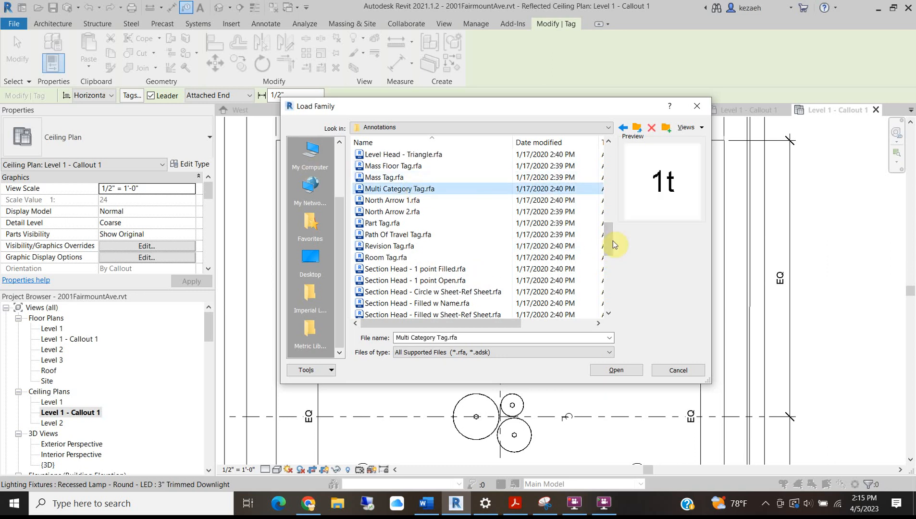
left_click(624, 368)
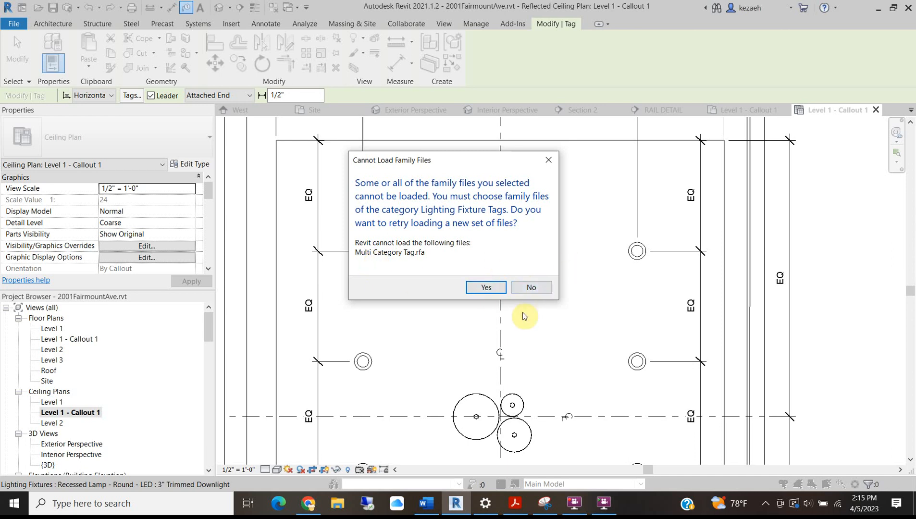
left_click(530, 288)
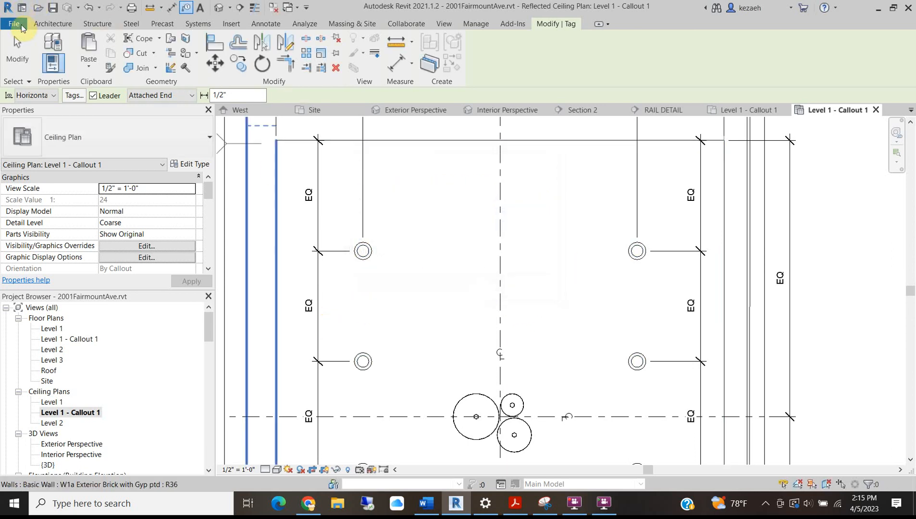
Save the project and create a new family from the Generic Tag.rft template in the English-Imperial Annotations folder
left_click(19, 24)
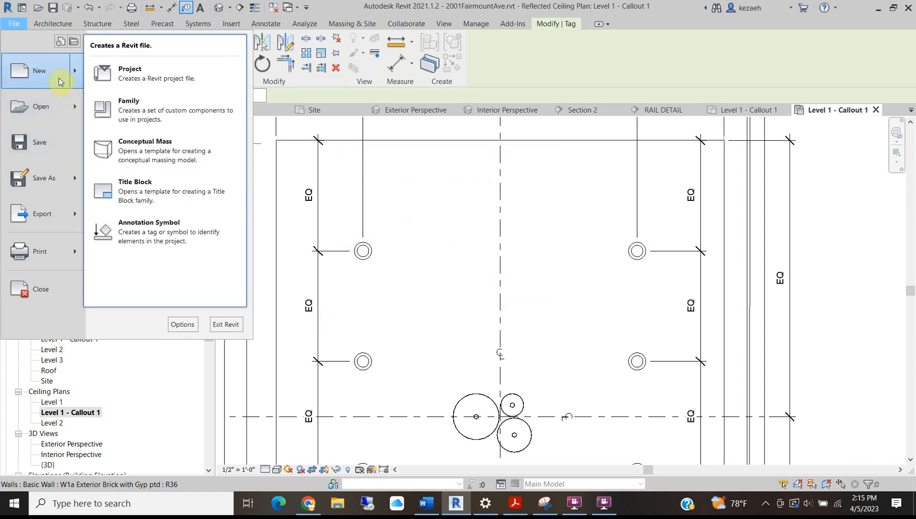
left_click(48, 147)
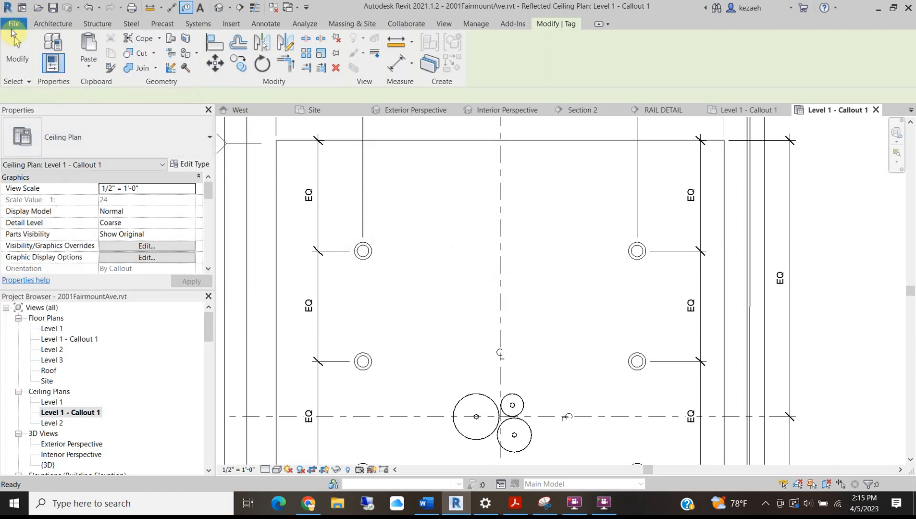
left_click(13, 24)
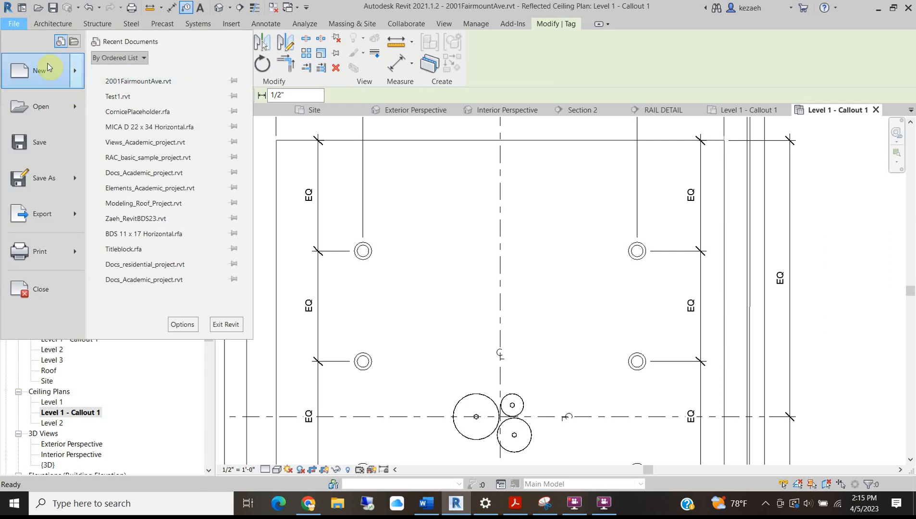
mouse_move(48, 68)
left_click(149, 108)
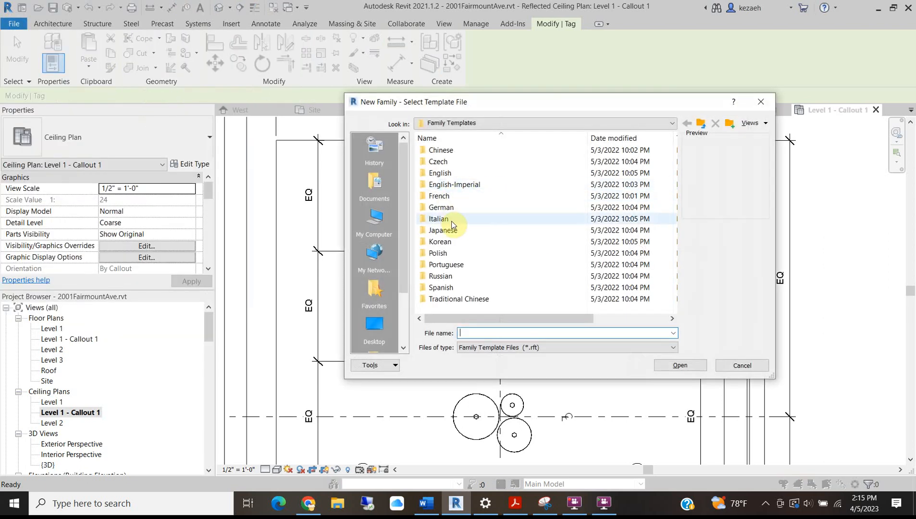
double_click(443, 184)
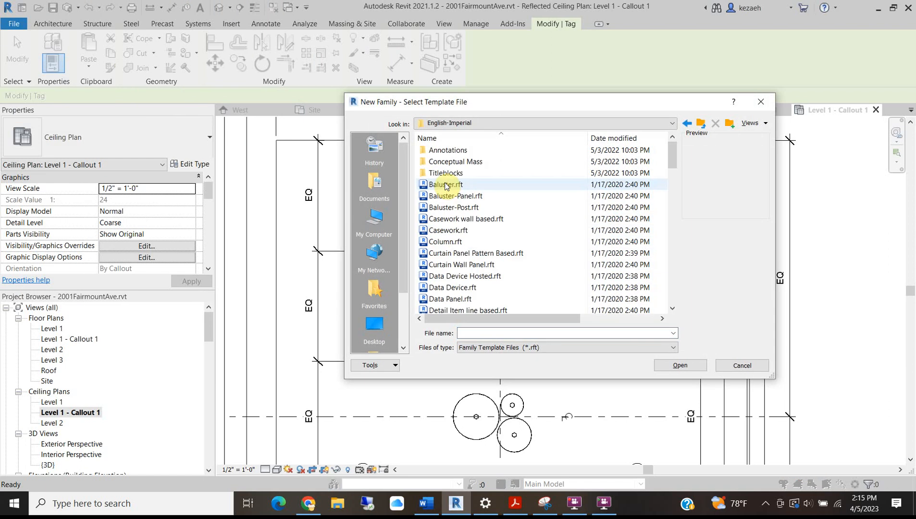
double_click(445, 150)
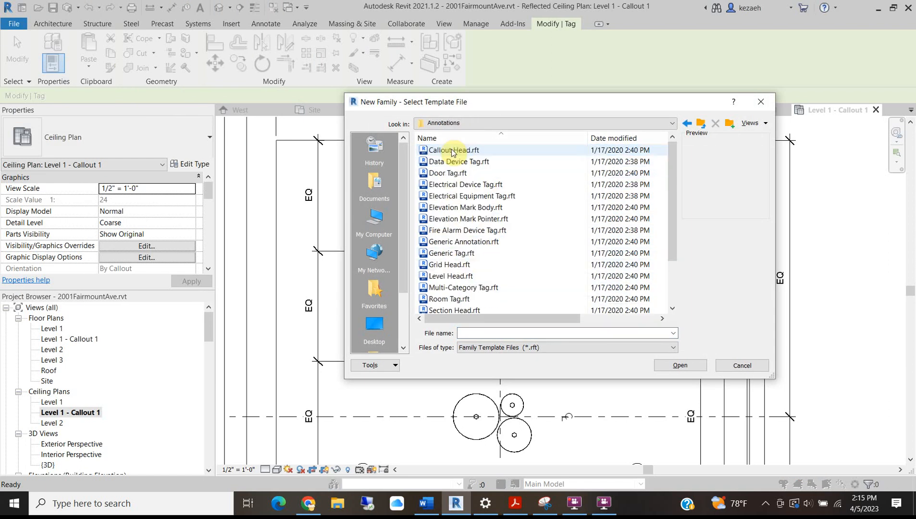
scroll(477, 262, "down", 2)
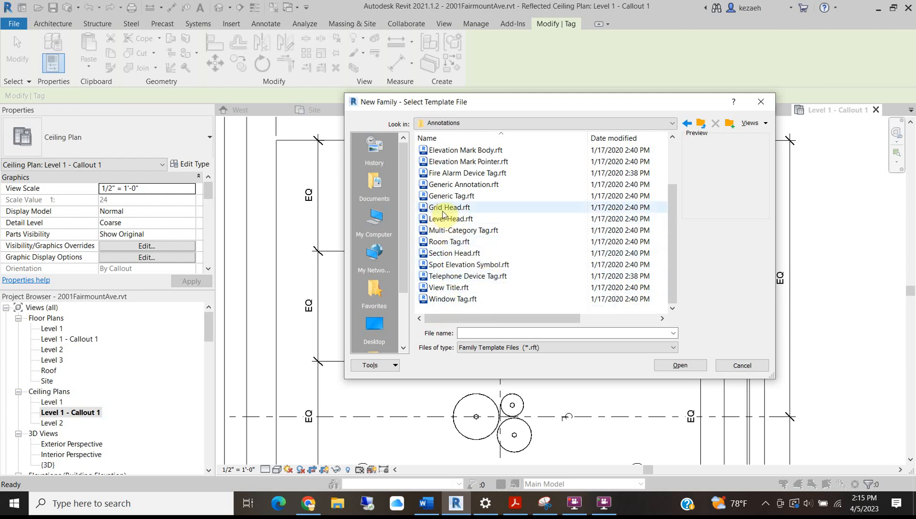
left_click(455, 200)
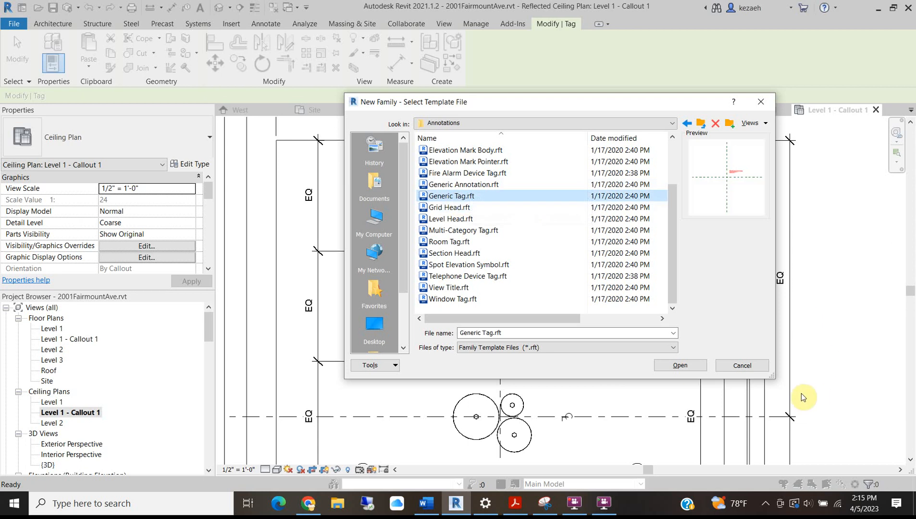
left_click(676, 367)
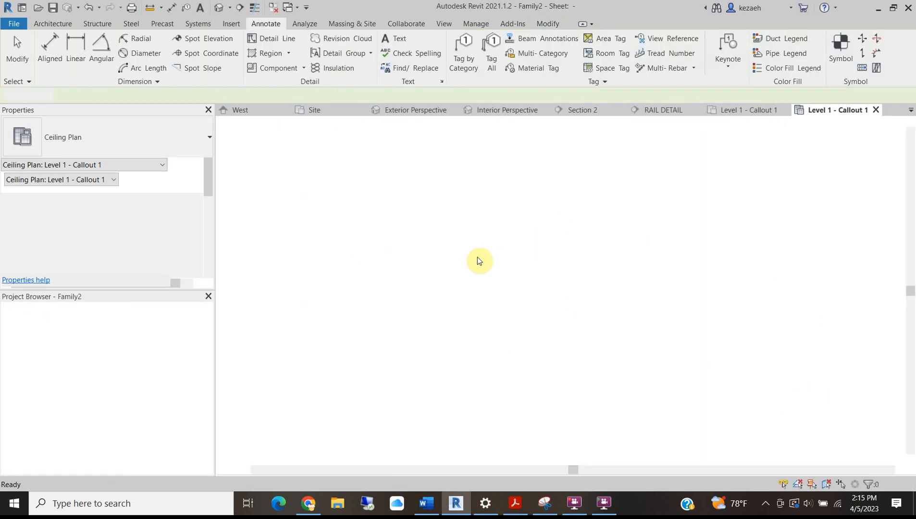
Set the new tag family's category to Lighting Fixture Tags
scroll(601, 250, "up", 5)
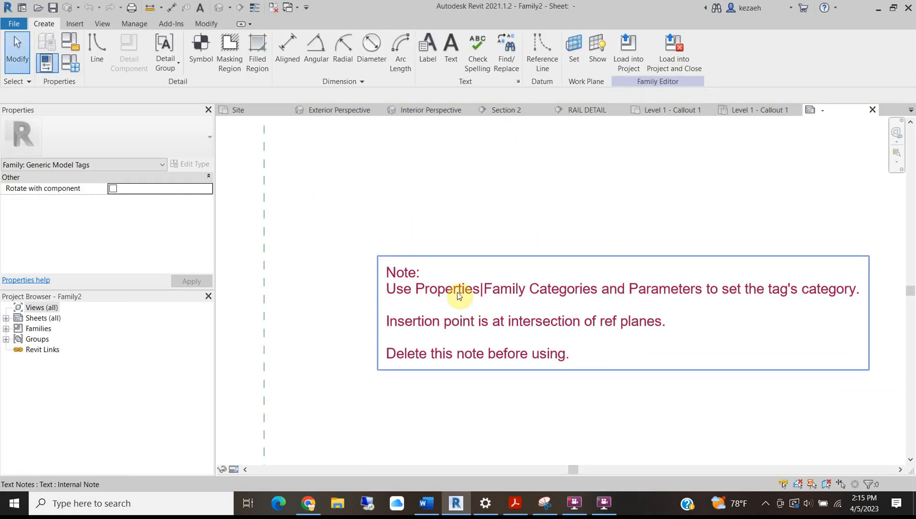
scroll(458, 295, "down", 2)
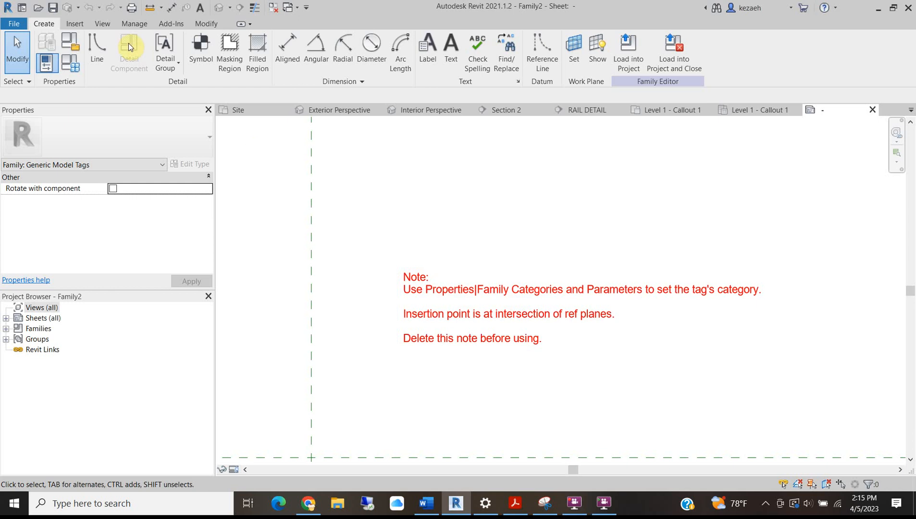
left_click(77, 43)
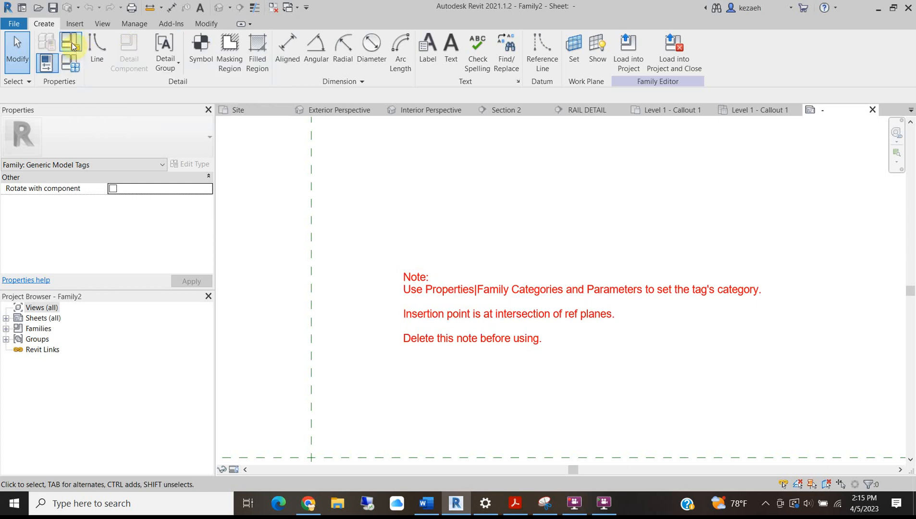
scroll(422, 202, "down", 2)
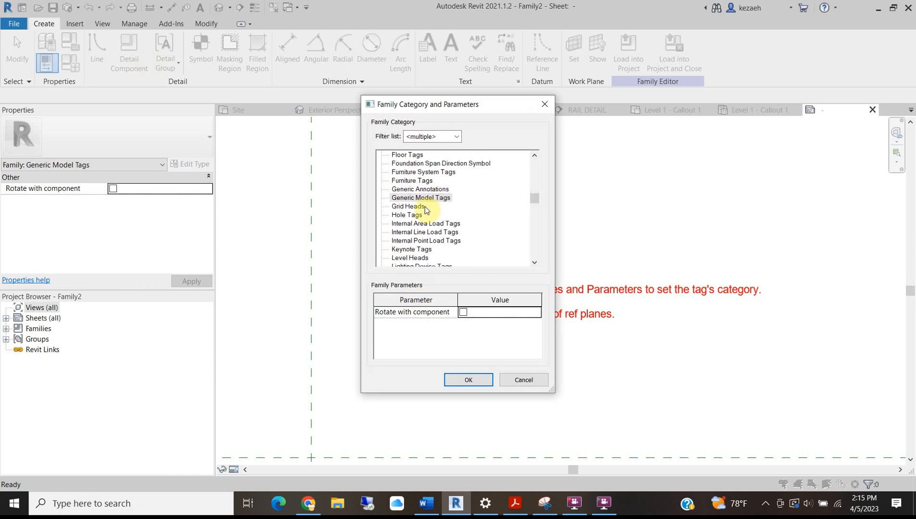
scroll(426, 216, "down", 1)
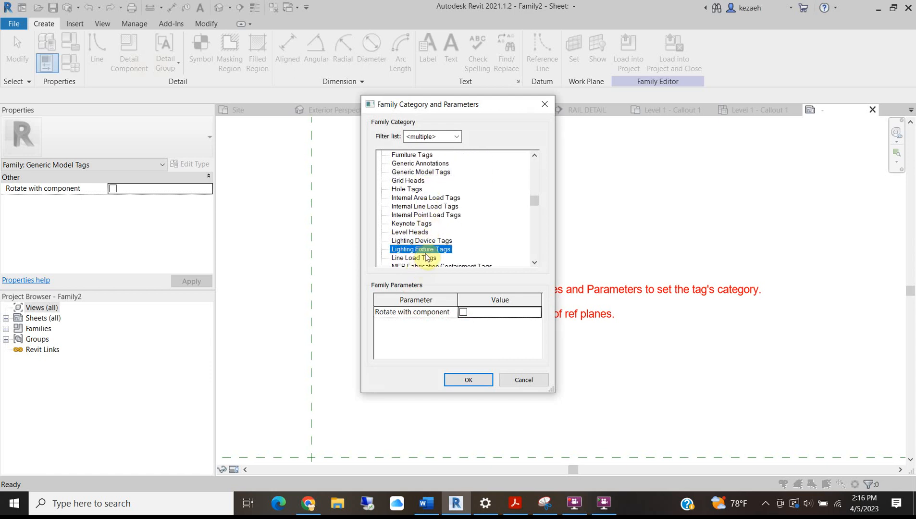
left_click(469, 380)
Place a 3/32" label showing the Type Mark parameter near the intersection of the reference planes
scroll(447, 333, "up", 3)
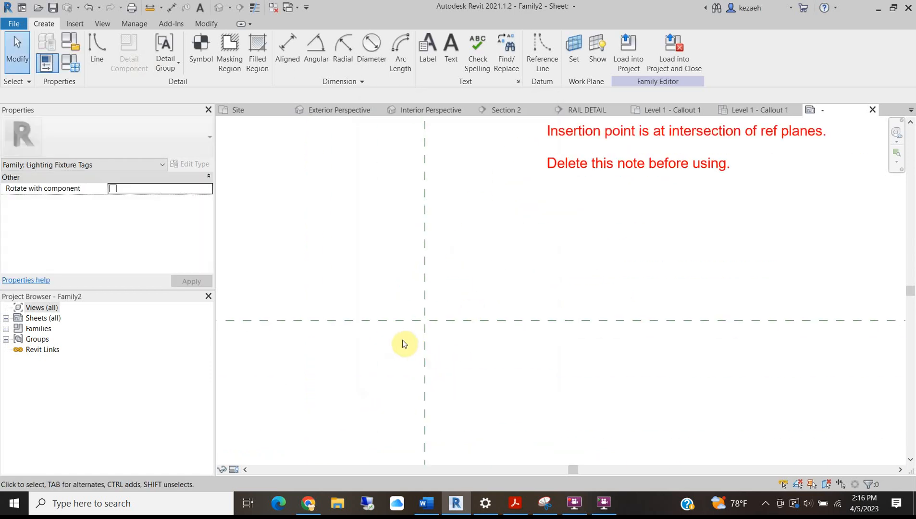
left_click(427, 46)
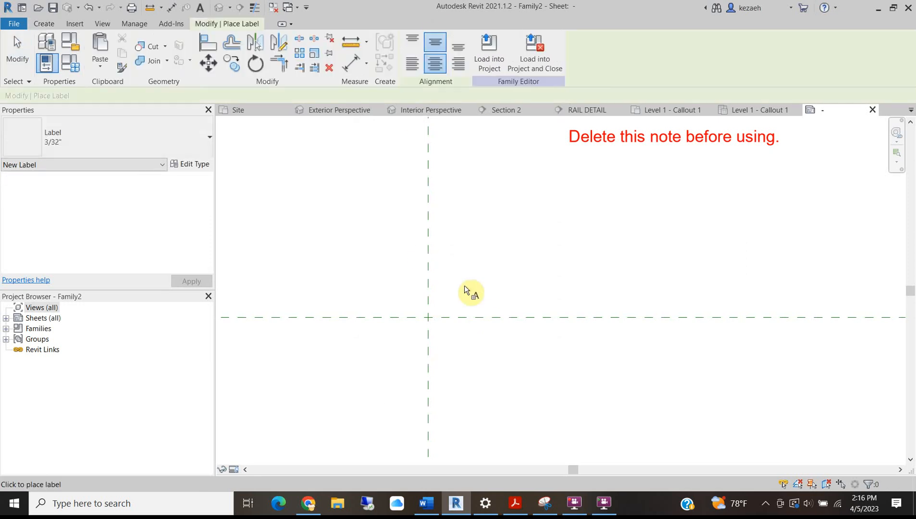
left_click(61, 130)
left_click(61, 130)
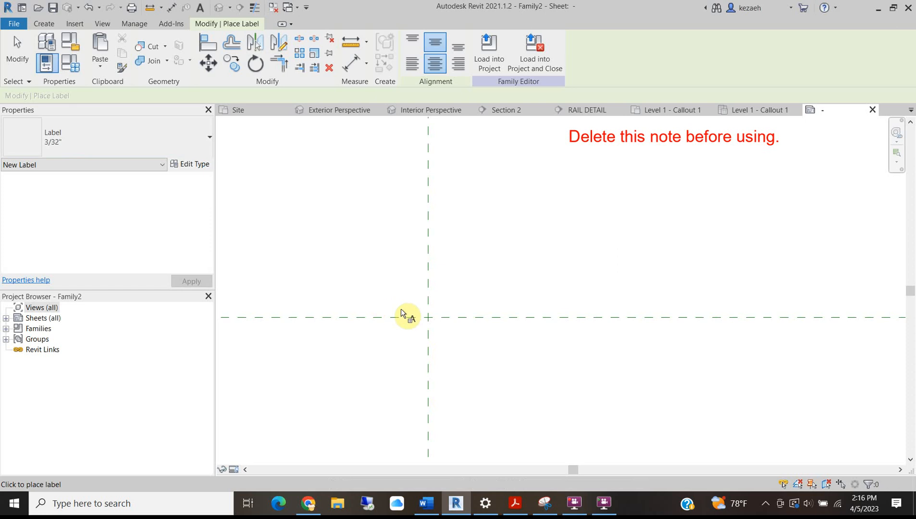
left_click(418, 316)
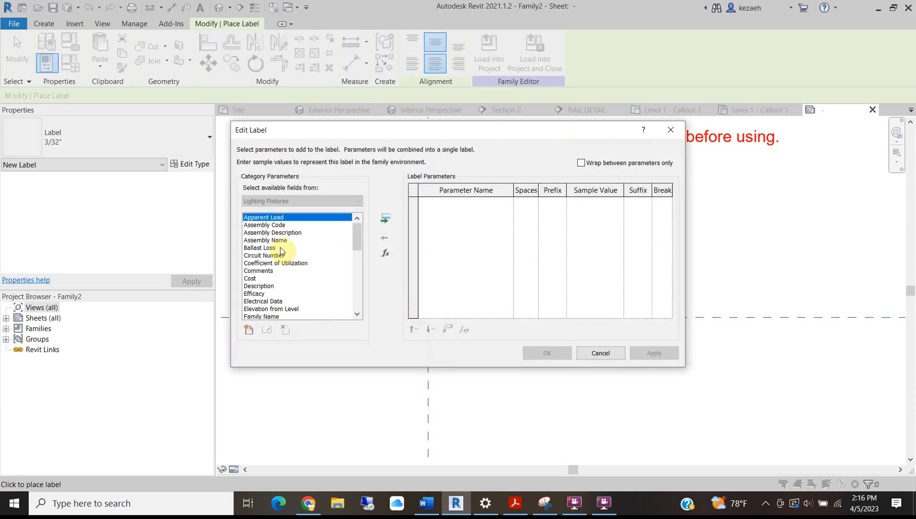
scroll(287, 255, "down", 8)
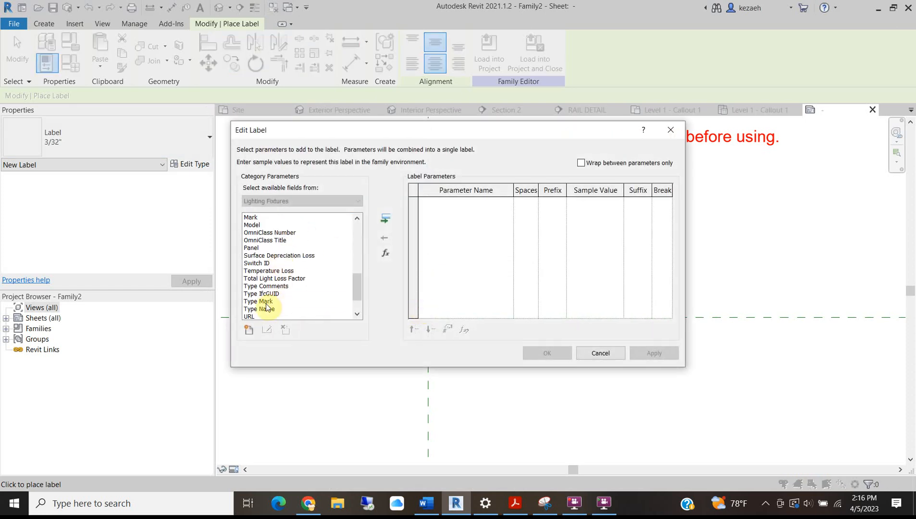
left_click(382, 219)
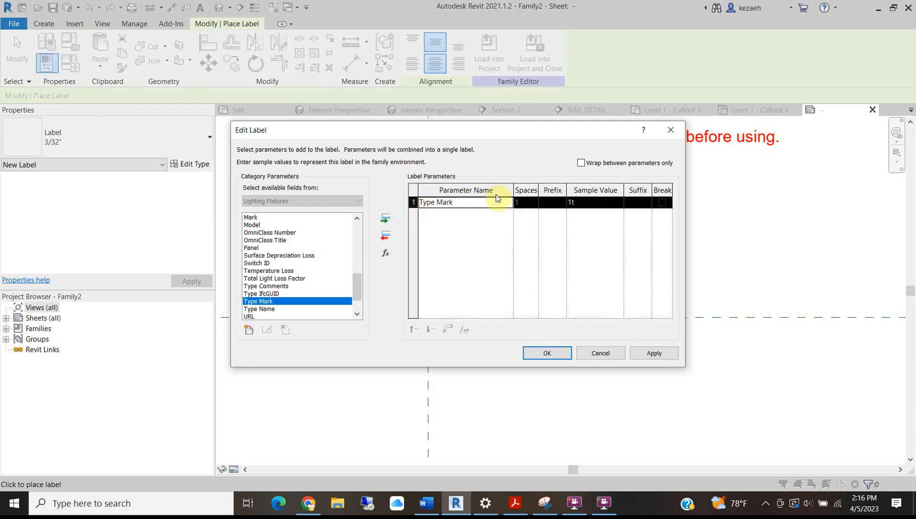
left_click(547, 354)
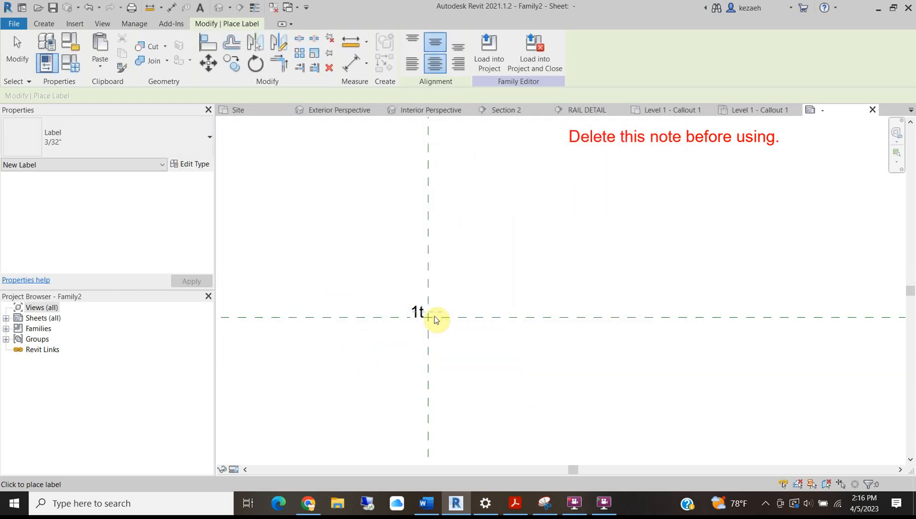
Narrow the Type Mark label's box around its text and center the label on the reference plane intersection
key("Escape")
left_click(423, 312)
left_click_drag(288, 315, 300, 312)
mouse_move(515, 292)
left_mouse_down()
mouse_move(554, 297)
mouse_move(526, 297)
left_mouse_up()
scroll(435, 301, "up", 3)
mouse_move(455, 263)
left_mouse_down()
mouse_move(447, 288)
mouse_move(454, 271)
left_mouse_up()
left_click(500, 443)
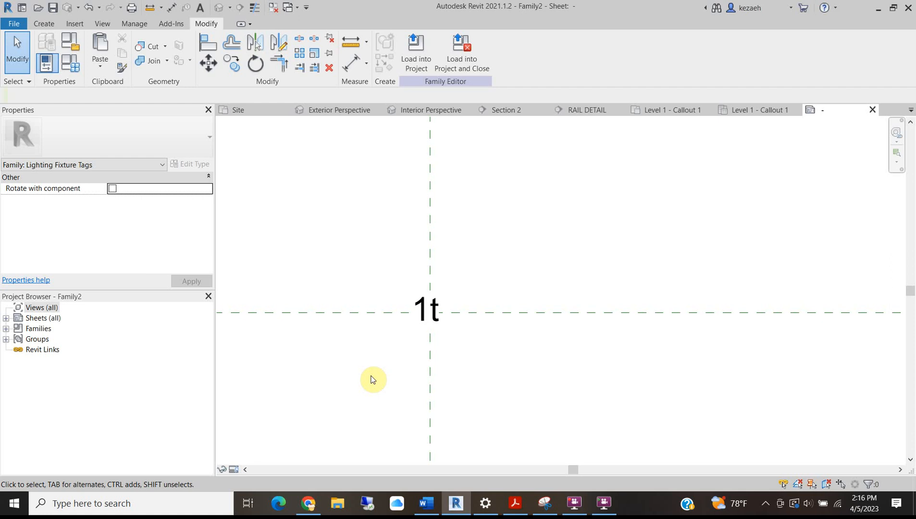
Draw a six-sided polygon around the label, centered on the reference plane intersection with a vertex on the vertical plane
left_click(36, 25)
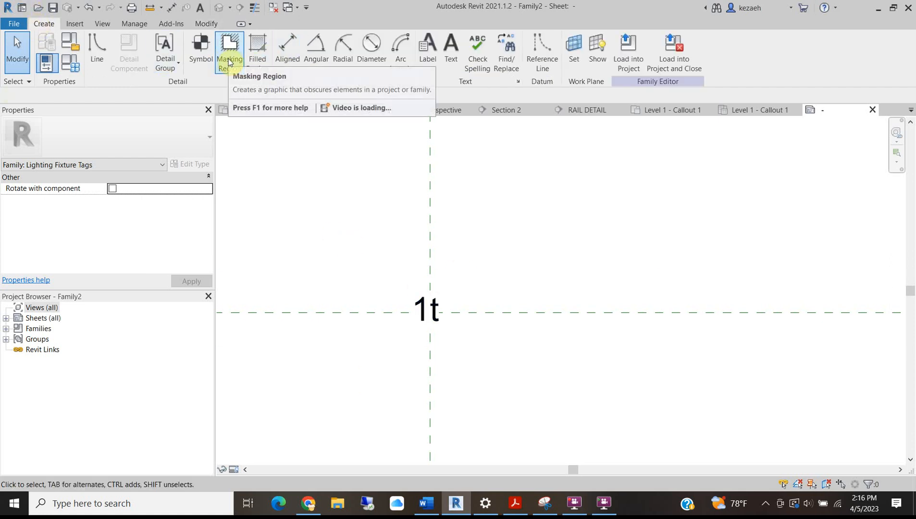
left_click(98, 50)
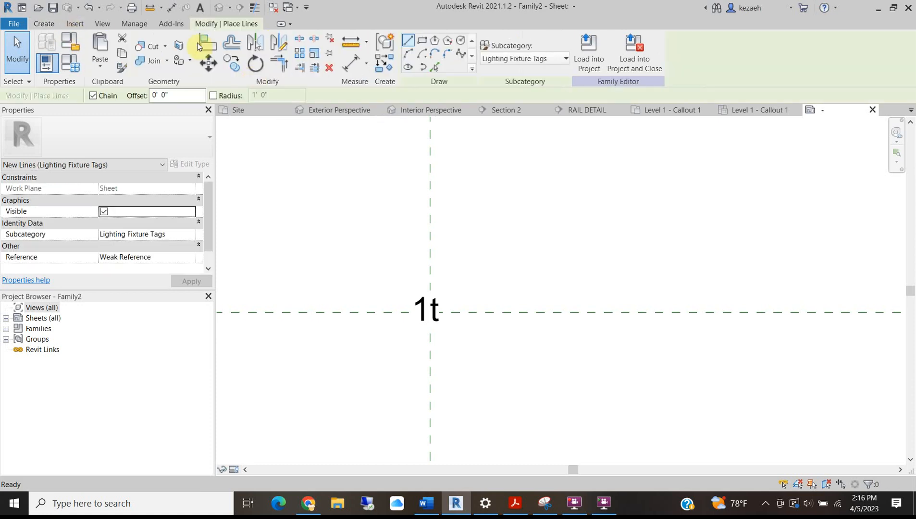
left_click(435, 41)
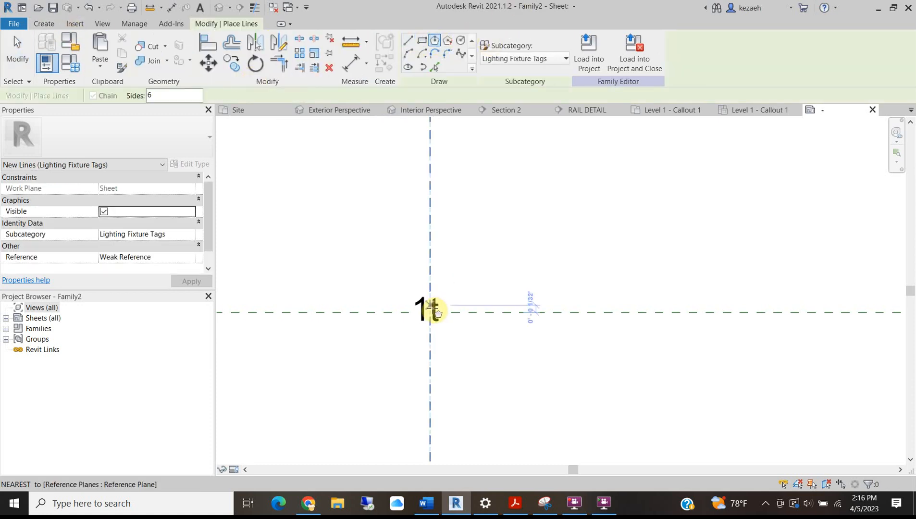
left_click(430, 312)
left_click(430, 274)
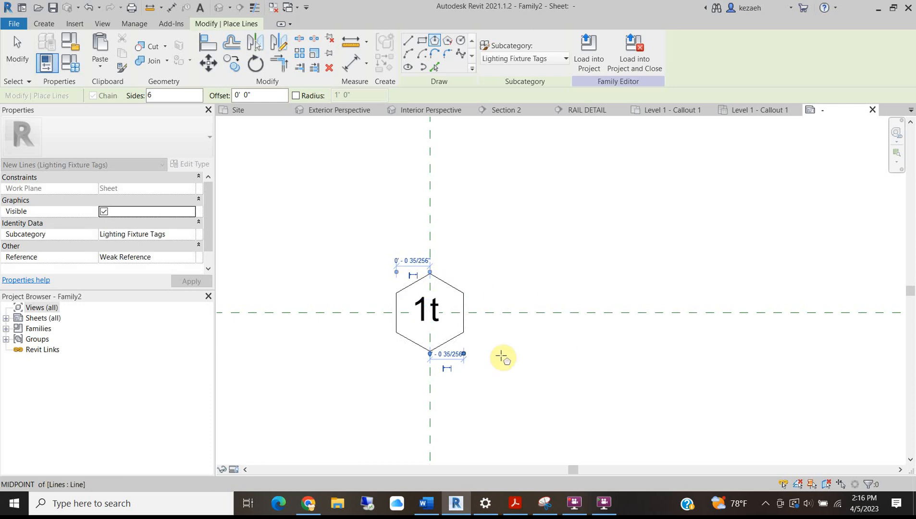
key("Escape")
key("Escape")
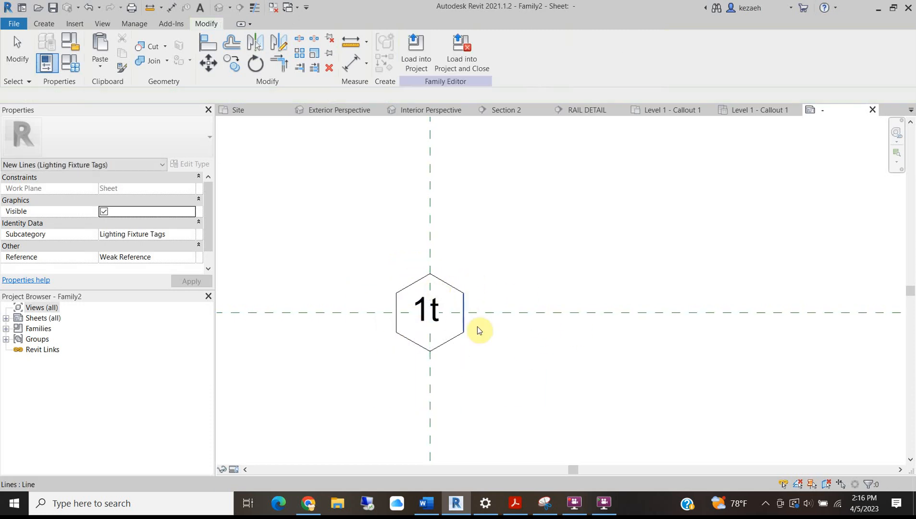
Save the tag family as LightingTag in the Revit folder
left_click(464, 53)
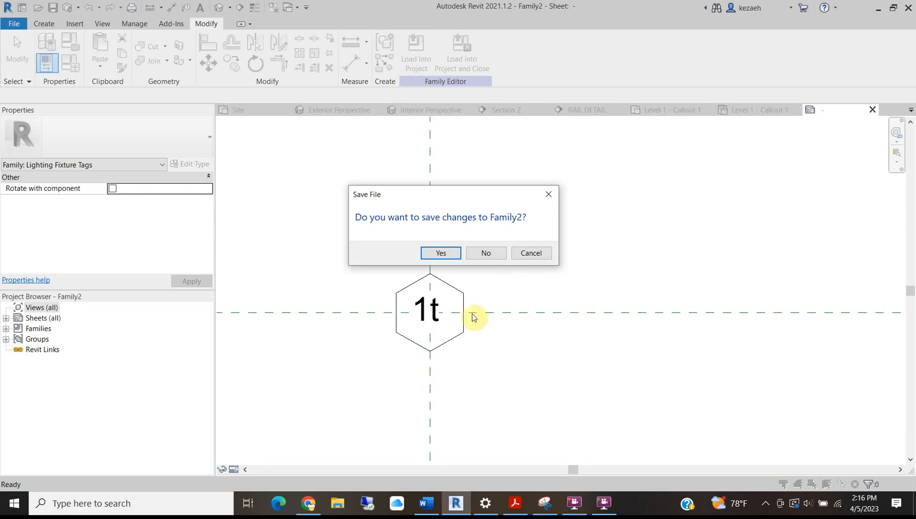
left_click(531, 253)
left_click(14, 23)
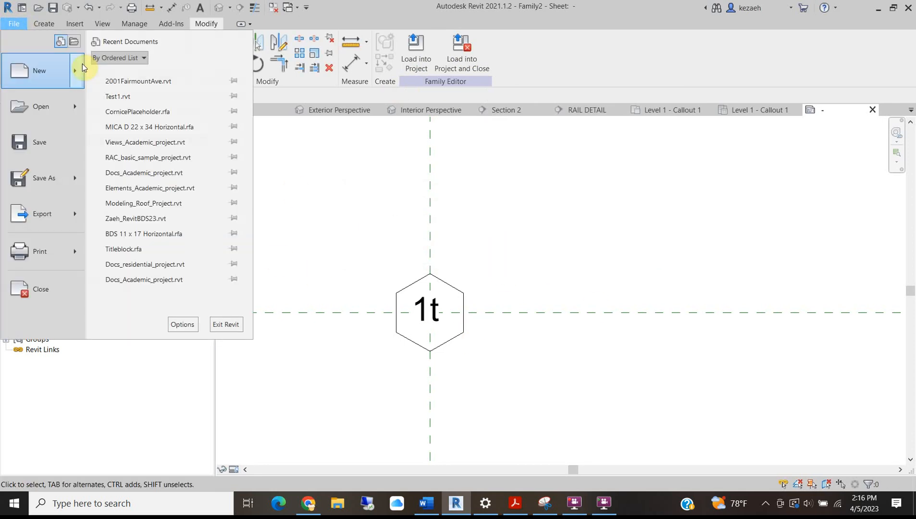
left_click(56, 145)
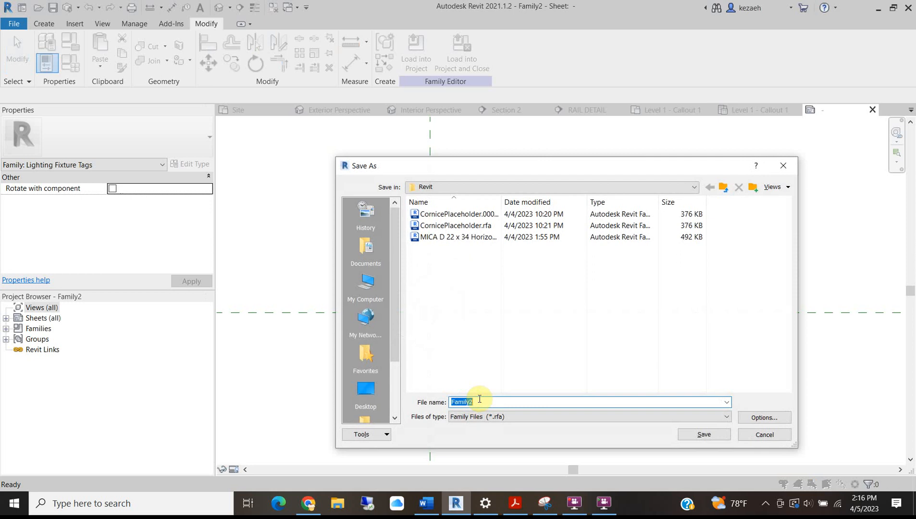
type("IHG")
key("BackSpace")
key("BackSpace")
key("BackSpace")
key("BackSpace")
type("Li")
left_click(715, 437)
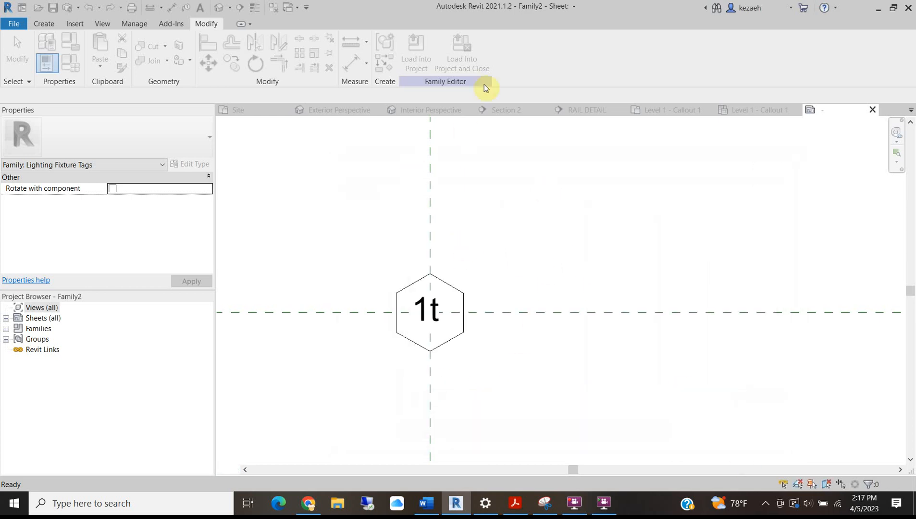
Load the tag family into the project and close it, and open the Level 1 - Callout 1 ceiling plan
left_click(459, 44)
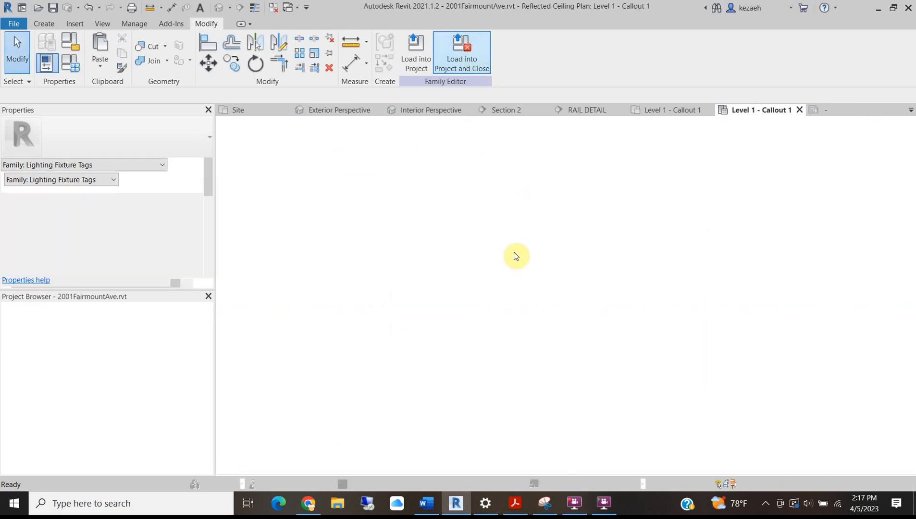
scroll(413, 351, "up", 2)
scroll(413, 351, "down", 2)
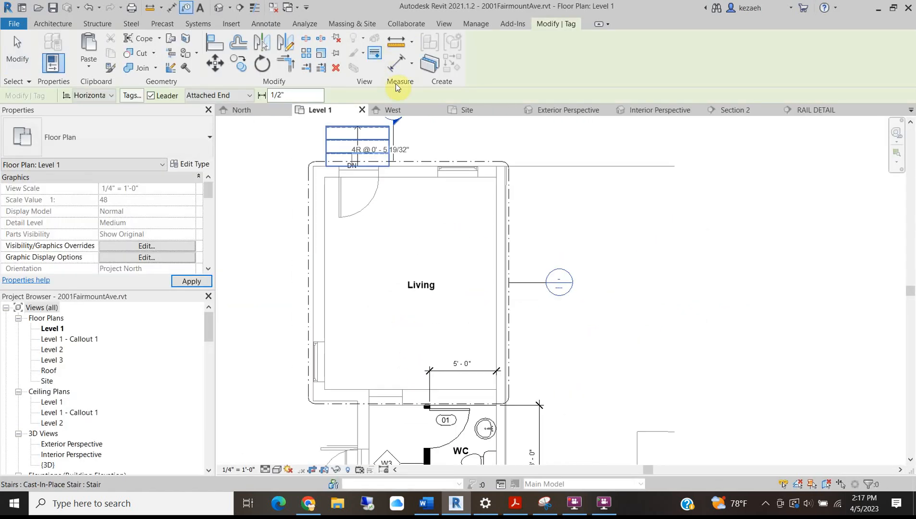
double_click(79, 417)
Tag the two left-column downlights above the pendant cluster with leaders, pulling the first tag closer to its fixture
scroll(379, 253, "up", 3)
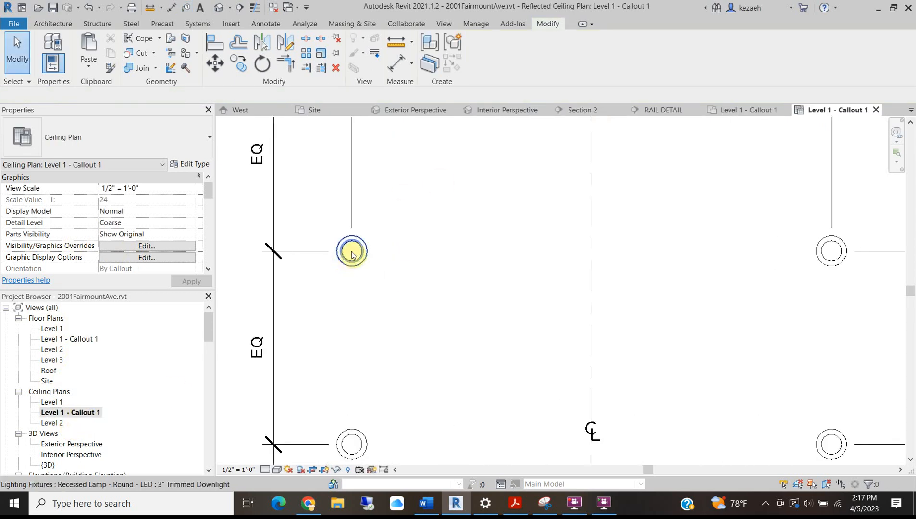
key("t")
key("g")
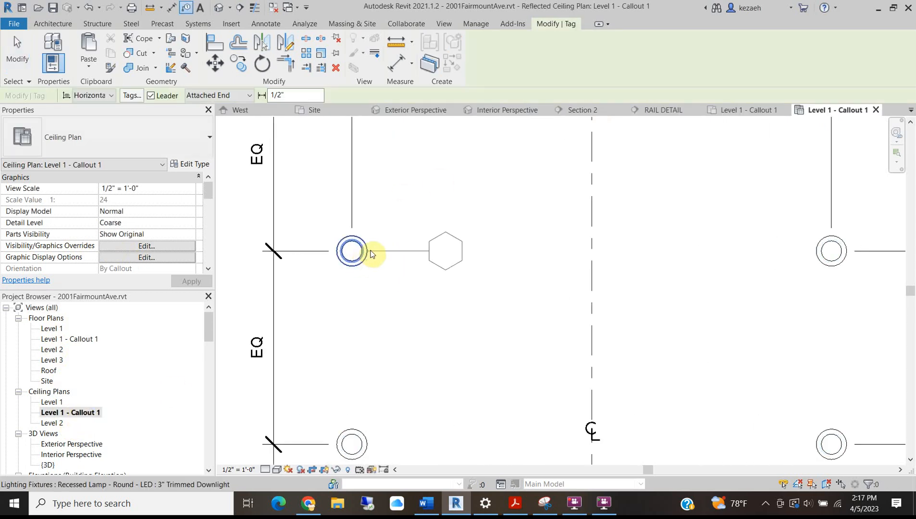
left_click(374, 252)
left_click_drag(446, 270, 413, 270)
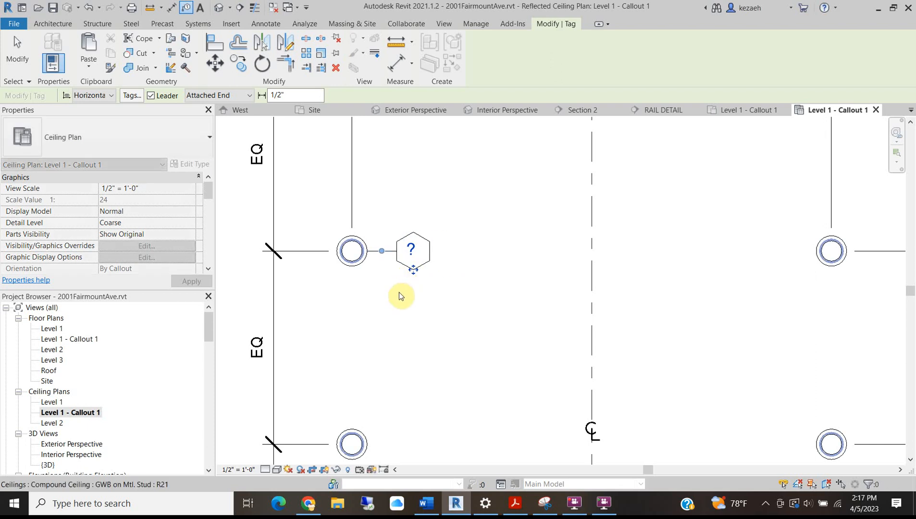
middle_click_drag(373, 430, 369, 329)
left_click(369, 348)
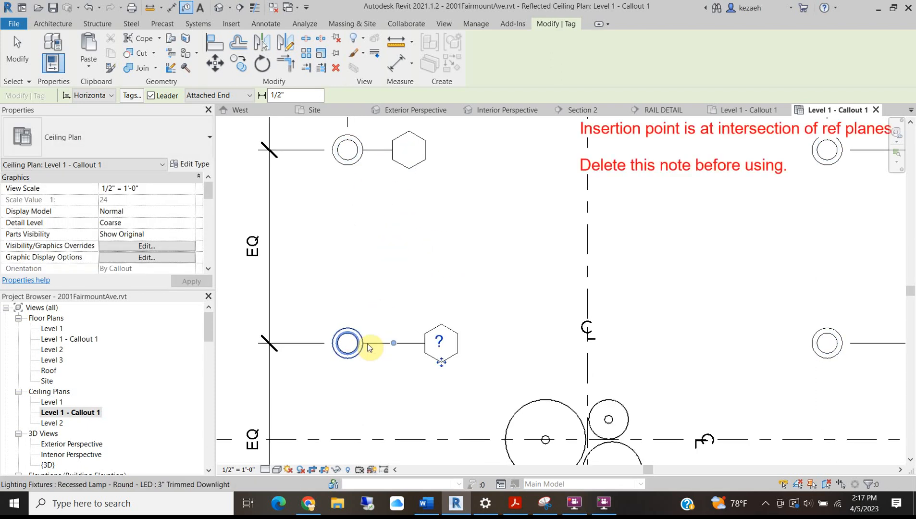
Delete the red template note from the LightingTag family, save it, and reload it into the project over the existing version
key("Escape")
left_click(481, 48)
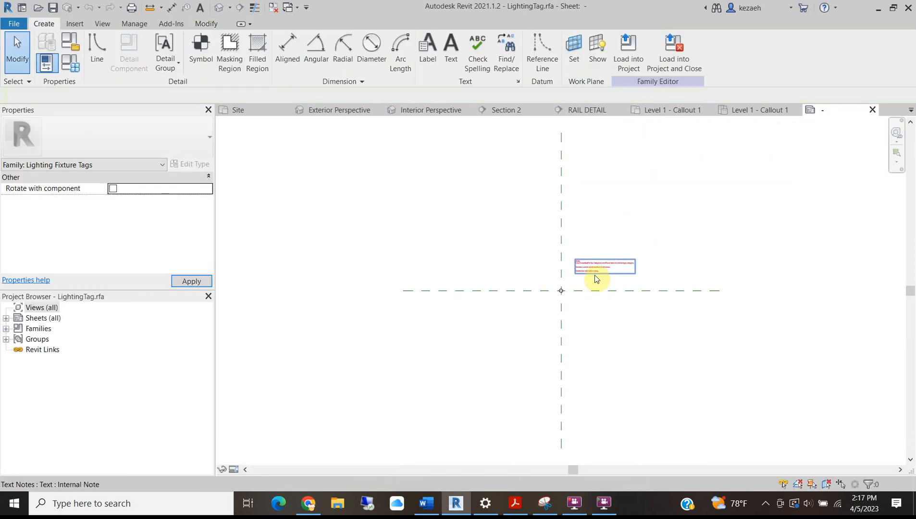
left_click(595, 275)
key("Delete")
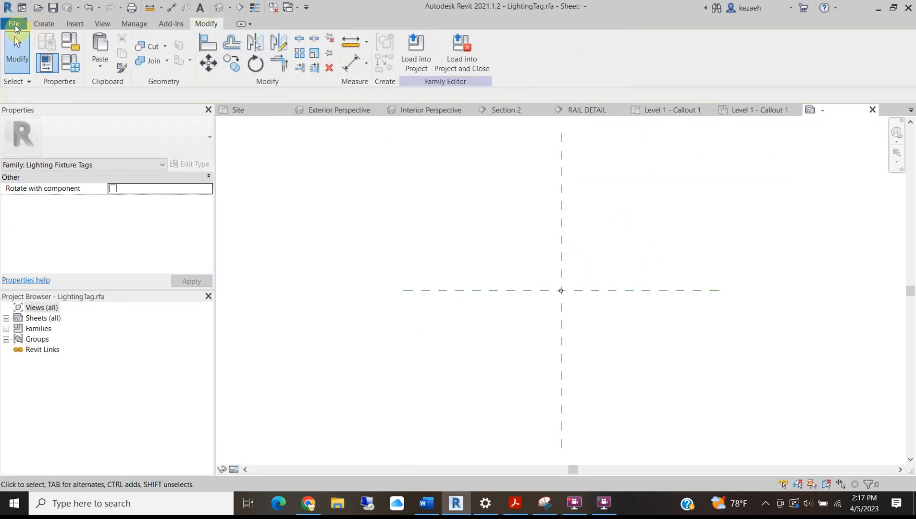
left_click(53, 8)
left_click(463, 266)
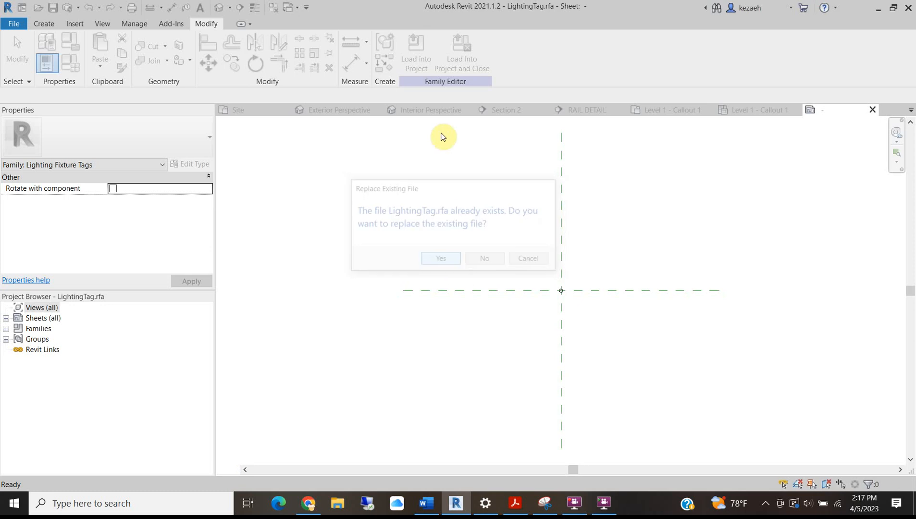
left_click(462, 53)
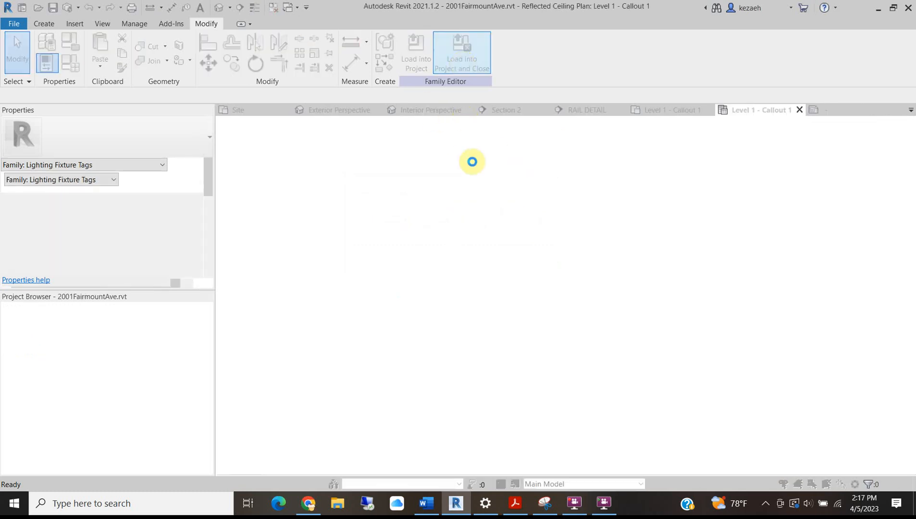
left_click(411, 255)
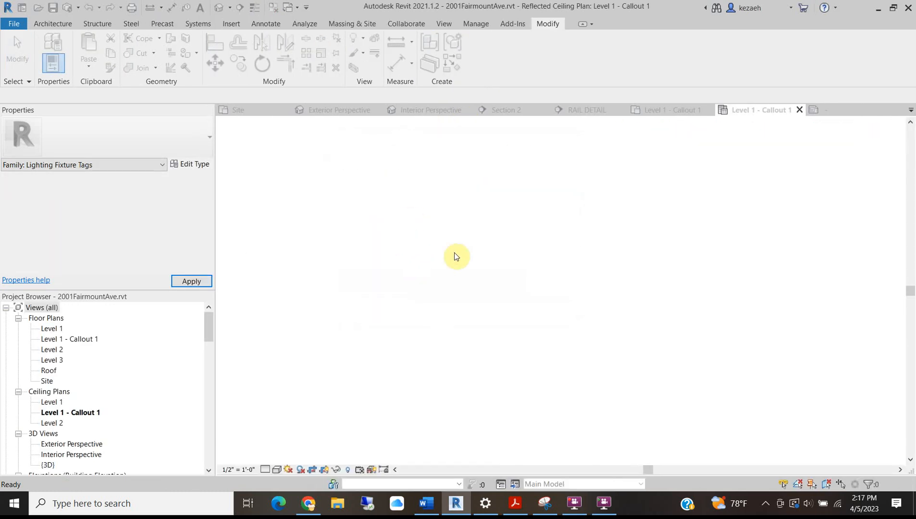
Set the Type Mark of the 3" Trimmed Downlight type to L1
scroll(430, 247, "down", 3)
scroll(425, 249, "up", 3)
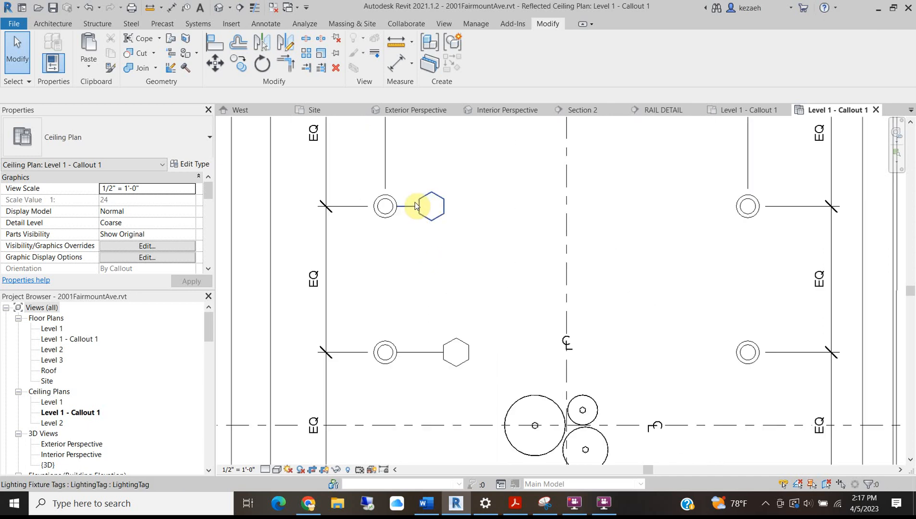
left_click(381, 207)
left_click(194, 164)
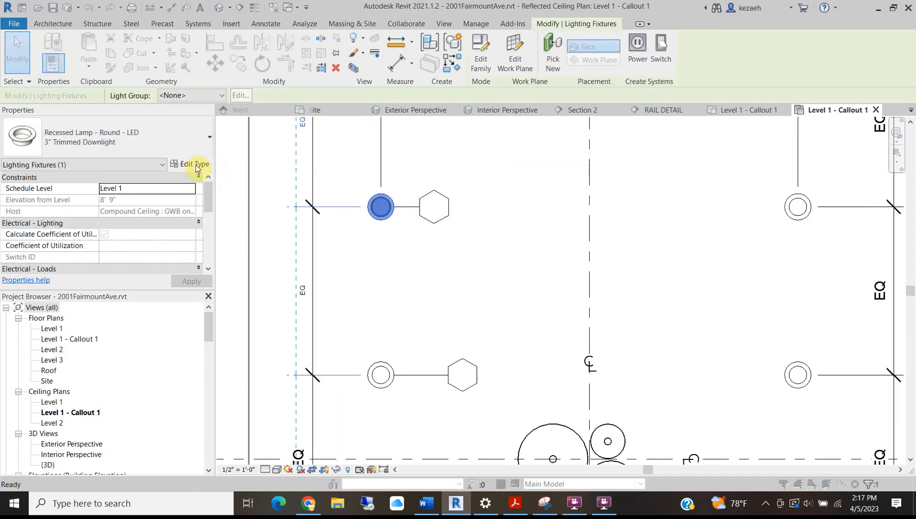
scroll(302, 335, "down", 5)
scroll(302, 335, "down", 2)
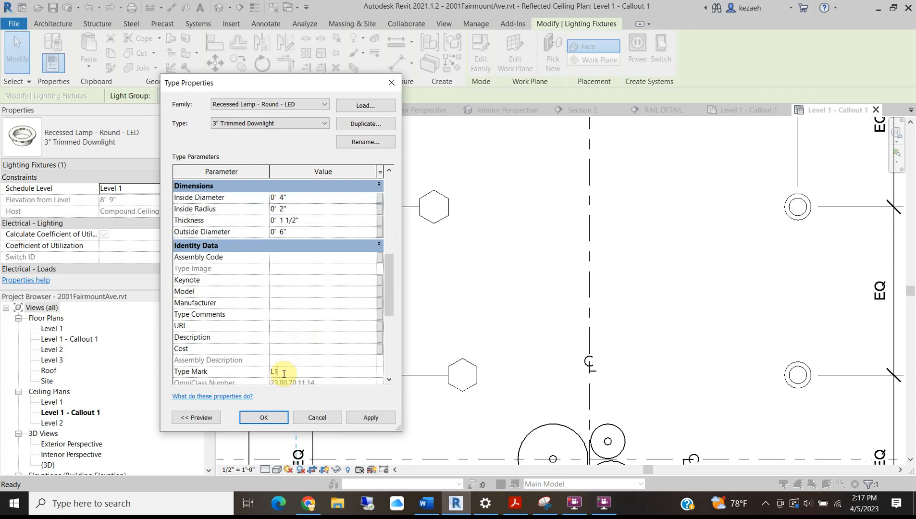
left_click(269, 420)
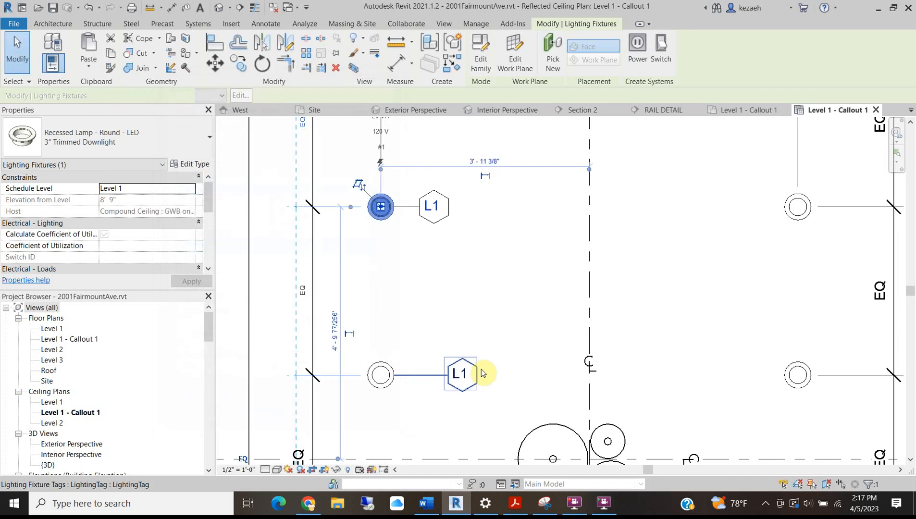
Set the Type Mark of the Haworth pendant type LSP3-2810 to L2
middle_click_drag(555, 425, 507, 341)
key("Escape")
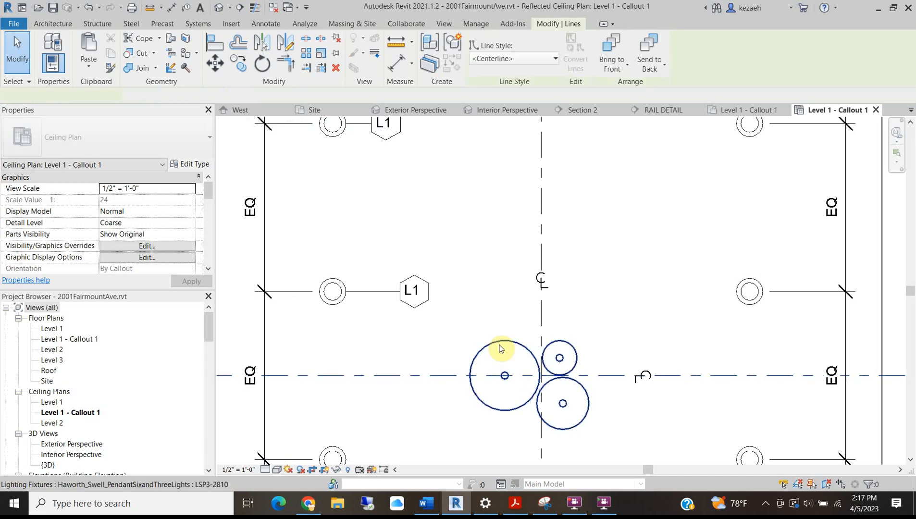
left_click(505, 373)
left_click(501, 352)
left_click(188, 164)
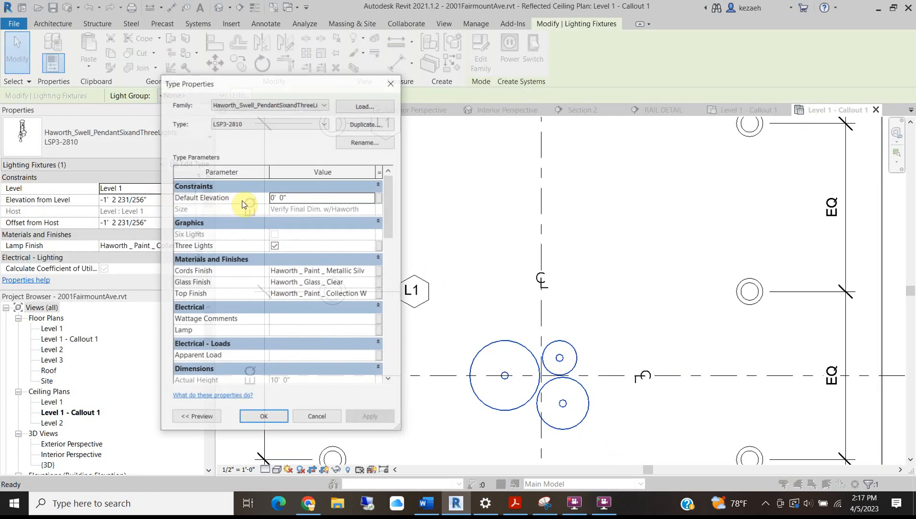
scroll(286, 365, "down", 5)
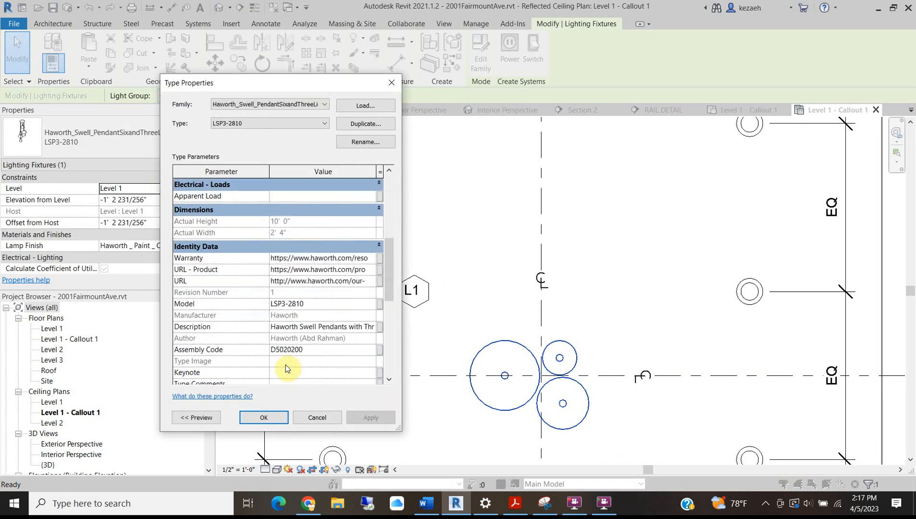
scroll(286, 365, "down", 2)
left_click(306, 358)
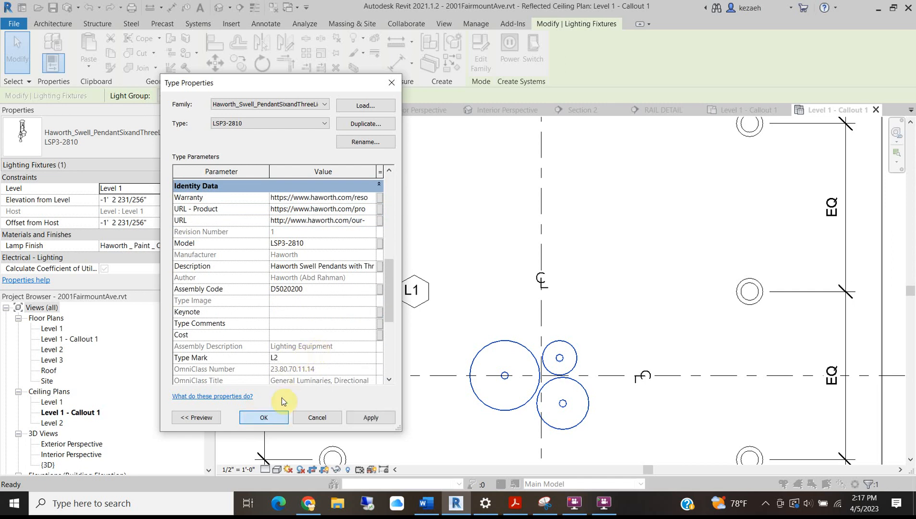
left_click(261, 423)
left_click(430, 355)
Move the L1 tag of the left downlight just above the pendant cluster closer to its fixture
middle_click_drag(376, 316, 368, 265)
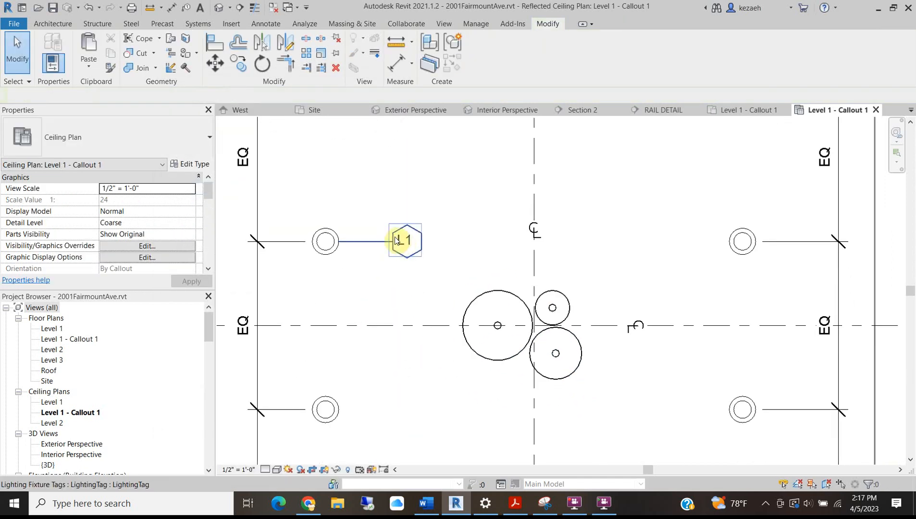
left_click(397, 241)
left_click_drag(407, 258, 369, 258)
Tag the two left-column downlights below the pendant cluster, keeping the L1 tags close to their fixtures
middle_click_drag(383, 280, 413, 223)
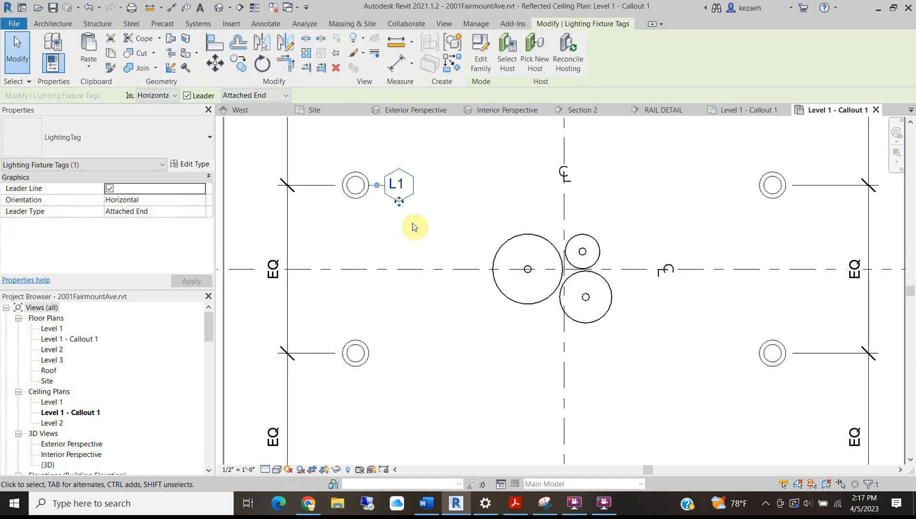
key("t")
key("g")
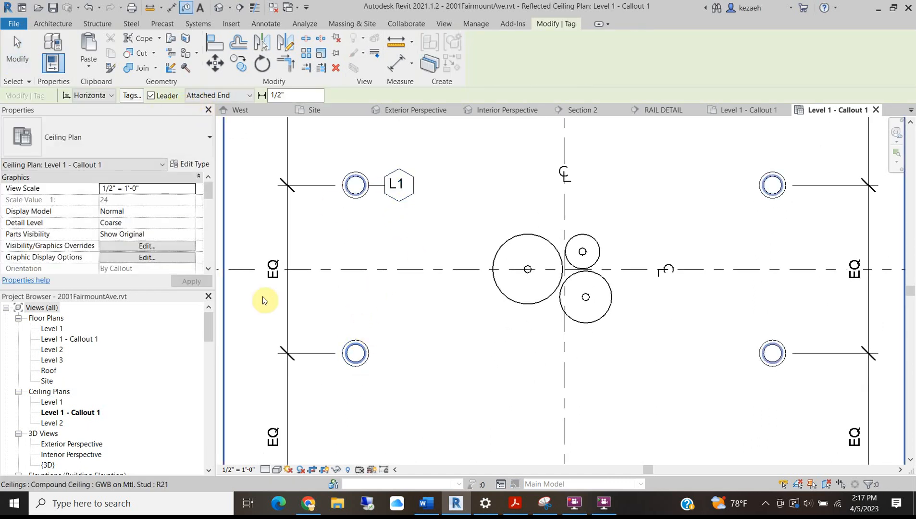
left_click(366, 359)
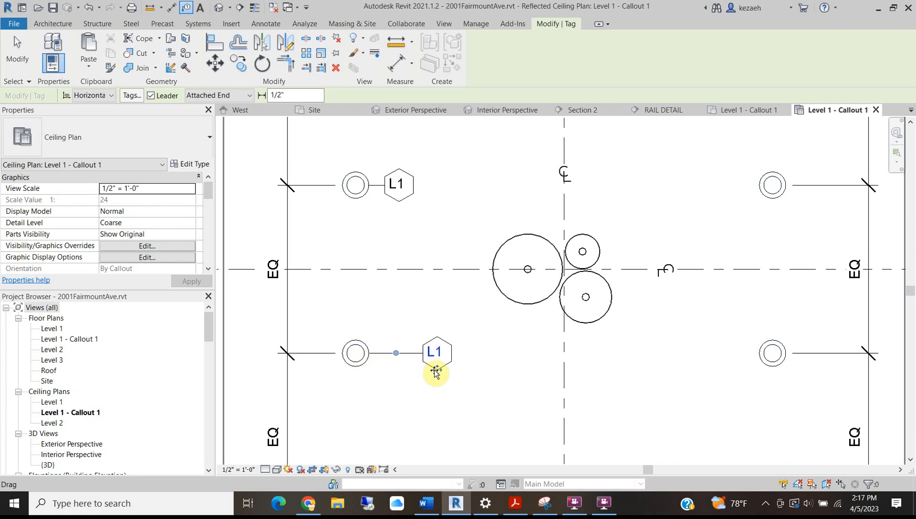
left_click_drag(435, 373, 403, 387)
scroll(408, 355, "down", 3, "ctrl")
left_click(366, 382)
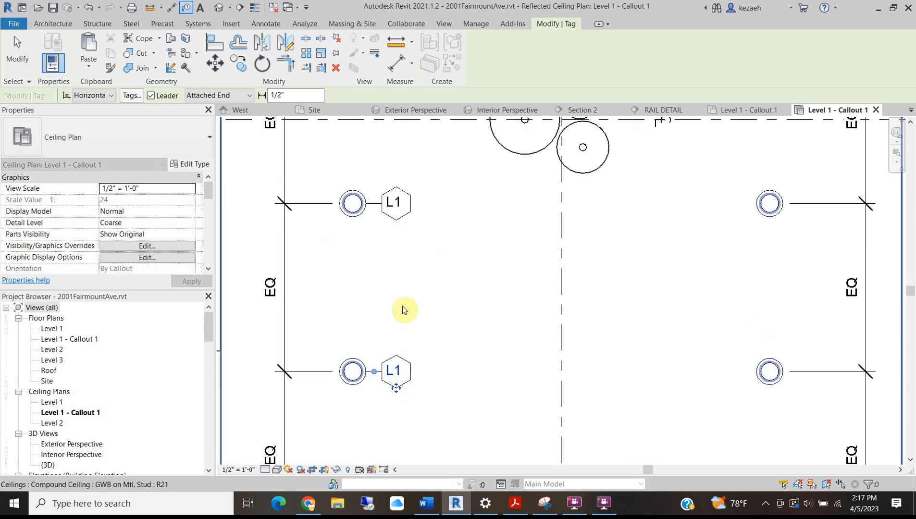
Tag the two right-column downlights below the pendant cluster and position their L1 tags beside the fixtures
scroll(408, 347, "down", 4)
scroll(562, 332, "up", 3)
left_click(556, 331)
left_click(519, 337)
left_click_drag(509, 342, 523, 342)
left_click(558, 211)
left_click_drag(558, 279, 527, 205)
Tag the two right-column downlights above the pendant cluster and pull their L1 tags in close on the inner side
middle_click_drag(554, 144, 515, 342)
left_click(517, 273)
left_click_drag(462, 288, 487, 286)
middle_click_drag(502, 261, 501, 388)
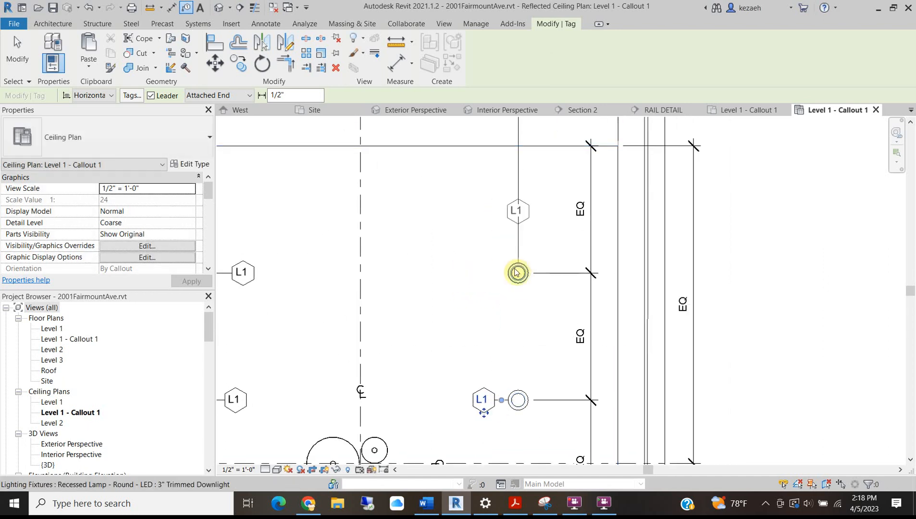
left_click(513, 273)
left_click_drag(464, 288, 491, 289)
Tag the central pendant cluster and move its L2 tag below and to the right of the fixture
middle_click_drag(404, 340, 454, 313)
left_click(432, 306)
left_click_drag(502, 333, 456, 372)
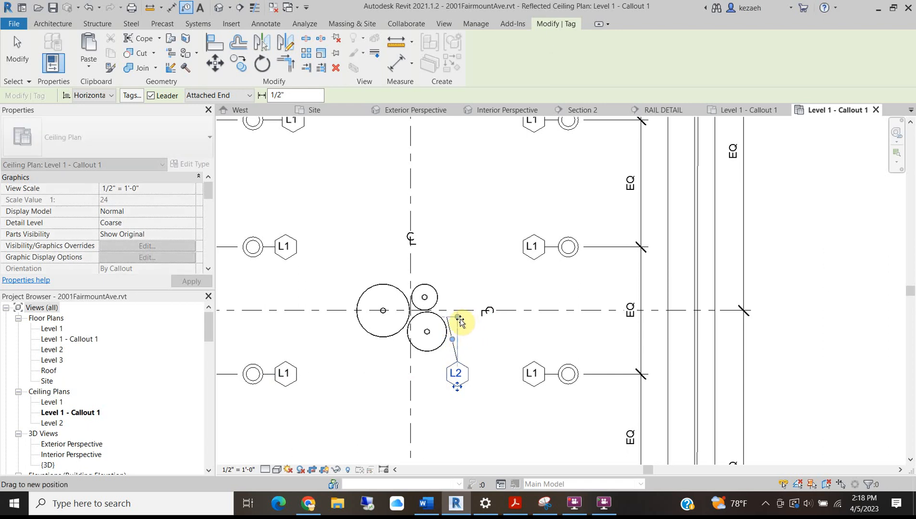
Adjust the L2 tag's leader into a cleaner elbow beside the pendant cluster and finish tagging
left_click_drag(460, 322, 458, 318)
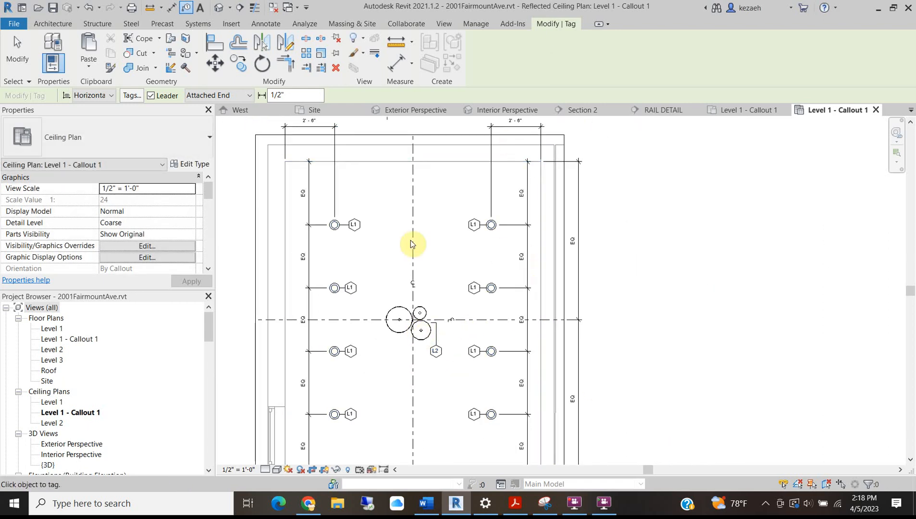
scroll(468, 284, "down", 3)
key("Escape")
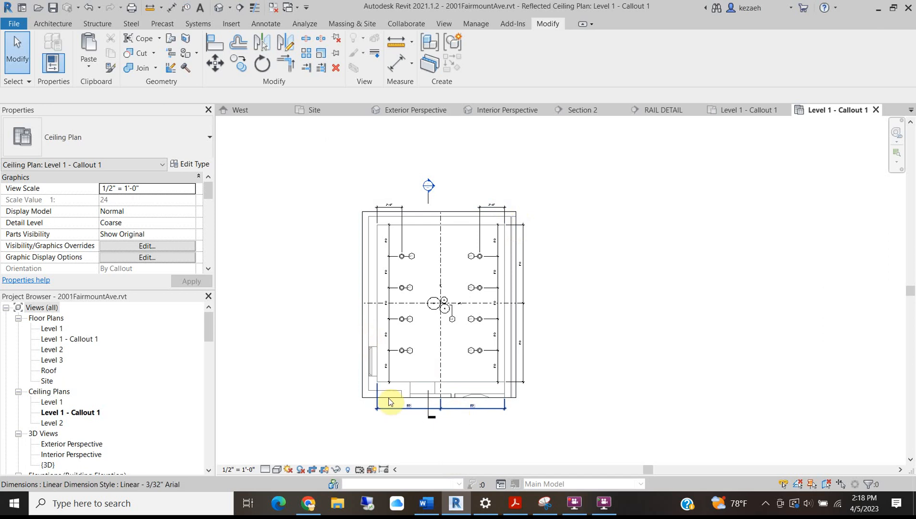
scroll(432, 417, "up", 3)
scroll(441, 266, "down", 3)
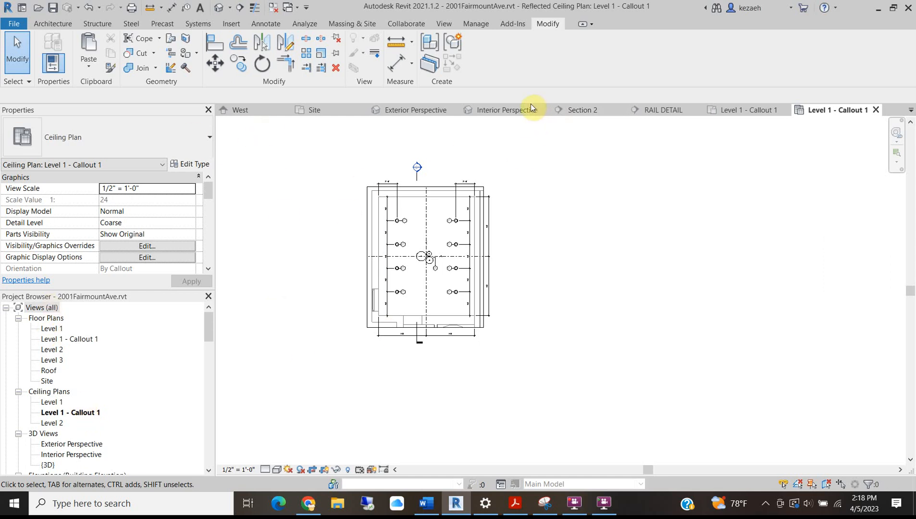
Switch to the Word project brief, change the A-3 interior elevations requirement to 2, and return to Revit
left_click(439, 503)
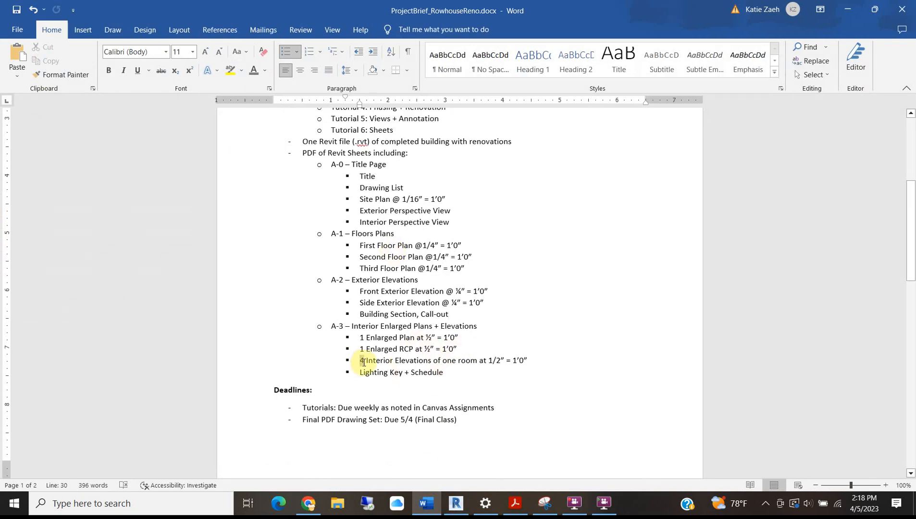
left_click_drag(364, 363, 365, 365)
type("2")
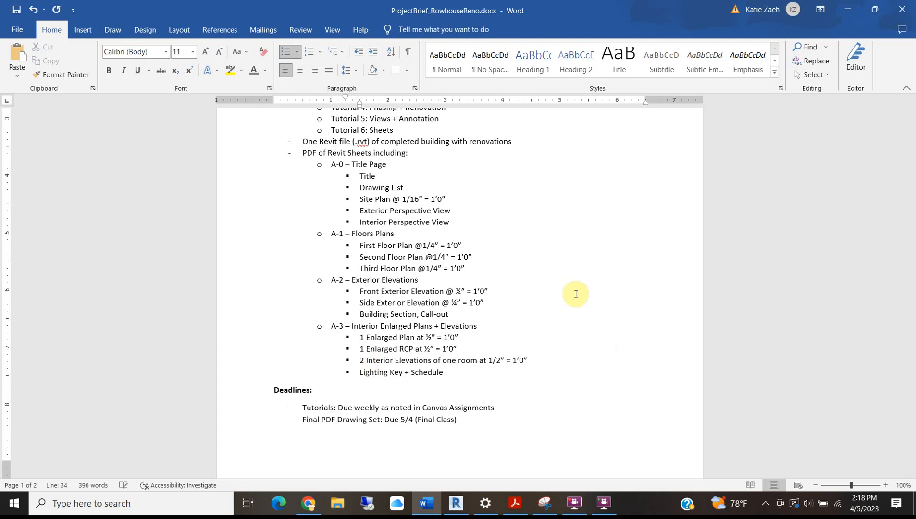
left_click(848, 9)
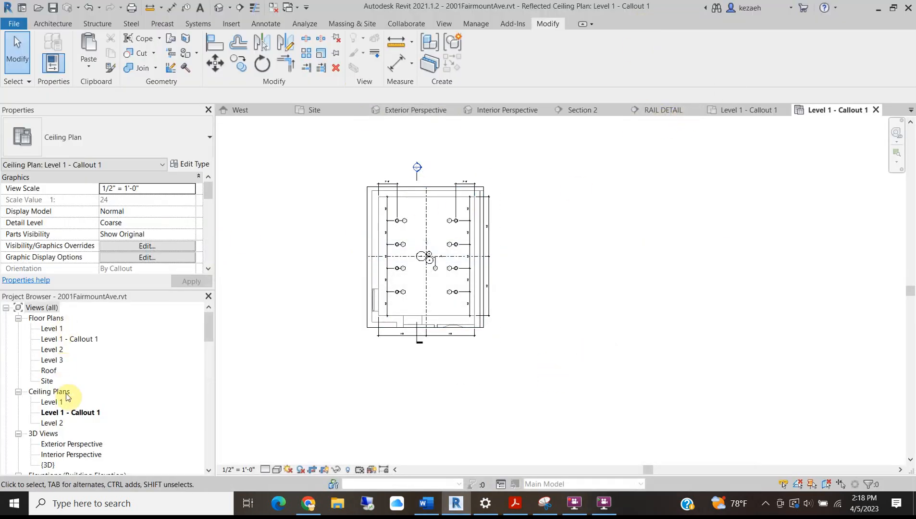
In the Level 1 - Callout 1 floor plan, place an Interior Elevation marker facing the right wall, above the coffee table
double_click(53, 402)
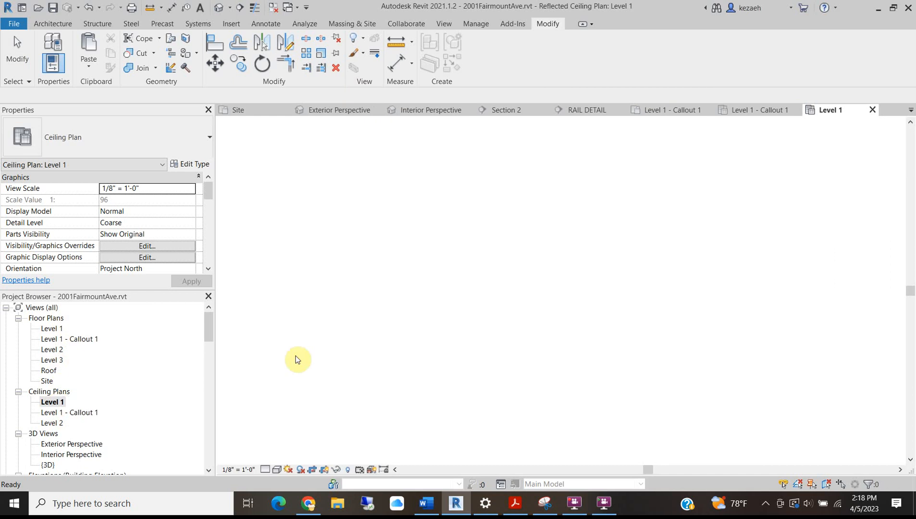
double_click(55, 339)
scroll(496, 300, "up", 2)
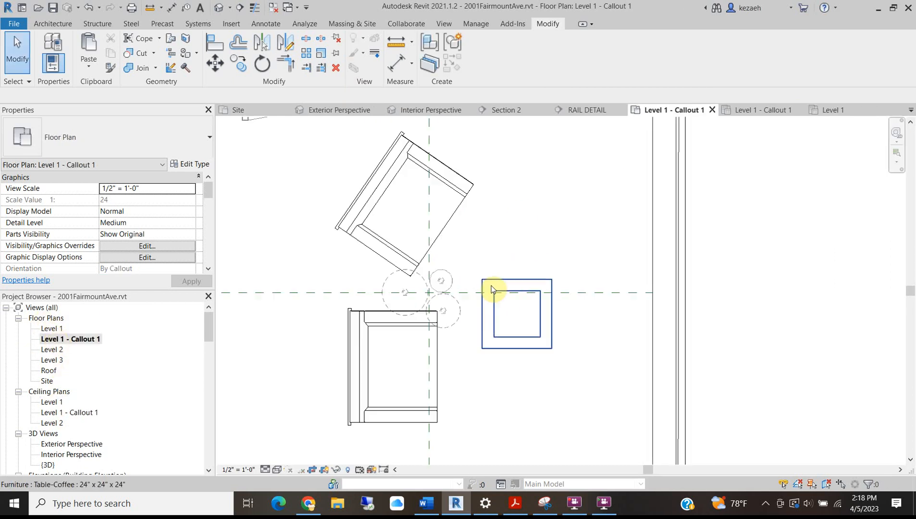
middle_click_drag(451, 209, 445, 267)
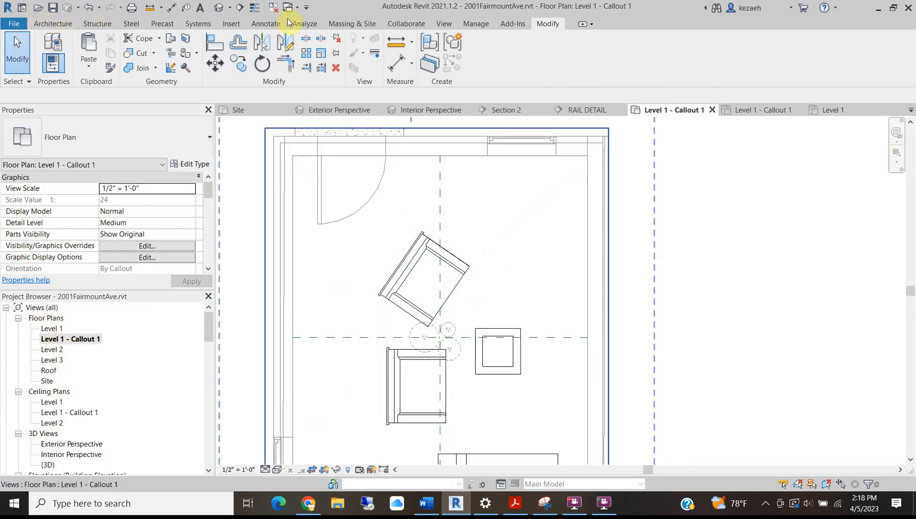
left_click(444, 24)
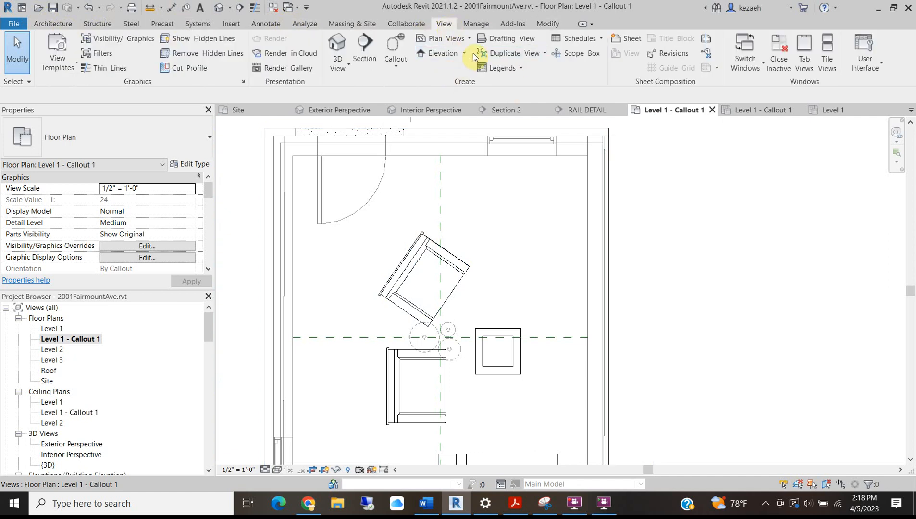
left_click(456, 51)
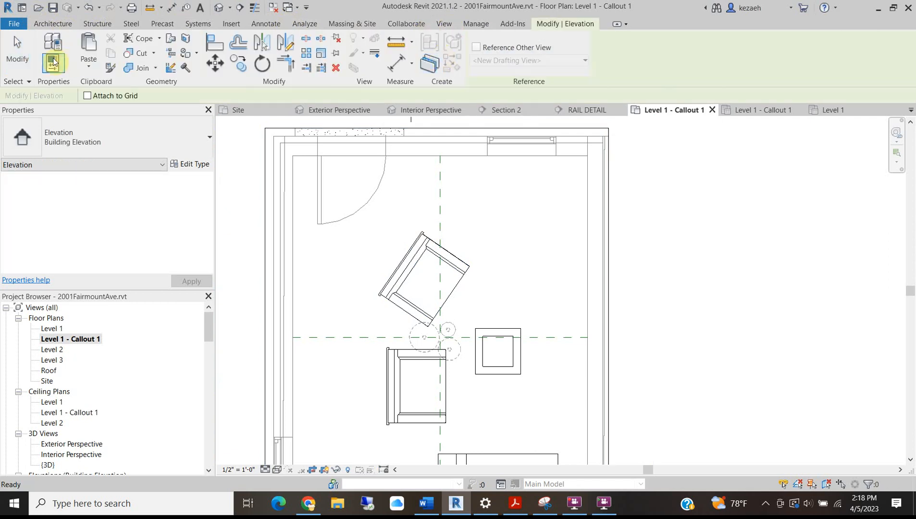
left_click(73, 141)
left_click(72, 224)
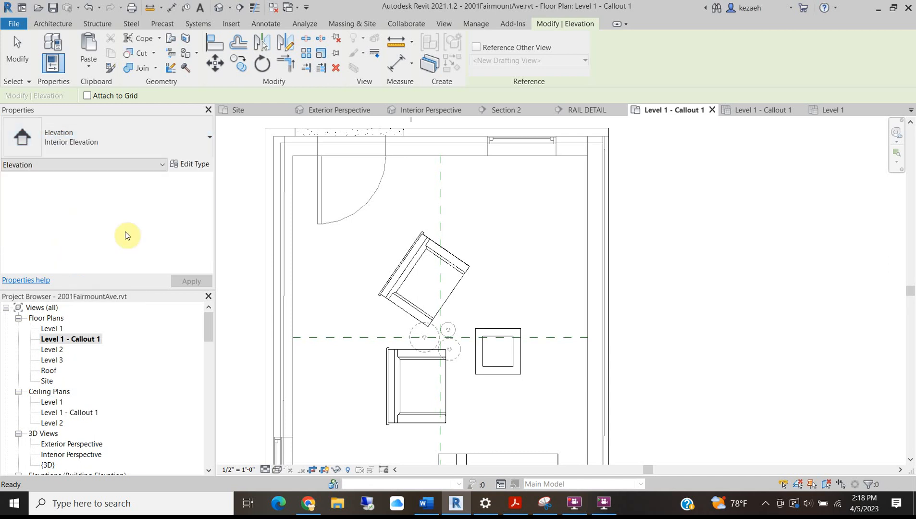
scroll(447, 327, "down", 3)
middle_click_drag(436, 343, 445, 309)
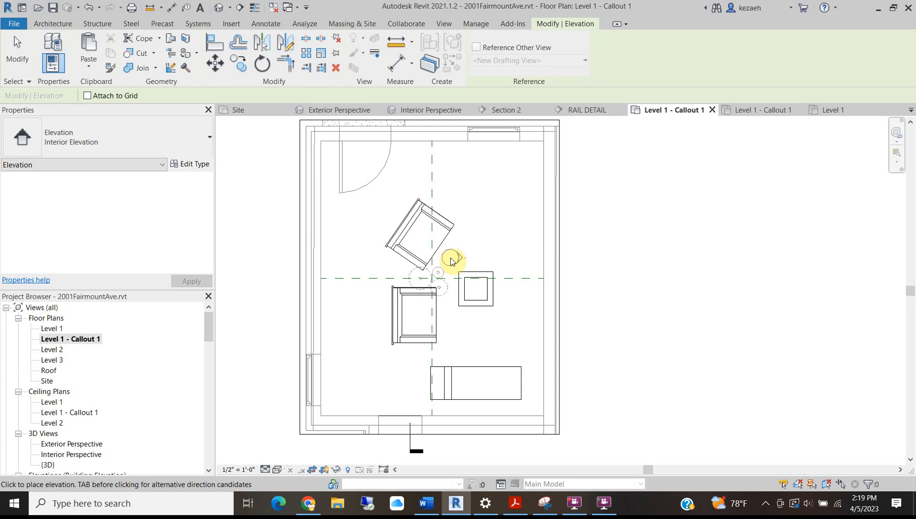
scroll(453, 259, "up", 3)
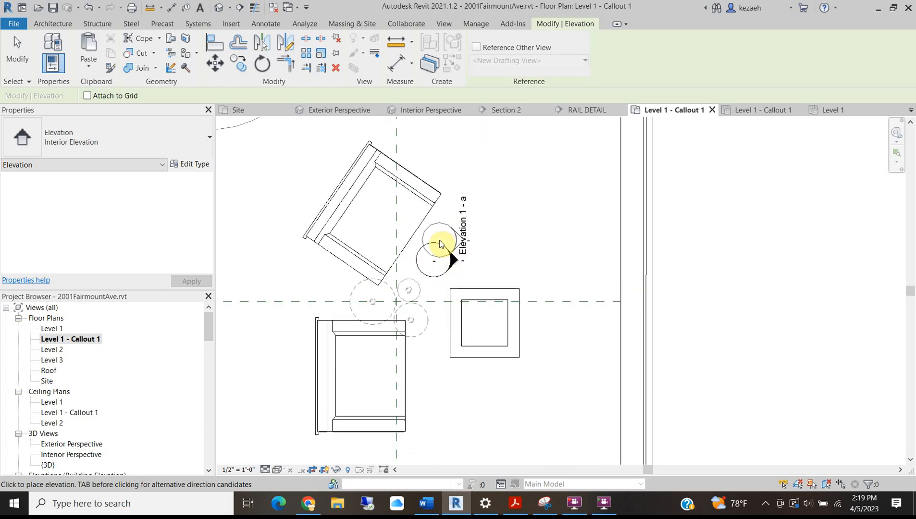
Add a second elevation view to the interior elevation marker, facing the upper wall with the door and window
key("Escape")
left_click(419, 261)
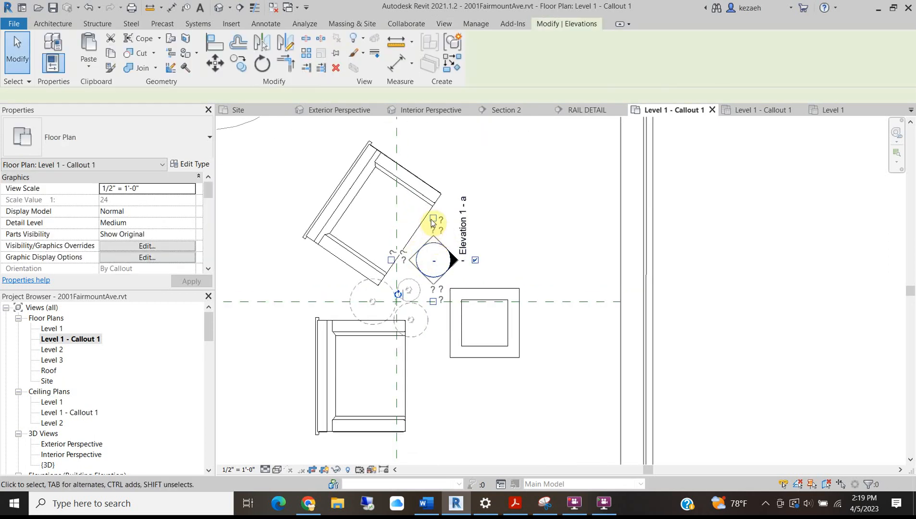
left_click(436, 228)
left_click(443, 277)
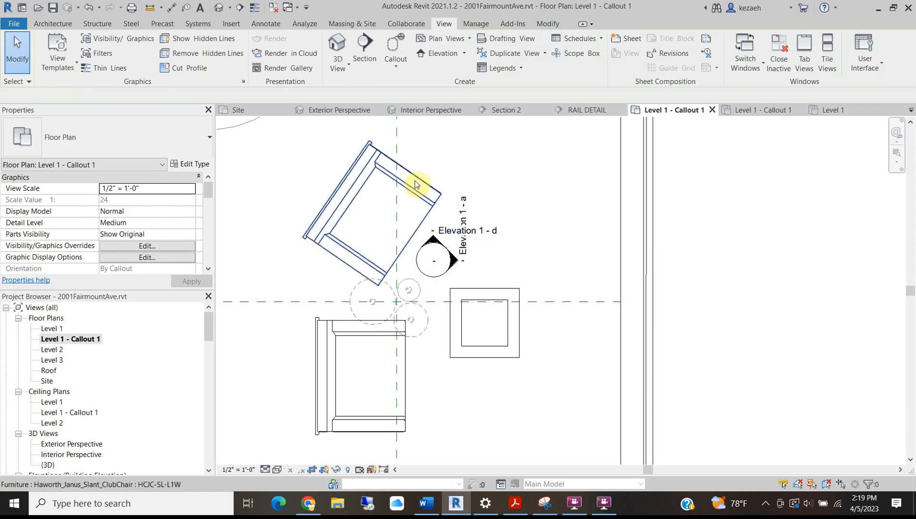
Open the elevation view that faces the upper wall from its marker arrow
left_click(446, 238)
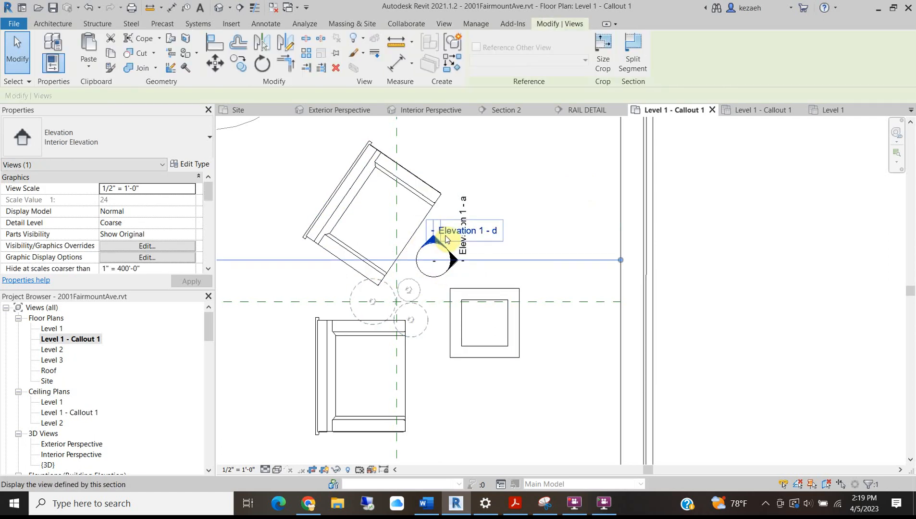
scroll(445, 238, "down", 2)
right_click(443, 237)
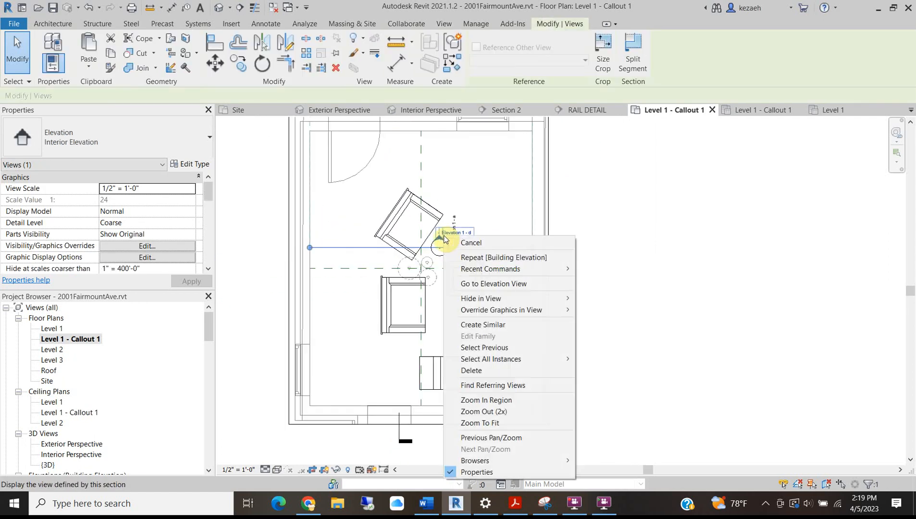
left_click(491, 285)
scroll(495, 317, "up", 4)
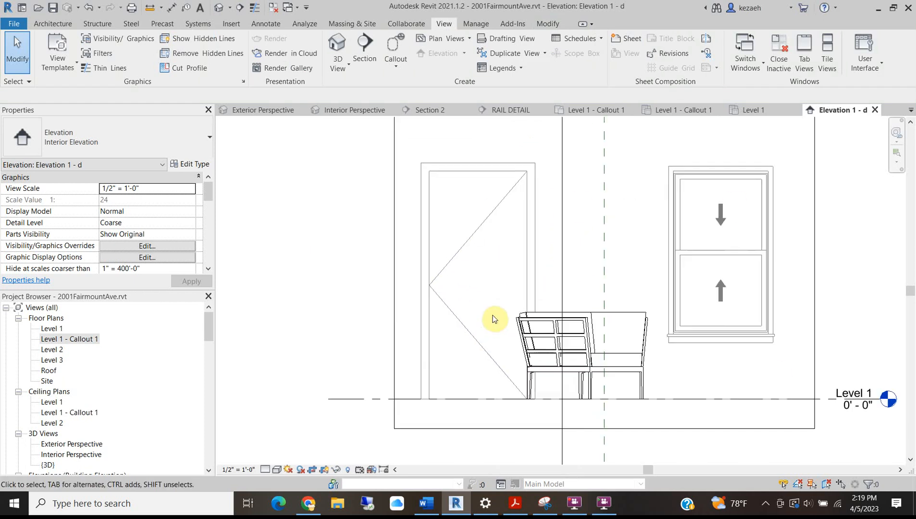
Raise the lower edge of the elevation's crop region to the Level 1 line
scroll(742, 249, "down", 3)
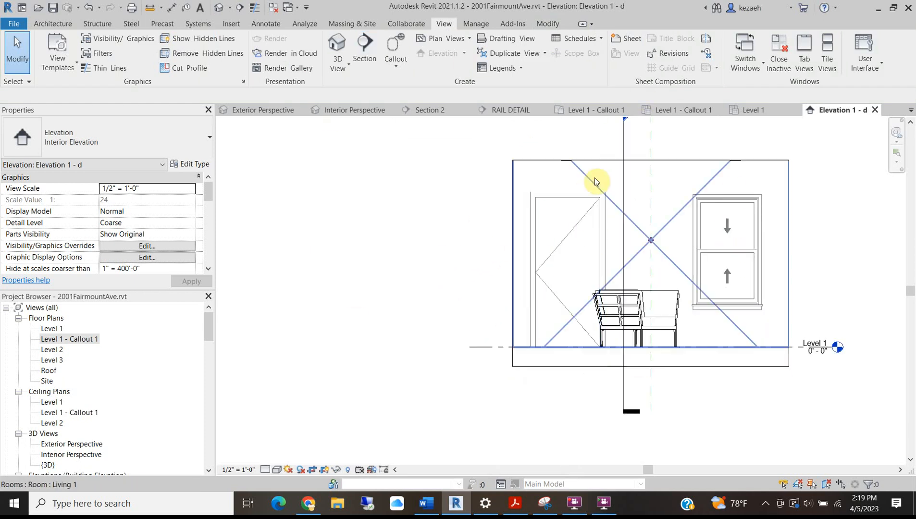
left_click(653, 367)
scroll(654, 364, "up", 2)
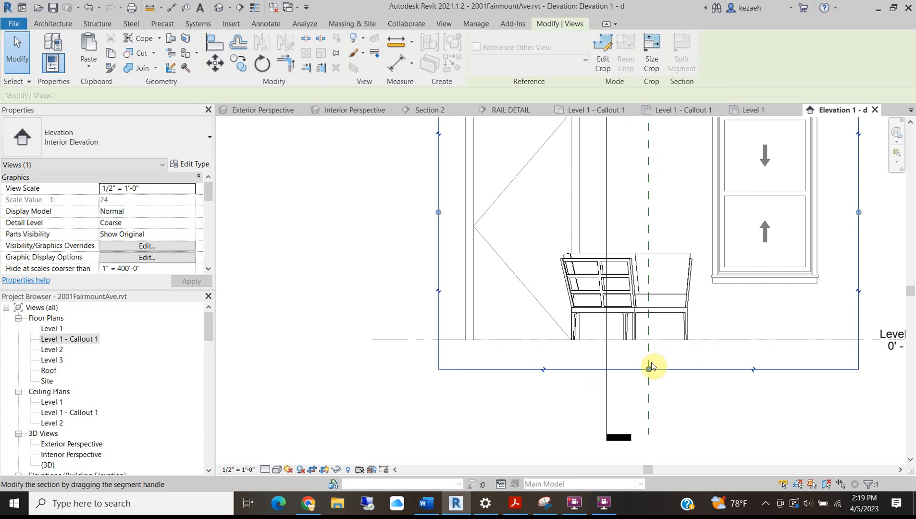
Break the section line crossing the elevation and shorten both segments so only short ends remain above the room and at the floor
left_click(605, 219)
scroll(578, 291, "down", 2)
scroll(580, 283, "down", 2)
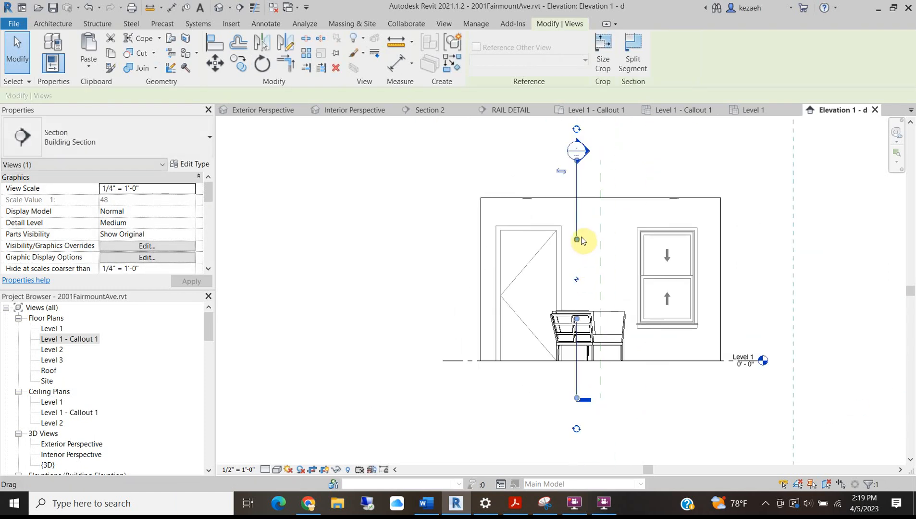
left_click_drag(577, 160, 577, 168)
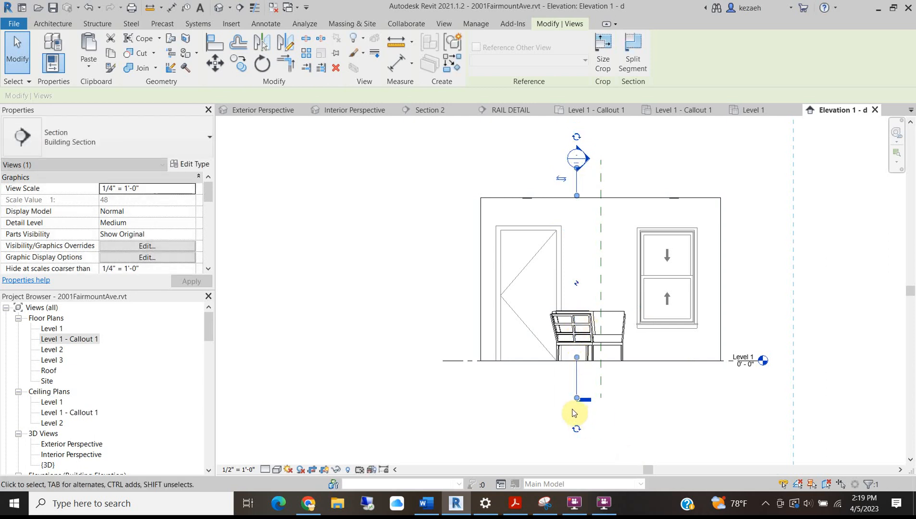
left_click_drag(576, 398, 577, 392)
left_click_drag(577, 350, 578, 360)
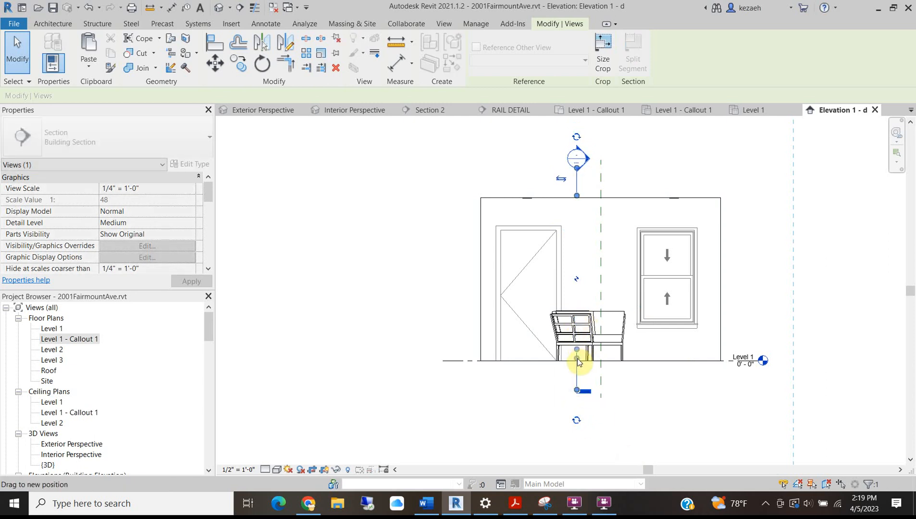
key("Escape")
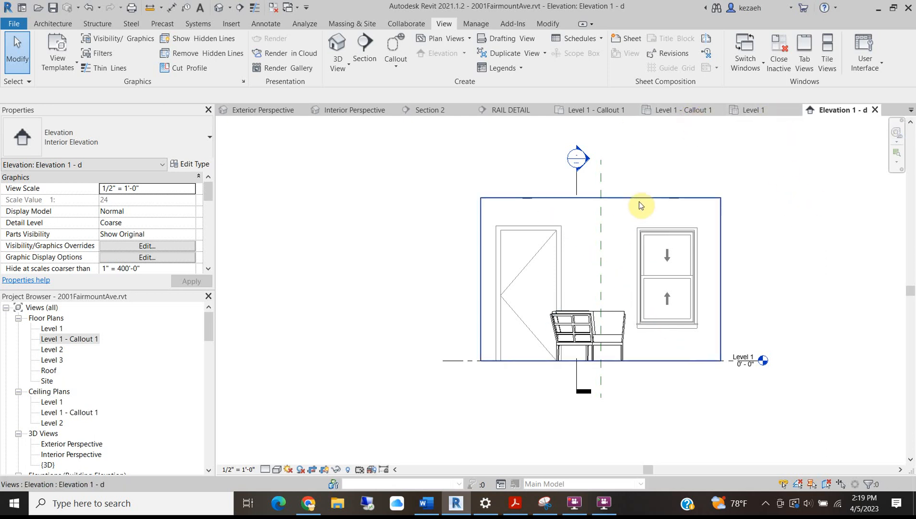
In the Level 1 ceiling plan, set Elevation 1 - d to hide at scales coarser than 1/2" = 1'-0"
left_click(771, 116)
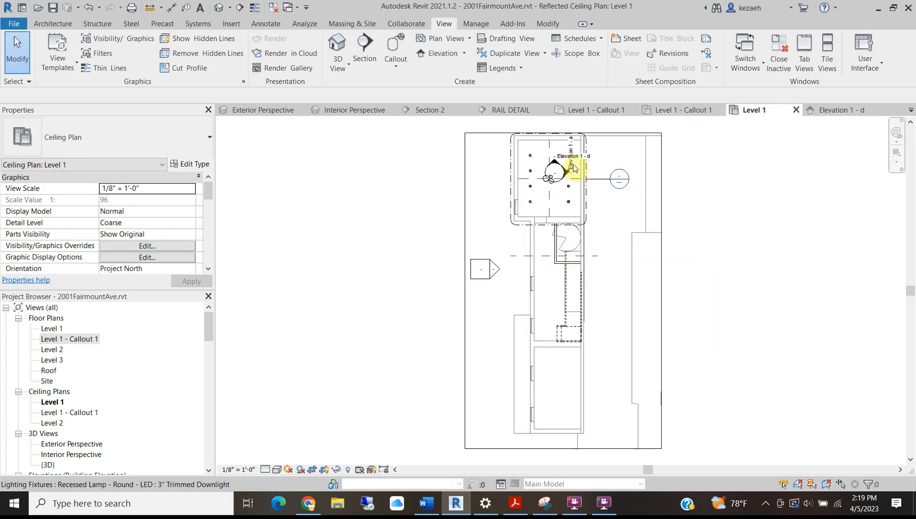
scroll(553, 158, "up", 5)
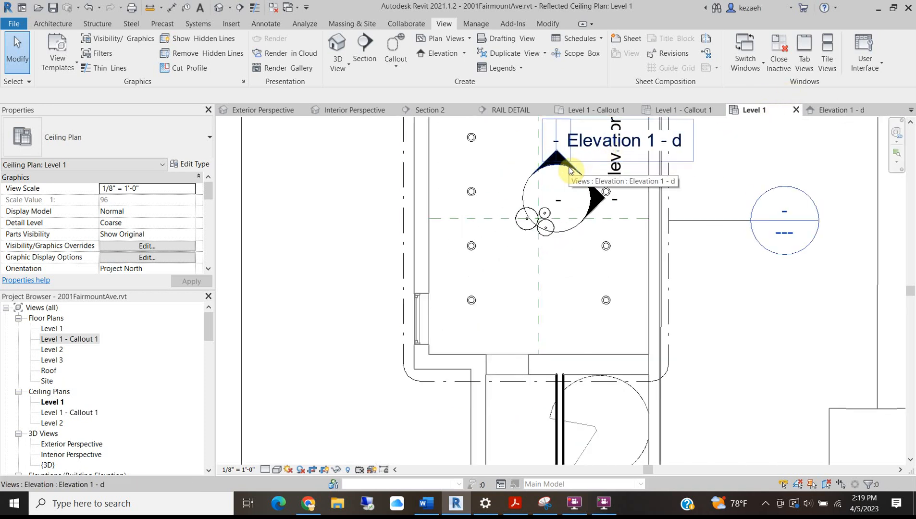
left_click(570, 170)
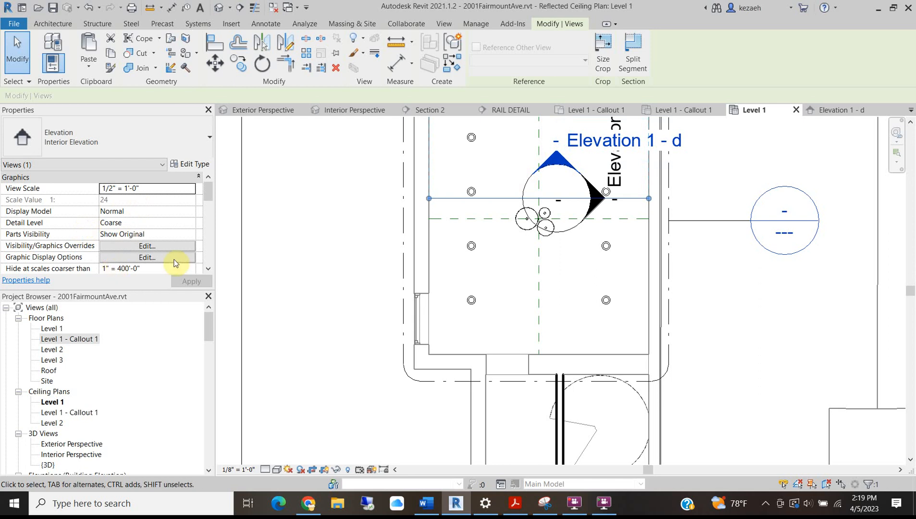
left_click_drag(211, 196, 210, 206)
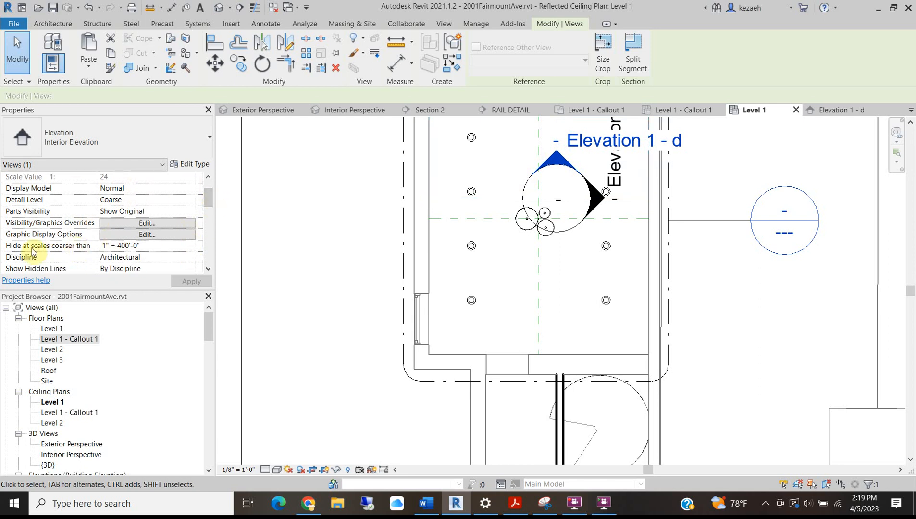
left_click(187, 251)
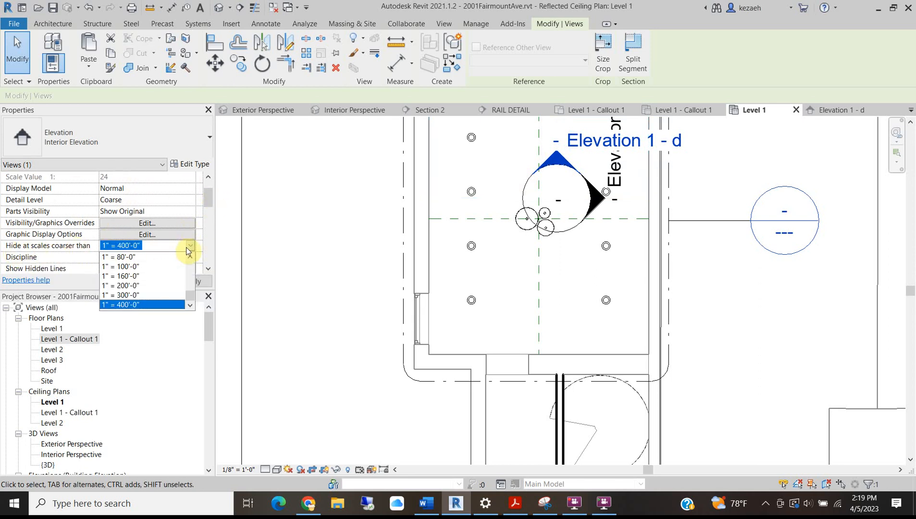
scroll(162, 275, "up", 1)
scroll(125, 279, "up", 2)
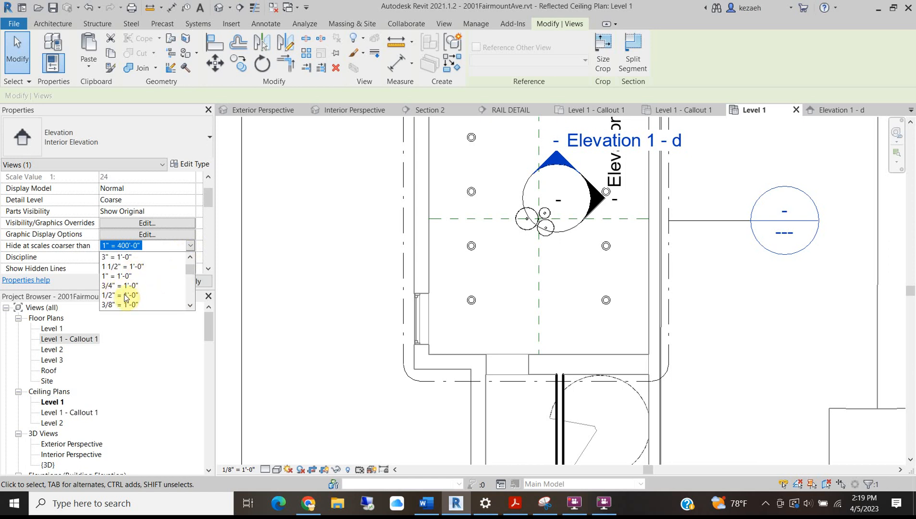
Set Elevation 1 - a to hide at scales coarser than 1/2" = 1'-0"
left_click(590, 214)
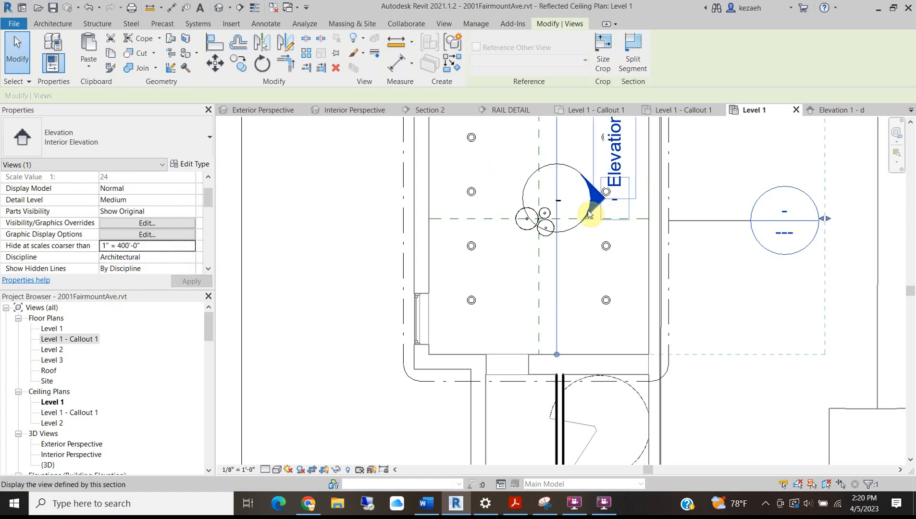
left_click(193, 248)
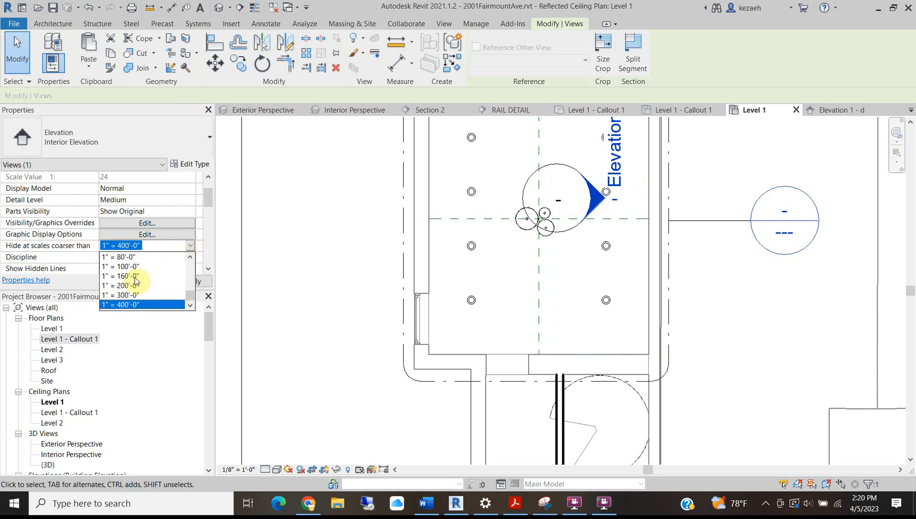
scroll(136, 279, "up", 7)
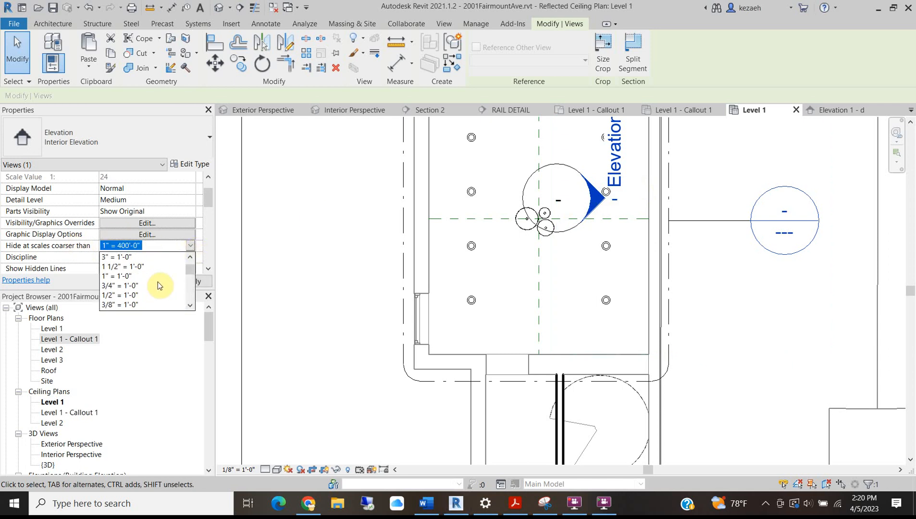
left_click(120, 295)
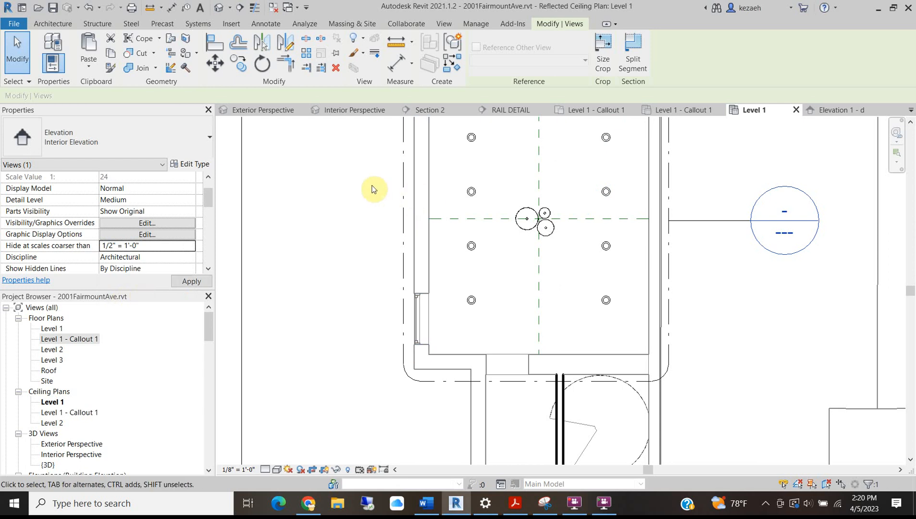
Check in the Level 1 - Callout 1 floor plan that the Elevation 1 - a and Elevation 1 - d markers display and inspect their scale-hiding setting
left_click(299, 172)
scroll(462, 216, "down", 3)
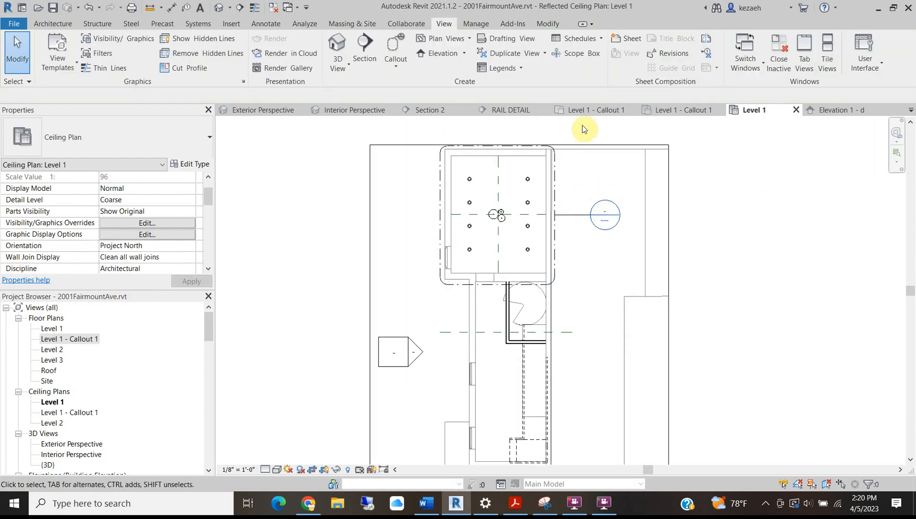
left_click(582, 111)
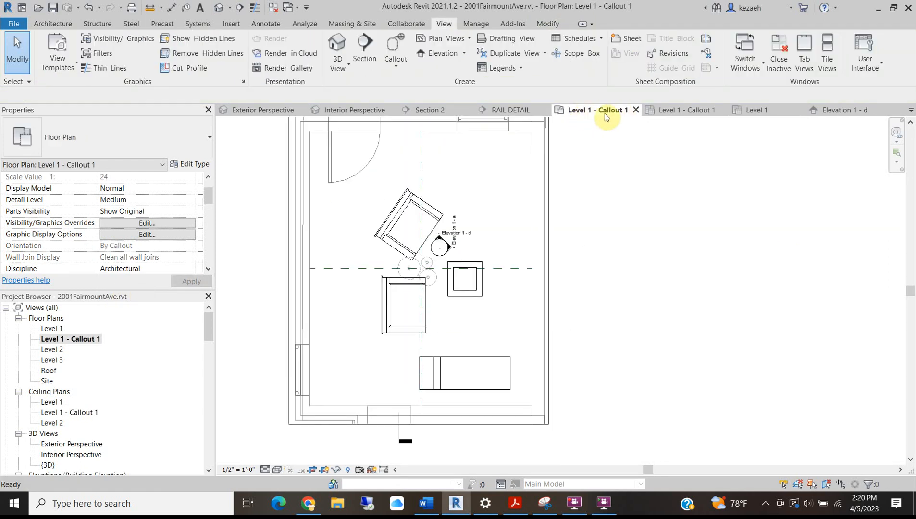
scroll(461, 238, "up", 4)
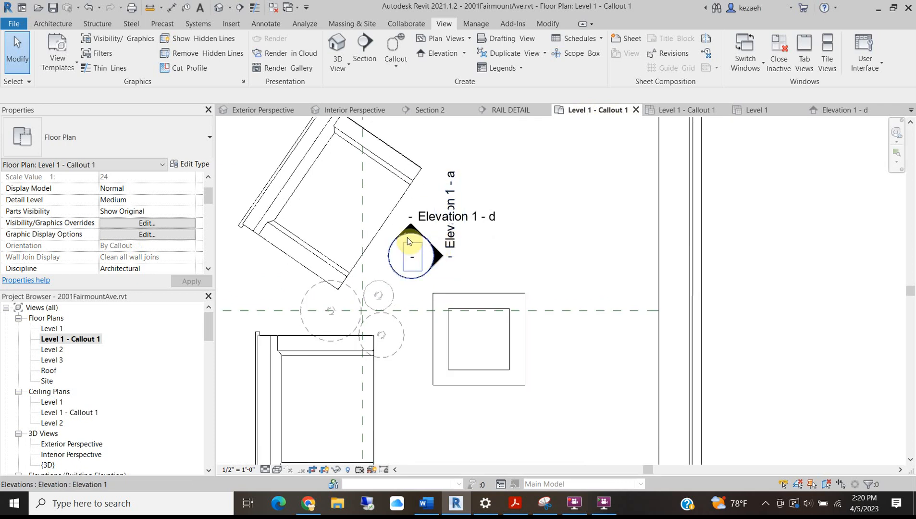
left_click(401, 228)
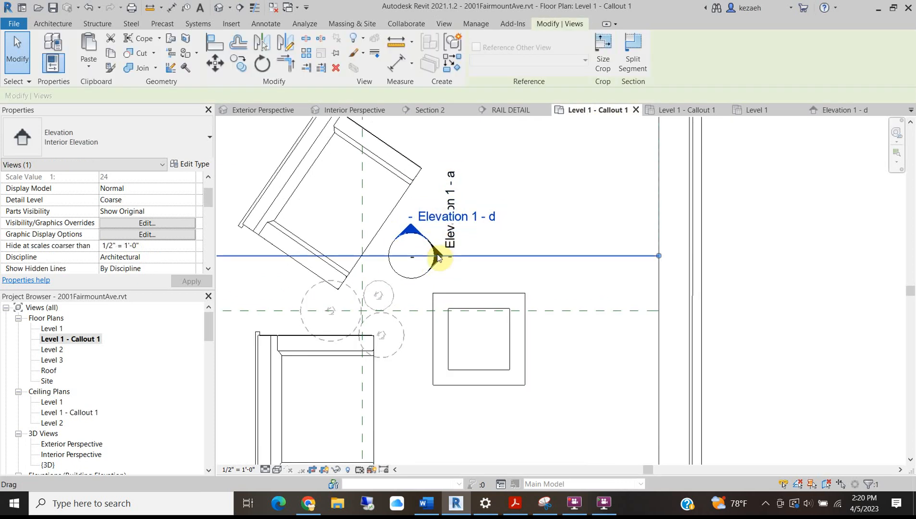
left_click(440, 262)
scroll(440, 250, "down", 3)
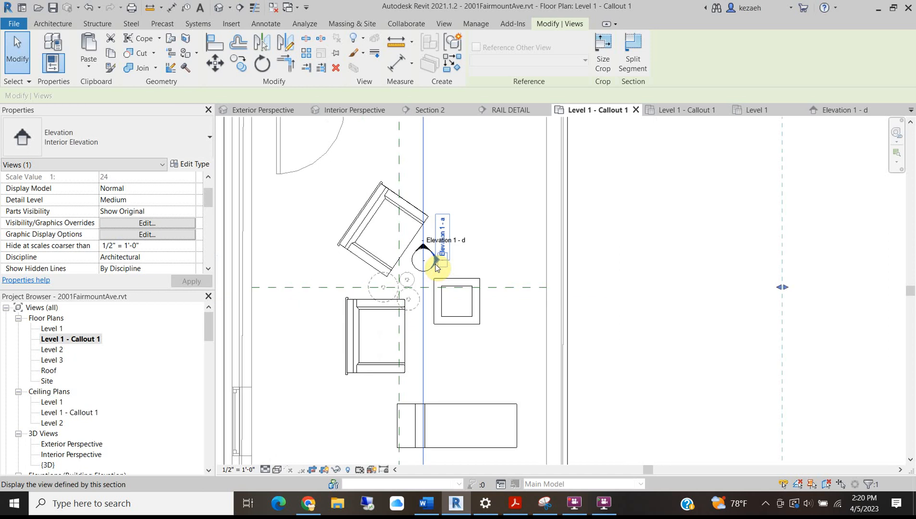
scroll(423, 252, "up", 3)
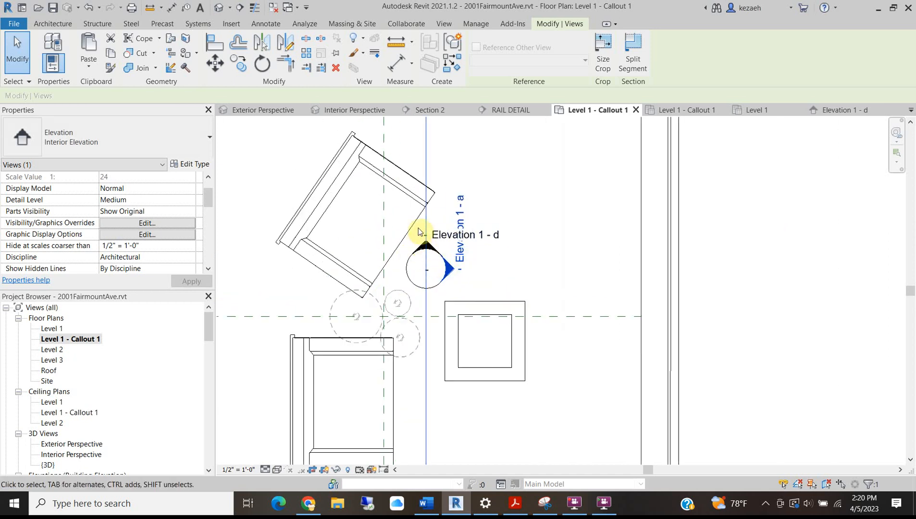
scroll(419, 226, "down", 2)
left_click_drag(423, 227, 361, 225)
scroll(380, 229, "down", 2)
left_click(563, 216)
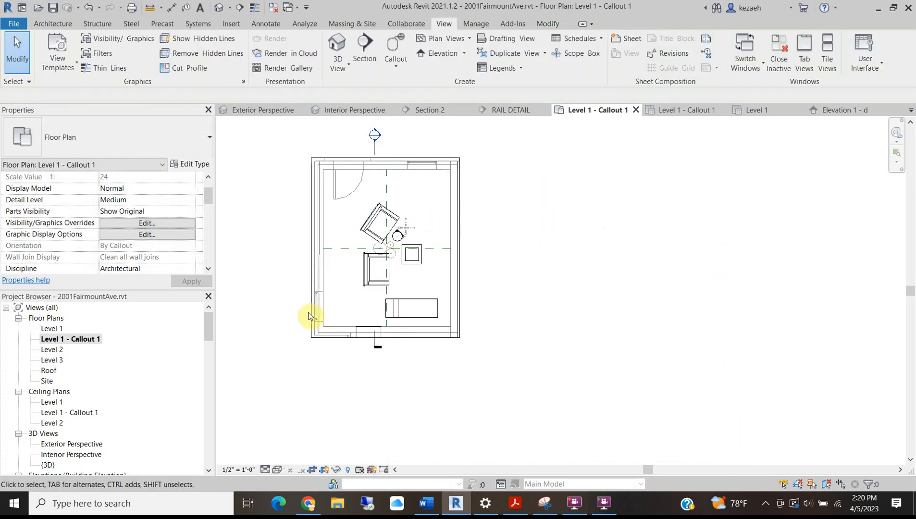
Open Elevation 1 - a and raise the lower edge of its crop region to the Level 1 line
scroll(407, 240, "up", 3)
double_click(419, 235)
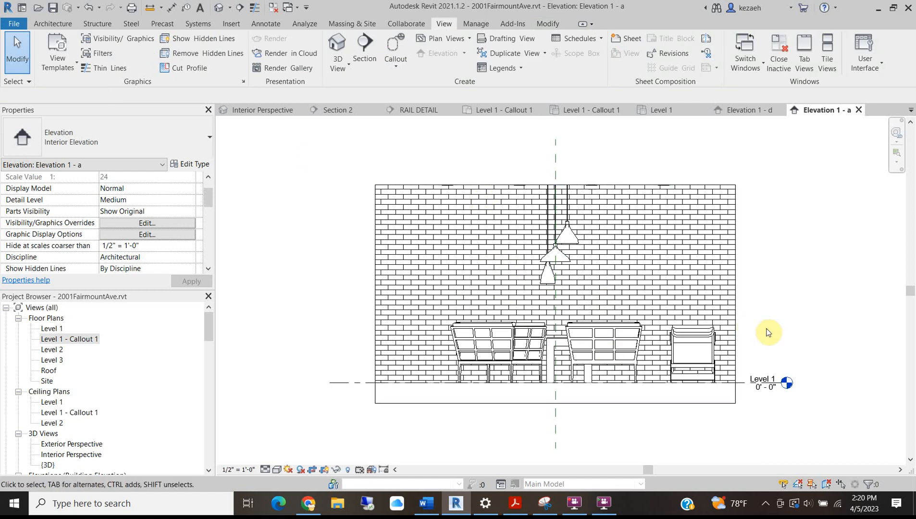
left_click(554, 403)
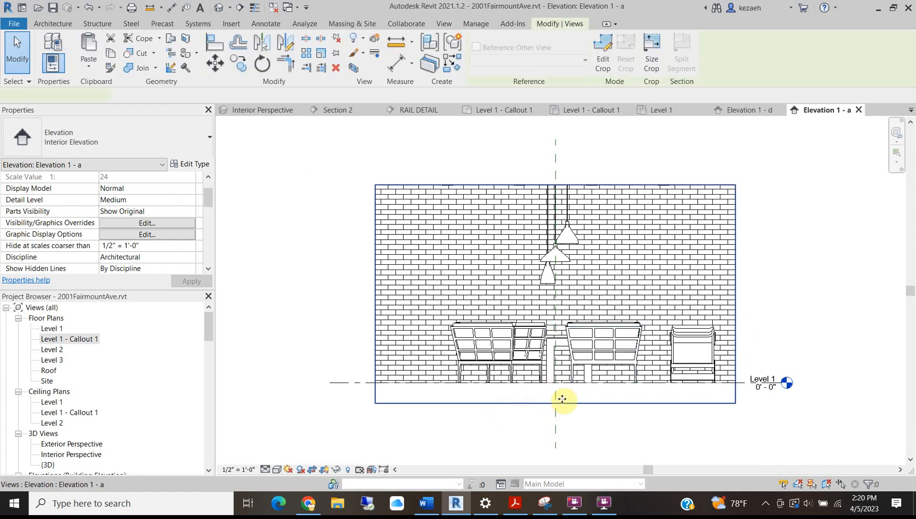
left_click(554, 404)
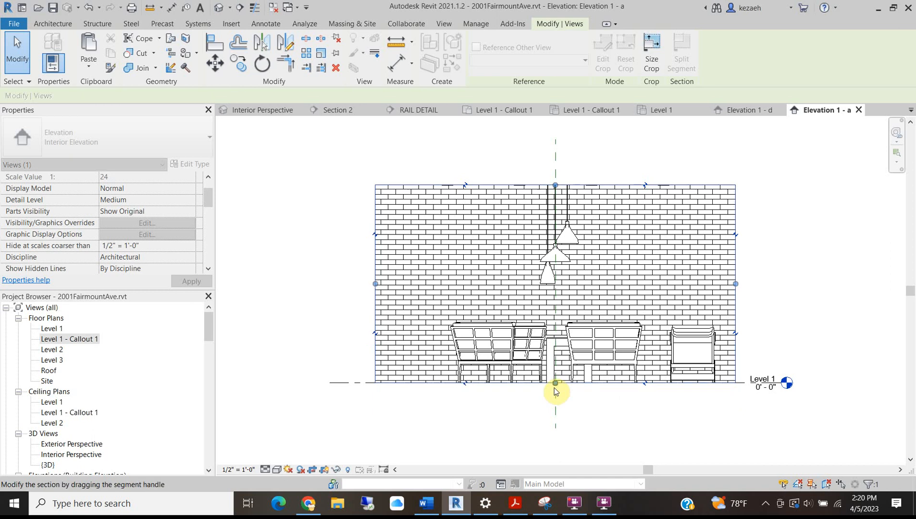
left_click_drag(554, 389, 555, 386)
left_click(472, 442)
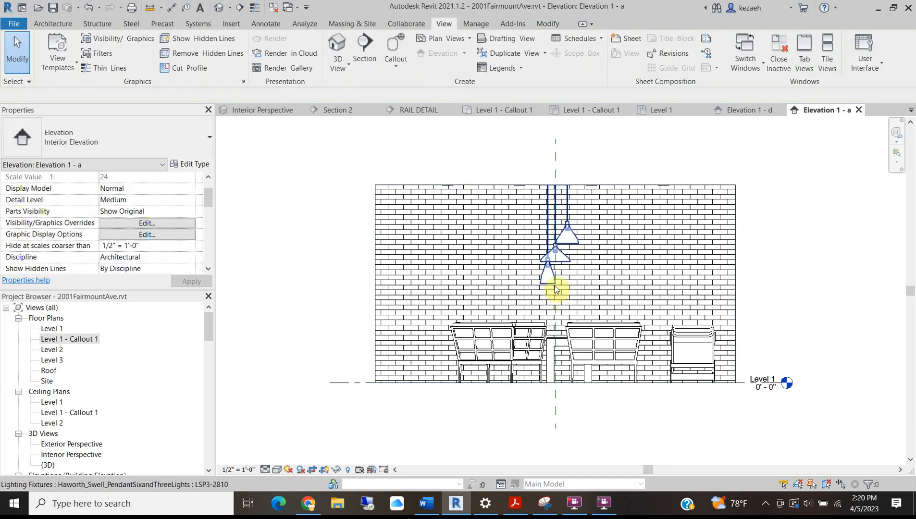
Add an aligned dimension from the underside of the lowest pendant shade to the Level 1 line, placed left of the brick wall
scroll(557, 289, "up", 3)
key("d")
key("i")
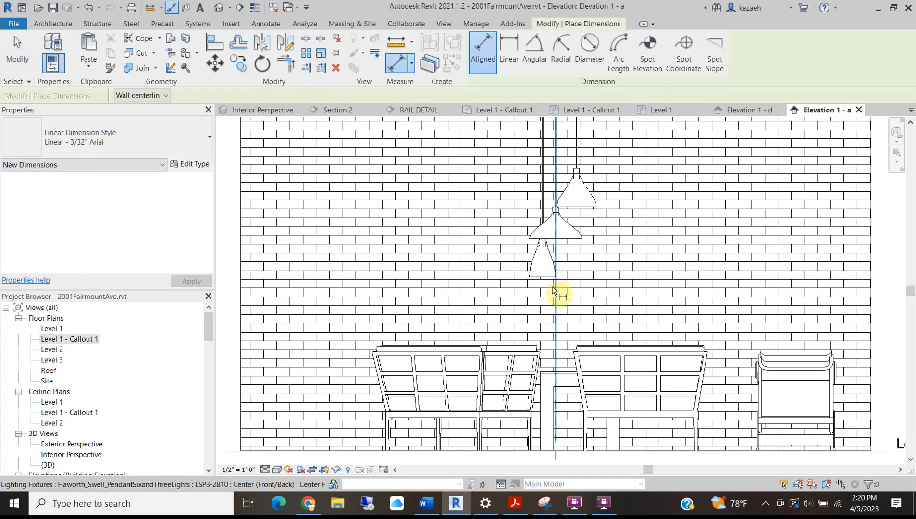
left_click(556, 288)
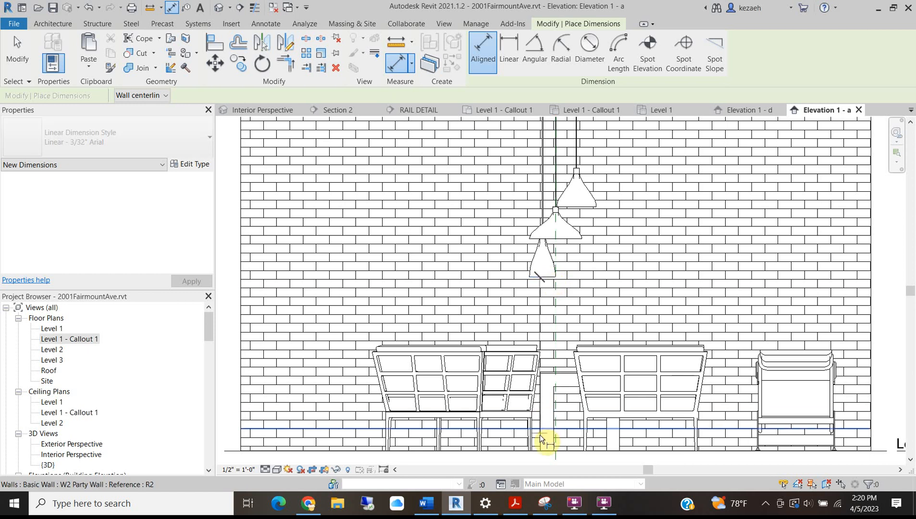
left_click(536, 452)
scroll(462, 394, "down", 2)
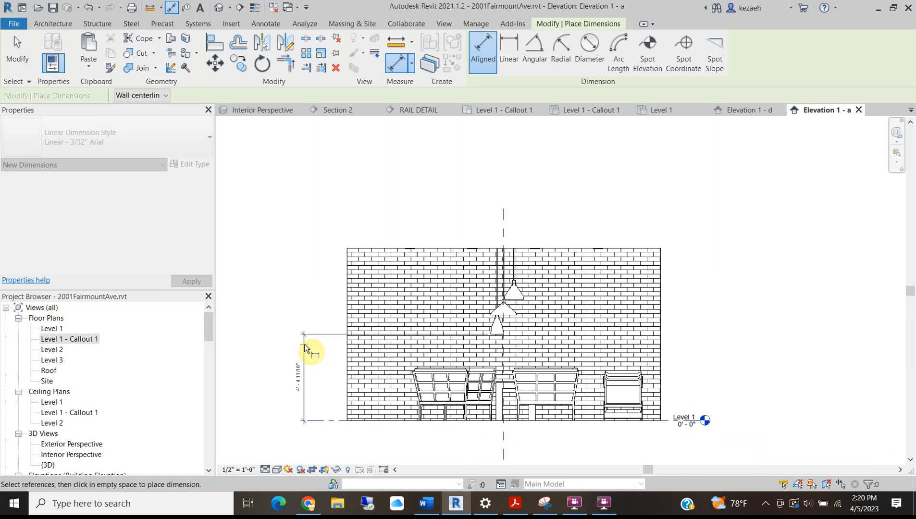
left_click(313, 346)
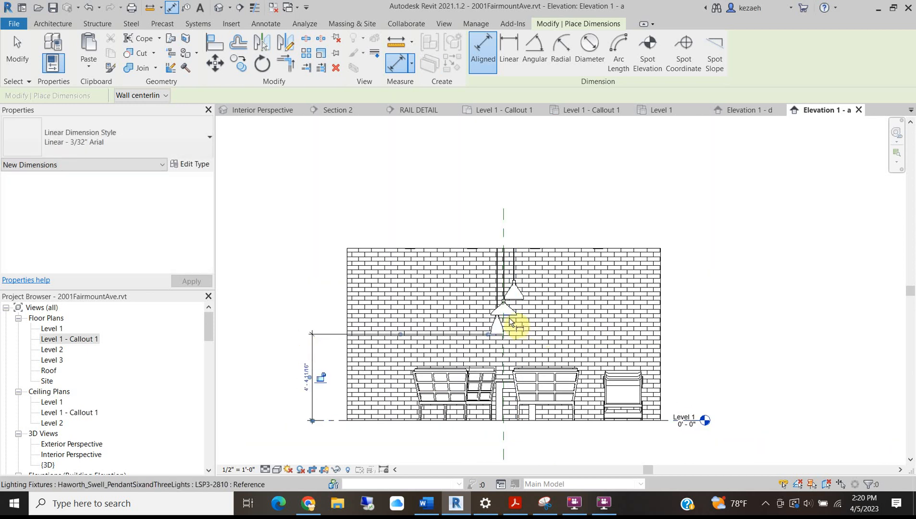
Dimension the undersides of the middle and highest pendant shades from the Level 1 line, stacking both dimensions outside the first one
left_click(510, 316)
left_click(514, 419)
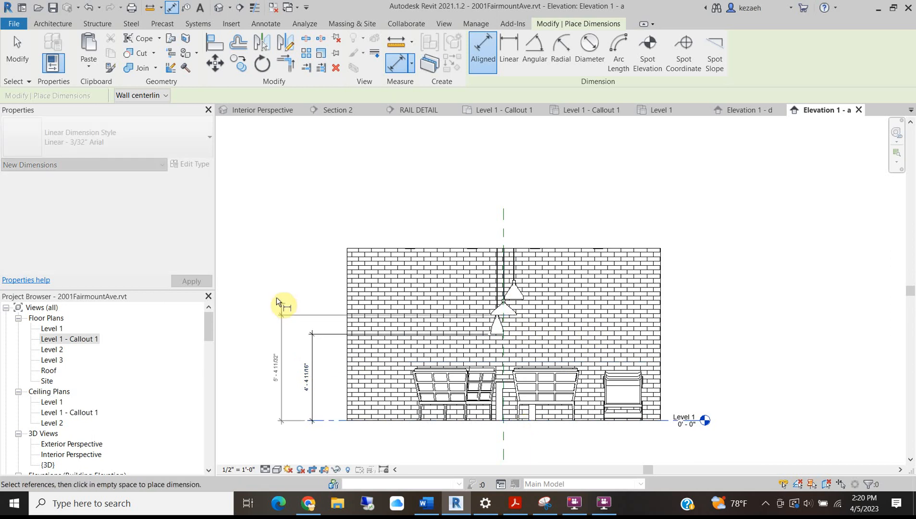
left_click(295, 302)
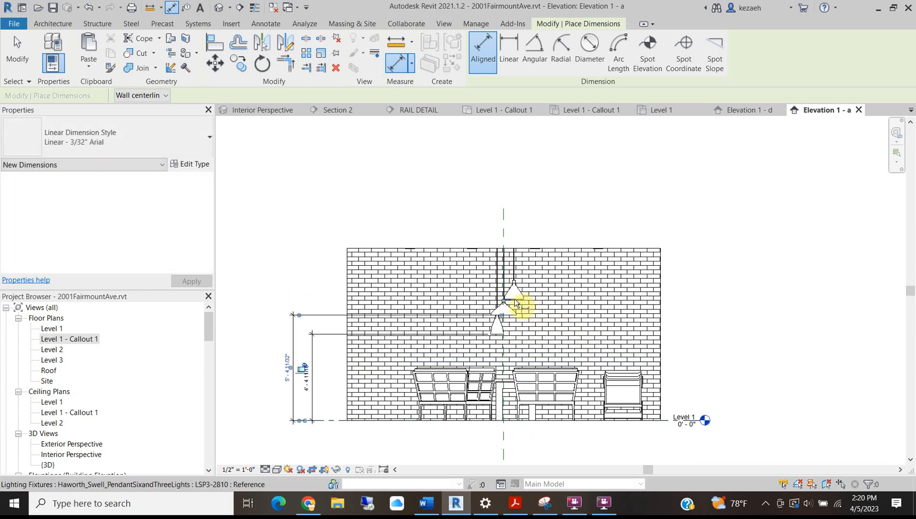
left_click(515, 299)
left_click(360, 332)
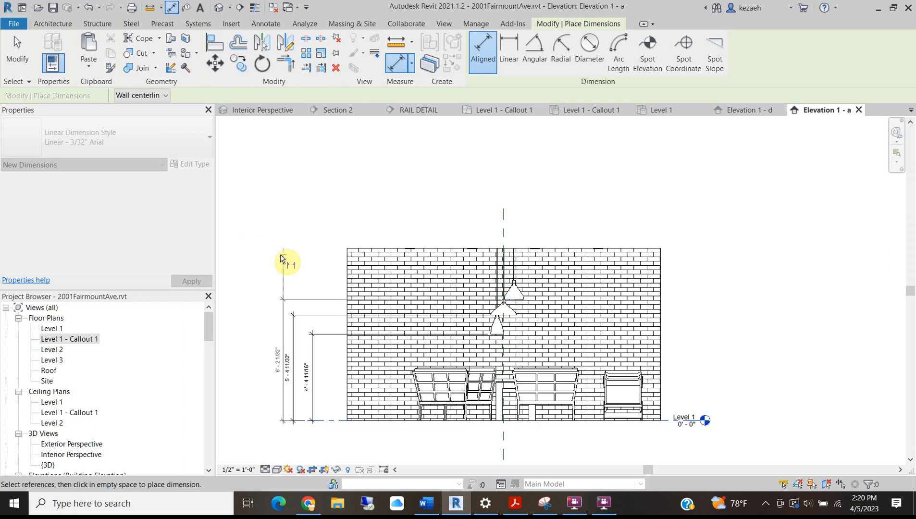
left_click(273, 260)
scroll(459, 333, "up", 3)
middle_click_drag(464, 339, 587, 276)
key("Escape")
key("Escape")
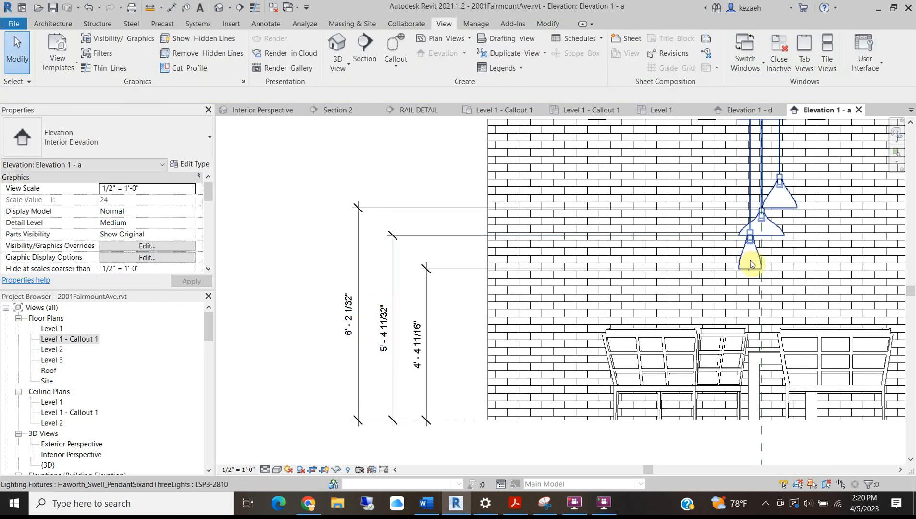
Set the height of the pendant fixture's lowest shade above Level 1 to 4'-6"
left_click(752, 264)
left_click(418, 353)
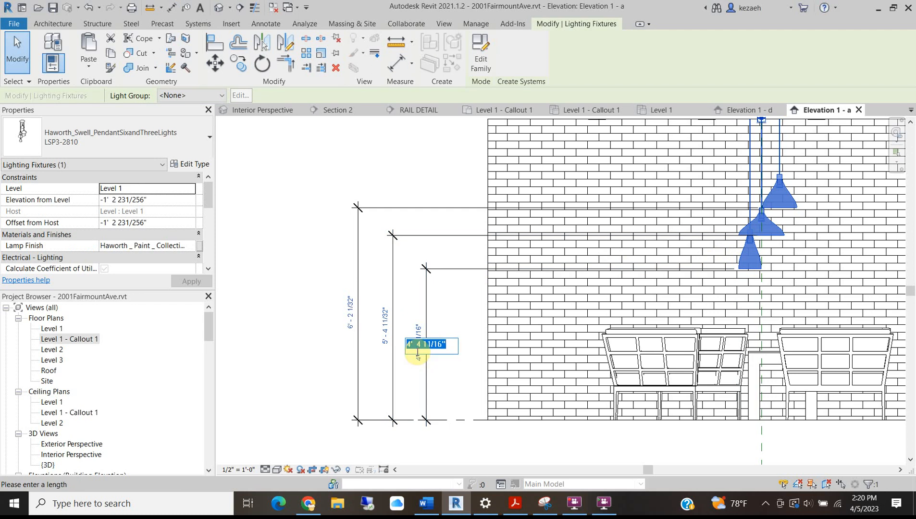
type("4'-6\"")
key("Return")
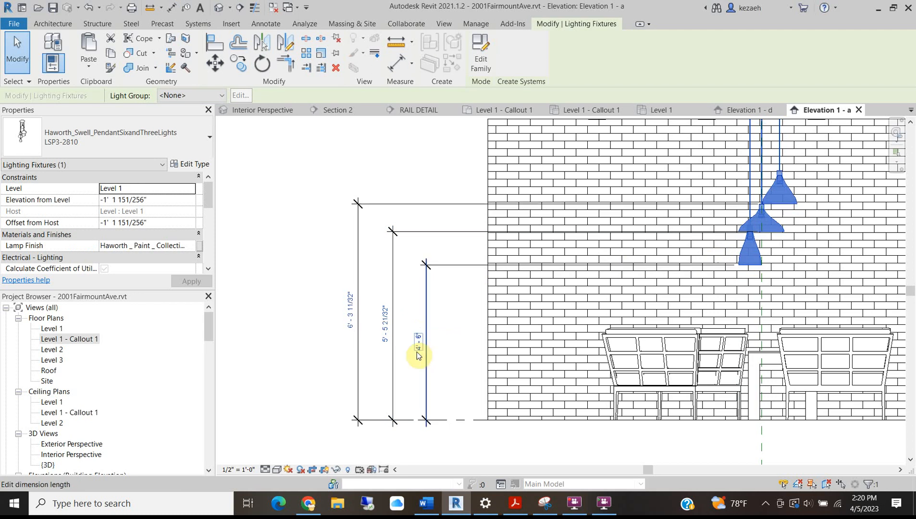
key("Escape")
scroll(674, 305, "down", 3)
scroll(519, 248, "up", 4)
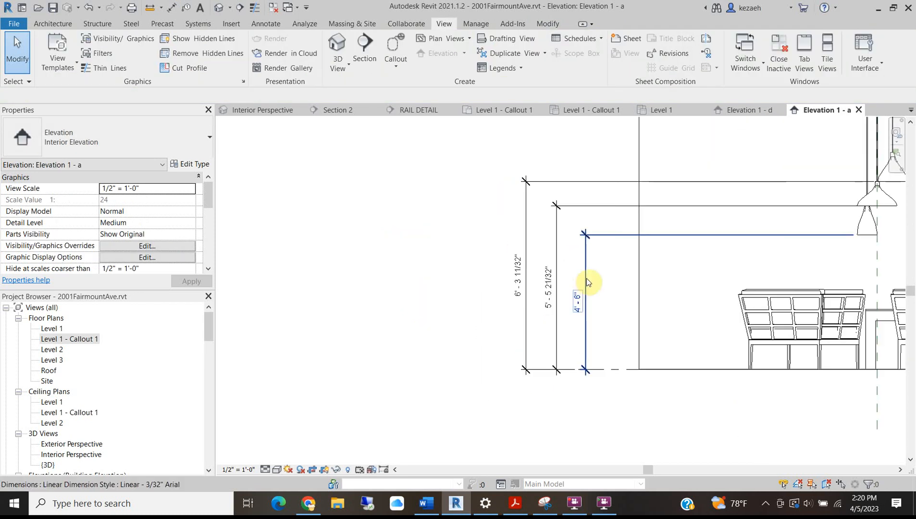
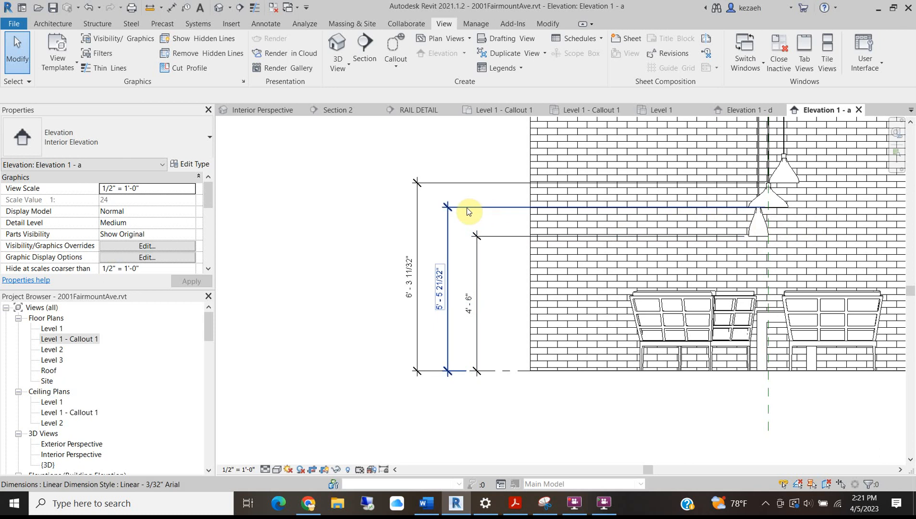
middle_click_drag(691, 275, 505, 264)
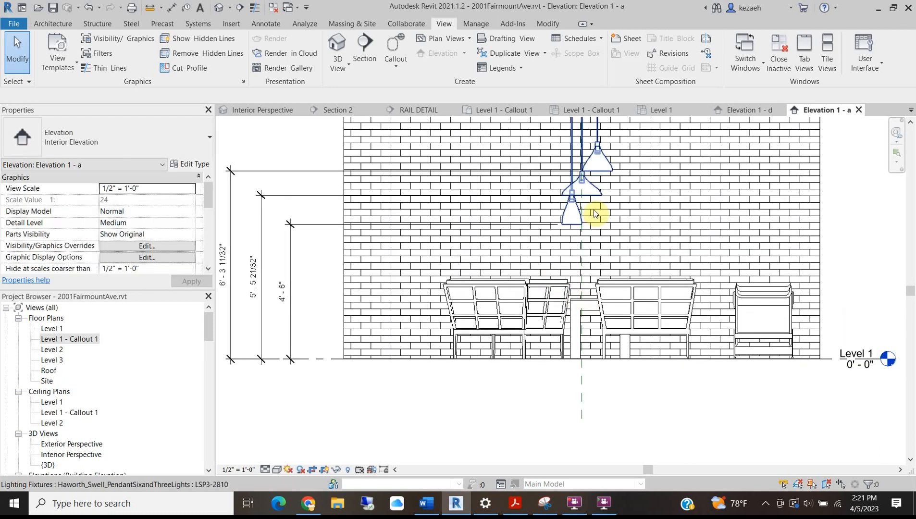
middle_click_drag(601, 216, 598, 297)
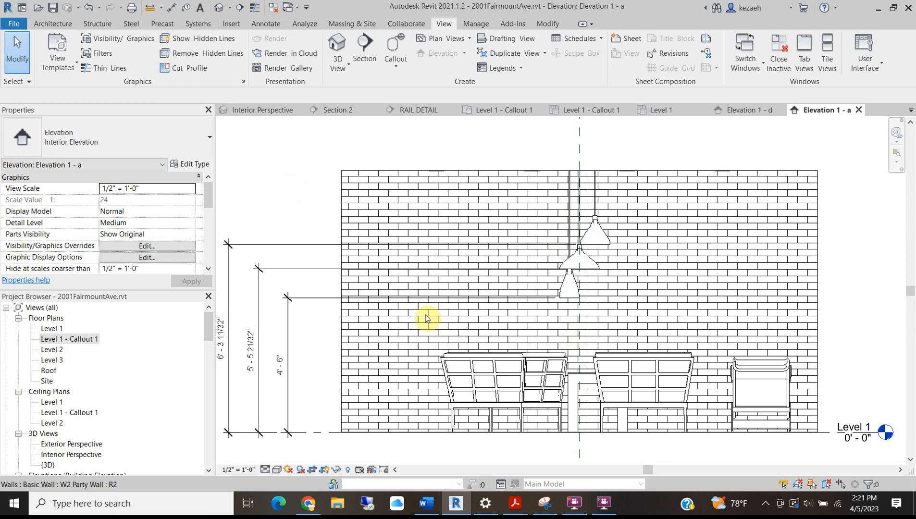
Override the brick party wall's graphics by element in this view so that it displays in halftone
left_click(395, 359)
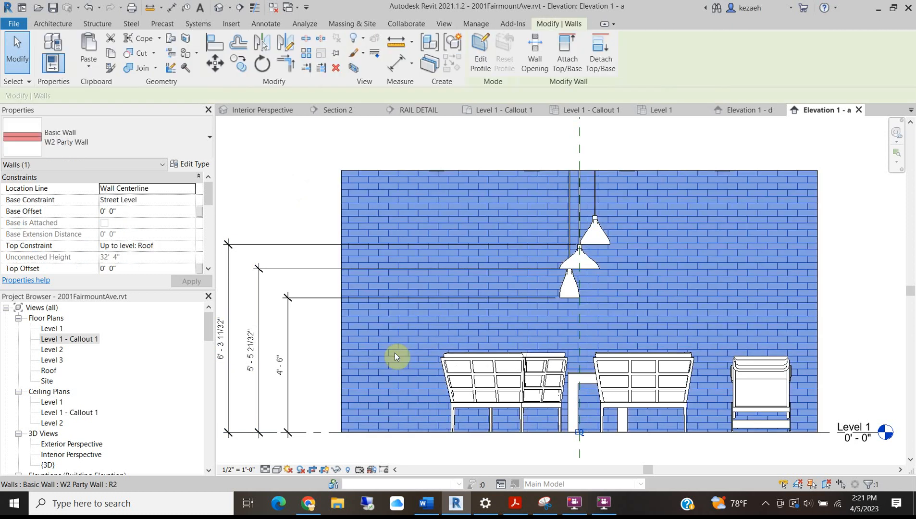
left_click(307, 194)
left_click_drag(213, 203, 206, 264)
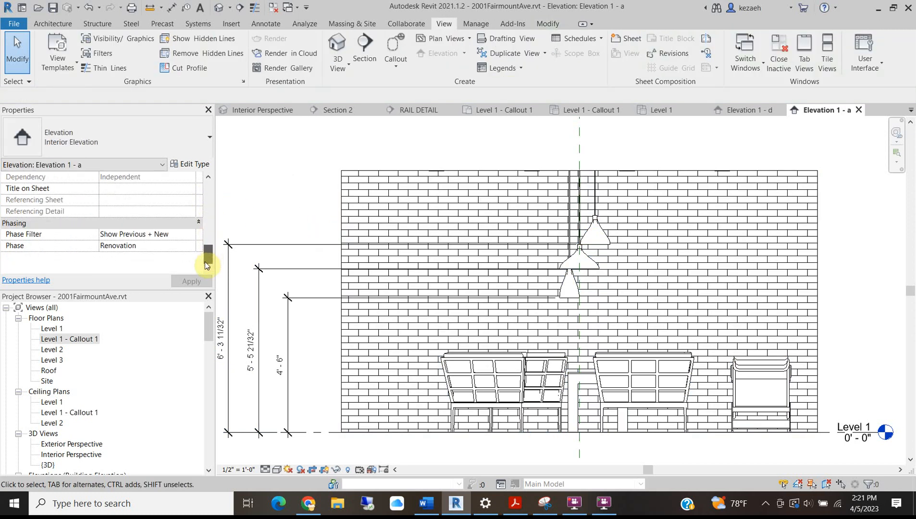
left_click(443, 227)
left_click(261, 184)
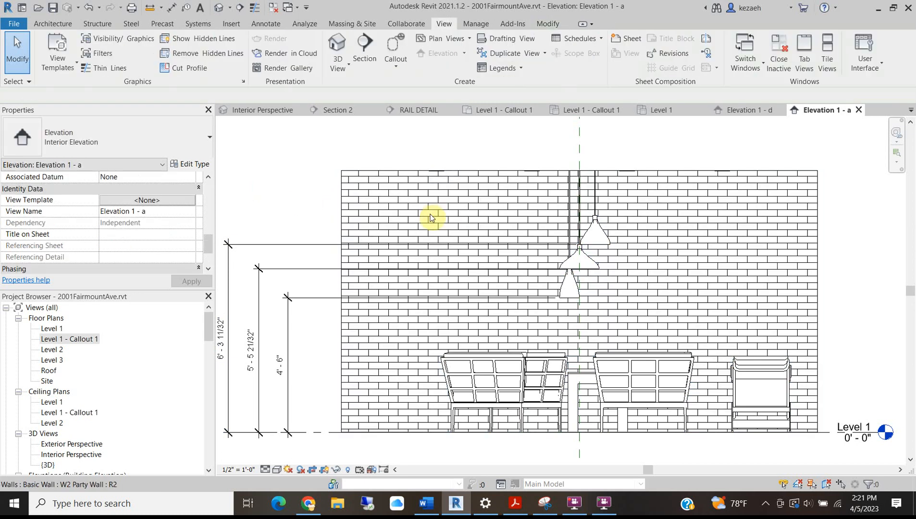
left_click(430, 215)
right_click(430, 217)
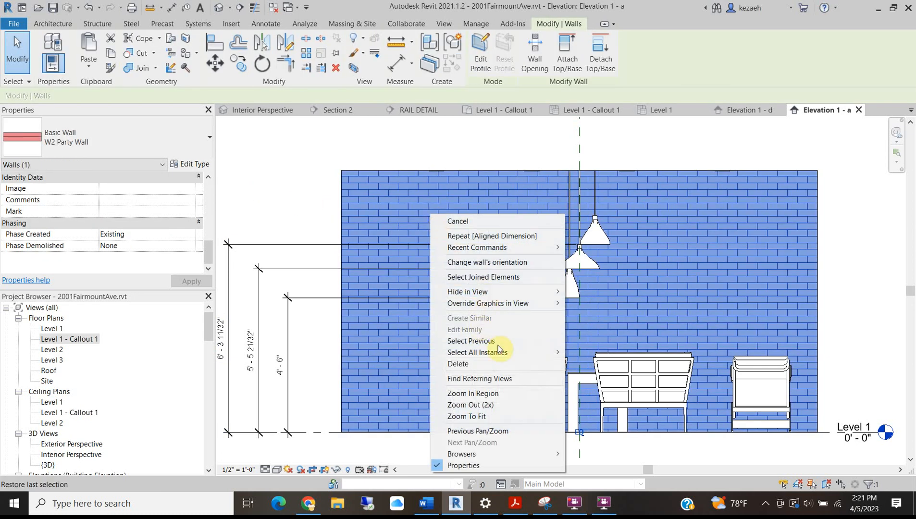
mouse_move(503, 307)
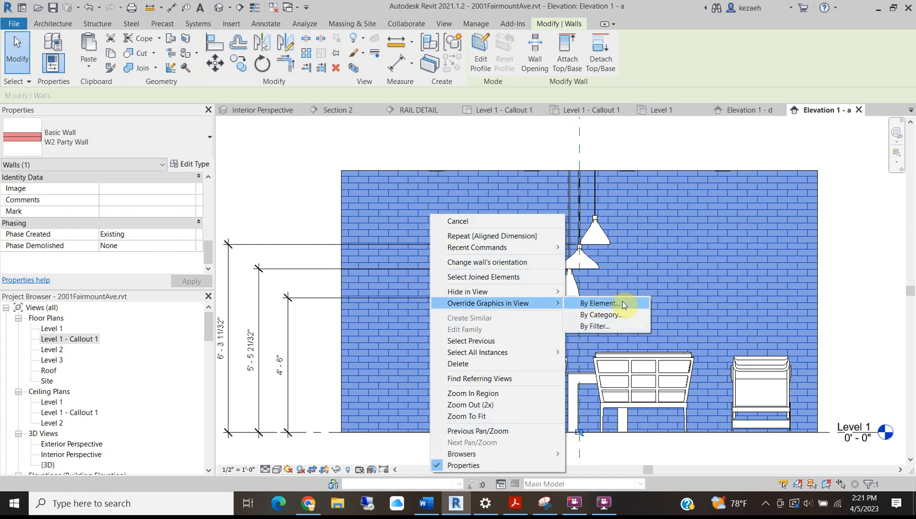
left_click(620, 304)
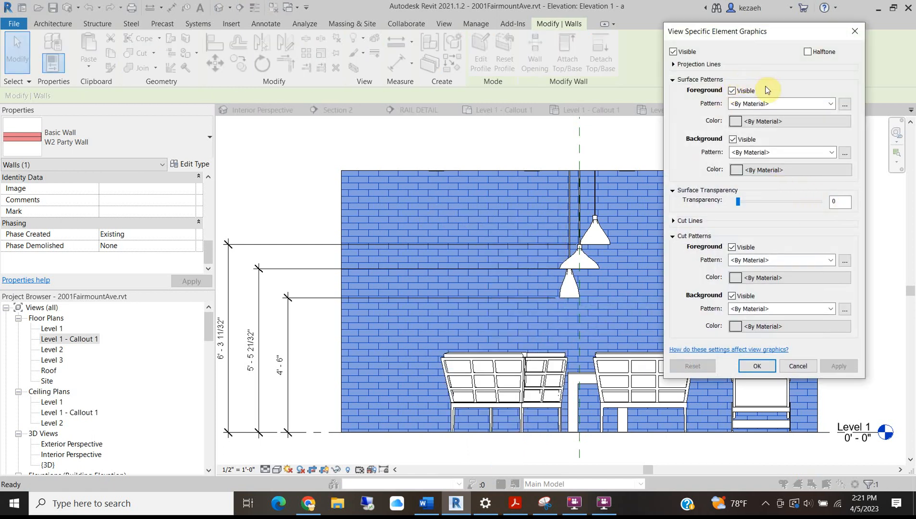
left_click(748, 368)
left_click(307, 192)
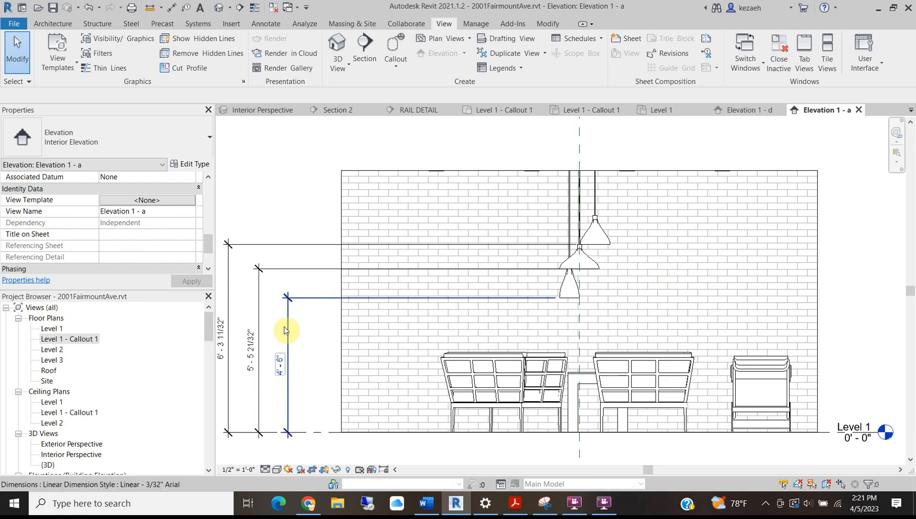
Add the suffix AFF to the 4'-6" dimension of the lowest pendant shade
scroll(483, 330, "down", 2)
scroll(334, 358, "up", 2)
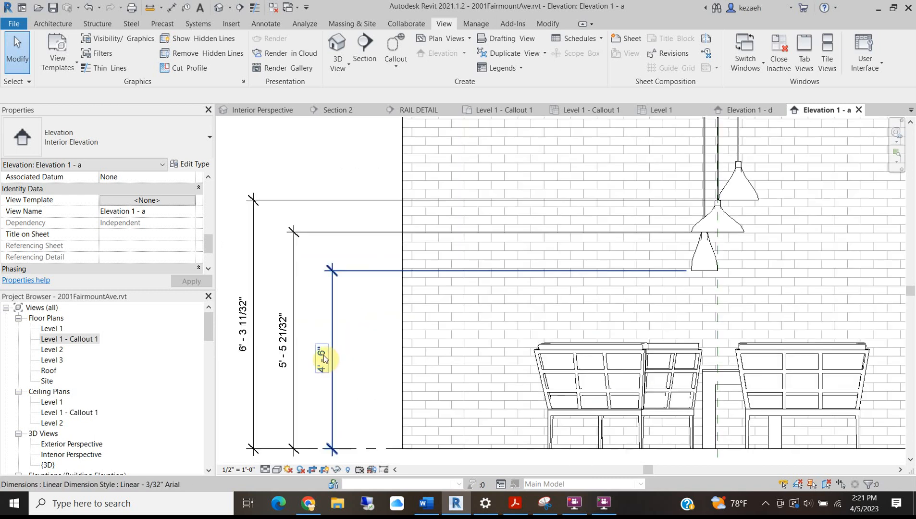
left_click(327, 349)
left_click(321, 351)
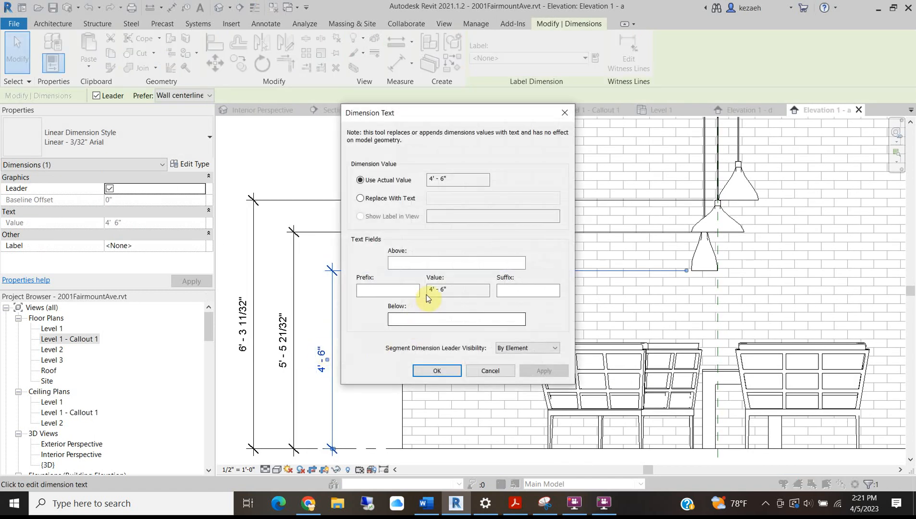
left_click(512, 291)
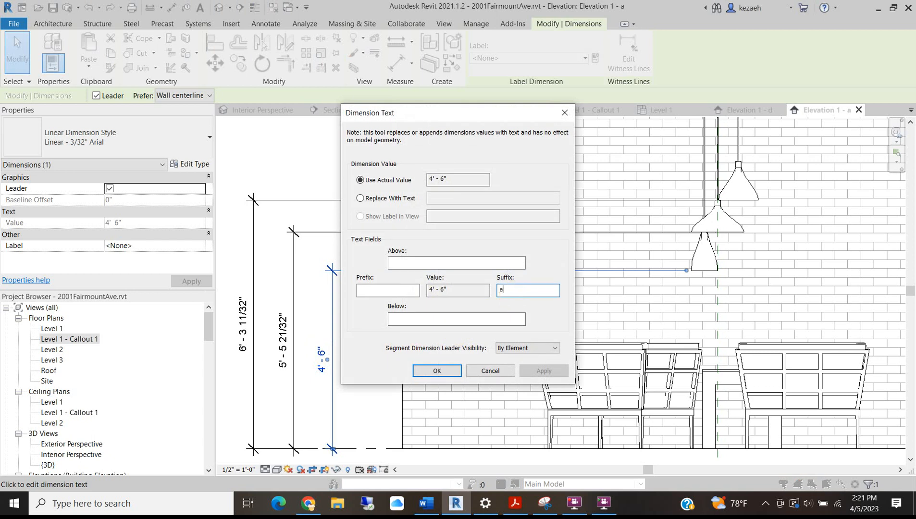
type("aff")
key("BackSpace")
key("BackSpace")
key("BackSpace")
type("AFF")
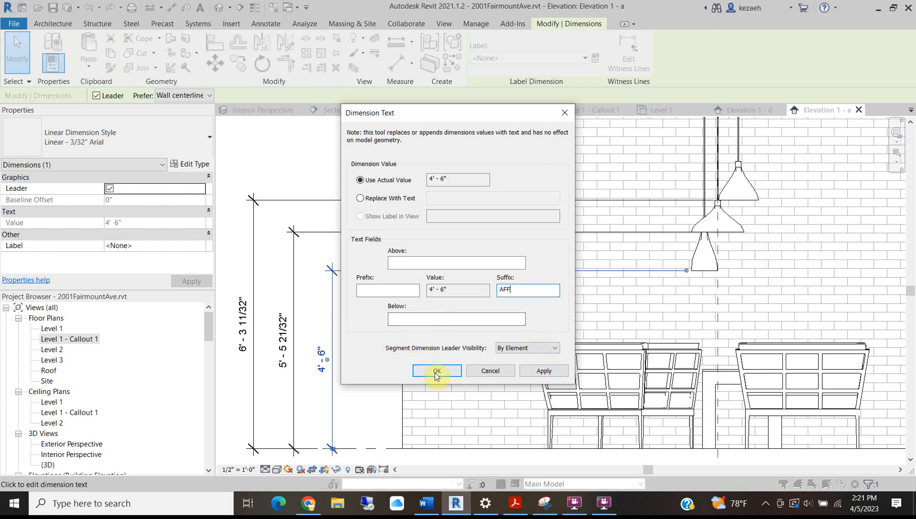
left_click(436, 372)
left_click(347, 185)
scroll(356, 270, "down", 3)
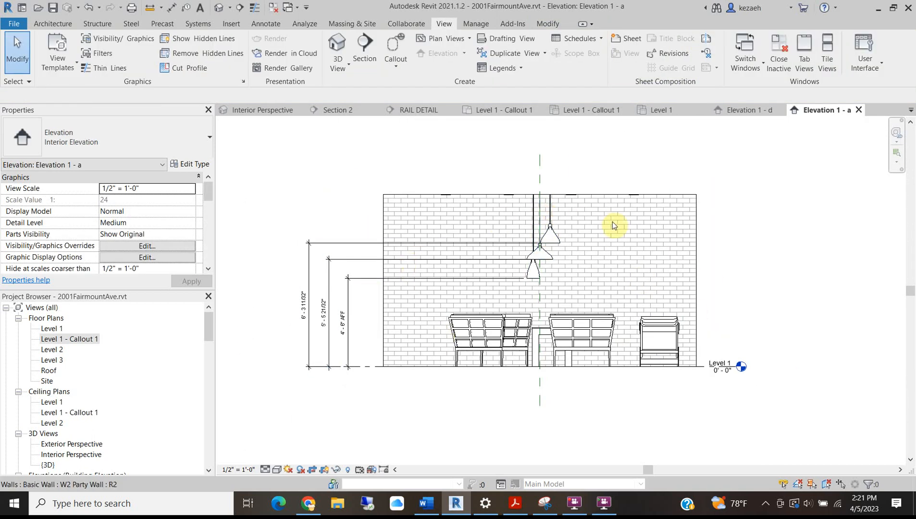
Start loading a family and browse the English-Imperial library to its Furniture folder
scroll(602, 272, "up", 2)
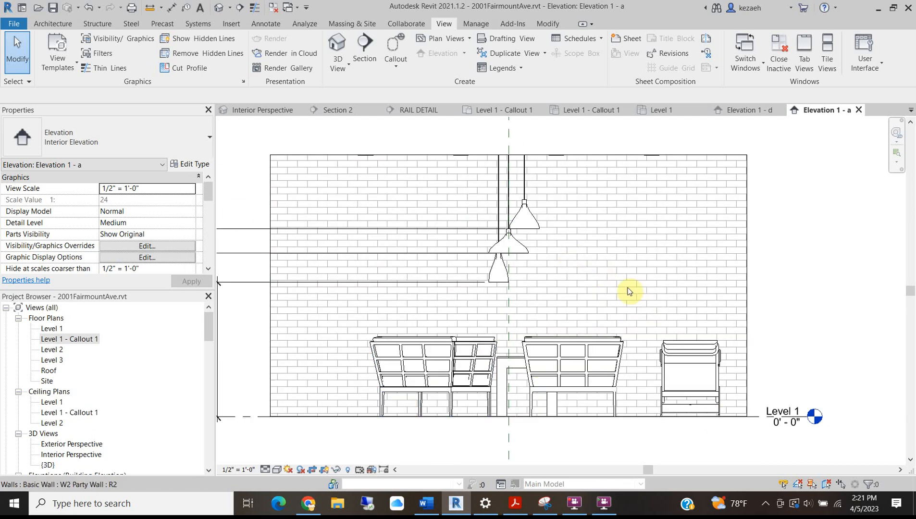
left_click(231, 25)
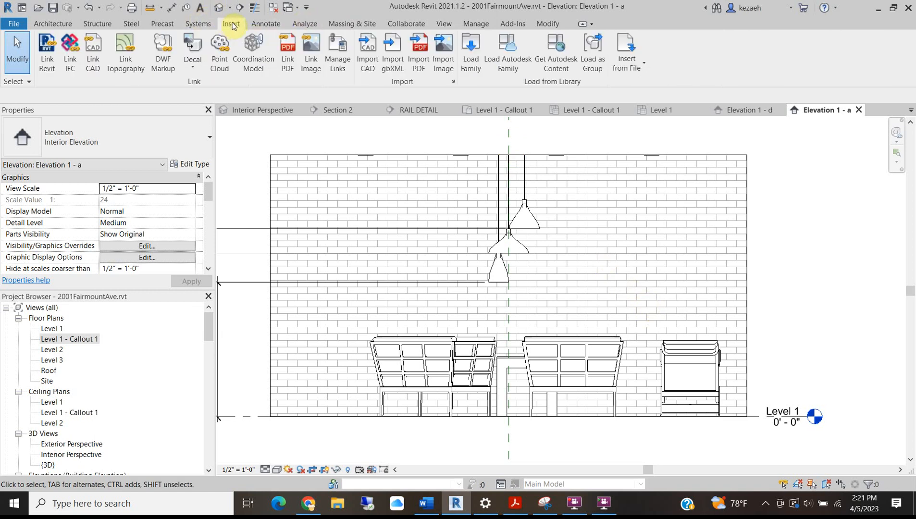
left_click(471, 46)
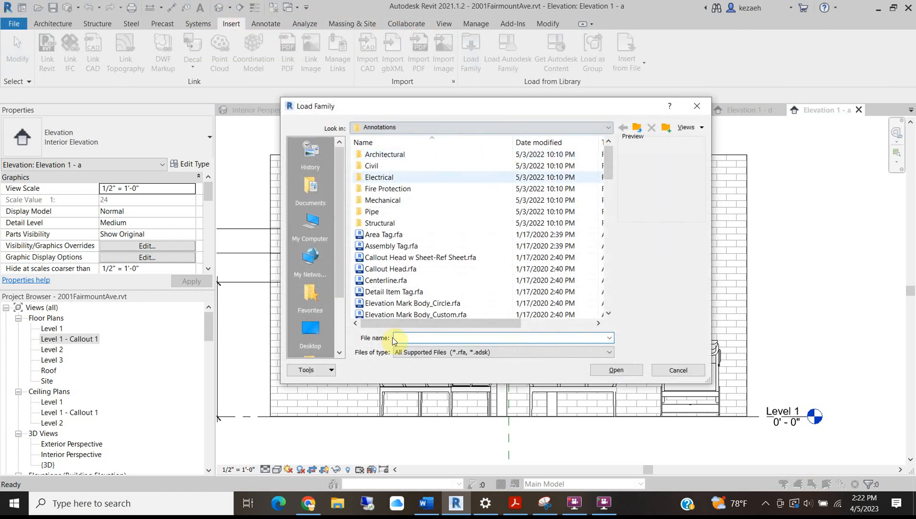
double_click(373, 154)
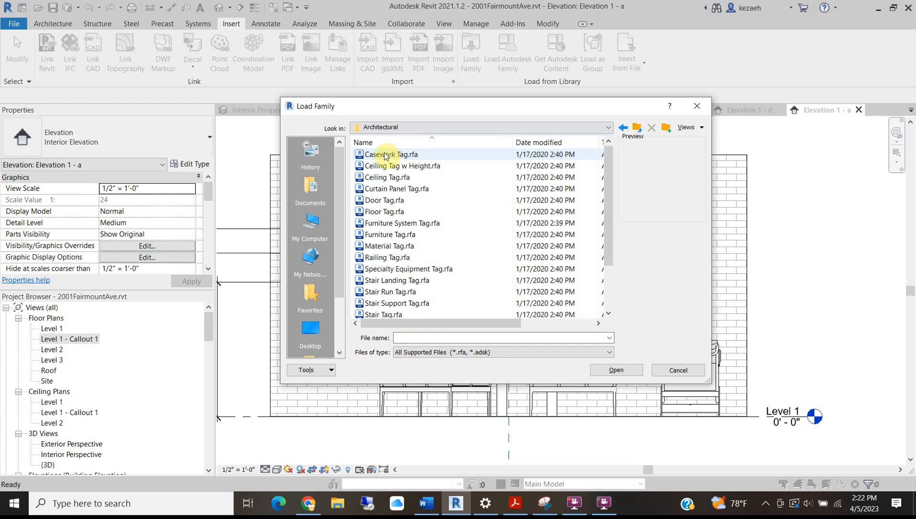
left_click(406, 131)
left_click(404, 209)
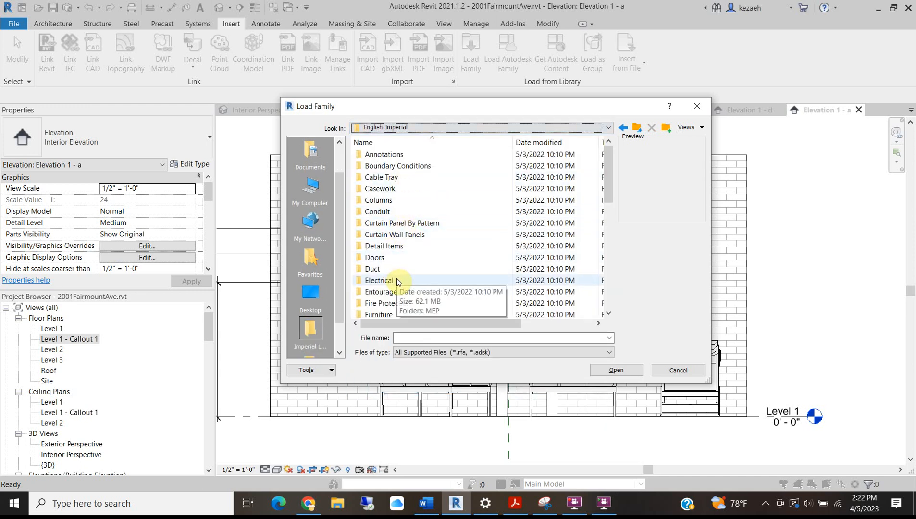
scroll(396, 278, "down", 4)
left_click_drag(606, 219, 606, 204)
double_click(392, 211)
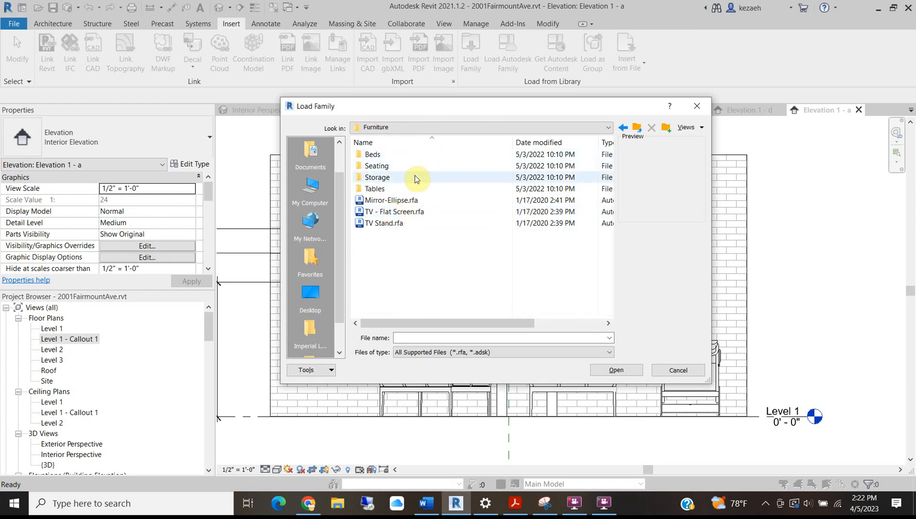
Compare the previews of the furniture families and load TV - Flat Screen.rfa into the project
left_click(397, 211)
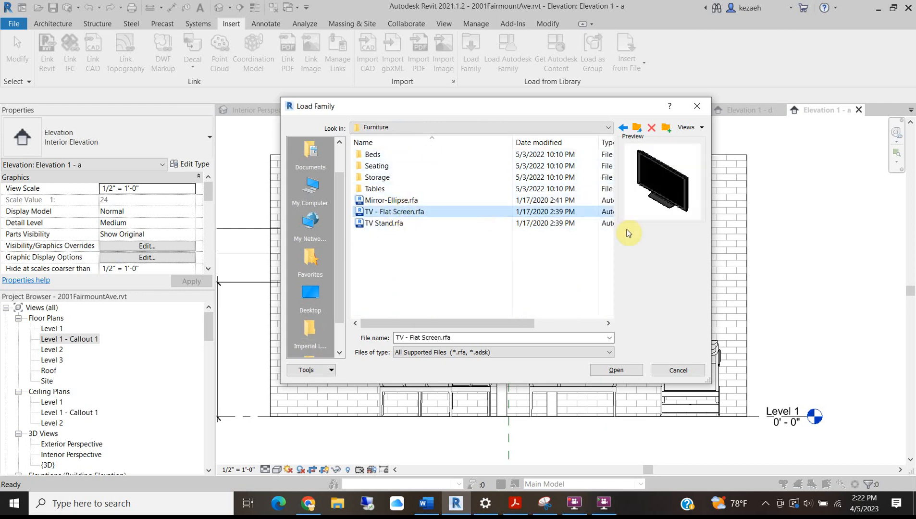
left_click(390, 200)
left_click(395, 224)
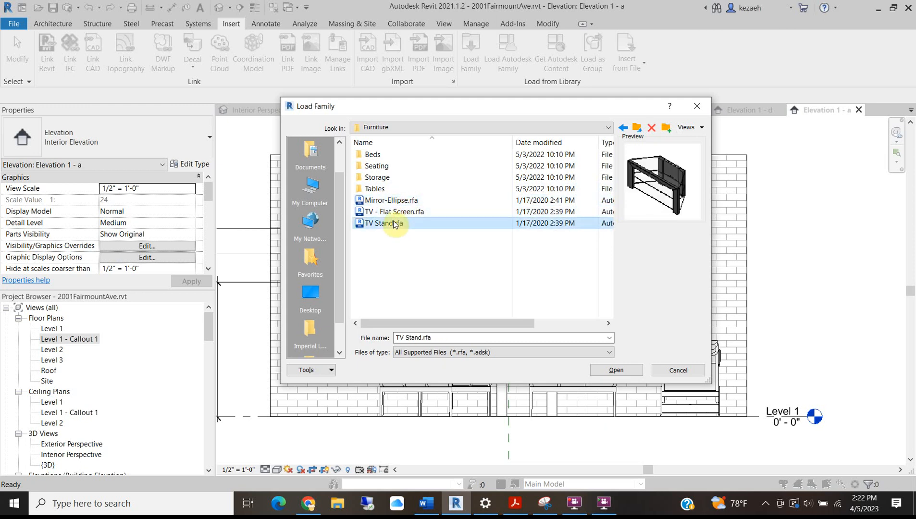
left_click(397, 213)
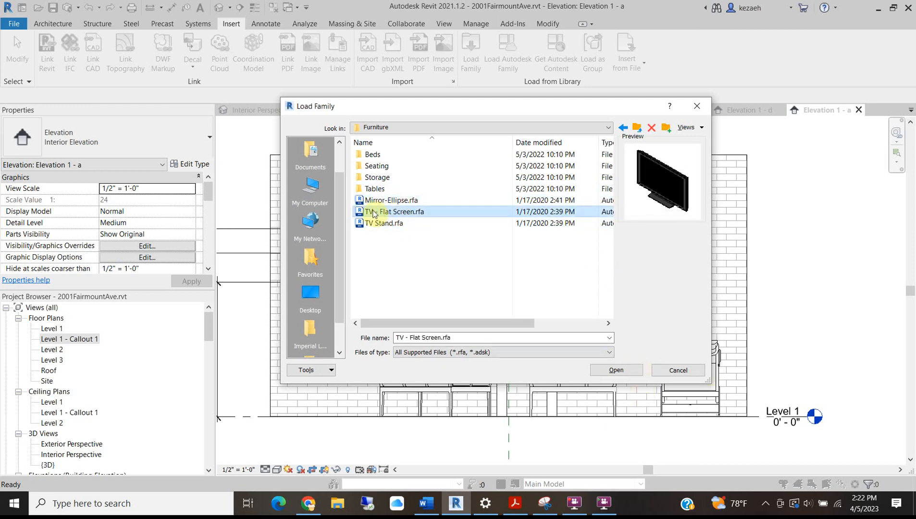
left_click(635, 369)
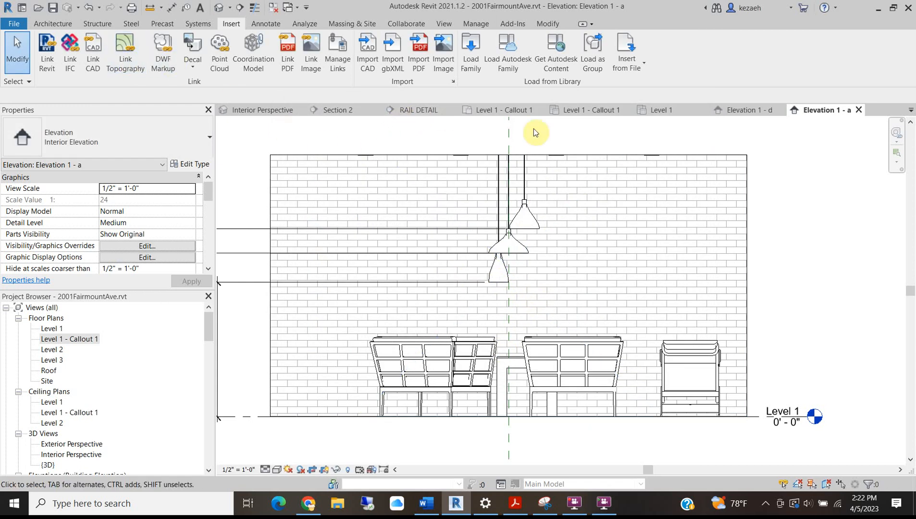
Place a 32" TV - Flat Screen component beside the coffee table in the Level 1 - Callout 1 floor plan
right_click(526, 185)
double_click(64, 340)
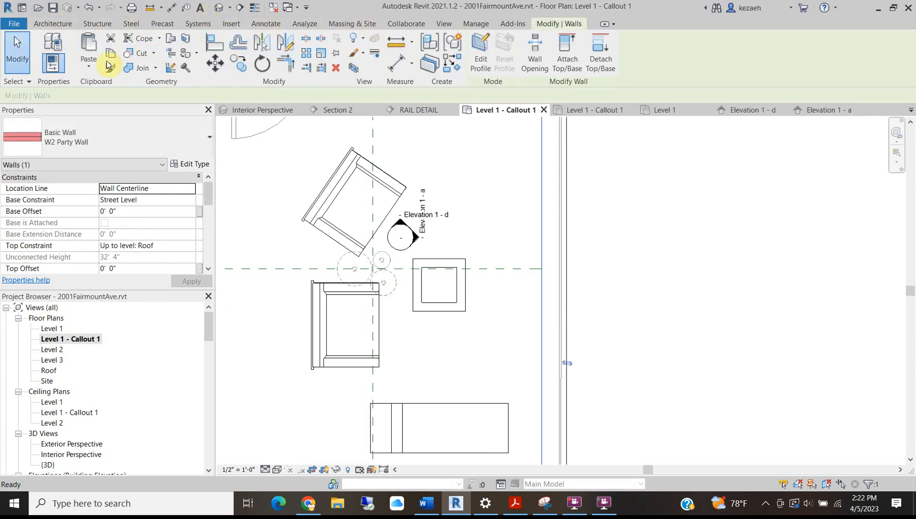
left_click(50, 24)
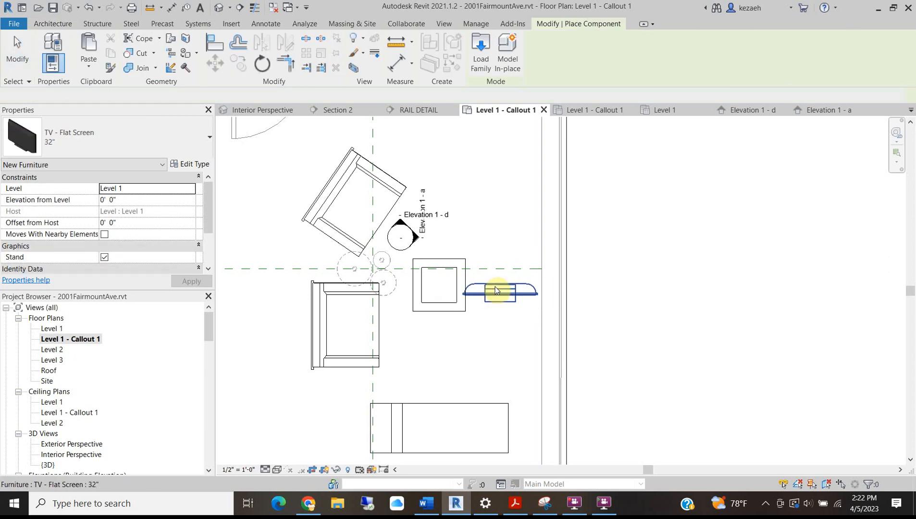
left_click(497, 290)
key("Escape")
Rotate the TV 90° and set it against the party wall beside the coffee table, with its stand turned off
left_click(261, 65)
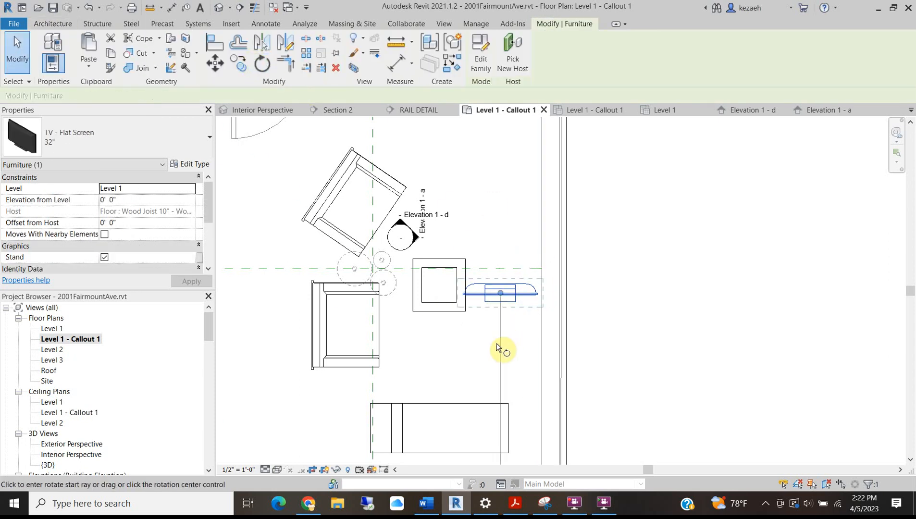
left_click(502, 361)
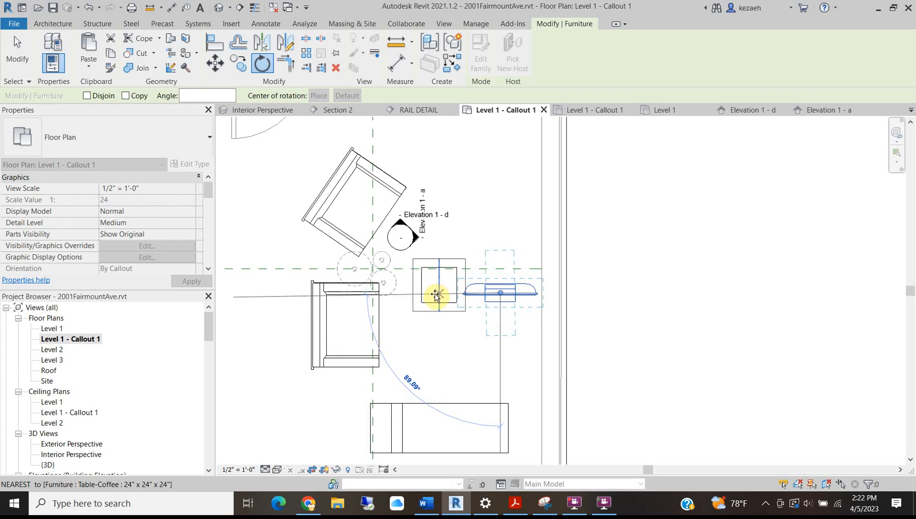
left_click(260, 303)
left_click_drag(500, 304, 529, 288)
scroll(583, 280, "down", 3)
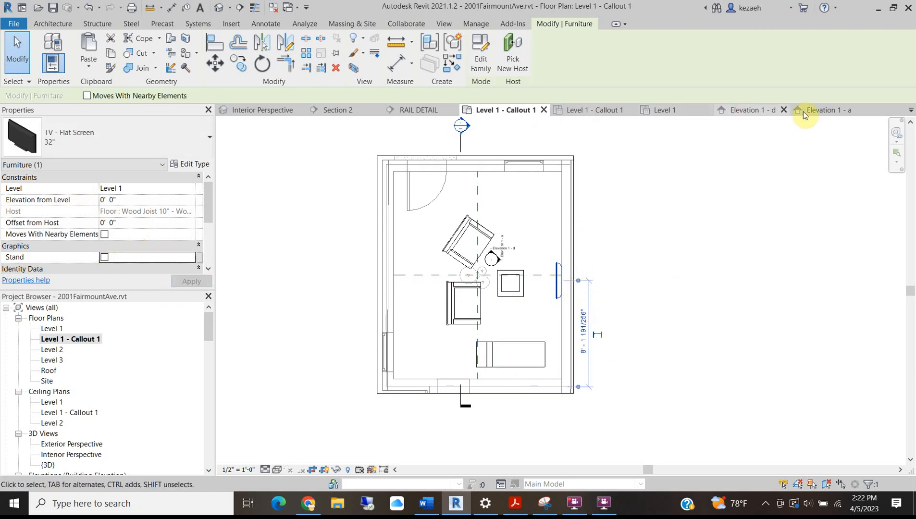
In the Elevation 1 - a view, set the TV's elevation from Level 1 to 4'-0"
left_click(828, 112)
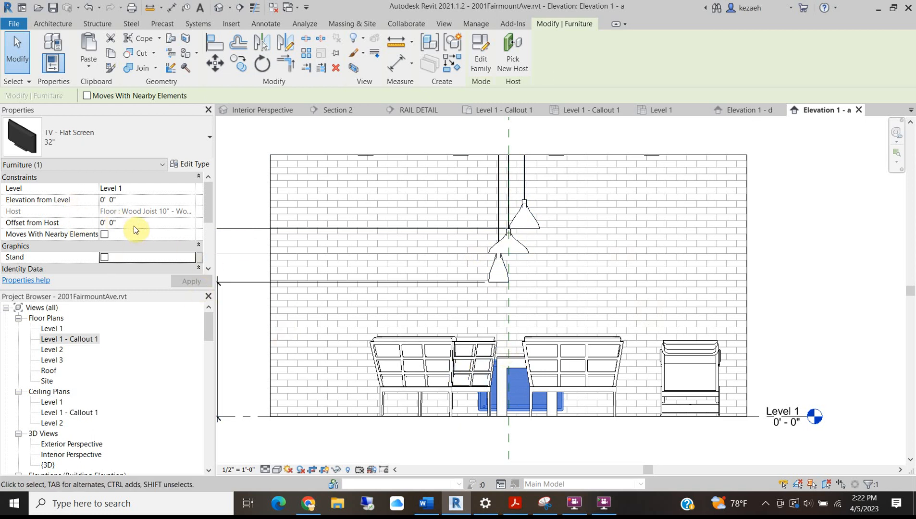
left_click(138, 200)
type("4'")
key("Return")
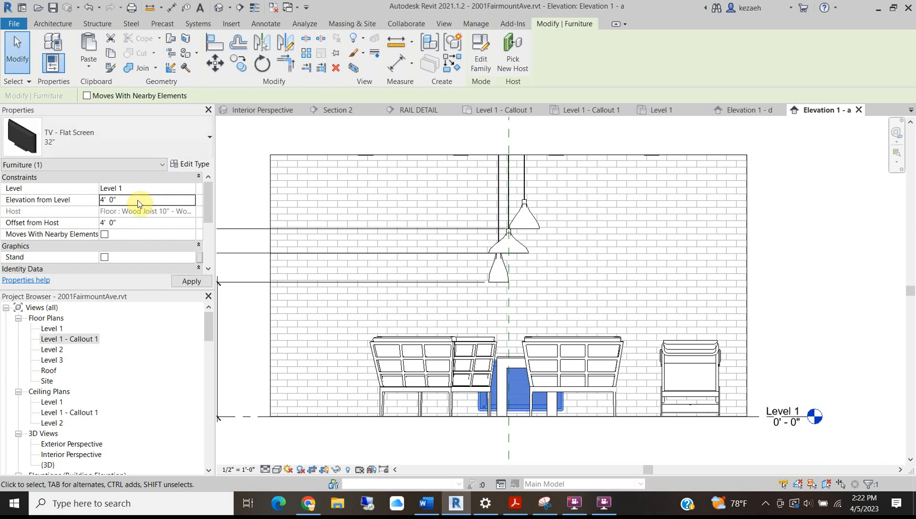
left_click(534, 268)
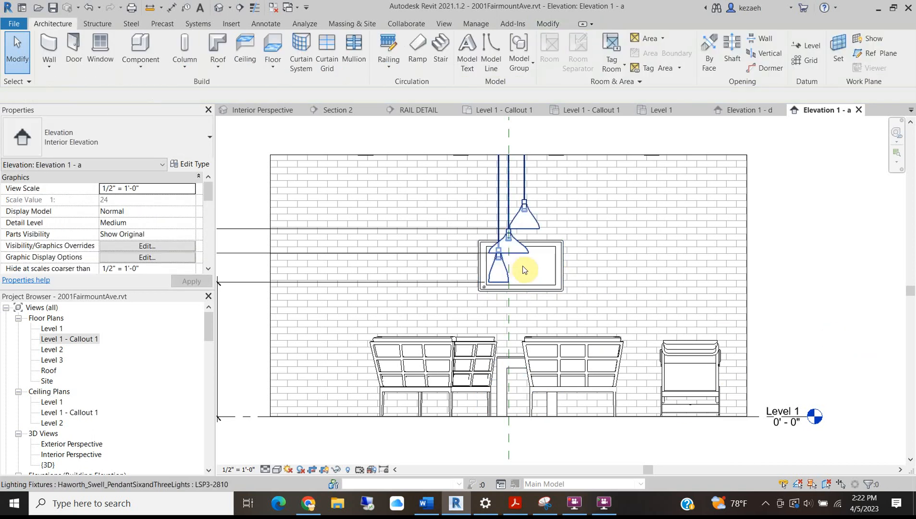
Draw a horizontal centerline-style detail line about 4'-10" long through the TV's mid-height, extending past both sides of the screen
scroll(486, 293, "down", 2)
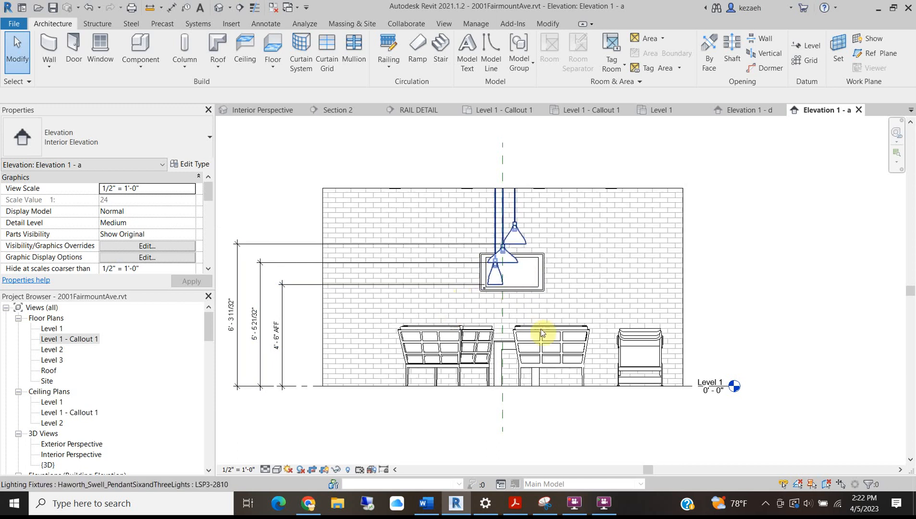
scroll(519, 281, "up", 2)
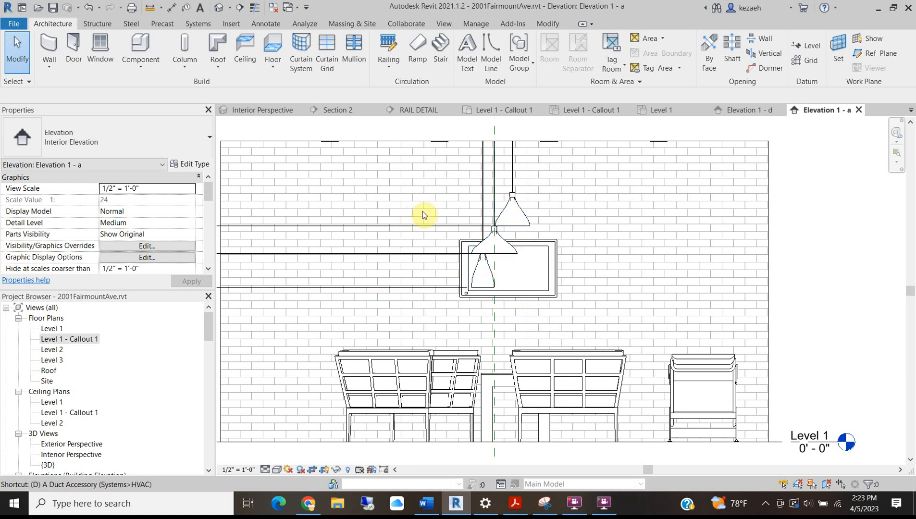
key("d")
key("l")
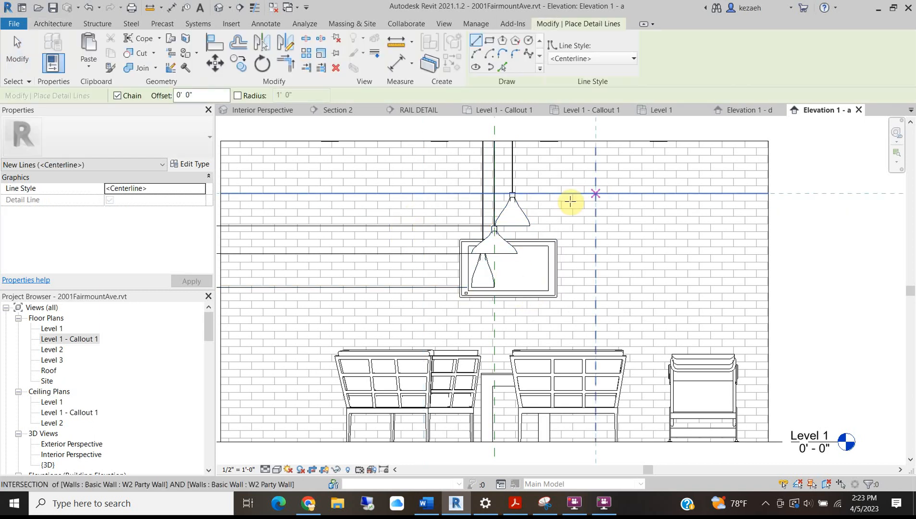
scroll(459, 264, "up", 3)
left_click(457, 268)
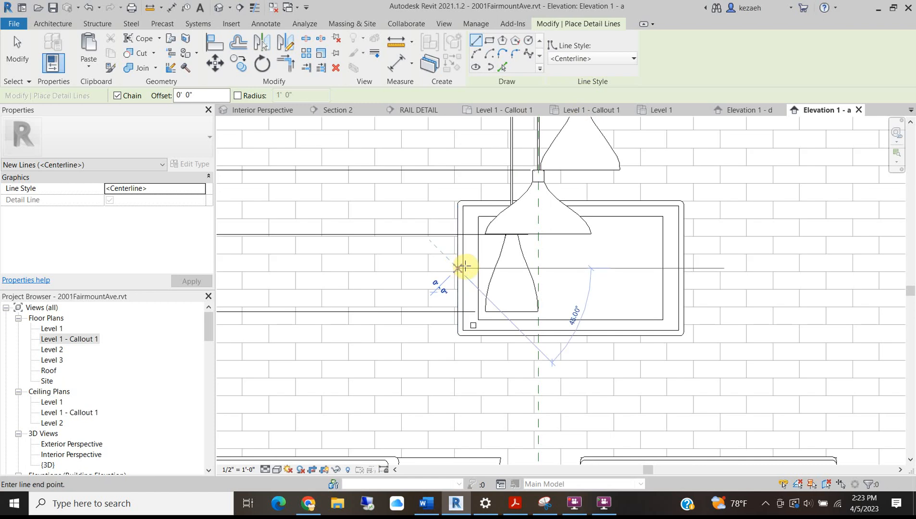
left_click(763, 269)
key("Escape")
key("Escape")
left_click(471, 267)
left_click_drag(470, 267, 376, 268)
left_click(614, 258)
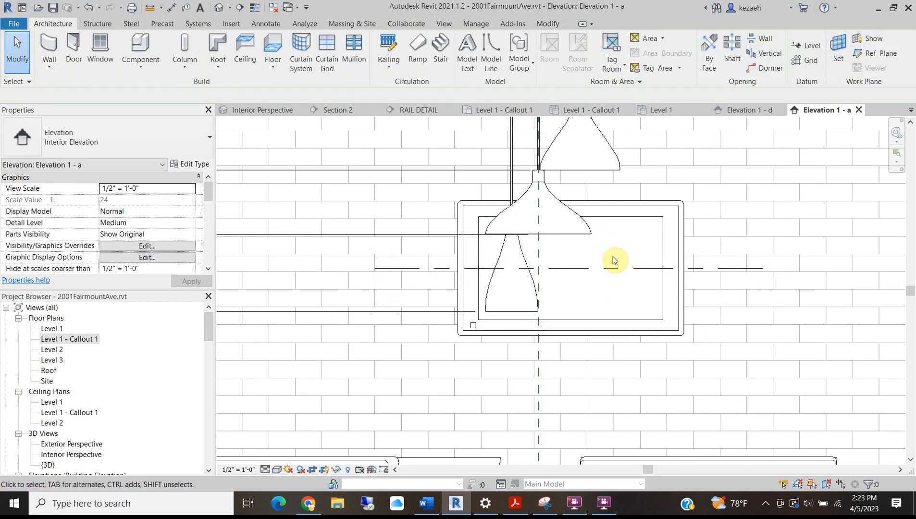
Draw a vertical centerline-style detail line through the middle of the TV, extending past its upper and lower edges
key("d")
key("l")
left_click(572, 378)
left_click(578, 311)
key("Escape")
key("Escape")
left_click(571, 205)
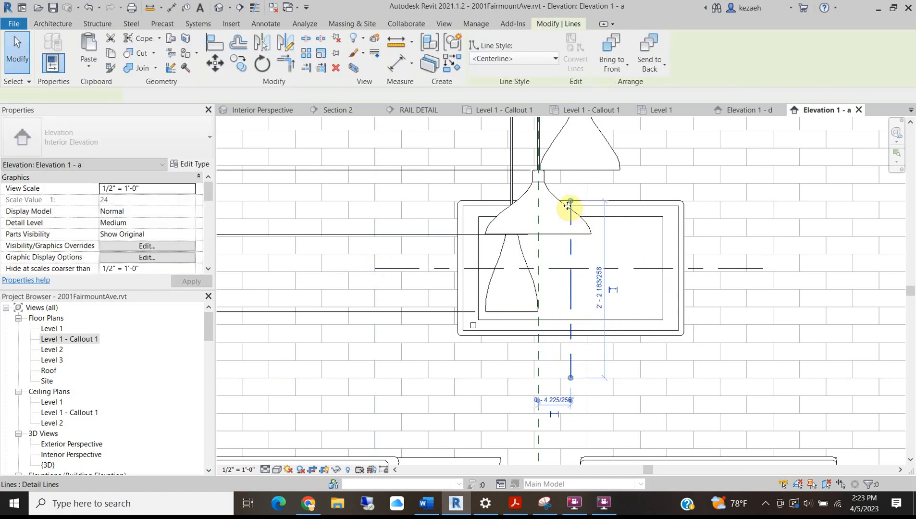
left_click_drag(570, 200, 570, 147)
scroll(580, 226, "down", 3)
middle_click_drag(593, 242, 521, 291)
left_click(554, 299)
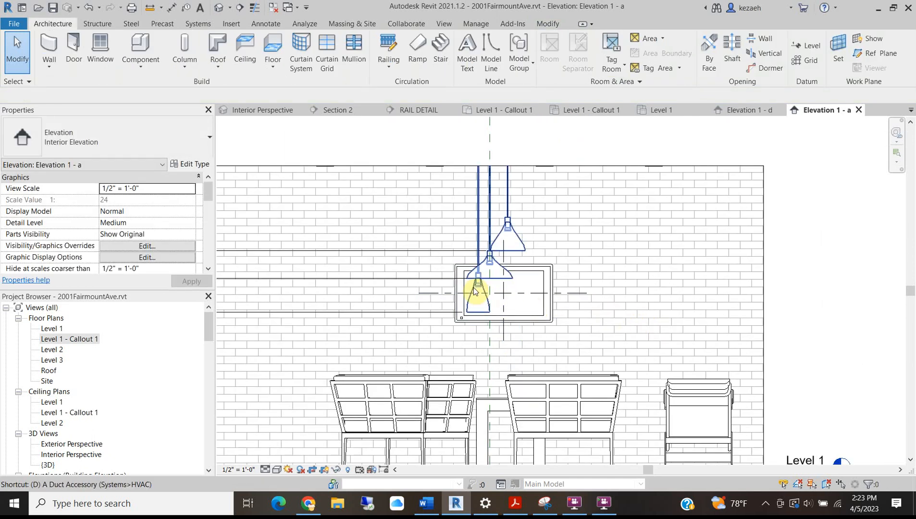
Add an aligned dimension from the TV's horizontal centerline to the Level 1 line, placed right of the brick wall
key("i")
scroll(533, 321, "down", 2)
left_click(564, 412)
left_click(691, 294)
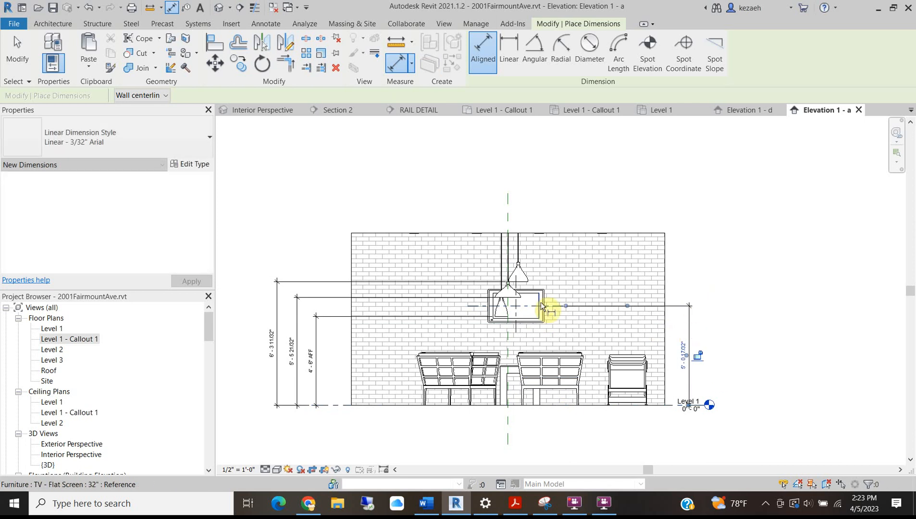
scroll(542, 311, "up", 2)
key("Escape")
key("Escape")
Set the height of the TV's horizontal centerline above Level 1 to 5'-0"
left_click(525, 303)
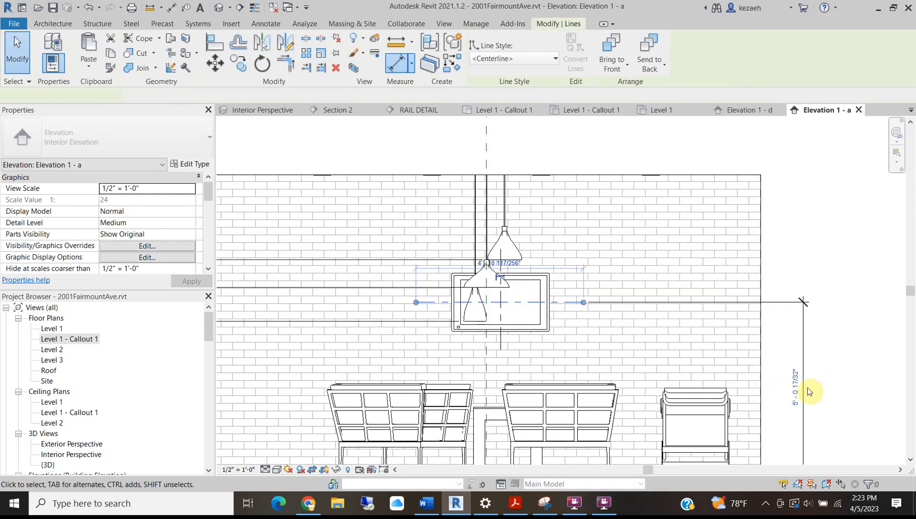
left_click(799, 390)
type("5")
key("Return")
key("Escape")
Add the suffix AFF to the TV centerline's height dimension
left_click(794, 384)
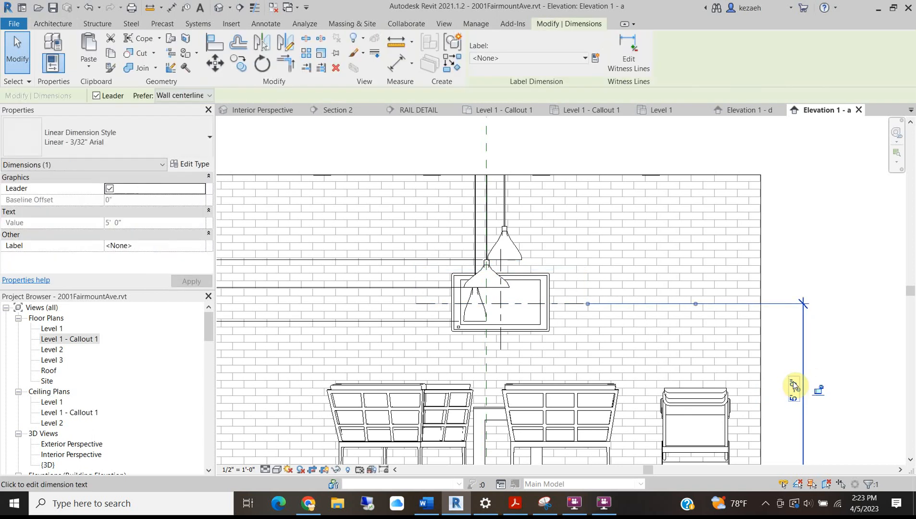
left_click(794, 385)
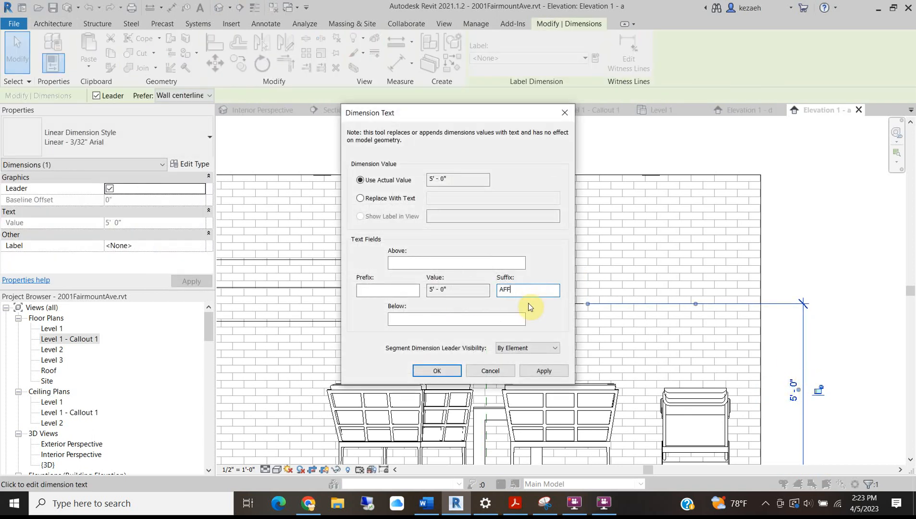
left_click(423, 372)
left_click(827, 215)
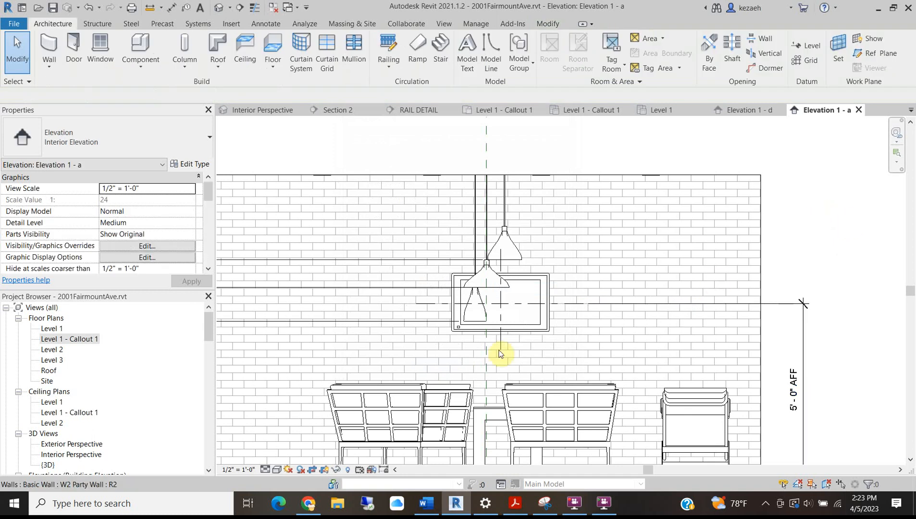
Add an aligned dimension string above the brick wall through both wall ends and the TV's center, with equal (EQ) segments
scroll(420, 263, "down", 3)
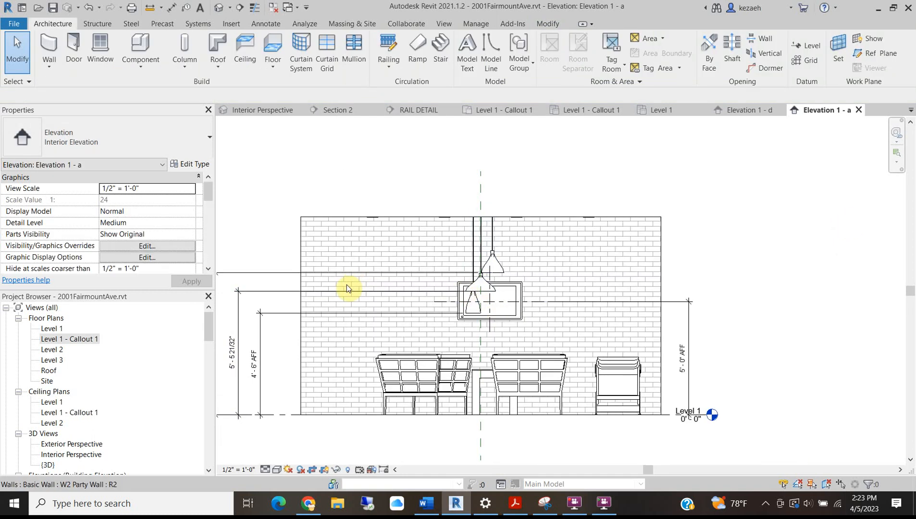
key("d")
key("i")
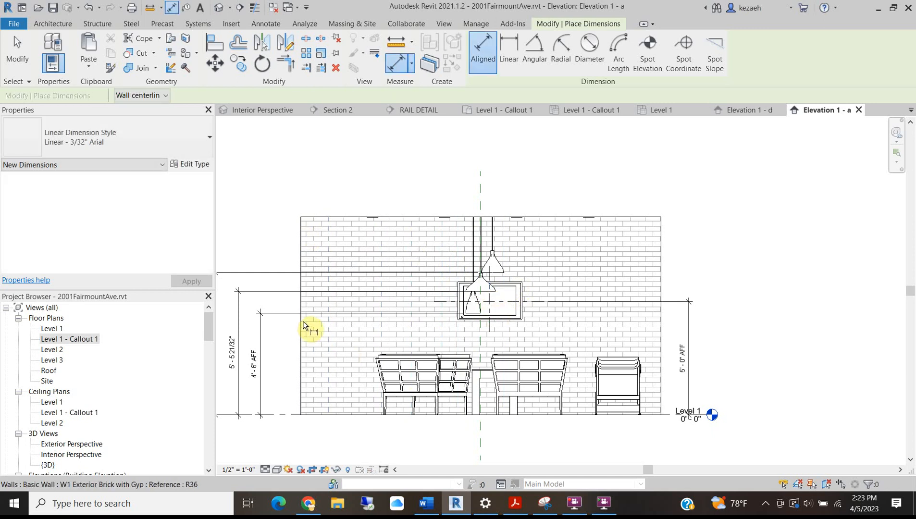
left_click(302, 347)
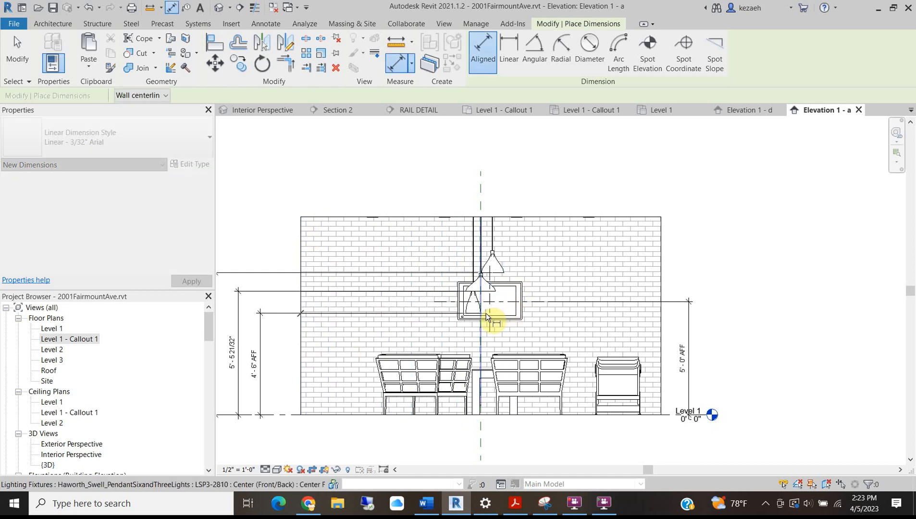
left_click(660, 300)
left_click(573, 212)
left_click(481, 183)
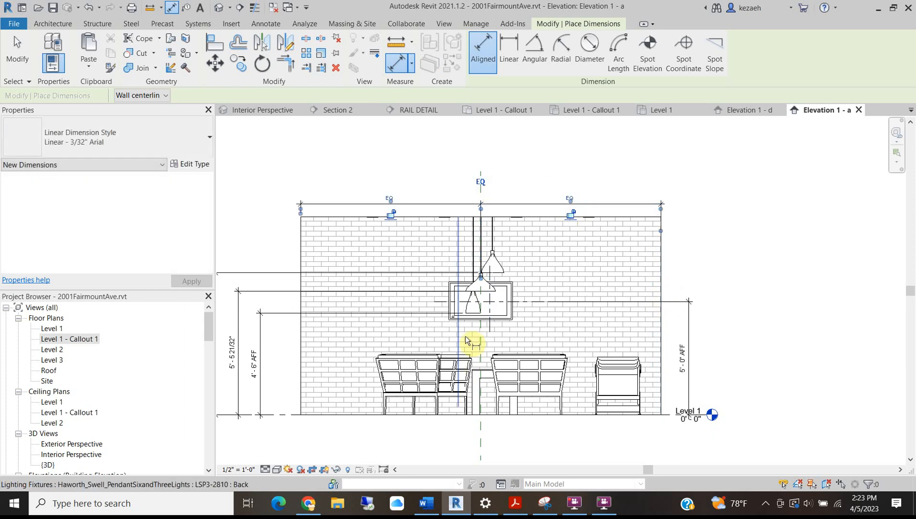
key("Escape")
key("Escape")
Place a text note reading TV beside the wall-mounted television
scroll(542, 267, "up", 2)
scroll(485, 292, "down", 2)
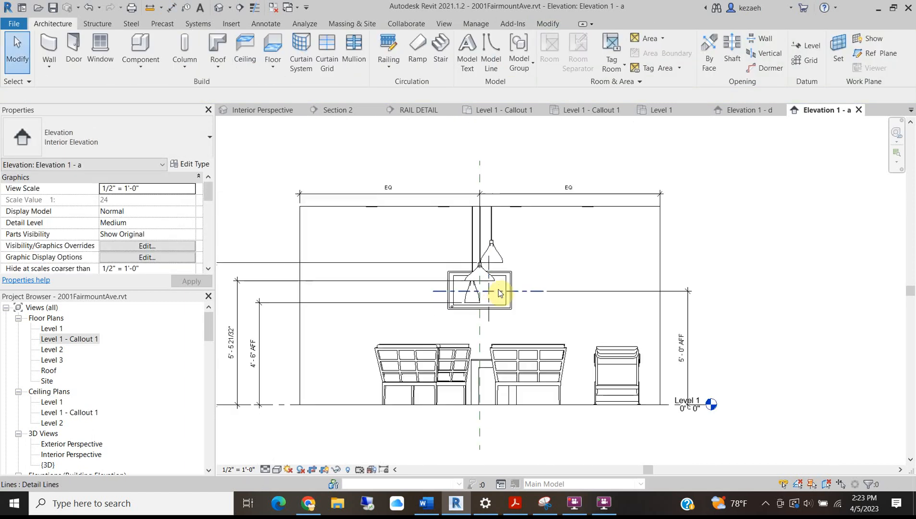
scroll(500, 294, "up", 2)
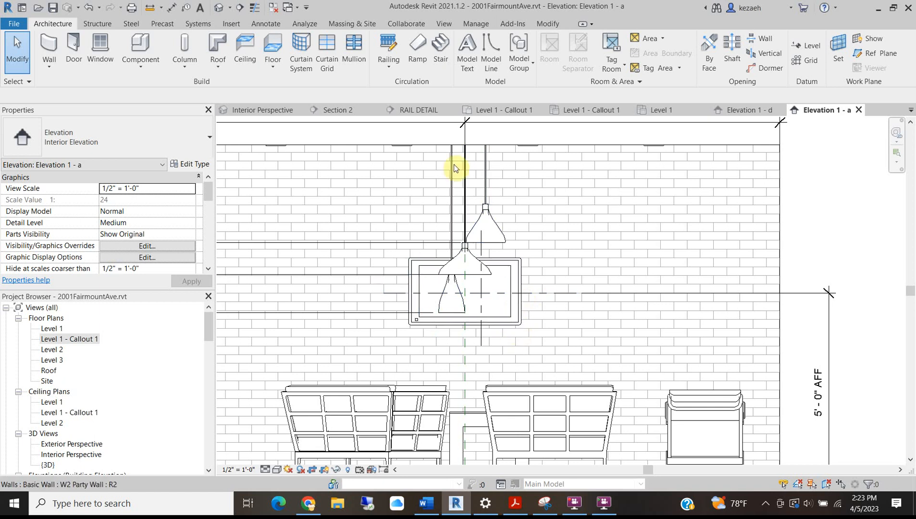
left_click(267, 28)
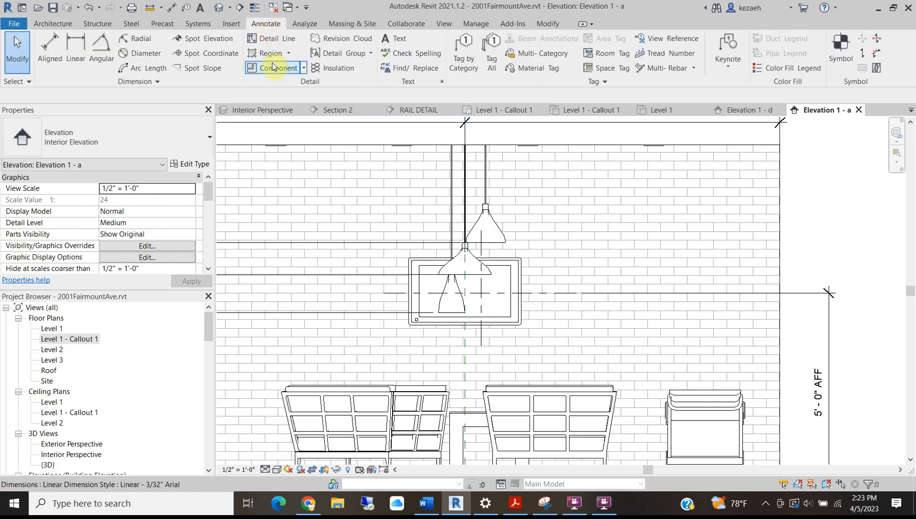
left_click(394, 45)
left_click(527, 237)
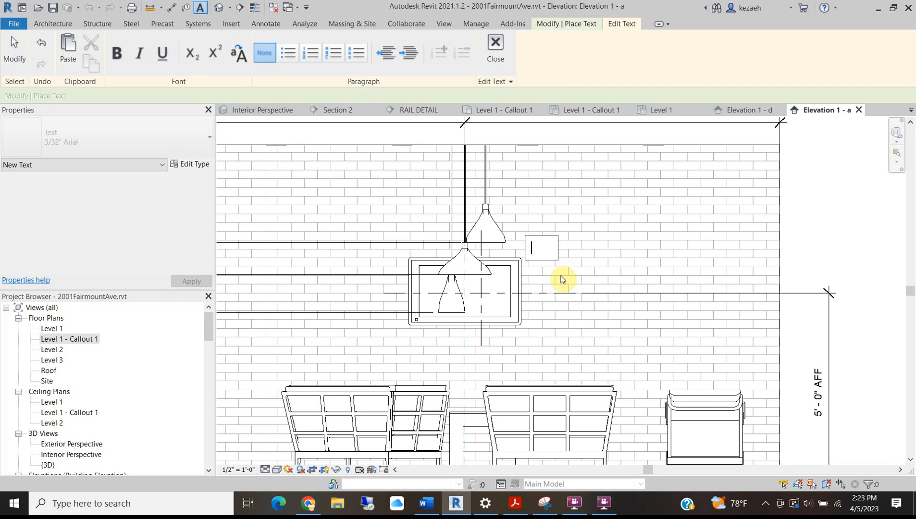
left_click(562, 280)
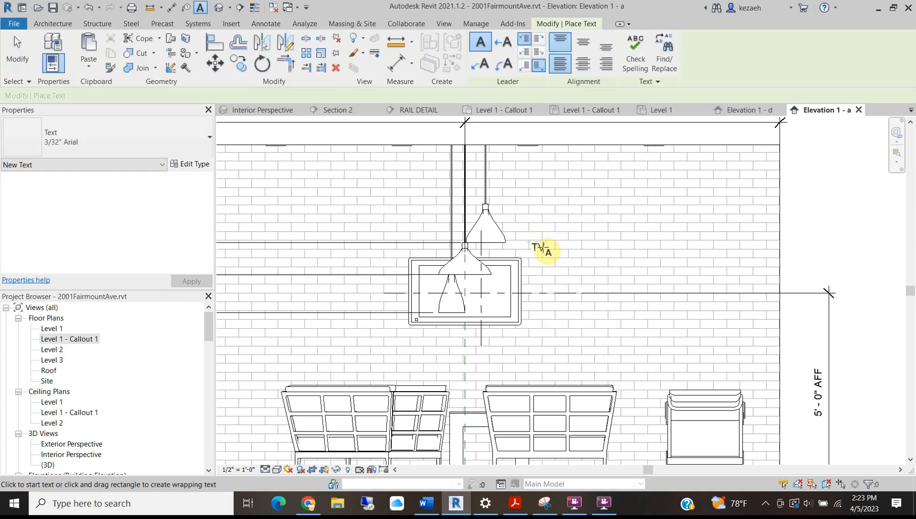
key("Escape")
Move the TV text note to the center of the television screen
left_click(542, 249)
mouse_move(526, 235)
left_mouse_down()
mouse_move(469, 290)
mouse_move(457, 286)
left_mouse_up()
key("Escape")
scroll(493, 294, "up", 3)
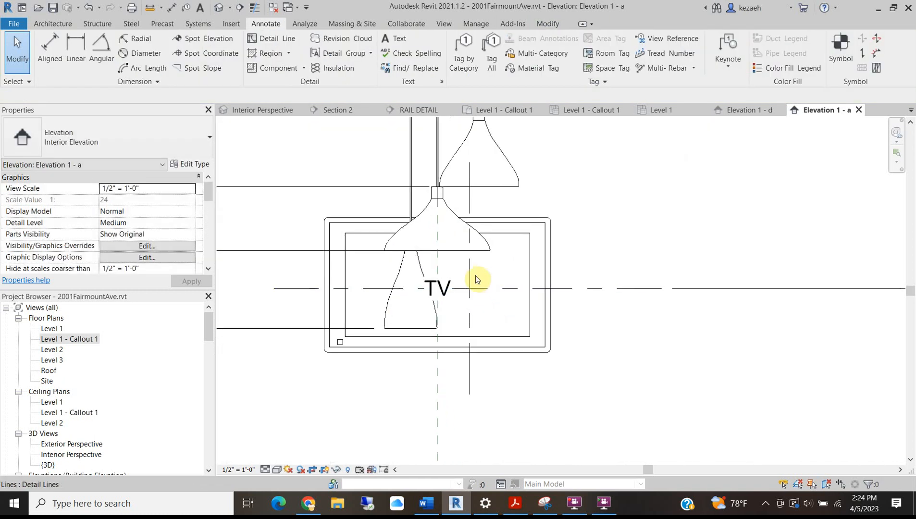
Place Centerline symbols on the TV's horizontal and vertical centerlines, and delete the off-center vertical detail line
scroll(482, 283, "down", 4)
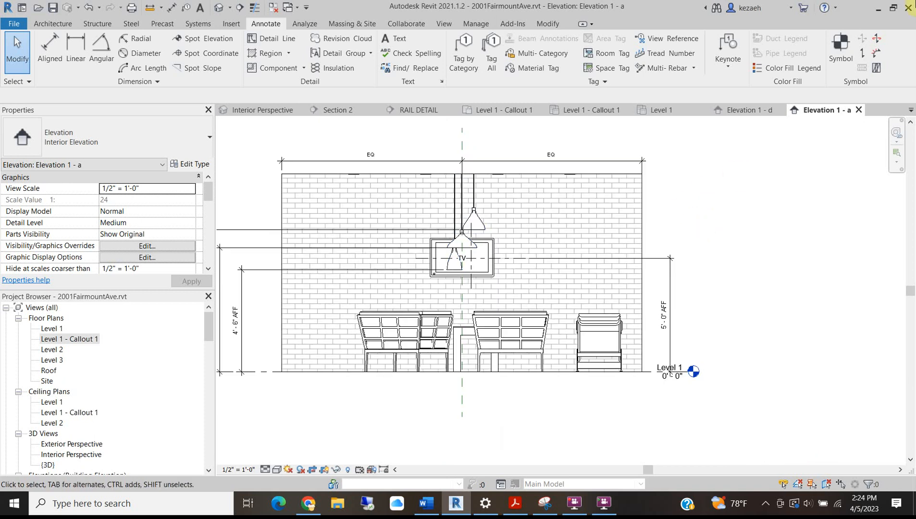
left_click(847, 48)
scroll(525, 269, "up", 3)
left_click(532, 259)
scroll(436, 210, "up", 2)
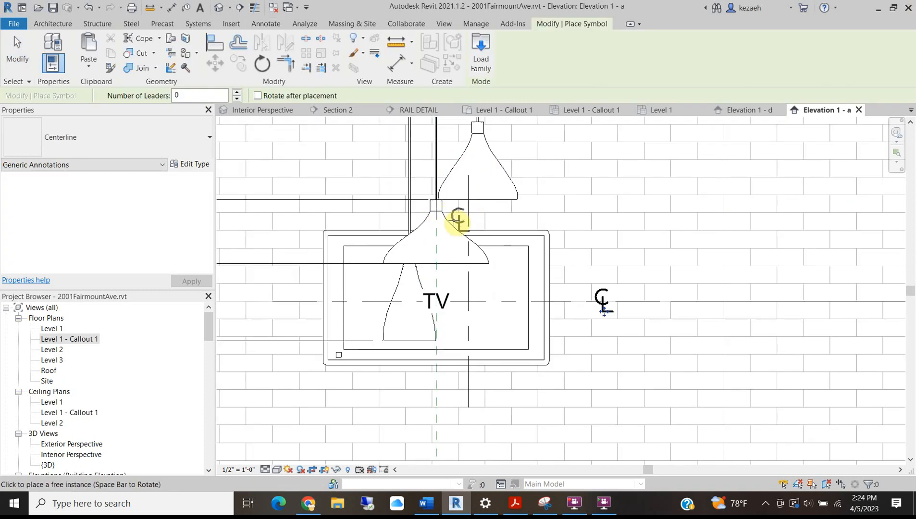
left_click(435, 221)
key("Escape")
key("Escape")
left_click(470, 327)
key("Delete")
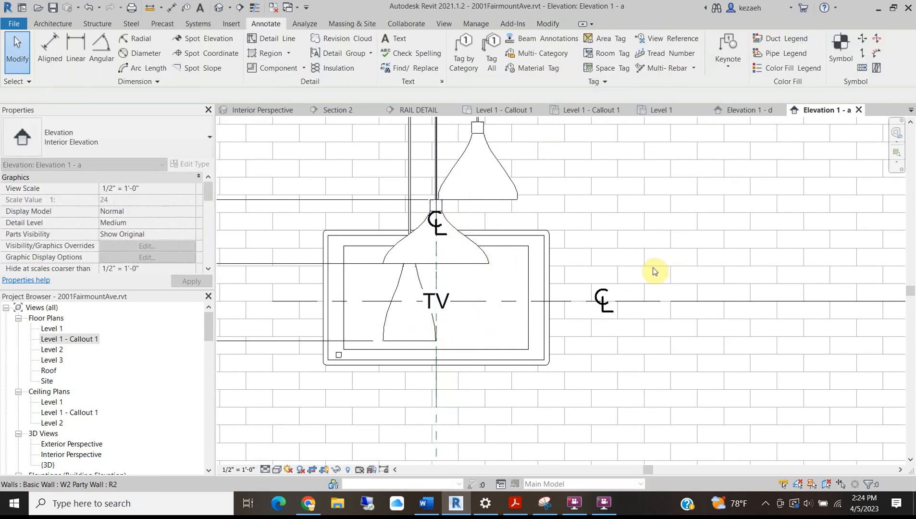
Rotate the Centerline symbol beside the TV a quarter turn clockwise and align it on the horizontal centerline
left_click(603, 300)
left_click(270, 66)
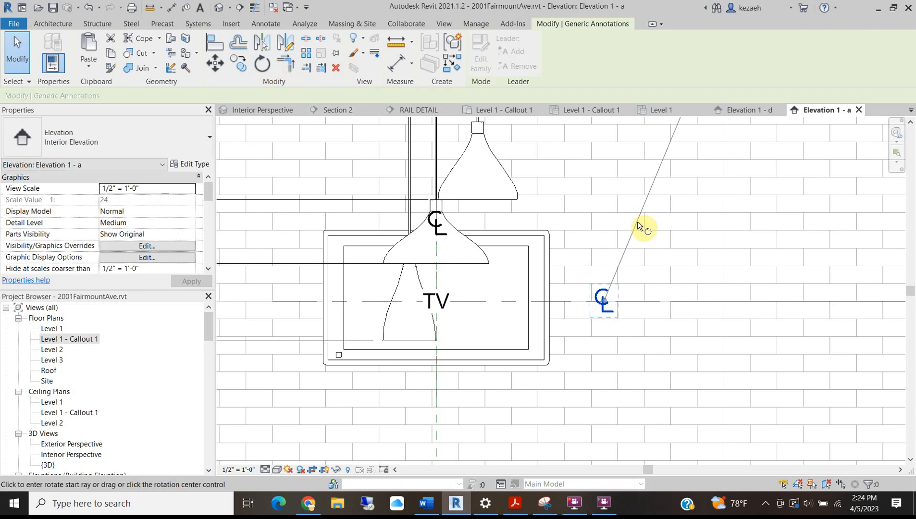
left_click(604, 218)
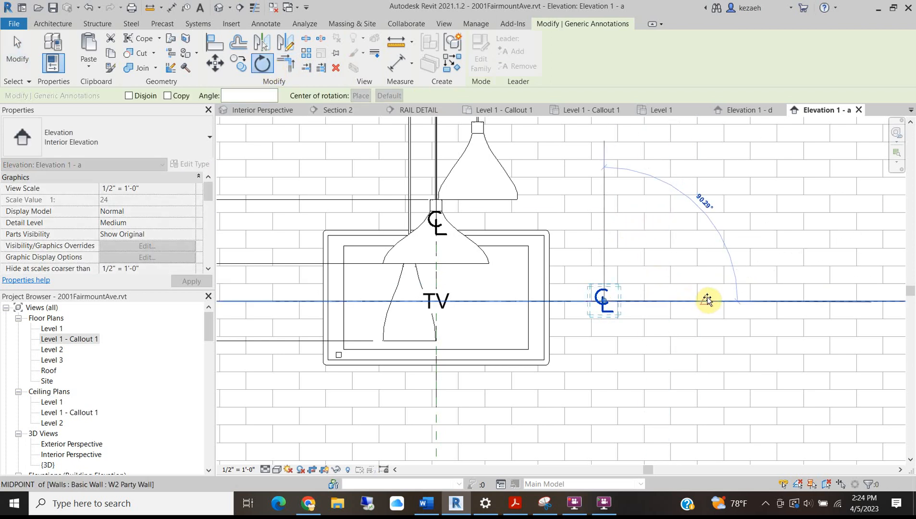
left_click(711, 301)
scroll(589, 297, "up", 4)
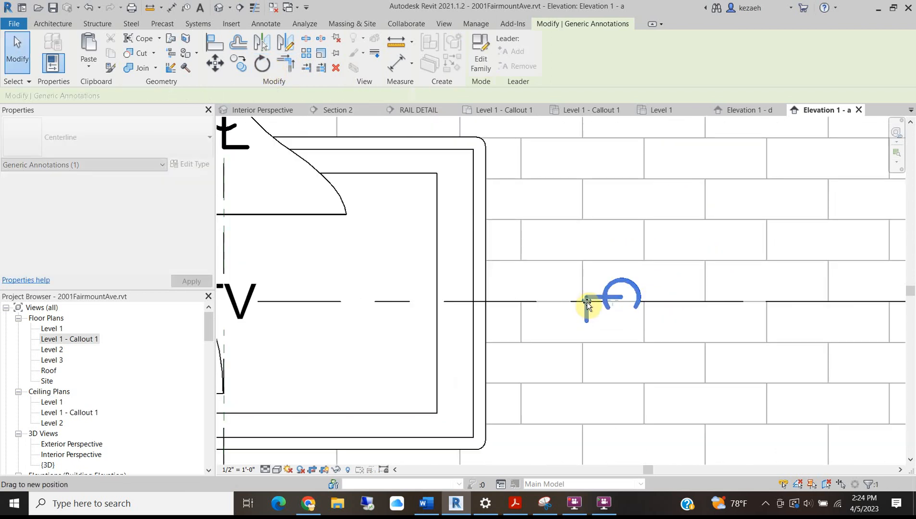
scroll(586, 302, "up", 4)
scroll(581, 305, "down", 8)
left_click(614, 320)
Delete the height dimensions of the two higher pendants, outside the brick wall's left end
scroll(591, 315, "down", 6)
scroll(591, 315, "up", 4)
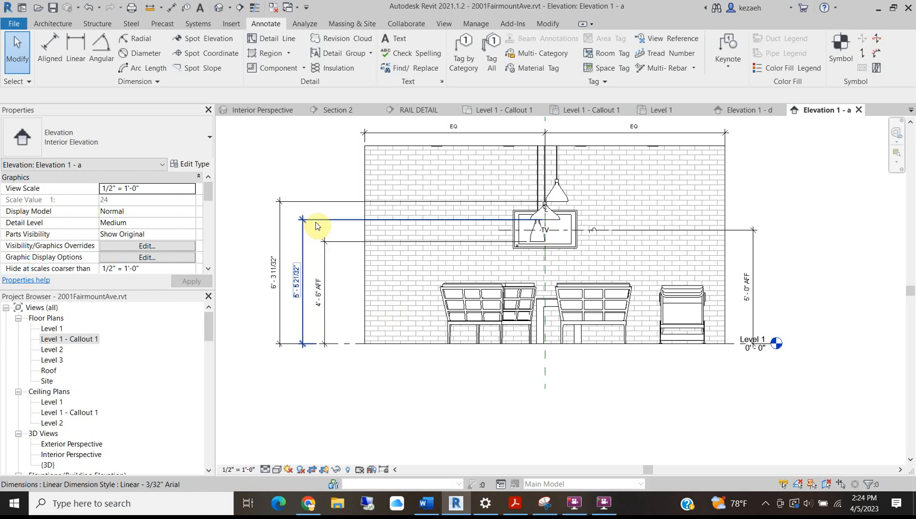
left_click(317, 225)
key("Delete")
left_click(289, 204)
key("Delete")
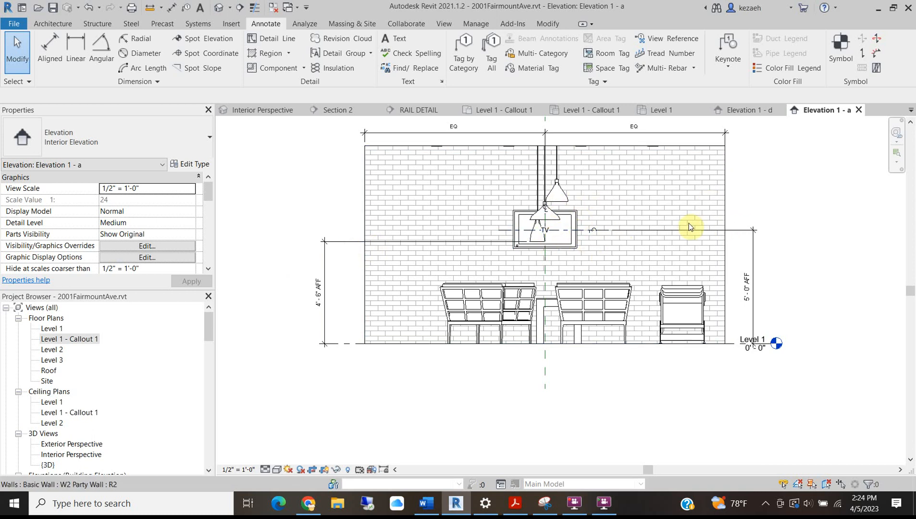
Switch to the Word project brief to check the required A-3 sheet drawings, and return to Revit
middle_click_drag(541, 230, 478, 255)
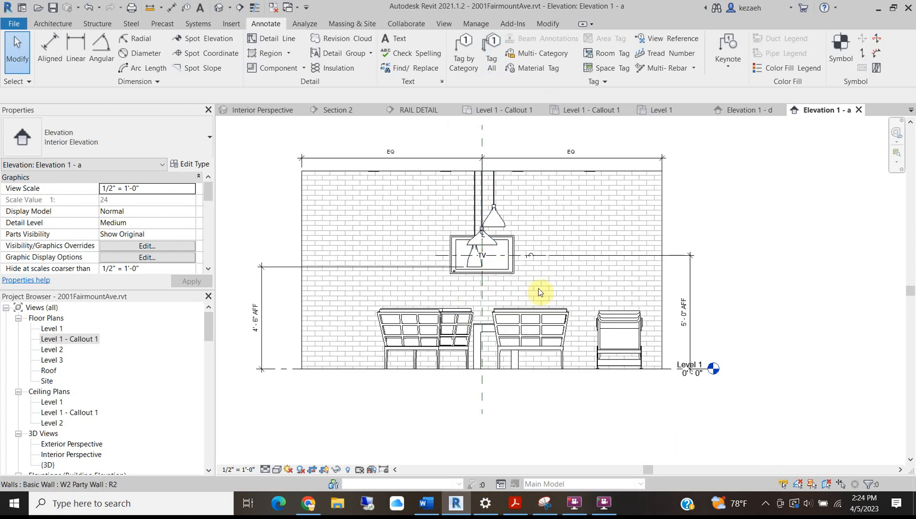
scroll(533, 293, "down", 3)
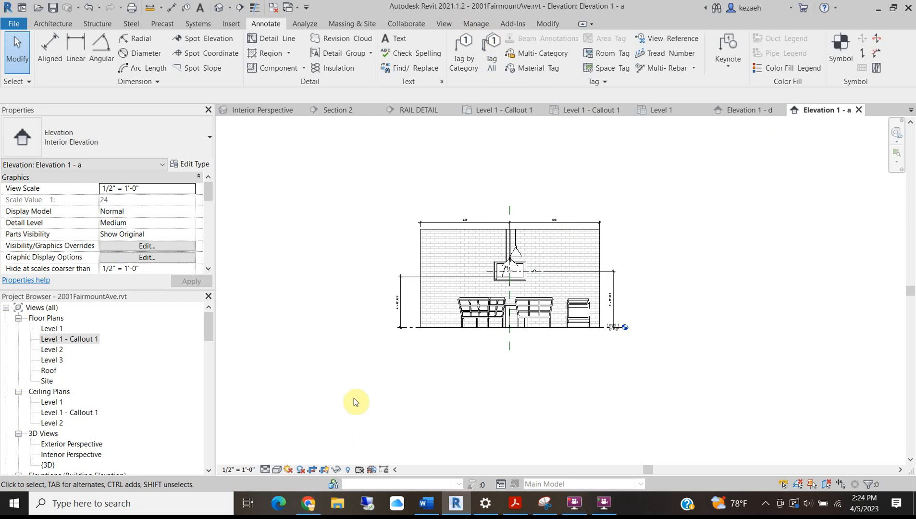
left_click(425, 505)
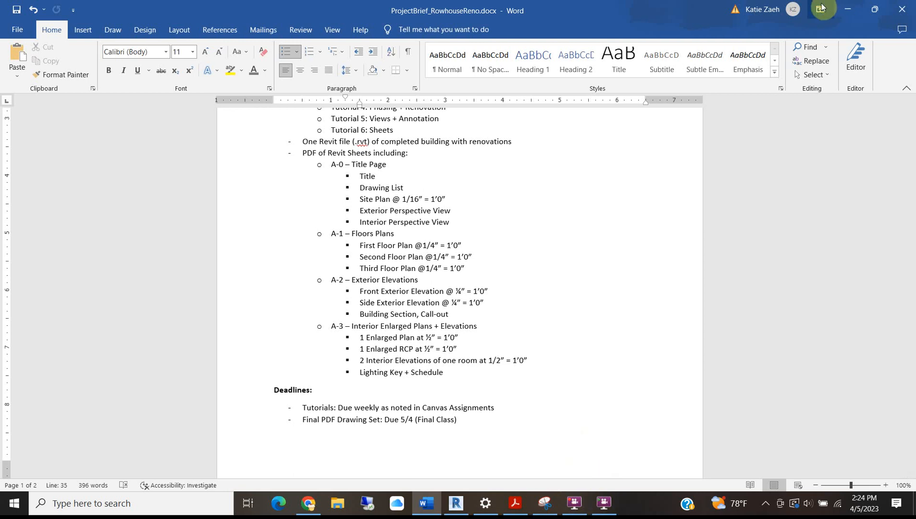
left_click(601, 501)
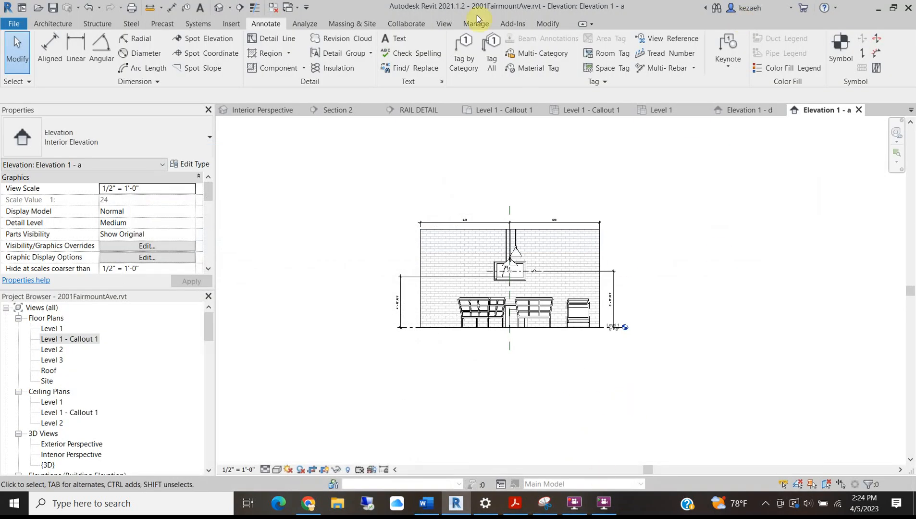
Capture a new rectangular snip of the complete dimensioned elevation with Snipping Tool
scroll(497, 220, "up", 3)
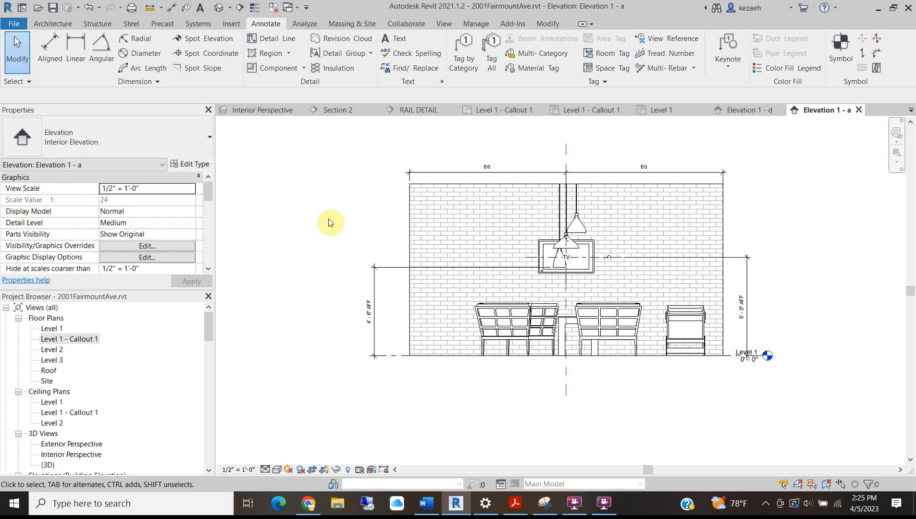
scroll(379, 266, "up", 2)
scroll(551, 296, "up", 3)
scroll(560, 286, "down", 2)
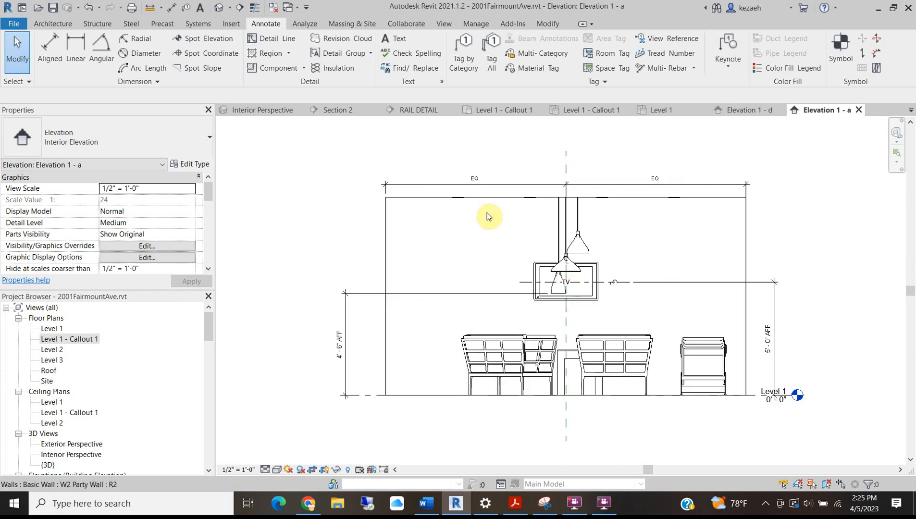
middle_click_drag(657, 231, 624, 224)
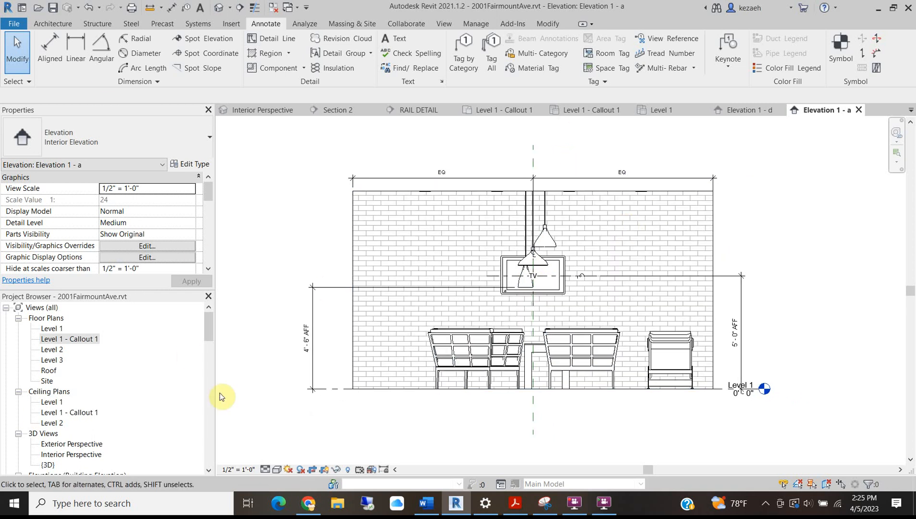
left_click(543, 505)
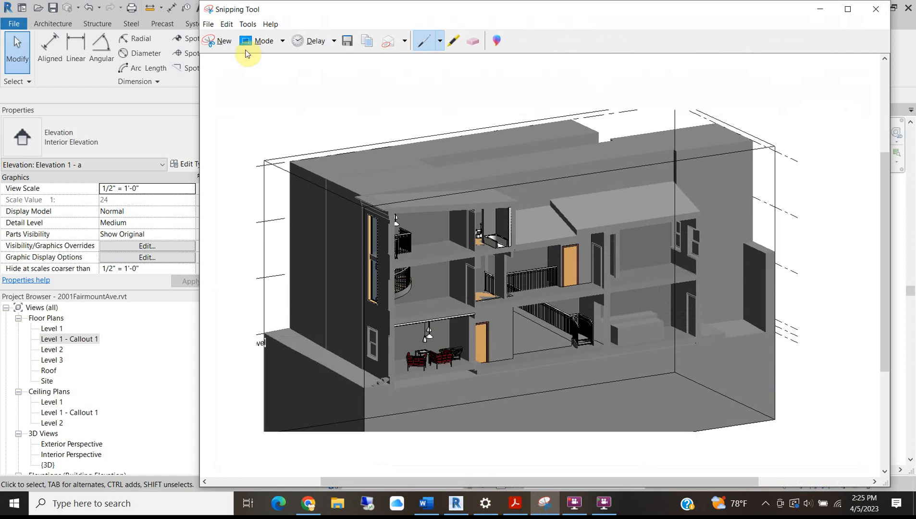
left_click(220, 43)
left_click_drag(306, 145, 775, 433)
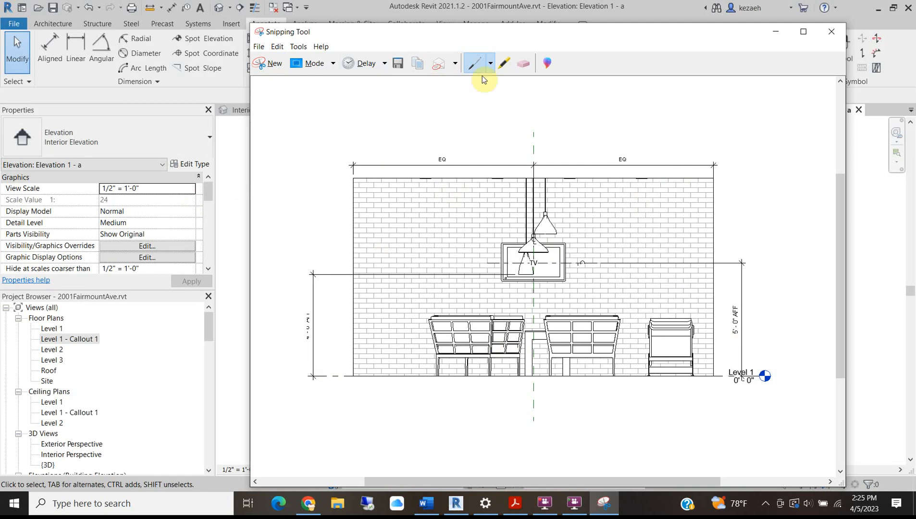
left_click(544, 503)
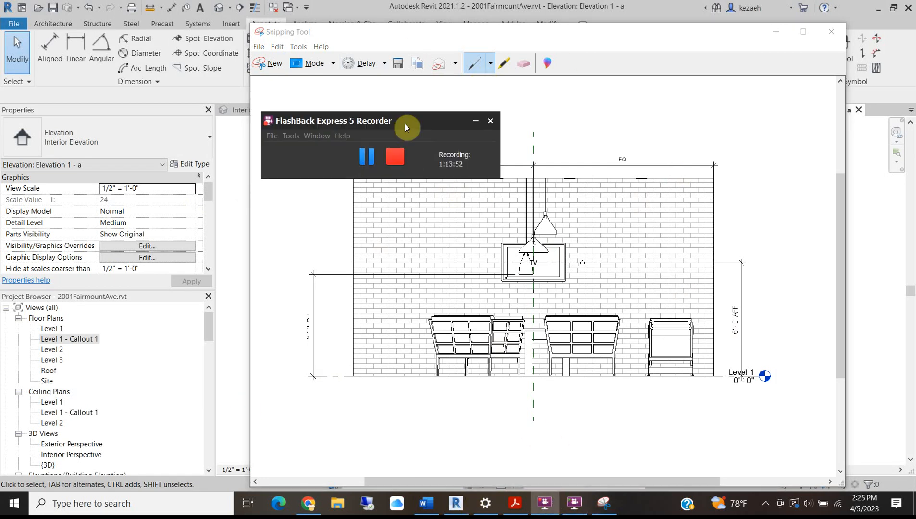